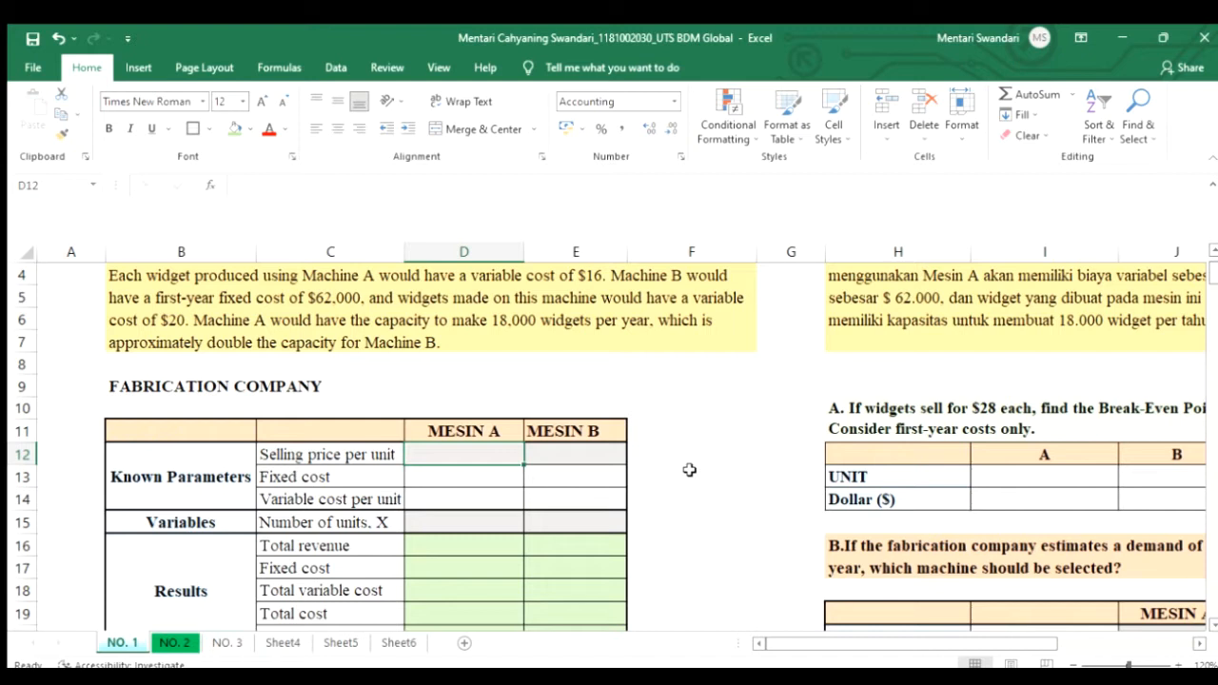
# Read the widget machine problem statement in both languages, plus question A on break-even points and question B on machine selection
pyautogui.scroll(1, 689, 469)
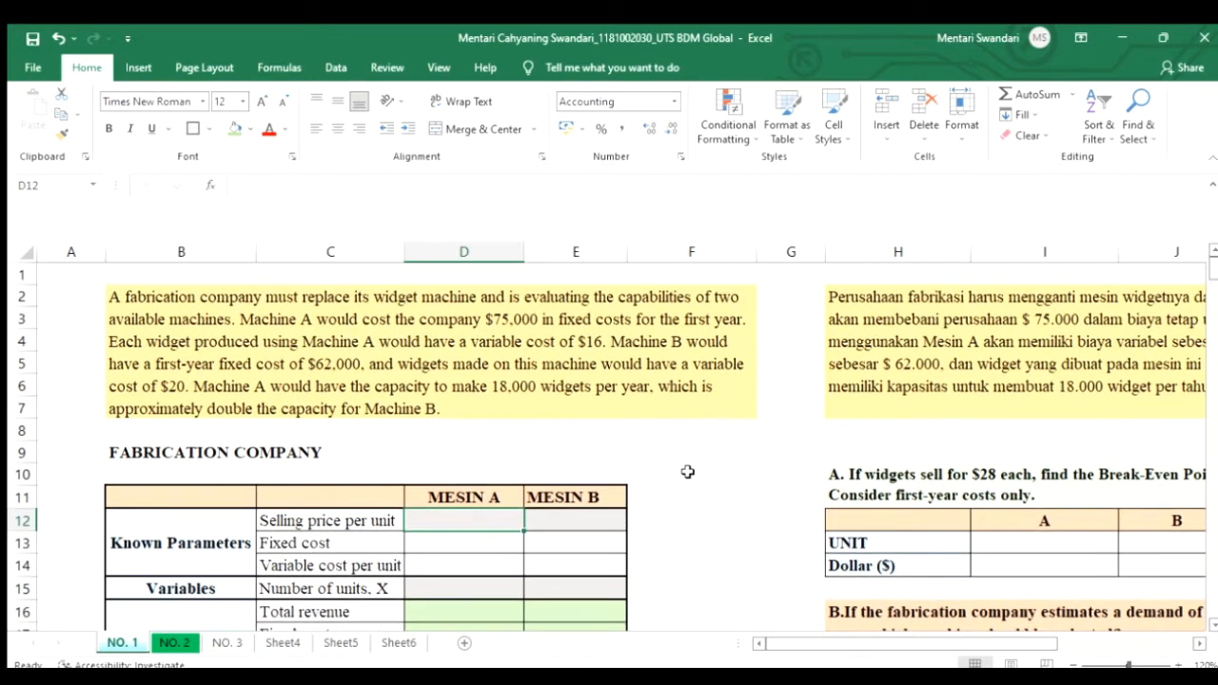
pyautogui.click(324, 330)
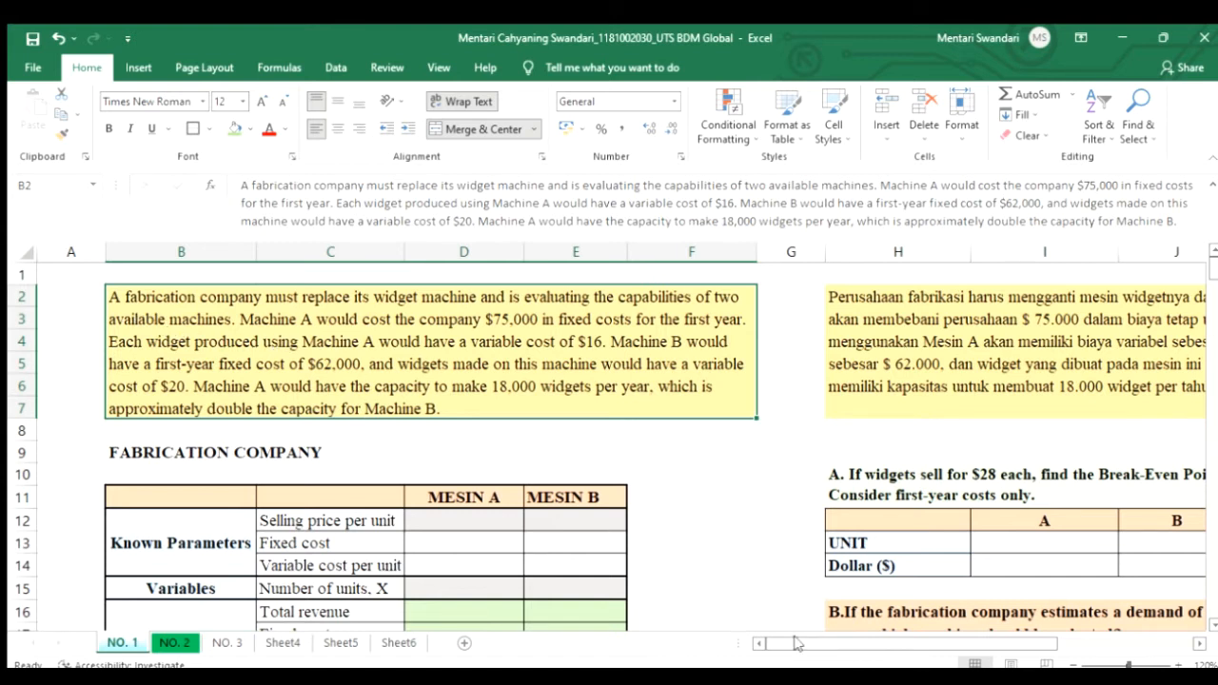
pyautogui.hscroll(1, 842, 634)
pyautogui.hscroll(3, 842, 634)
pyautogui.click(668, 398)
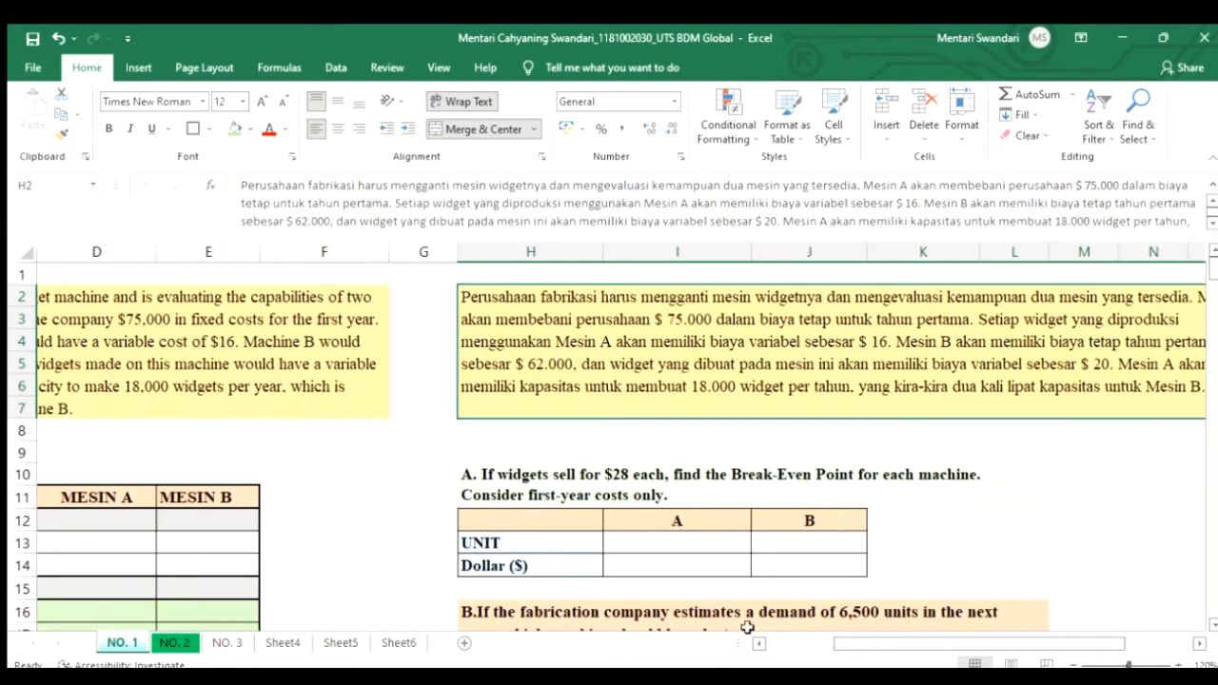
pyautogui.hscroll(3, 843, 645)
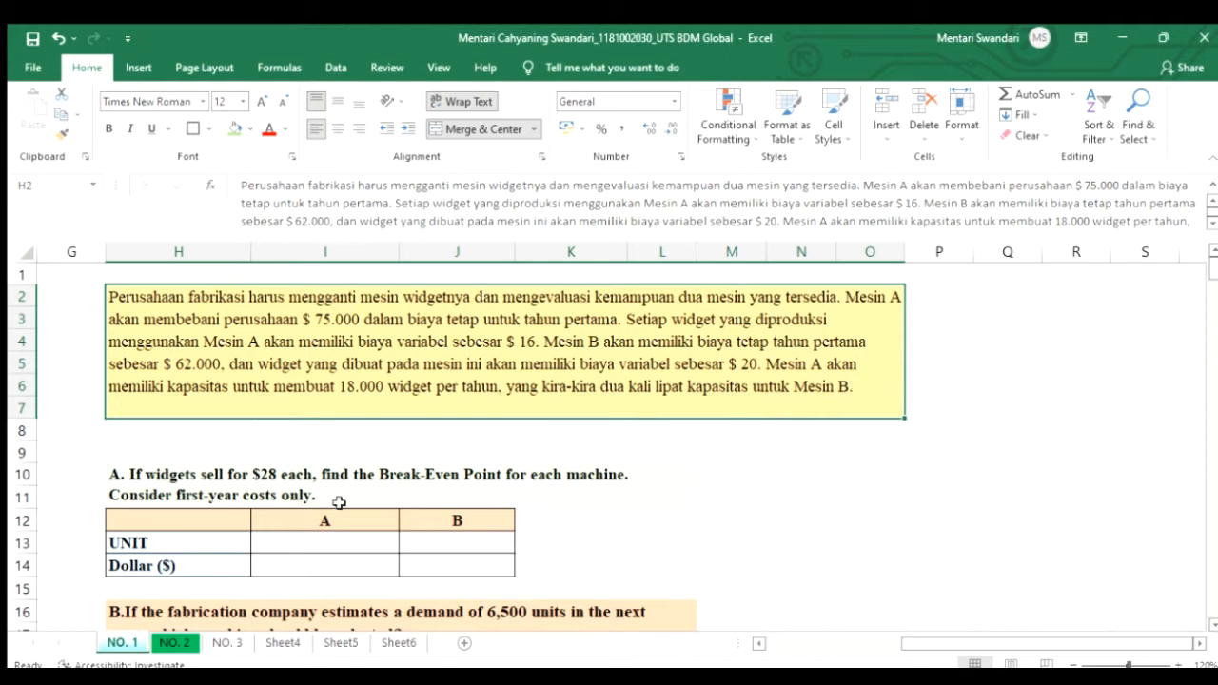
pyautogui.scroll(-2, 339, 502)
pyautogui.click(131, 367)
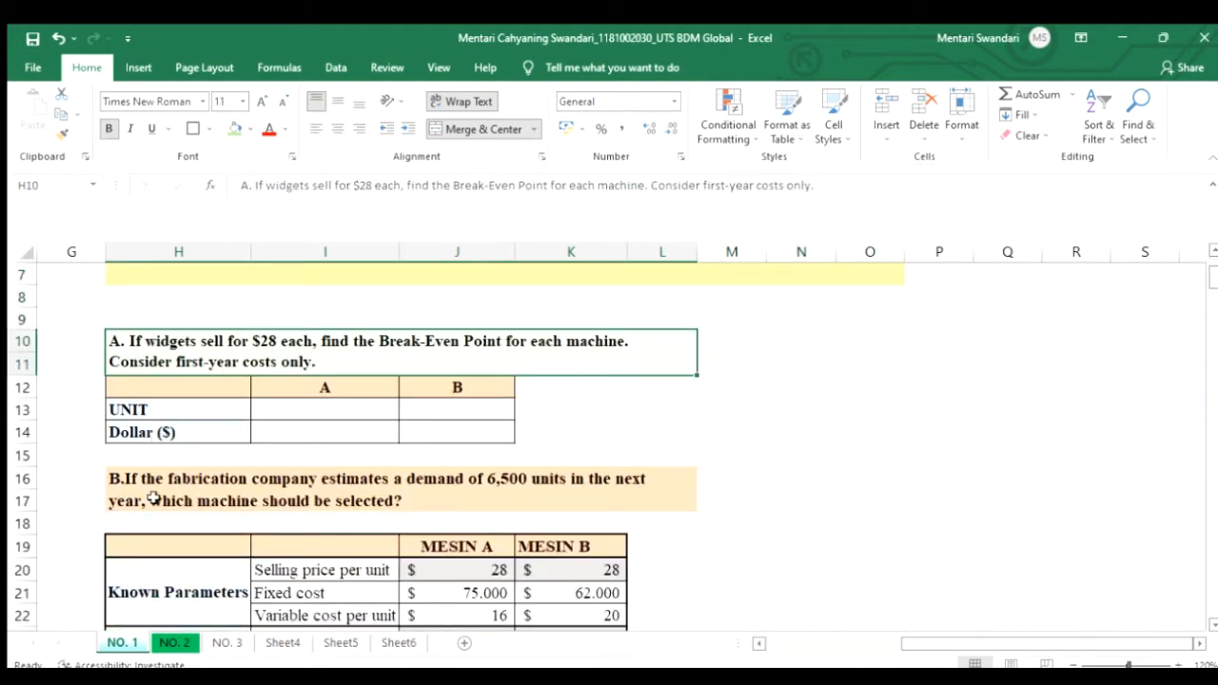
pyautogui.click(116, 484)
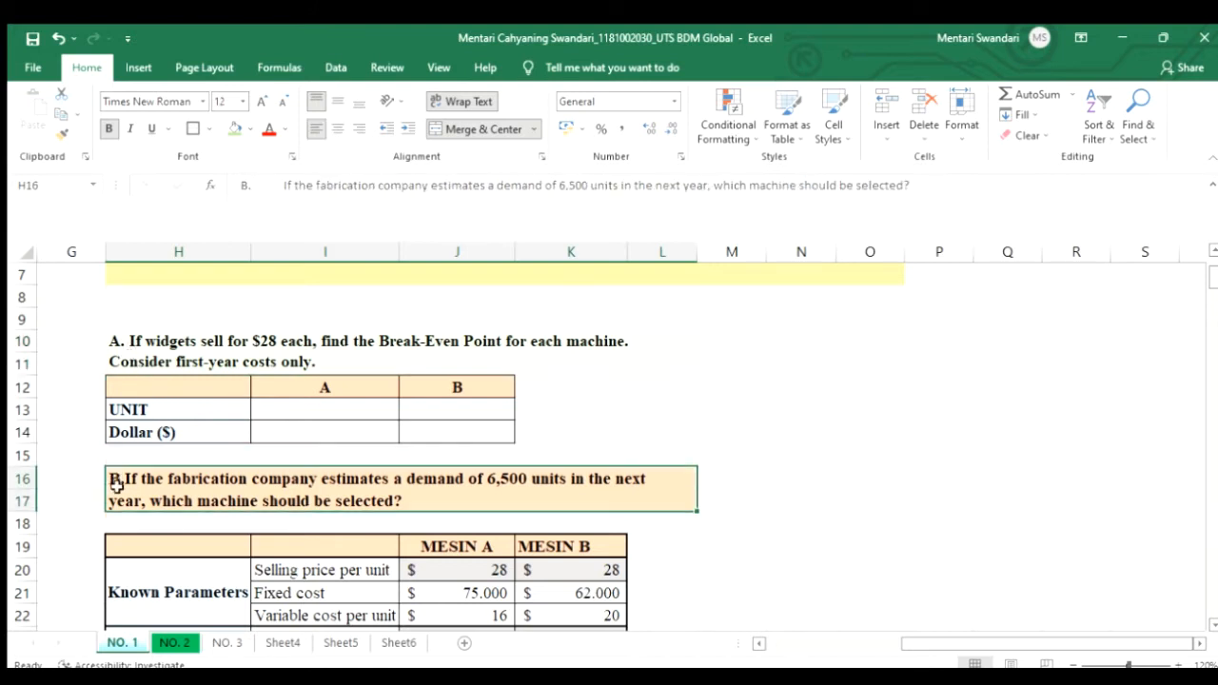
pyautogui.click(166, 354)
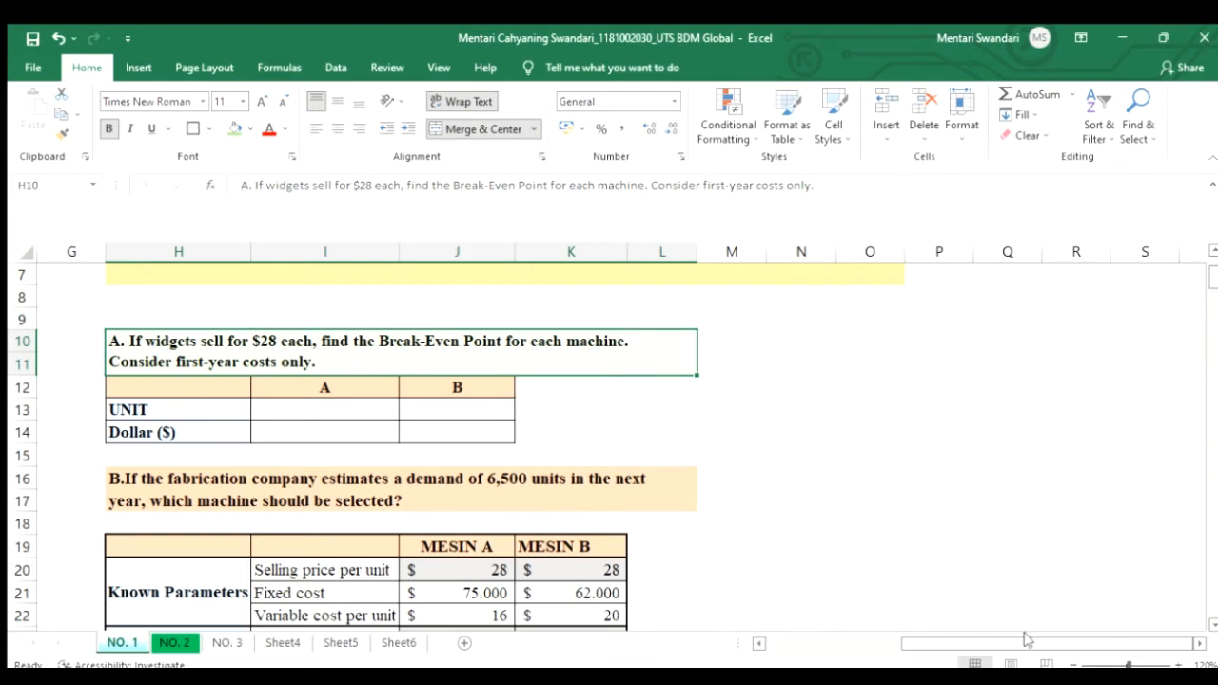
# Enter a selling price per unit of 28 for both Mesin A and Mesin B in the Fabrication Company table
pyautogui.moveTo(1018, 650); pyautogui.dragTo(883, 649)
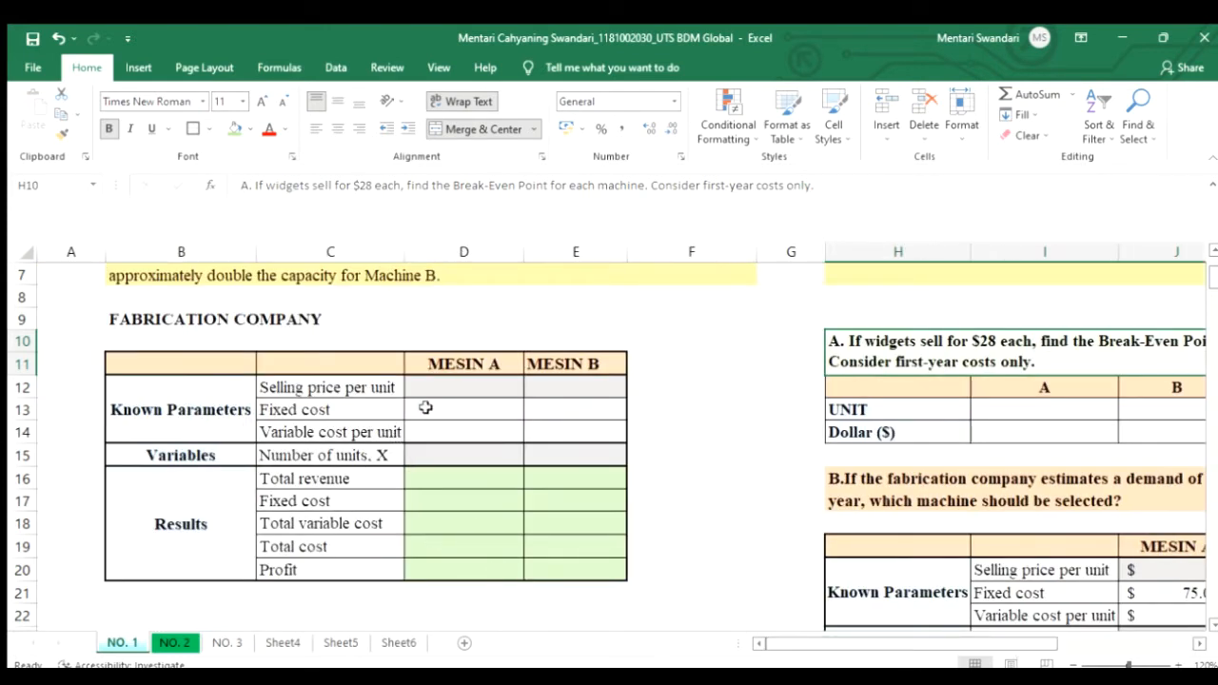
pyautogui.click(450, 386)
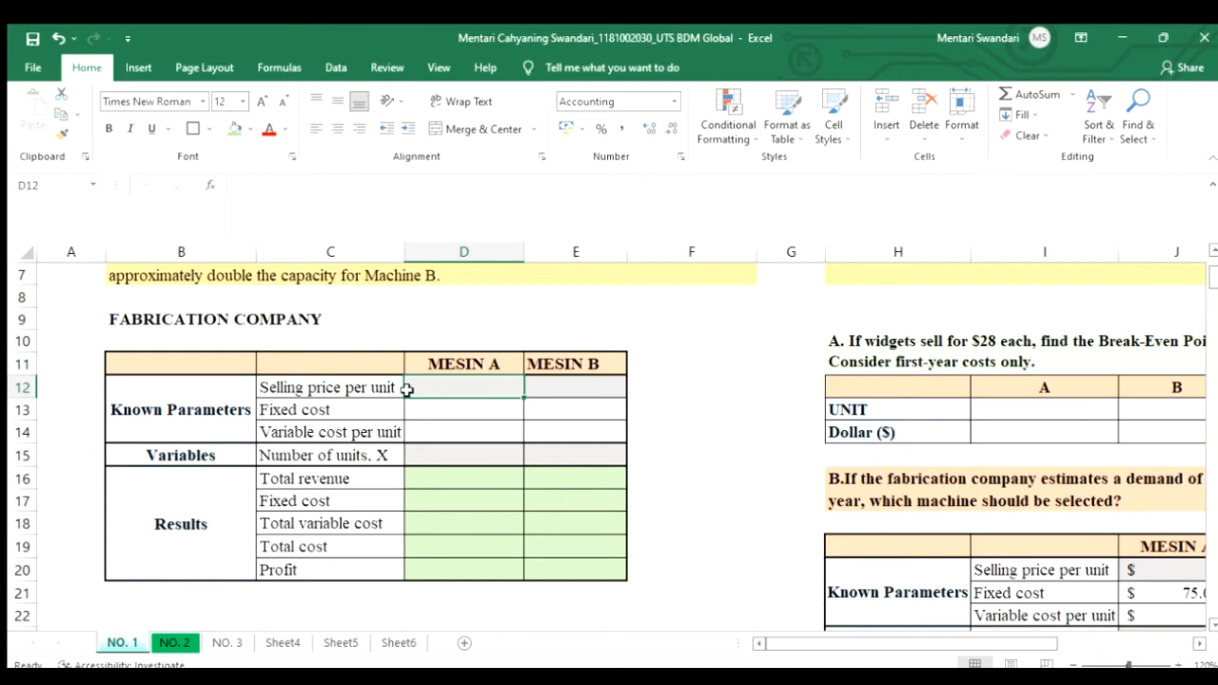
pyautogui.write('28')
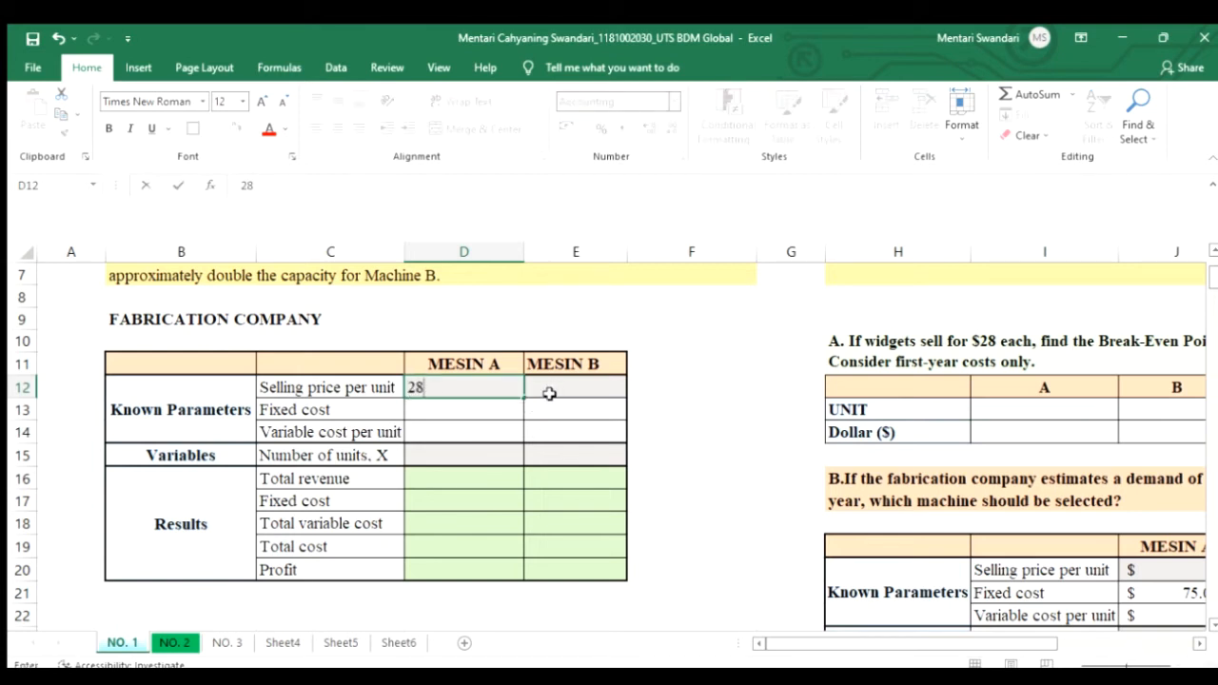
pyautogui.click(557, 387)
pyautogui.write('28')
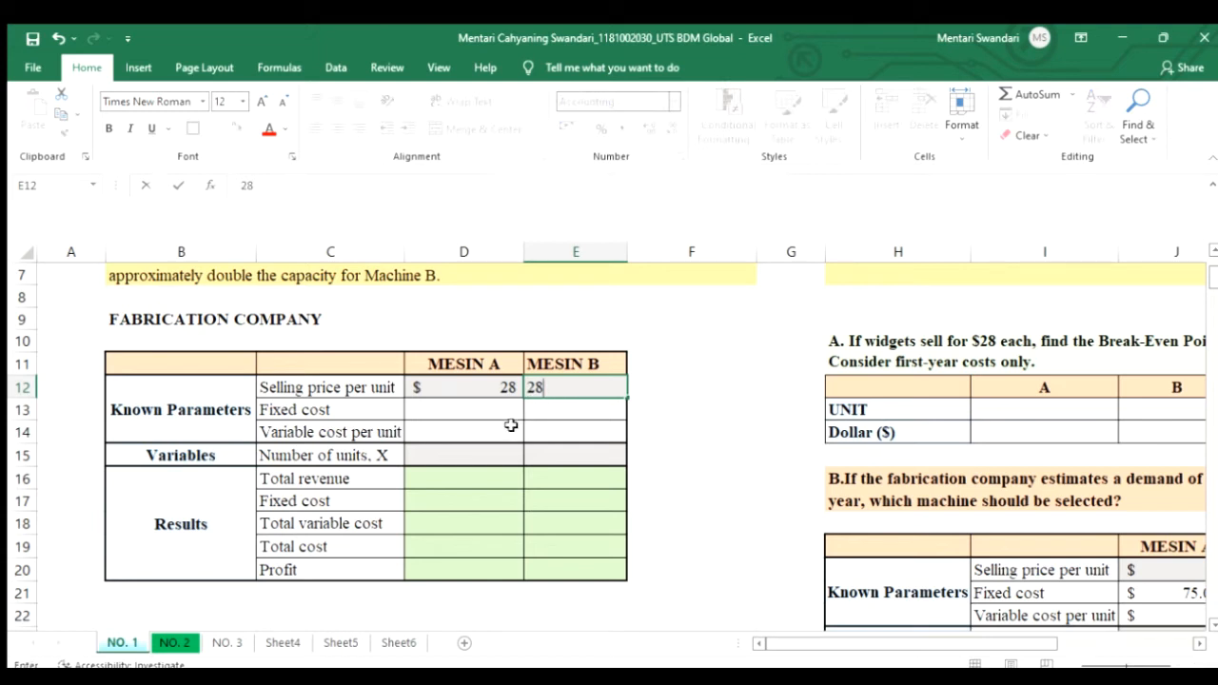
pyautogui.click(870, 359)
# Enter the fixed costs from the problem statement: 75000 for Mesin A and 62000 for Mesin B
pyautogui.click(438, 411)
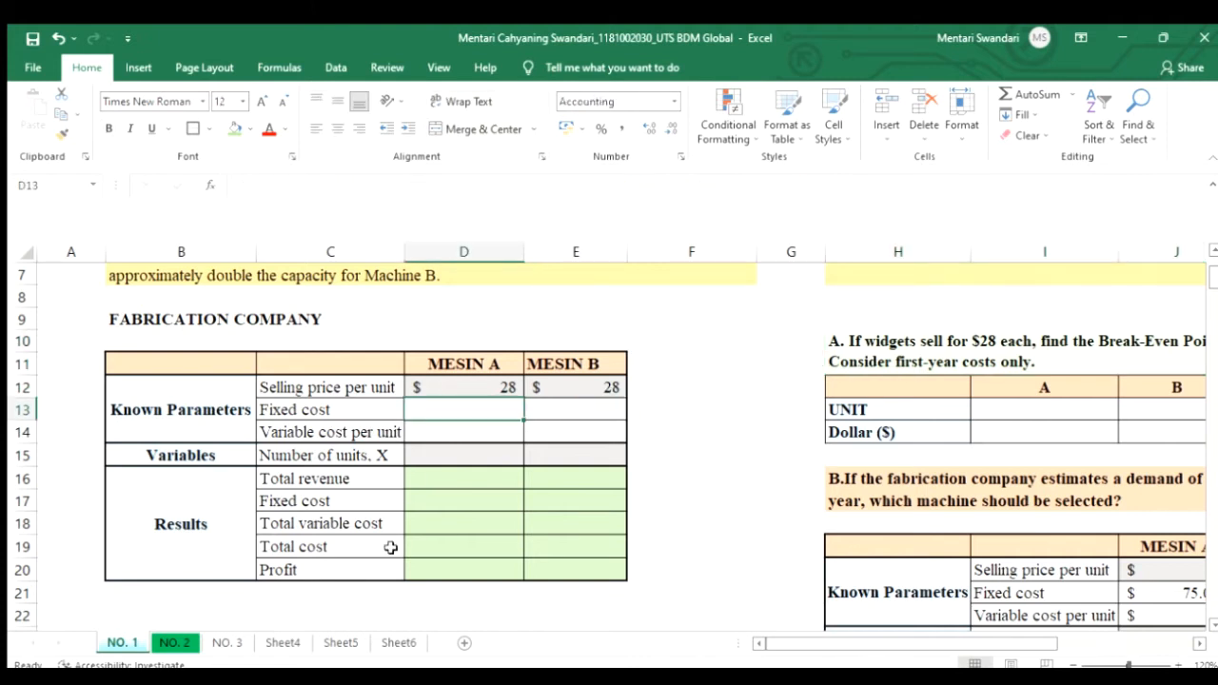
pyautogui.scroll(2, 391, 547)
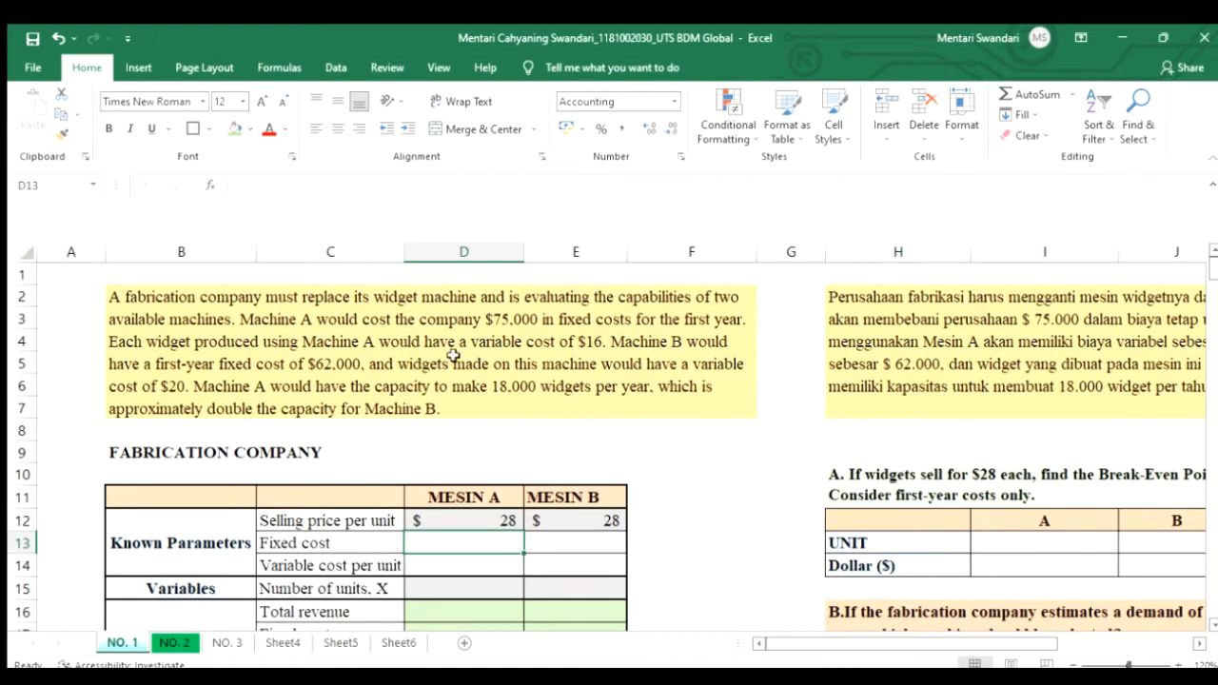
pyautogui.click(496, 319)
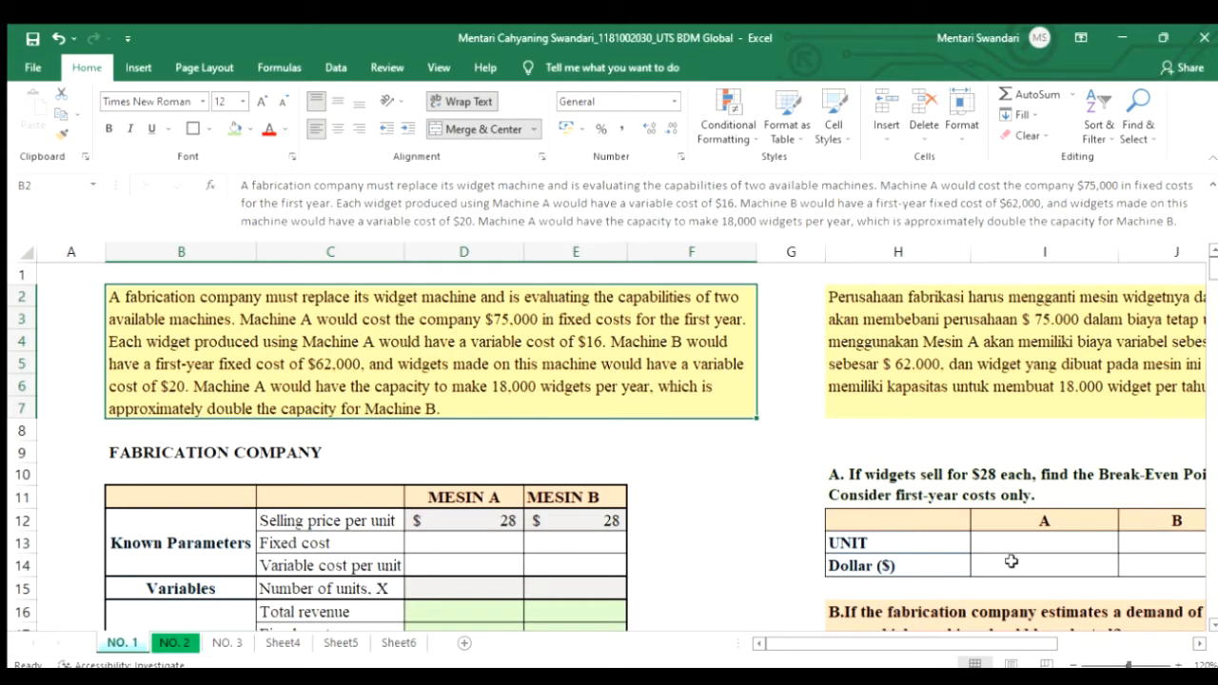
pyautogui.moveTo(984, 644); pyautogui.dragTo(1073, 630)
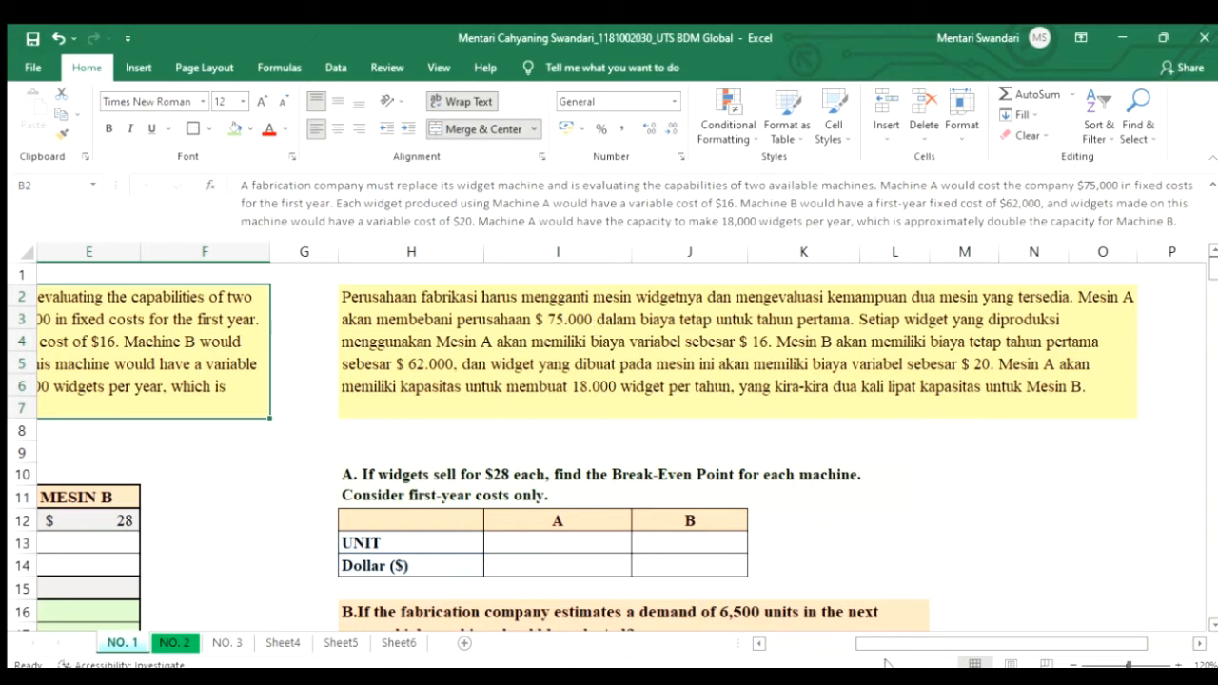
pyautogui.moveTo(890, 645); pyautogui.dragTo(659, 657)
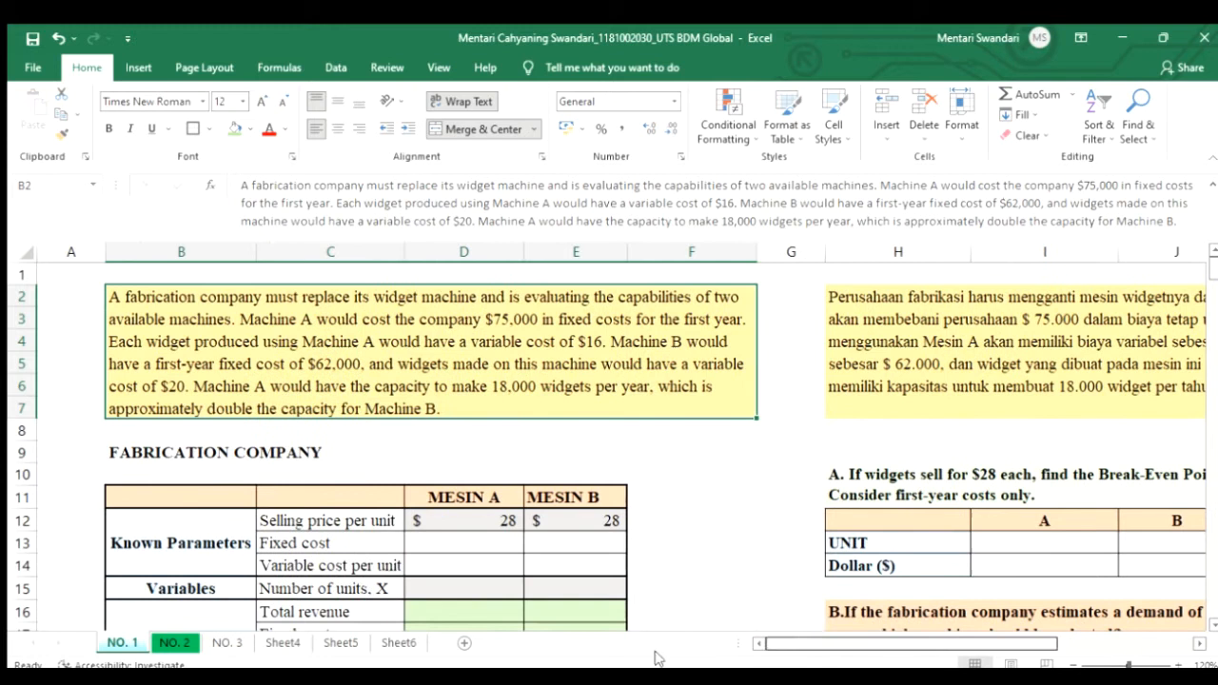
pyautogui.click(442, 538)
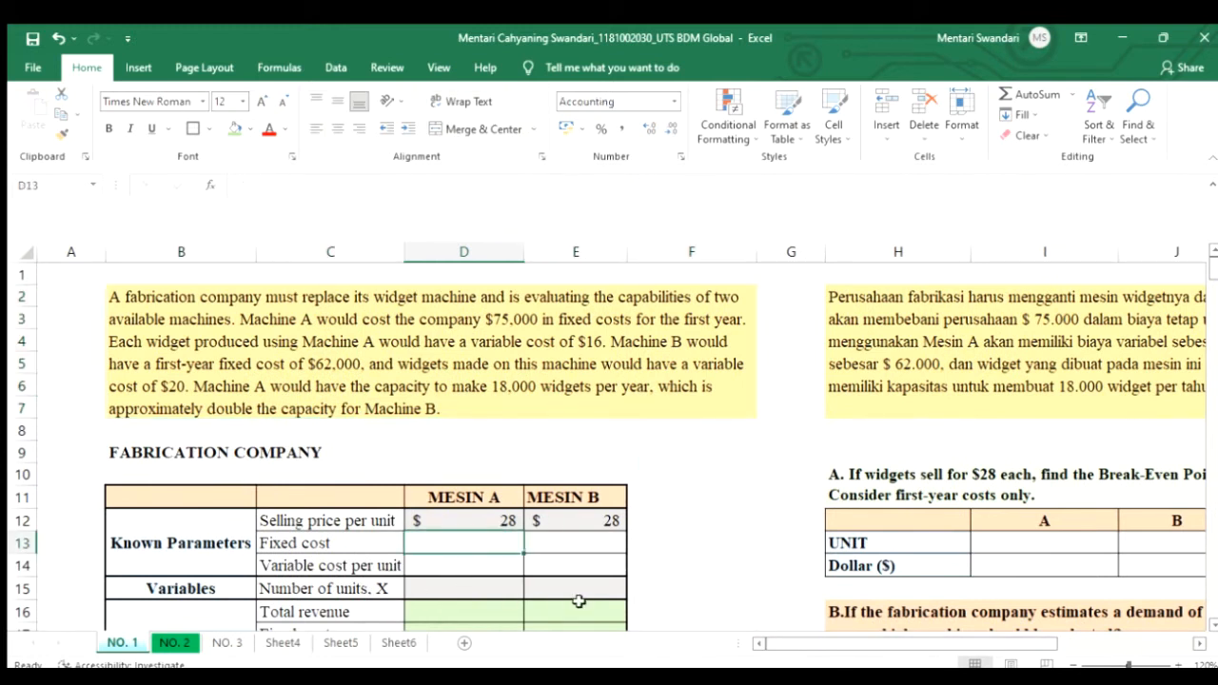
pyautogui.write('75000')
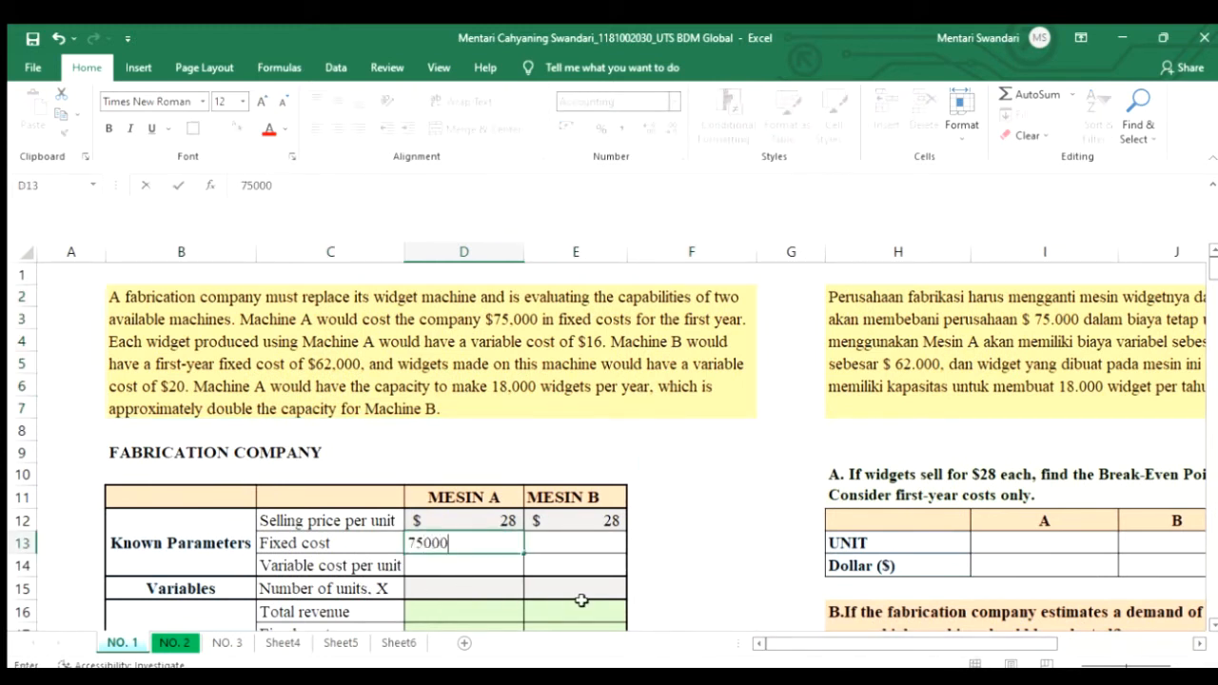
pyautogui.press('Tab')
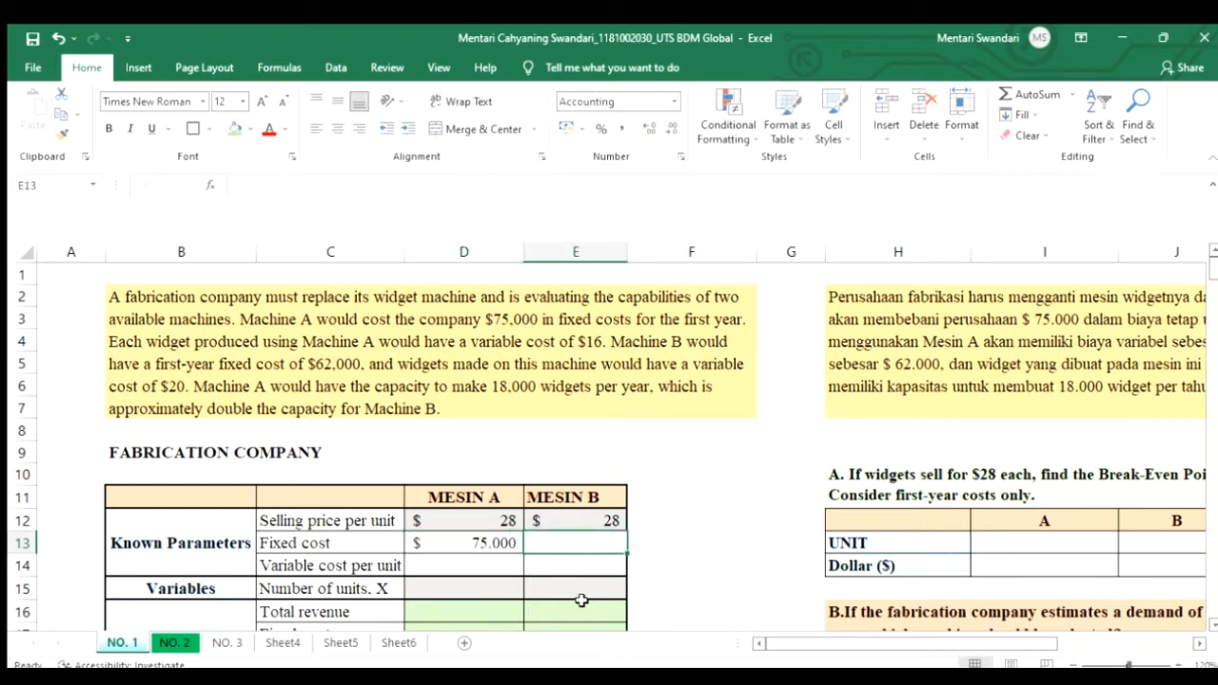
pyautogui.write('62000')
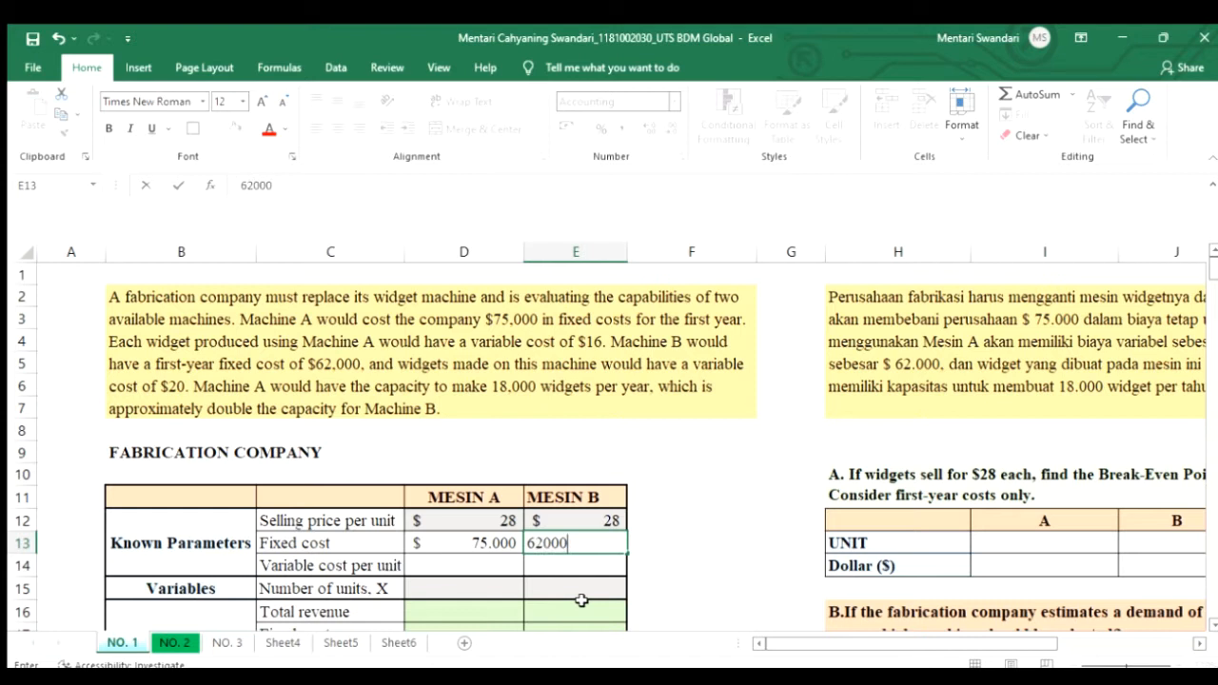
pyautogui.press('Return')
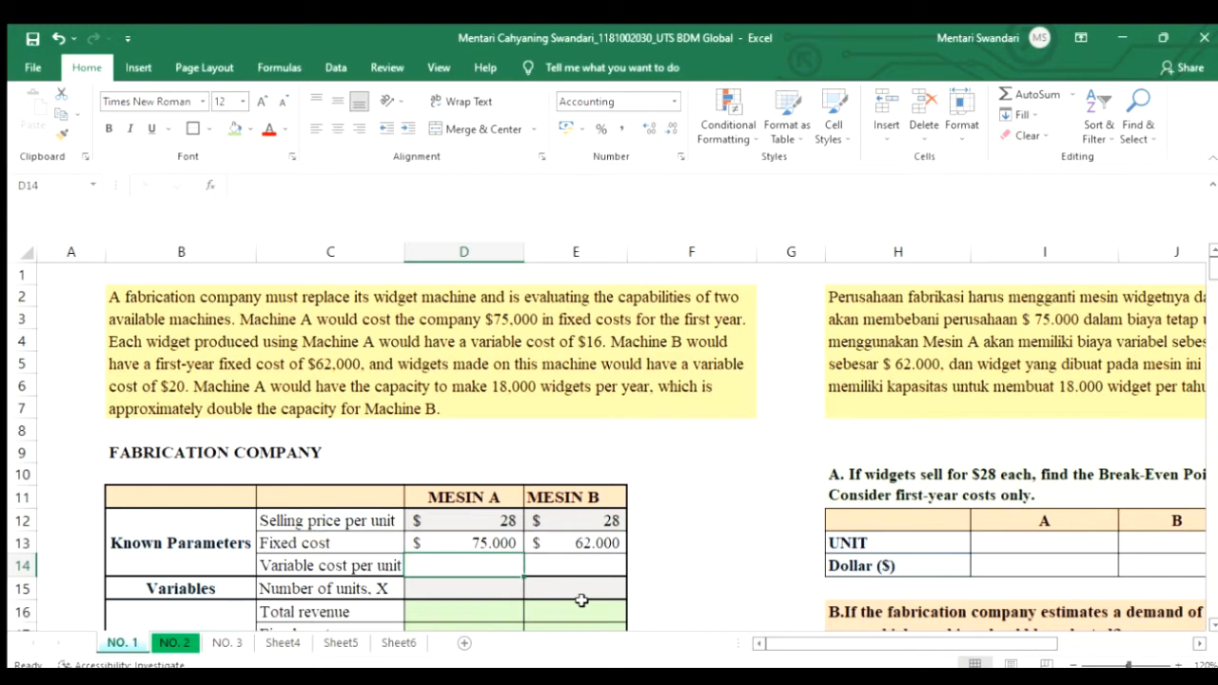
# Enter the variable cost per unit as 16 for Mesin A and 20 for Mesin B
pyautogui.write('16')
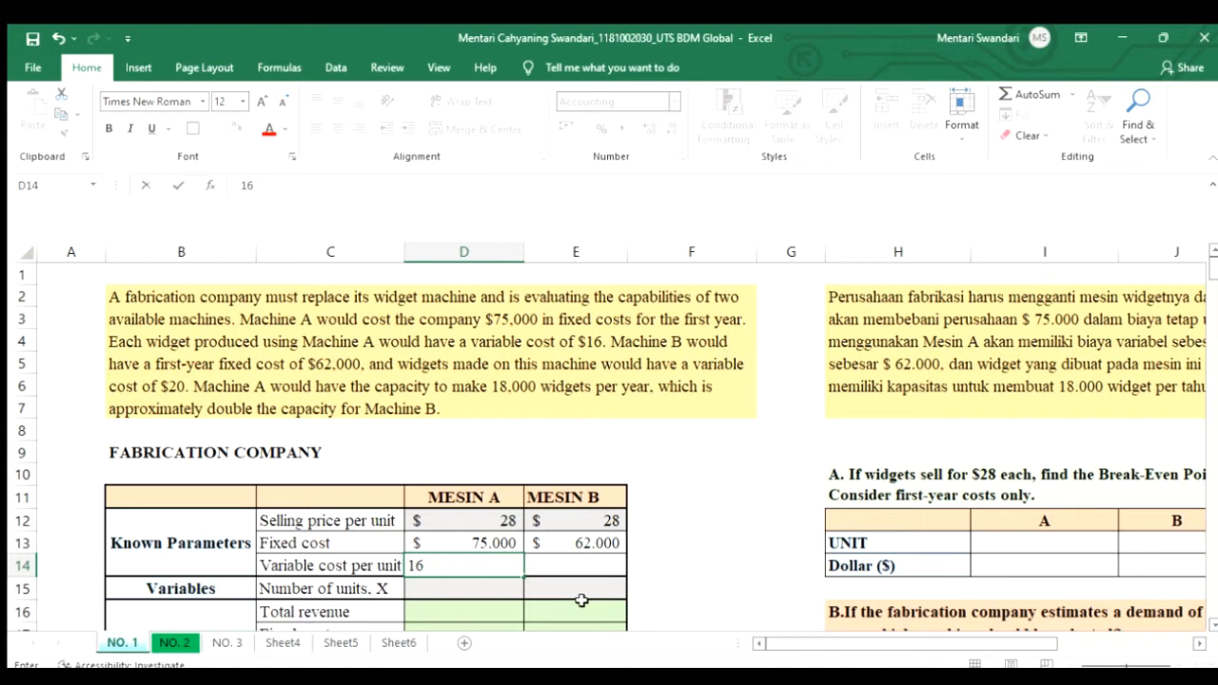
pyautogui.press('Tab')
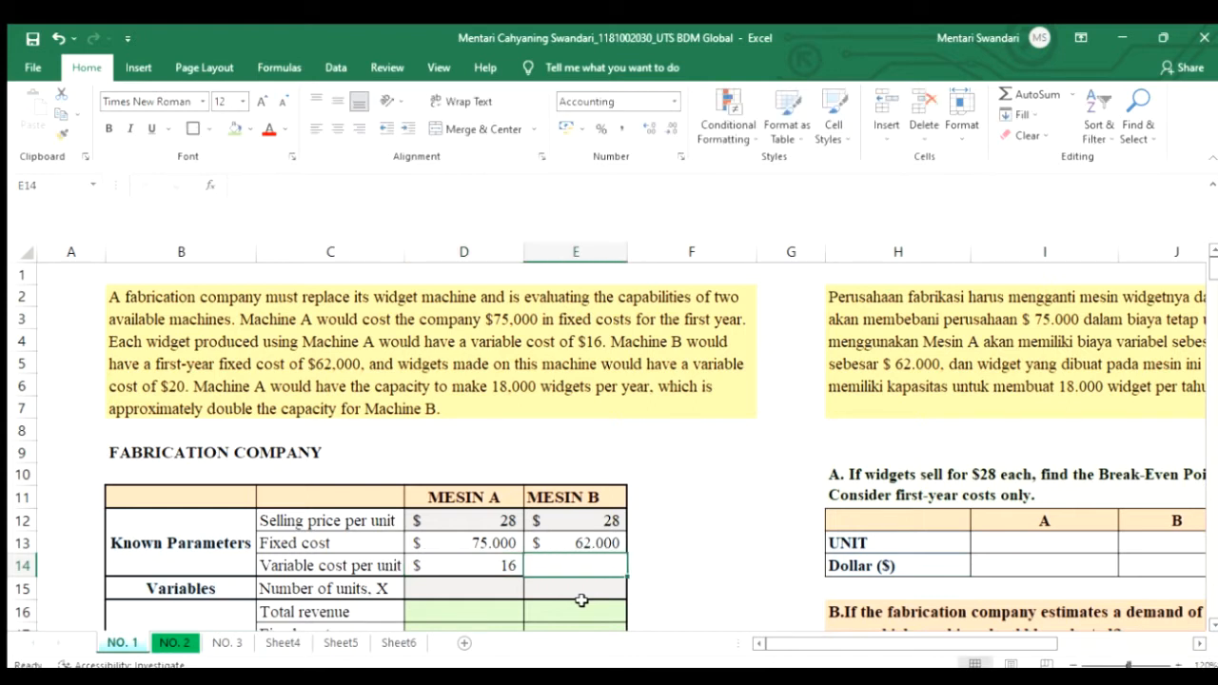
pyautogui.write('20')
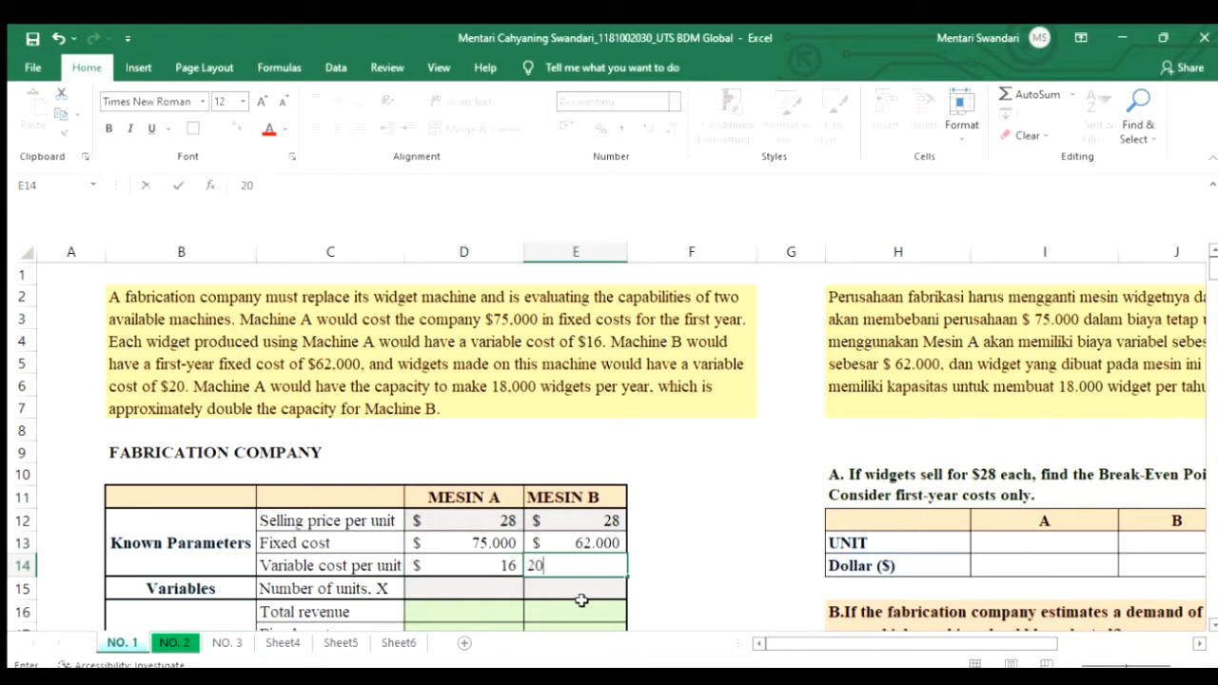
pyautogui.press('Return')
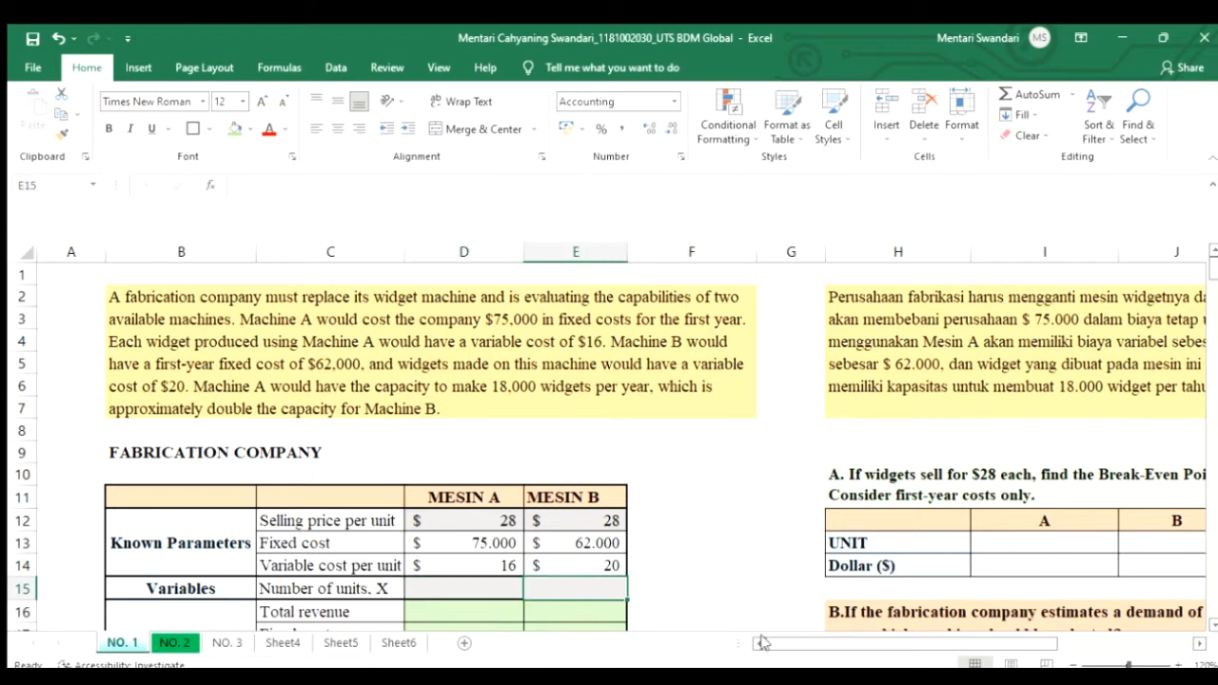
# Review the Number of units row, question A, and the Results rows from Total revenue to Profit
pyautogui.click(352, 592)
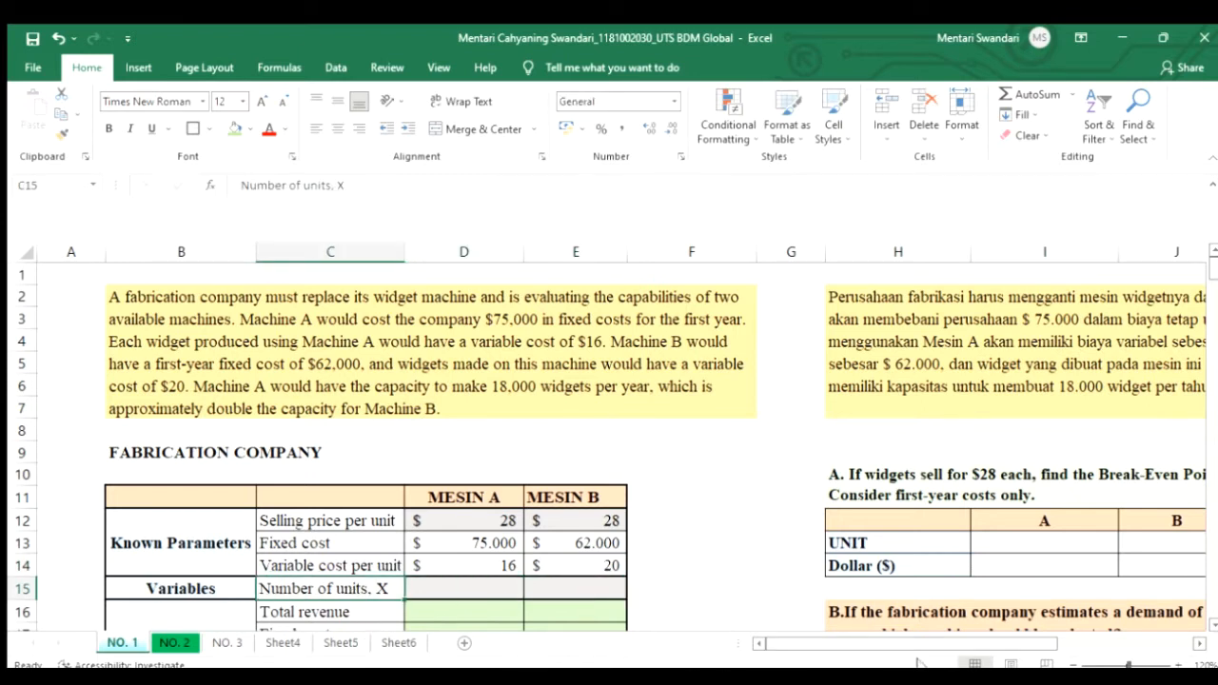
pyautogui.moveTo(895, 645); pyautogui.dragTo(919, 645)
pyautogui.click(864, 476)
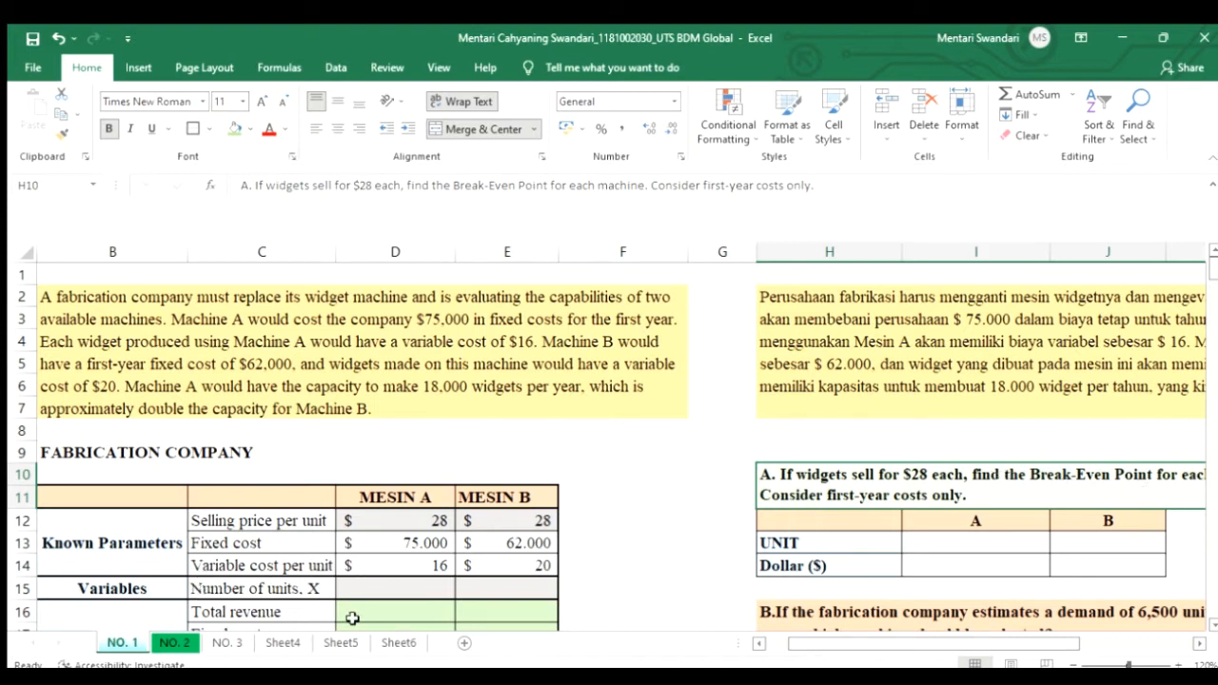
pyautogui.scroll(-2, 369, 616)
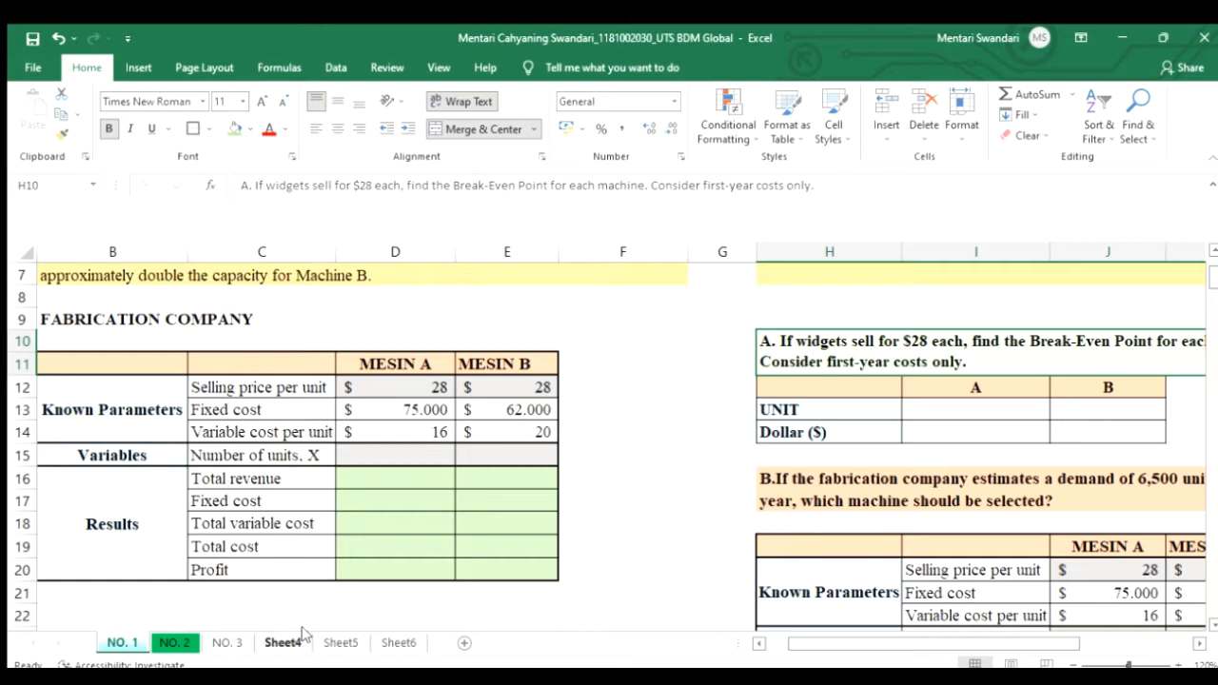
pyautogui.moveTo(302, 478); pyautogui.dragTo(484, 572)
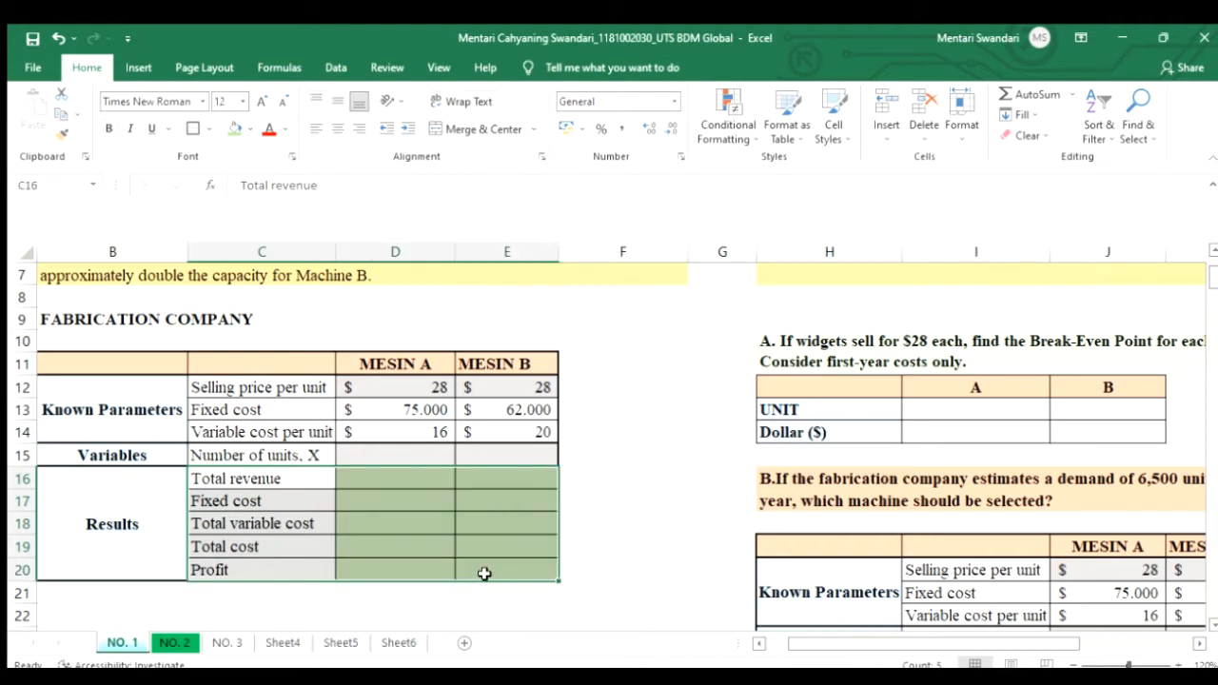
pyautogui.click(319, 477)
pyautogui.click(289, 506)
pyautogui.click(275, 535)
pyautogui.click(272, 550)
pyautogui.click(253, 568)
# Calculate Mesin A's total revenue in D16 as selling price times number of units with =D12*D15
pyautogui.click(404, 486)
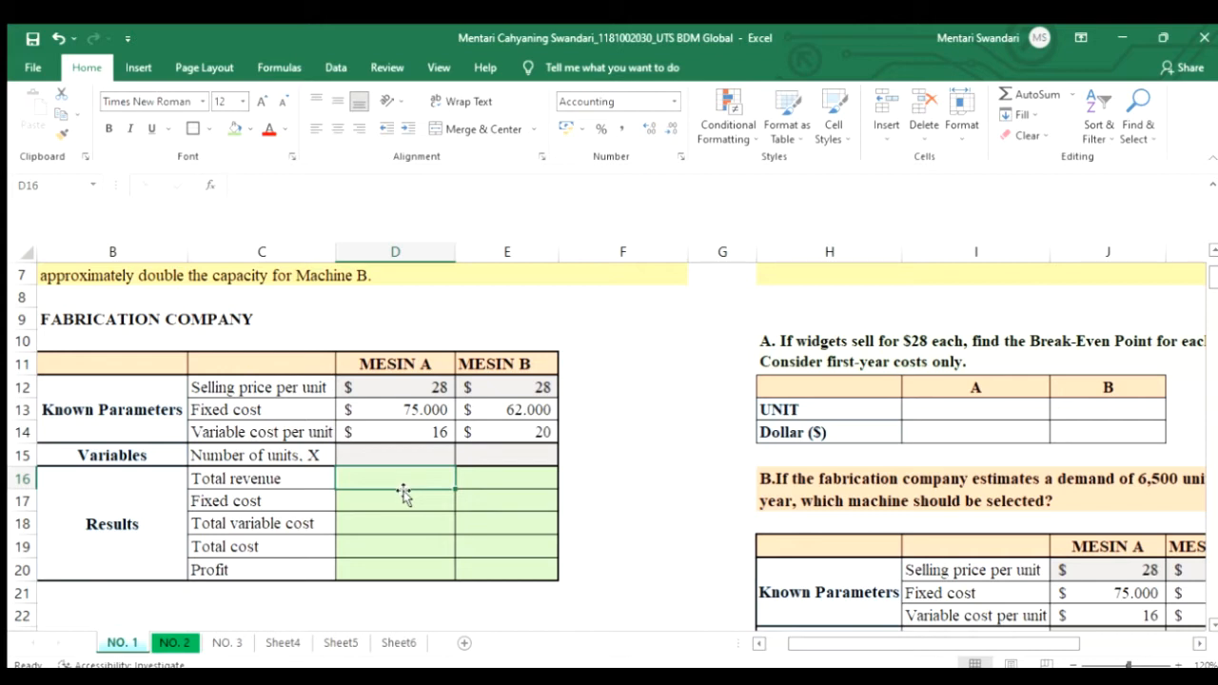
pyautogui.write('=')
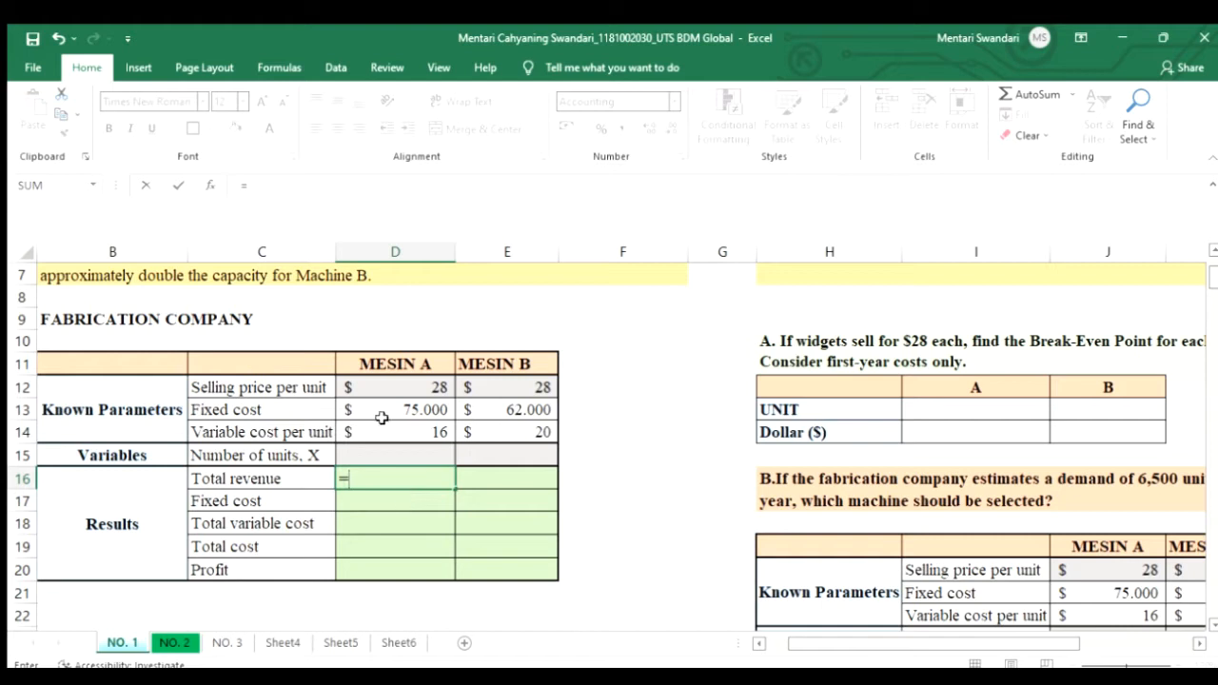
pyautogui.click(399, 390)
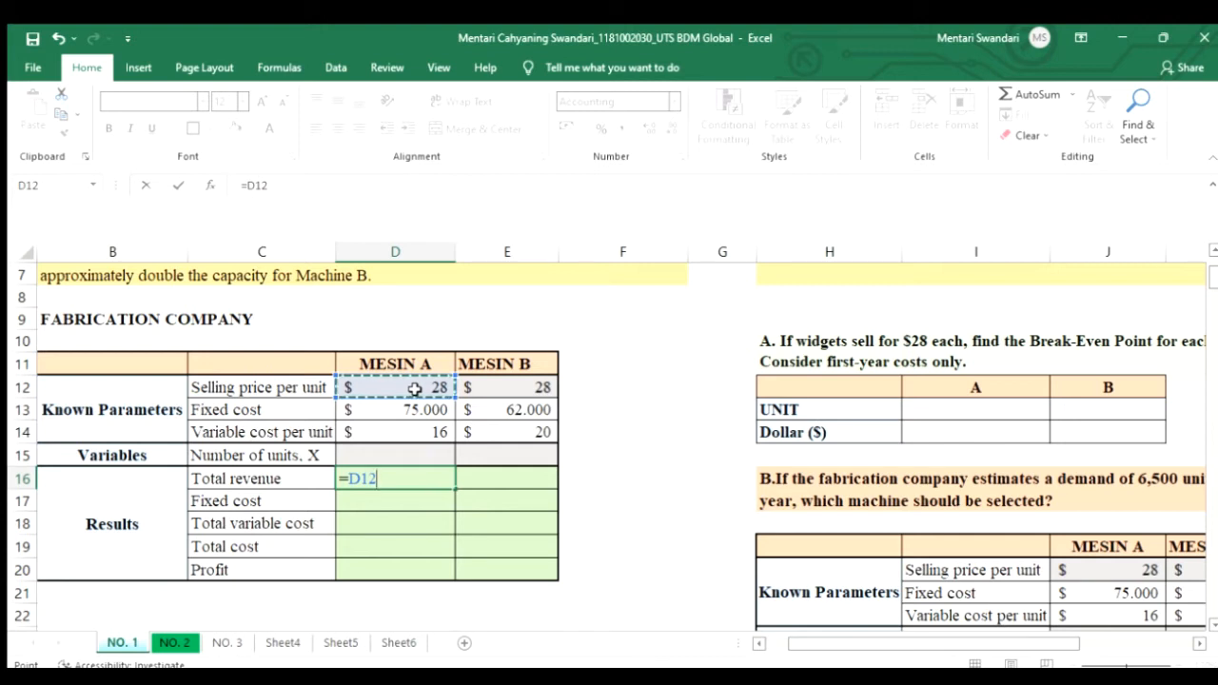
pyautogui.write('*')
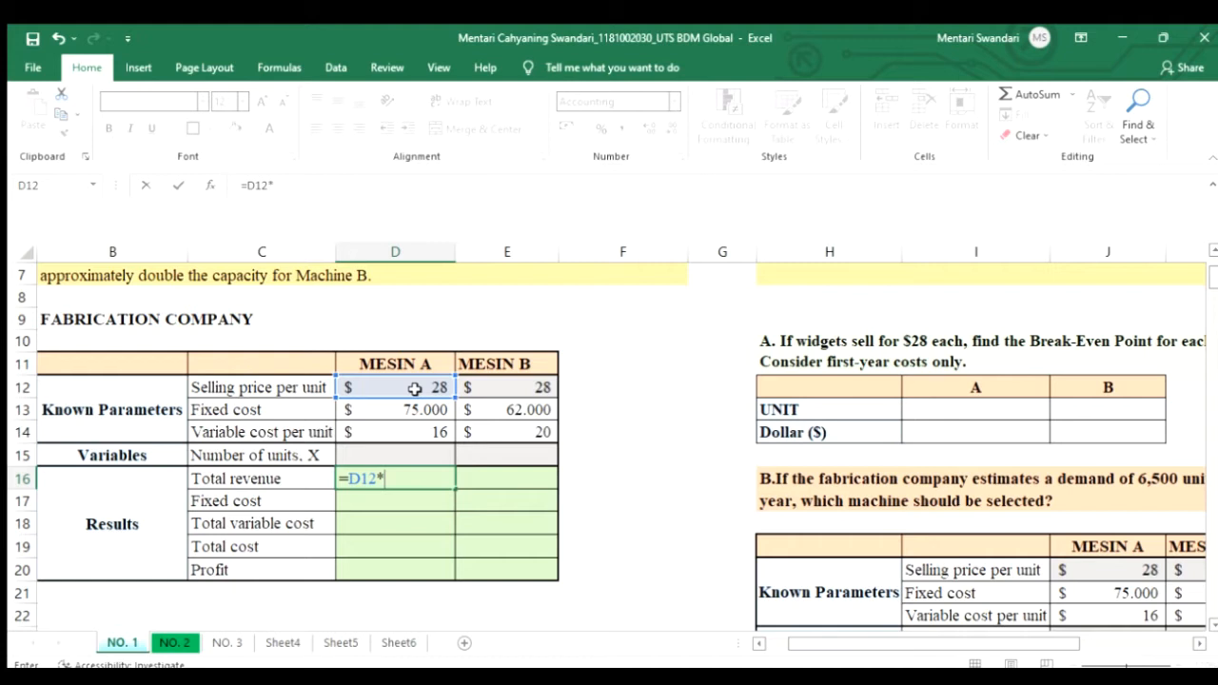
pyautogui.click(389, 447)
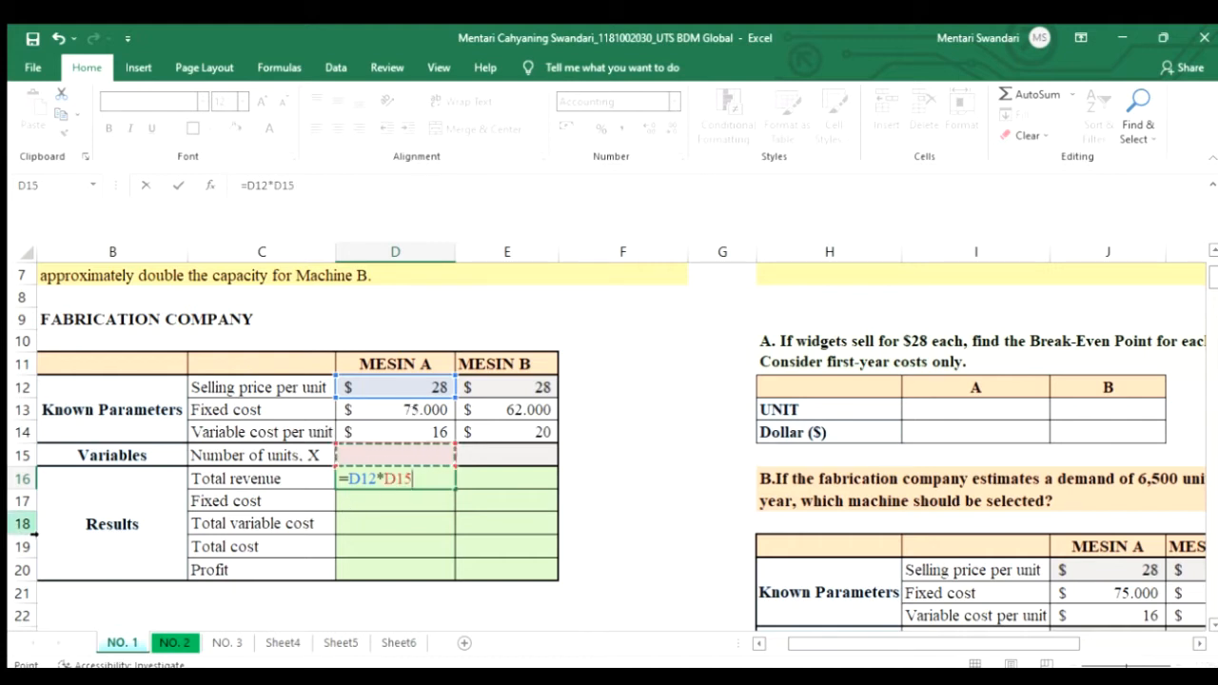
pyautogui.press('Return')
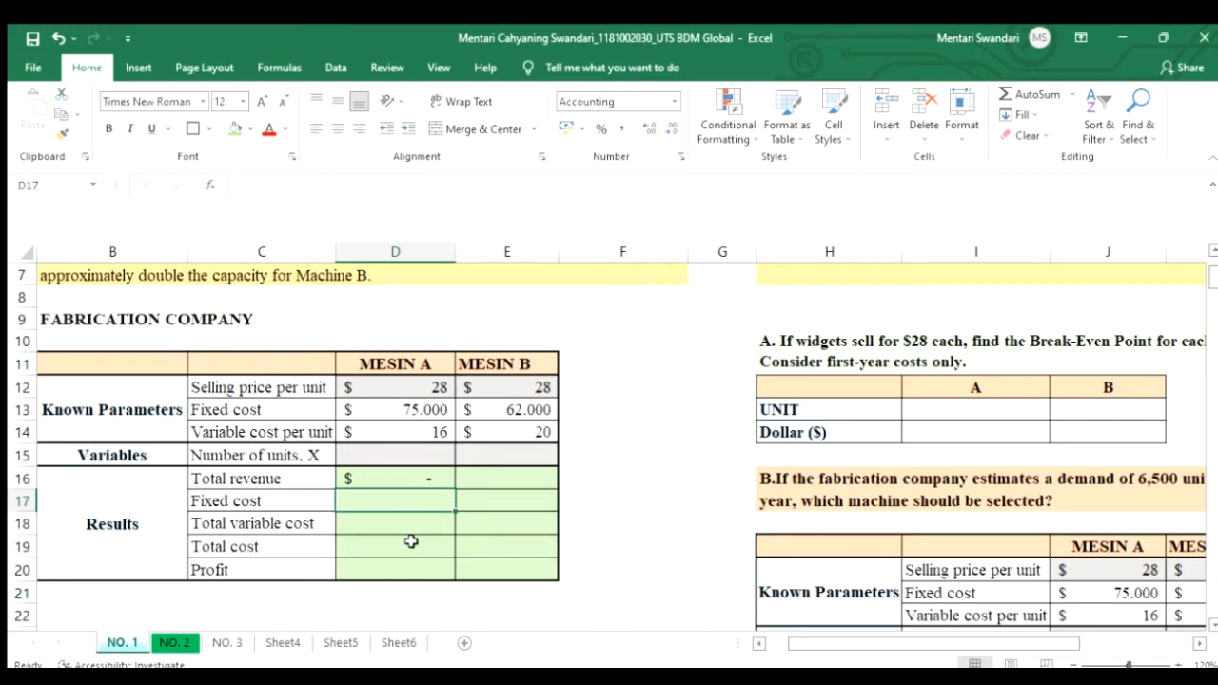
# Link Mesin A's fixed cost in D17 with =D13 and calculate its total variable cost in D18 with =D14*D15
pyautogui.write('=')
pyautogui.click(388, 419)
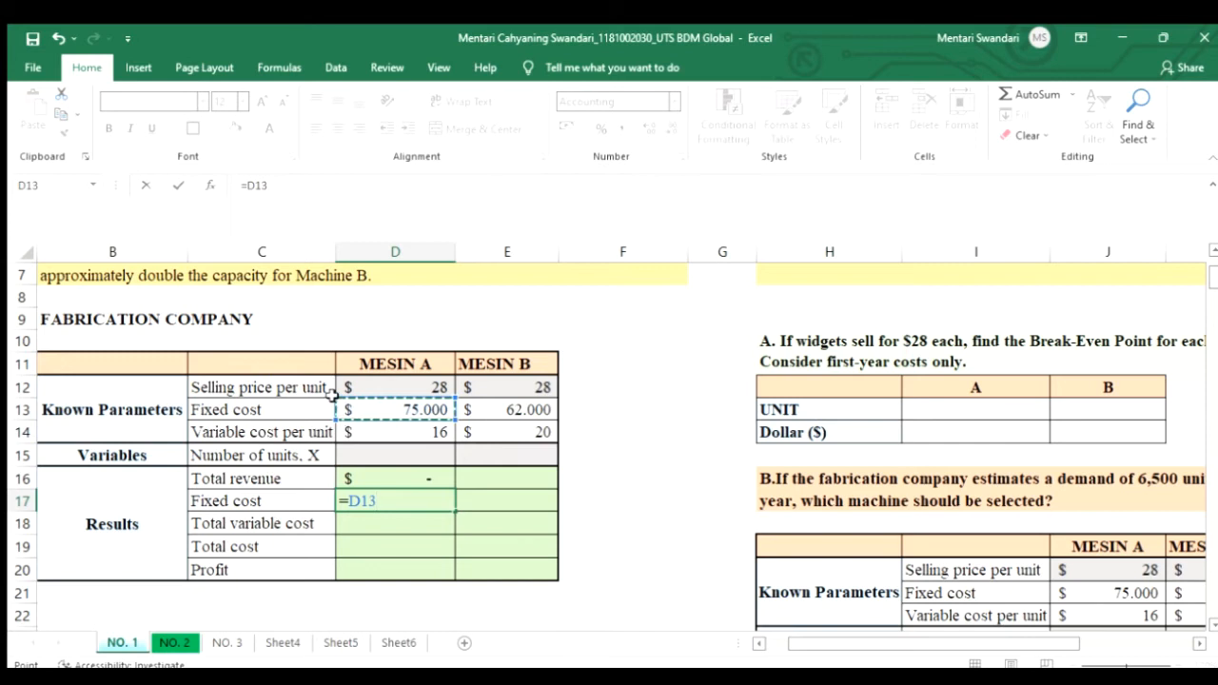
pyautogui.press('Return')
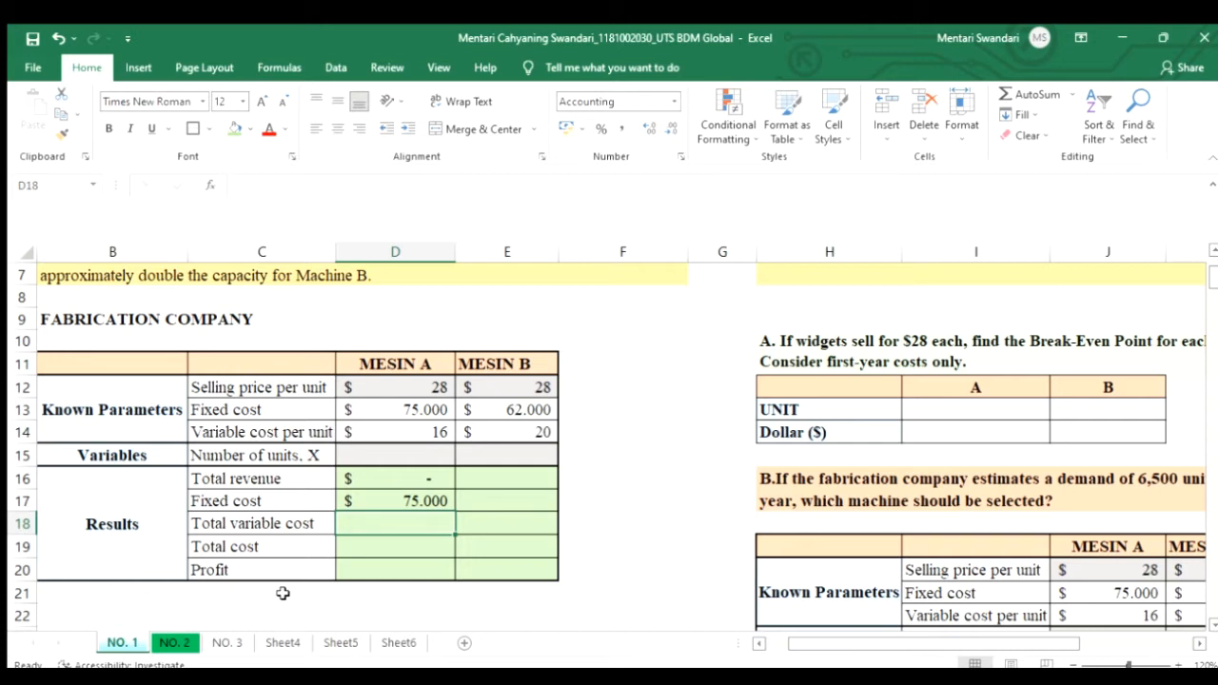
pyautogui.write('=')
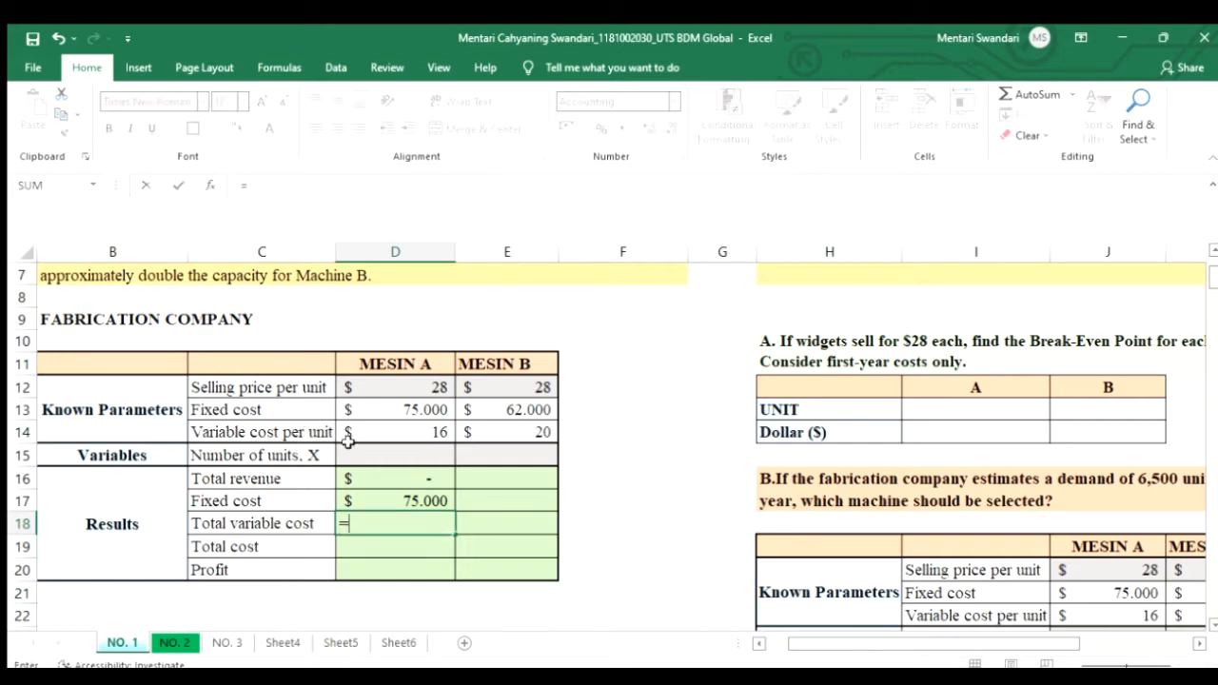
pyautogui.click(406, 429)
pyautogui.write('*')
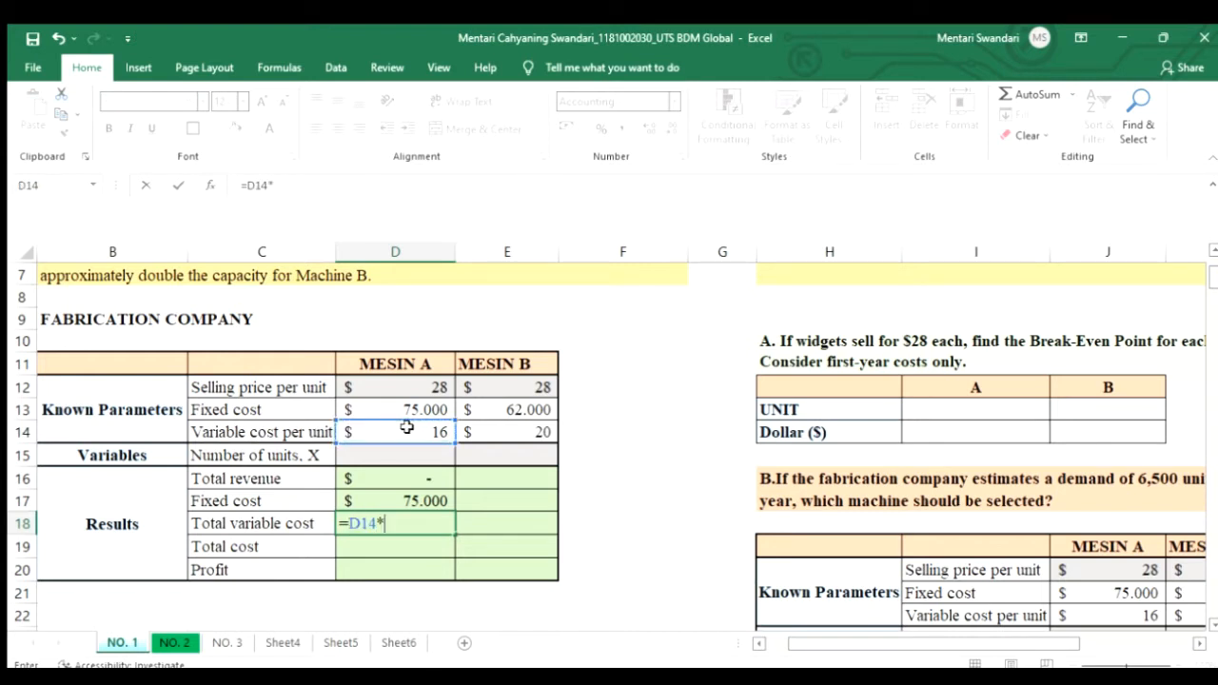
pyautogui.click(365, 454)
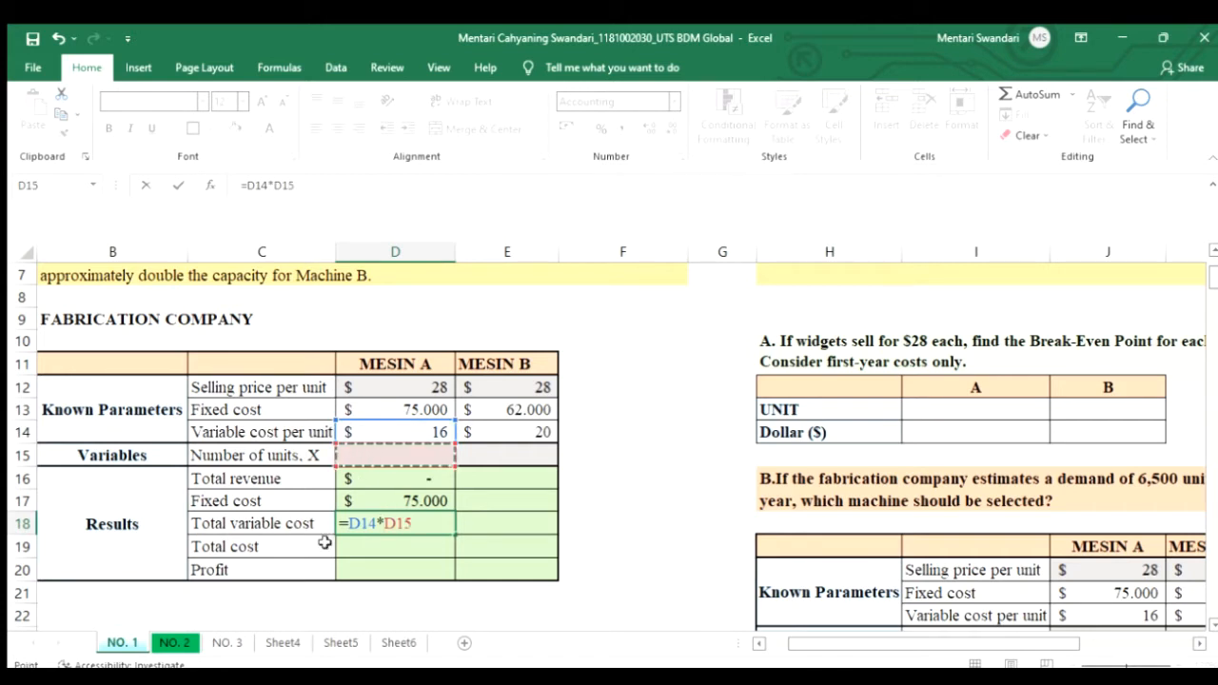
pyautogui.press('Return')
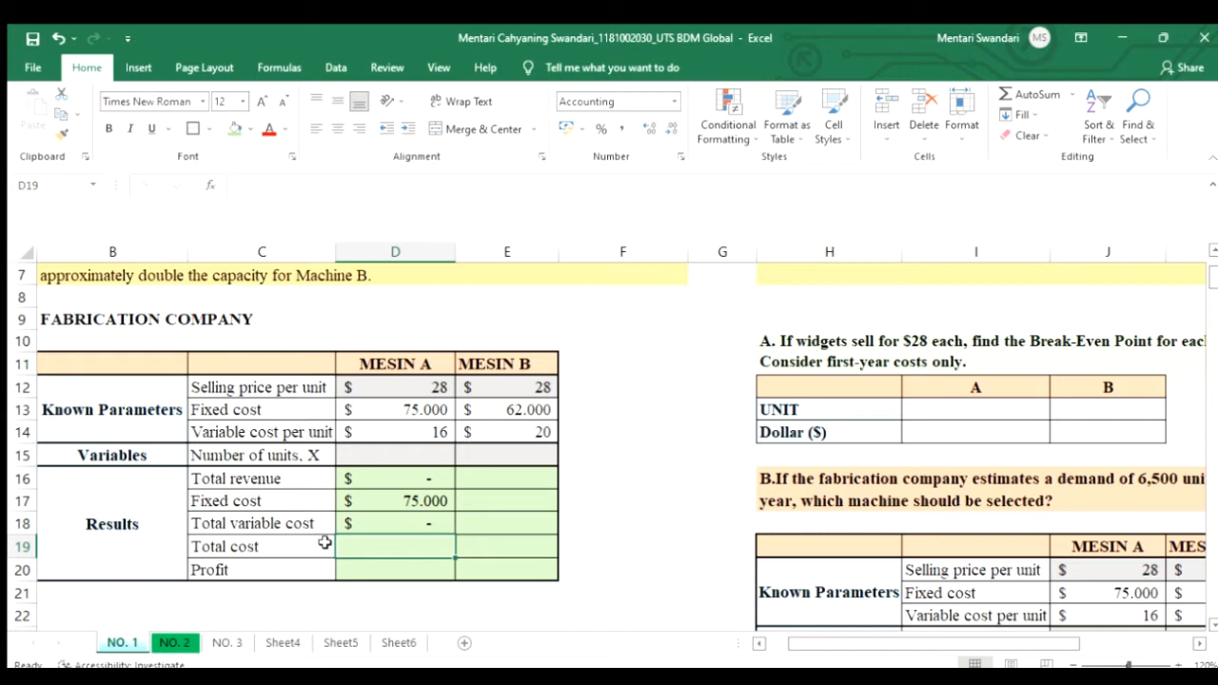
# Calculate Mesin A's total cost in D19 as fixed cost plus total variable cost with =D17+D18
pyautogui.write('=')
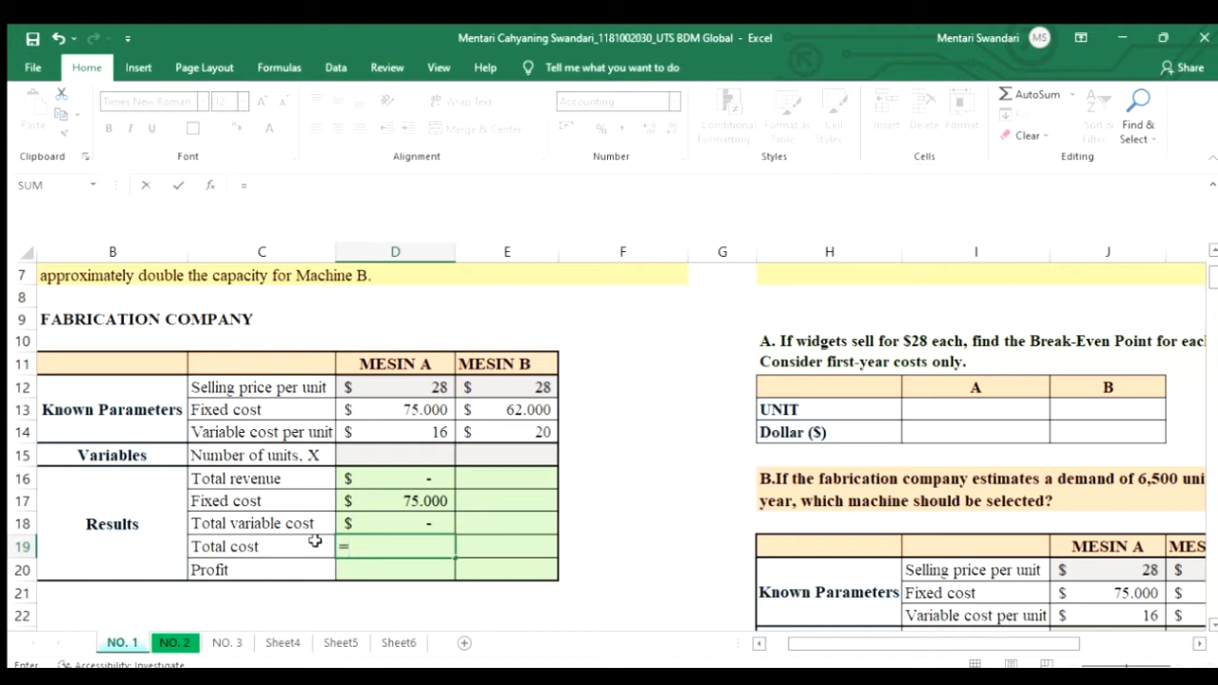
pyautogui.click(373, 500)
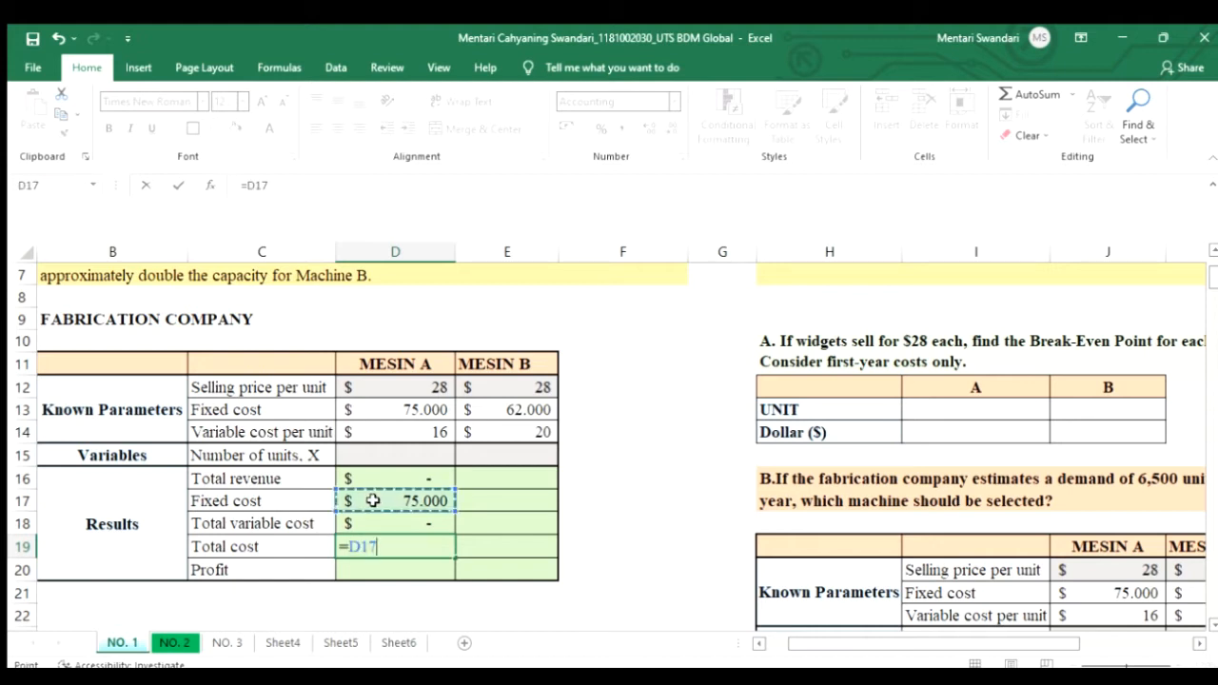
pyautogui.write('-')
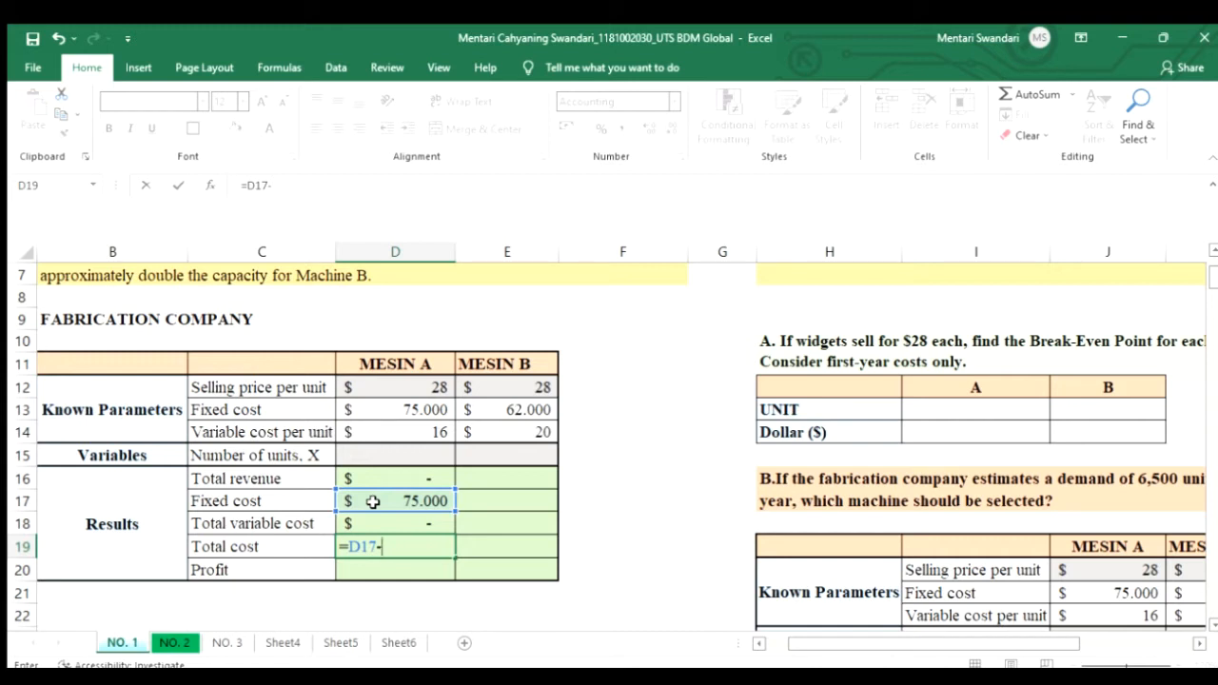
pyautogui.press('BackSpace')
pyautogui.write('+')
pyautogui.click(371, 529)
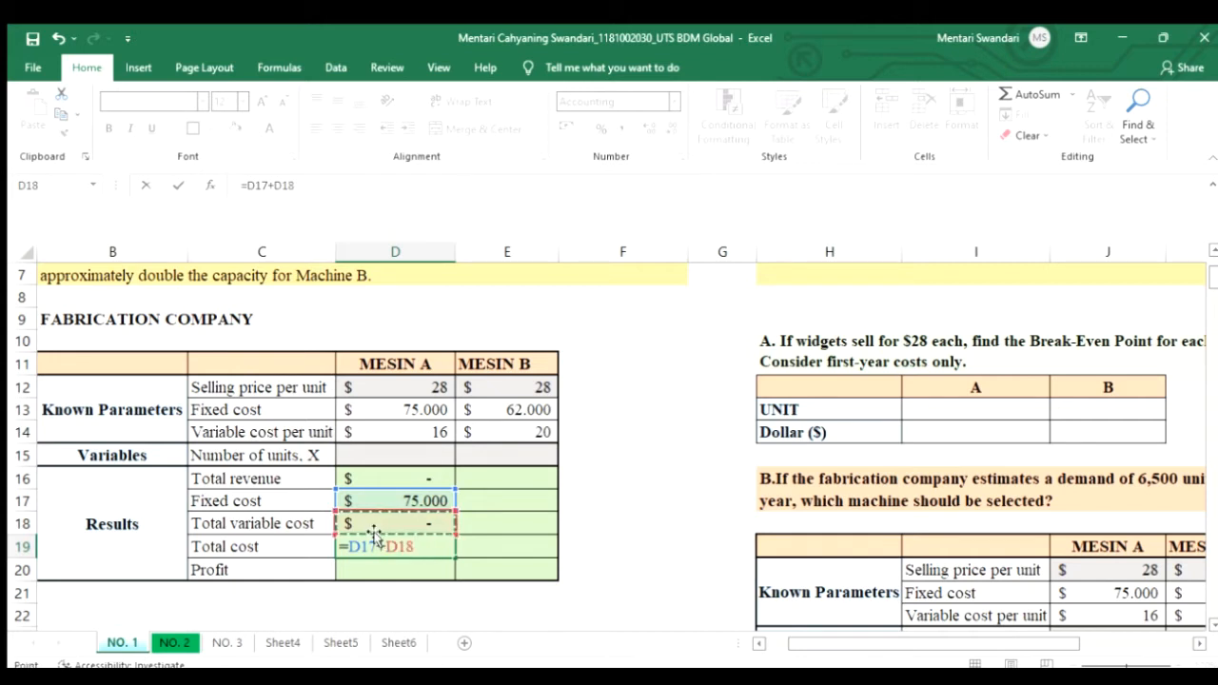
pyautogui.press('Return')
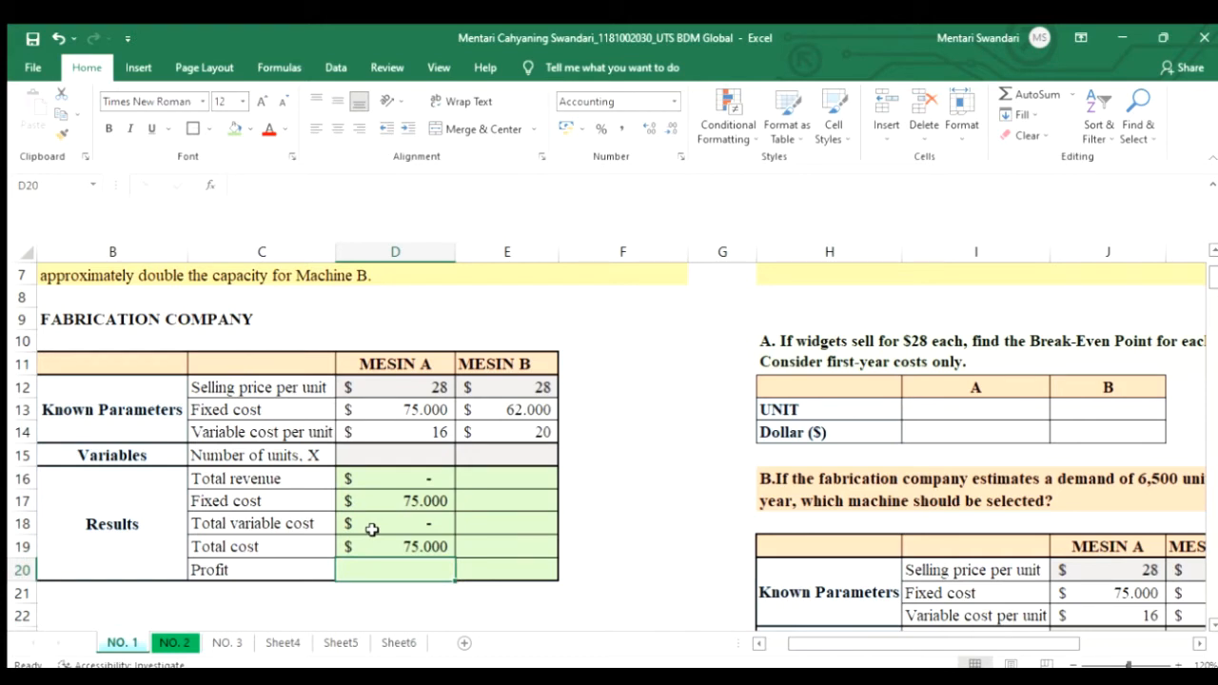
# Calculate Mesin A's profit in D20 as total revenue minus total cost with =D16-D19
pyautogui.write('=')
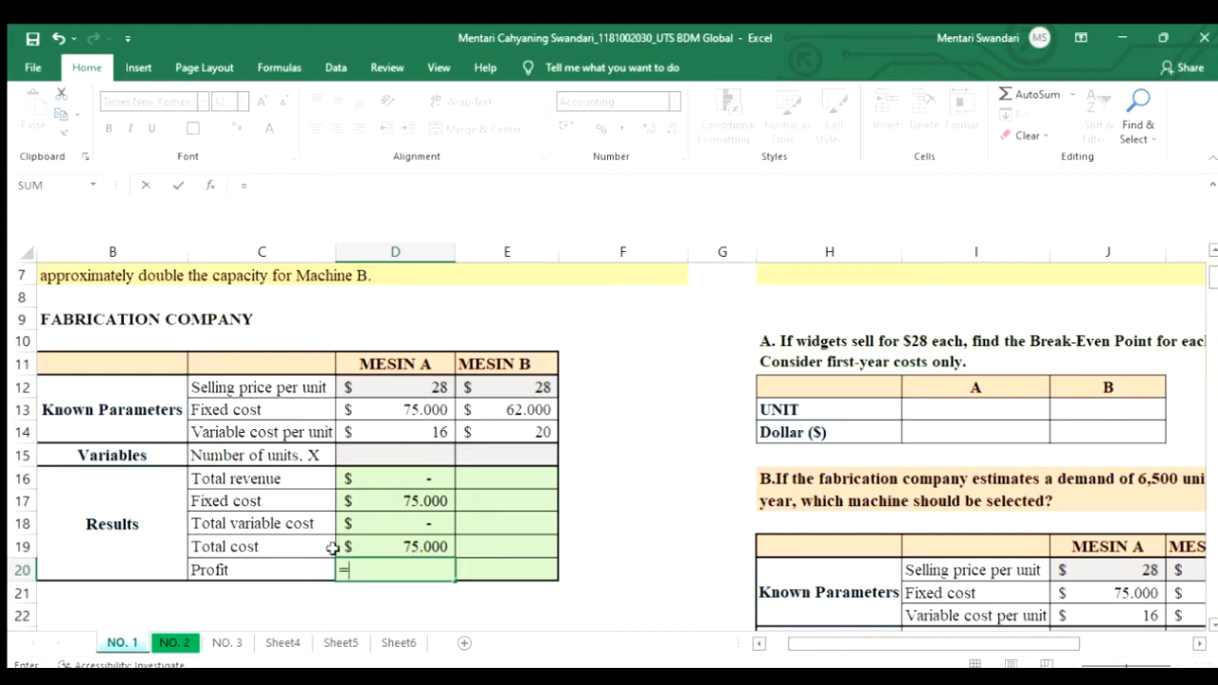
pyautogui.click(371, 478)
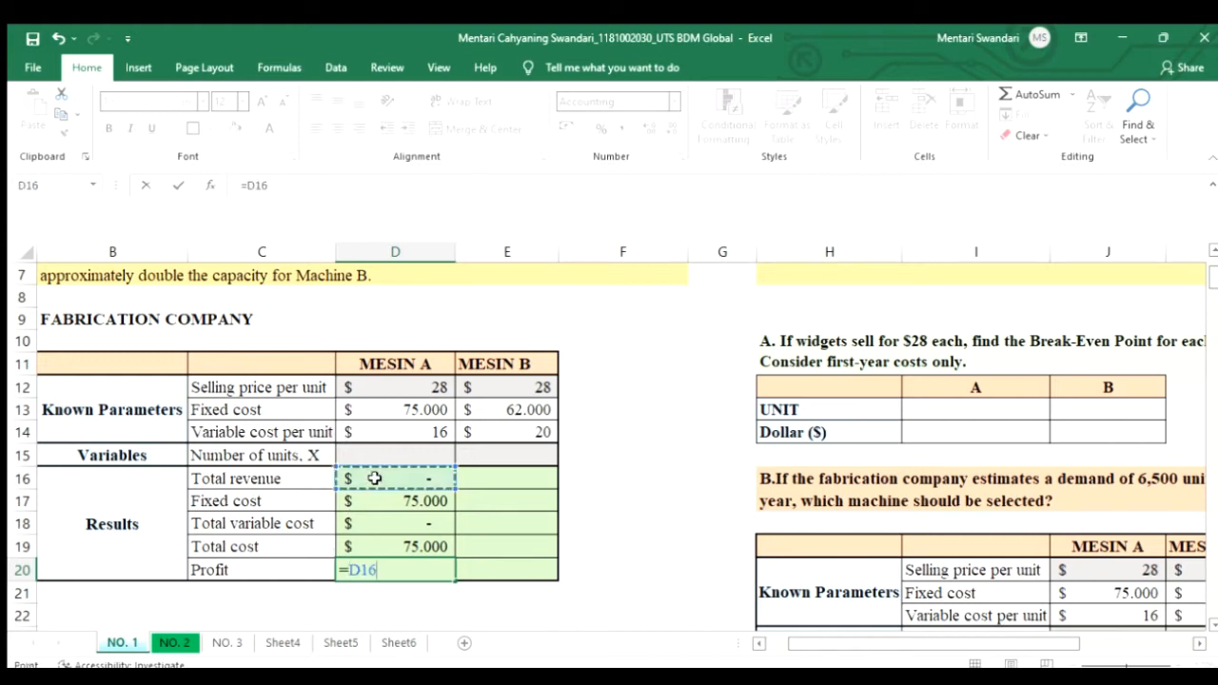
pyautogui.write('-')
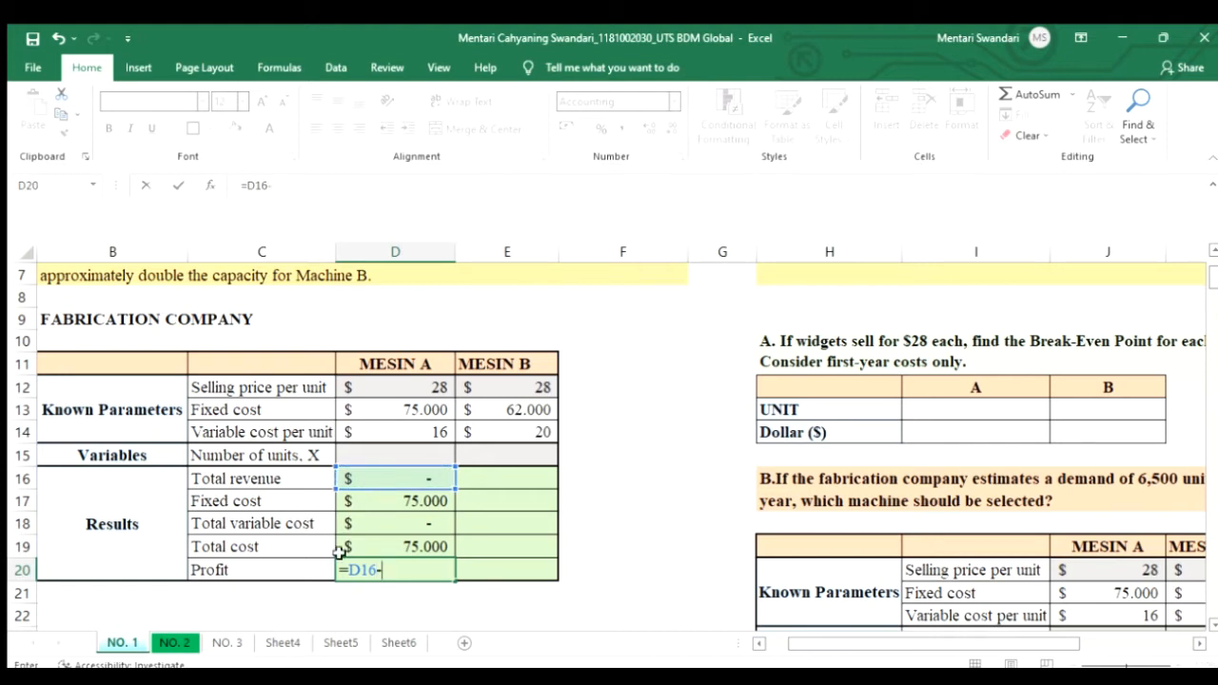
pyautogui.click(372, 544)
pyautogui.press('Return')
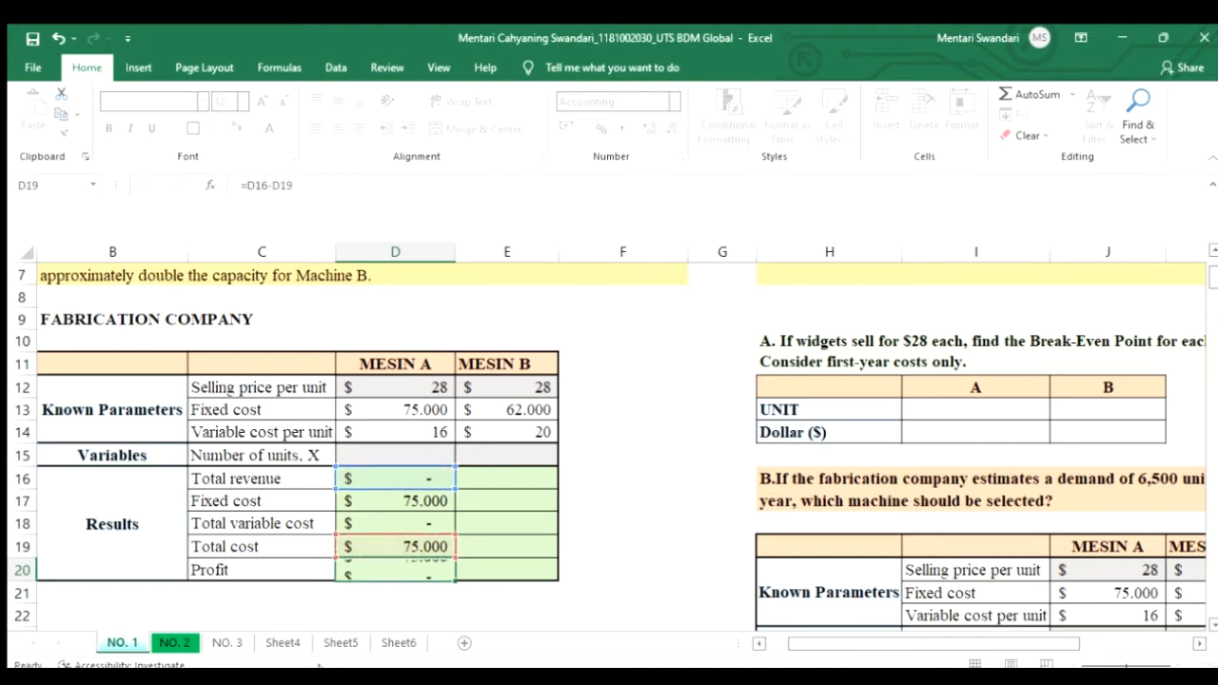
# Copy Mesin A's result formulas from D16:D20 across to Mesin B in E16:E20
pyautogui.click(471, 480)
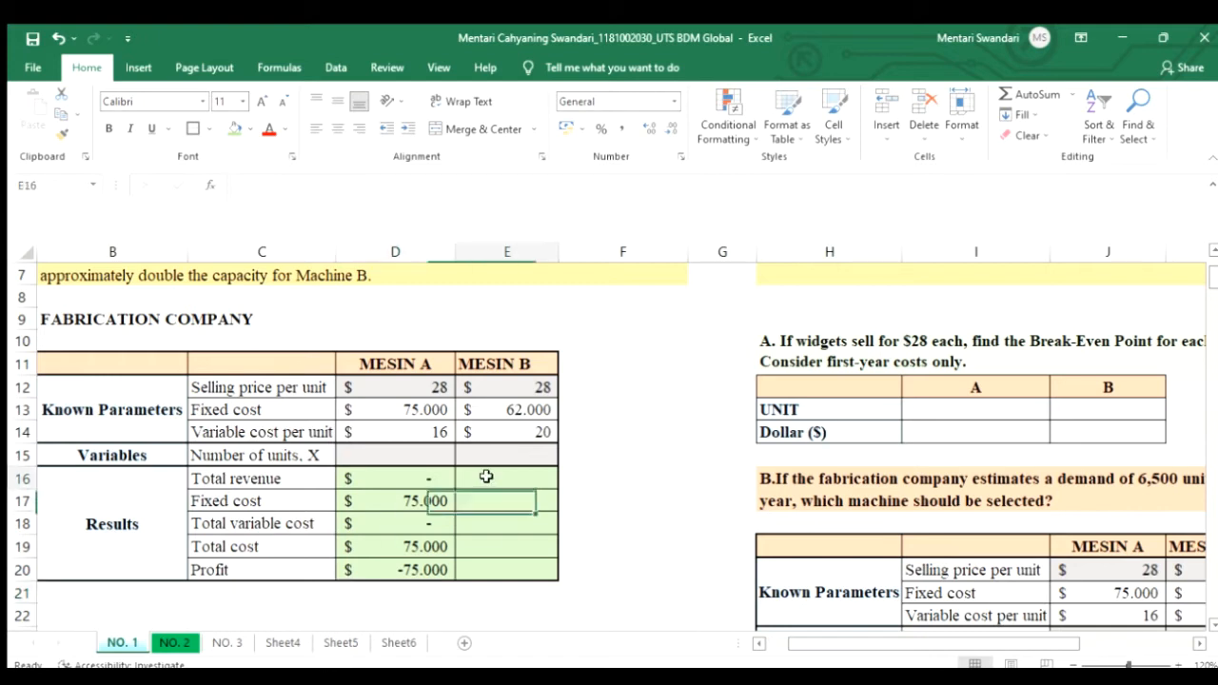
pyautogui.click(431, 485)
pyautogui.click(425, 497)
pyautogui.click(432, 472)
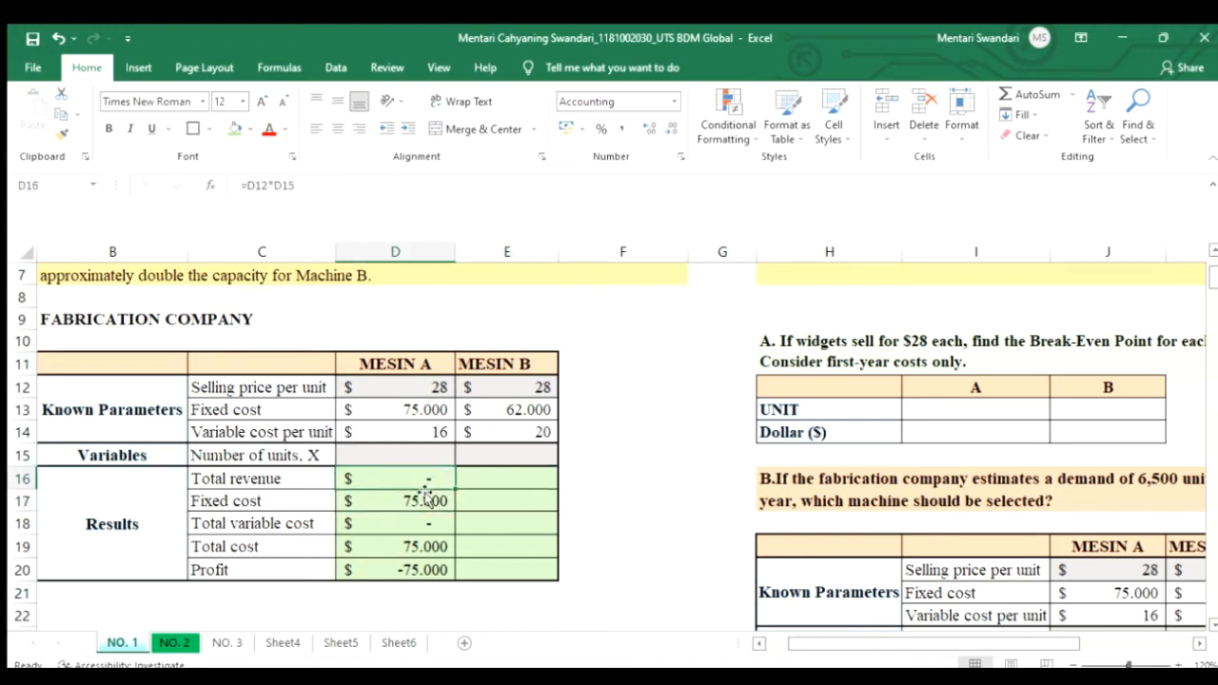
pyautogui.click(420, 502)
pyautogui.click(408, 525)
pyautogui.moveTo(392, 550); pyautogui.dragTo(386, 569)
pyautogui.click(384, 571)
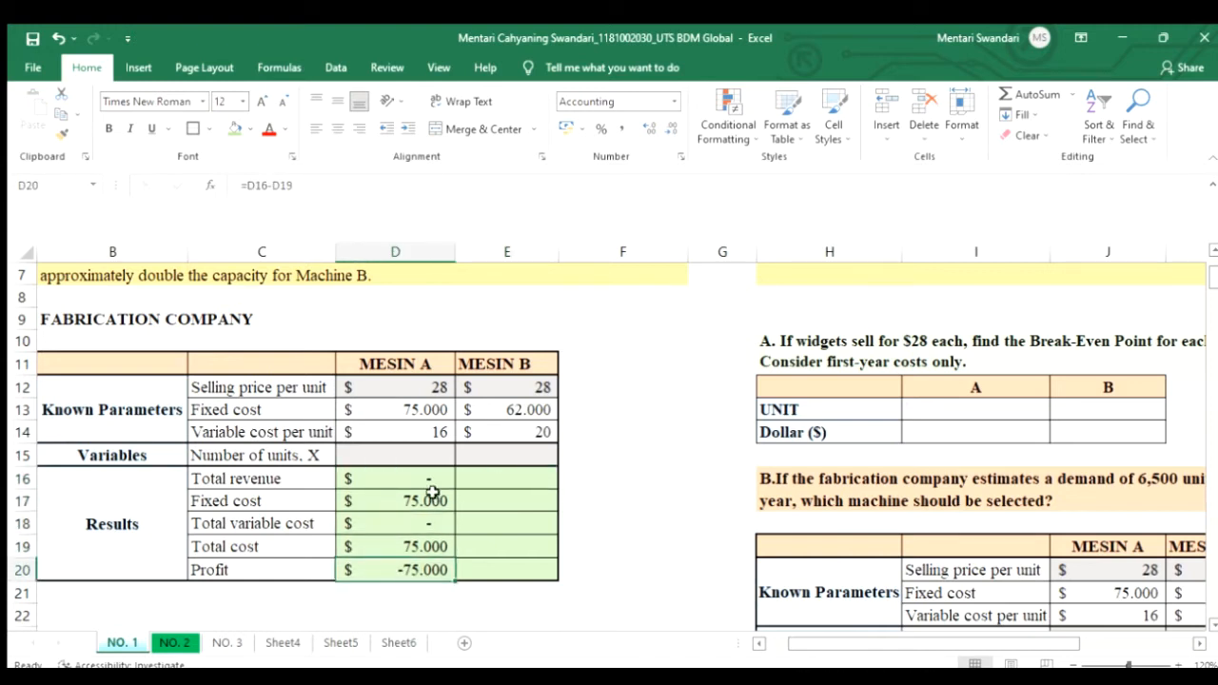
pyautogui.moveTo(432, 478); pyautogui.dragTo(442, 571)
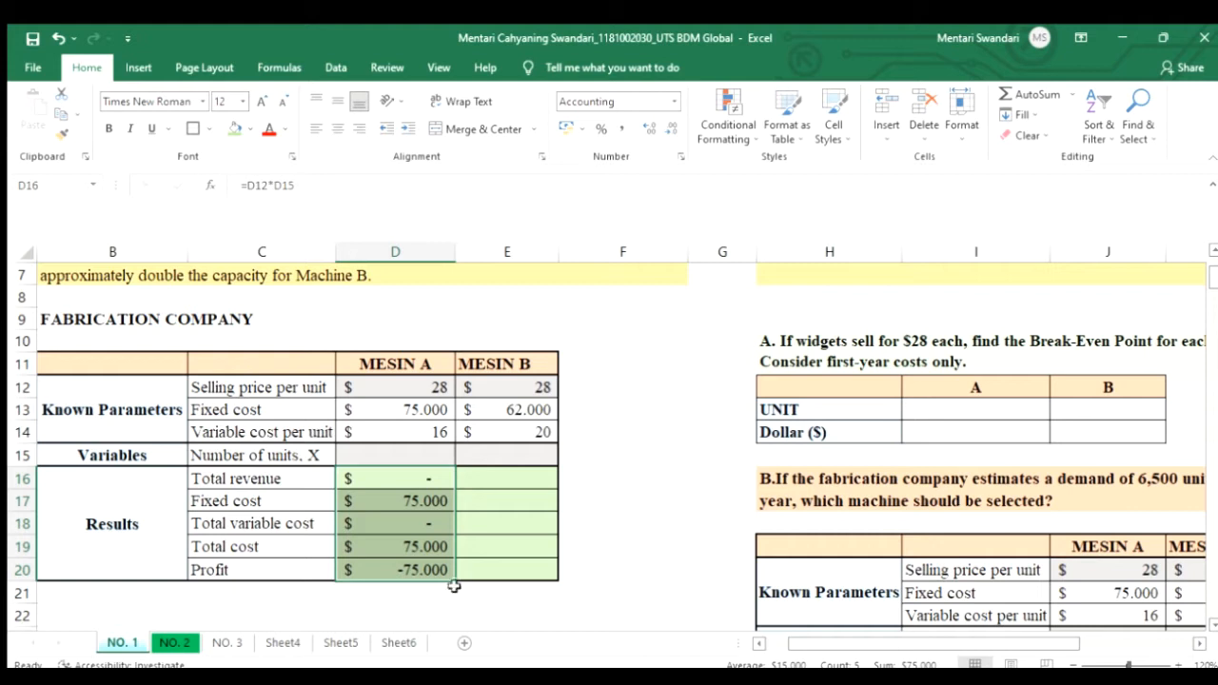
pyautogui.moveTo(456, 578); pyautogui.dragTo(552, 575)
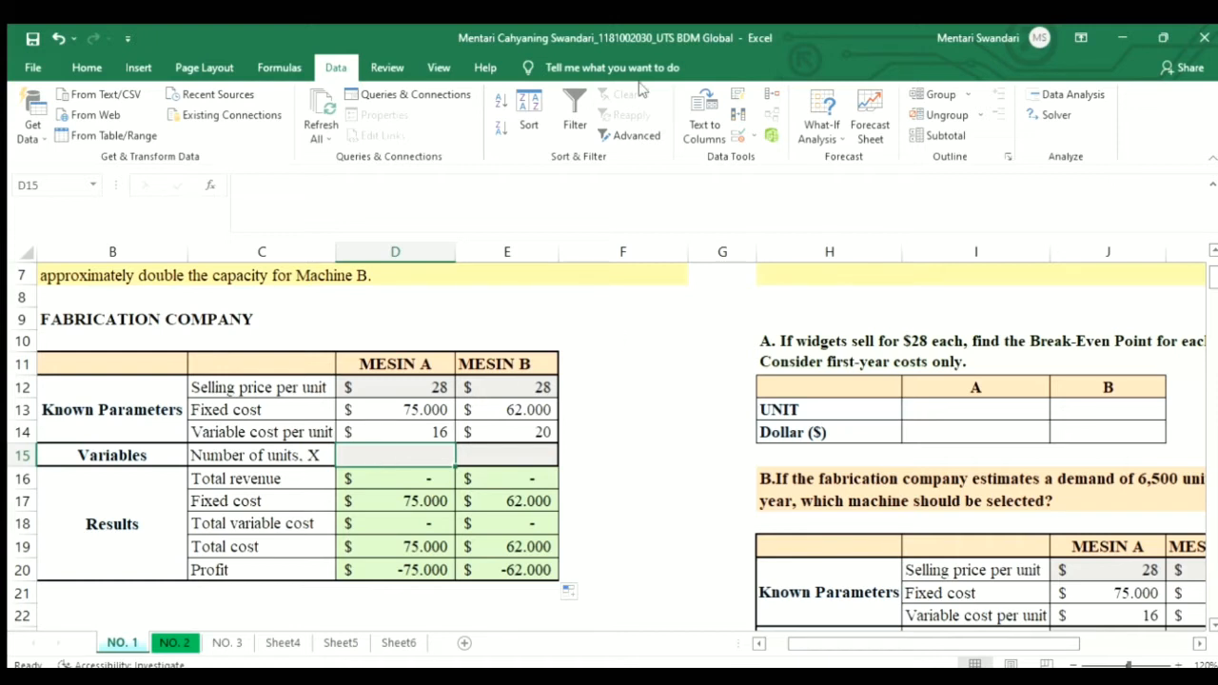
# Find Mesin A's break-even units with Goal Seek, setting profit cell D20 to 0 by changing D15, and keep the solution
pyautogui.click(87, 69)
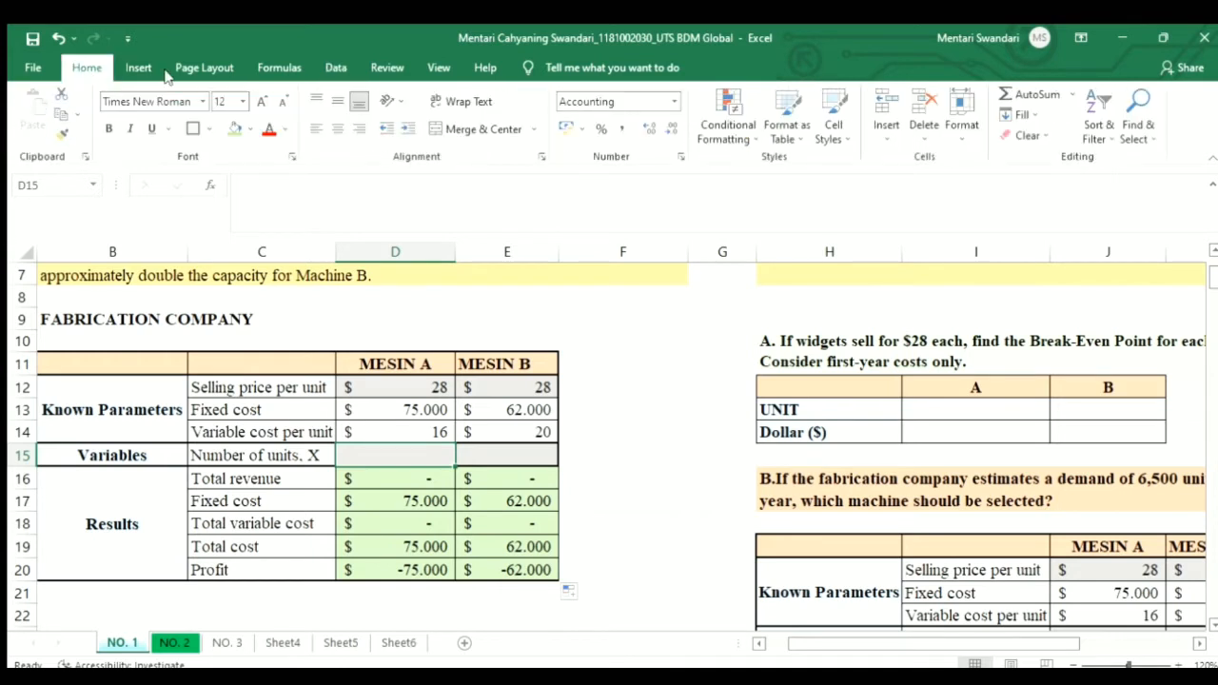
pyautogui.click(334, 68)
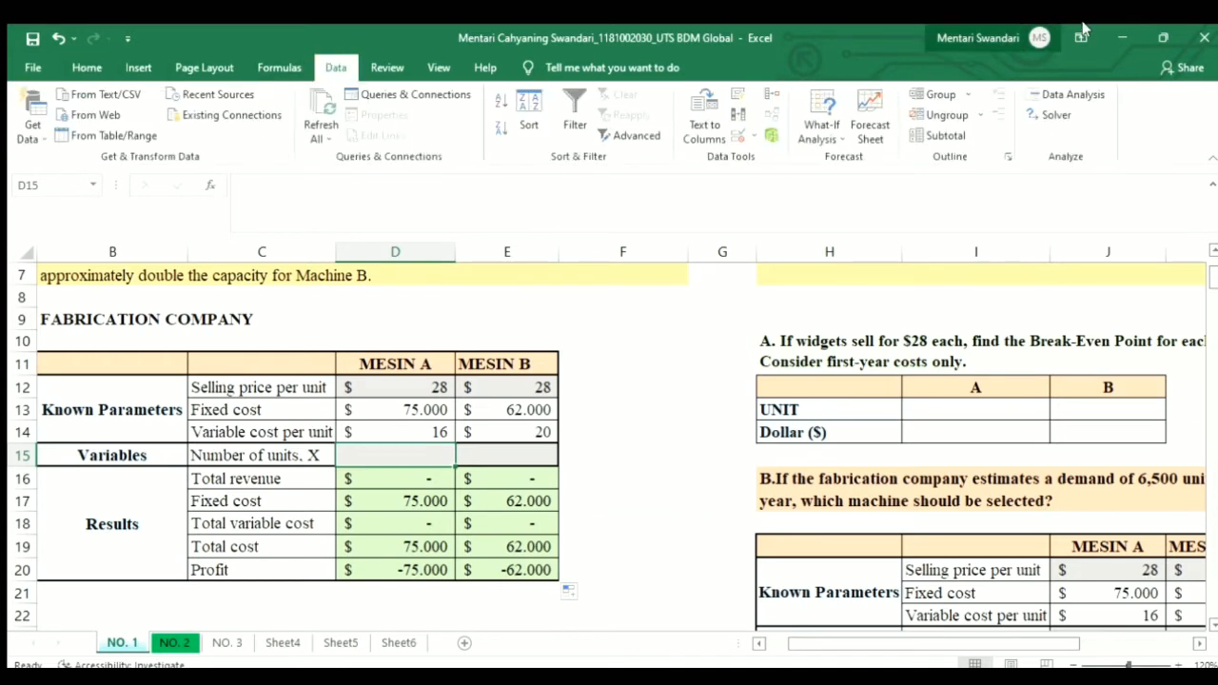
pyautogui.click(804, 141)
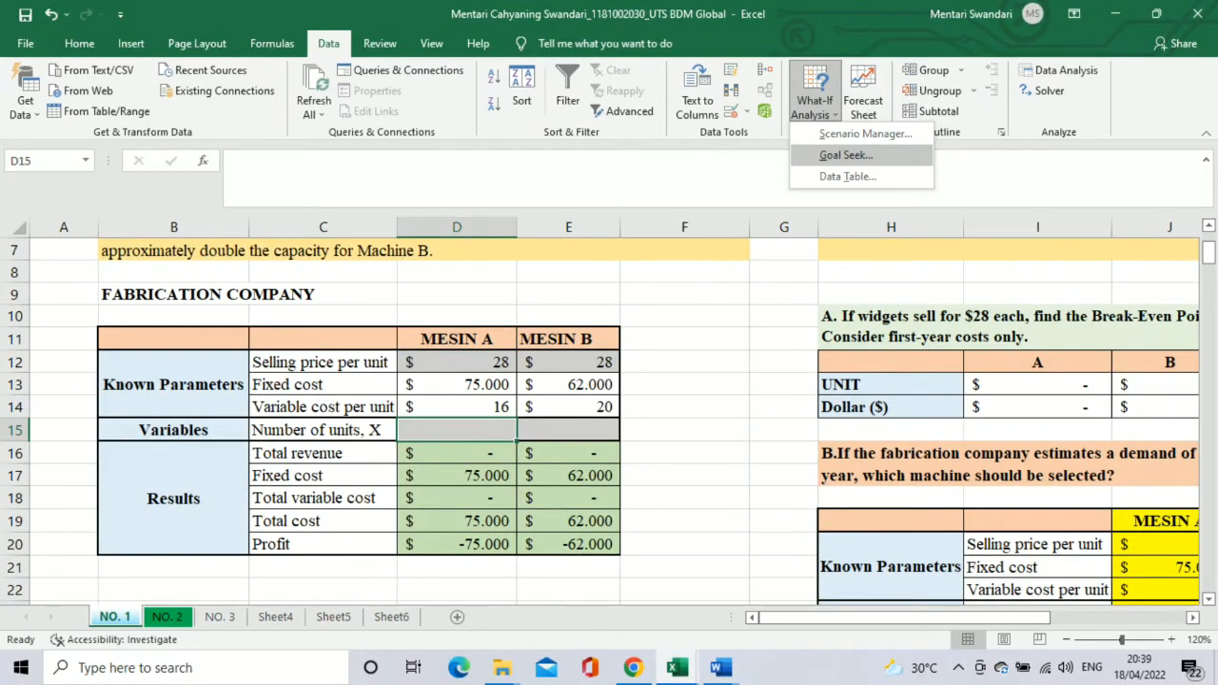
pyautogui.click(845, 154)
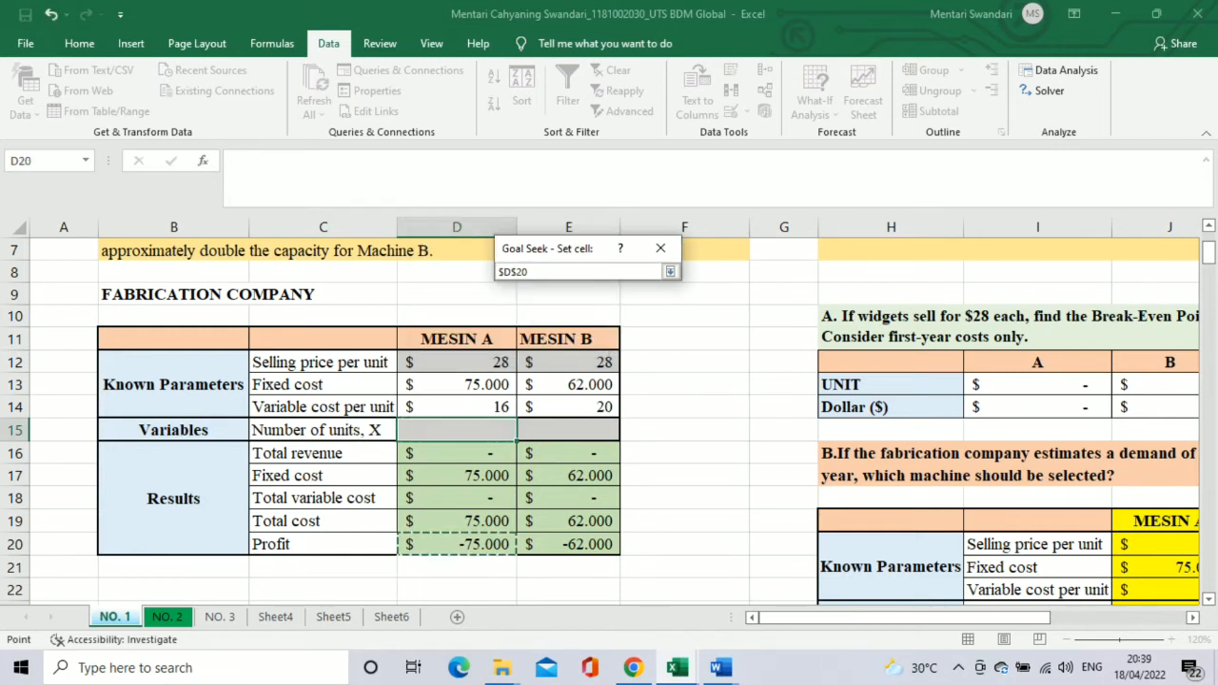
pyautogui.press('Return')
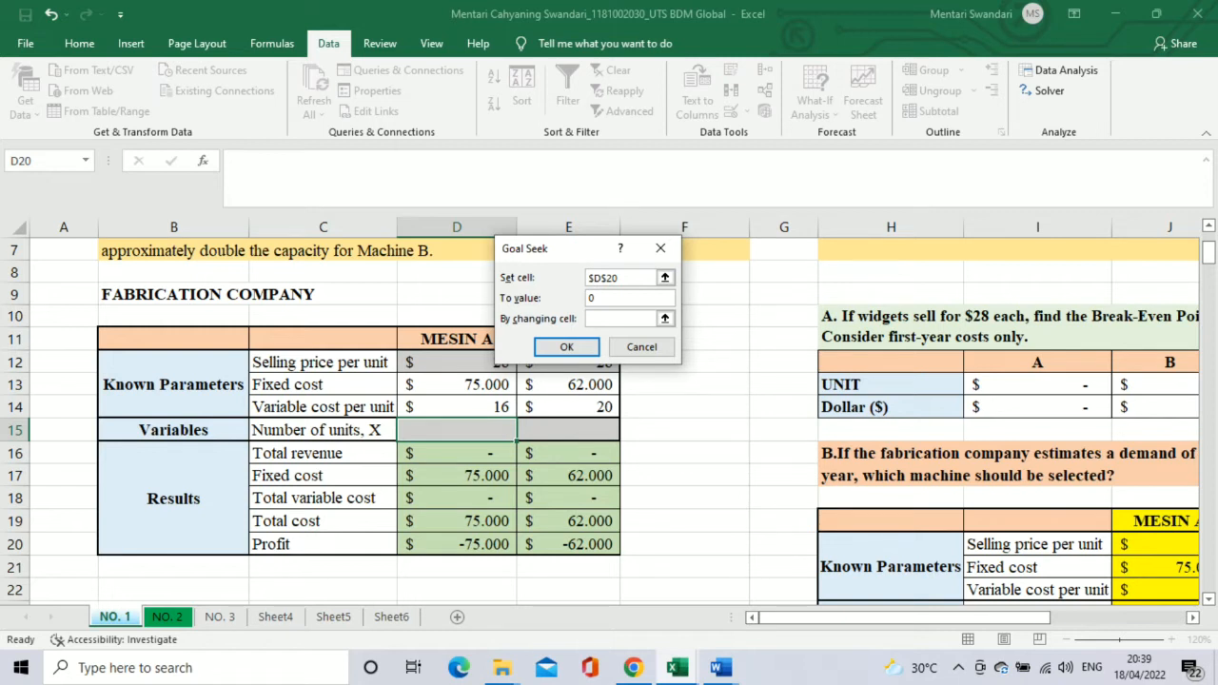
pyautogui.click(456, 430)
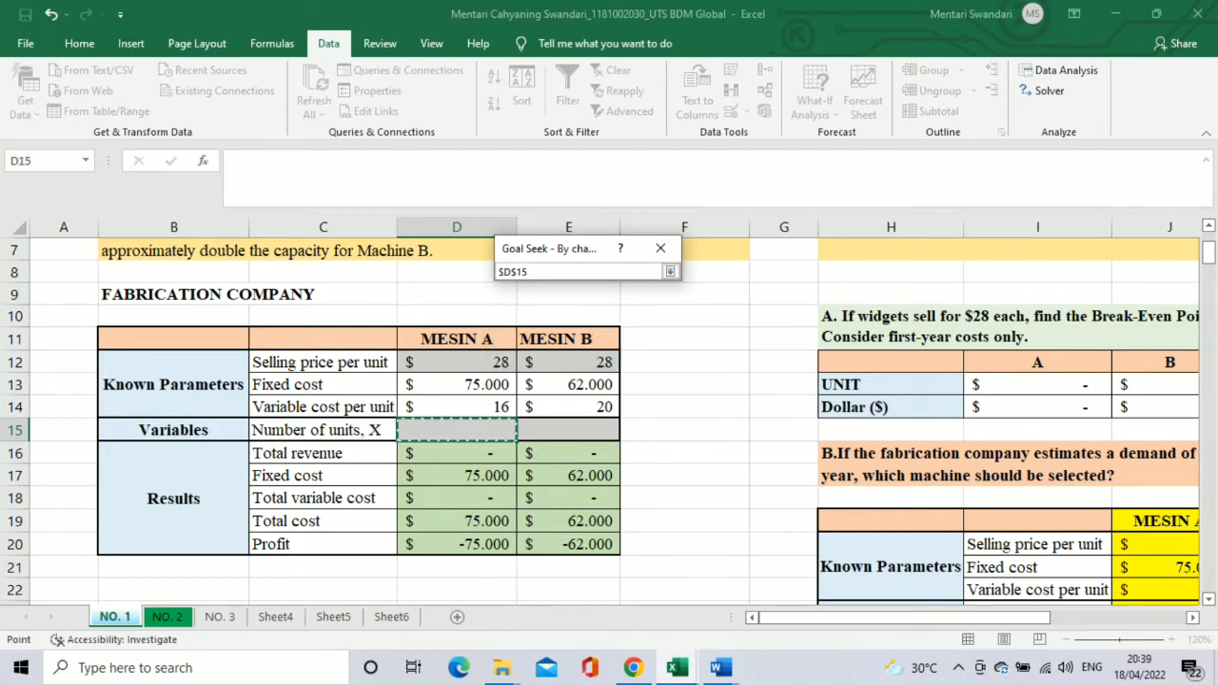
pyautogui.press('Return')
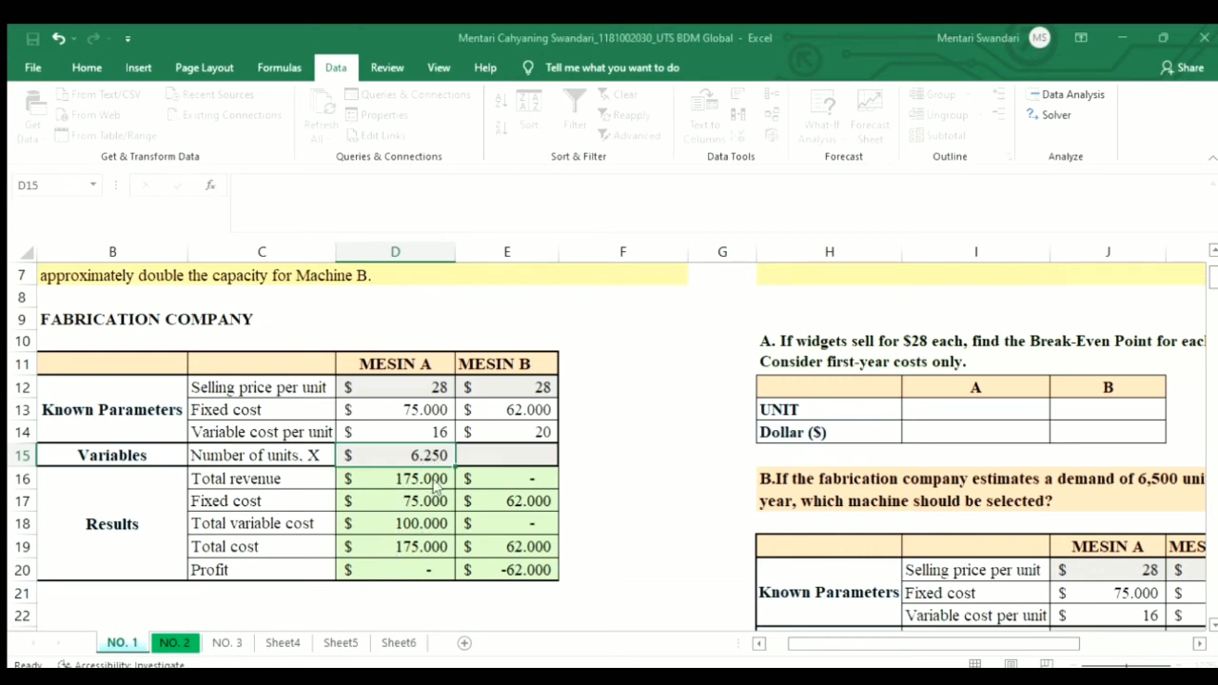
pyautogui.click(609, 376)
# Find Mesin B's break-even units with Goal Seek, setting profit cell E20 to 0 by changing E15, and keep the solution
pyautogui.click(533, 456)
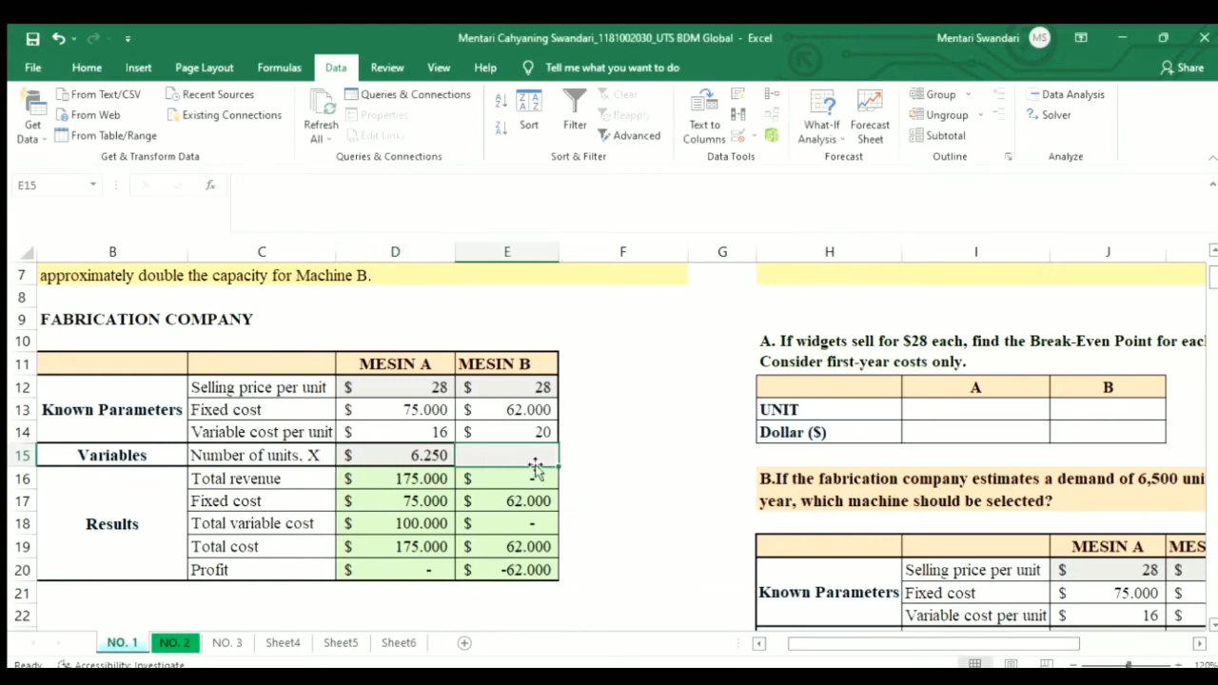
pyautogui.click(834, 138)
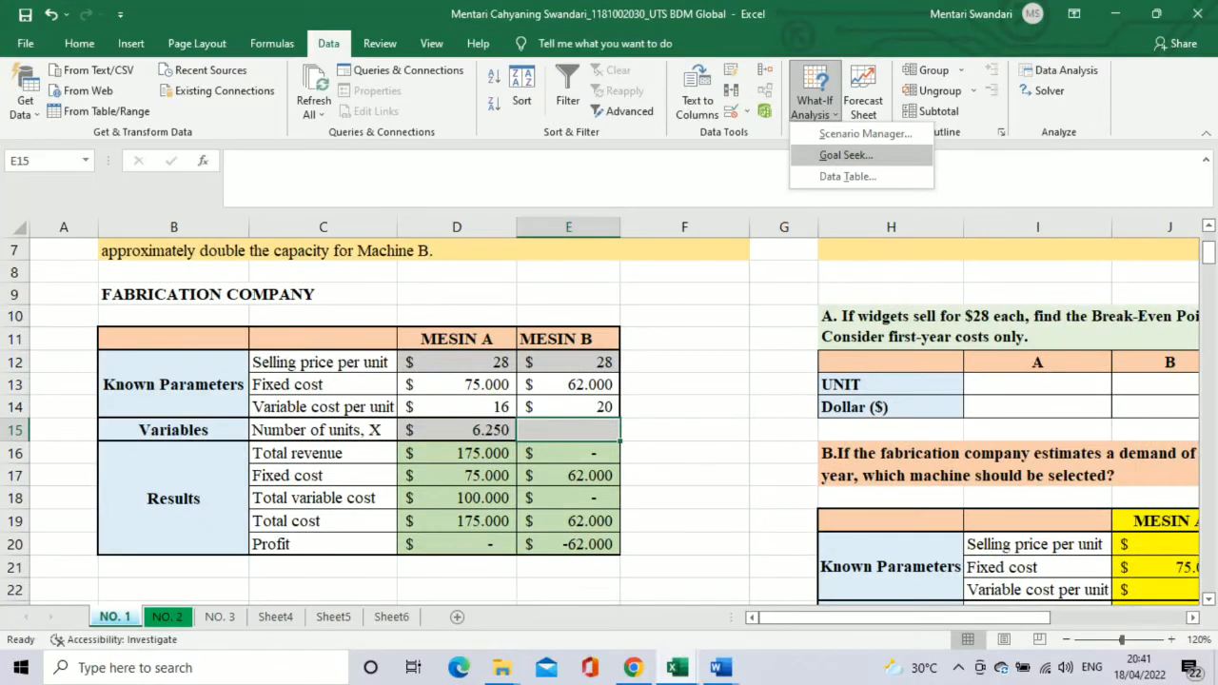
pyautogui.click(845, 154)
pyautogui.click(568, 544)
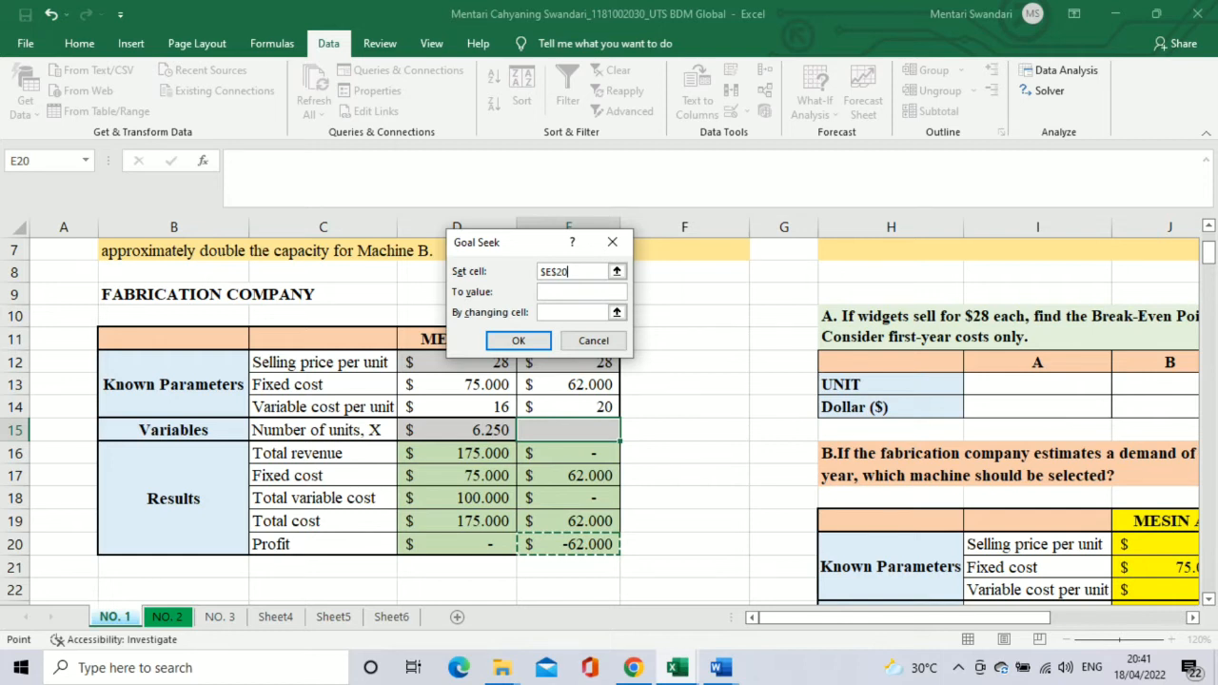
pyautogui.press('Tab')
pyautogui.write('0')
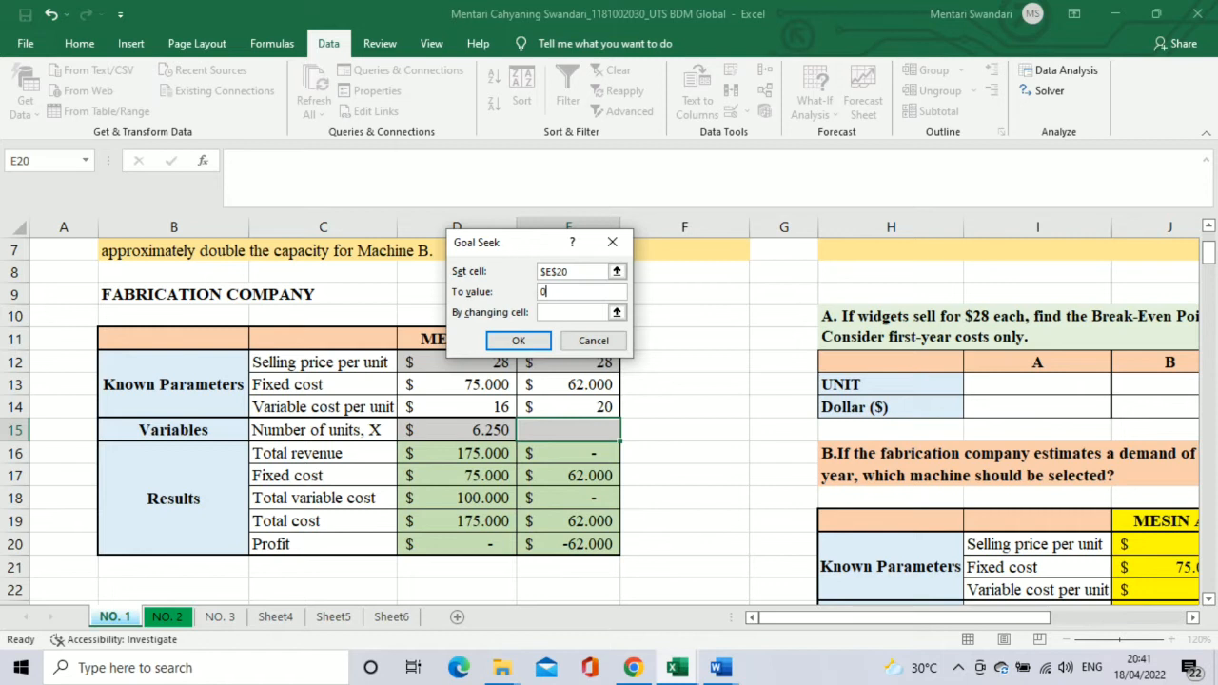
pyautogui.press('Tab')
pyautogui.click(567, 430)
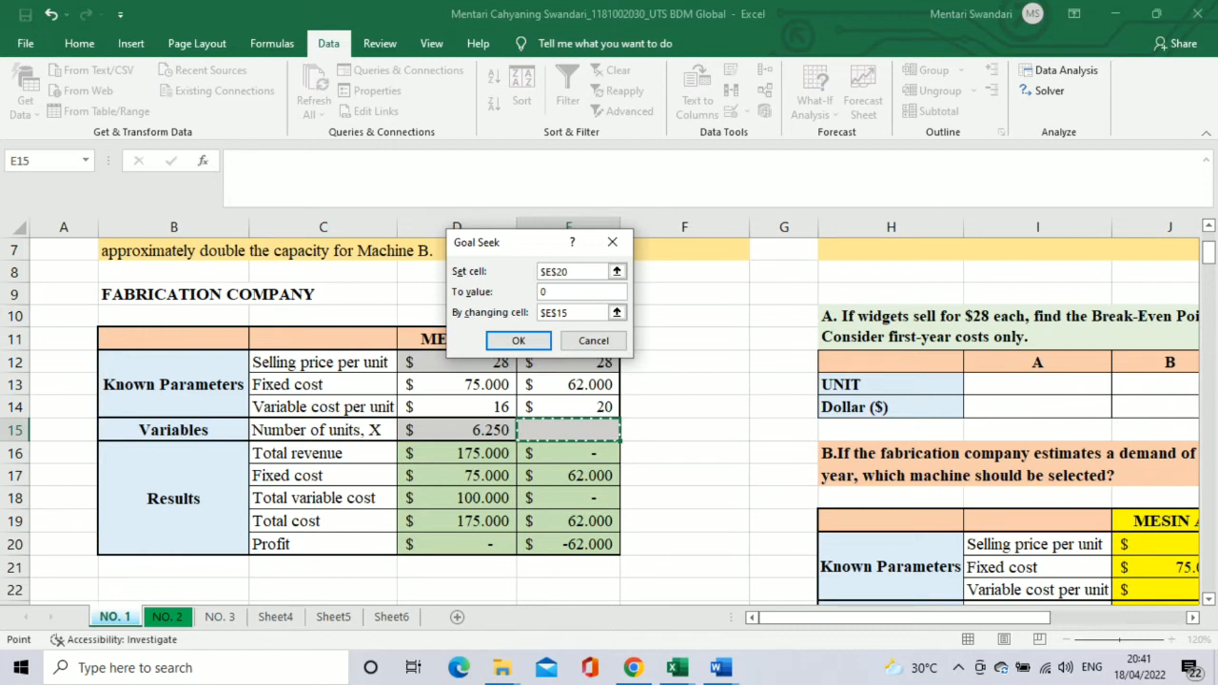
pyautogui.press('Return')
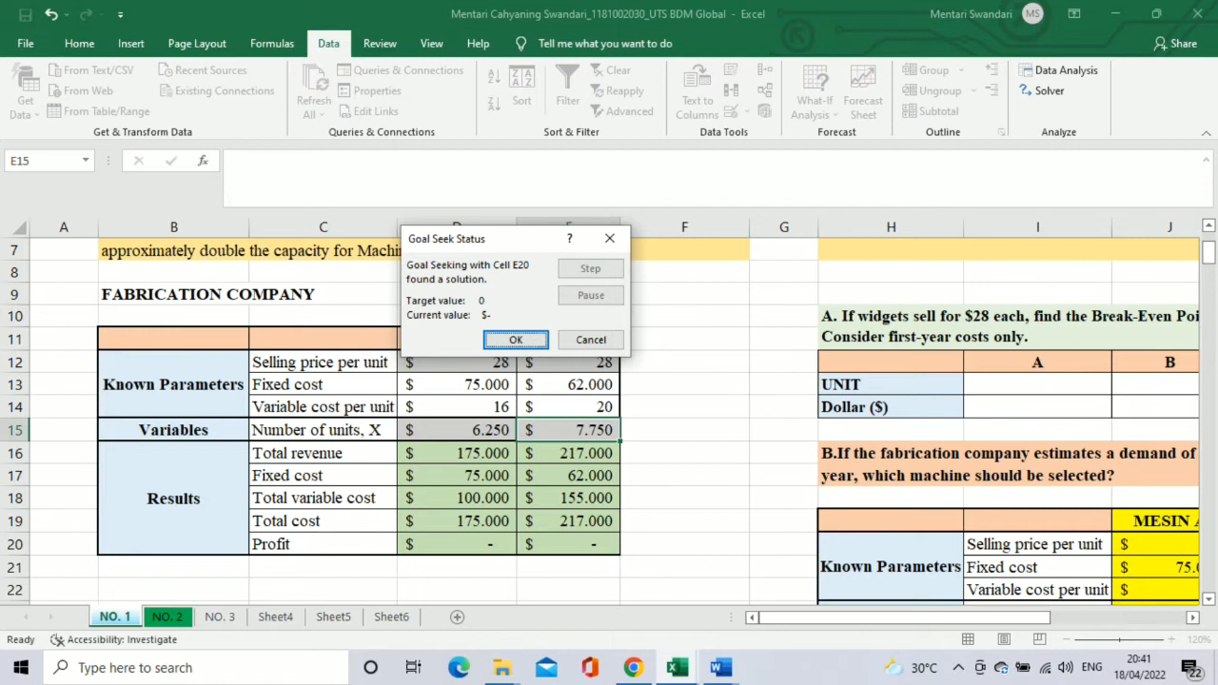
pyautogui.press('Return')
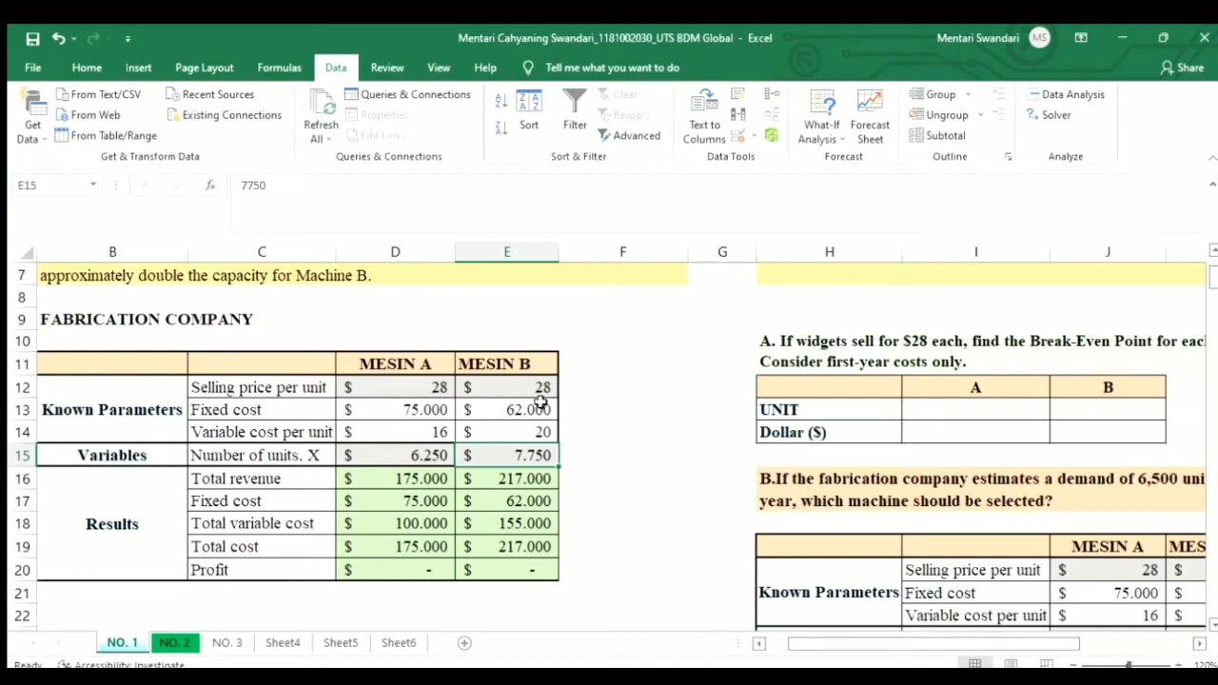
pyautogui.click(395, 571)
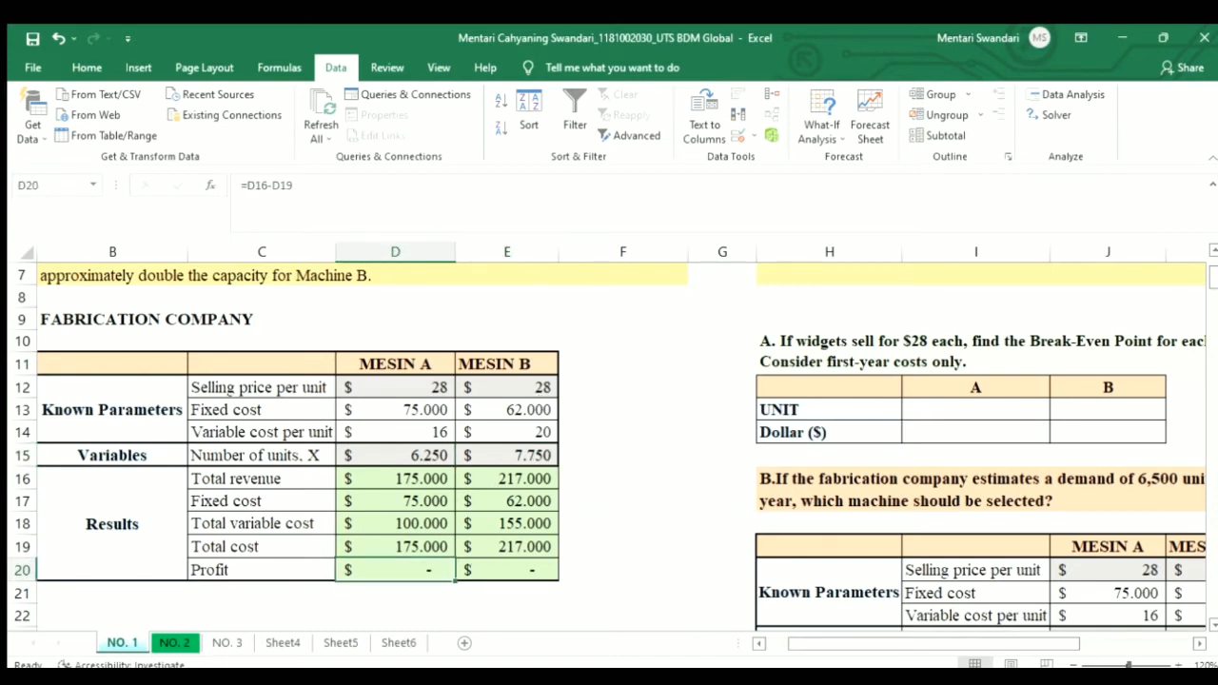
# Review both machines' profit cells D20 and E20 against question A about each machine's break-even point
pyautogui.click(487, 573)
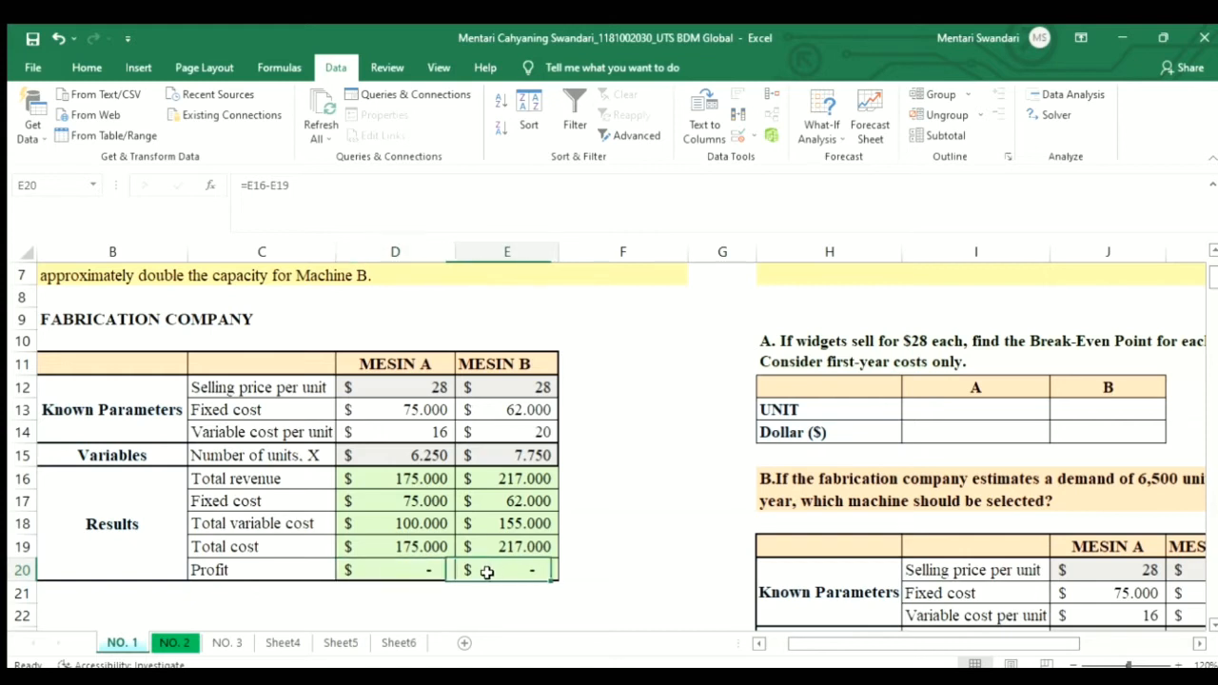
pyautogui.click(436, 567)
pyautogui.click(471, 569)
pyautogui.click(438, 577)
pyautogui.click(495, 574)
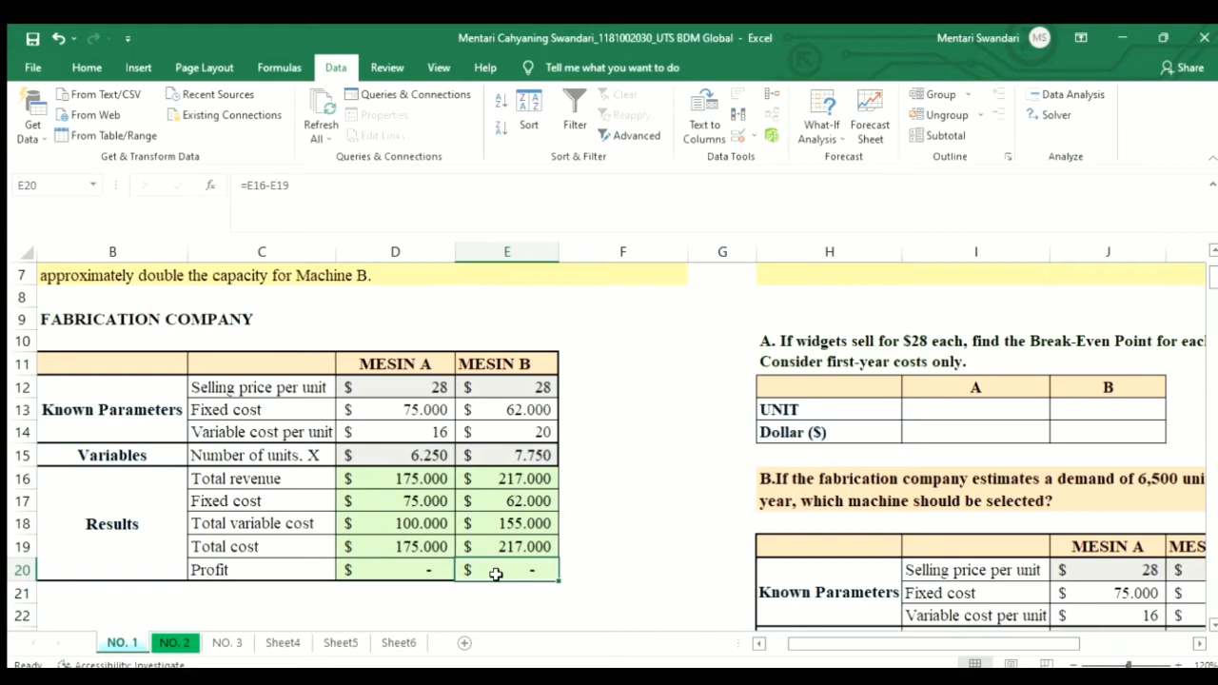
pyautogui.click(845, 360)
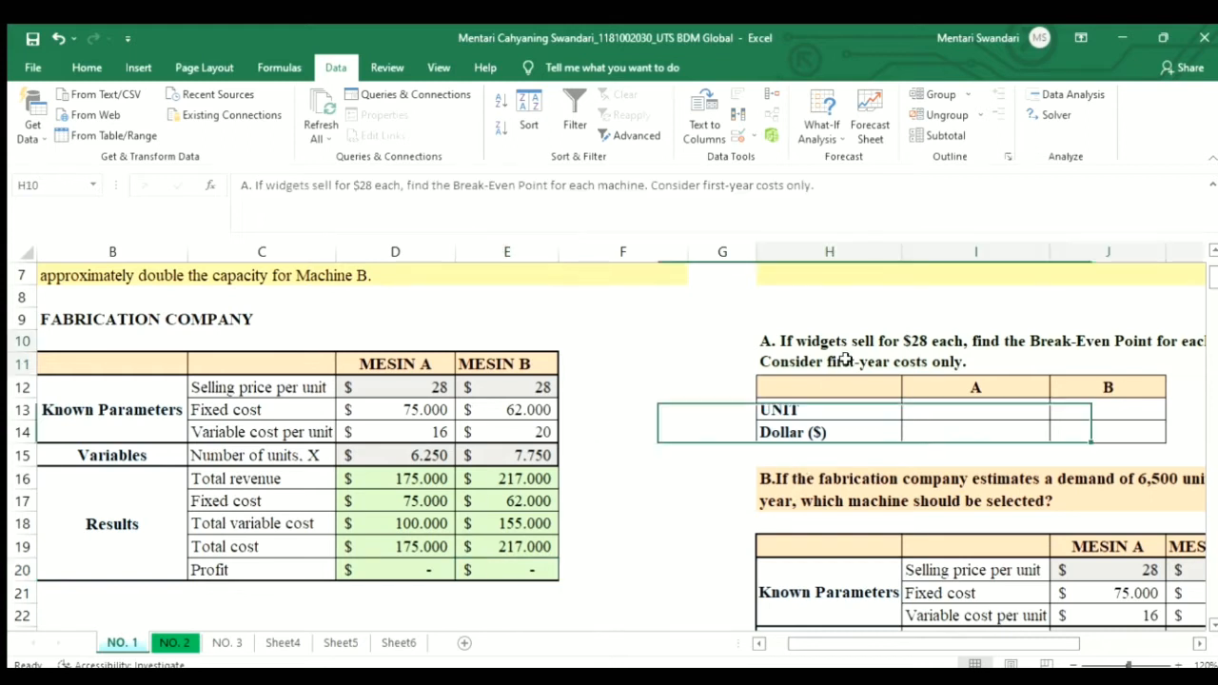
pyautogui.click(513, 569)
pyautogui.click(327, 571)
pyautogui.click(346, 568)
pyautogui.click(496, 560)
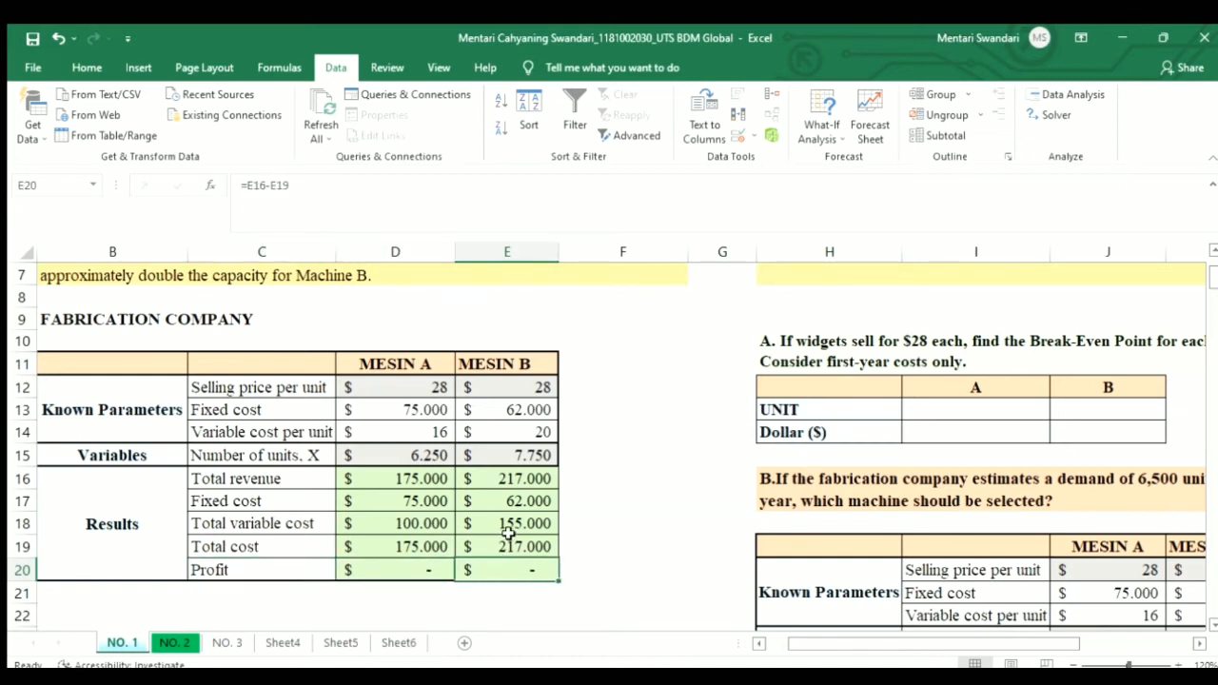
pyautogui.click(1094, 345)
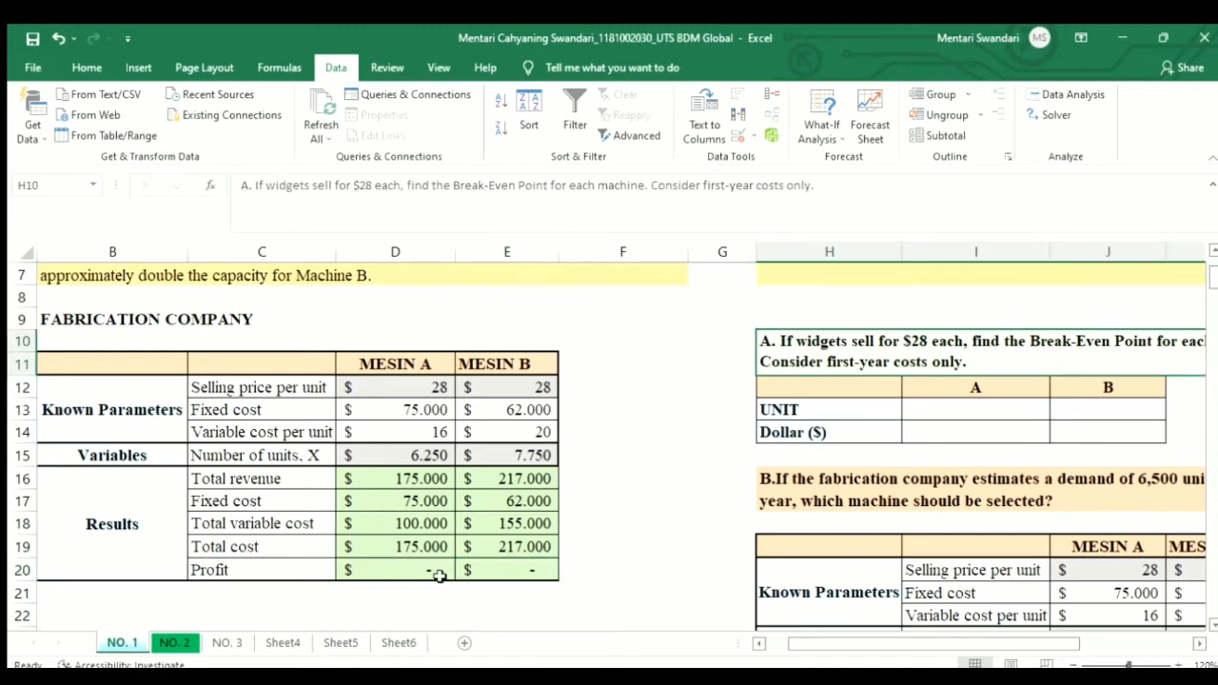
pyautogui.click(440, 576)
pyautogui.click(471, 570)
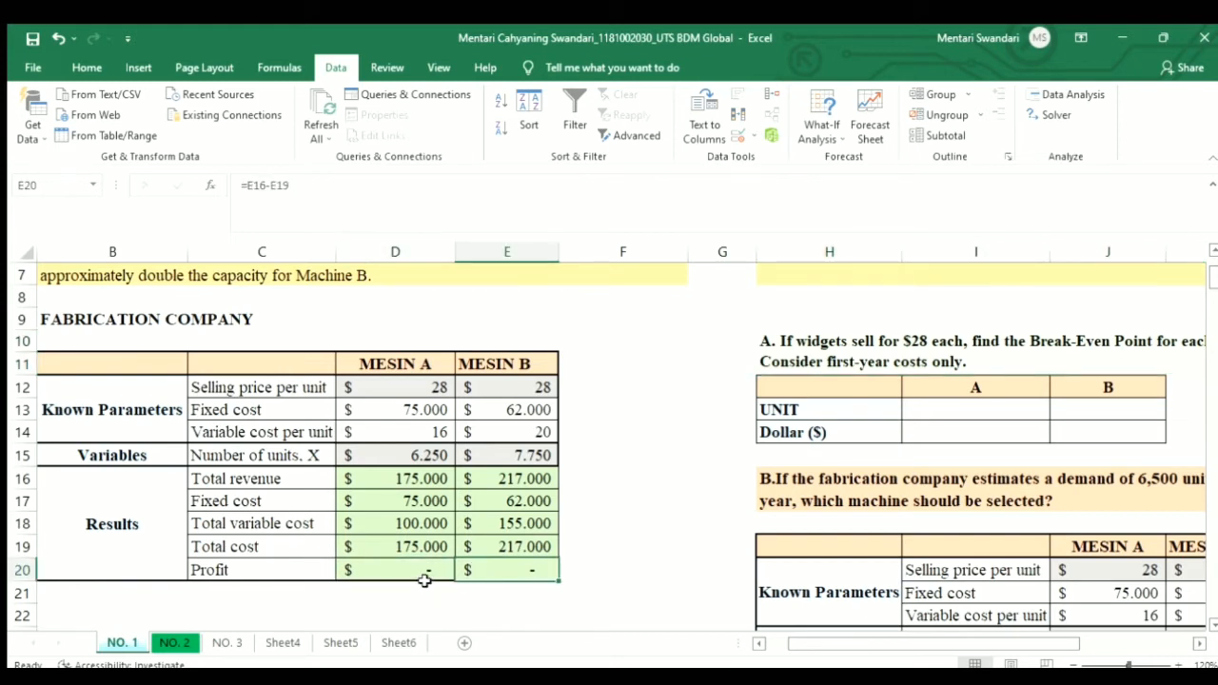
pyautogui.click(441, 575)
pyautogui.click(478, 569)
# Fill in Machine A's break-even units in I13 of question A's table by linking to Mesin A's number of units with =D15
pyautogui.click(930, 407)
pyautogui.click(933, 429)
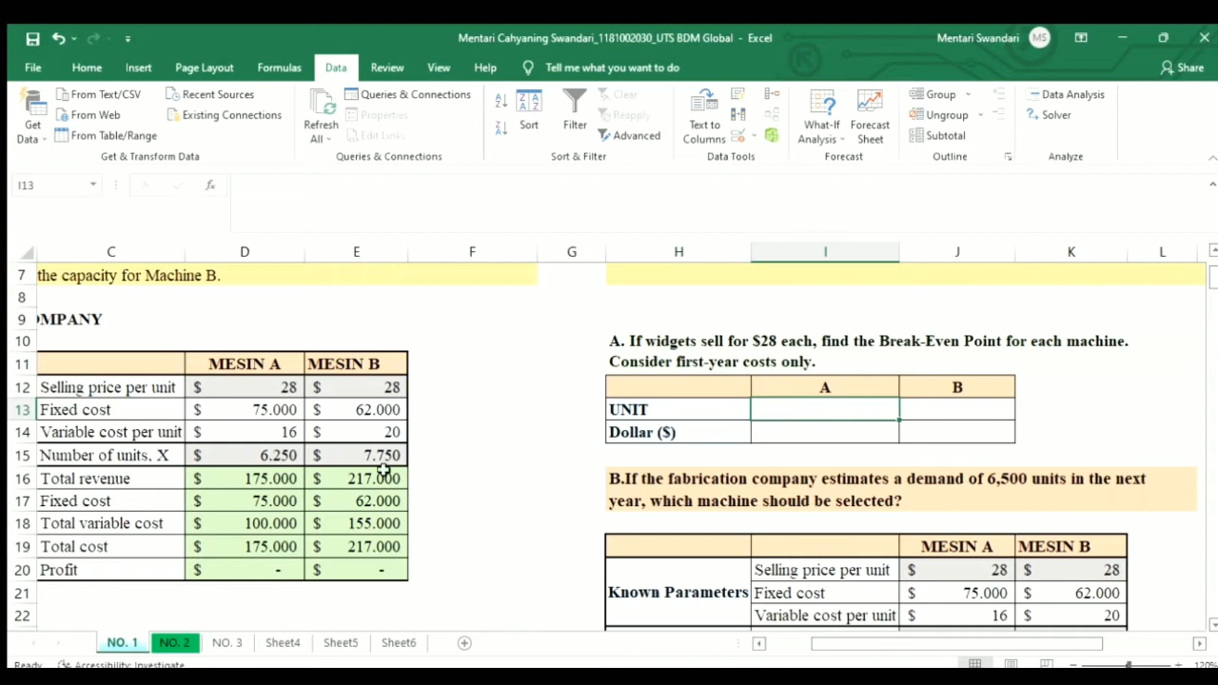
pyautogui.click(271, 456)
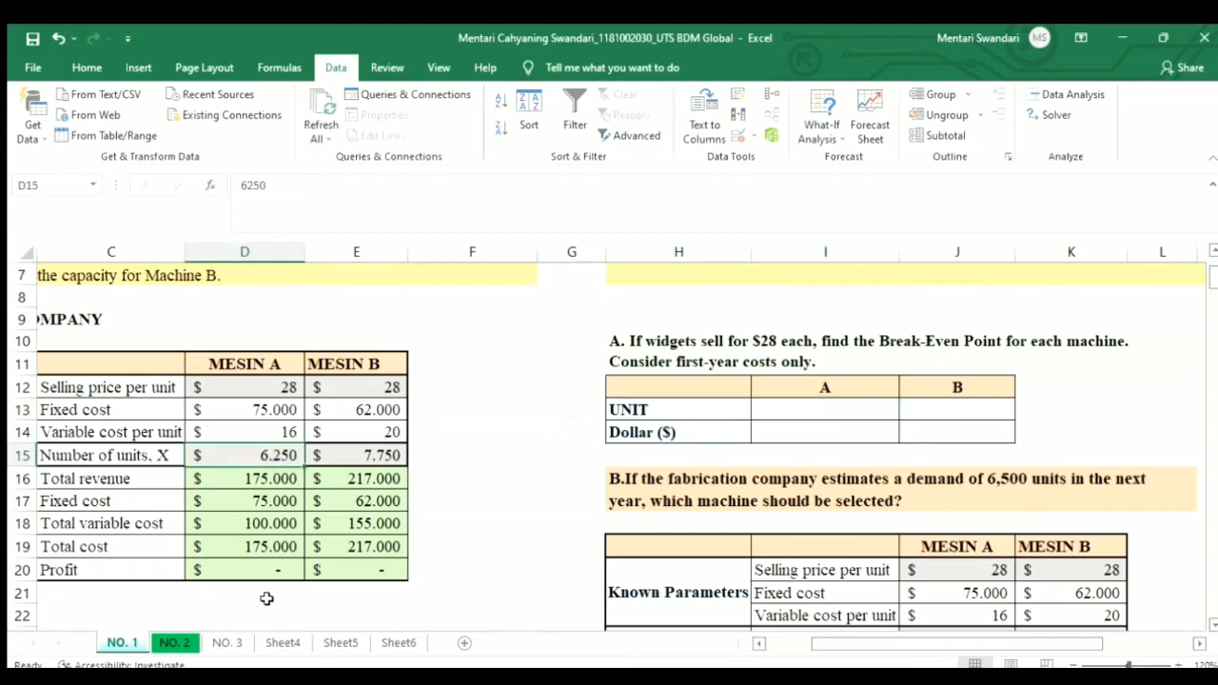
pyautogui.click(802, 412)
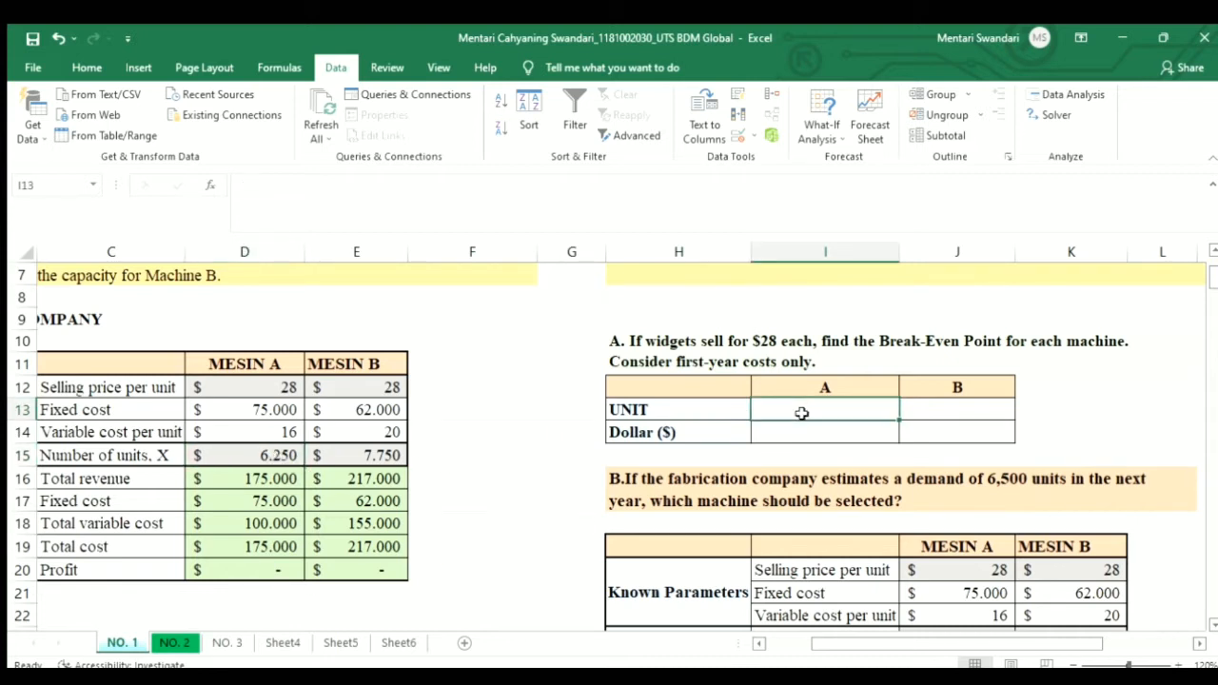
pyautogui.write('=')
pyautogui.click(203, 457)
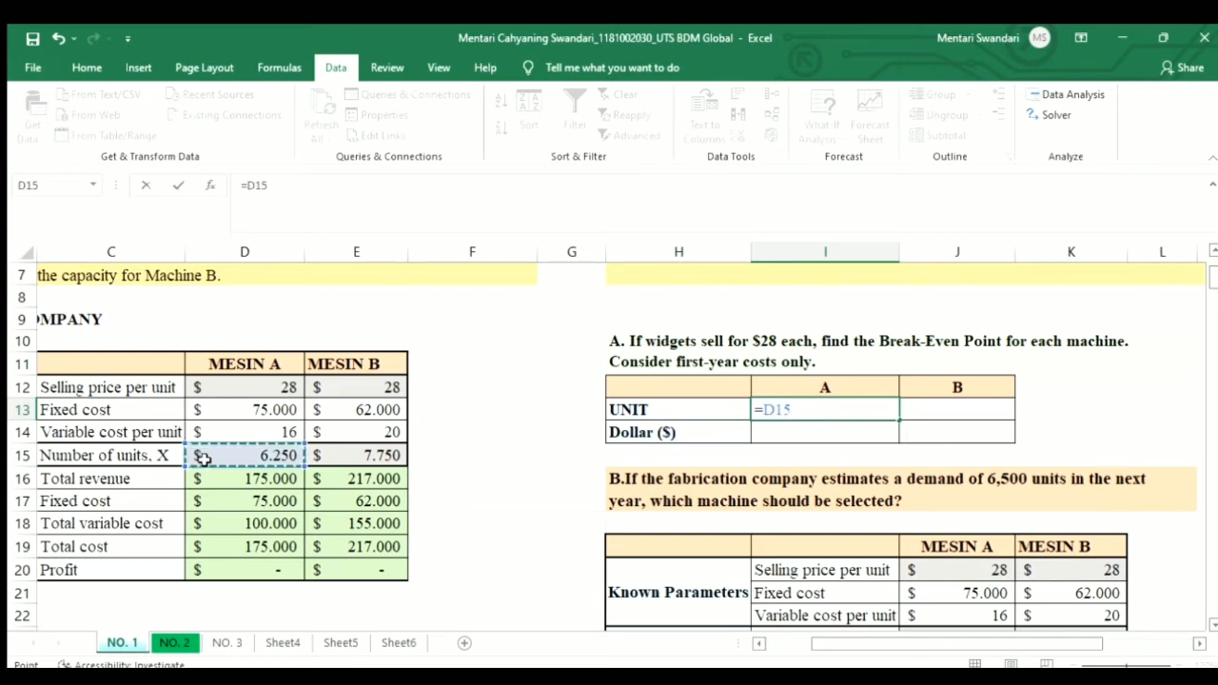
pyautogui.press('Return')
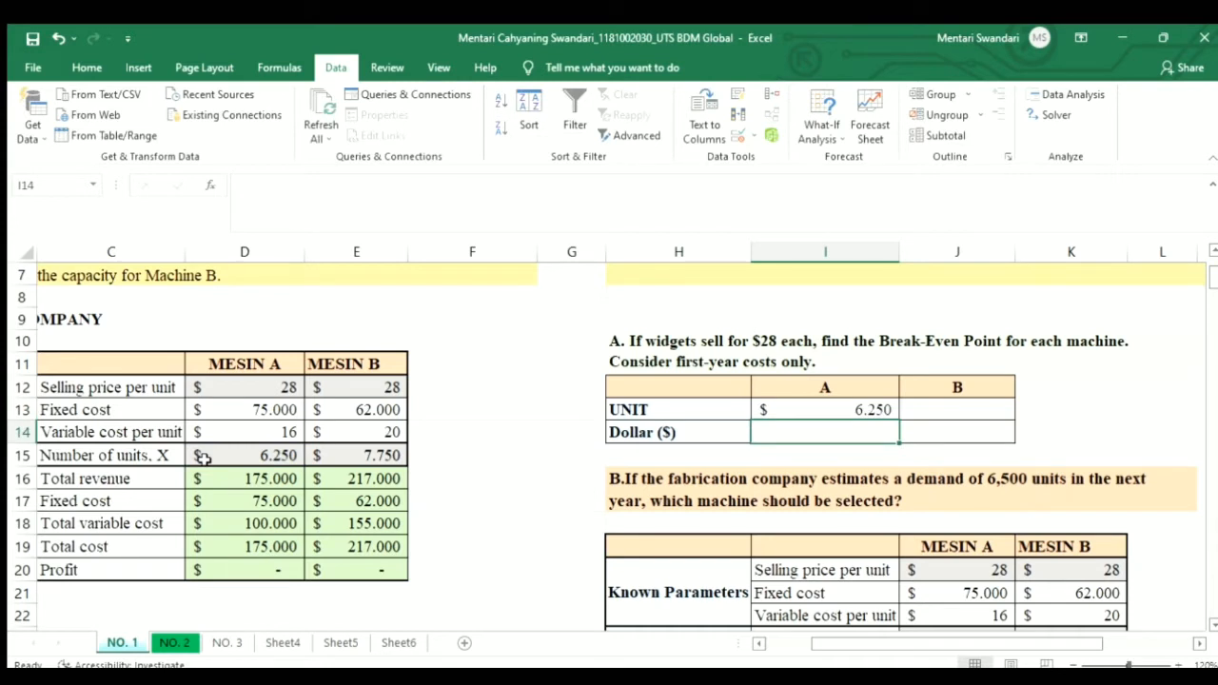
# Fill in Machine A's break-even dollar amount in I14 by linking to Mesin A's total revenue with =D16
pyautogui.write('=')
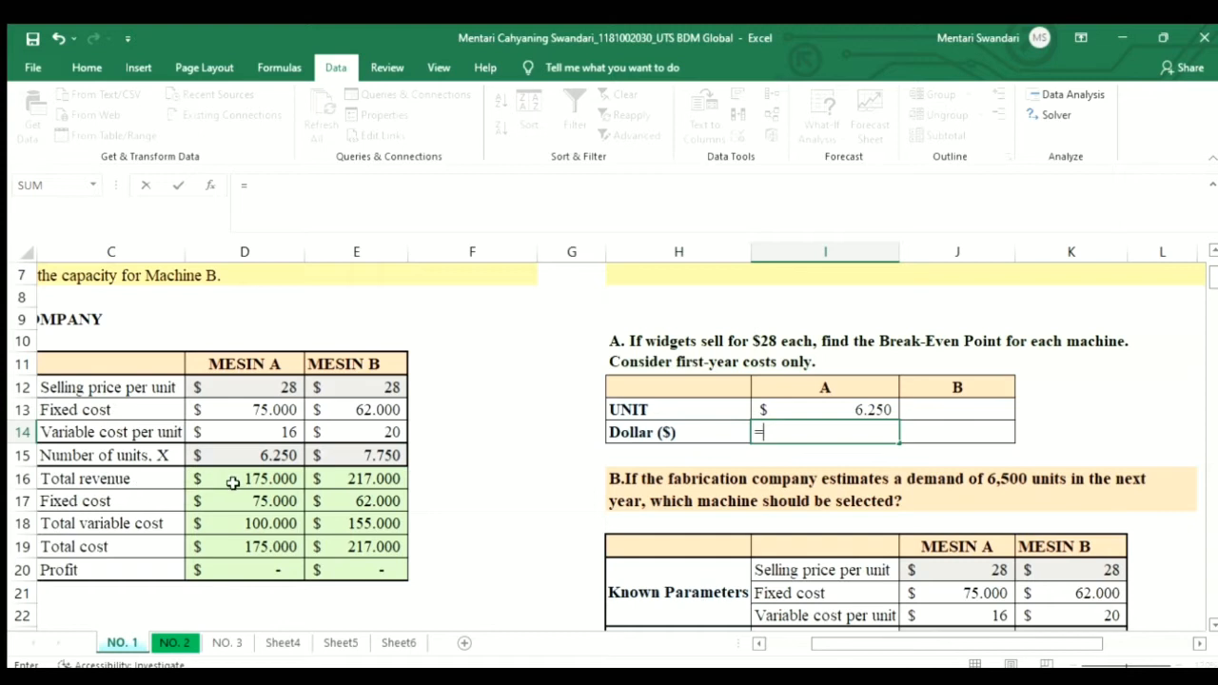
pyautogui.click(272, 480)
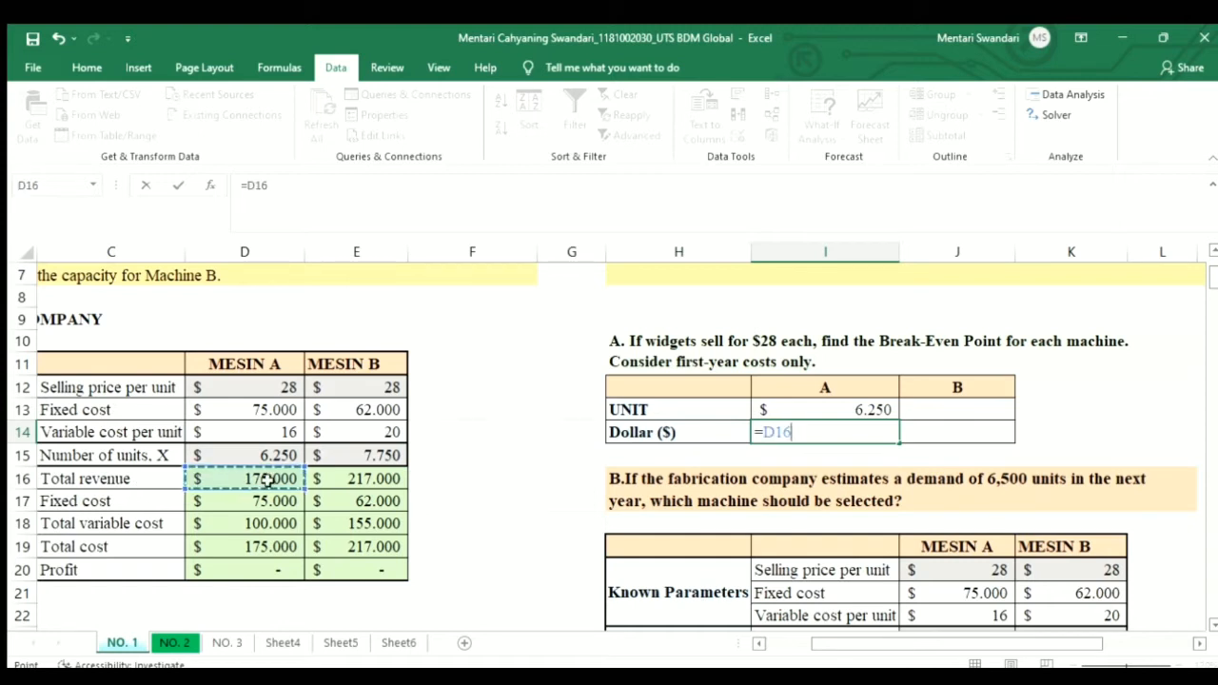
pyautogui.press('Return')
# Copy the unit and dollar formulas from I13:I14 across to Machine B in J13:J14 and check them against E15 and E16
pyautogui.click(944, 388)
pyautogui.click(857, 411)
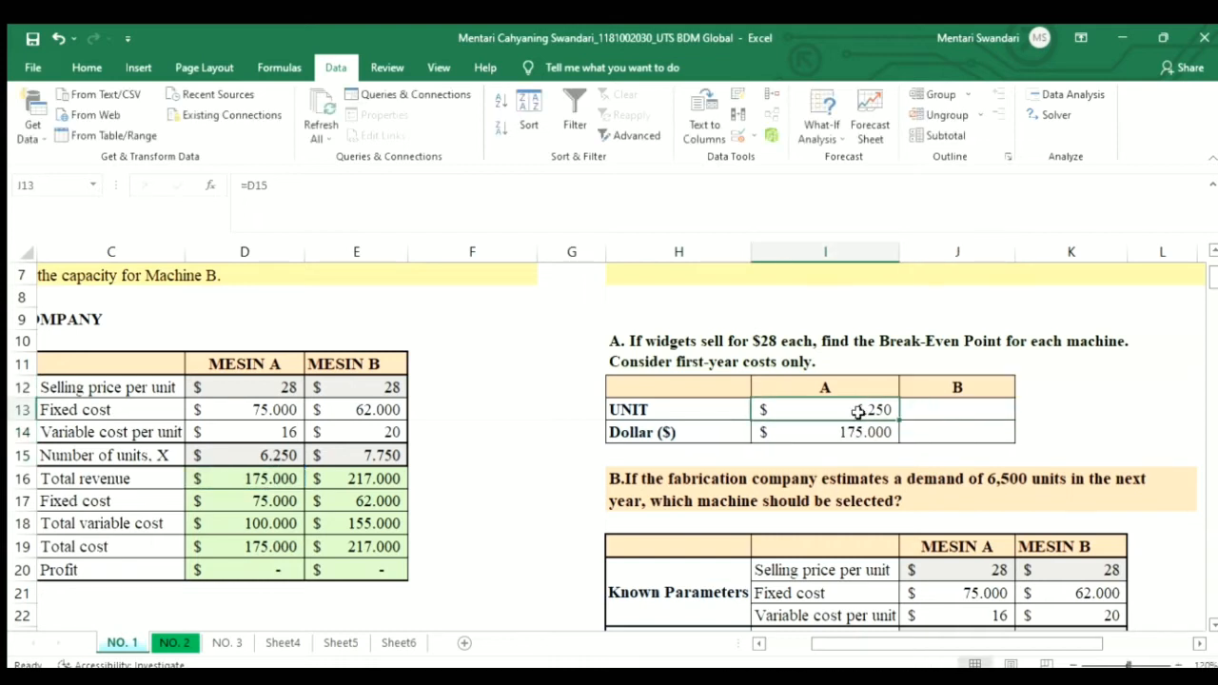
pyautogui.moveTo(857, 411); pyautogui.dragTo(855, 432)
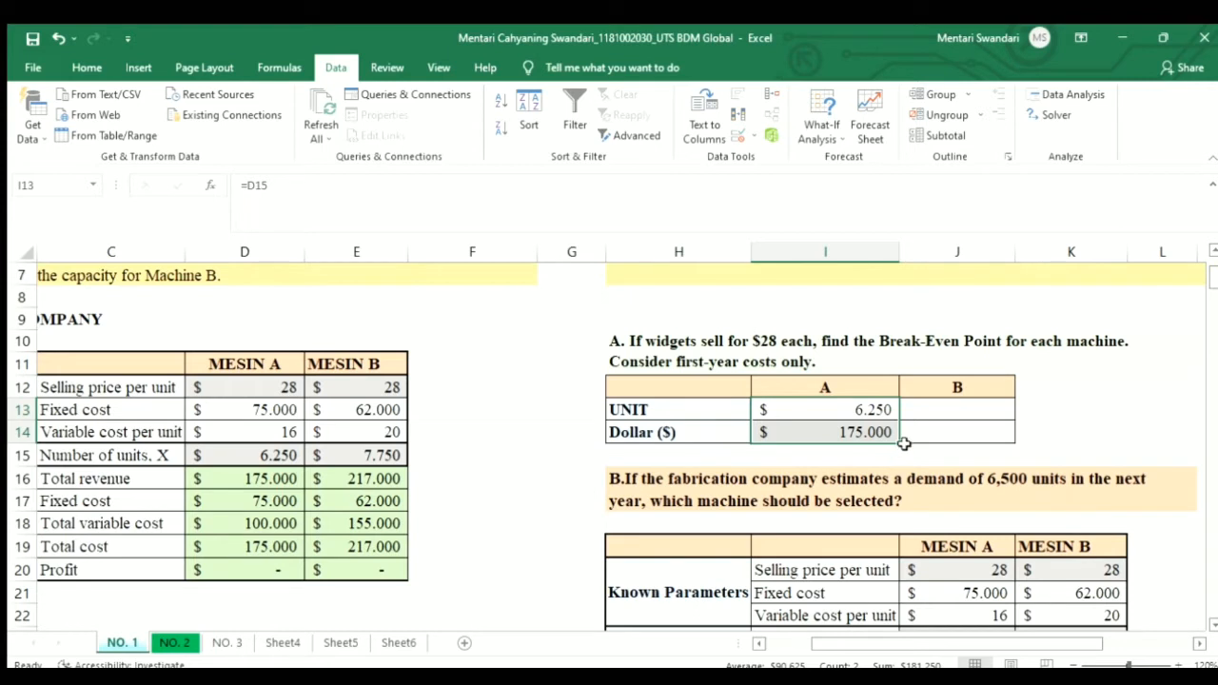
pyautogui.moveTo(898, 444); pyautogui.dragTo(994, 428)
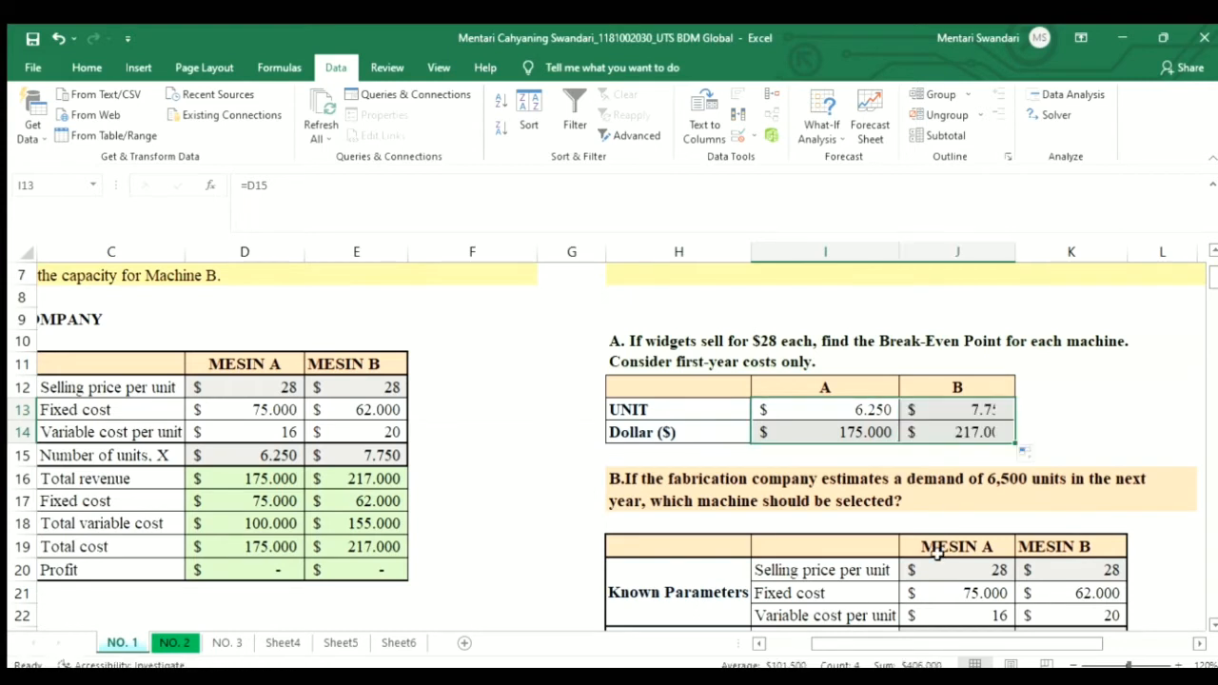
pyautogui.click(392, 452)
pyautogui.click(951, 408)
pyautogui.click(360, 488)
pyautogui.click(940, 416)
pyautogui.click(938, 428)
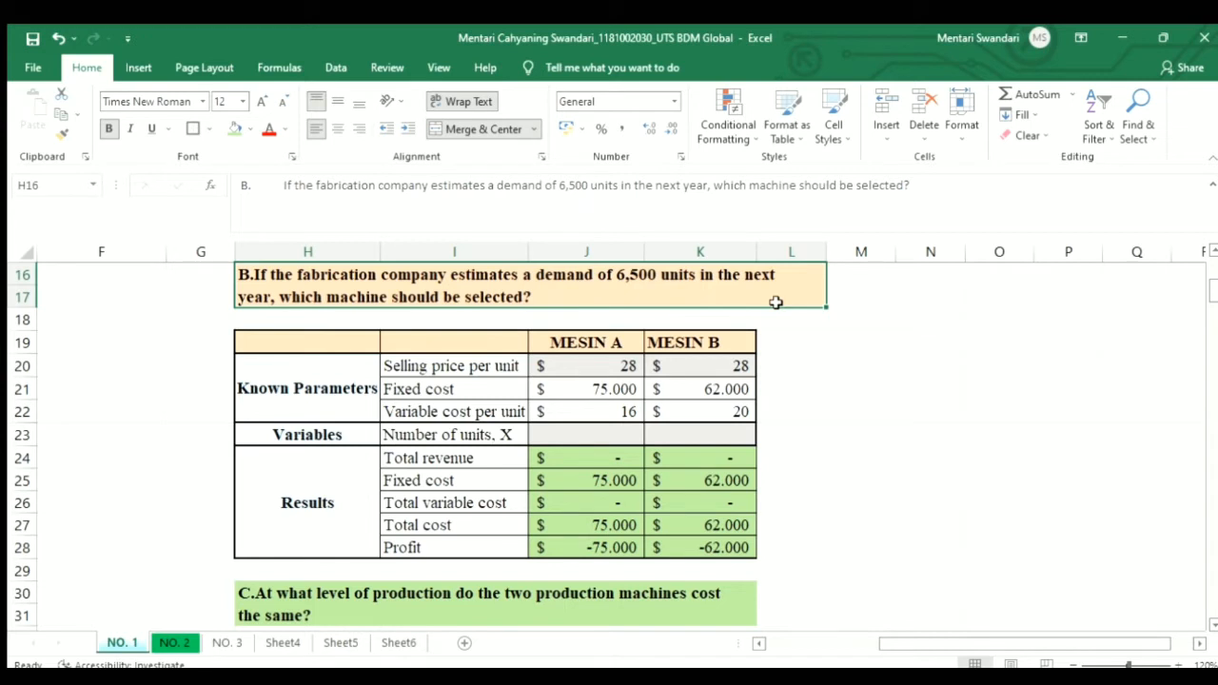
# Examine question B's table, comparing its layout and both machines' selling price, fixed cost and variable cost per unit with the original fabrication company table
pyautogui.click(548, 435)
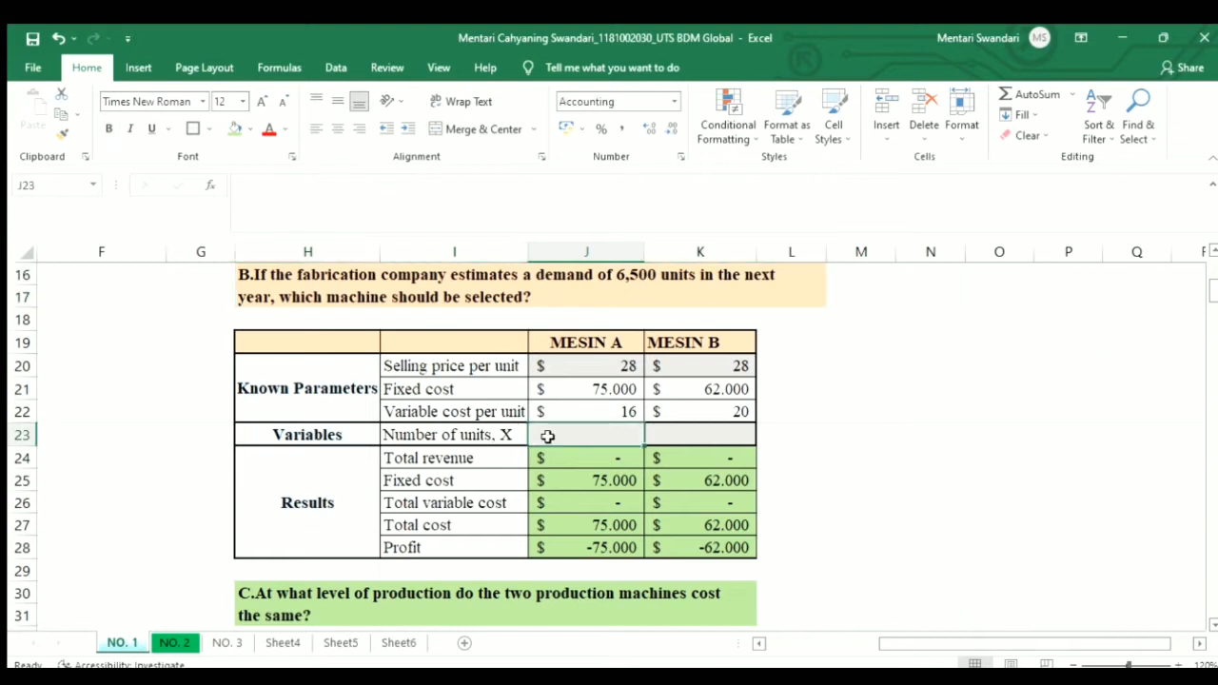
pyautogui.click(600, 361)
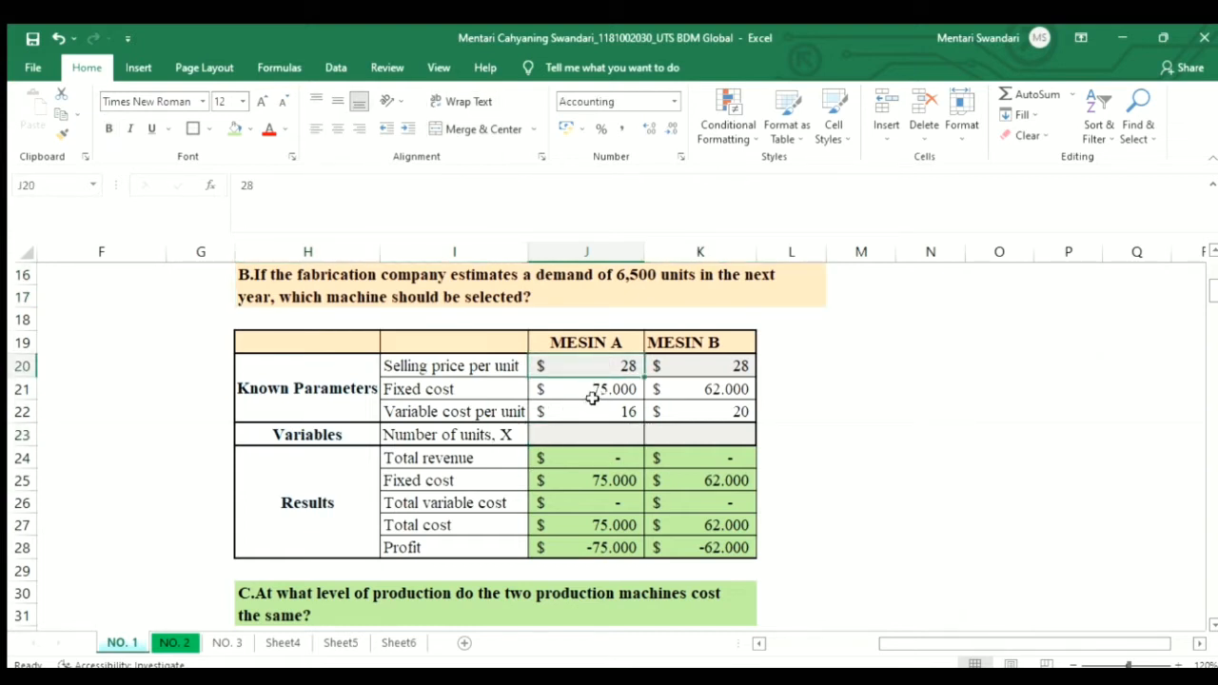
pyautogui.moveTo(965, 644); pyautogui.dragTo(767, 644)
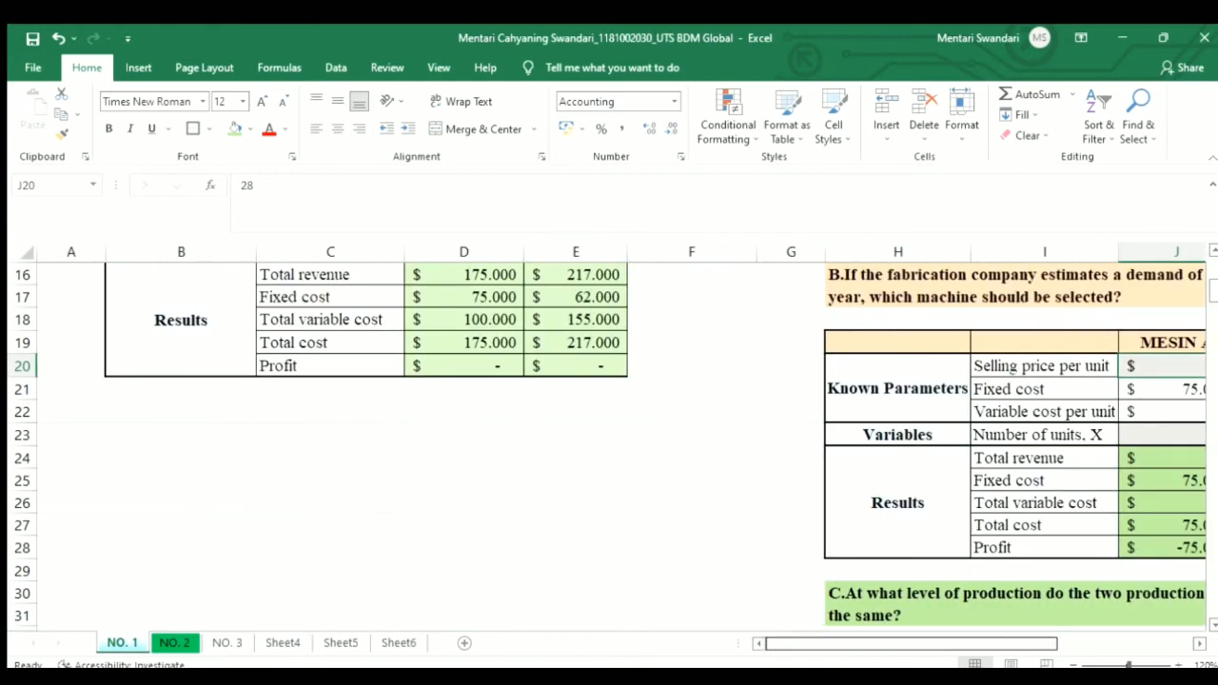
pyautogui.scroll(3, 428, 607)
pyautogui.moveTo(219, 404); pyautogui.dragTo(599, 569)
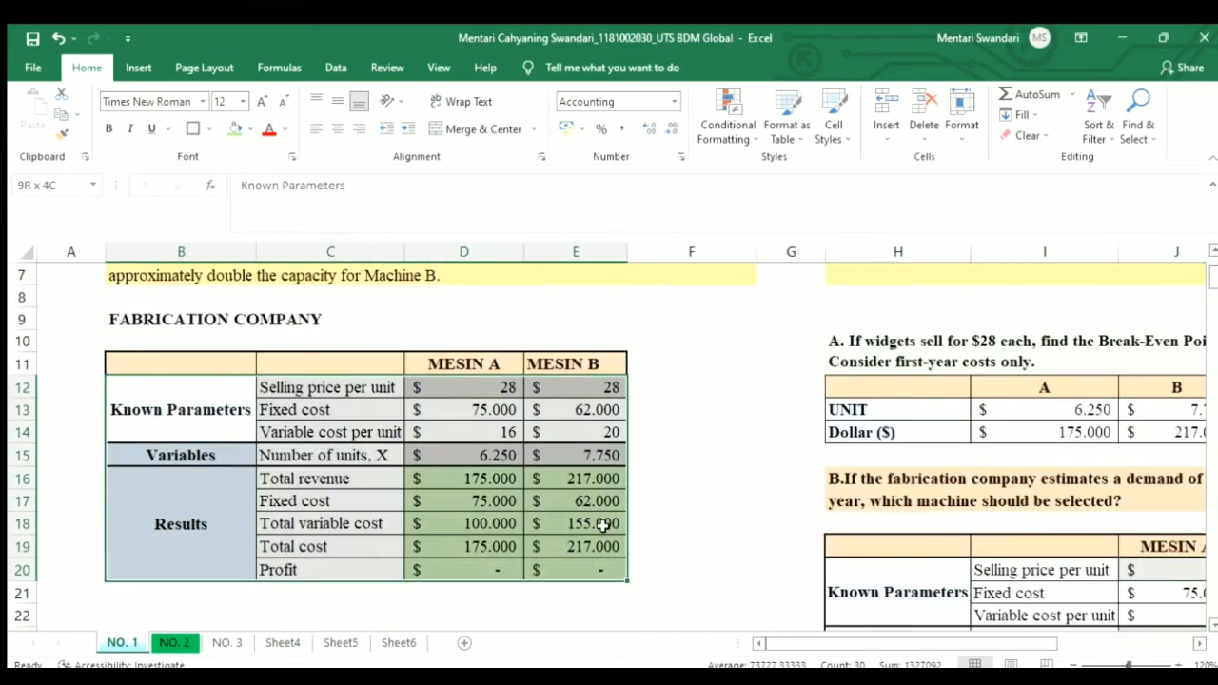
pyautogui.moveTo(805, 642); pyautogui.dragTo(896, 619)
pyautogui.scroll(-2, 816, 557)
pyautogui.click(682, 431)
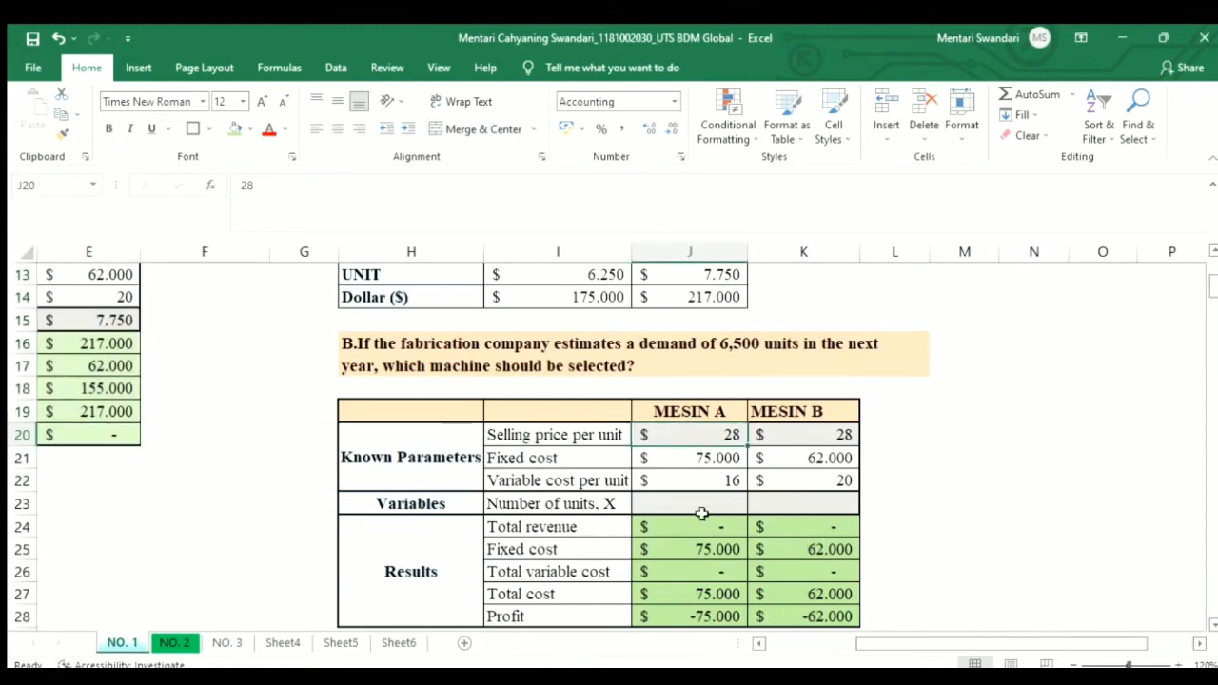
pyautogui.click(686, 460)
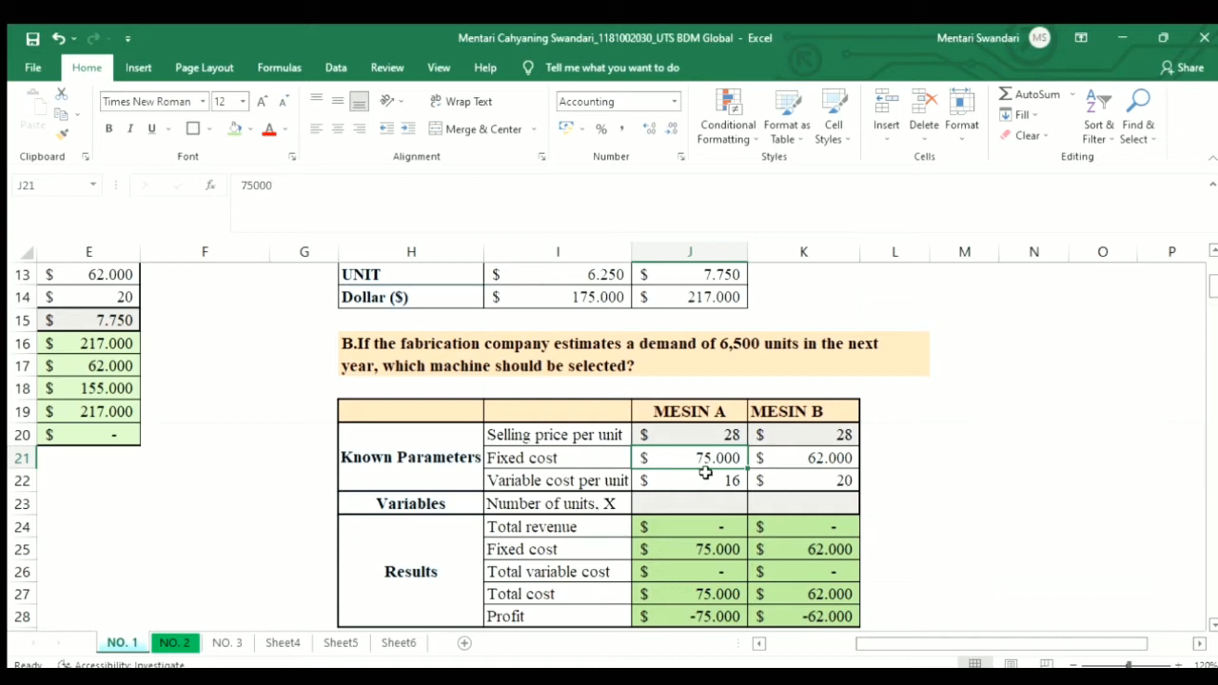
pyautogui.click(694, 486)
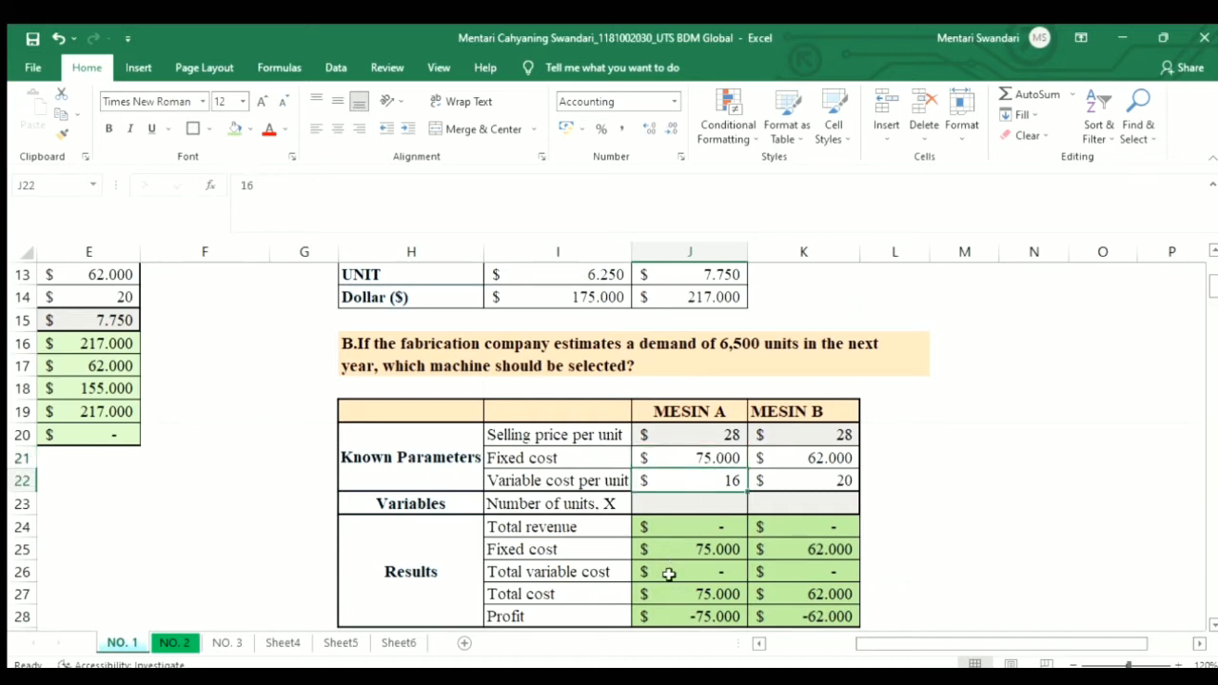
pyautogui.click(814, 439)
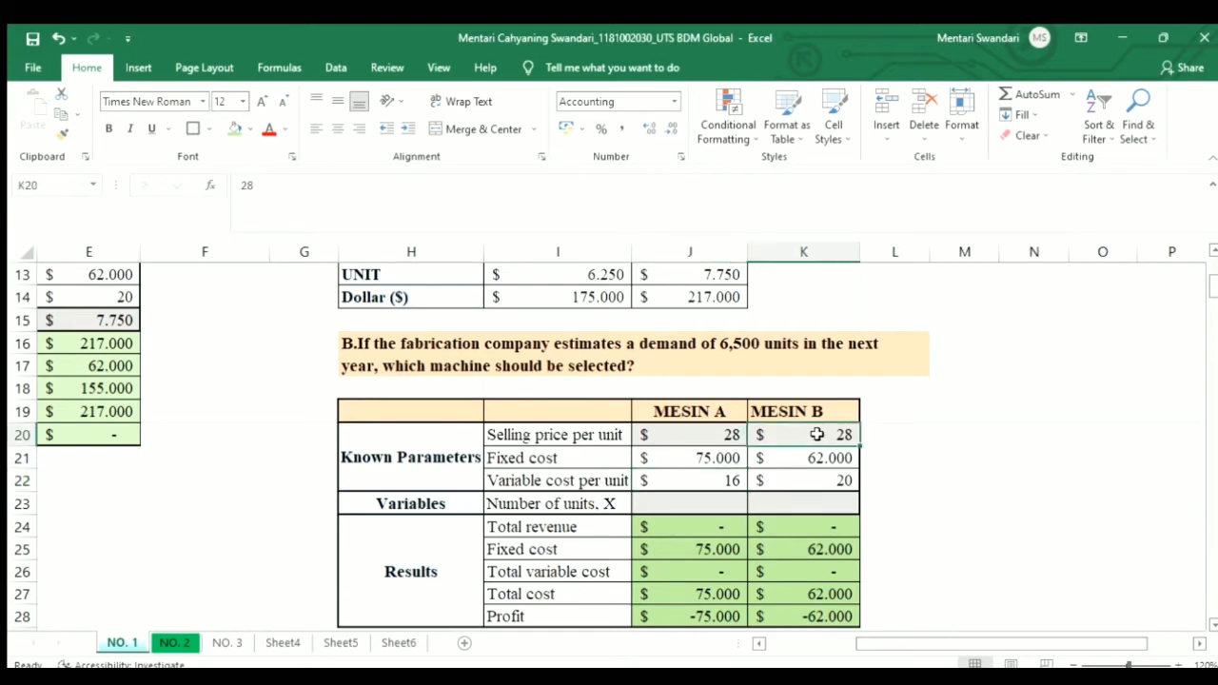
pyautogui.click(806, 462)
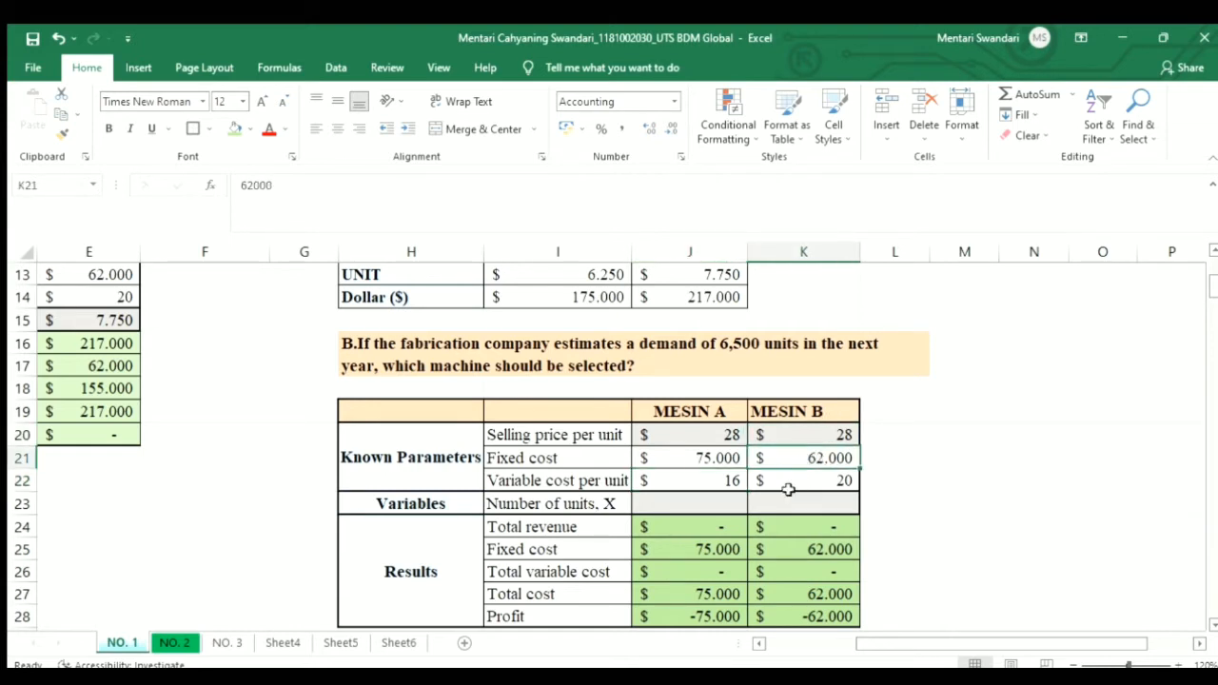
pyautogui.click(788, 483)
pyautogui.scroll(-1, 769, 513)
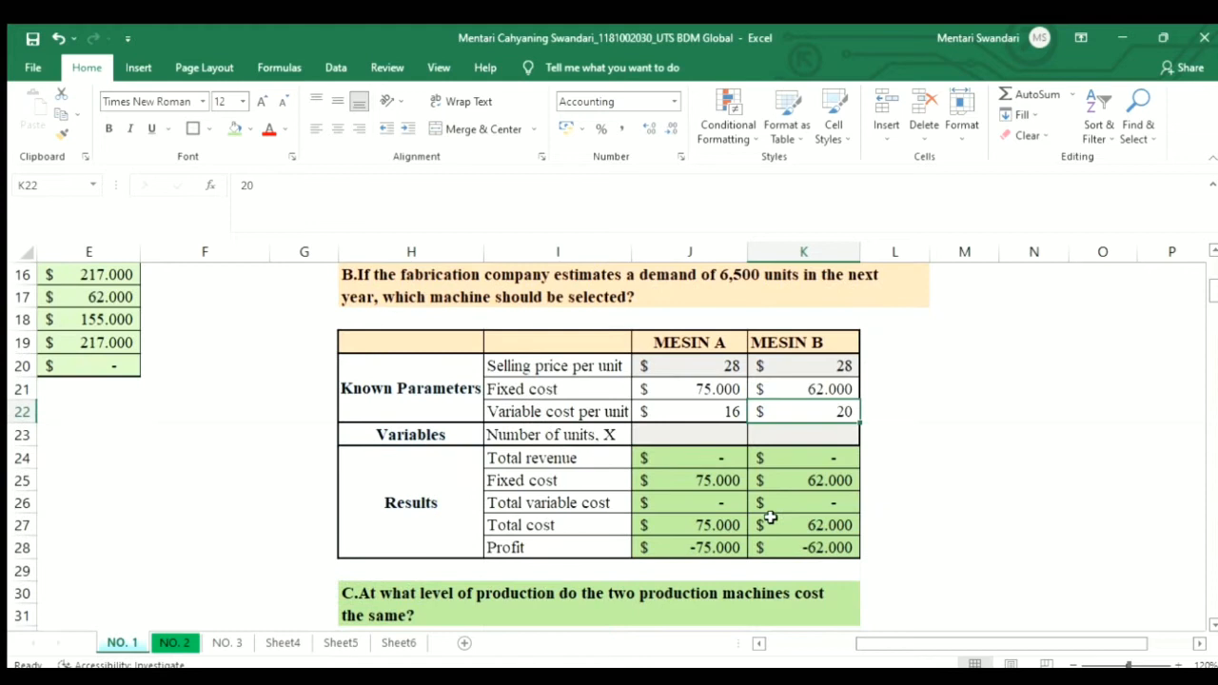
# Set the number of units to 6500 for both Mesin A in J23 and Mesin B in K23 of question B's table
pyautogui.click(673, 437)
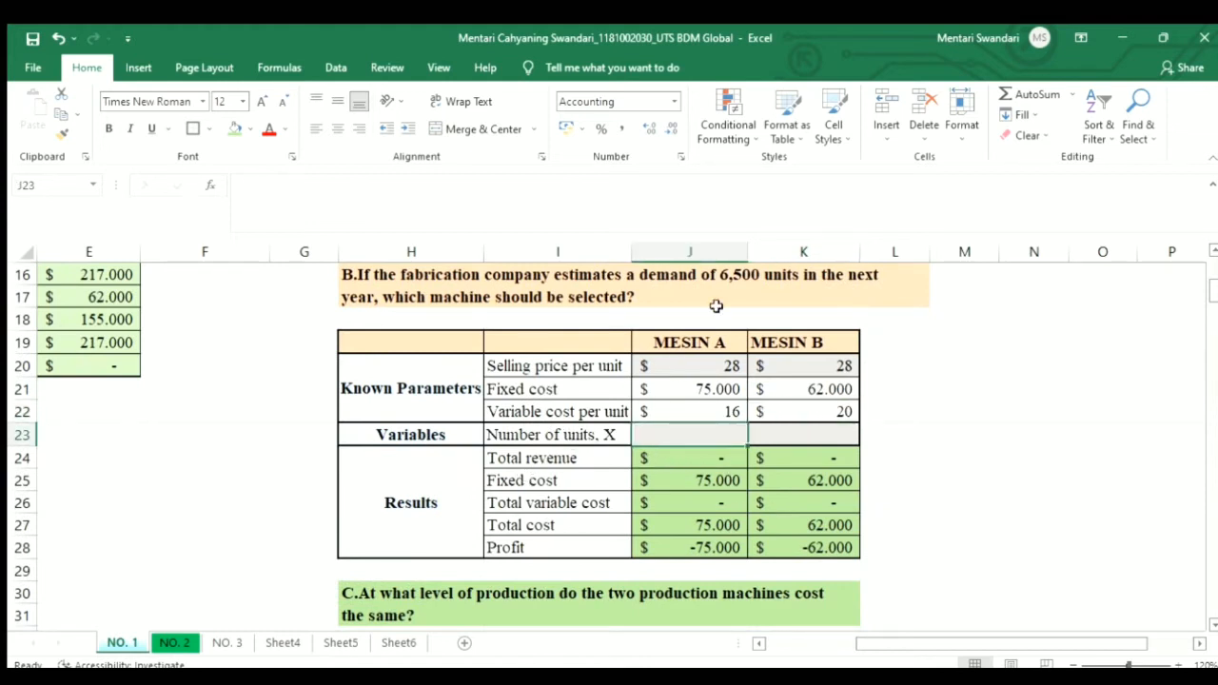
pyautogui.click(734, 280)
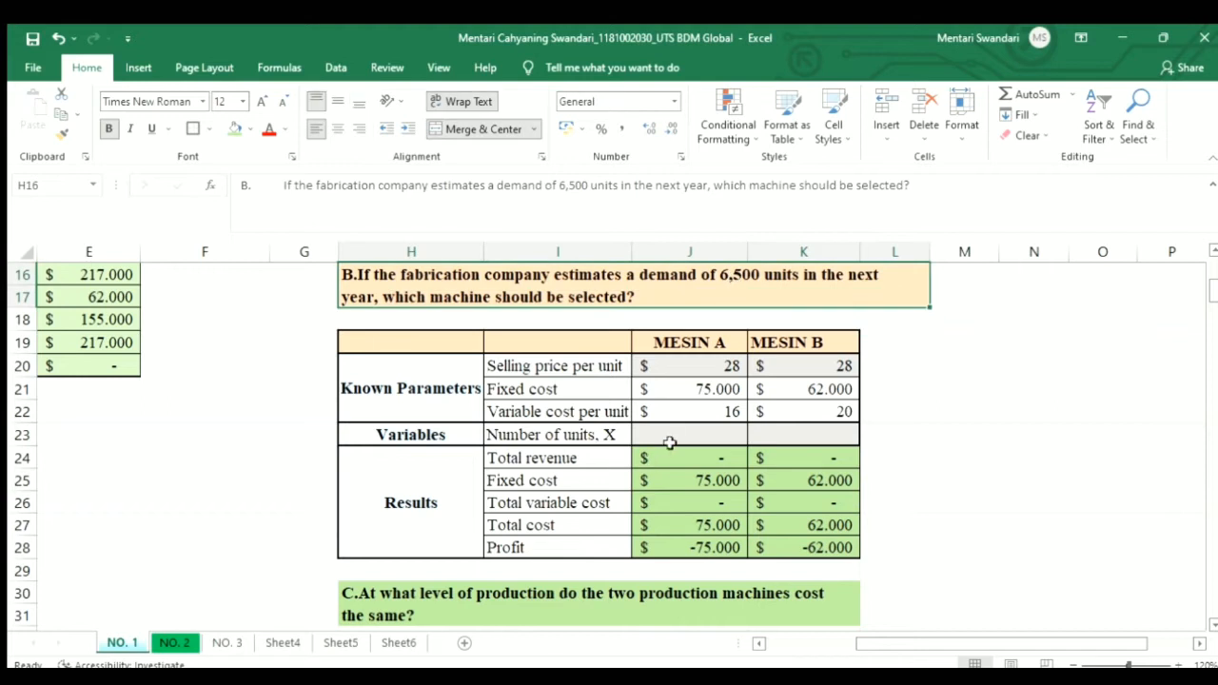
pyautogui.click(672, 434)
pyautogui.write('6500')
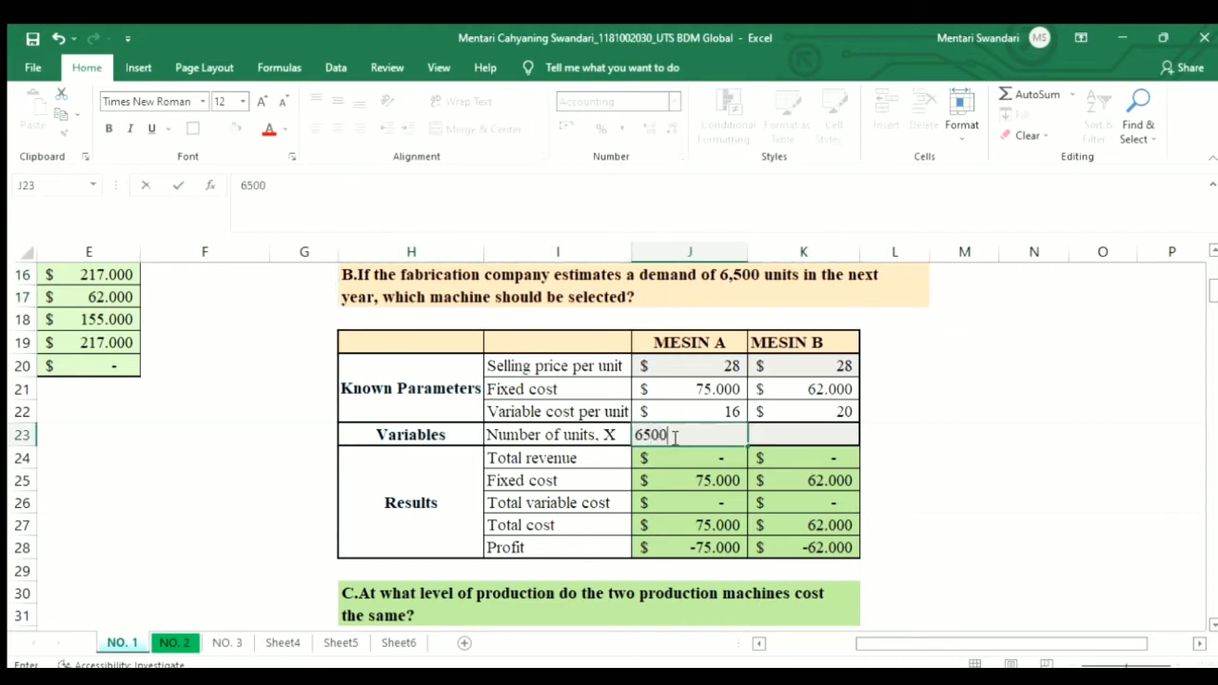
pyautogui.press('Tab')
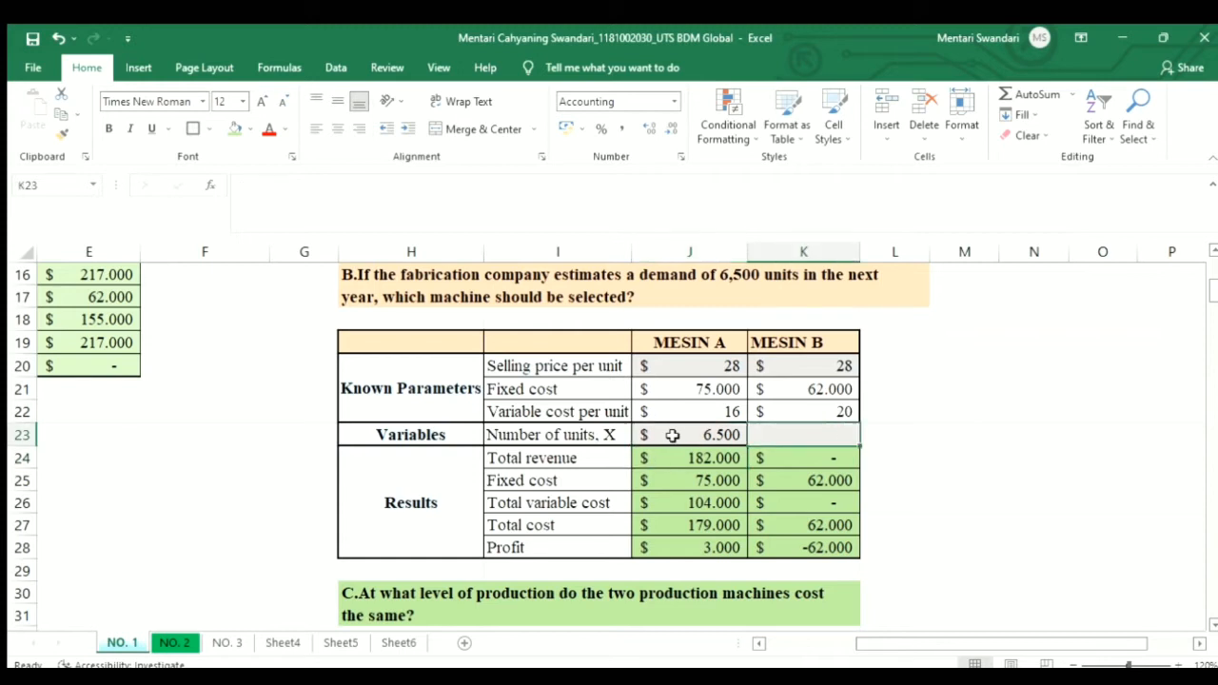
pyautogui.write('6500')
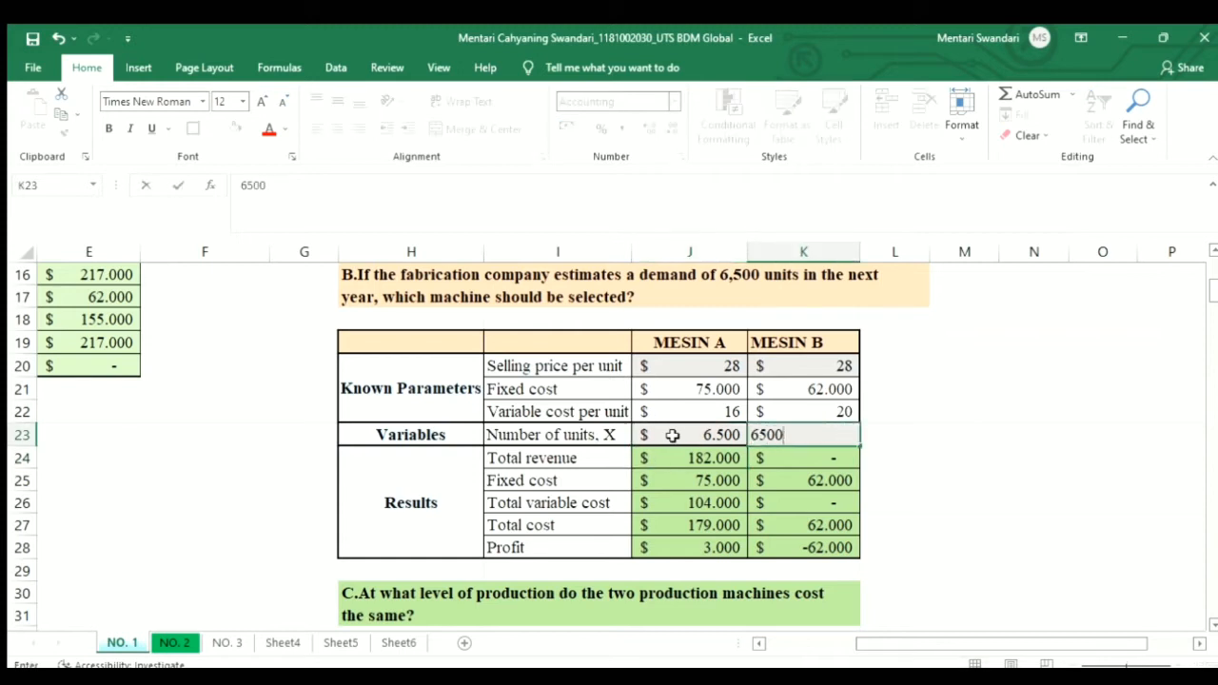
pyautogui.press('Return')
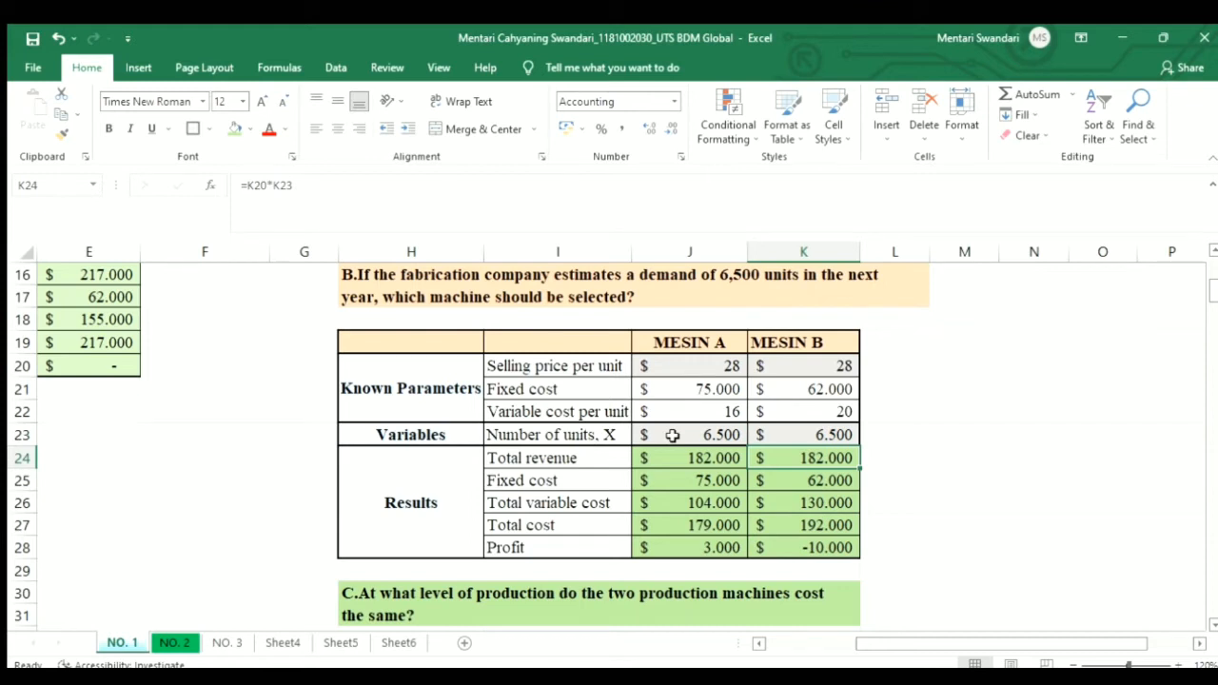
# Inspect Mesin A's formulas in J24:J28 for total revenue, fixed cost, total variable cost, total cost and profit
pyautogui.click(693, 466)
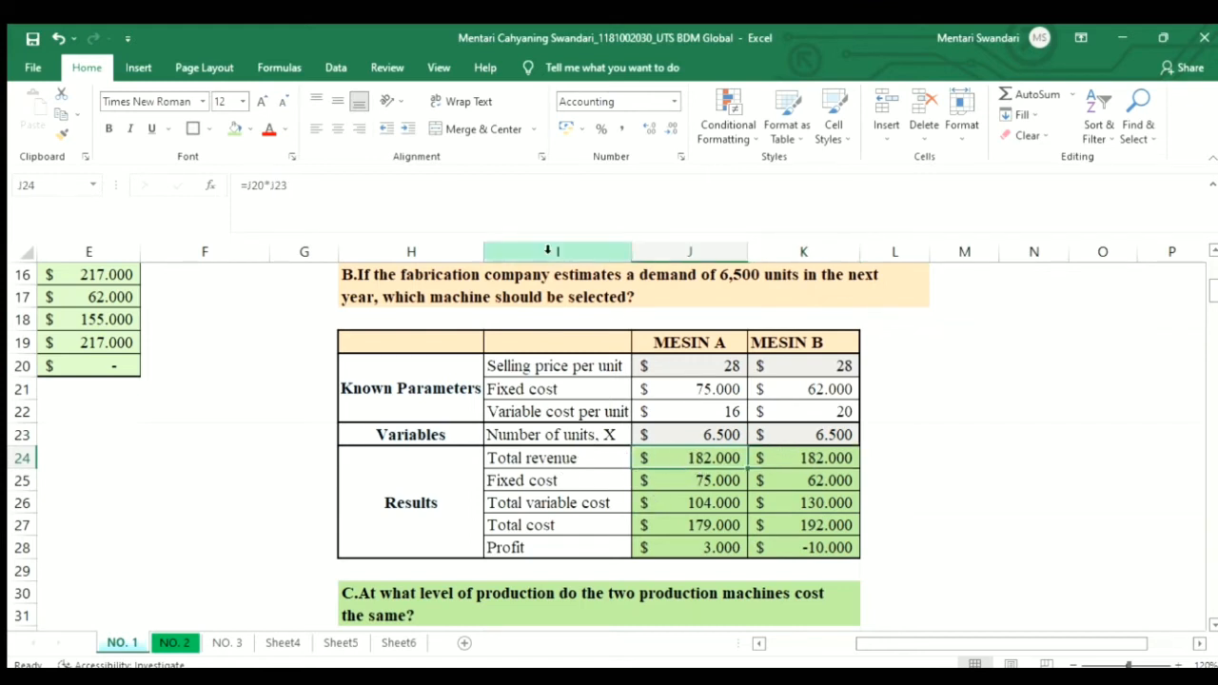
pyautogui.click(511, 208)
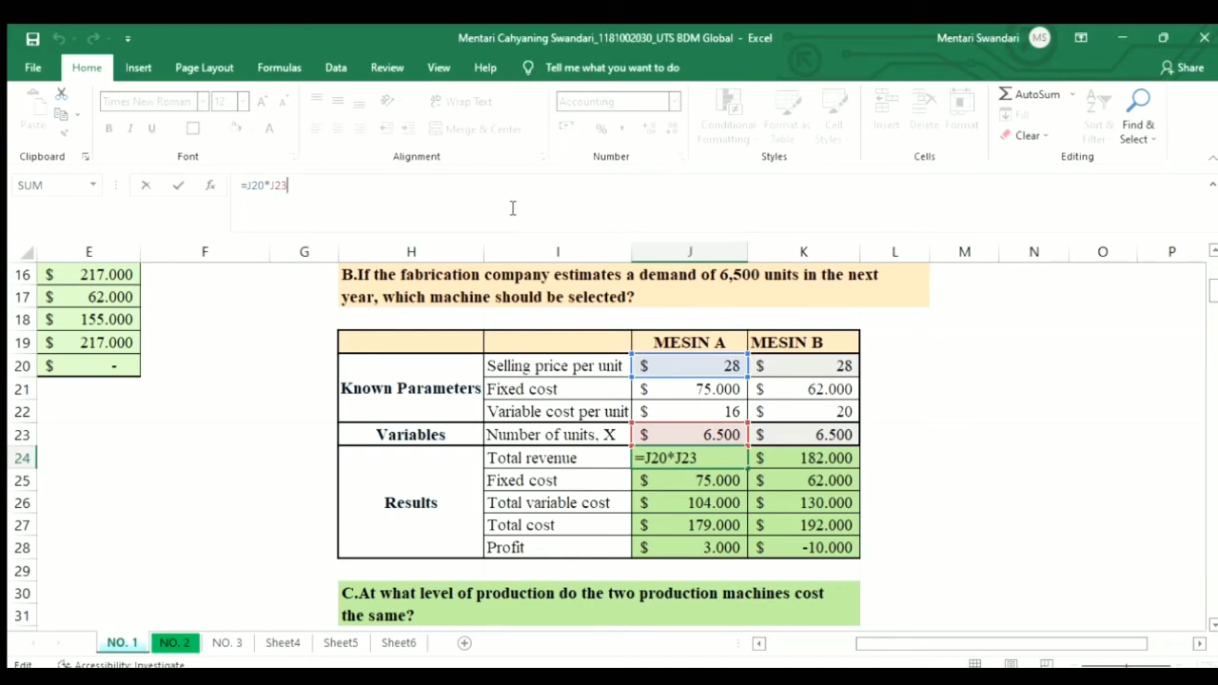
pyautogui.press('Return')
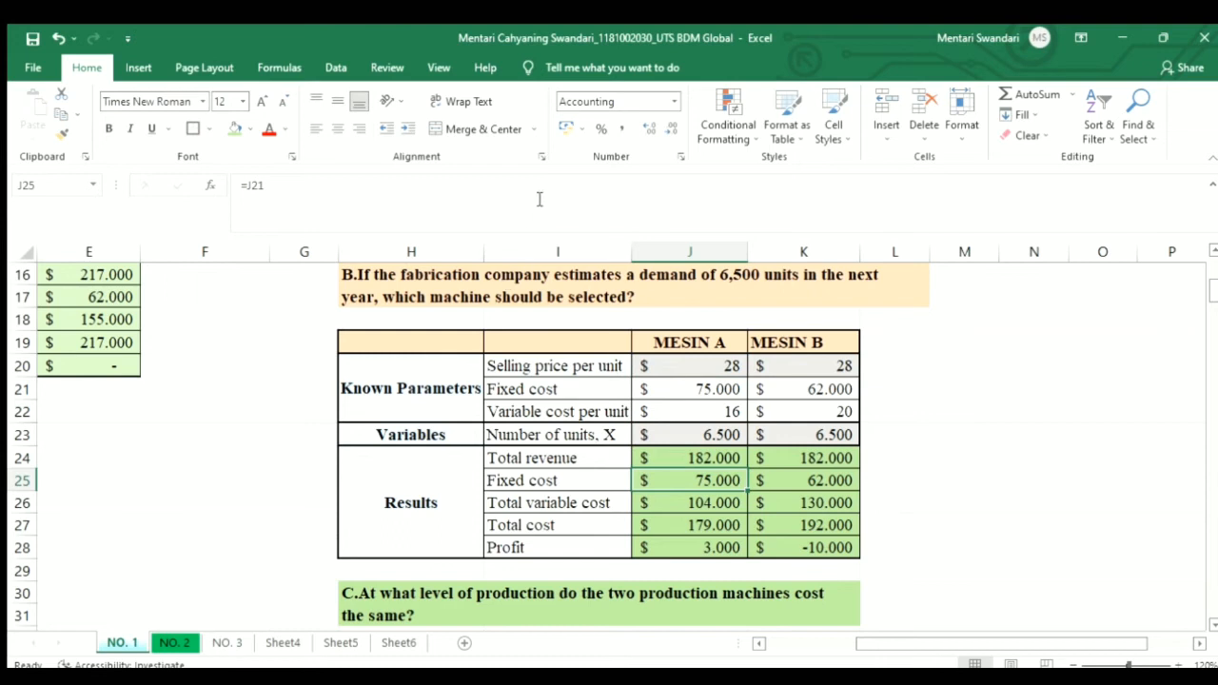
pyautogui.write('=J21')
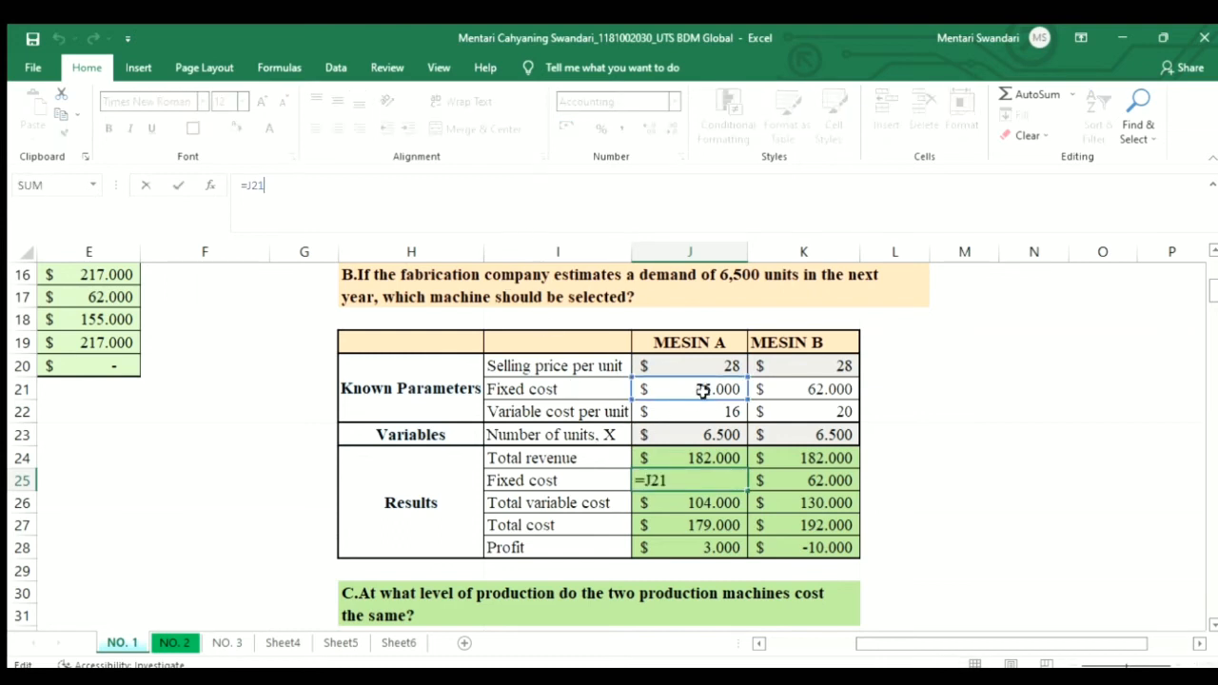
pyautogui.press('Return')
pyautogui.press('F2')
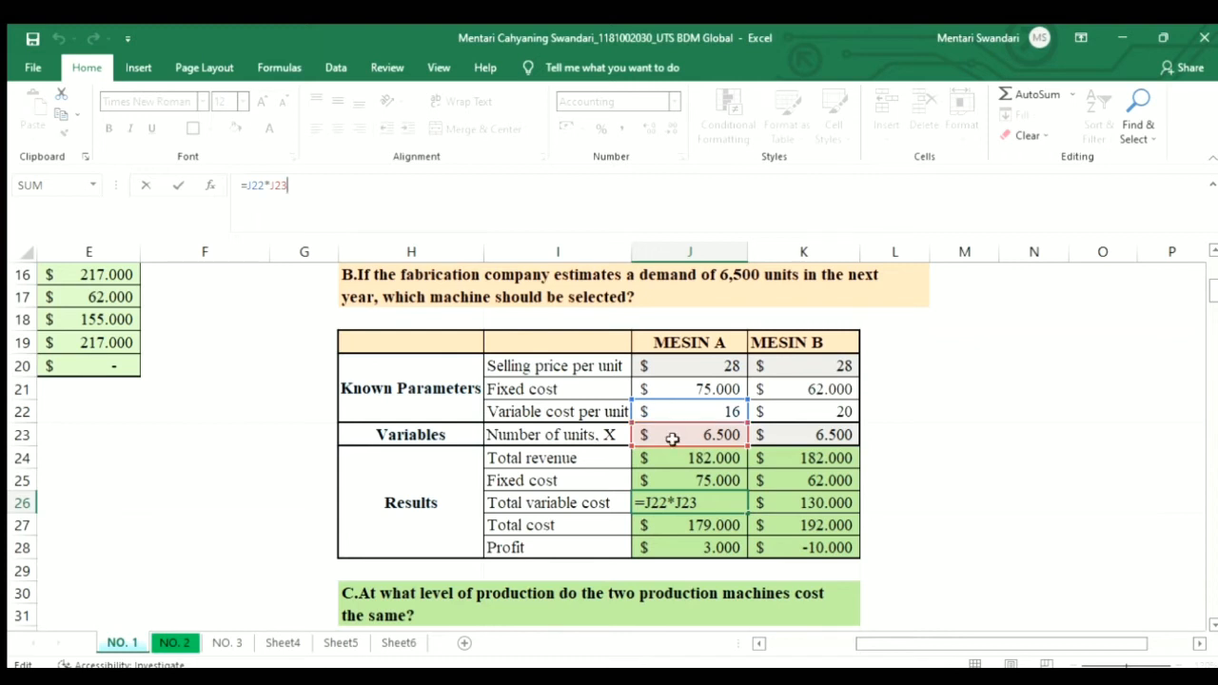
pyautogui.press('Return')
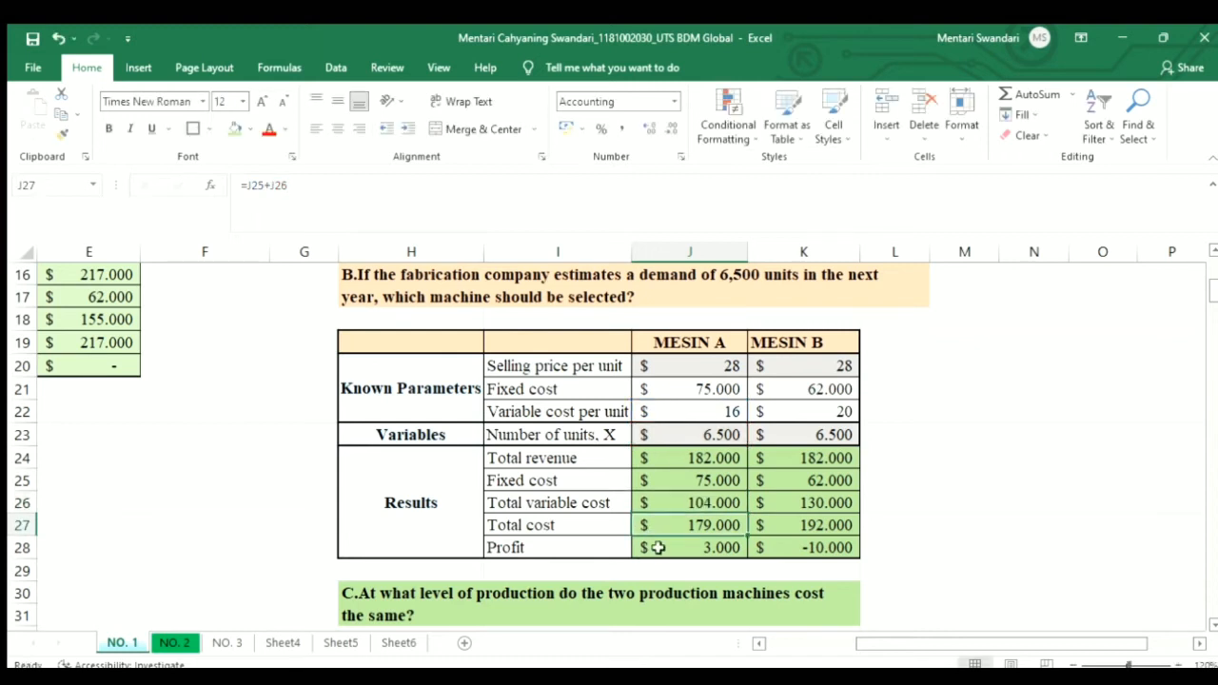
pyautogui.press('F2')
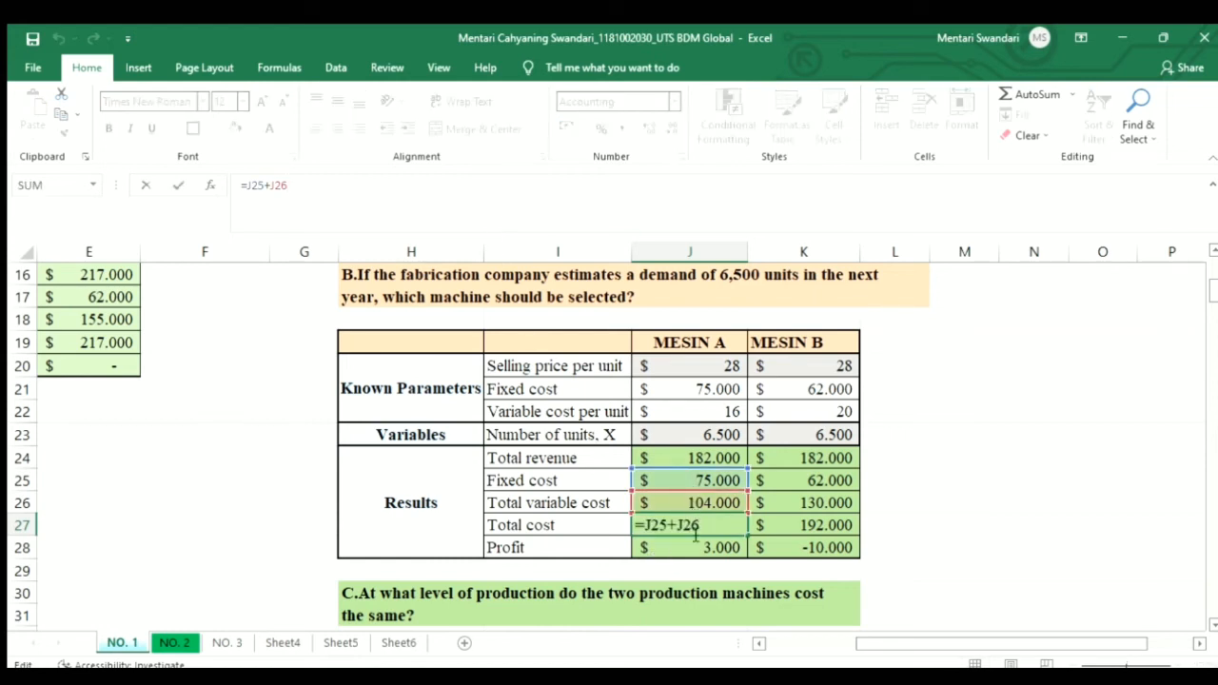
pyautogui.press('Return')
pyautogui.click(499, 209)
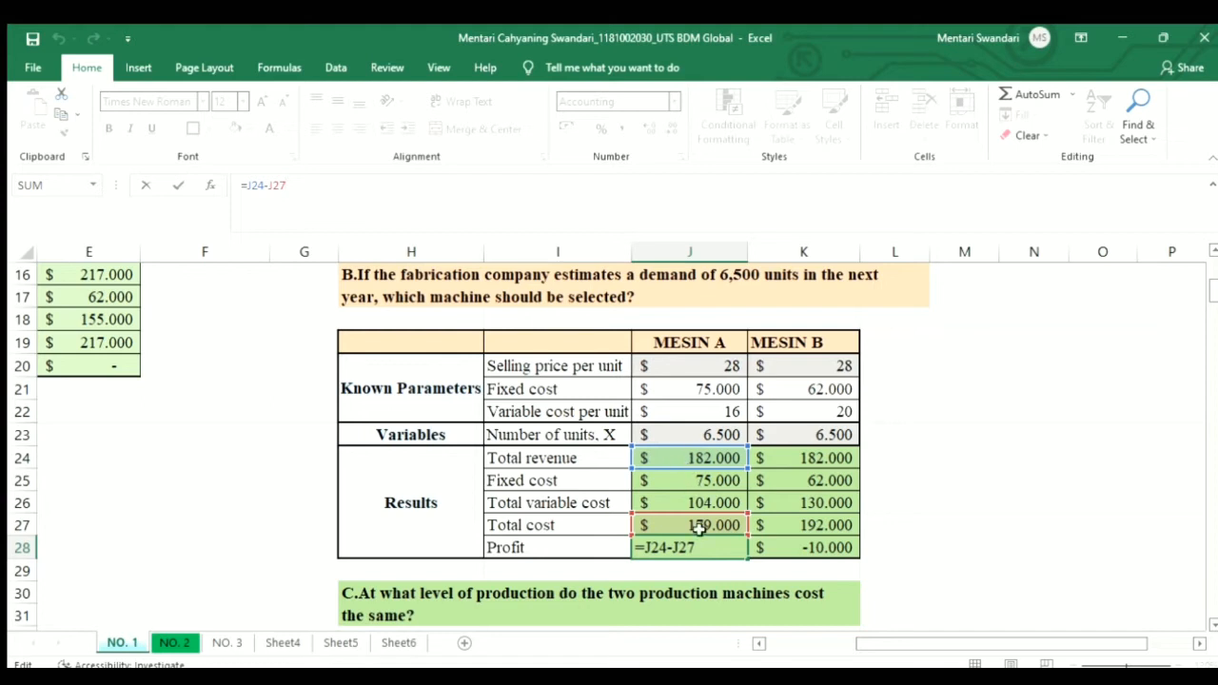
pyautogui.press('Return')
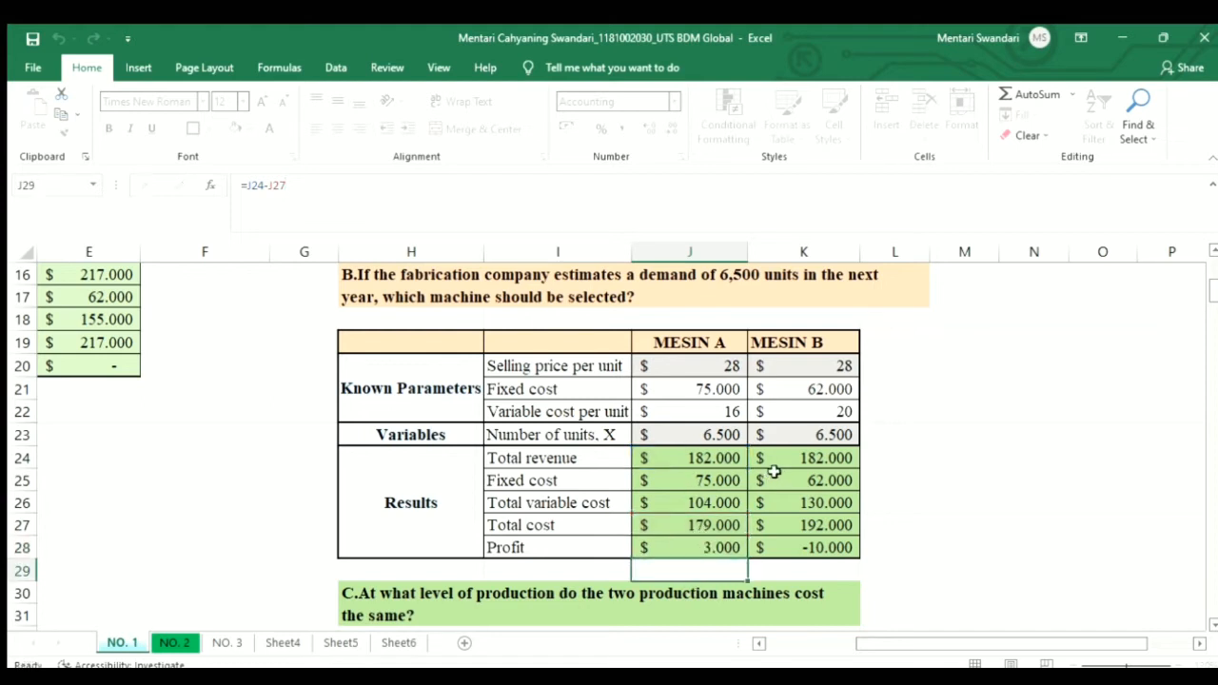
pyautogui.click(775, 464)
pyautogui.click(939, 406)
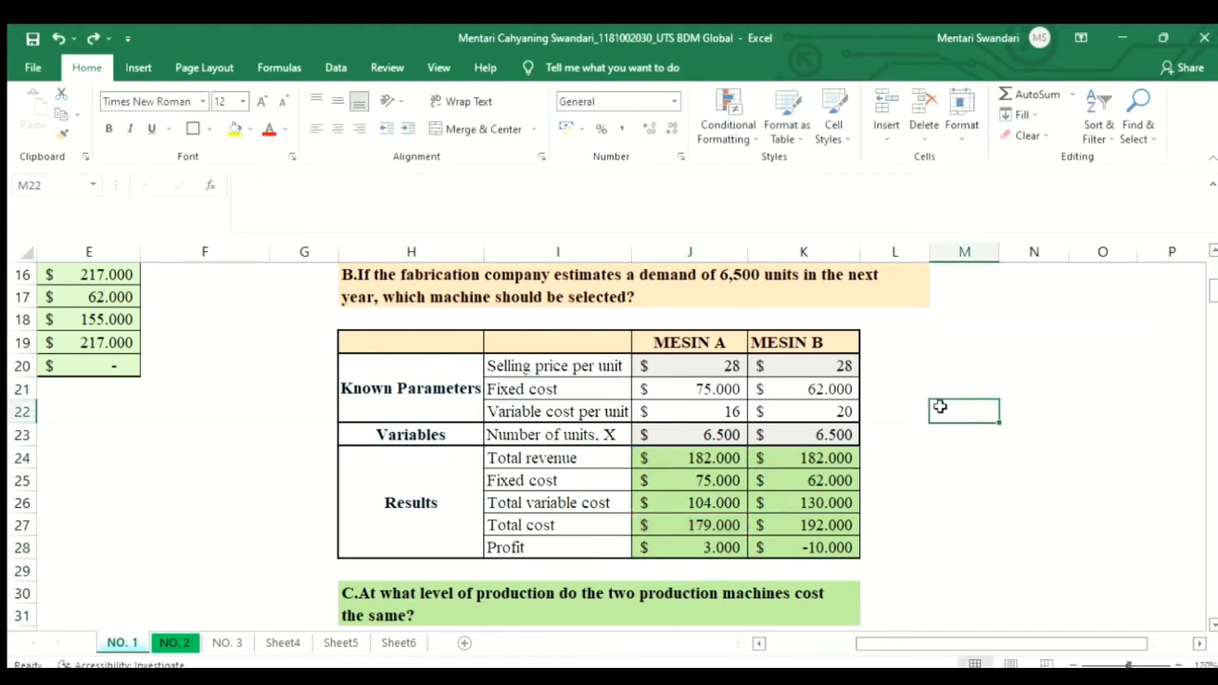
# Compare the two machines' profits in question B's table and highlight the Mesin A column J19:J28 with yellow fill
pyautogui.moveTo(714, 344); pyautogui.dragTo(785, 544)
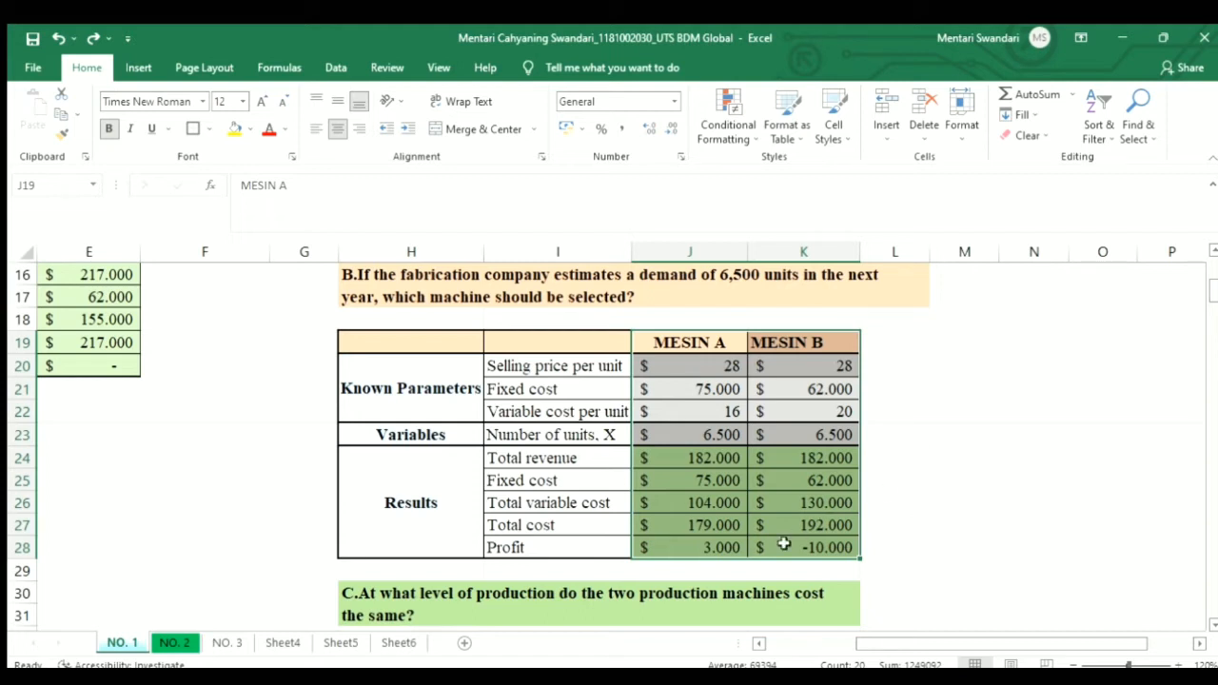
pyautogui.click(699, 525)
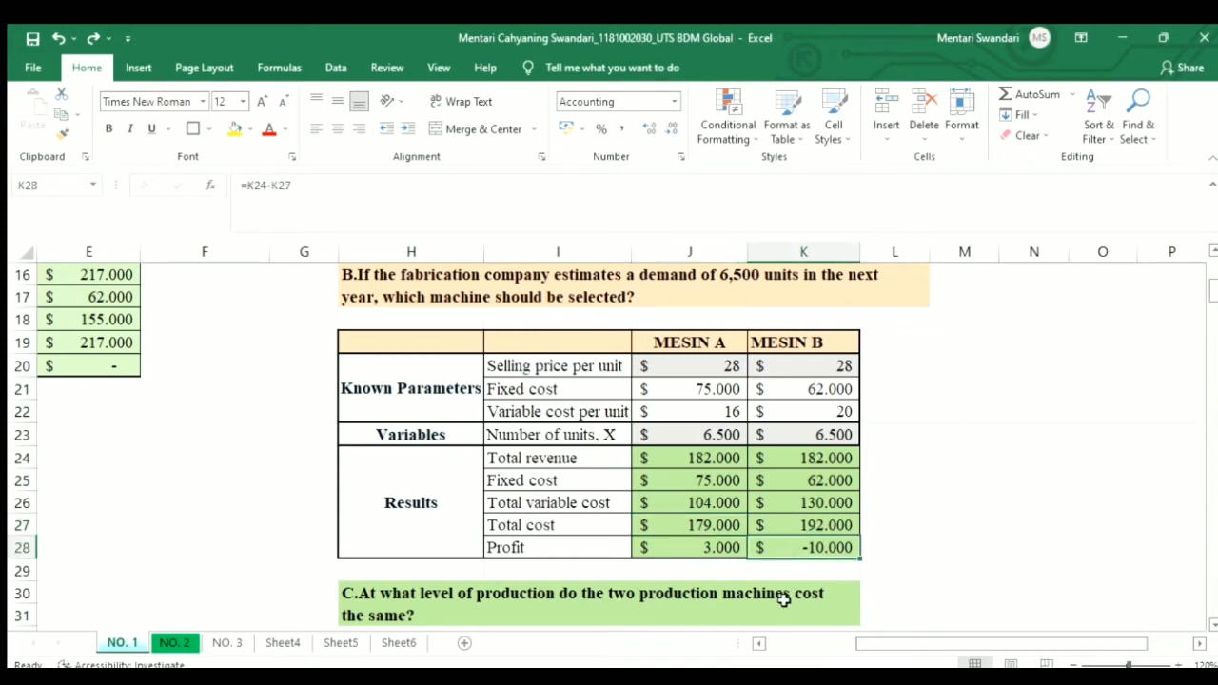
pyautogui.click(714, 548)
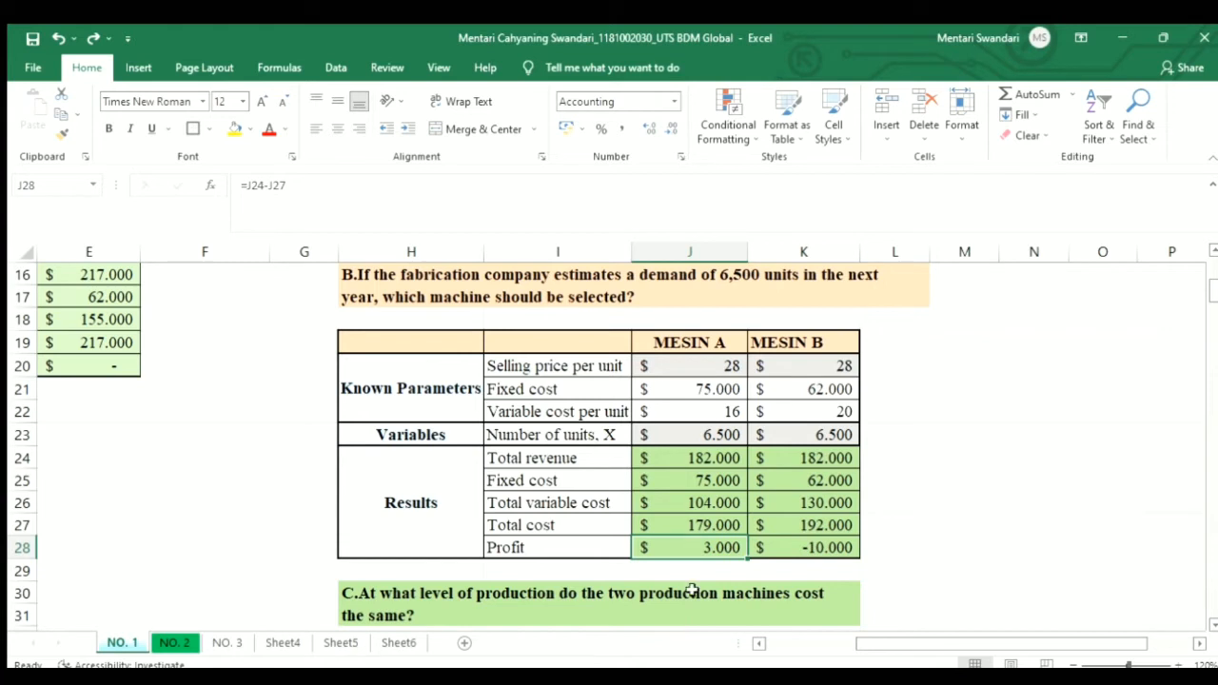
pyautogui.moveTo(718, 340); pyautogui.dragTo(688, 551)
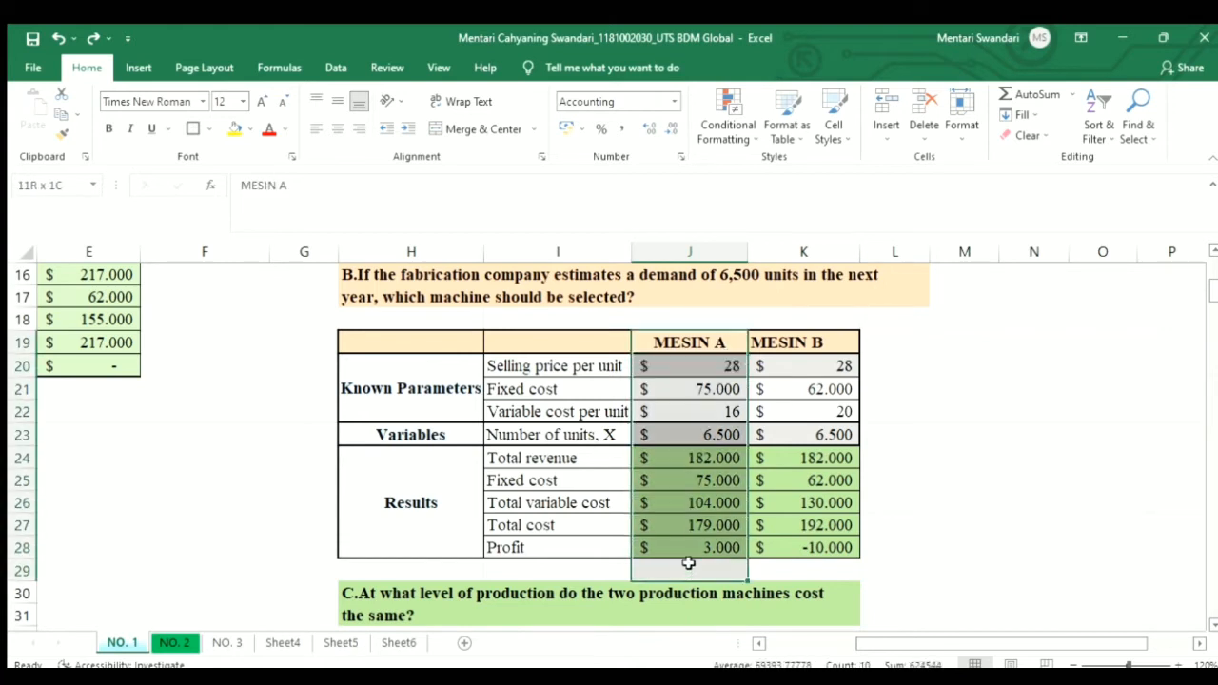
pyautogui.click(233, 128)
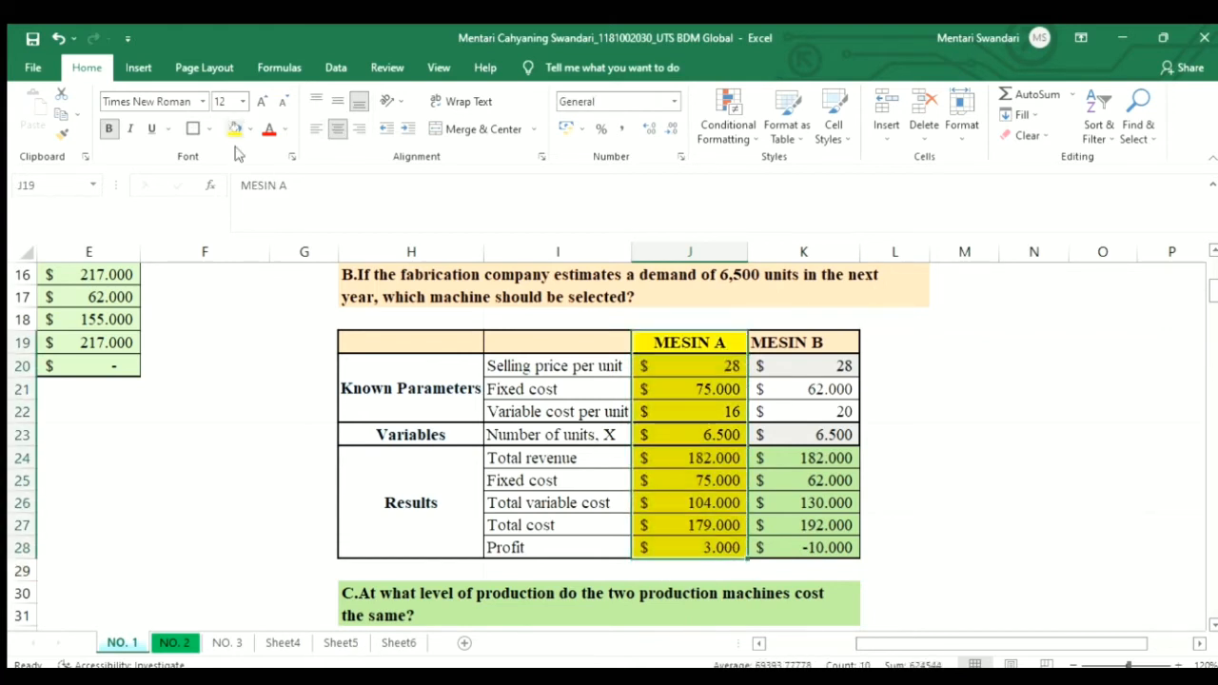
pyautogui.click(692, 497)
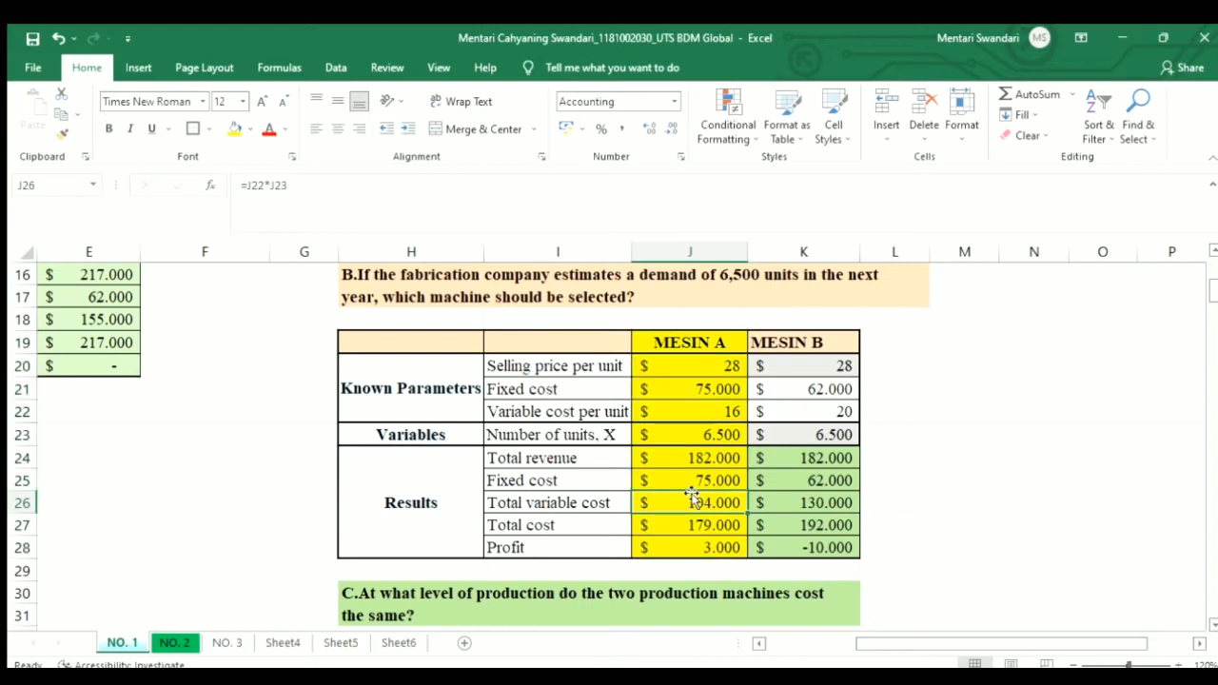
# Read question C about the production level of equal cost and examine its table's number of units row alongside question B's table
pyautogui.scroll(-4, 691, 497)
pyautogui.click(964, 502)
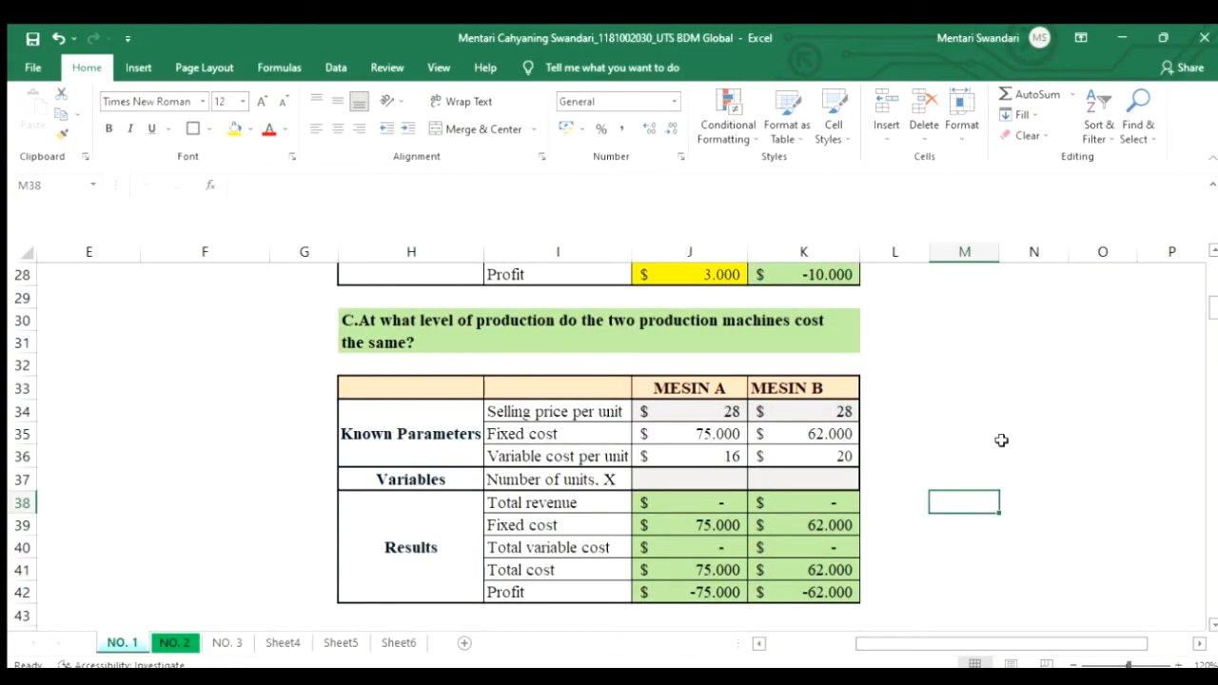
pyautogui.click(361, 323)
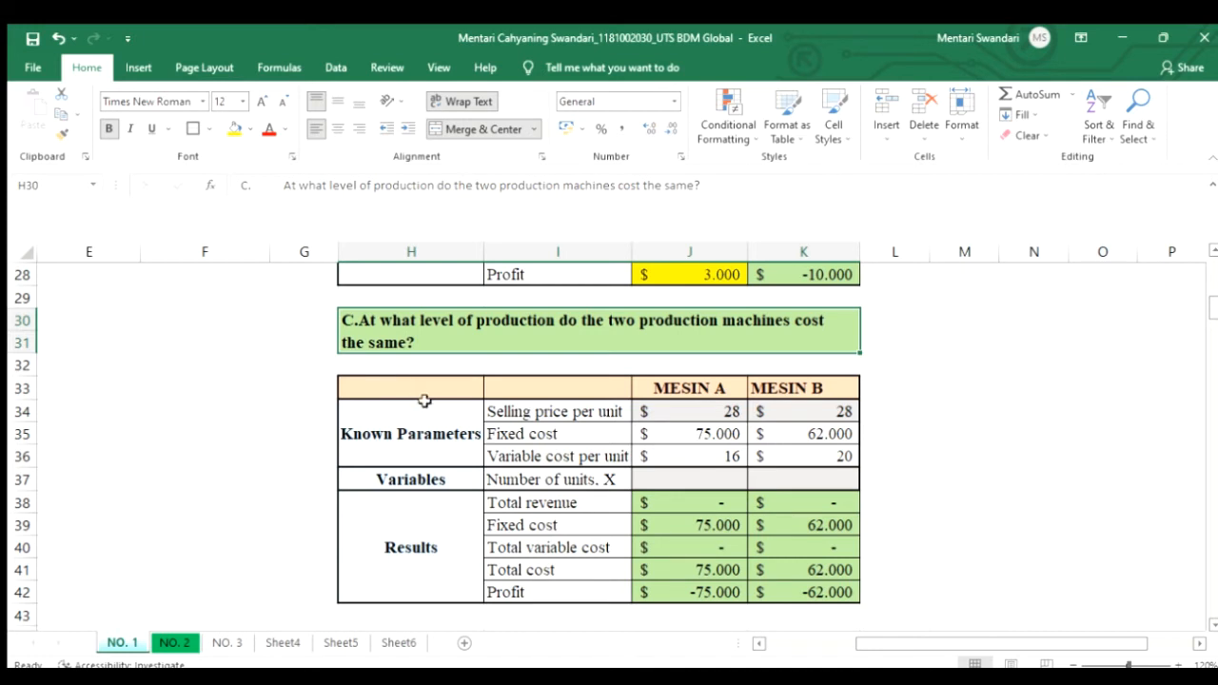
pyautogui.click(726, 480)
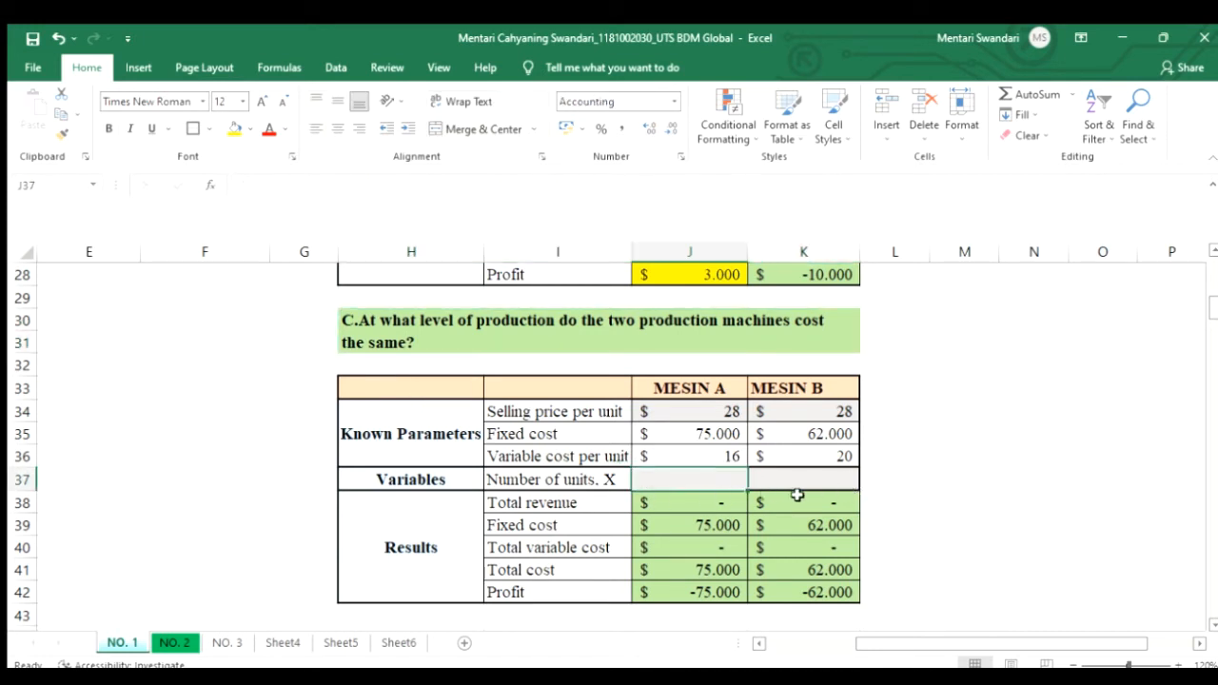
pyautogui.click(489, 479)
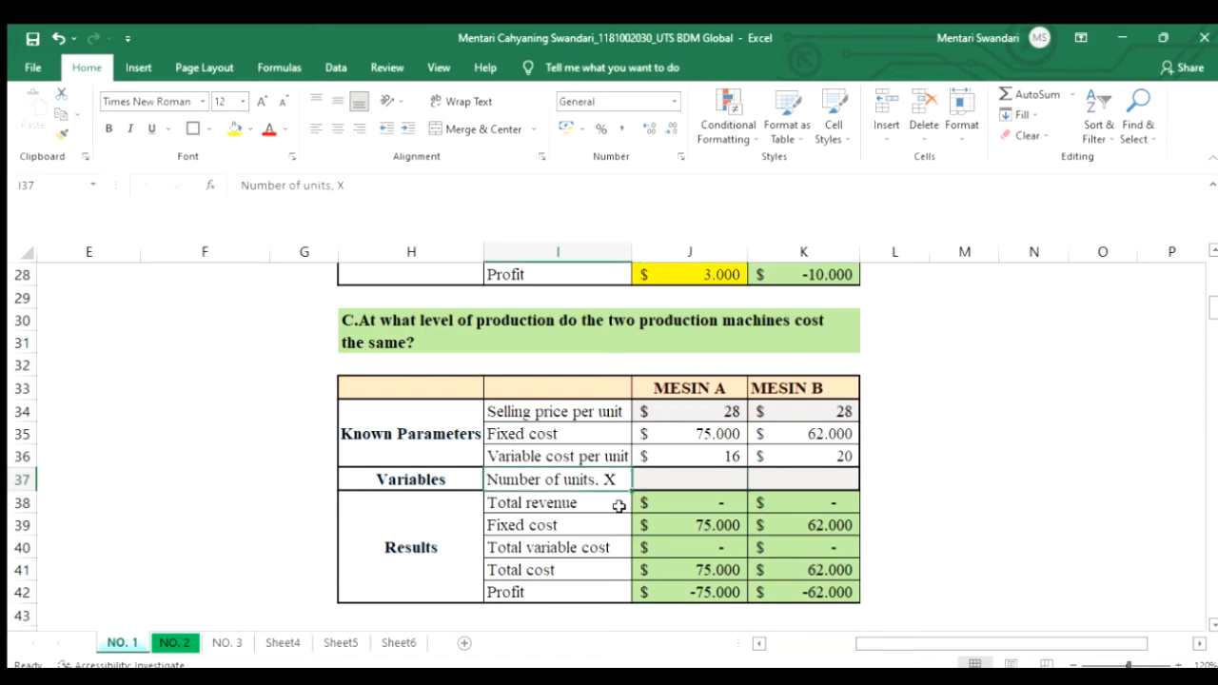
pyautogui.click(645, 487)
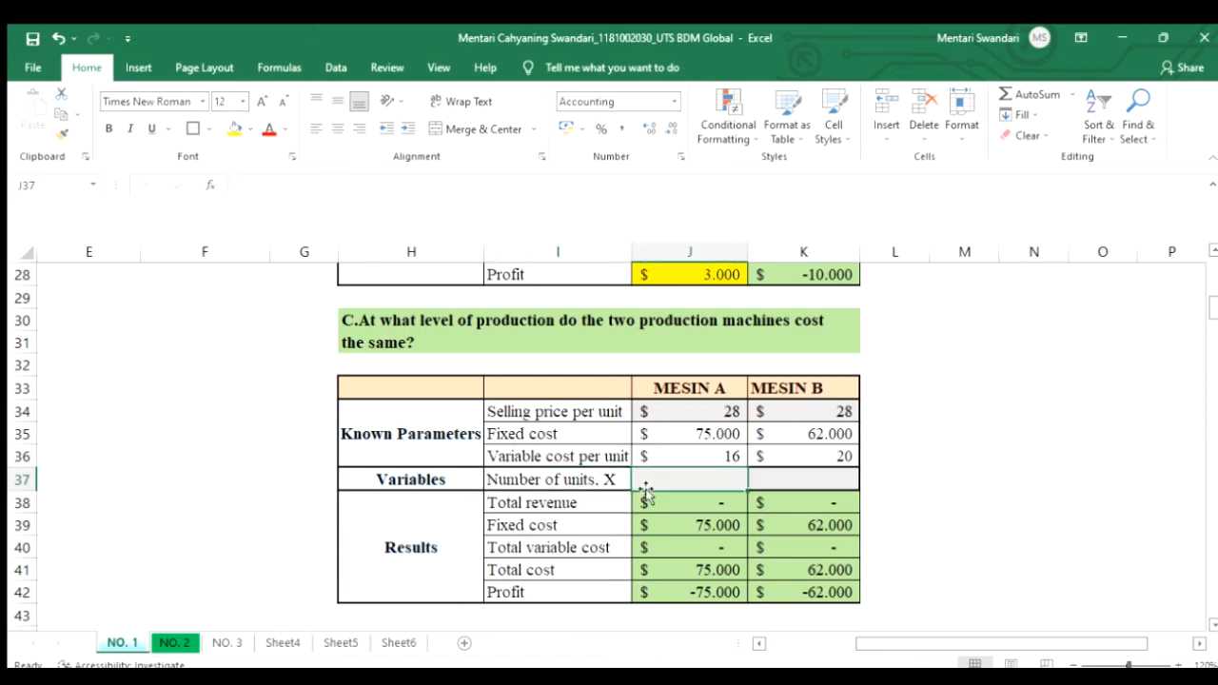
pyautogui.scroll(2, 728, 325)
pyautogui.click(648, 416)
pyautogui.scroll(3, 643, 476)
pyautogui.scroll(-3, 652, 448)
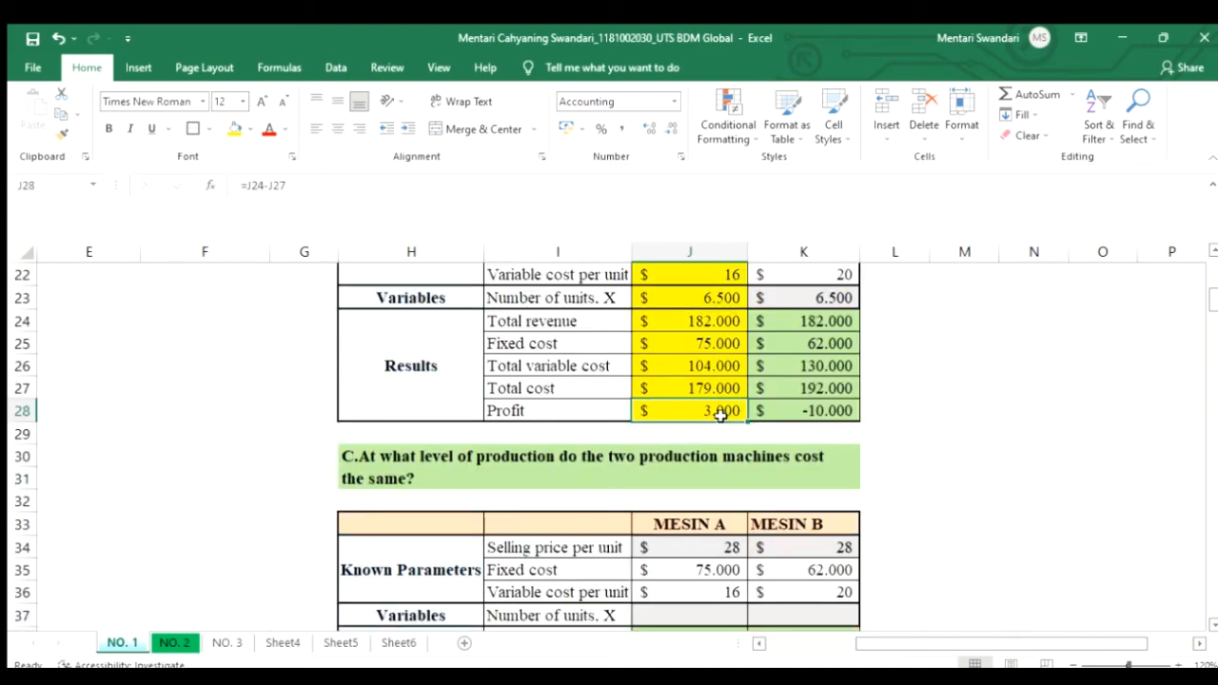
pyautogui.scroll(-2, 721, 414)
# Try 3000 units for Mesin A in J37 and Mesin B in K37 and compare their total costs in row 41
pyautogui.click(721, 475)
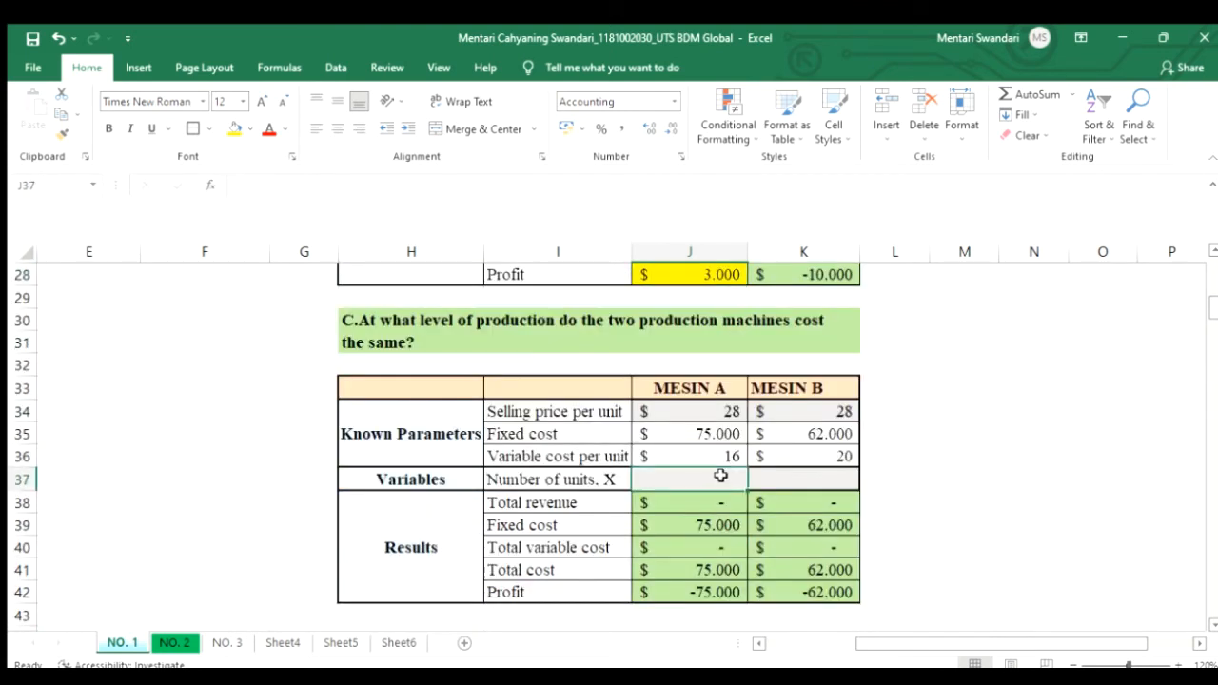
pyautogui.write('3000')
pyautogui.press('Tab')
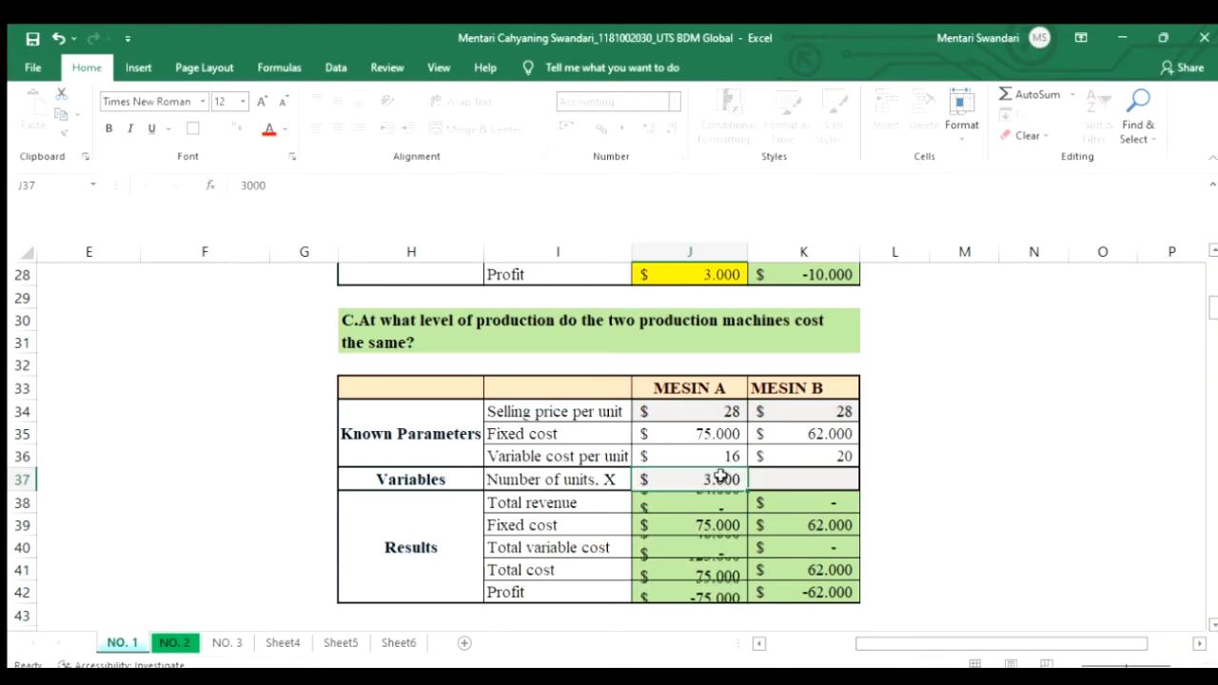
pyautogui.write('3.00')
pyautogui.write('000')
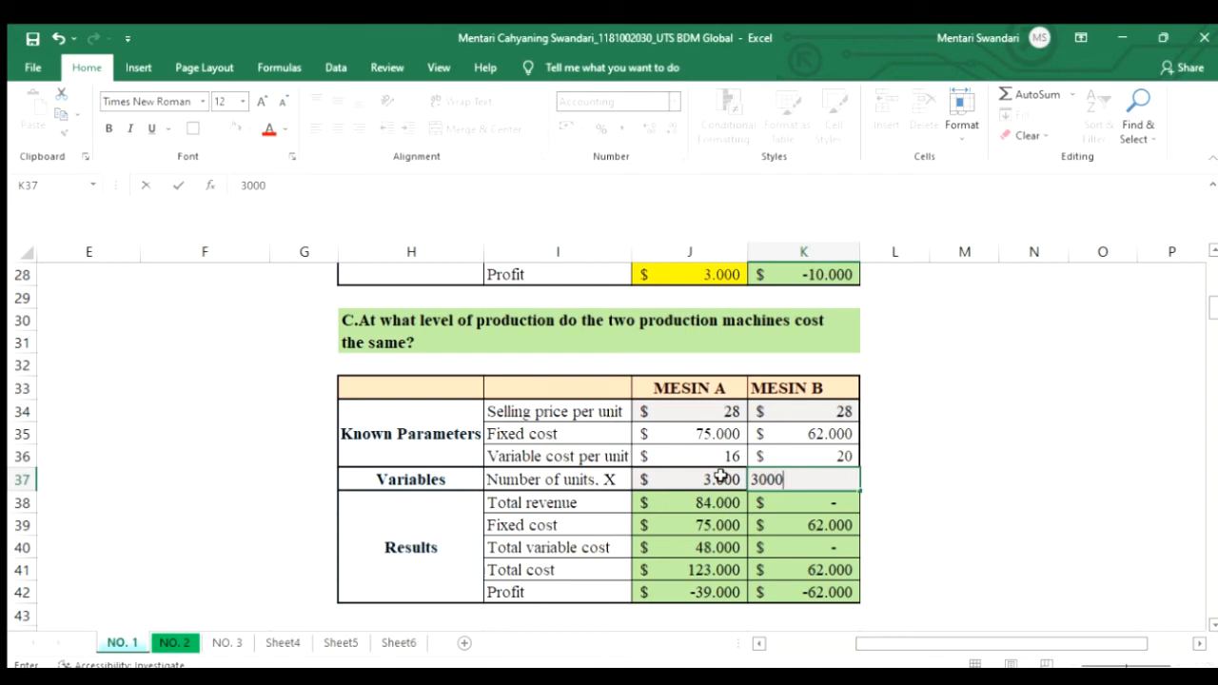
pyautogui.press('Return')
pyautogui.press('Down')
pyautogui.press('Down')
pyautogui.press('Down')
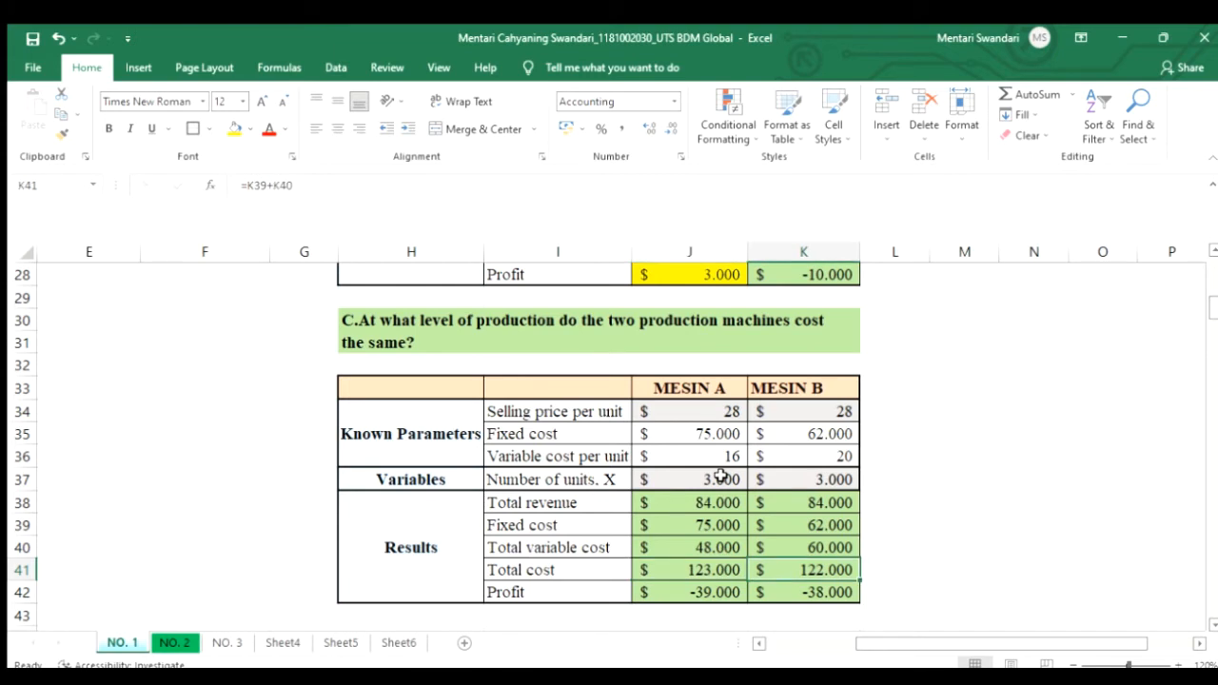
# Try 3100 units for both machines in J37 and K37 and compare total costs J41 and K41
pyautogui.click(720, 477)
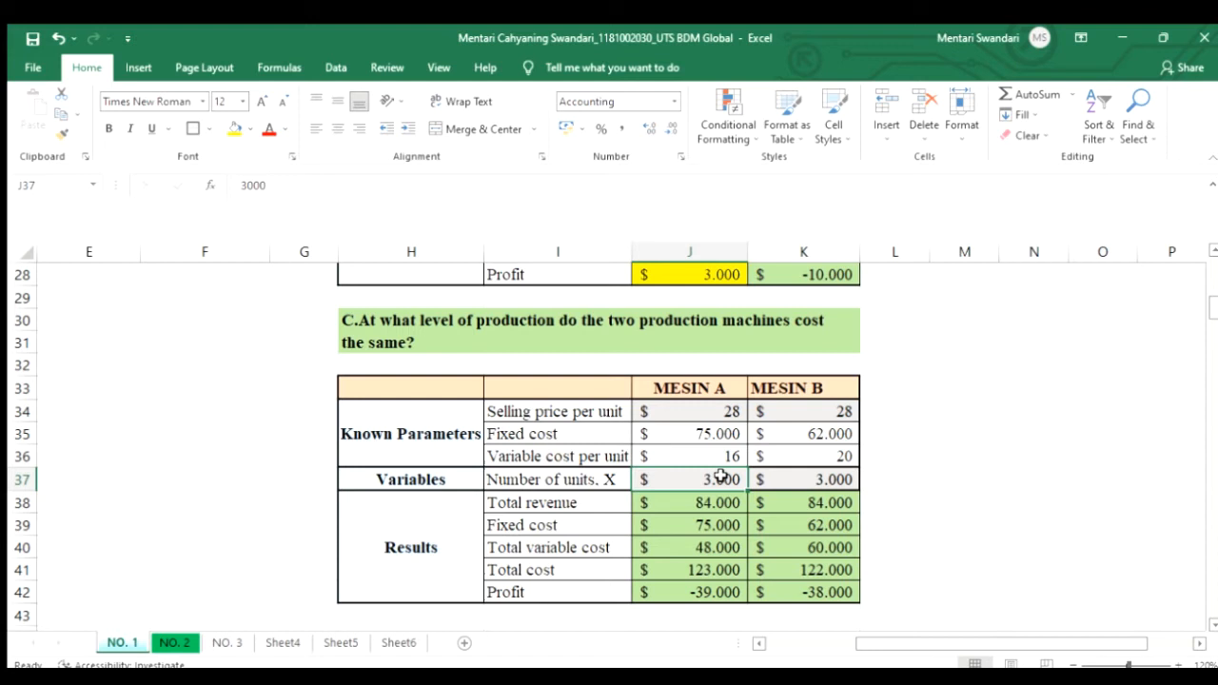
pyautogui.write('31')
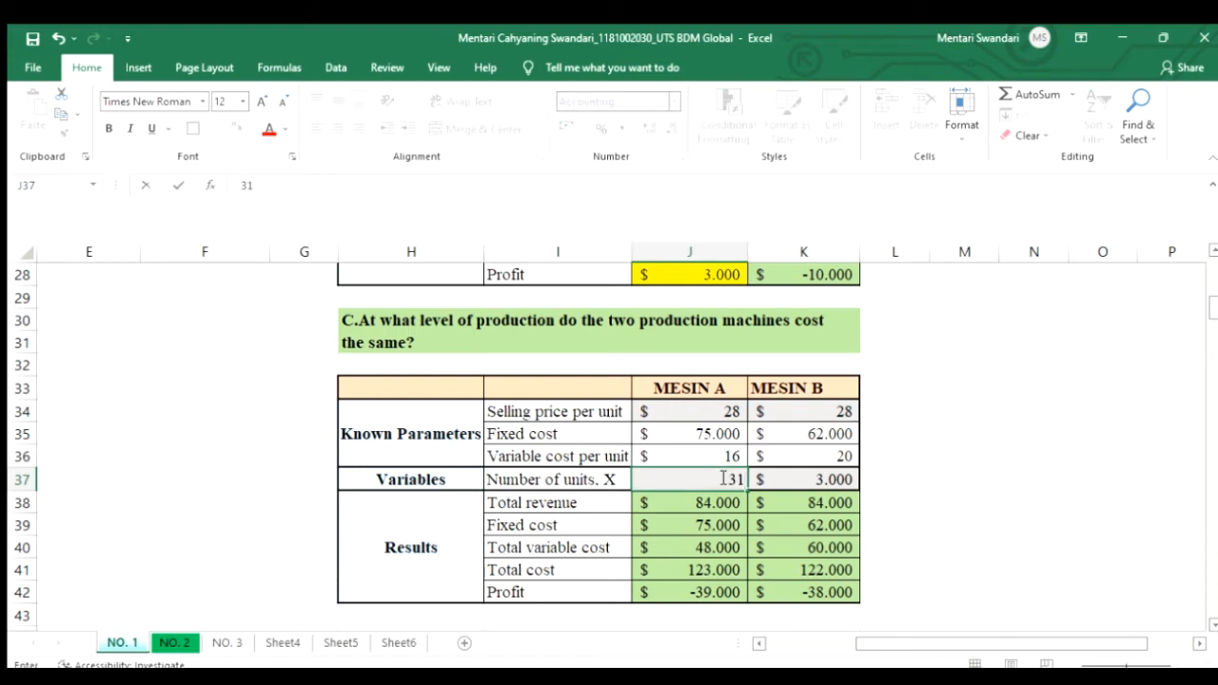
pyautogui.write('00')
pyautogui.press('Tab')
pyautogui.write('3100')
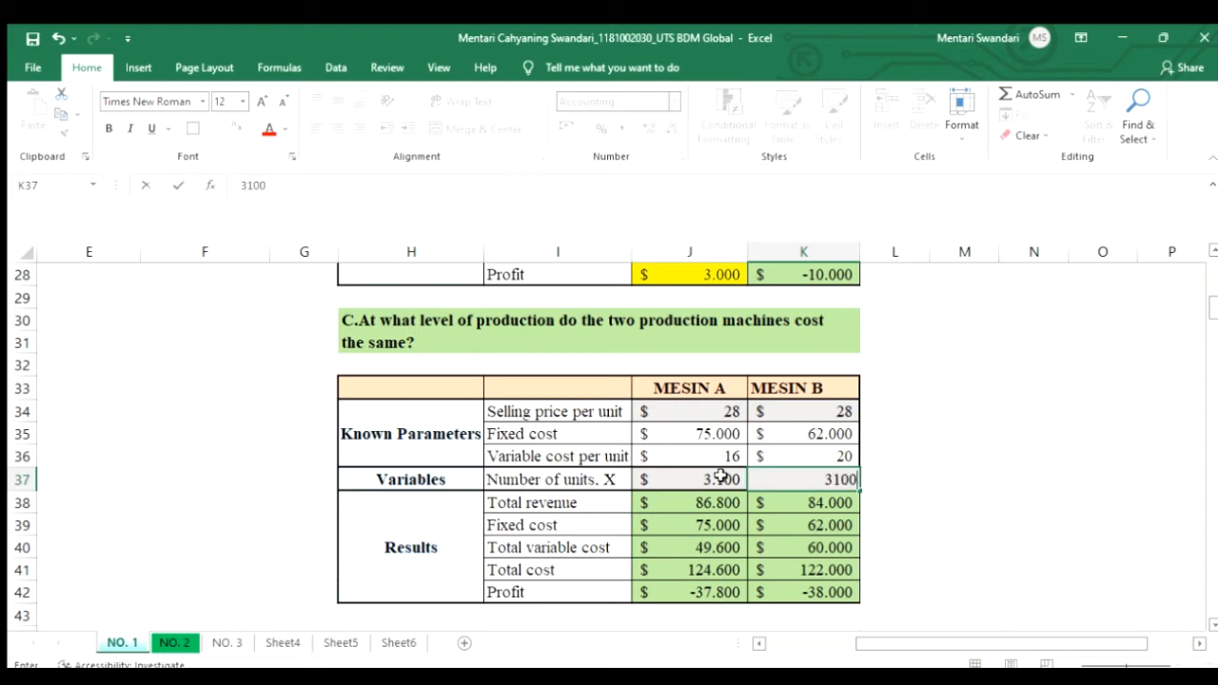
pyautogui.press('Return')
pyautogui.press('Down')
pyautogui.press('Down')
pyautogui.press('Down')
pyautogui.press('Left')
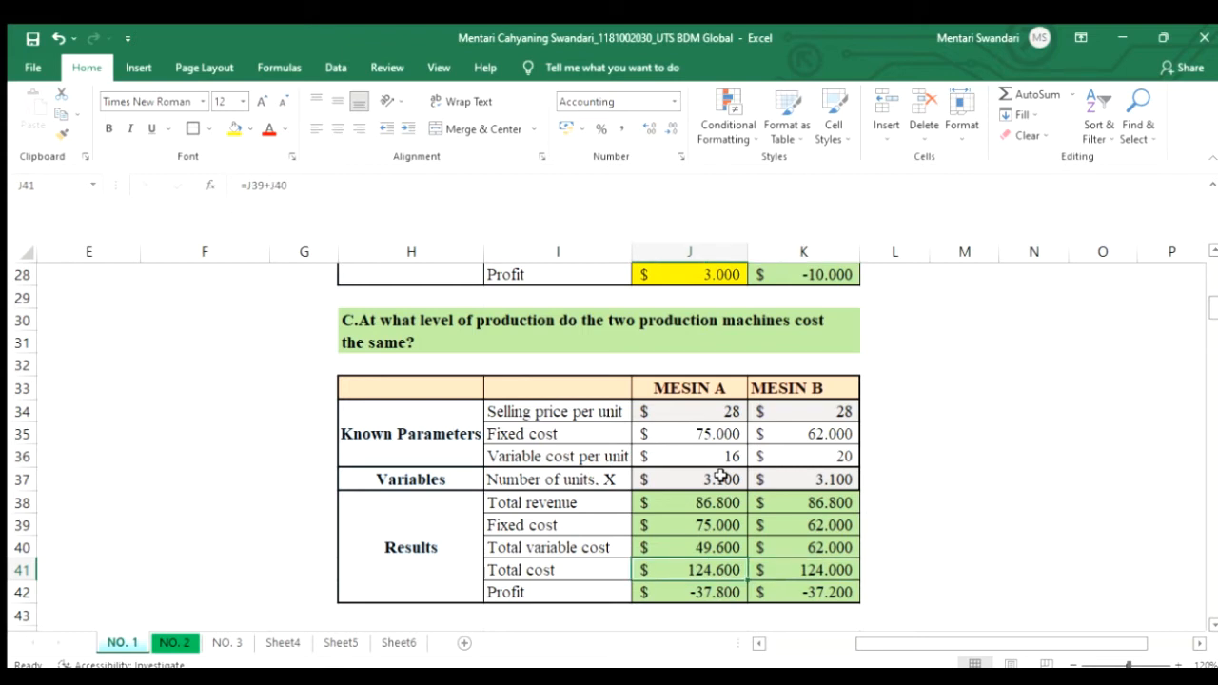
pyautogui.press('Right')
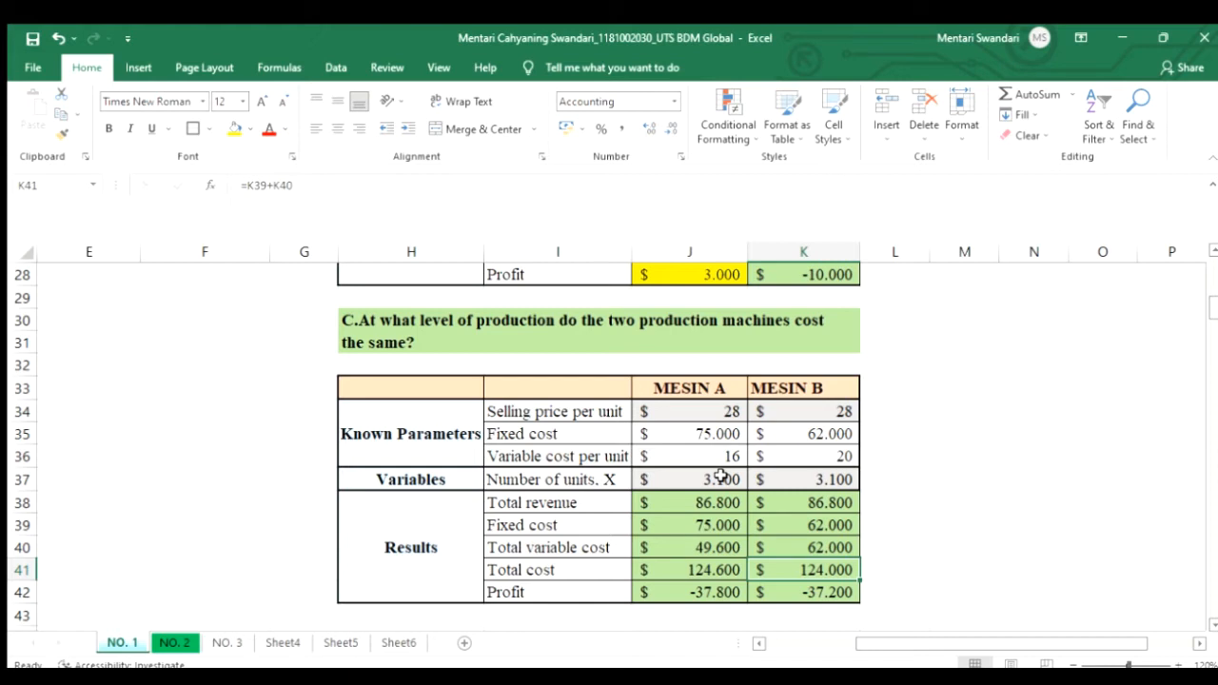
# Set the number of units to 3150 in J37 and K37 and compare both machines' total costs in row 41
pyautogui.click(721, 477)
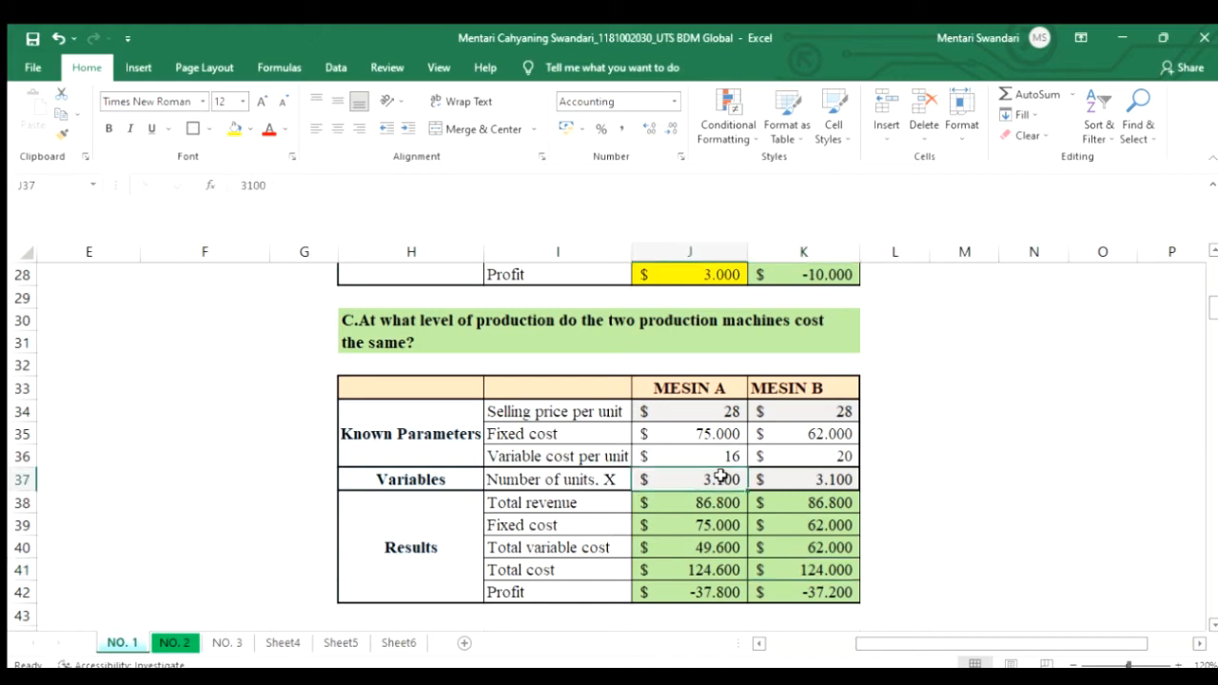
pyautogui.write('3150')
pyautogui.press('Tab')
pyautogui.write('3150')
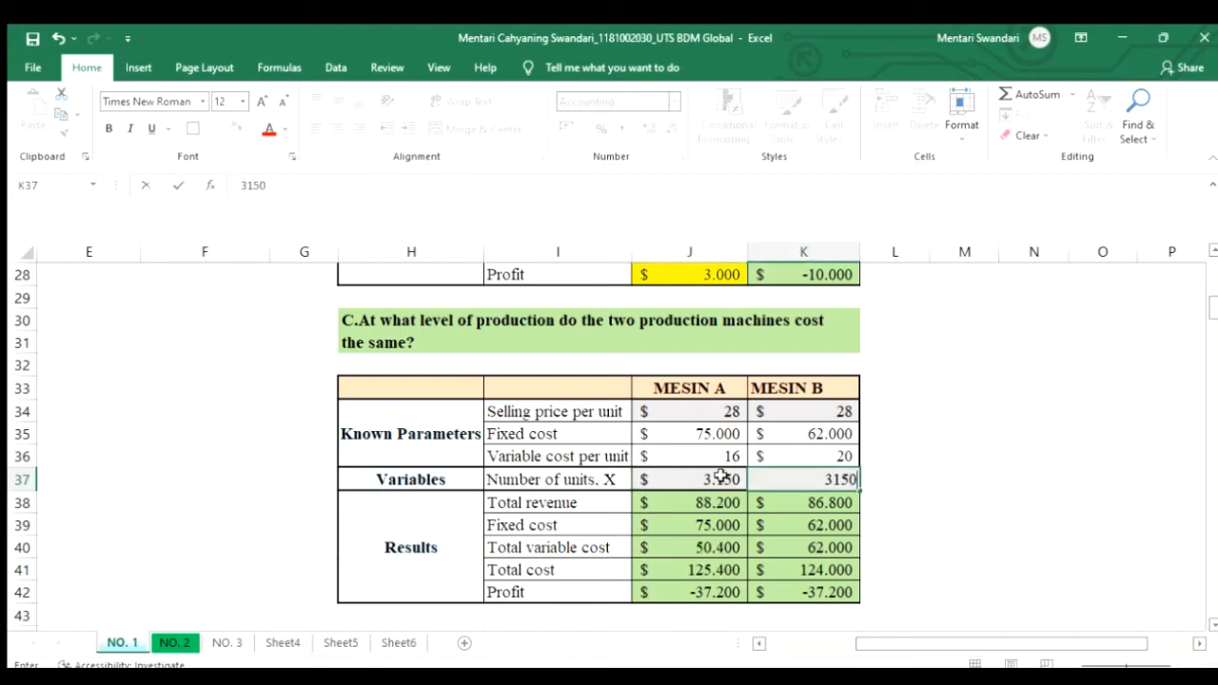
pyautogui.press('Return')
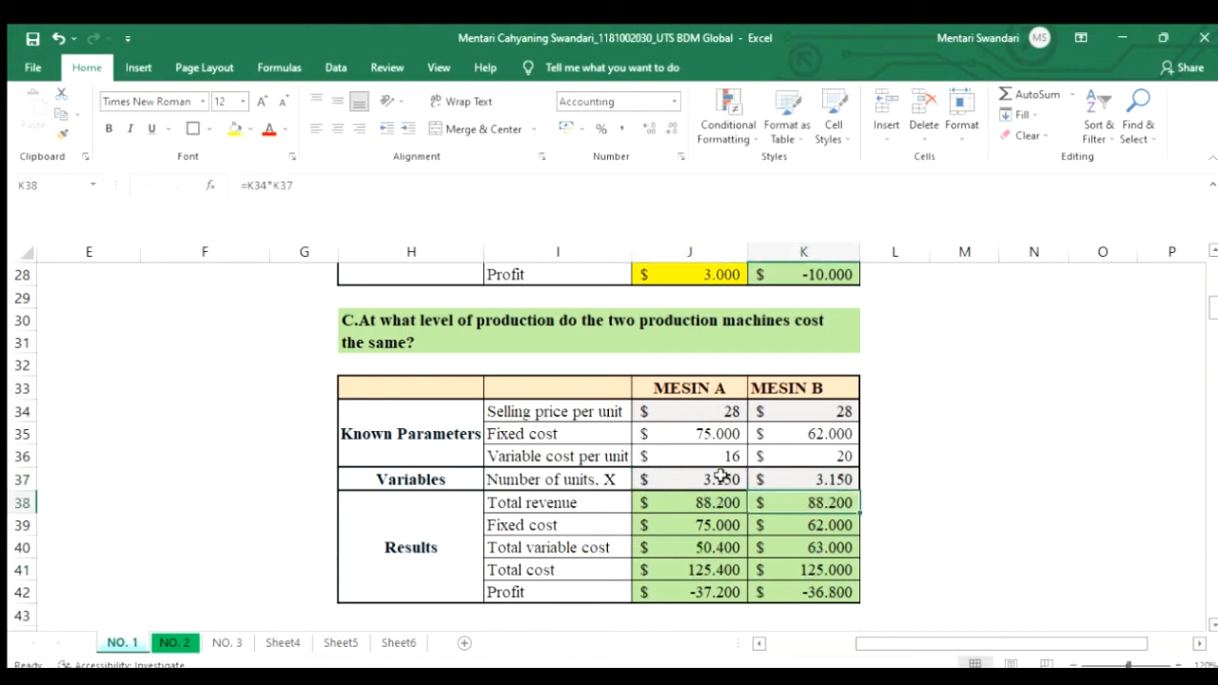
pyautogui.press('Down')
pyautogui.press('Down')
pyautogui.press('Down')
pyautogui.press('Left')
pyautogui.press('Right')
pyautogui.click(721, 476)
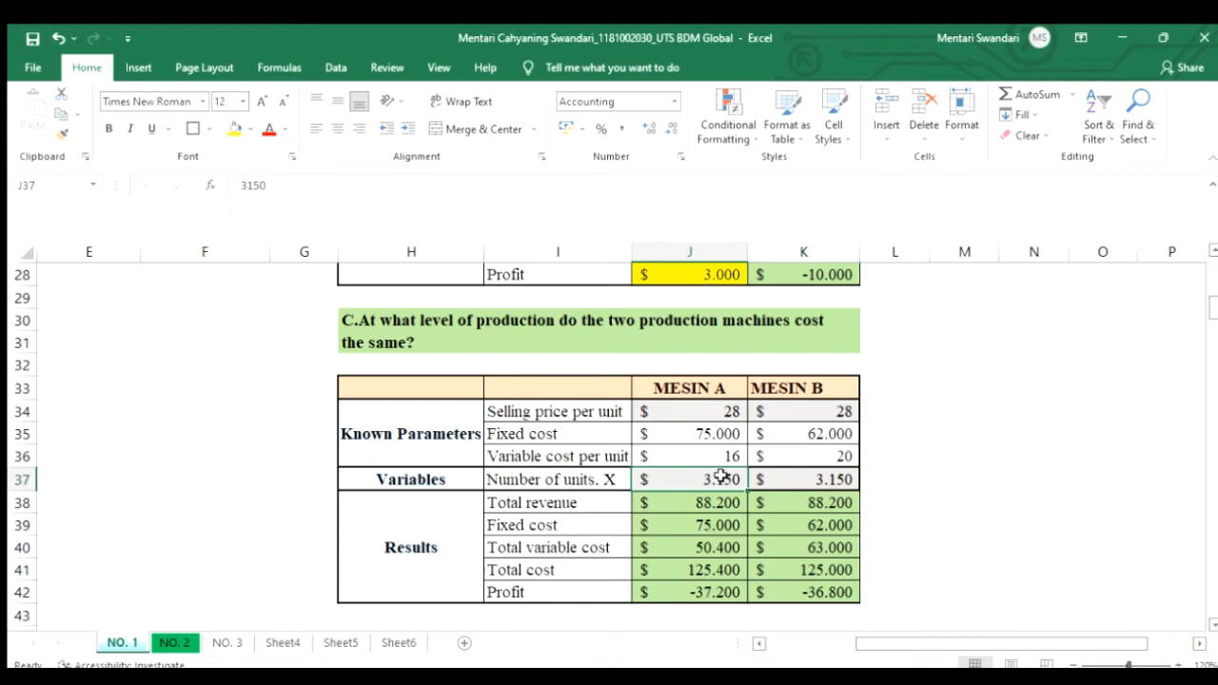
# Try 3200 units for Mesin A in J37 and Mesin B in K37 and compare their total costs in row 41
pyautogui.write('3200')
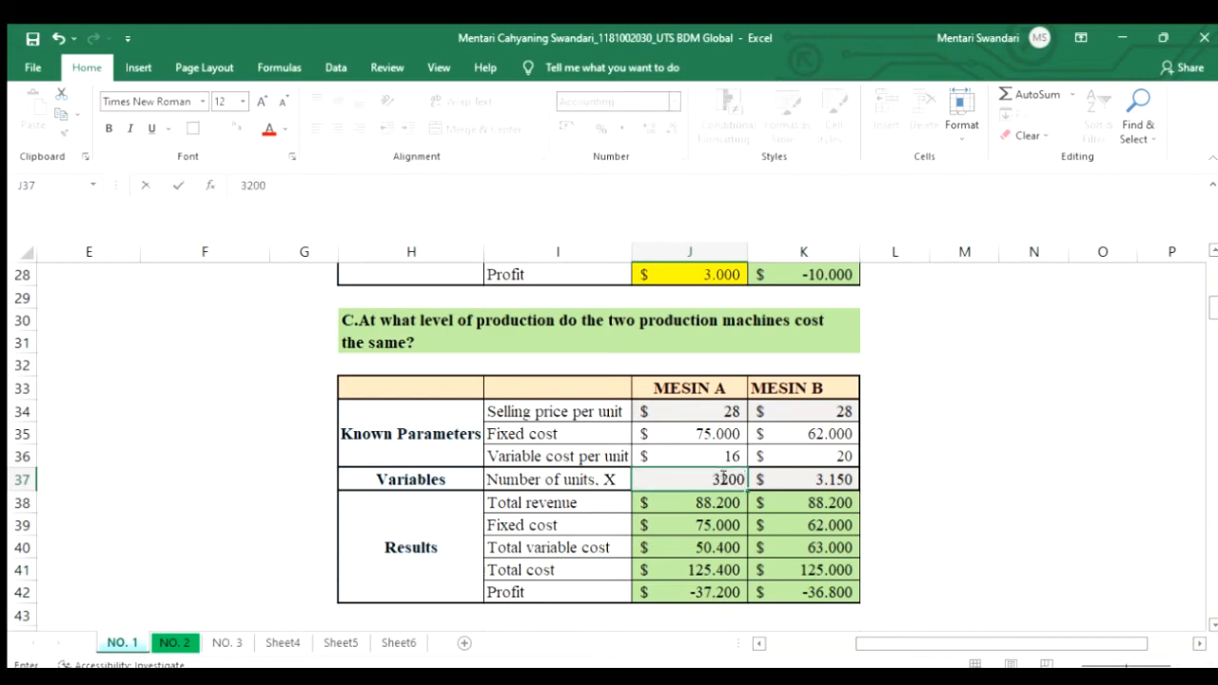
pyautogui.press('Tab')
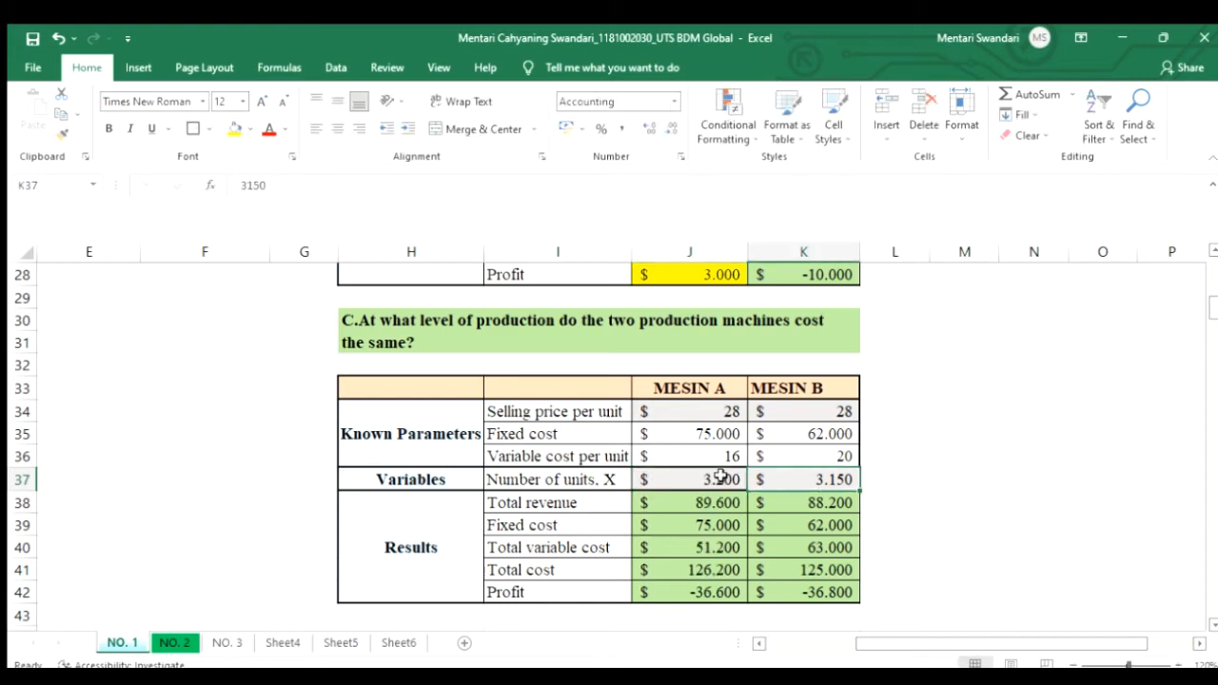
pyautogui.write('3200')
pyautogui.press('Return')
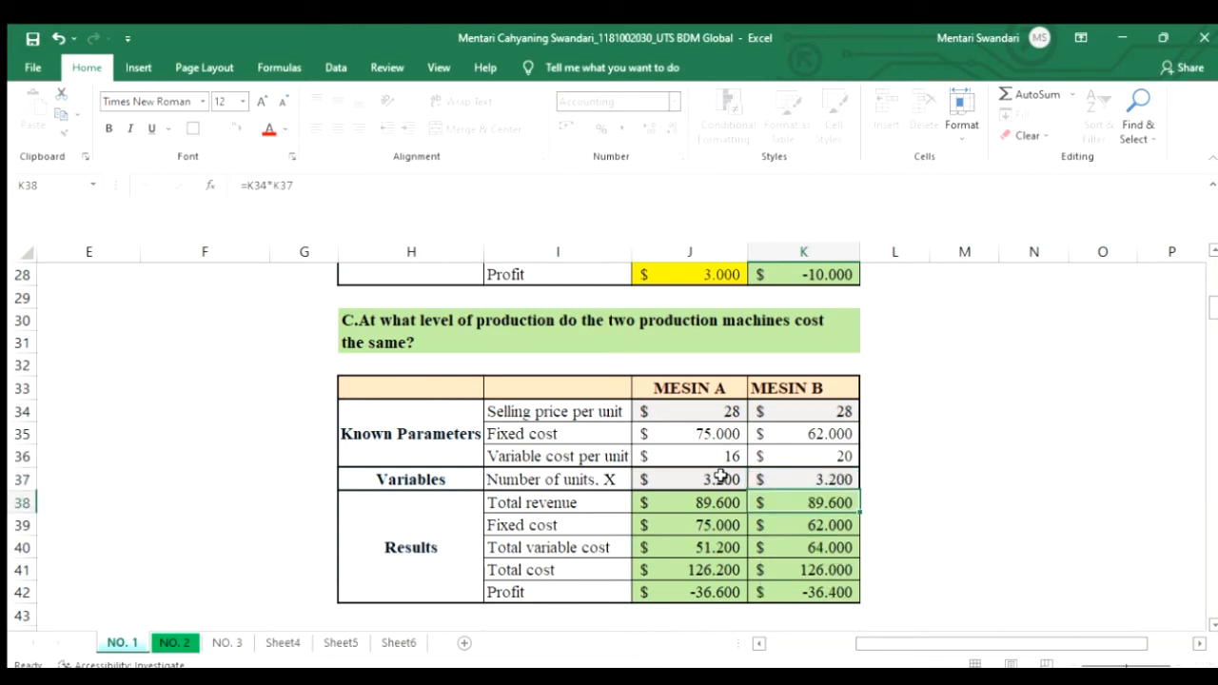
pyautogui.press('Down')
pyautogui.press('Down')
pyautogui.press('Down')
pyautogui.press('Left')
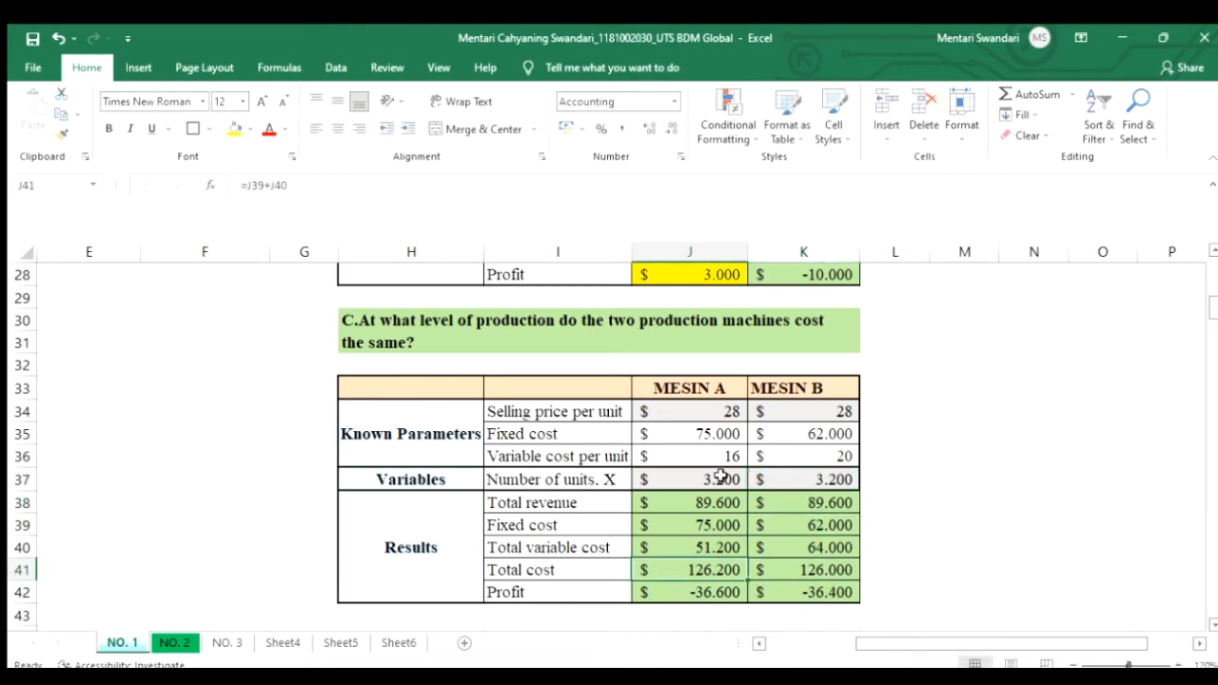
pyautogui.press('Right')
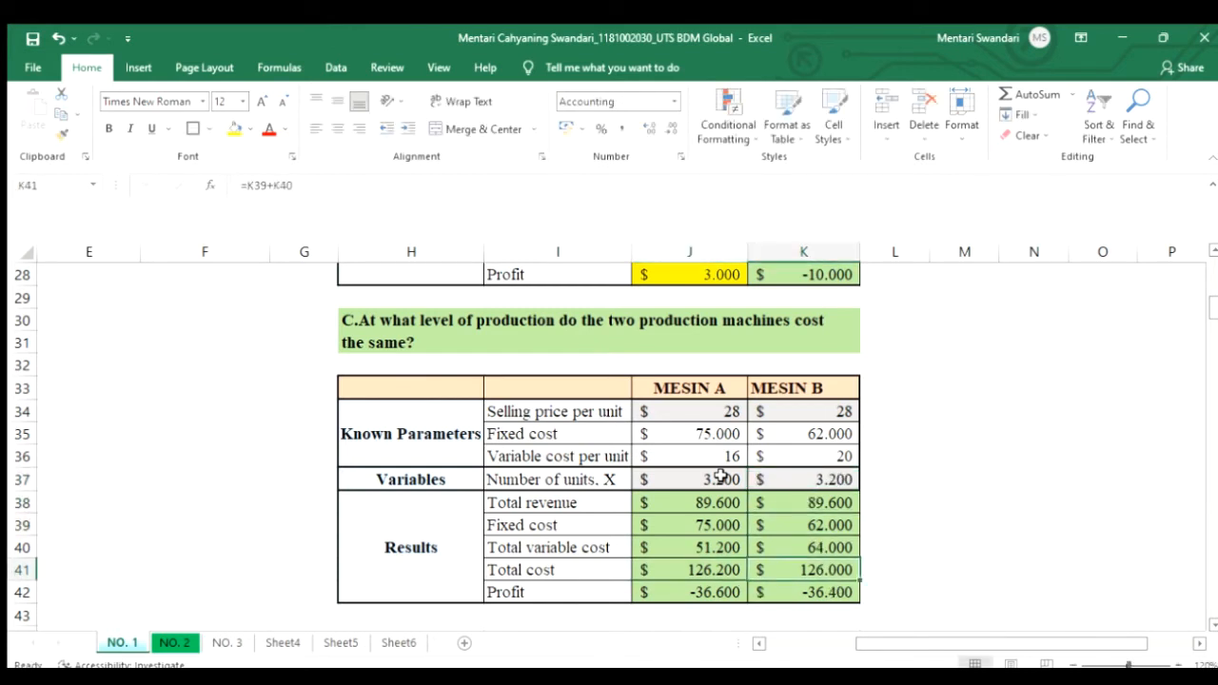
# Set the number of units to 3250 for both machines in J37 and K37
pyautogui.click(720, 478)
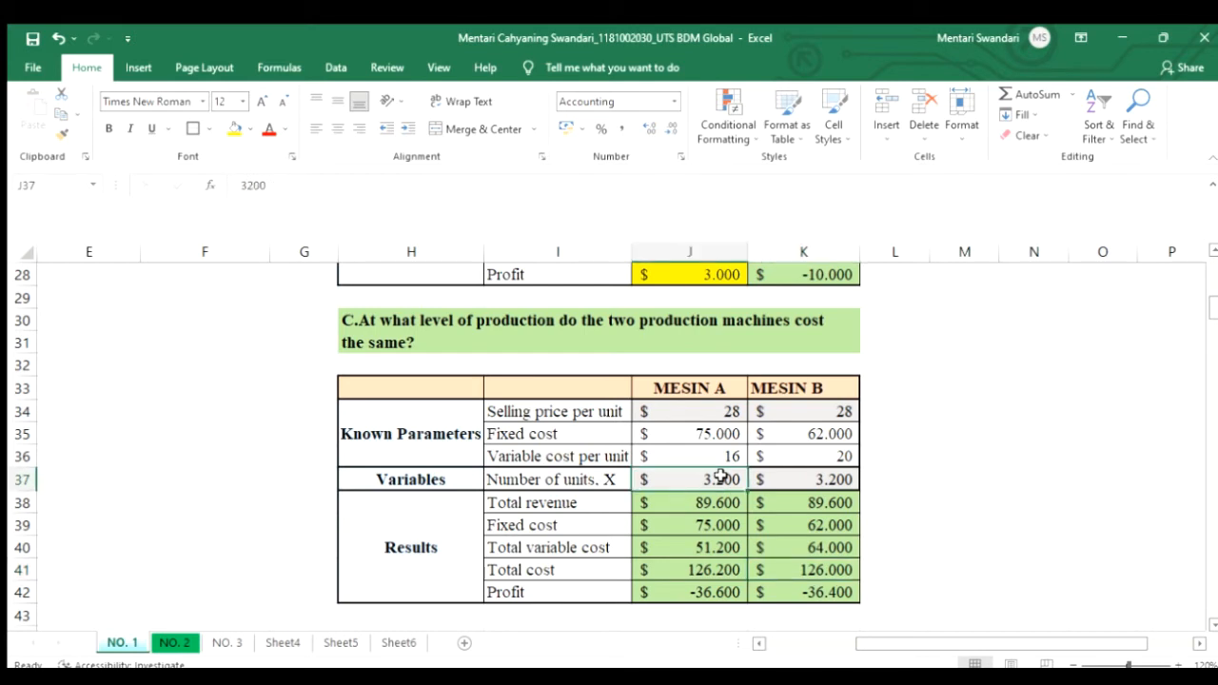
pyautogui.write('2')
pyautogui.write('2')
pyautogui.write('50')
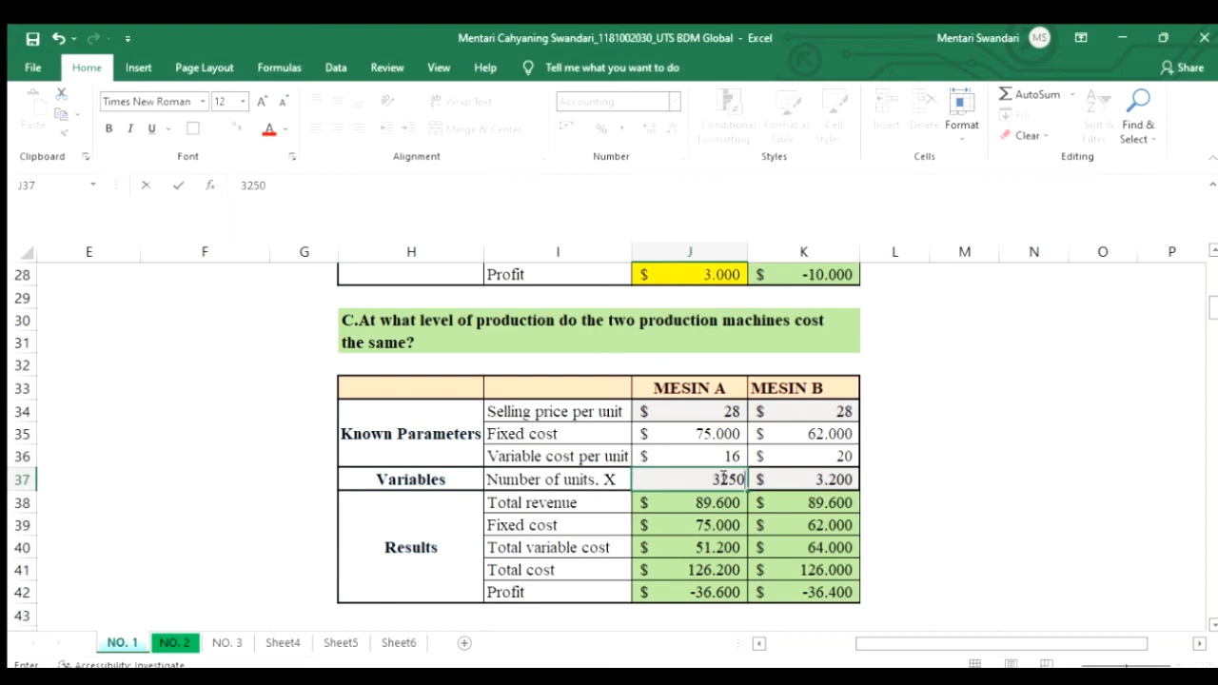
pyautogui.press('Tab')
pyautogui.press('F2')
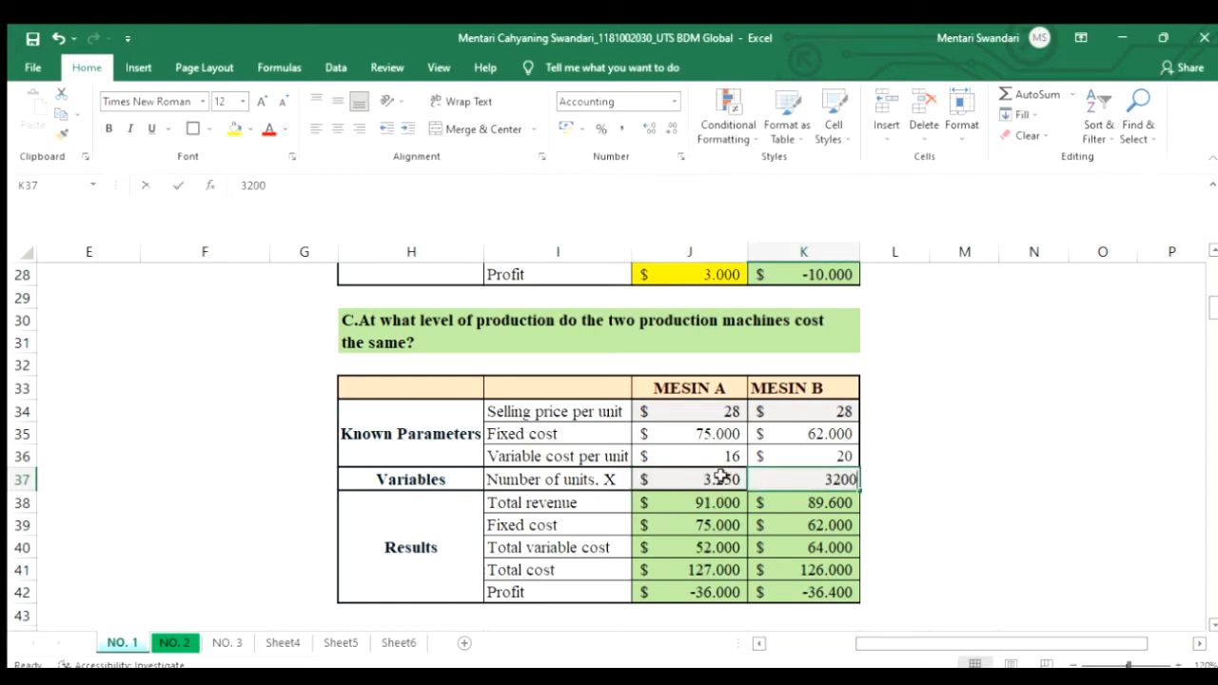
pyautogui.press('BackSpace')
pyautogui.press('BackSpace')
pyautogui.write('50')
pyautogui.press('Return')
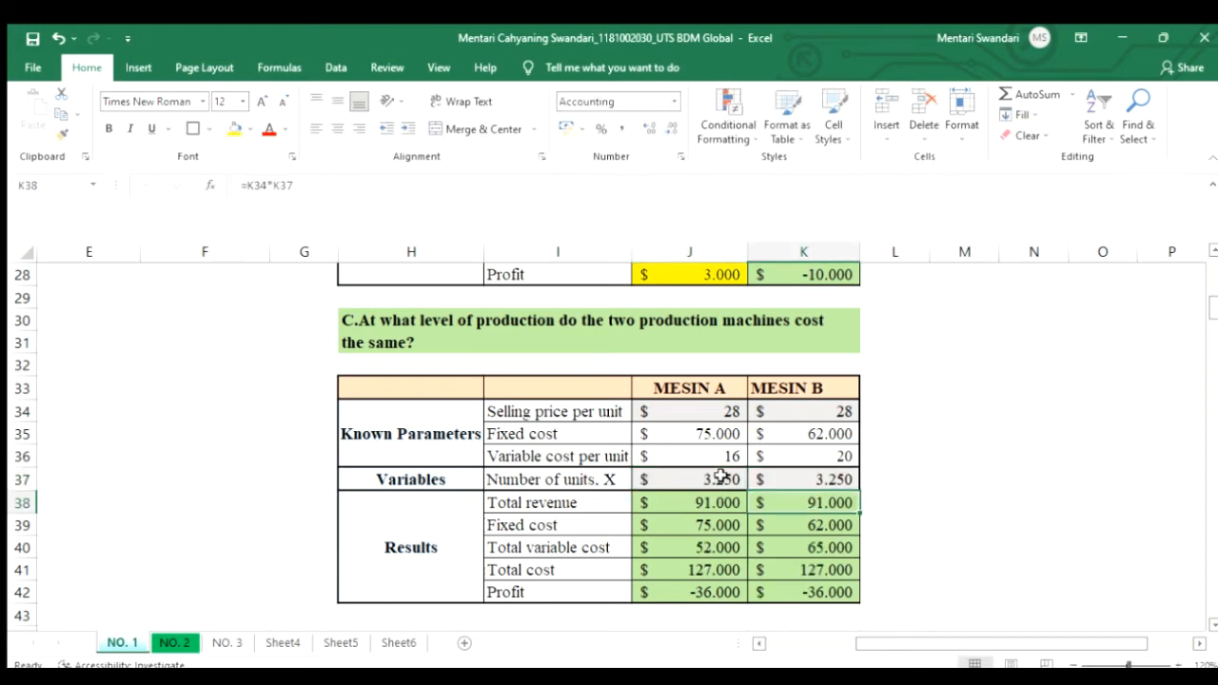
# Highlight the Total cost row of question C's table, I41:K41, with yellow fill
pyautogui.press('Down')
pyautogui.press('Down')
pyautogui.press('Down')
pyautogui.press('Left')
pyautogui.press('Left')
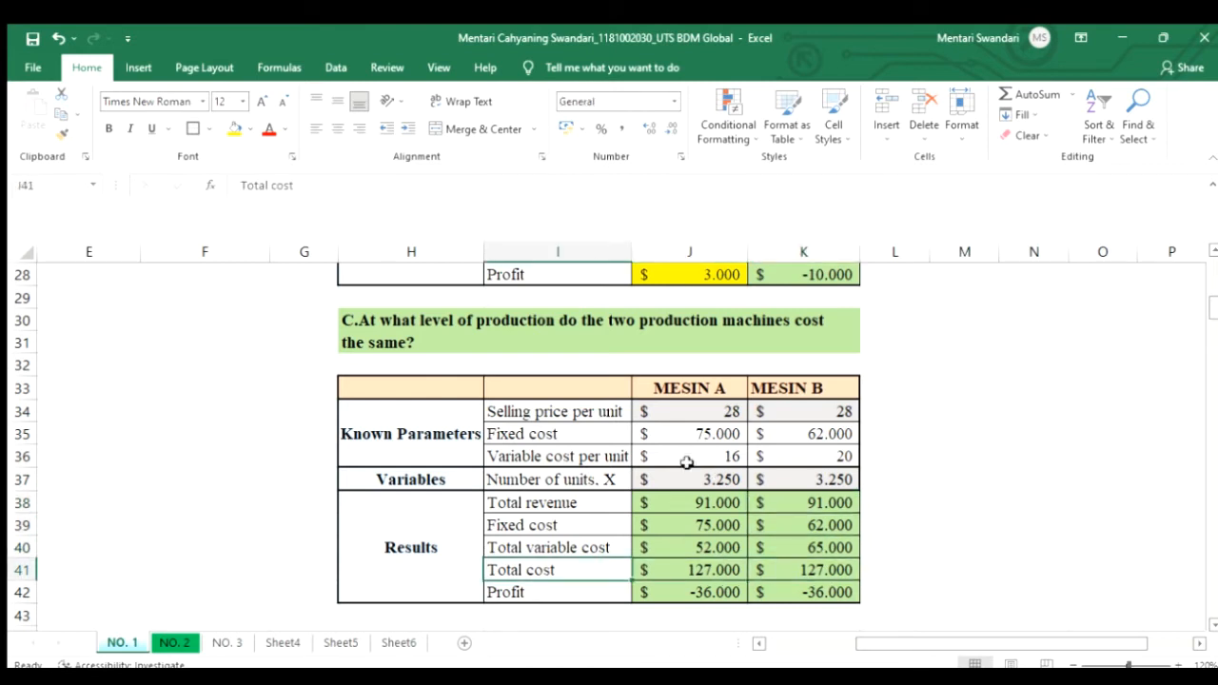
pyautogui.moveTo(559, 568); pyautogui.dragTo(833, 570)
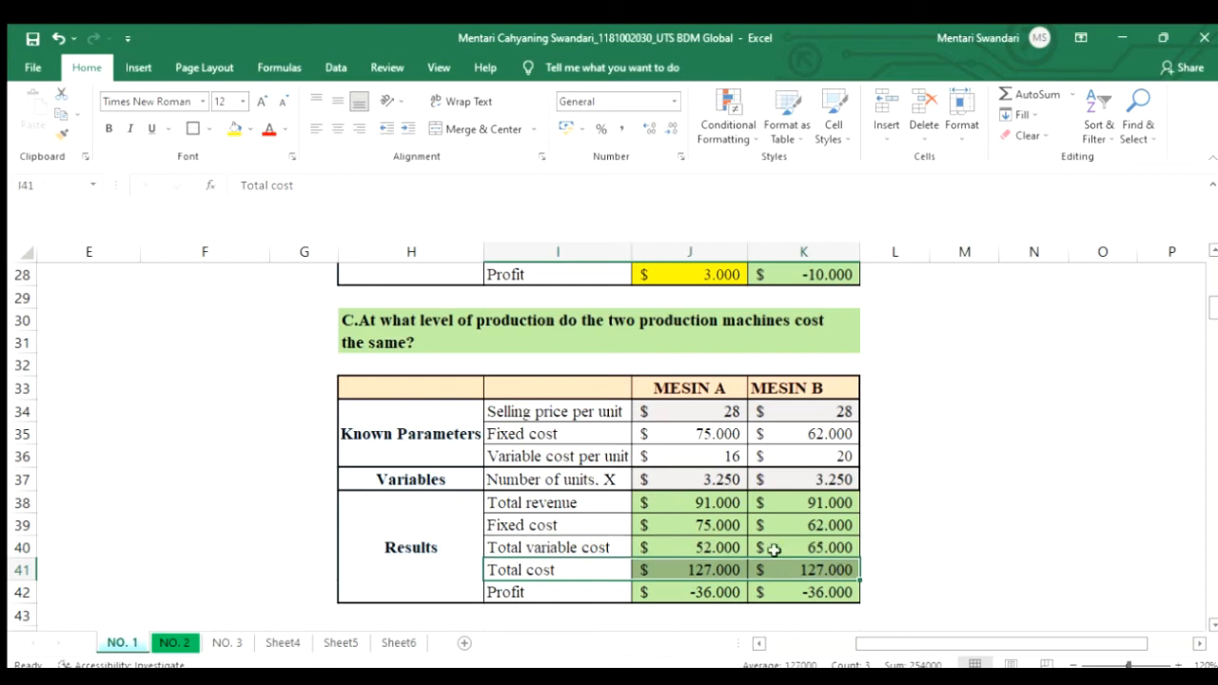
pyautogui.click(234, 128)
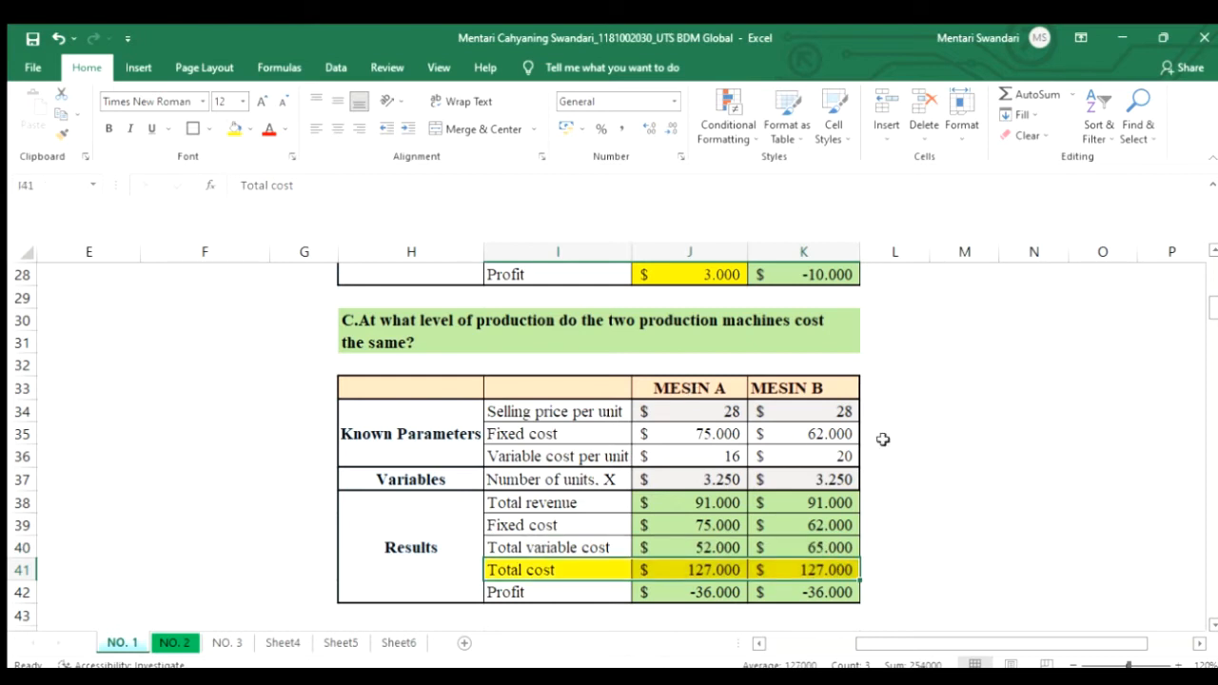
pyautogui.click(972, 458)
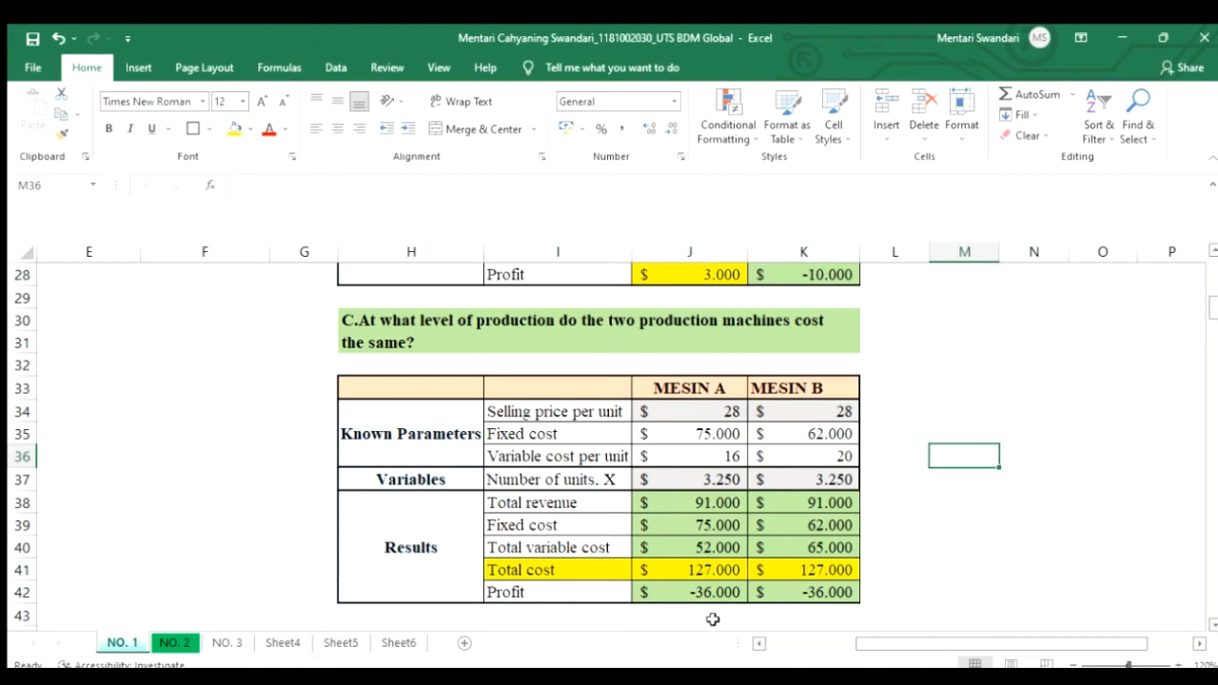
# Check both machines' total costs in J41 and K41 against their numbers of units in J37 and K37
pyautogui.click(683, 572)
pyautogui.click(788, 570)
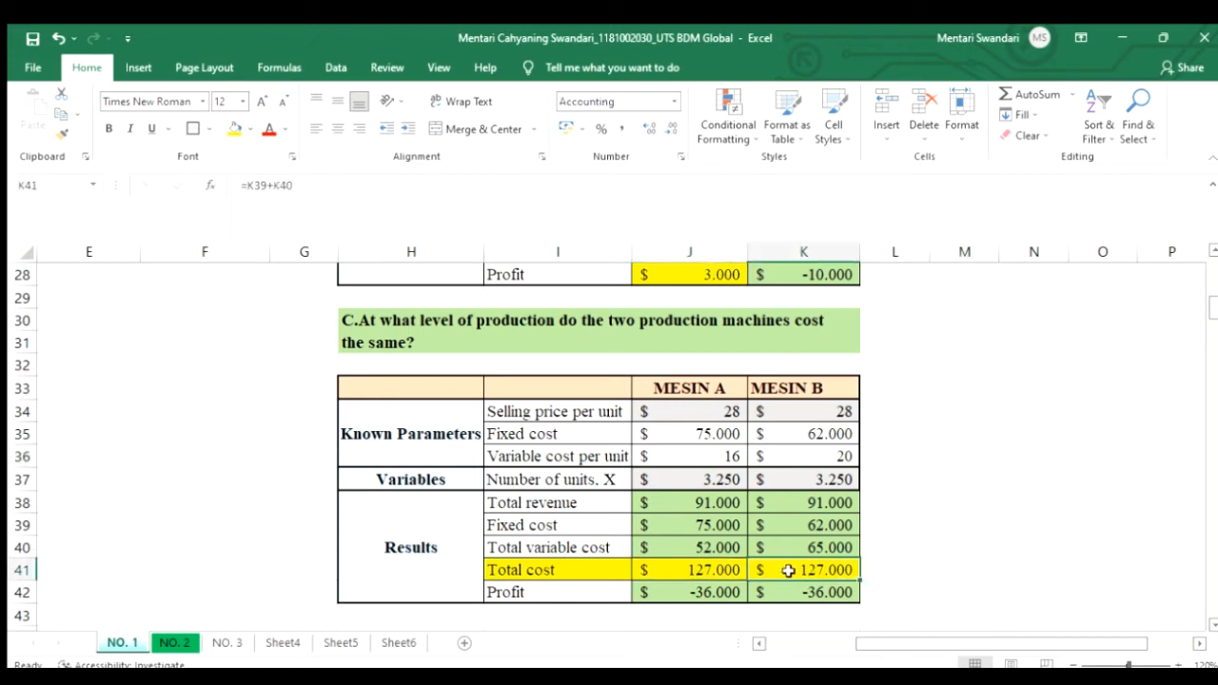
pyautogui.click(690, 480)
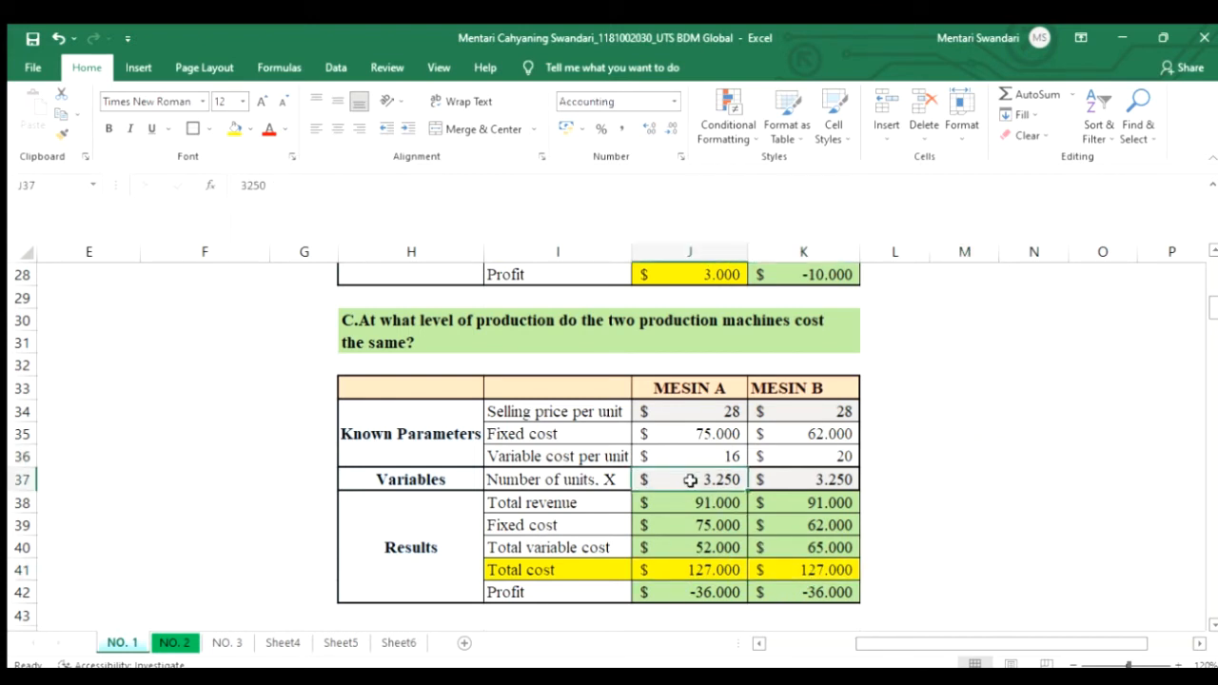
pyautogui.click(794, 481)
pyautogui.click(698, 487)
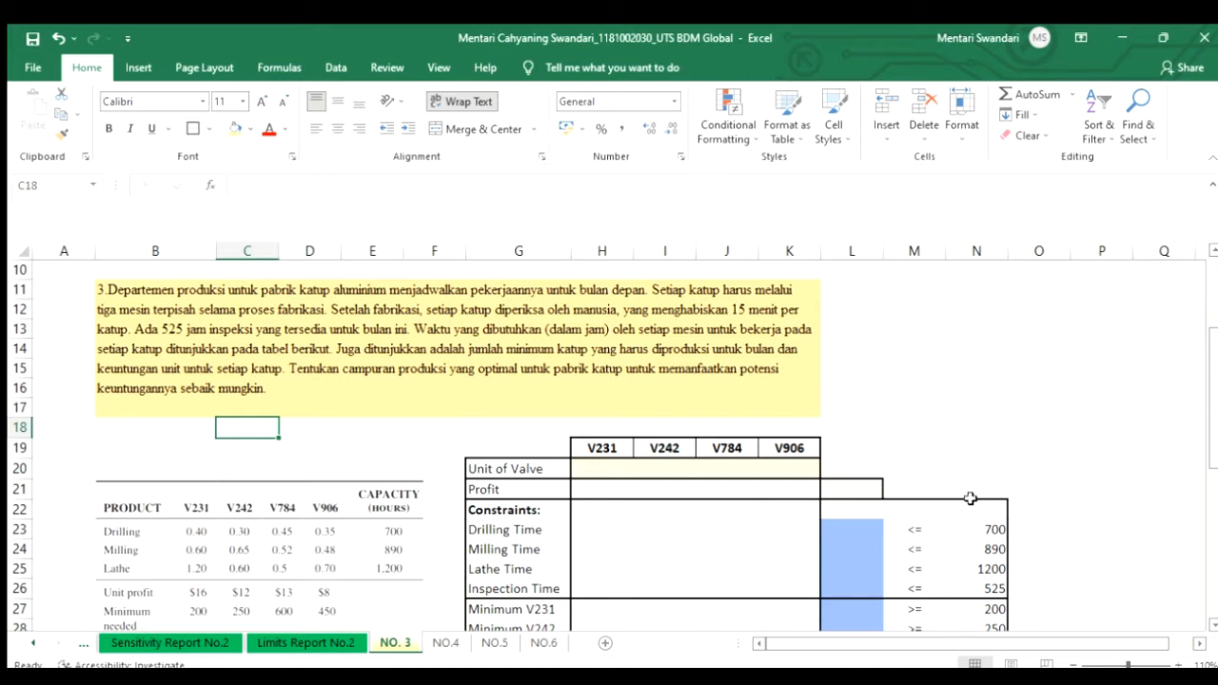
# Read problem 3 on sheet NO. 3 and examine its product data picture and the empty Unit of Valve and Profit rows
pyautogui.click(339, 356)
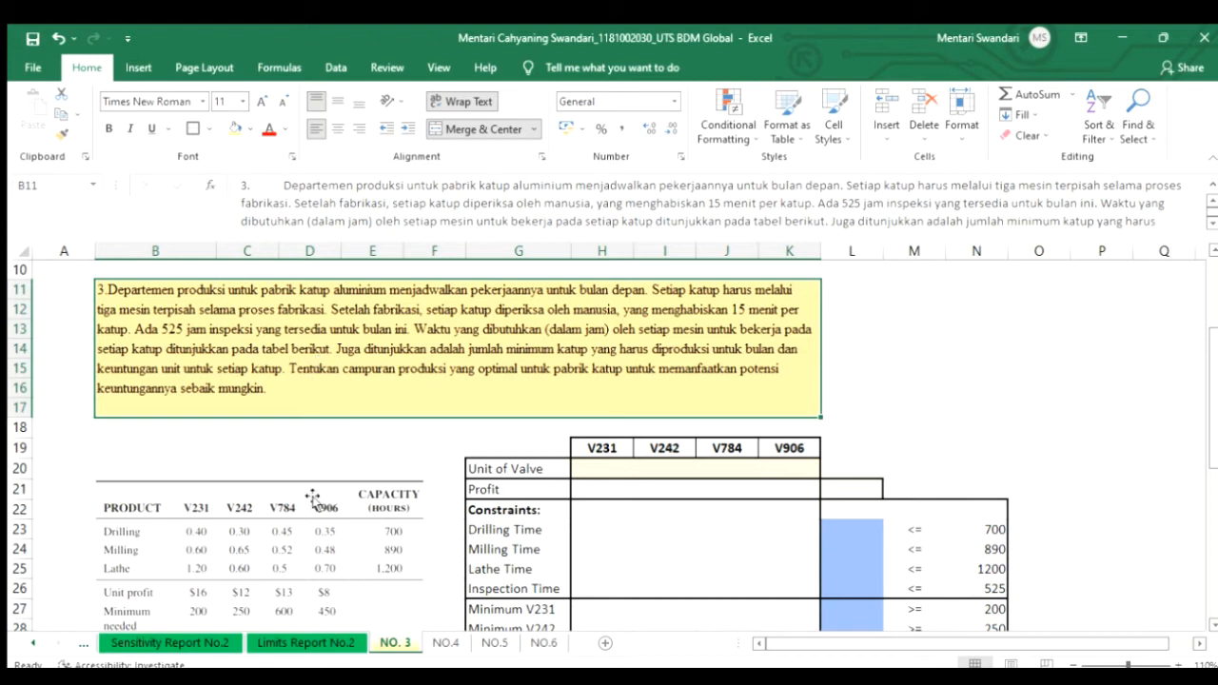
pyautogui.click(309, 533)
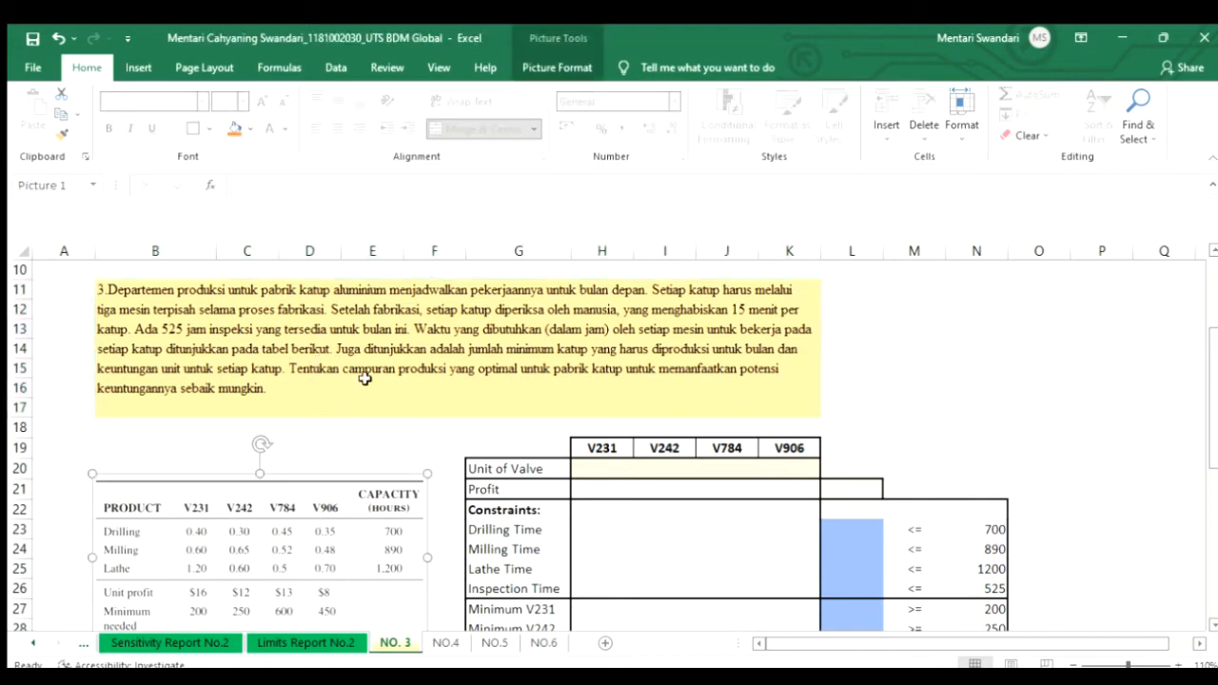
pyautogui.scroll(-1, 369, 371)
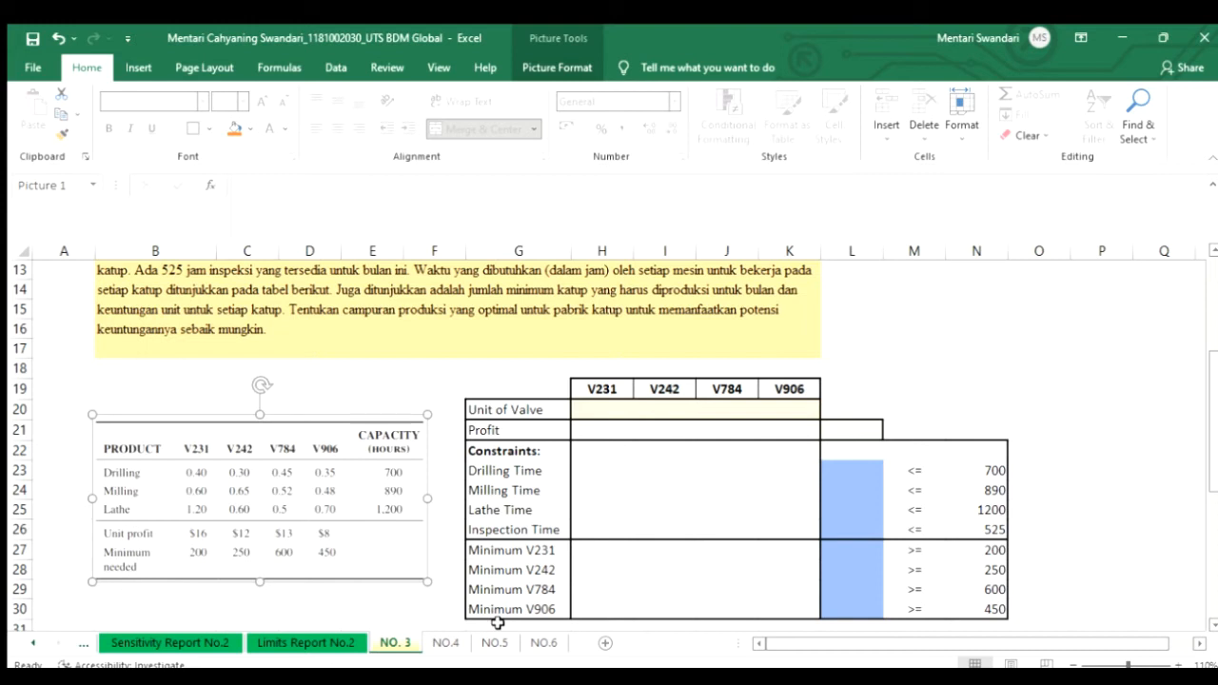
pyautogui.moveTo(608, 411); pyautogui.dragTo(768, 420)
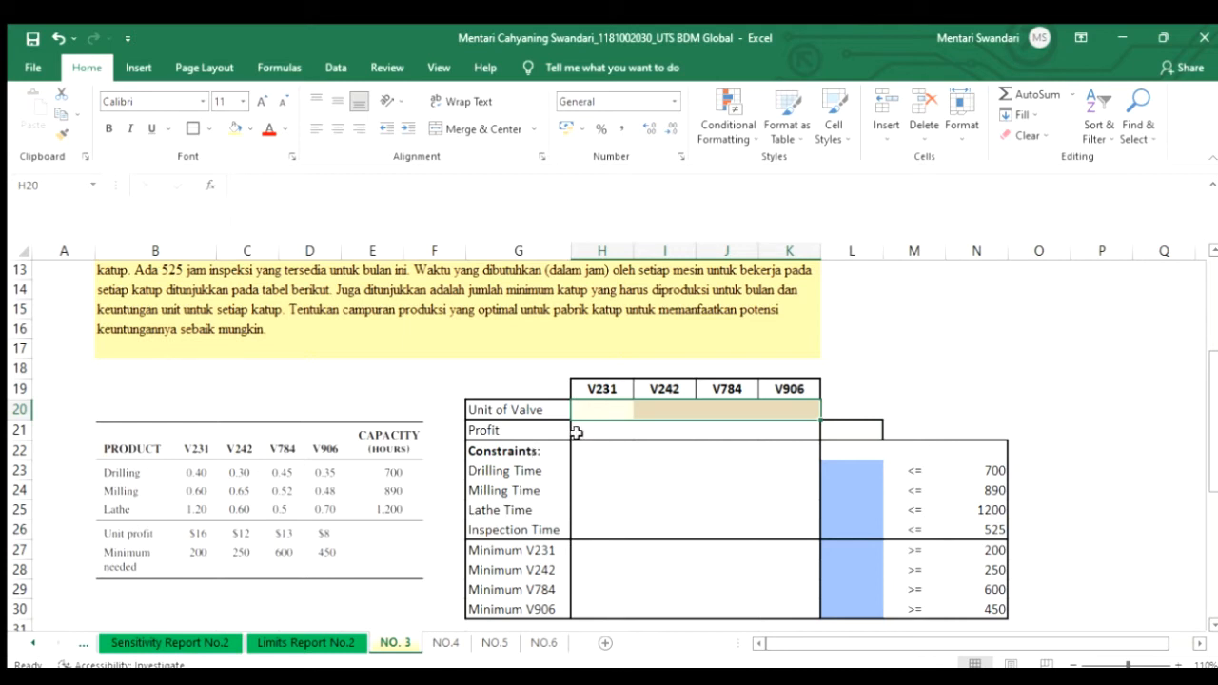
pyautogui.click(578, 432)
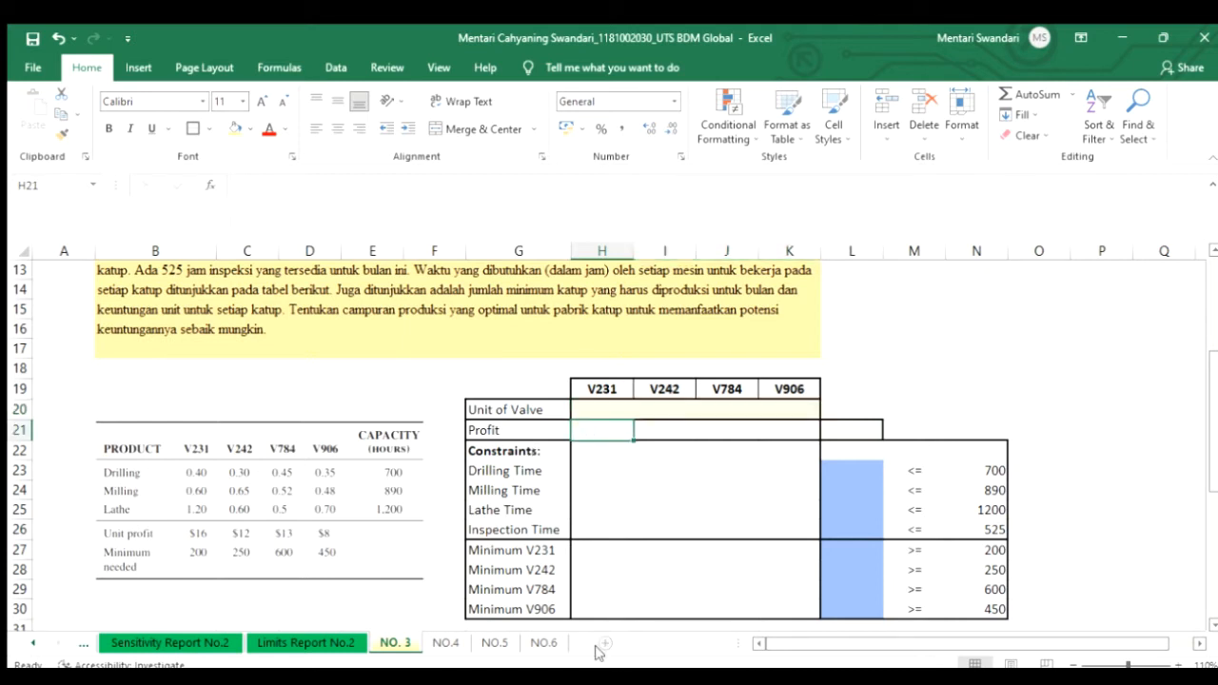
pyautogui.scroll(2, 348, 567)
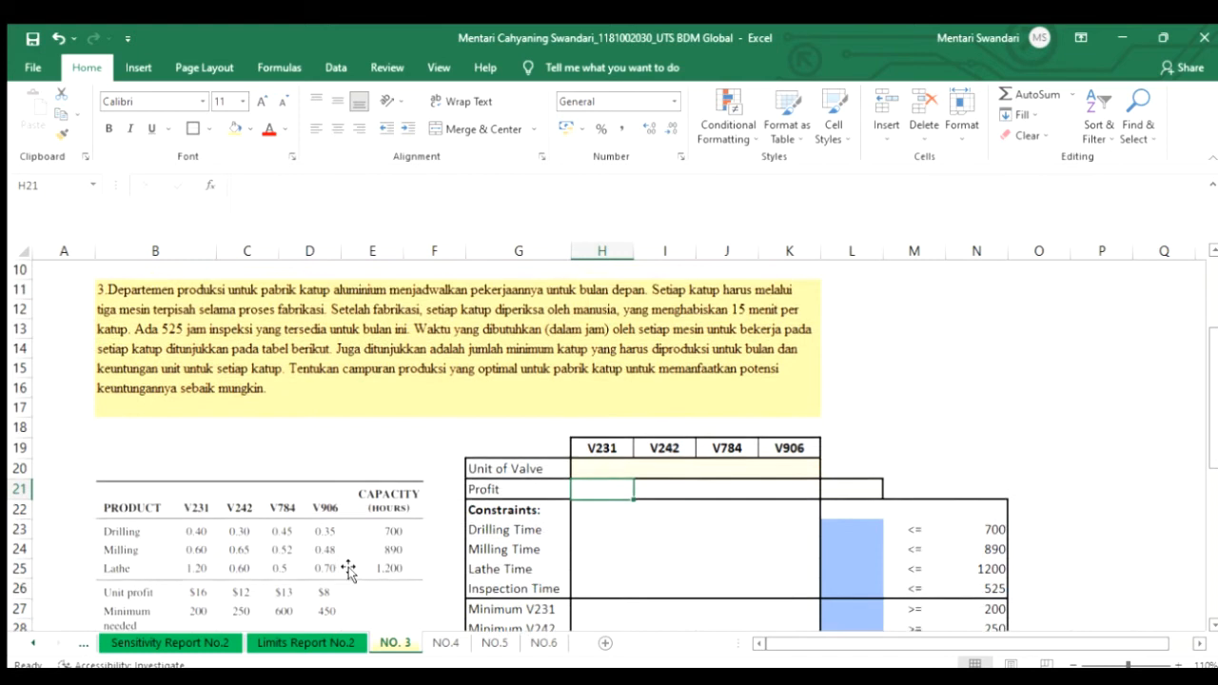
pyautogui.scroll(-2, 348, 567)
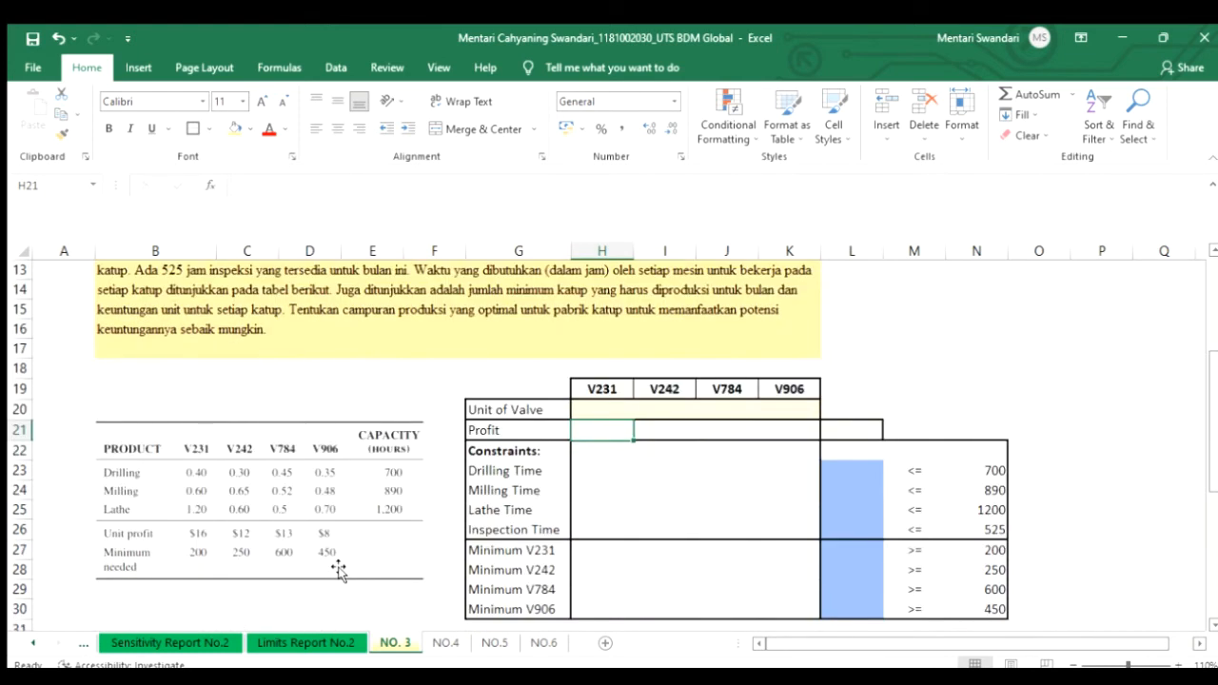
# Enter the unit profits 16, 12, 13 and 8 for V231, V242, V784 and V906 in H21:K21
pyautogui.click(115, 541)
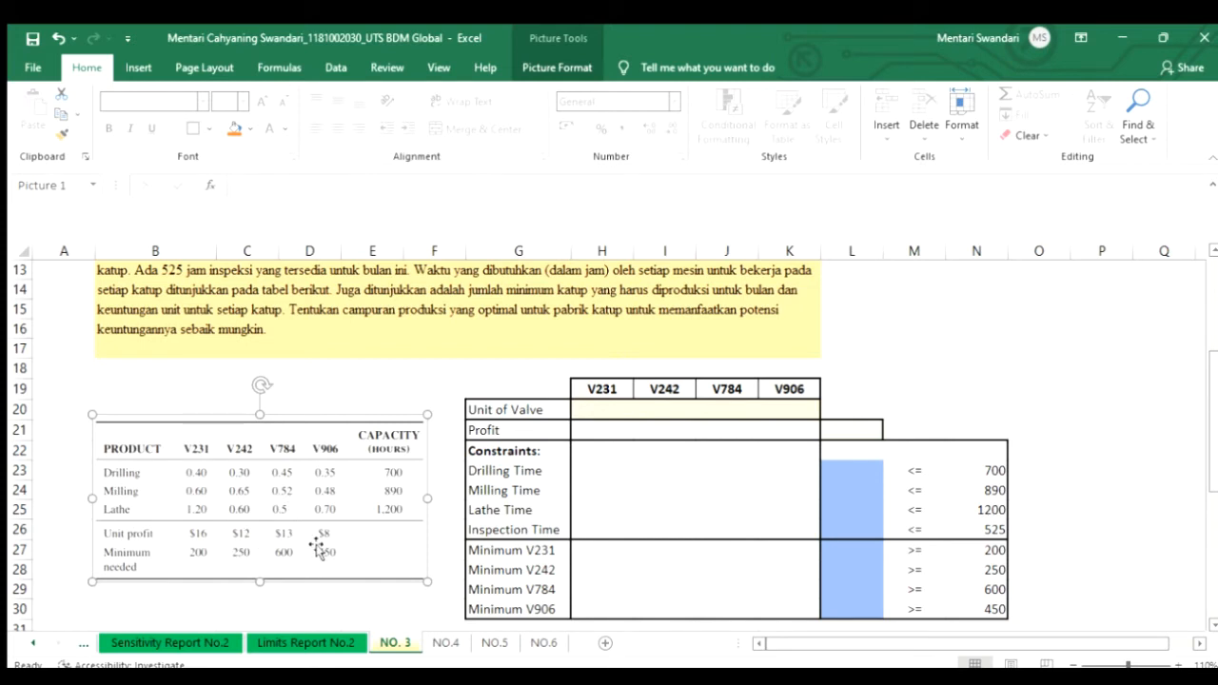
pyautogui.click(599, 431)
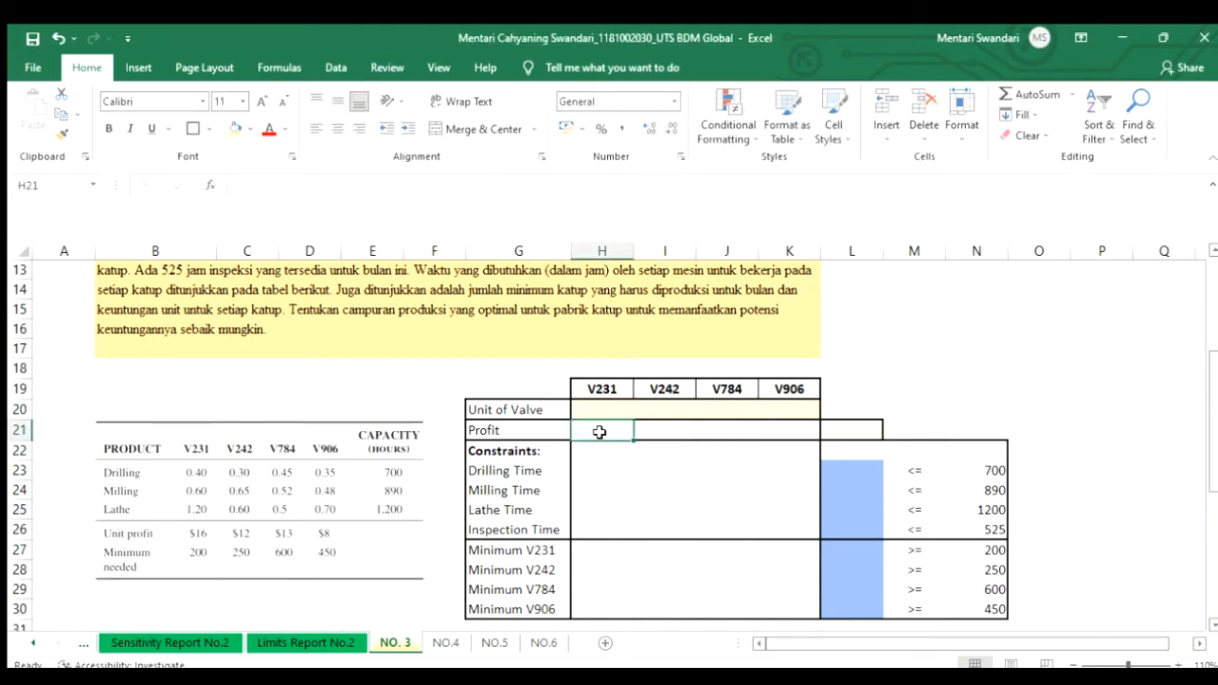
pyautogui.write('16')
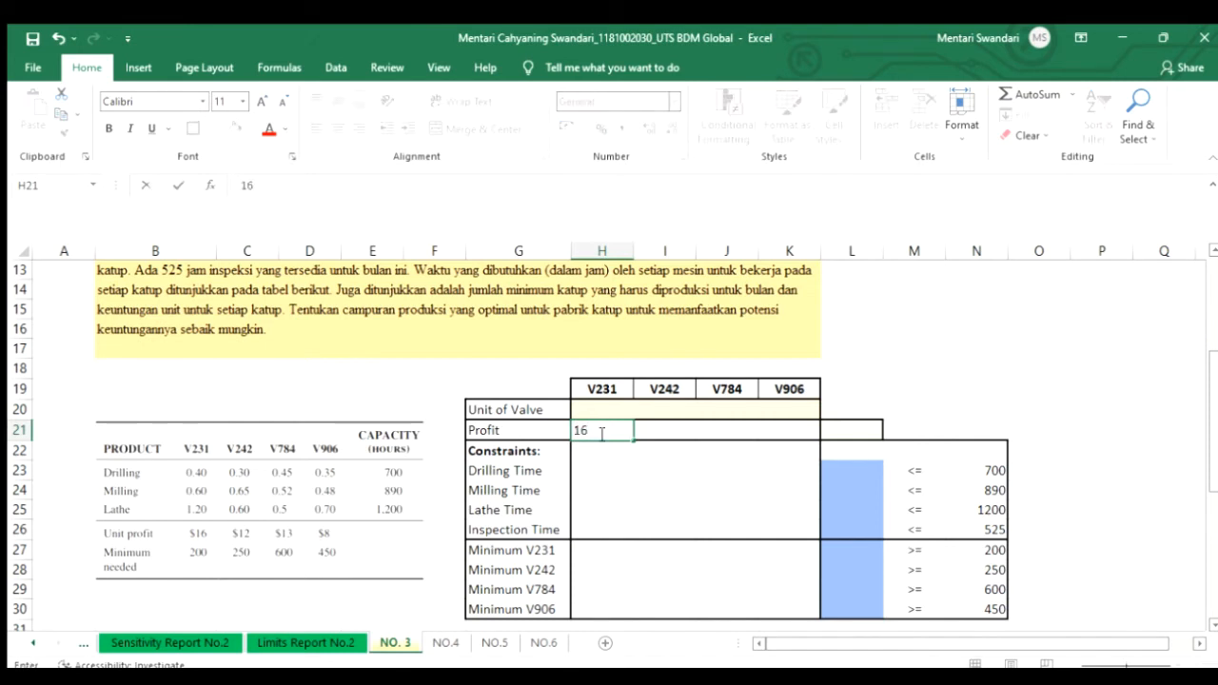
pyautogui.press('Tab')
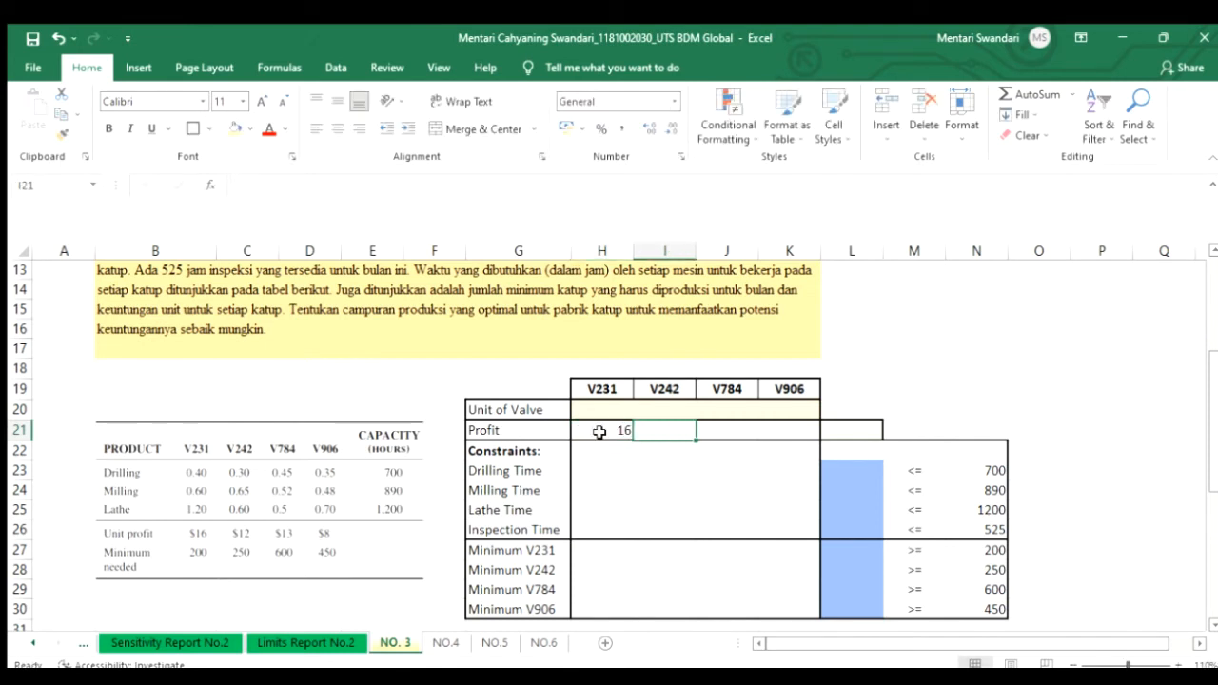
pyautogui.write('12')
pyautogui.press('Tab')
pyautogui.write('13')
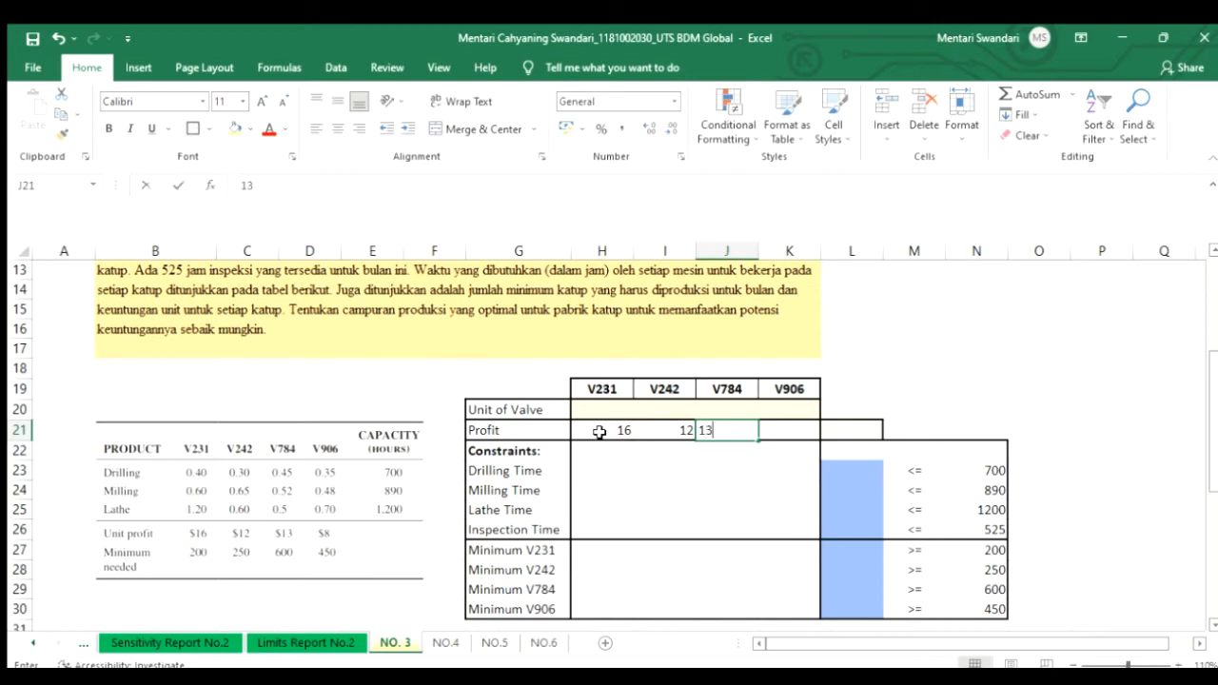
pyautogui.press('Tab')
pyautogui.write('8')
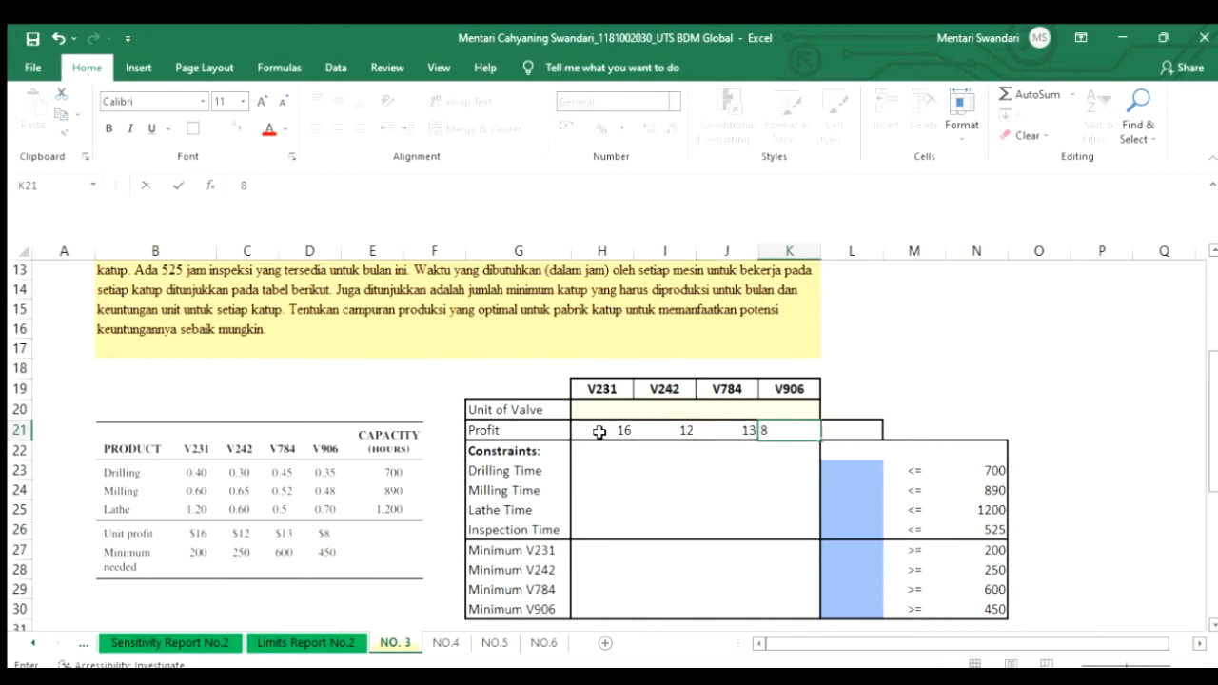
pyautogui.press('Tab')
# Format the profits in H21:K21 as dollar accounting values without decimals
pyautogui.moveTo(599, 430); pyautogui.dragTo(786, 428)
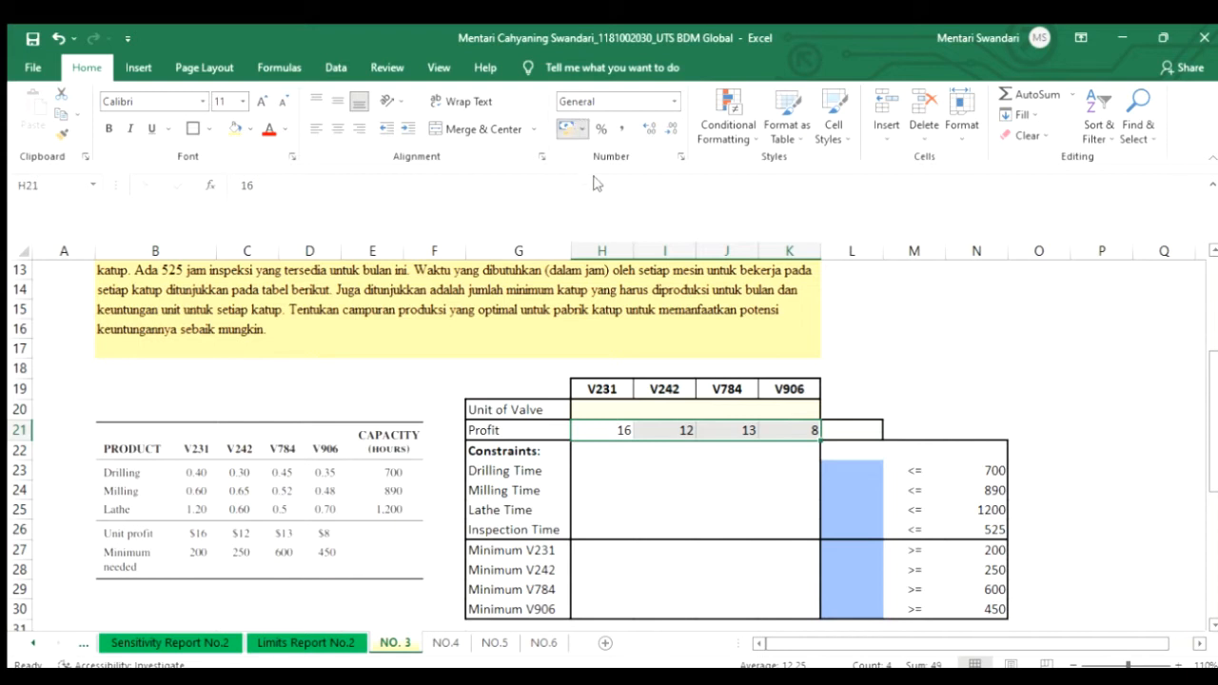
pyautogui.click(566, 129)
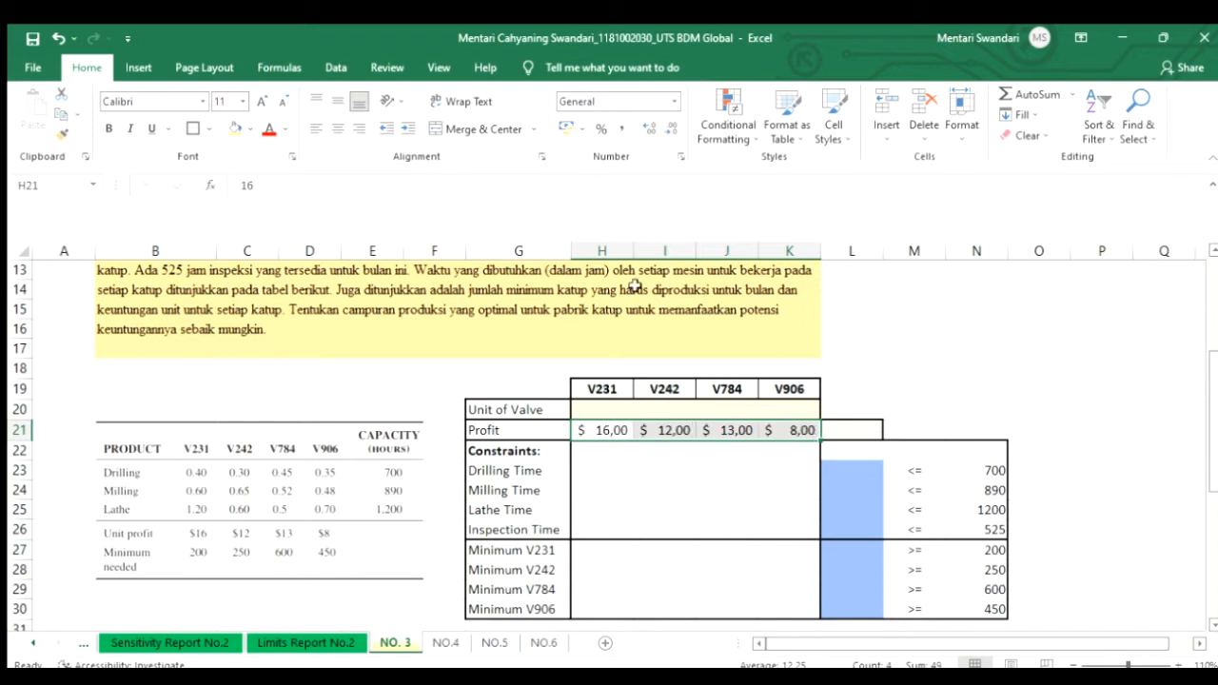
pyautogui.click(671, 128)
pyautogui.click(671, 129)
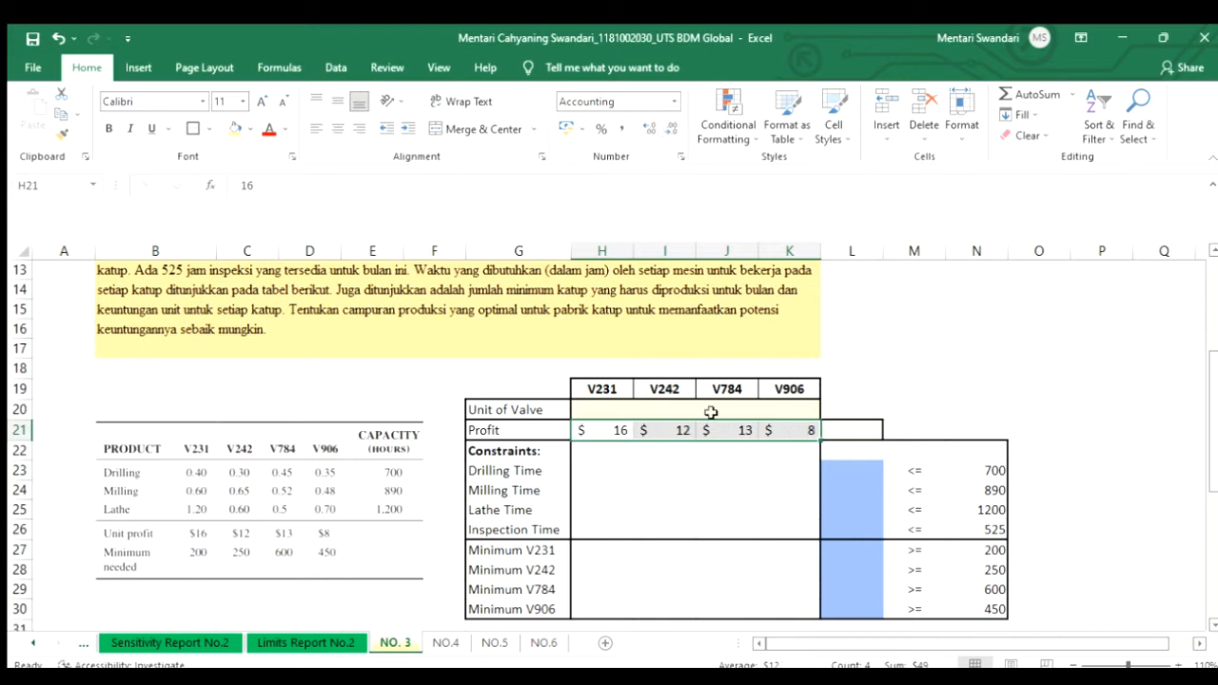
# Enter the drilling times 0,40; 0,30; 0,45 and 0,35 for V231, V242, V784 and V906 in H23:K23
pyautogui.scroll(-2, 711, 412)
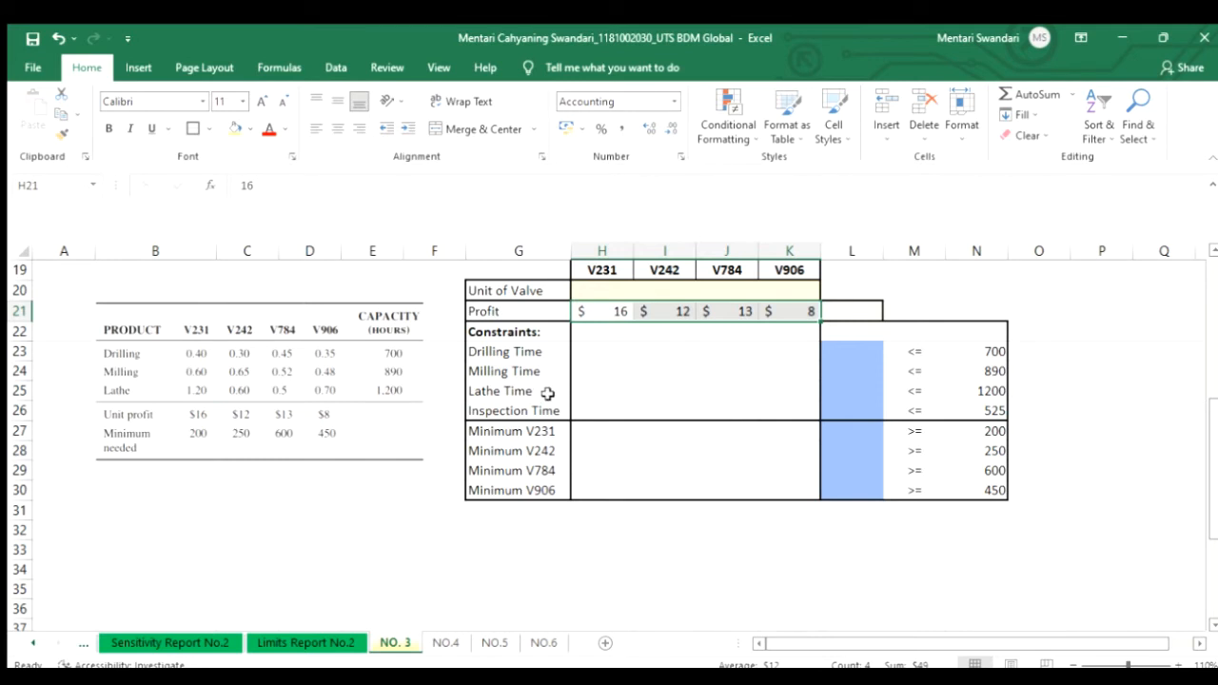
pyautogui.click(228, 386)
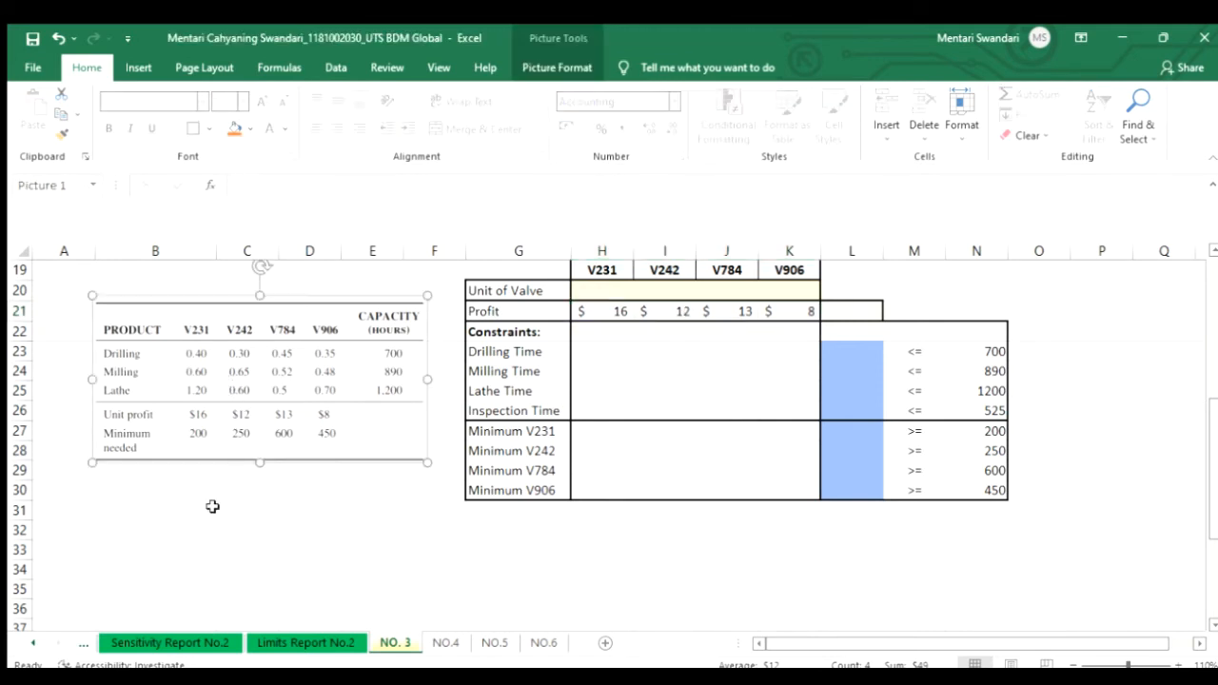
pyautogui.click(579, 353)
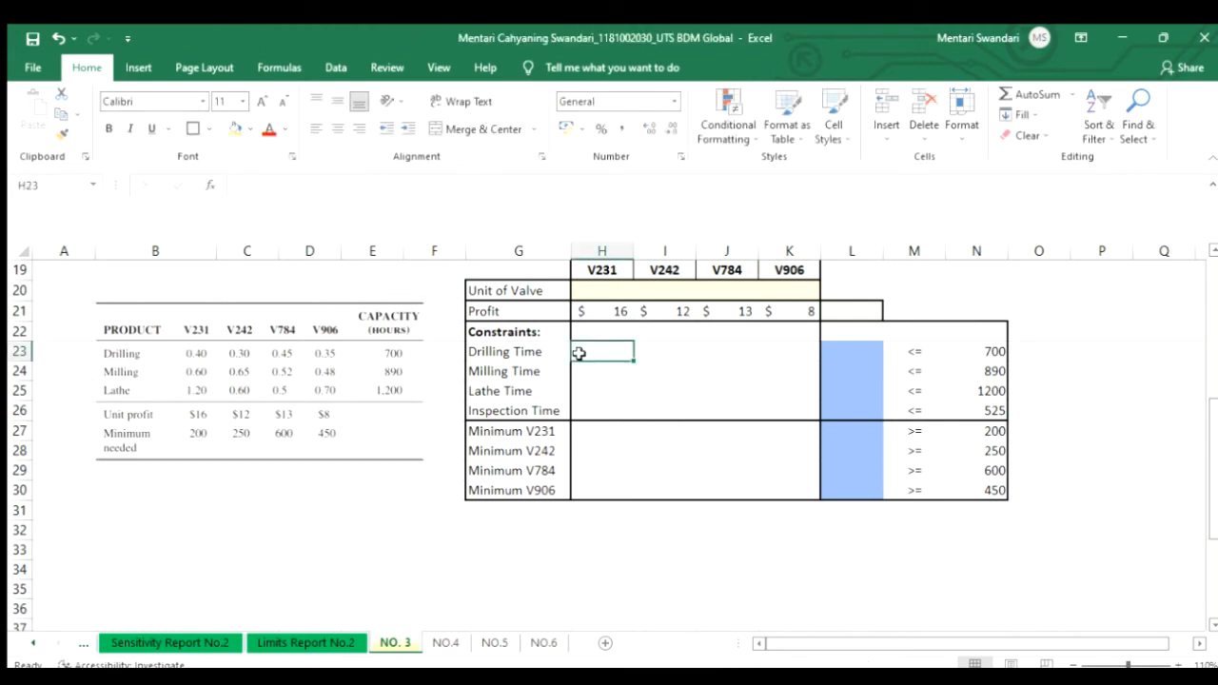
pyautogui.write('0,')
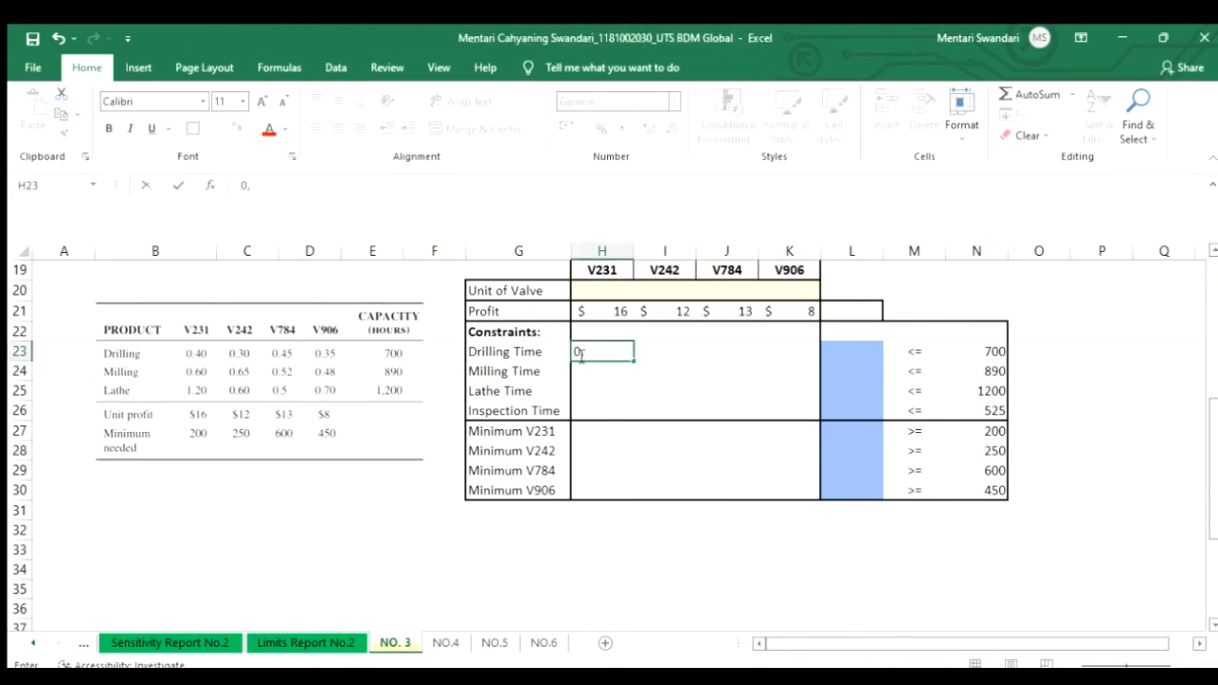
pyautogui.write('40')
pyautogui.press('Tab')
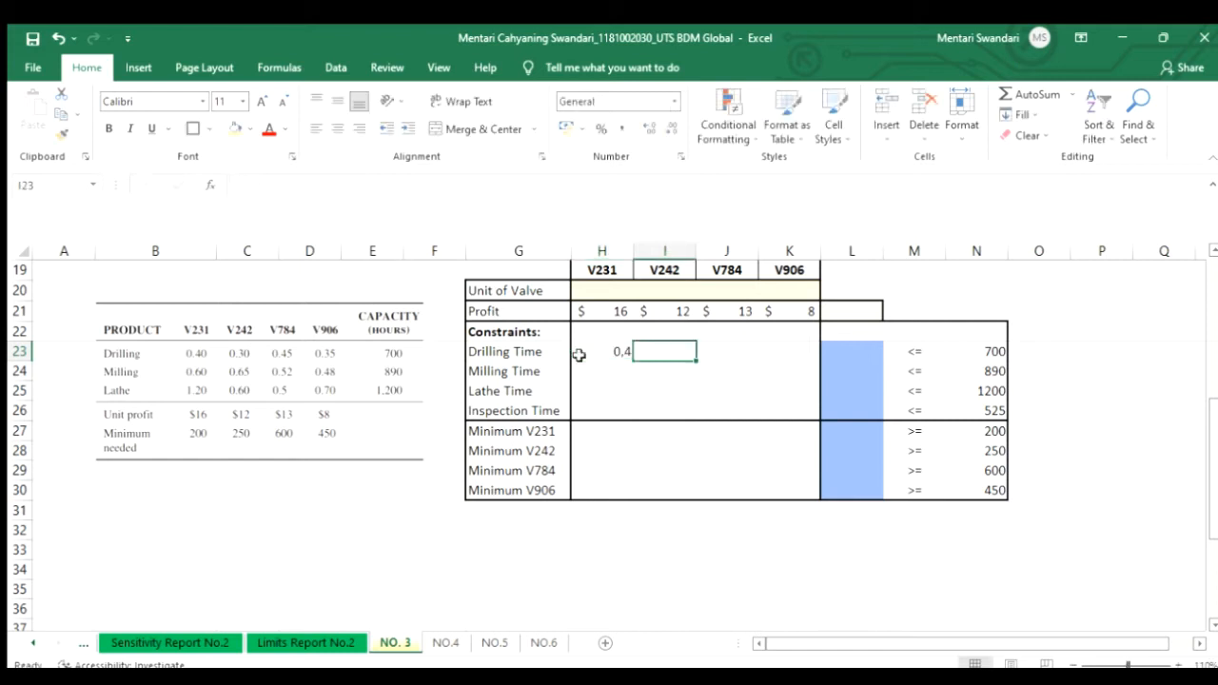
pyautogui.write('0,30')
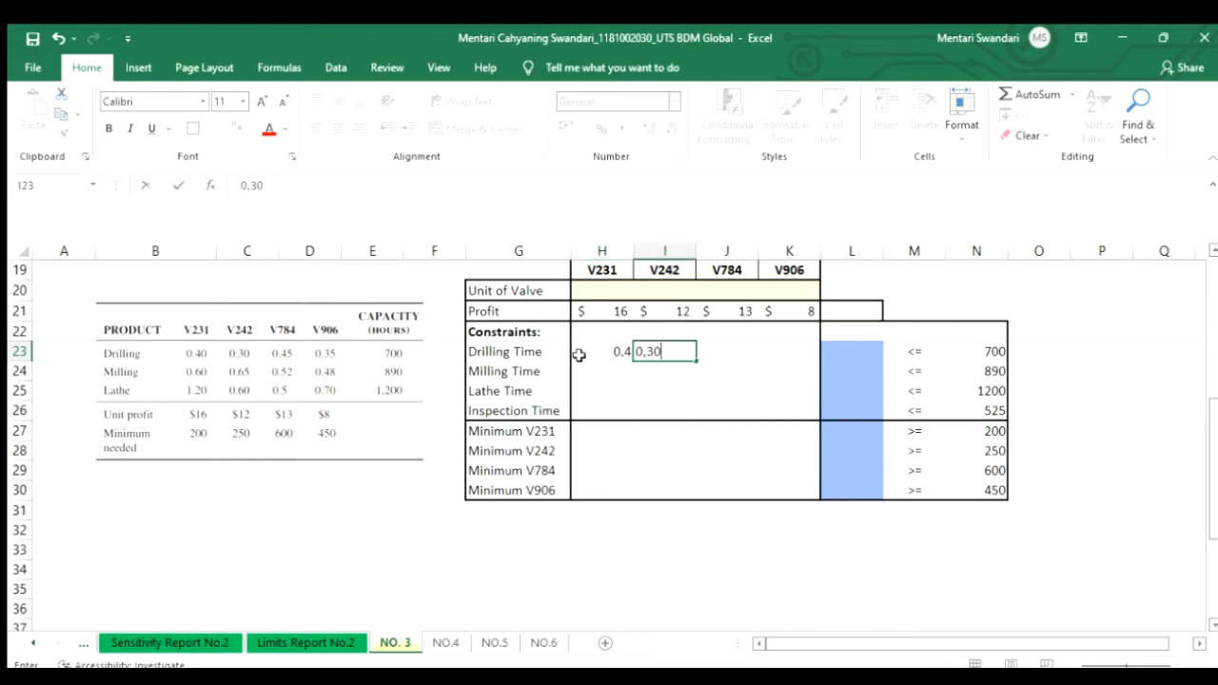
pyautogui.press('Tab')
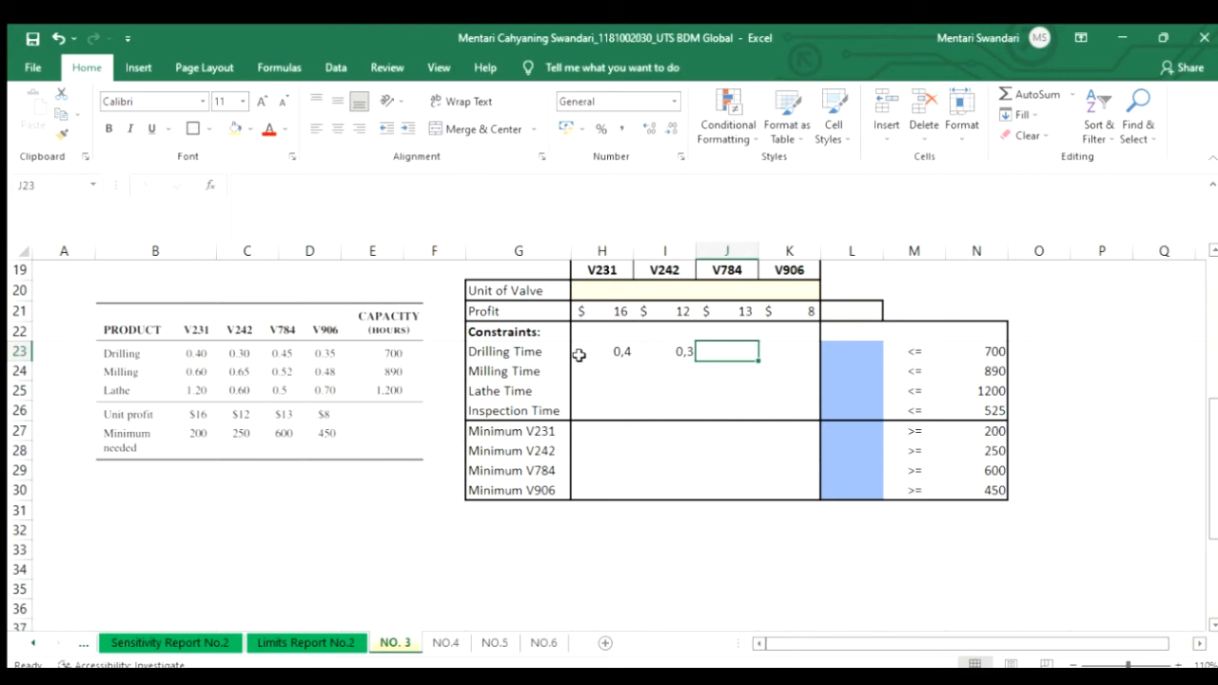
pyautogui.write('0,45')
pyautogui.press('Tab')
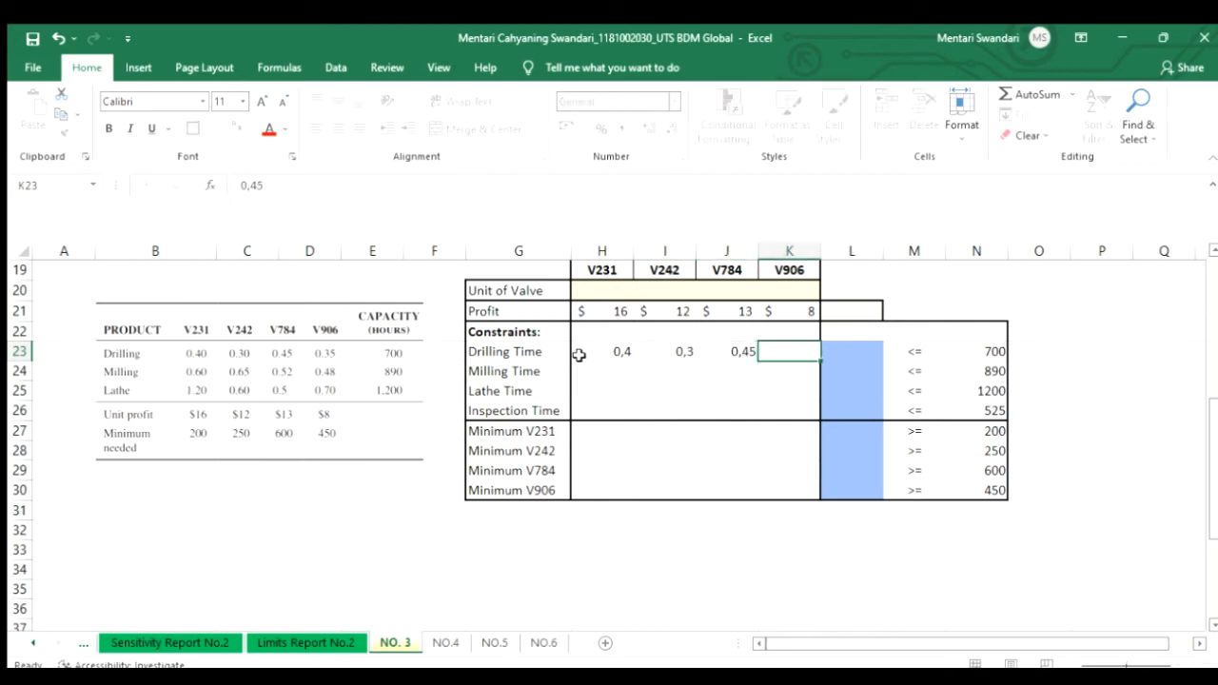
pyautogui.write('0,35')
pyautogui.press('Tab')
# Enter the milling times 0,60; 0,65; 0,52 and 0,28 for the four valves in H24:K24
pyautogui.press('Left')
pyautogui.press('Left')
pyautogui.press('Left')
pyautogui.press('Left')
pyautogui.press('Down')
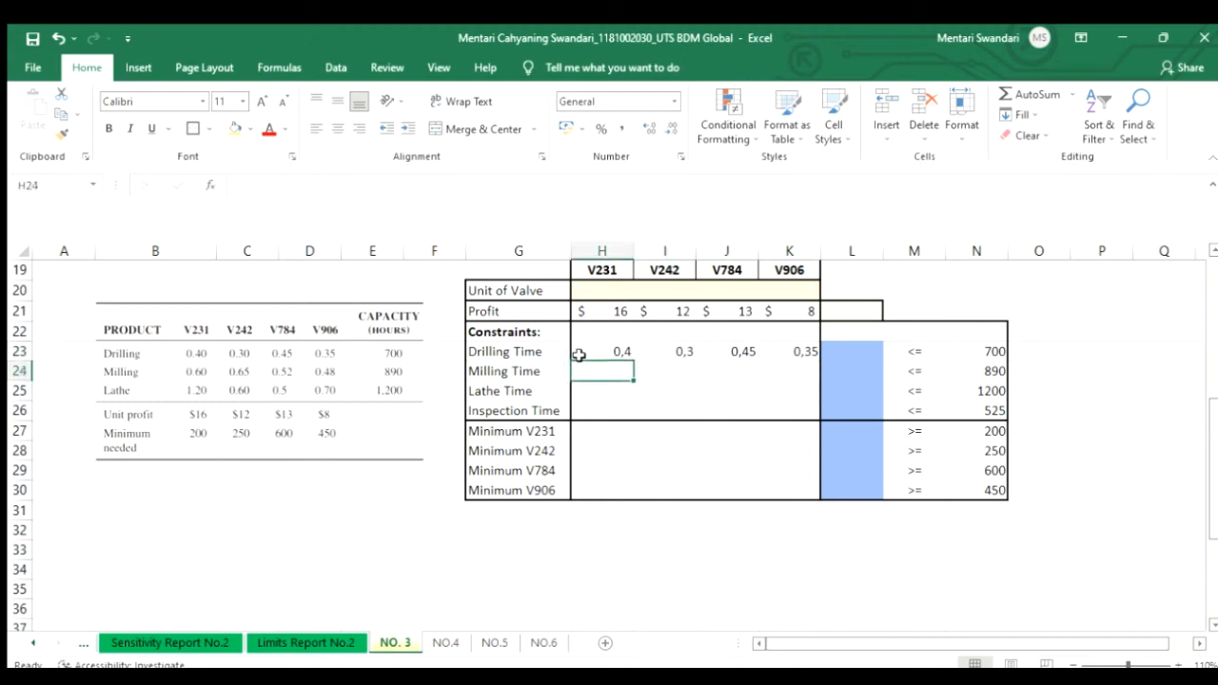
pyautogui.write('0,60')
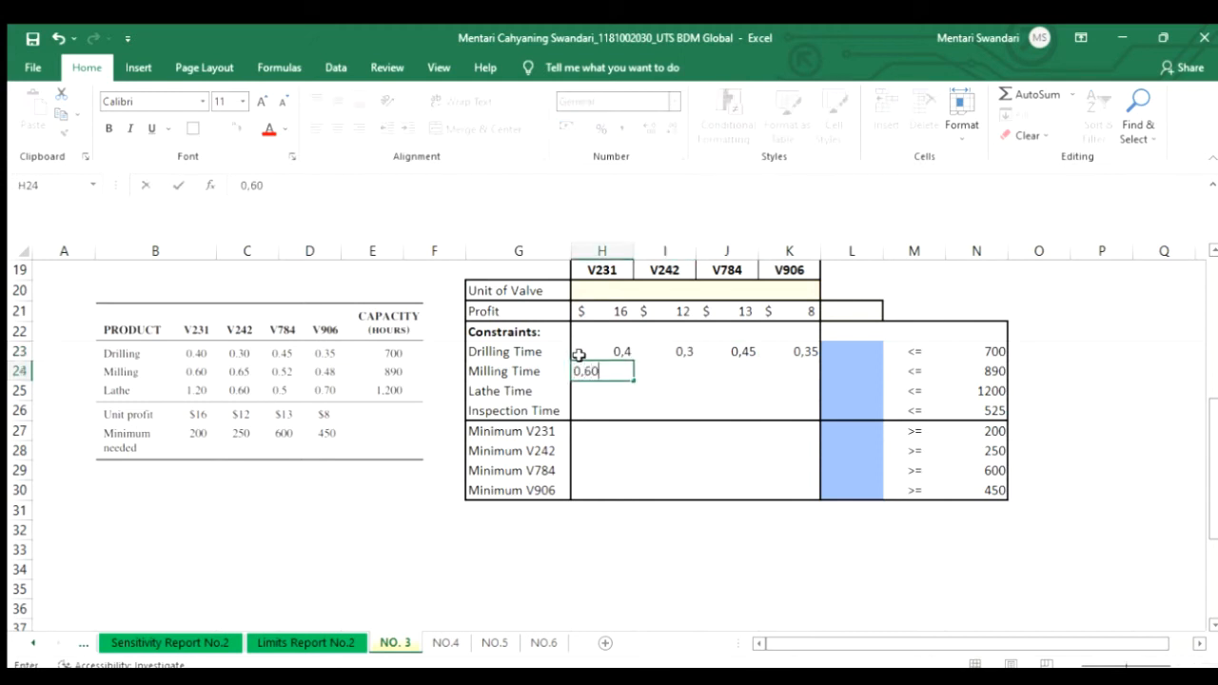
pyautogui.press('Tab')
pyautogui.write('0,')
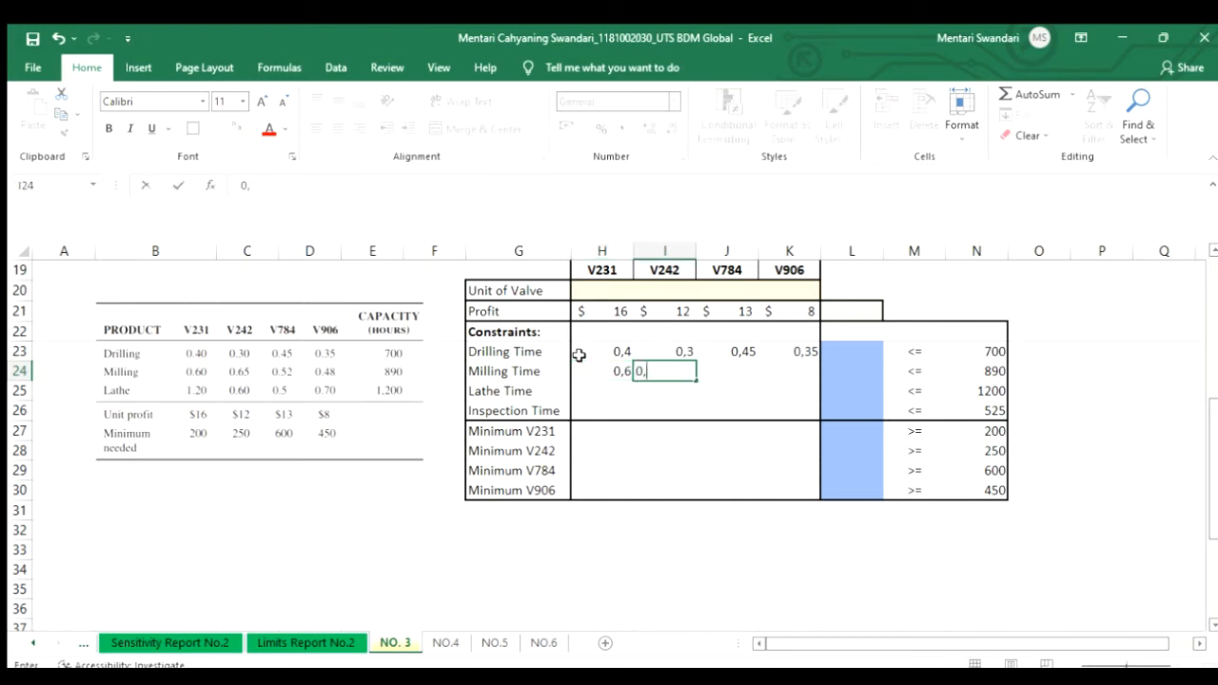
pyautogui.write('65')
pyautogui.press('Tab')
pyautogui.write('0,')
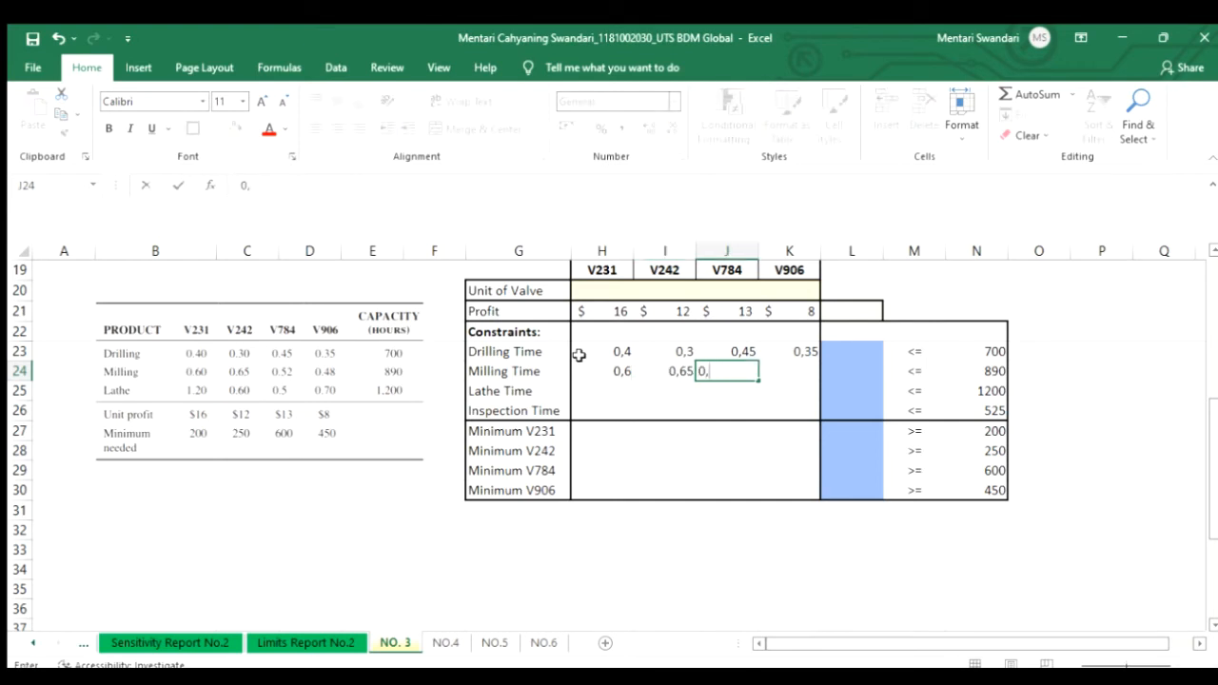
pyautogui.write('52')
pyautogui.press('Tab')
pyautogui.write('0,28')
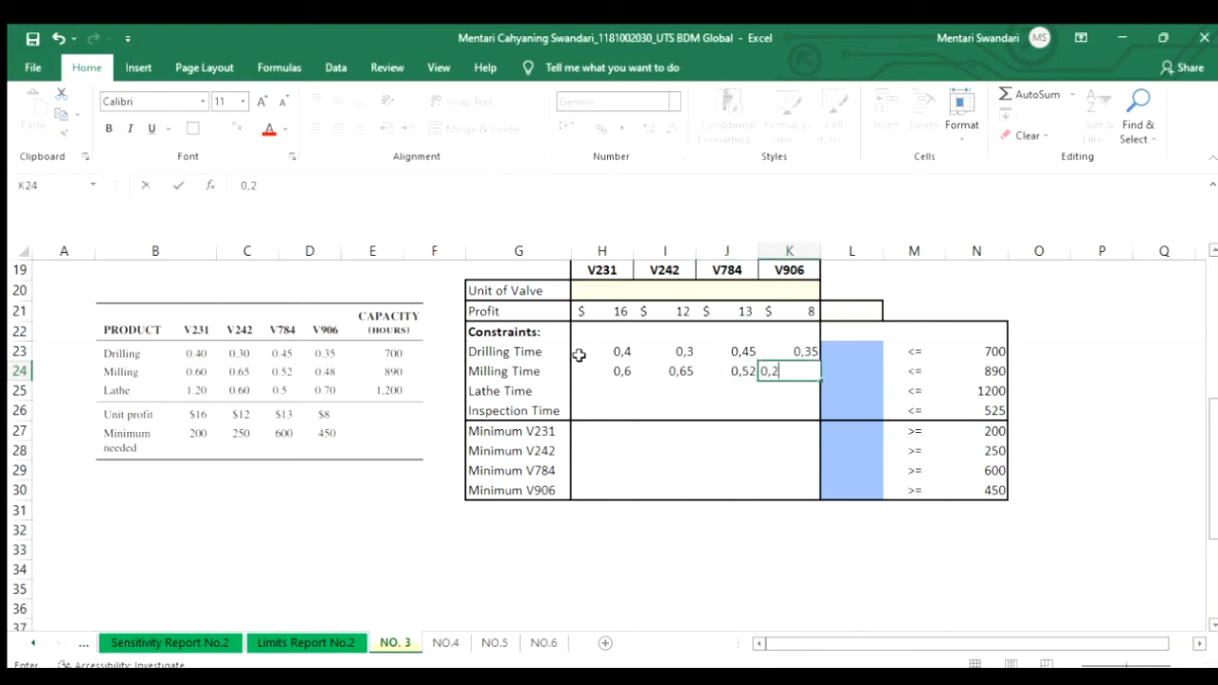
# Enter the lathe times 1,20; 0,60; 0,50 and 0,70 for the four valves in H25:K25
pyautogui.press('Left')
pyautogui.press('Left')
pyautogui.press('Left')
pyautogui.press('Down')
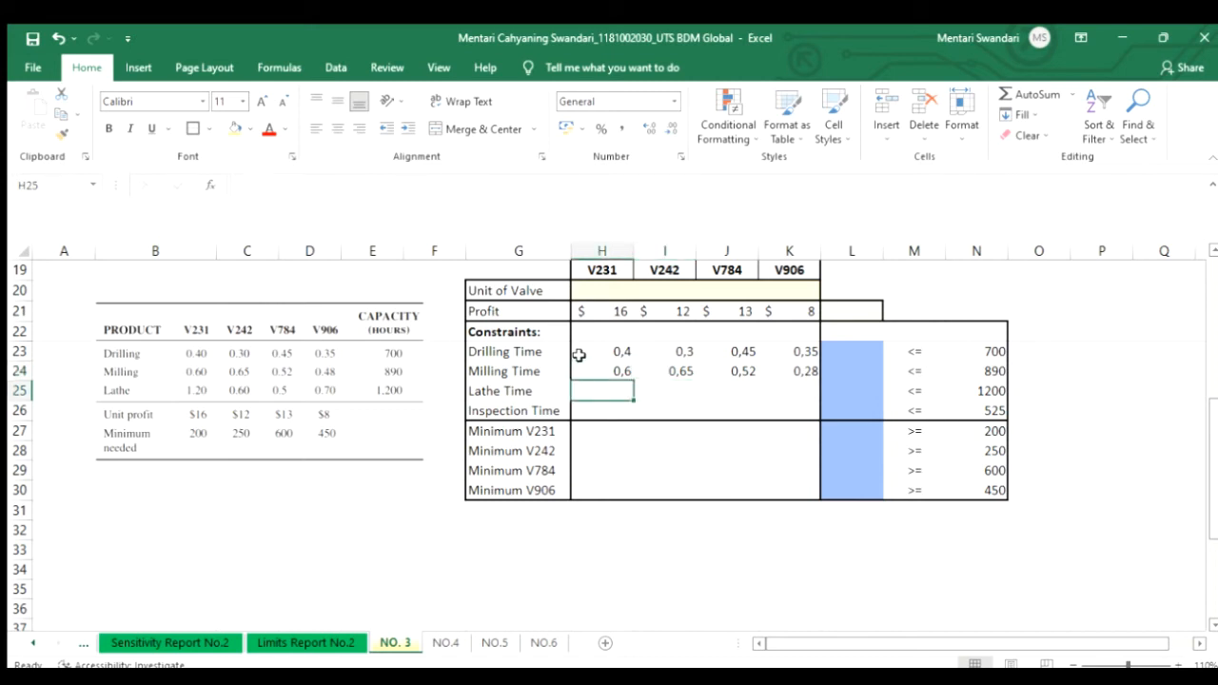
pyautogui.write('1,20')
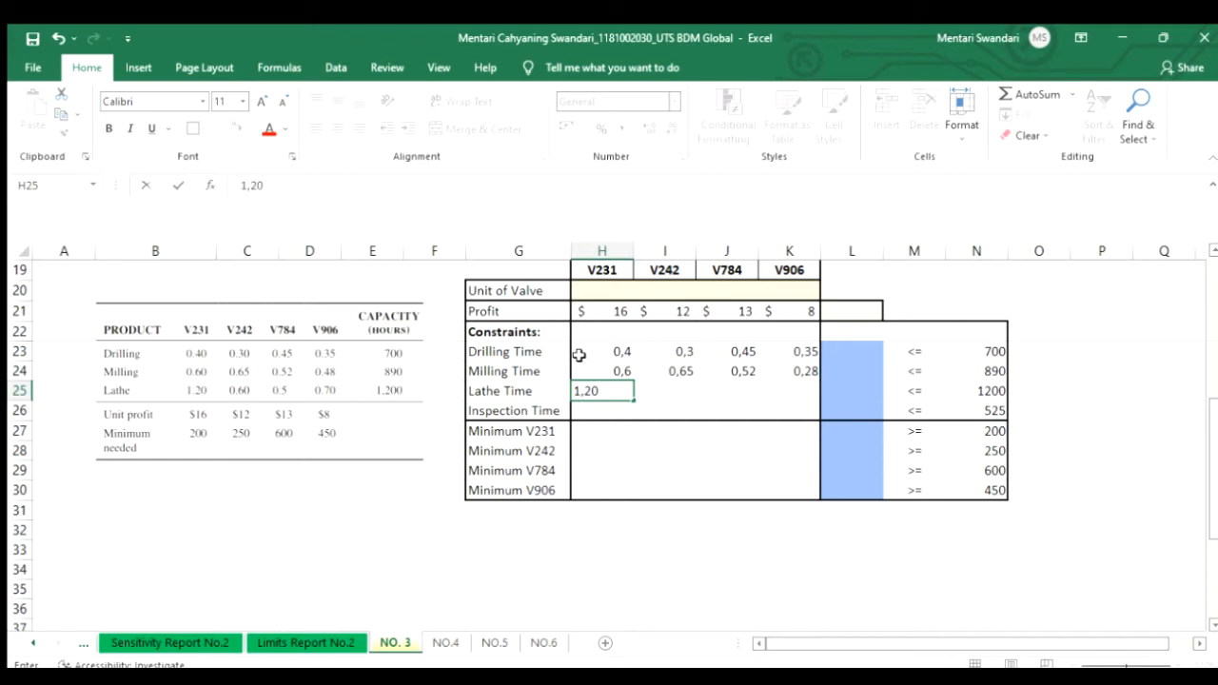
pyautogui.press('Tab')
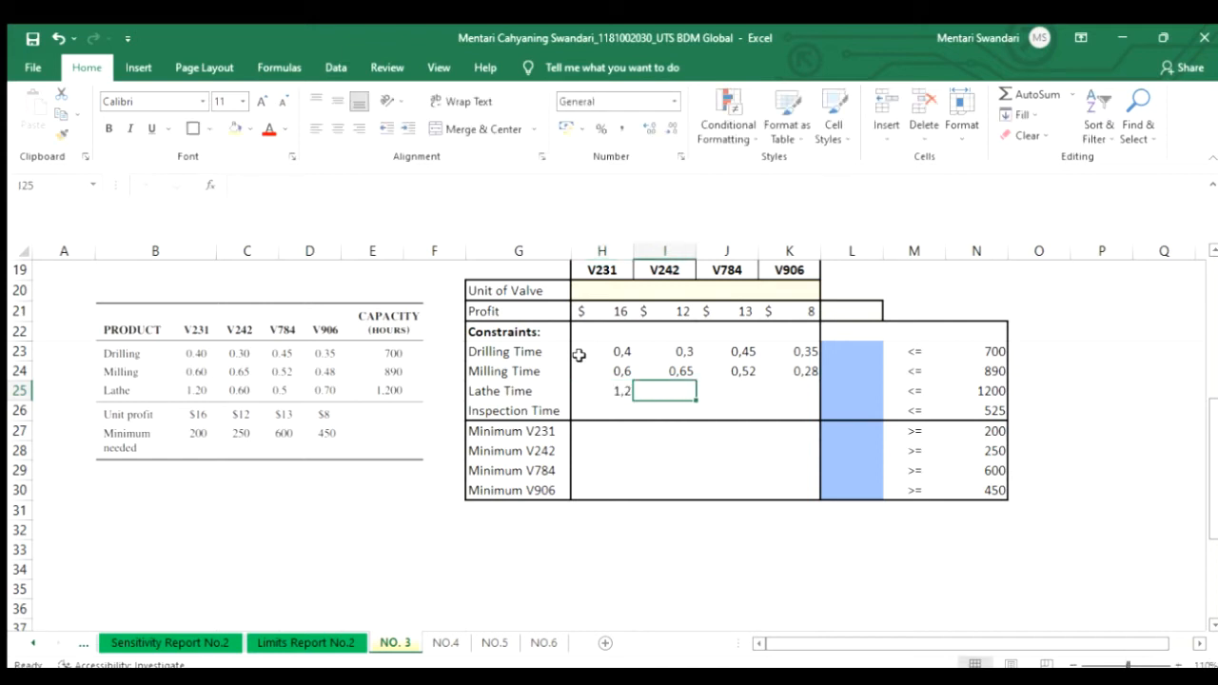
pyautogui.write('0,60')
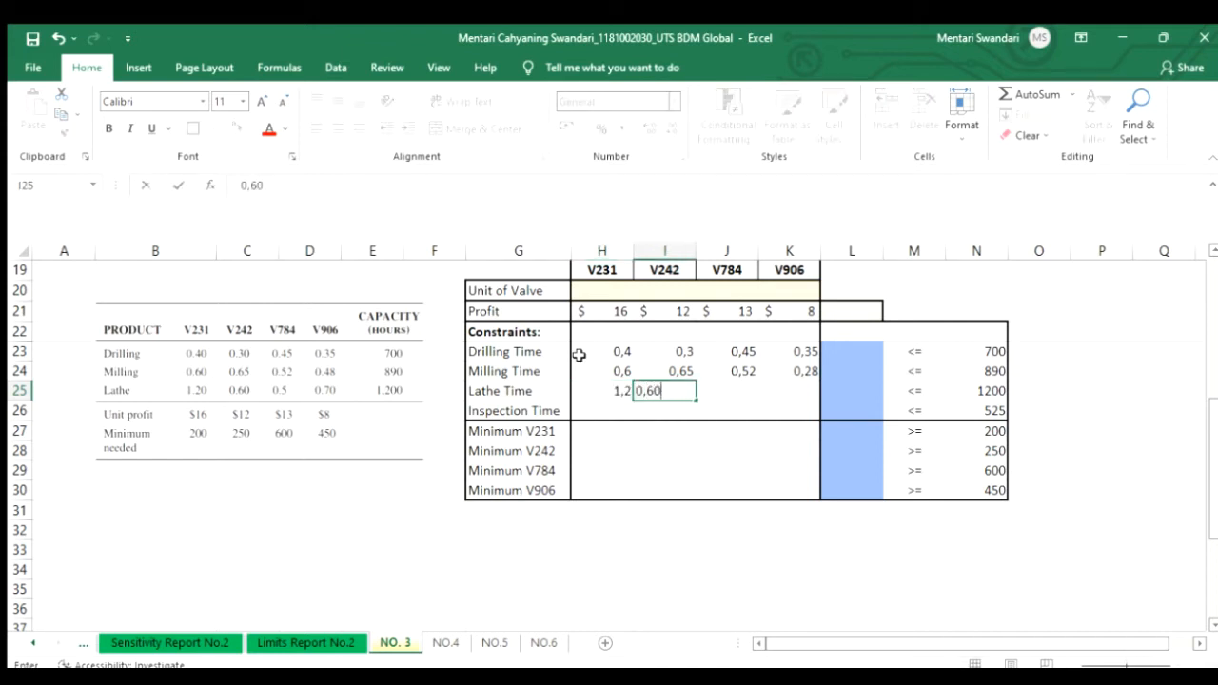
pyautogui.press('Tab')
pyautogui.write('0')
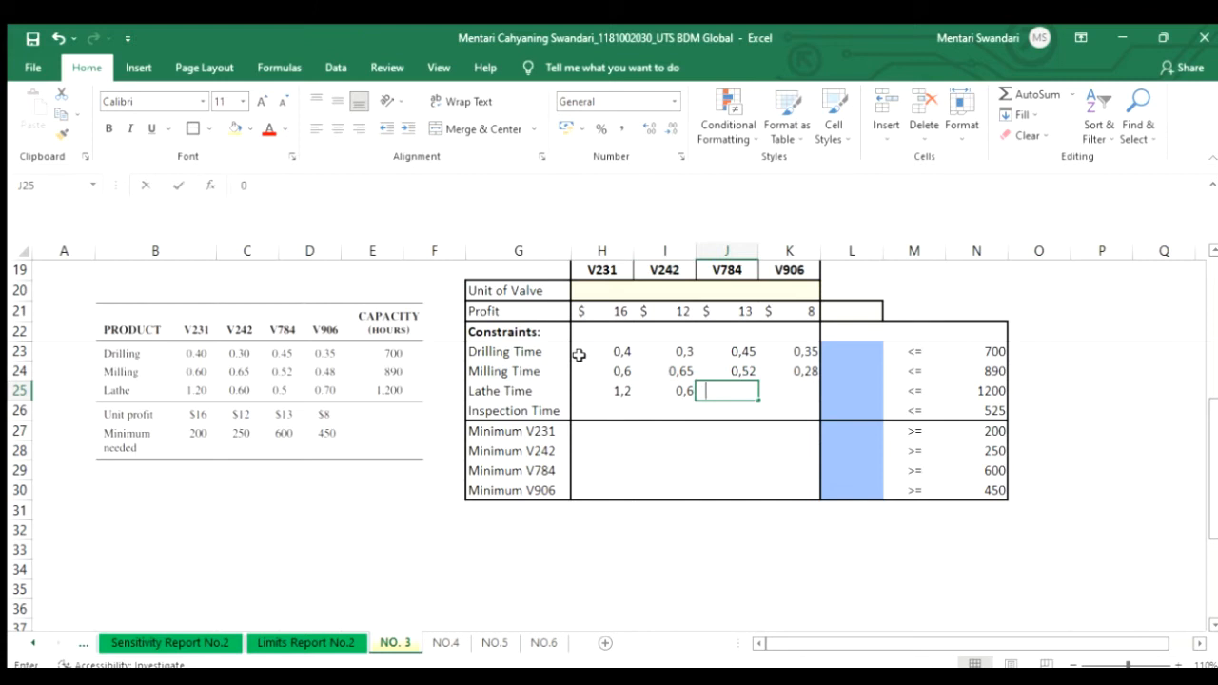
pyautogui.write(',50')
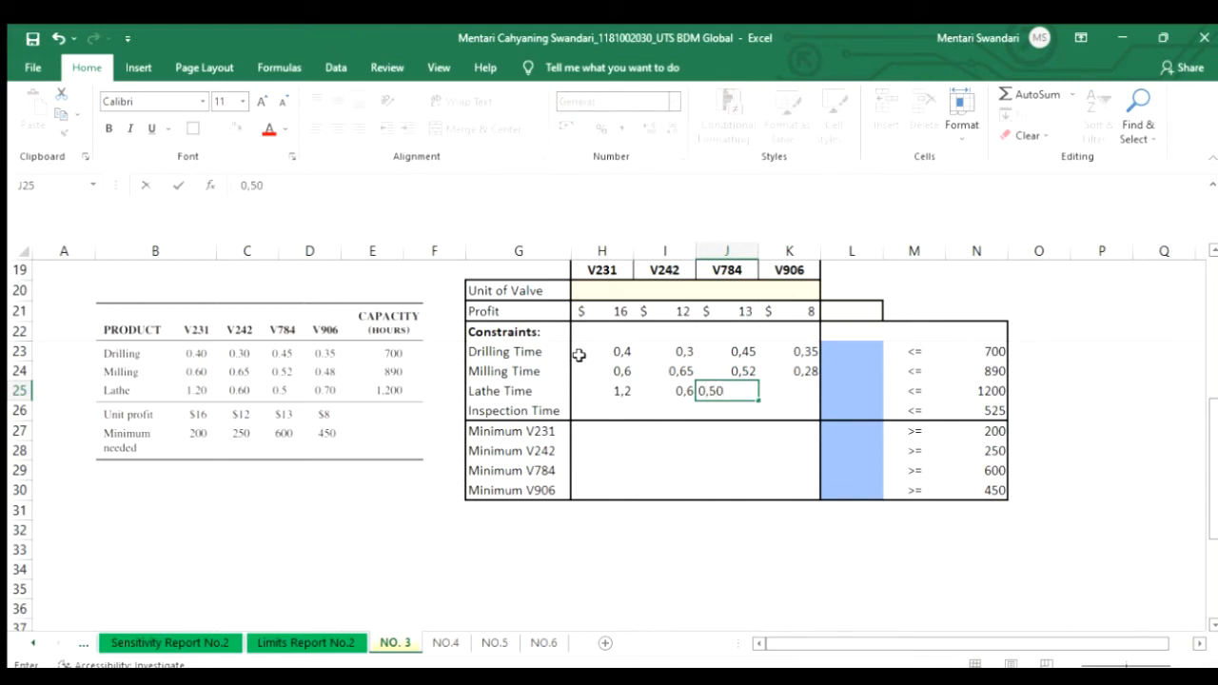
pyautogui.press('Tab')
pyautogui.write('0')
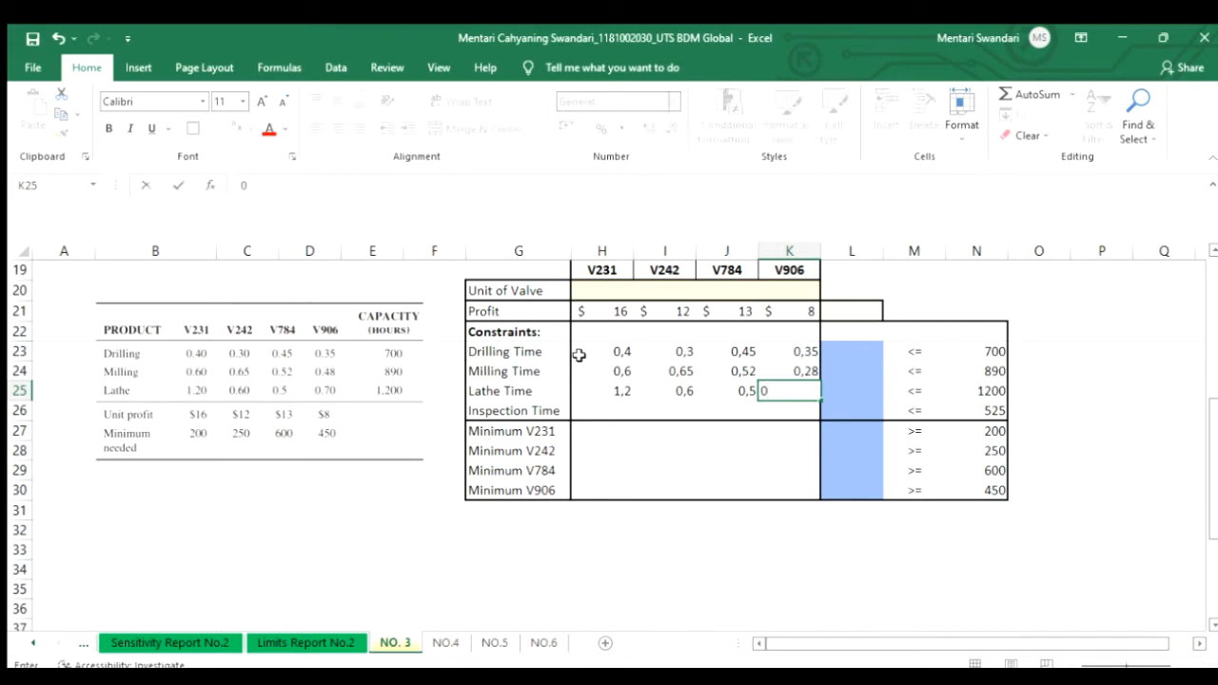
pyautogui.write(',70')
pyautogui.press('Down')
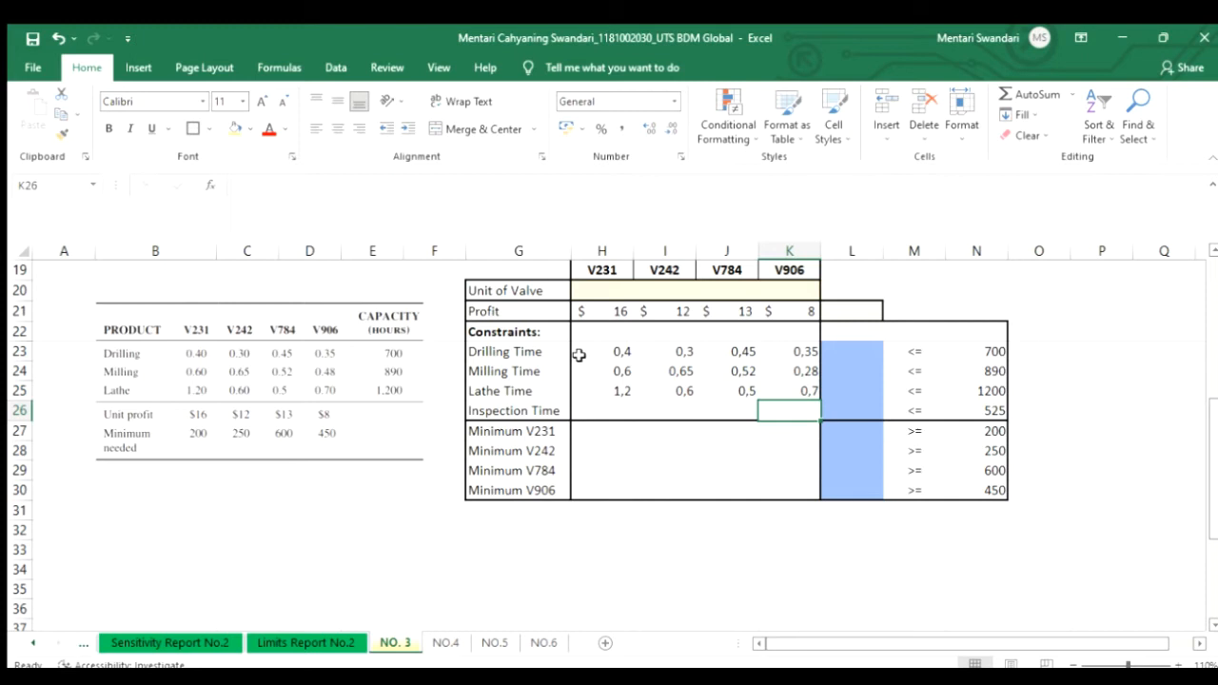
# Look up the inspection minutes per valve in the problem text and enter V231's inspection time in H26 as =15/60
pyautogui.click(519, 410)
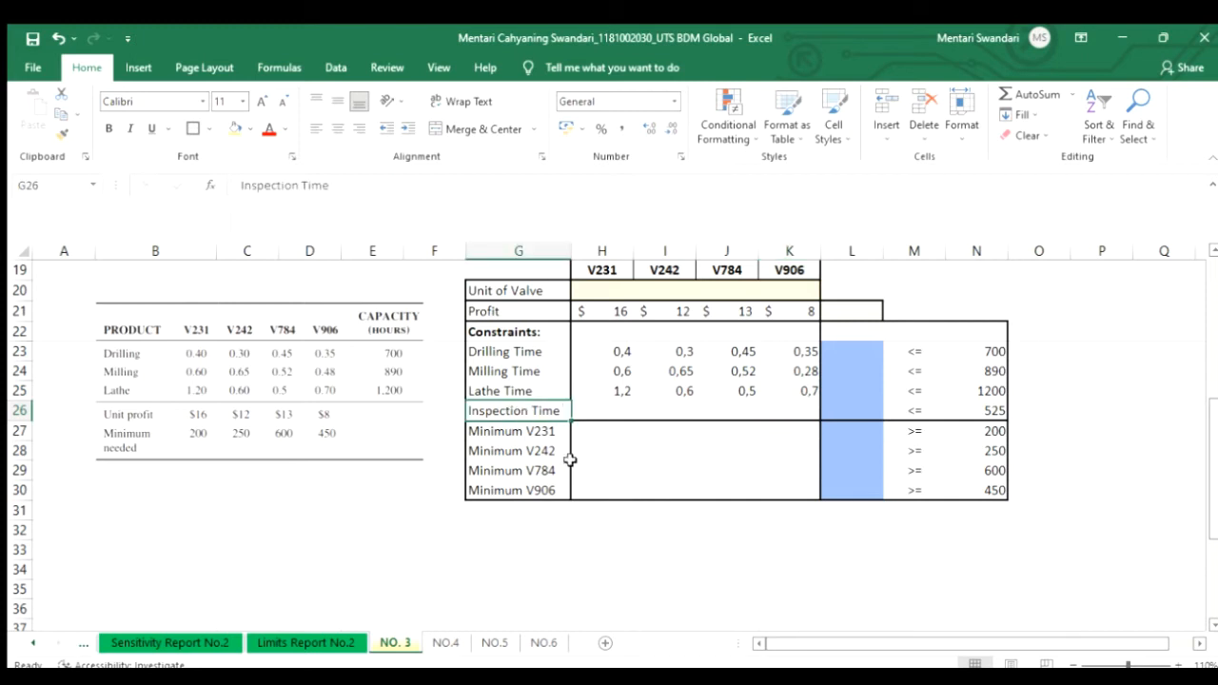
pyautogui.scroll(3, 569, 461)
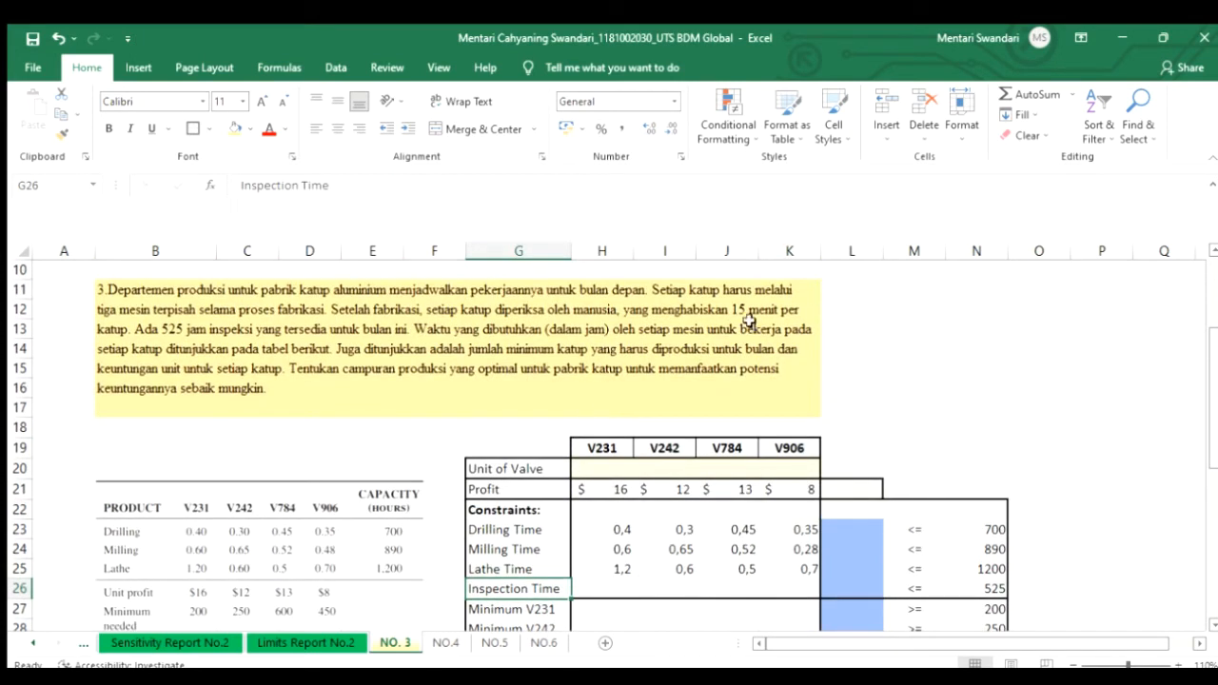
pyautogui.click(713, 353)
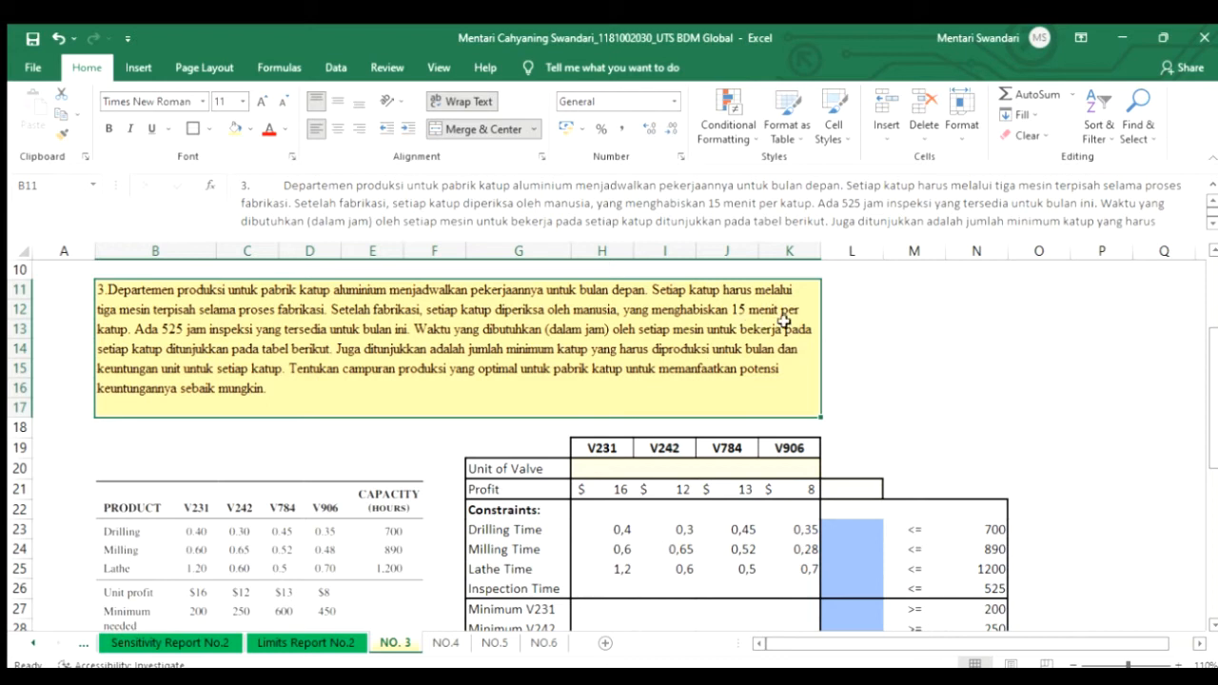
pyautogui.scroll(-2, 640, 346)
pyautogui.scroll(1, 639, 346)
pyautogui.scroll(-2, 480, 377)
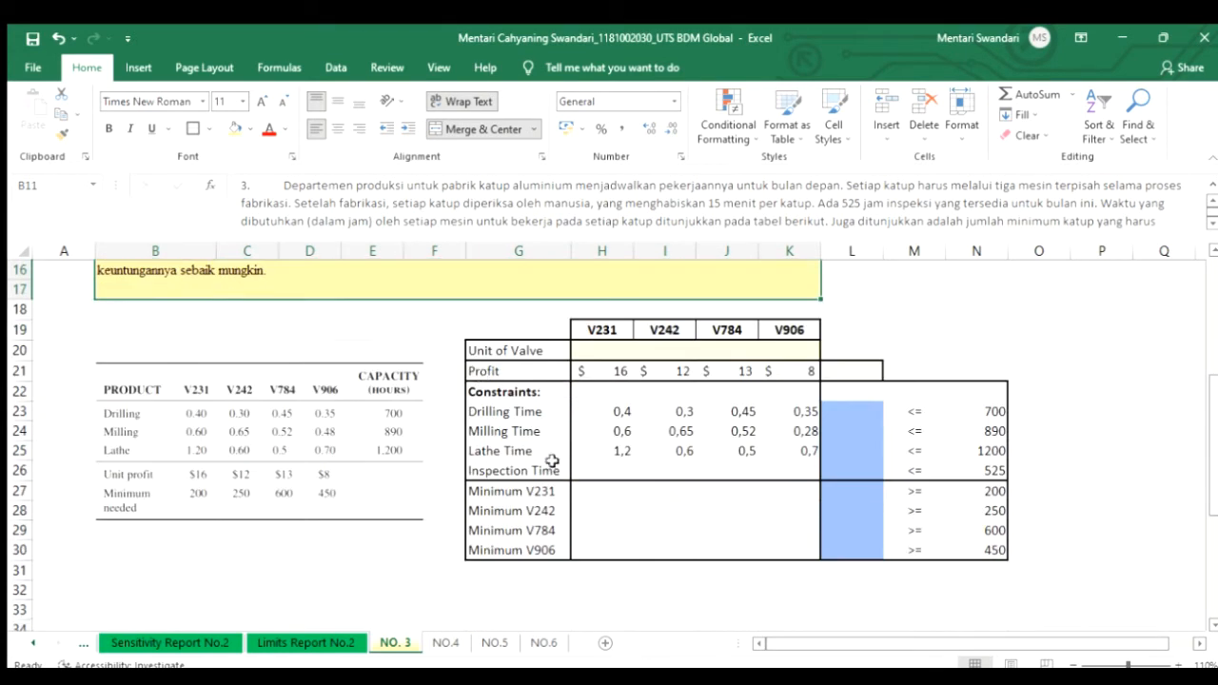
pyautogui.click(602, 469)
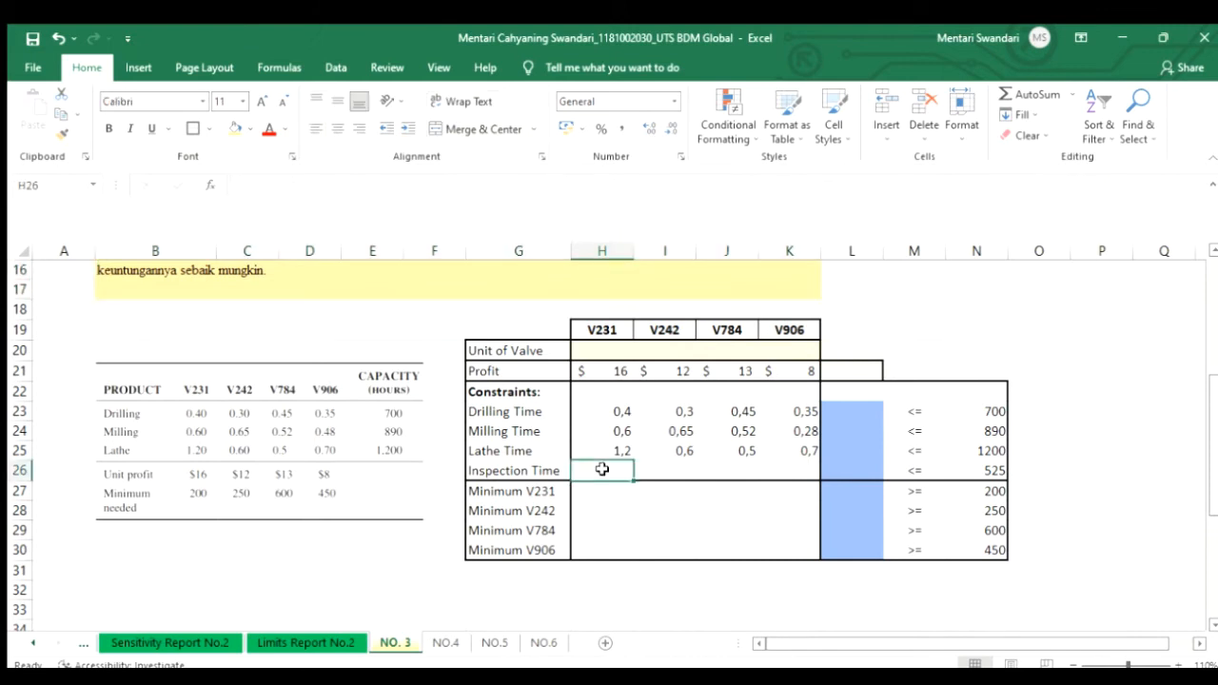
pyautogui.write('=15,')
pyautogui.press('BackSpace')
pyautogui.write('/')
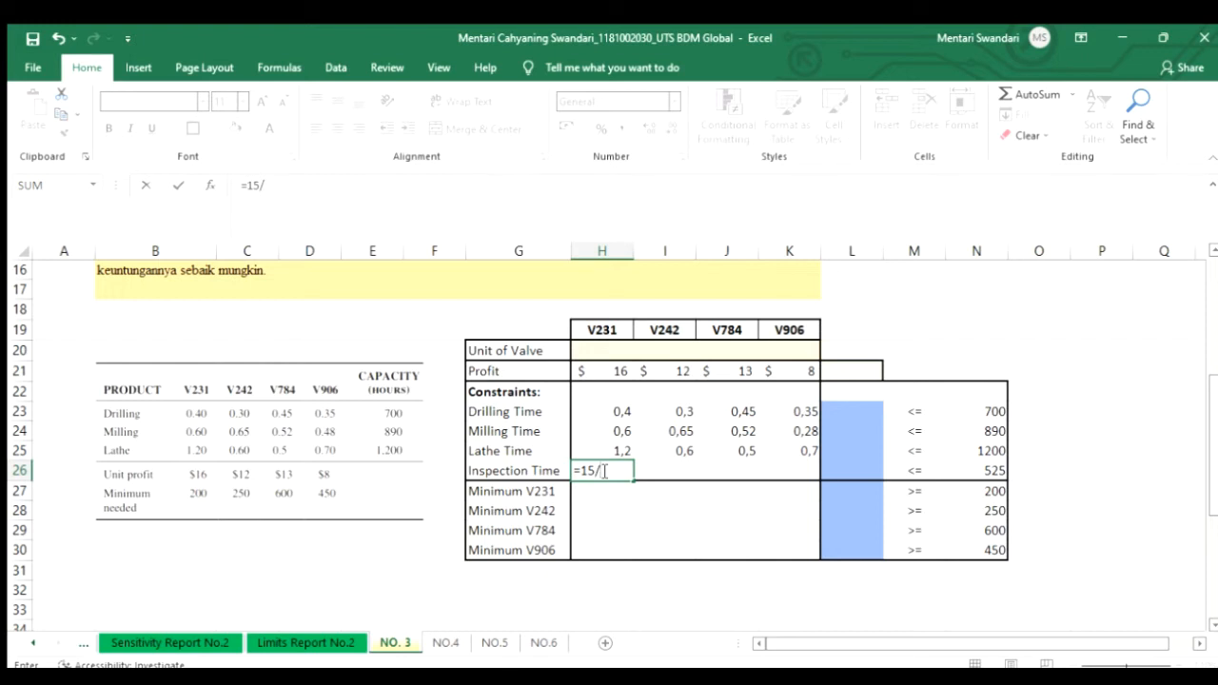
pyautogui.write('60')
pyautogui.press('Return')
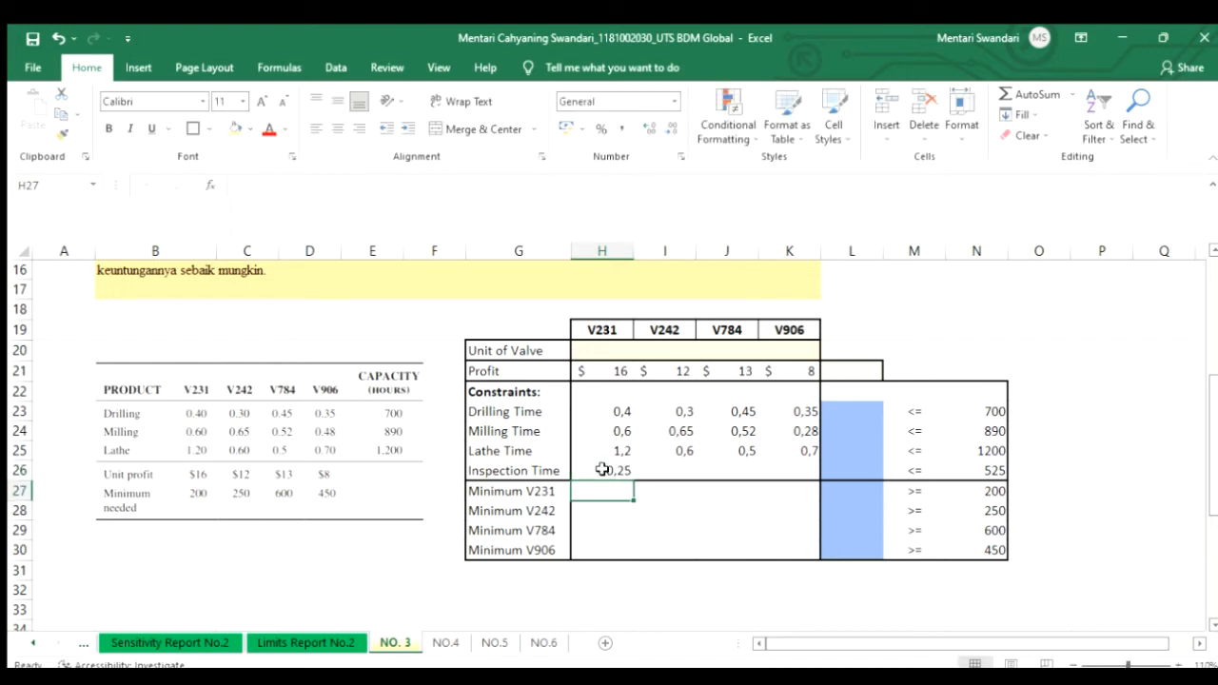
# Fill the inspection time formula from H26 across to K26 and show the times in H23:K26 with two decimals
pyautogui.click(602, 470)
pyautogui.moveTo(634, 480); pyautogui.dragTo(807, 476)
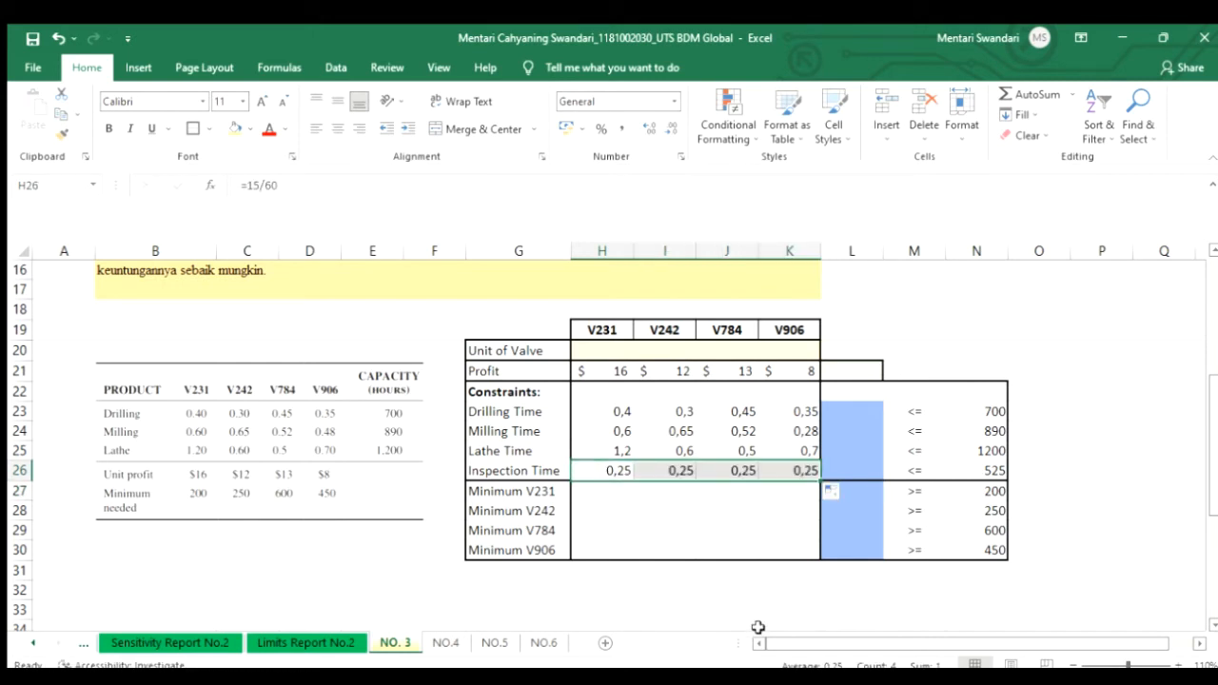
pyautogui.moveTo(602, 411); pyautogui.dragTo(788, 470)
pyautogui.click(646, 129)
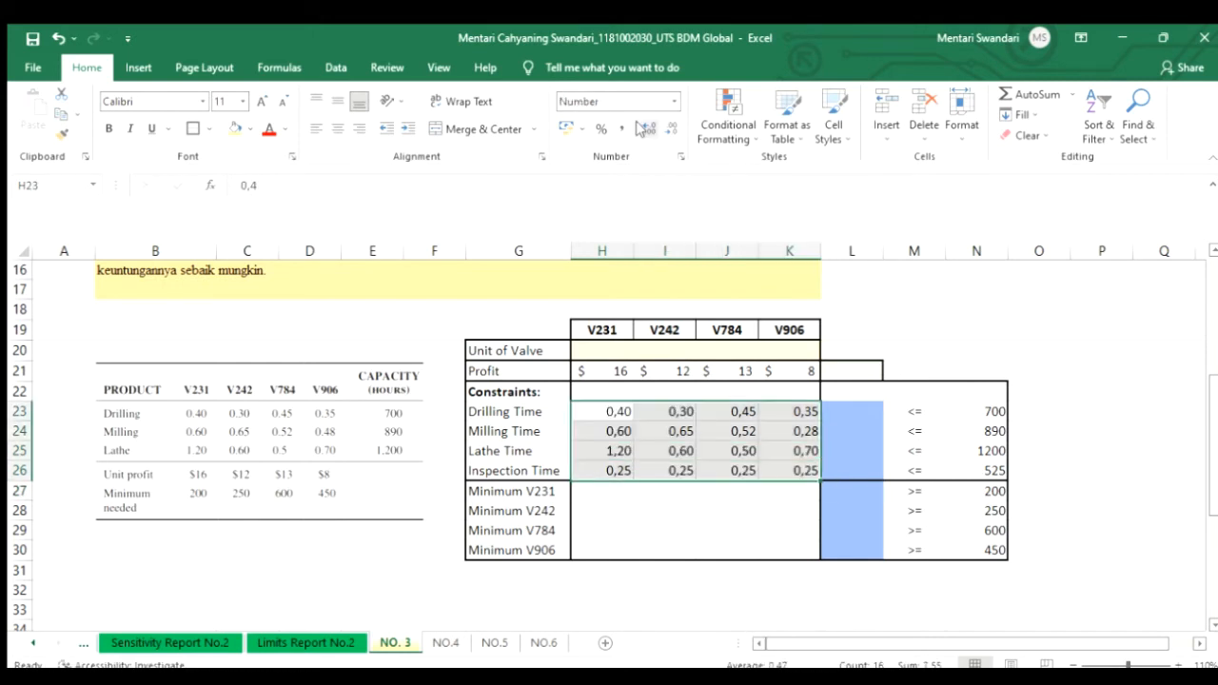
# Enter the coefficient 1 for each valve's minimum production constraint in H27, I28, J29 and K30
pyautogui.click(528, 491)
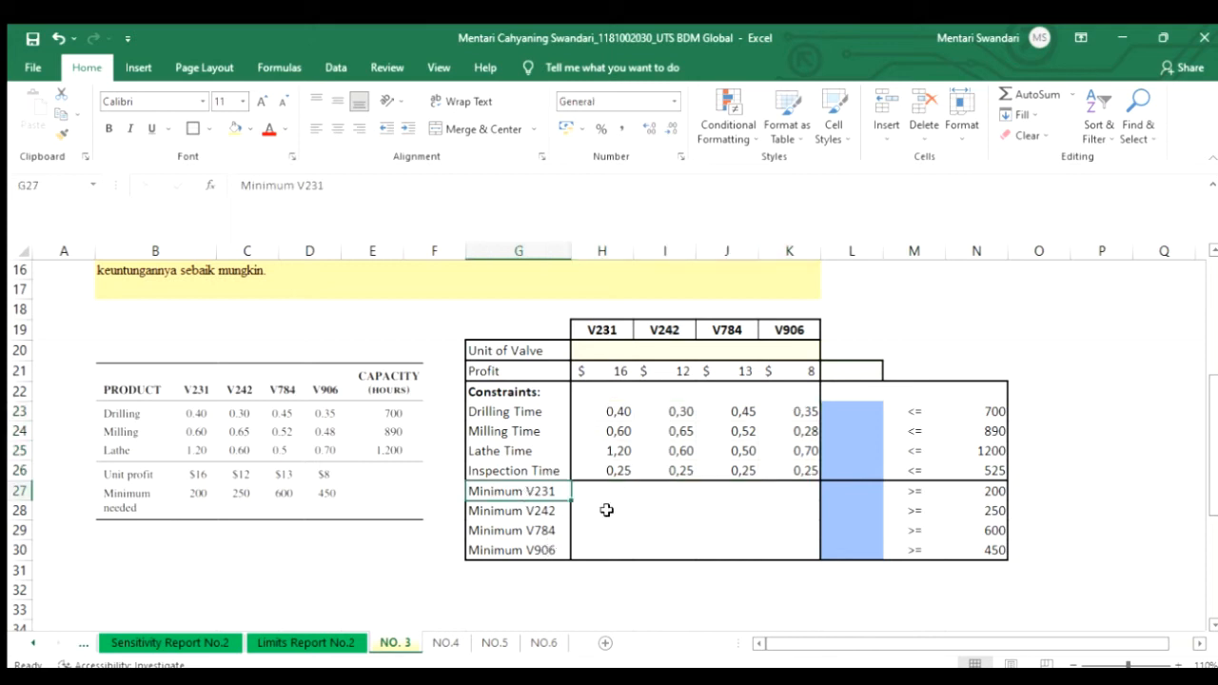
pyautogui.click(240, 482)
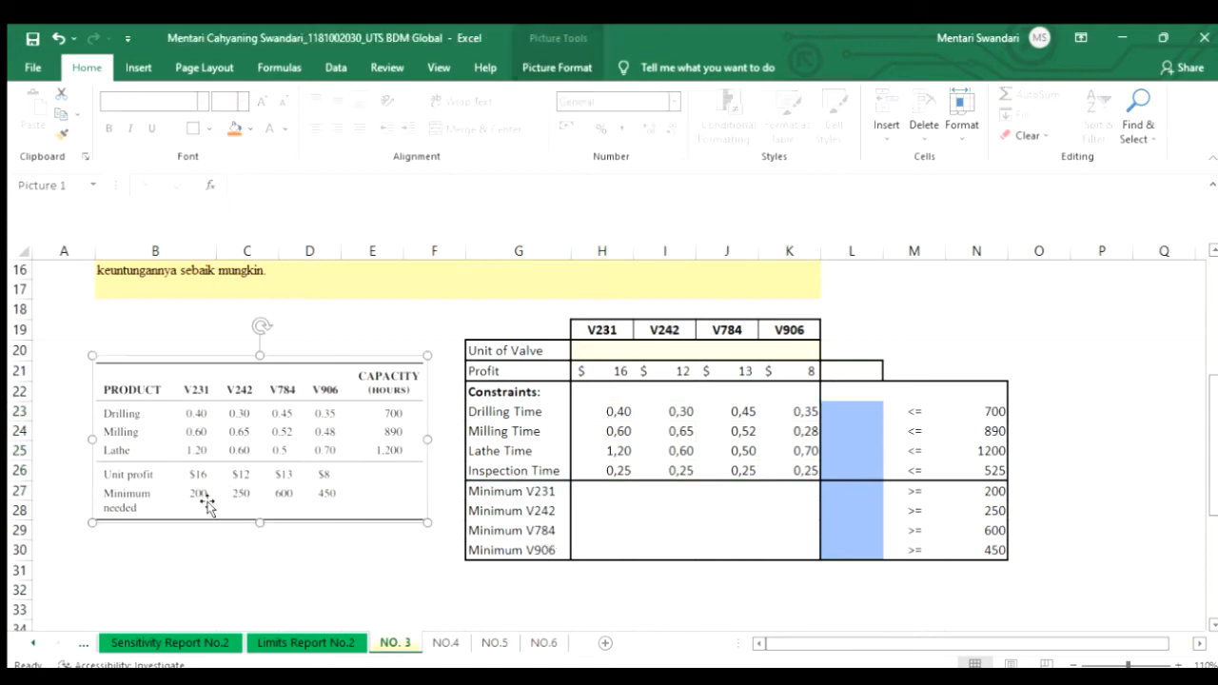
pyautogui.click(586, 495)
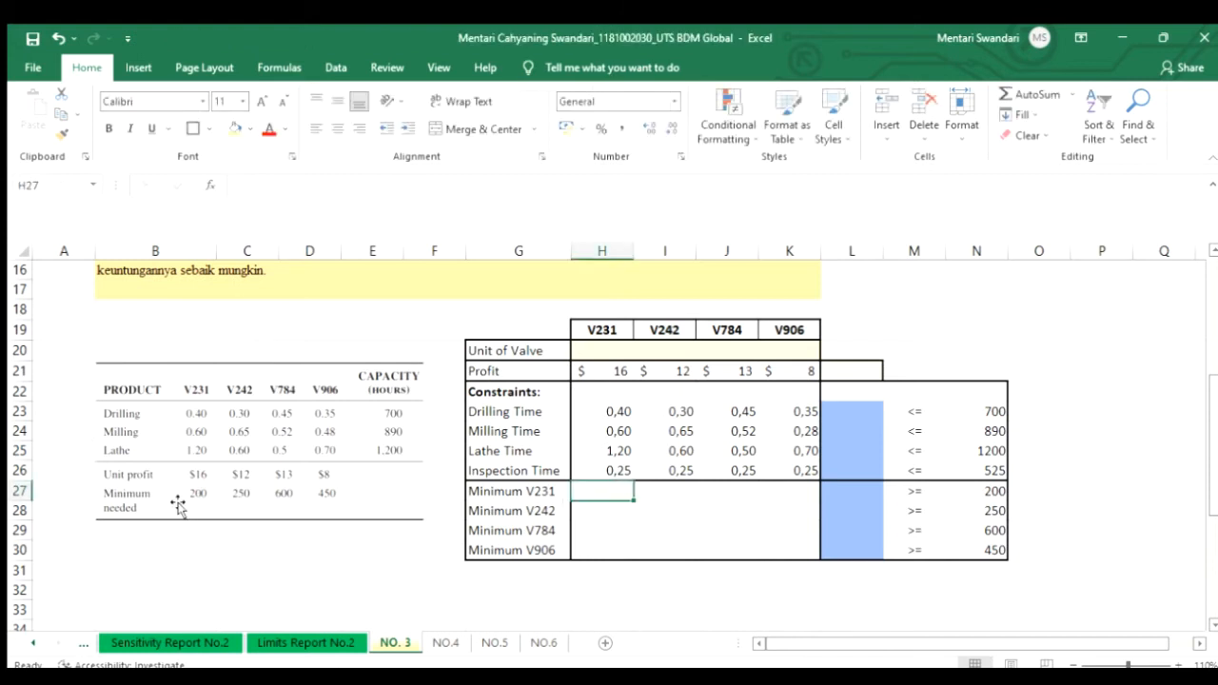
pyautogui.write('1')
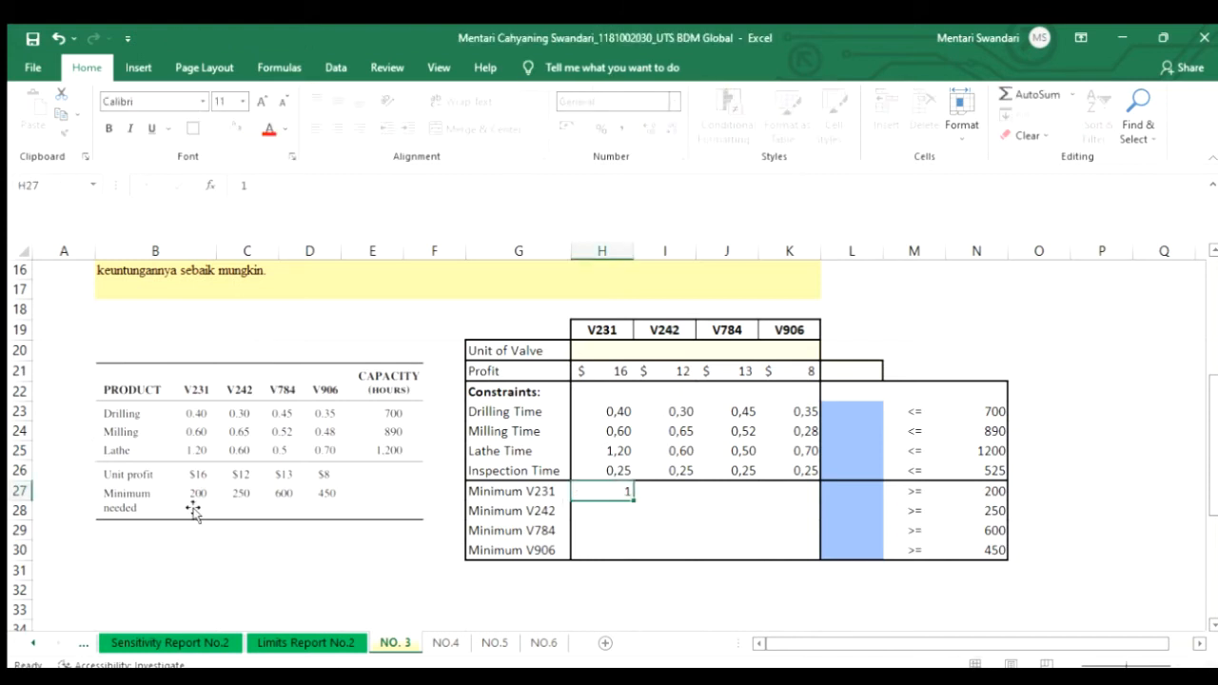
pyautogui.press('Return')
pyautogui.press('Right')
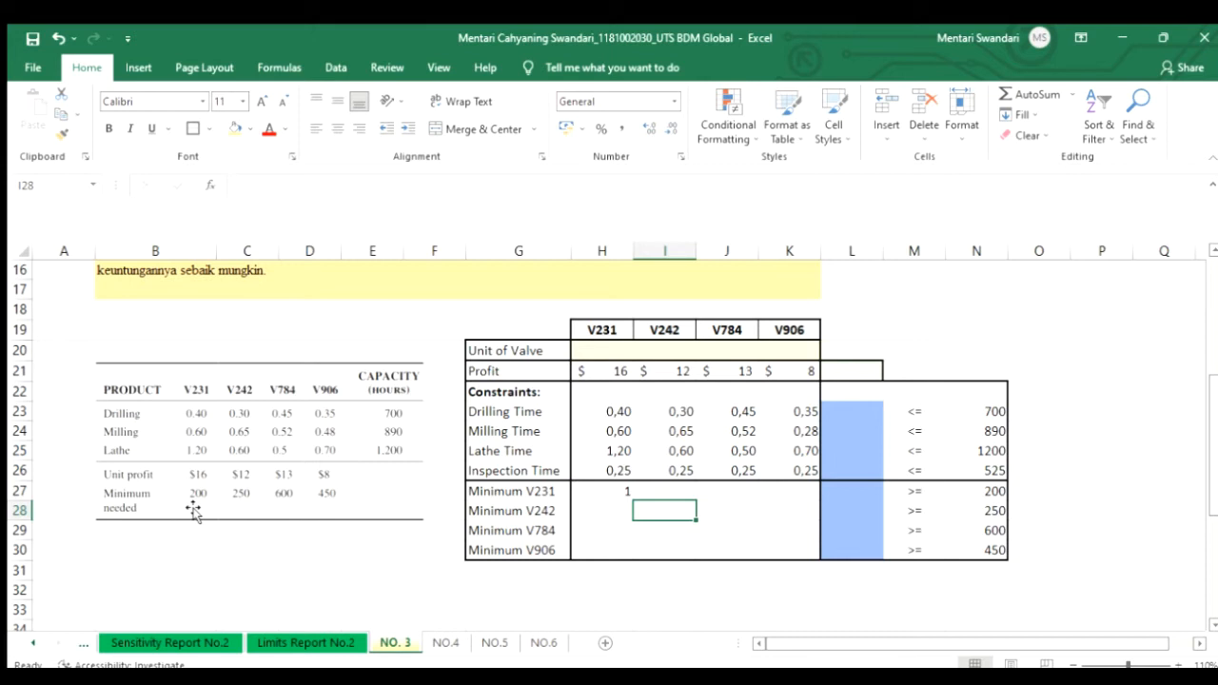
pyautogui.write('1')
pyautogui.press('Return')
pyautogui.press('Right')
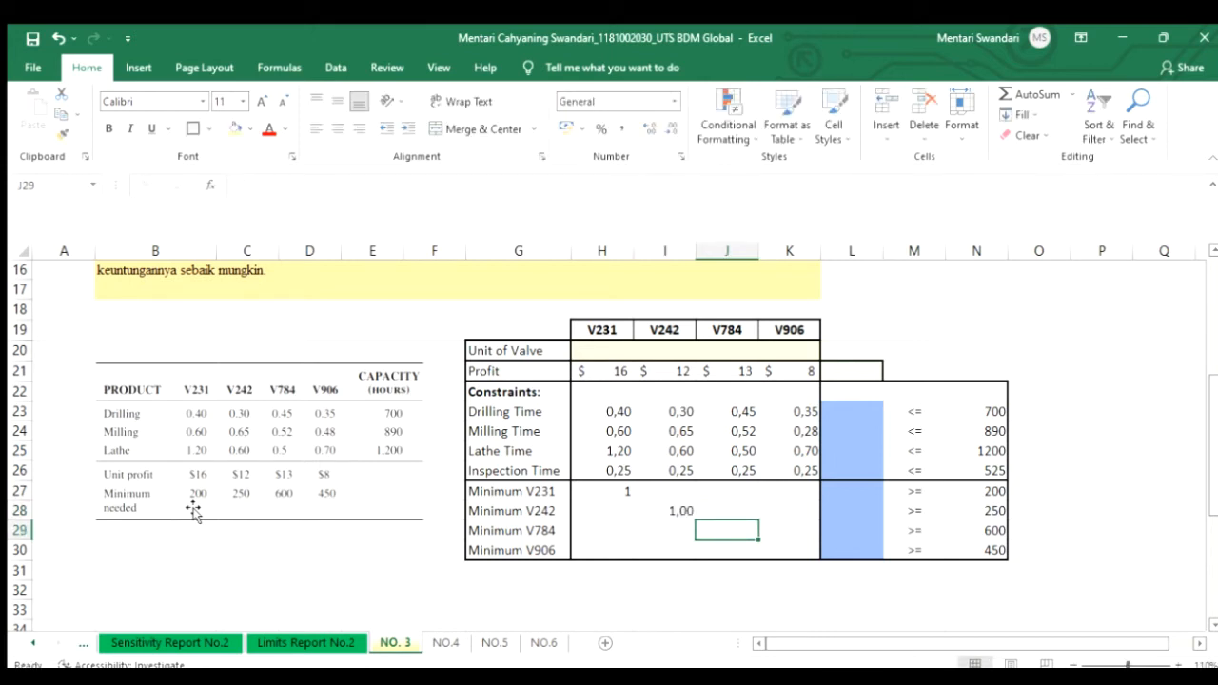
pyautogui.write('1')
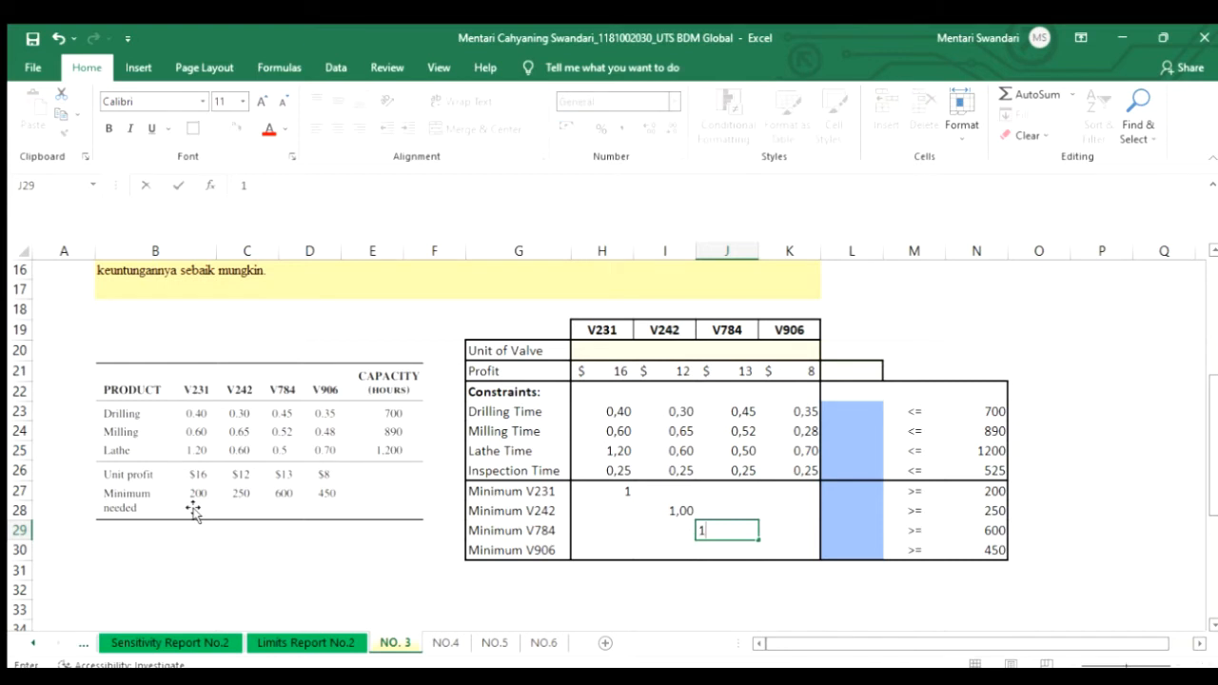
pyautogui.press('Return')
pyautogui.press('Right')
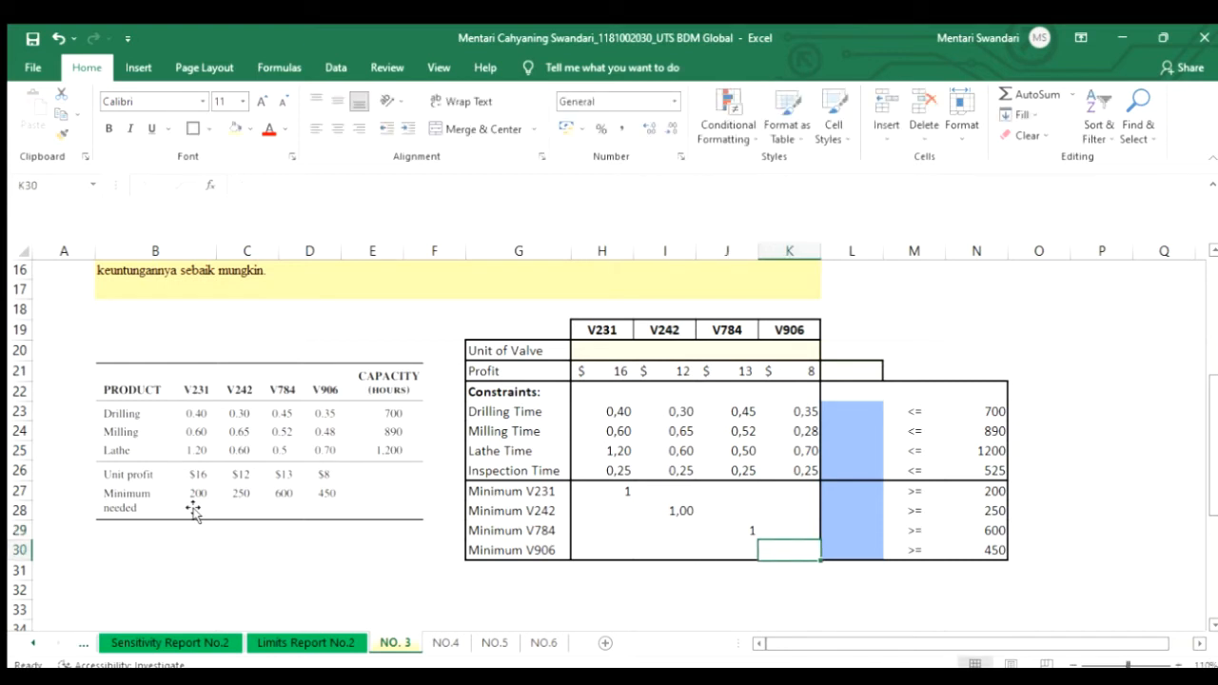
pyautogui.write('1')
# Show the V242 minimum coefficient in I28 without decimals
pyautogui.press('Left')
pyautogui.press('Up')
pyautogui.press('Up')
pyautogui.press('Left')
pyautogui.click(670, 130)
pyautogui.click(669, 129)
# Enter the total profit formula =SUMPRODUCT(H20:K20;$H$21:$K$21) in L21
pyautogui.click(853, 373)
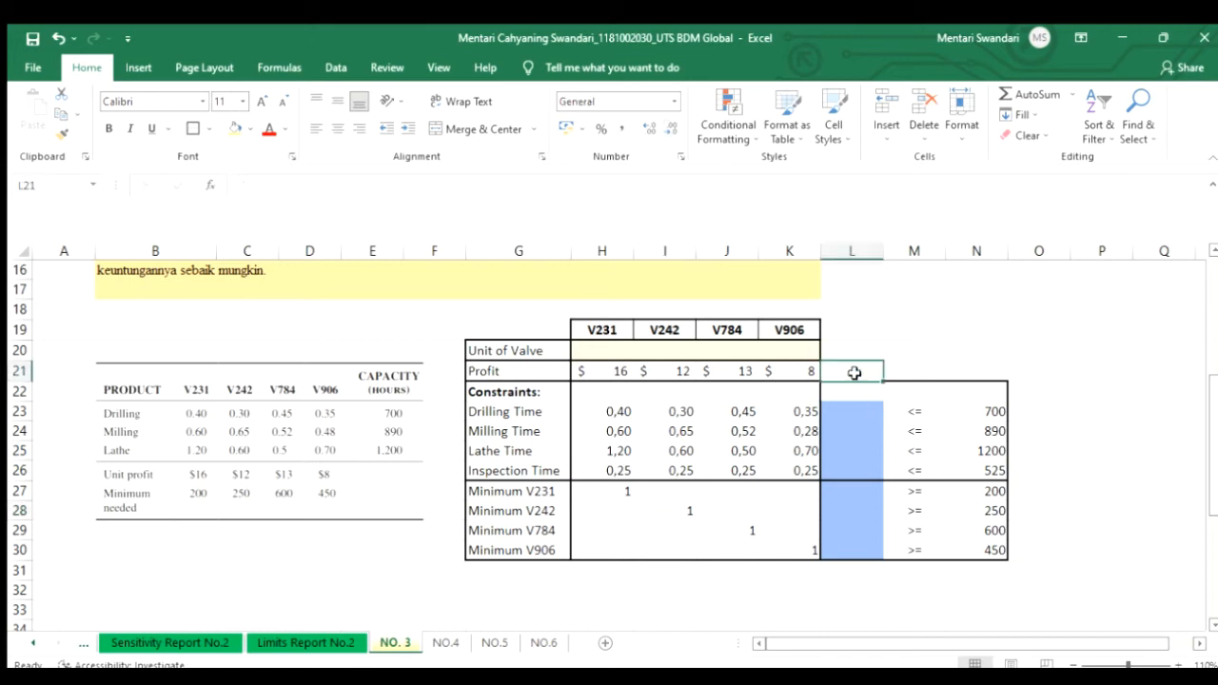
pyautogui.write('=SUMPRO')
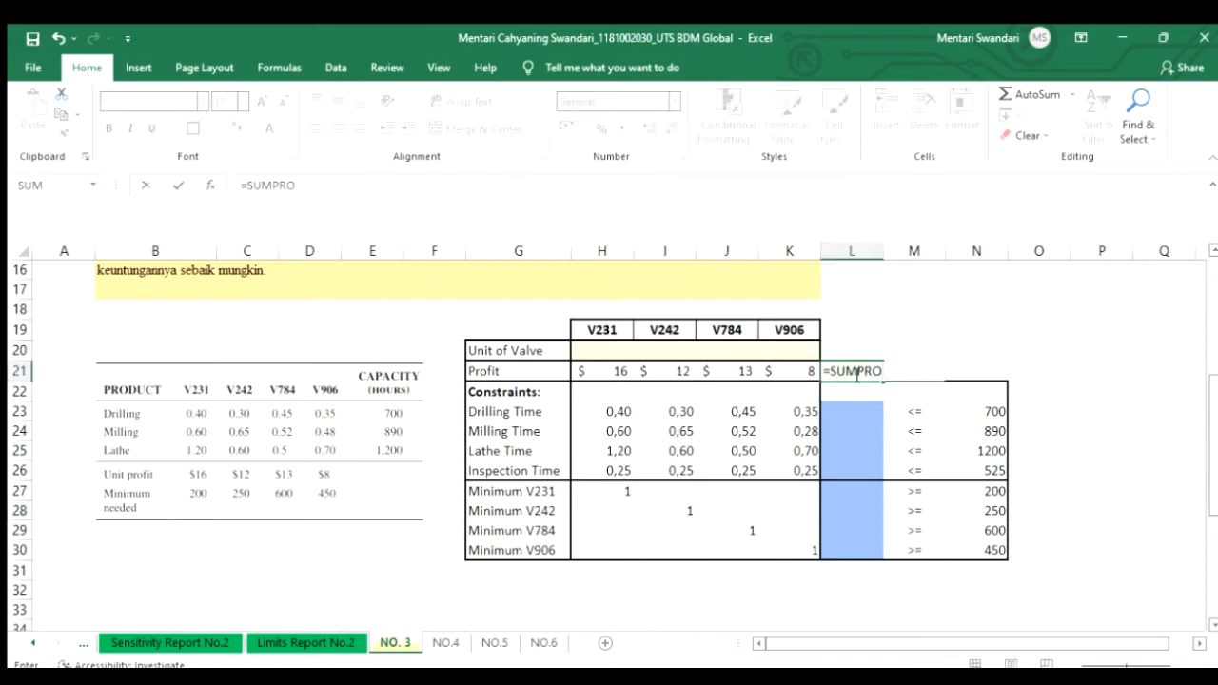
pyautogui.write('DUCT(')
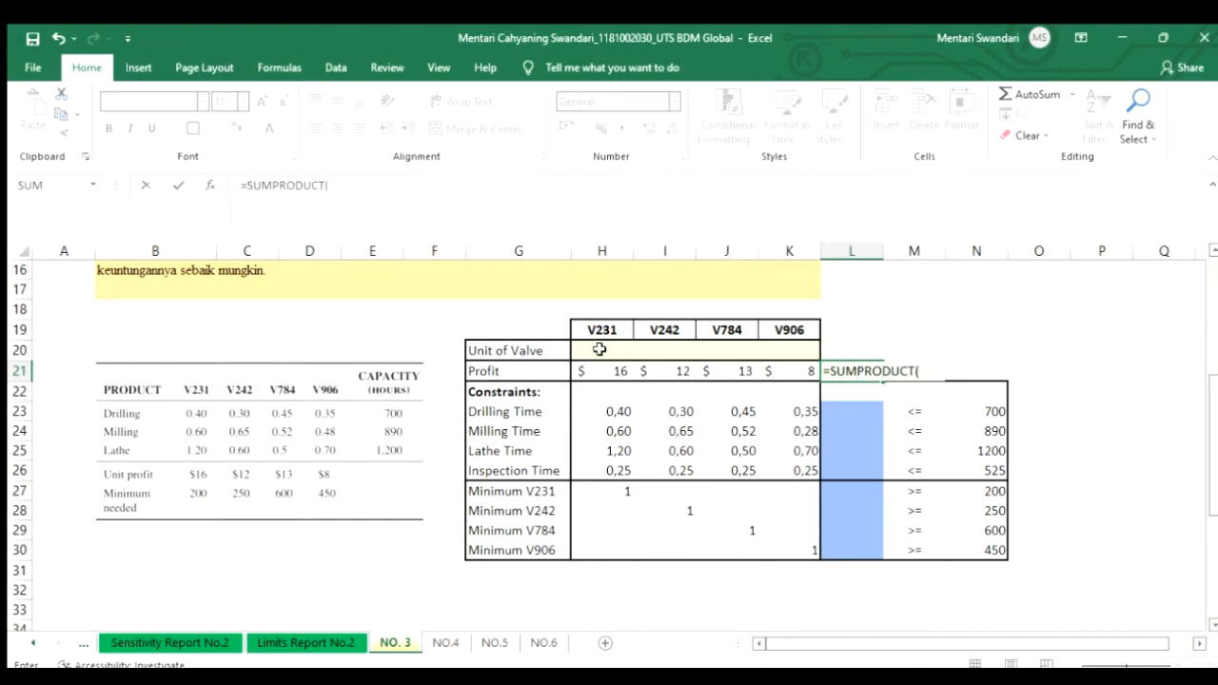
pyautogui.moveTo(599, 350); pyautogui.dragTo(796, 345)
pyautogui.write(';')
pyautogui.moveTo(595, 373); pyautogui.dragTo(797, 374)
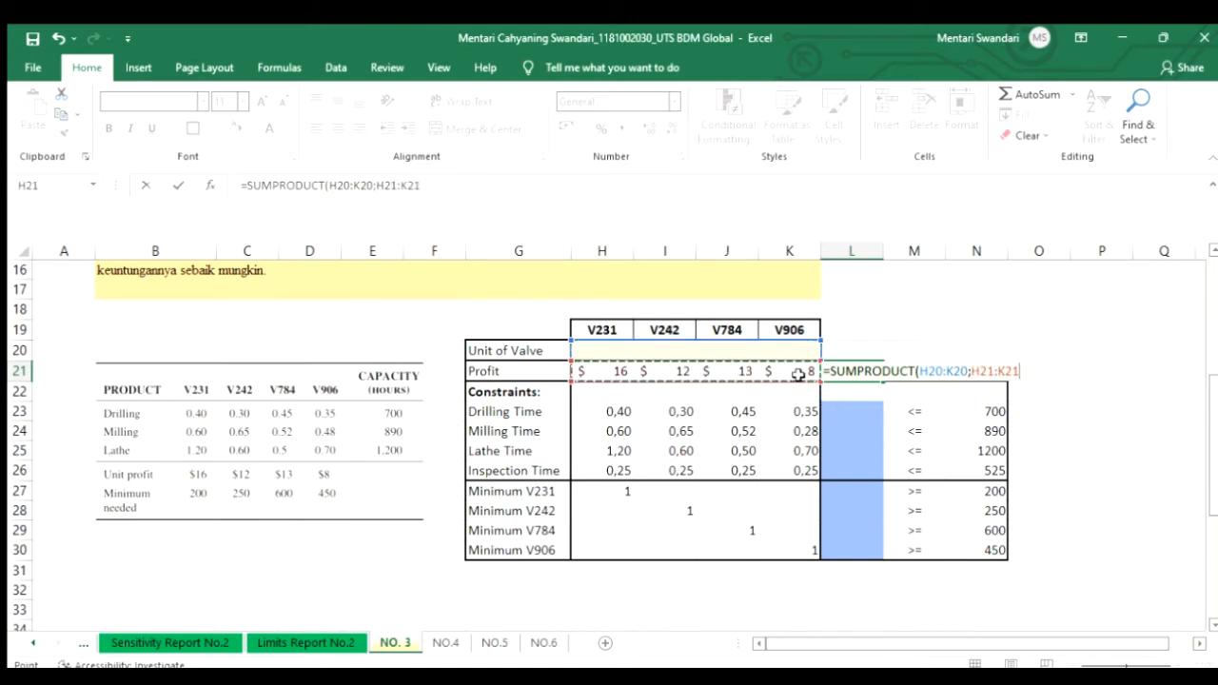
pyautogui.moveTo(1018, 371); pyautogui.dragTo(974, 376)
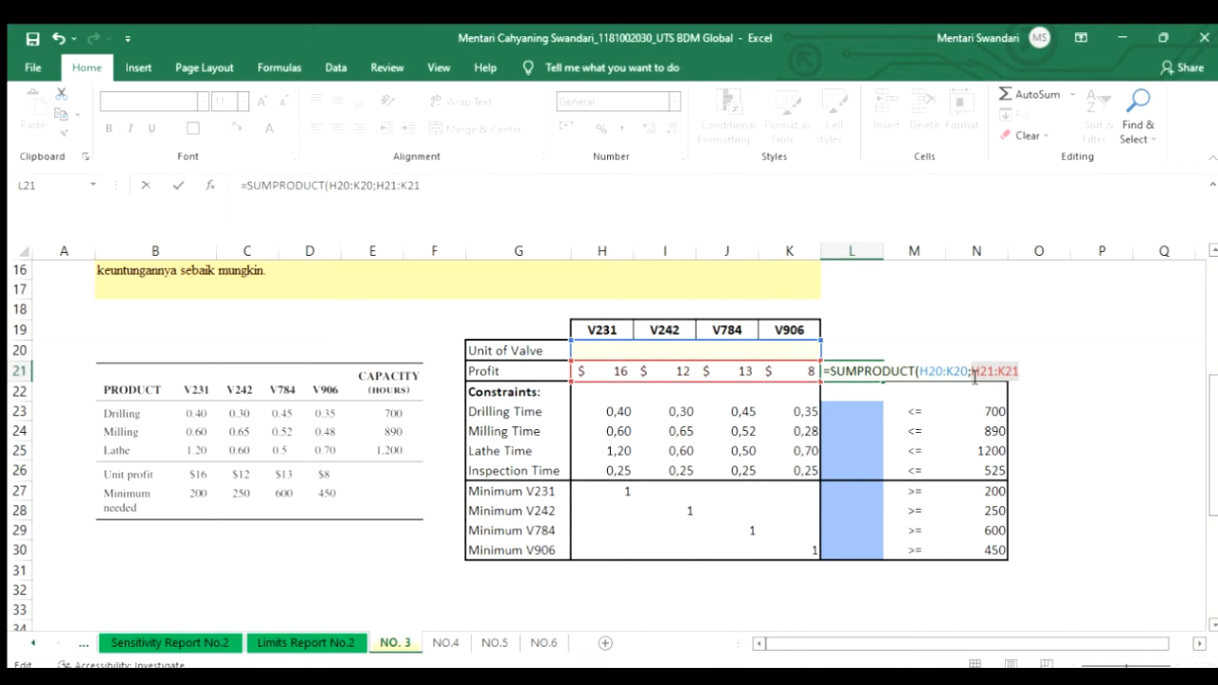
pyautogui.press('F4')
pyautogui.write(')')
pyautogui.press('Return')
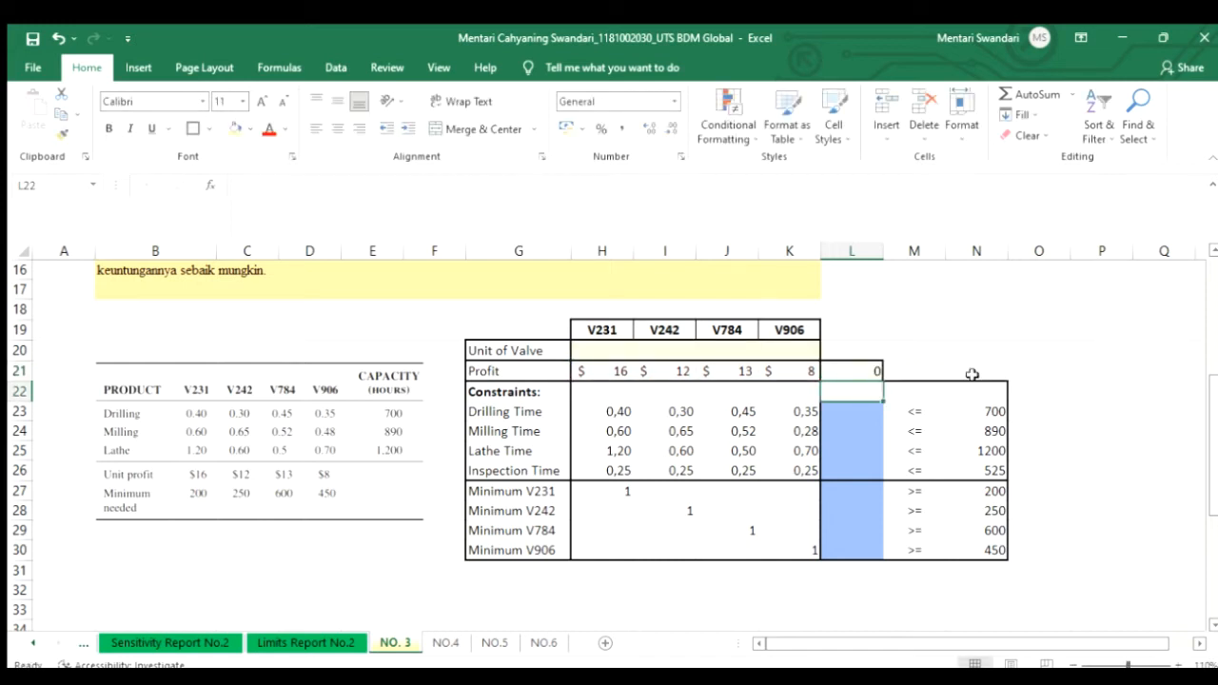
# Enter the drilling time formula =SUMPRODUCT(H23:K23;$H$21:$K$21) in L23
pyautogui.click(856, 407)
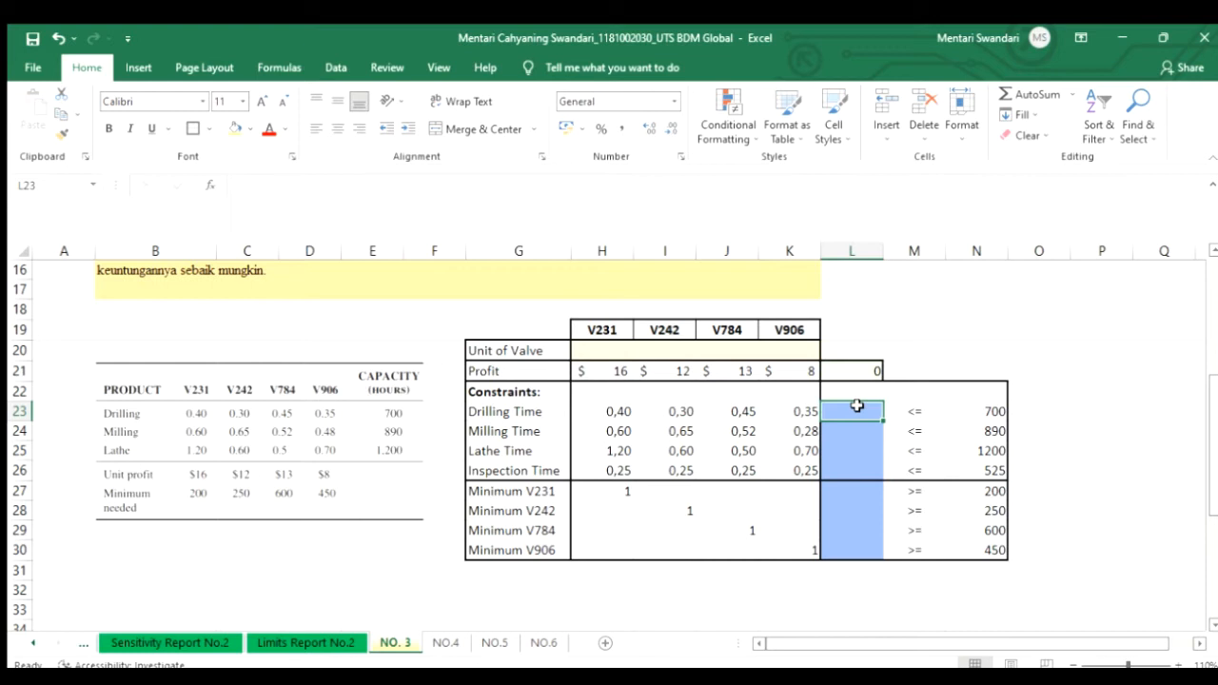
pyautogui.write('=SU')
pyautogui.write('M')
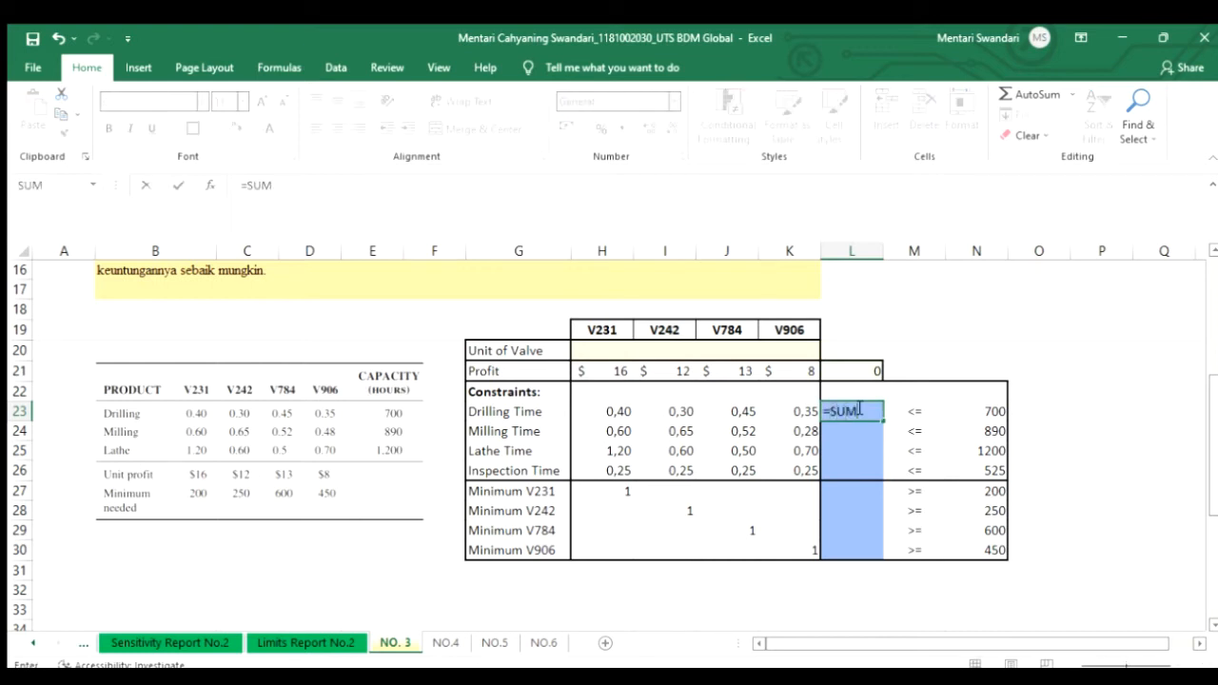
pyautogui.write('PRODUCT(')
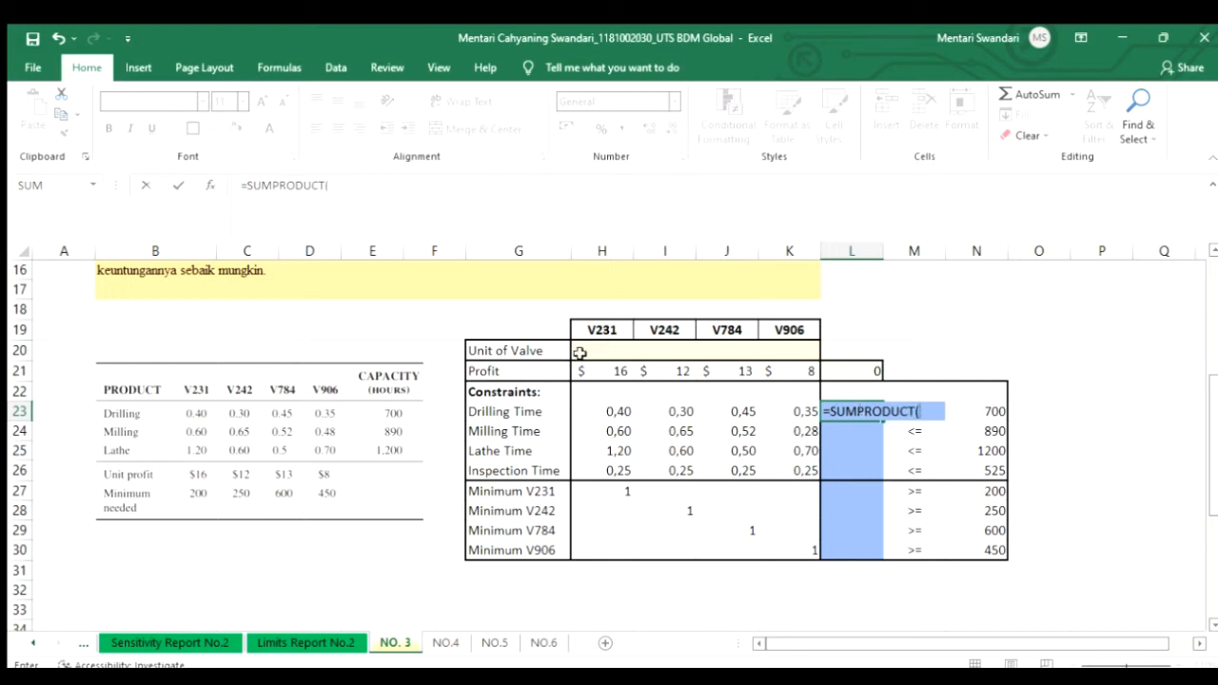
pyautogui.moveTo(619, 413); pyautogui.dragTo(772, 425)
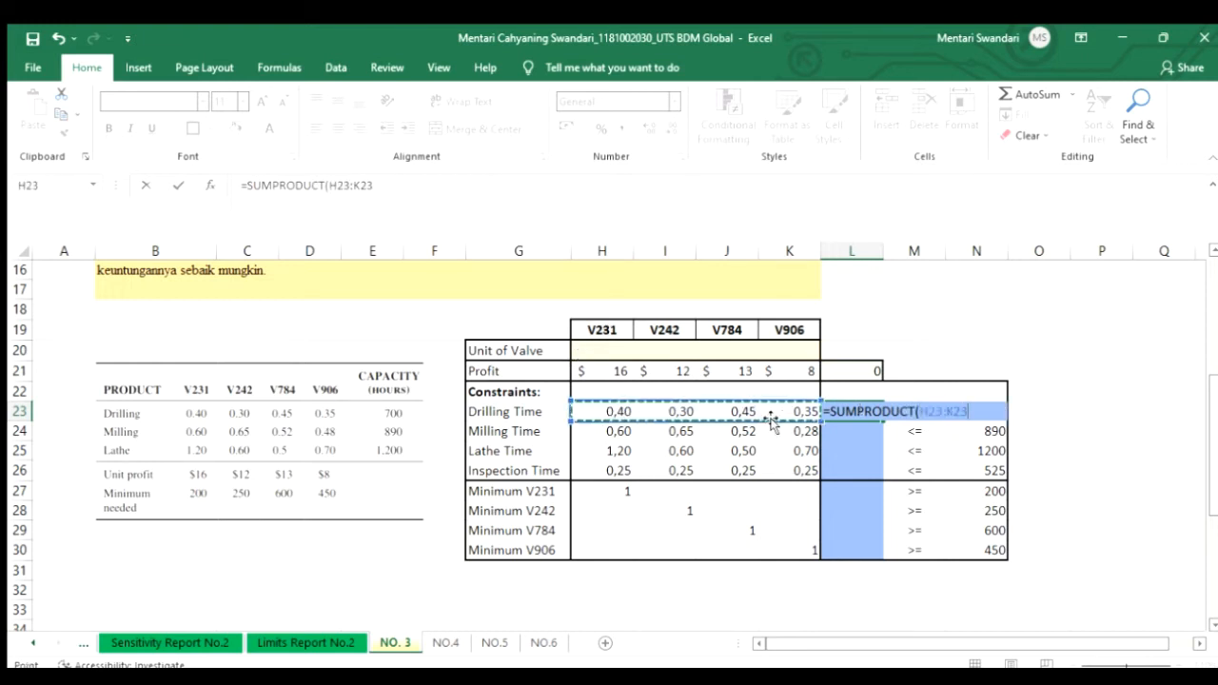
pyautogui.moveTo(601, 373); pyautogui.dragTo(799, 374)
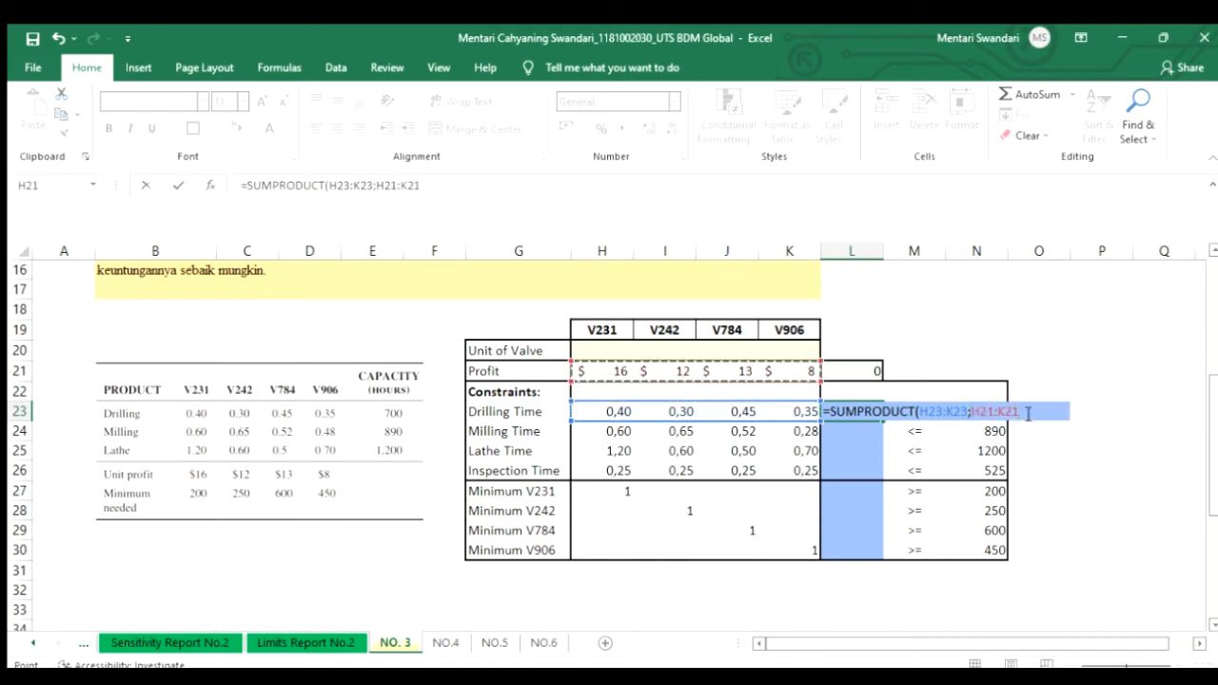
pyautogui.click(977, 411)
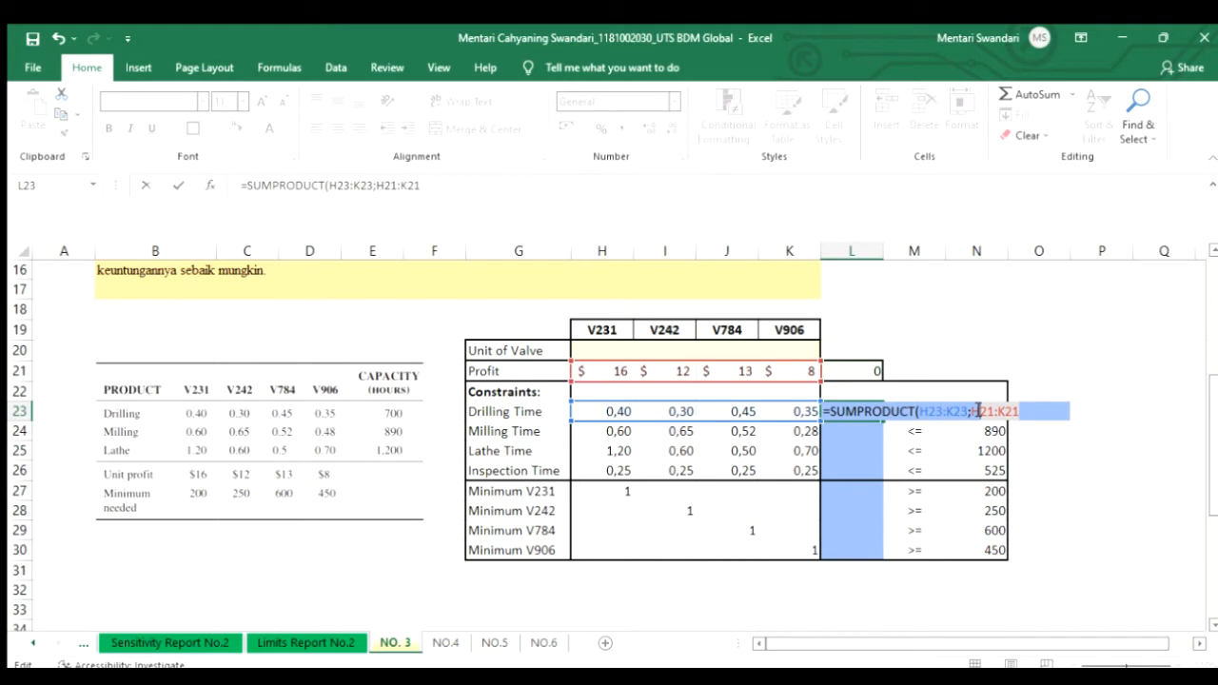
pyautogui.press('F4')
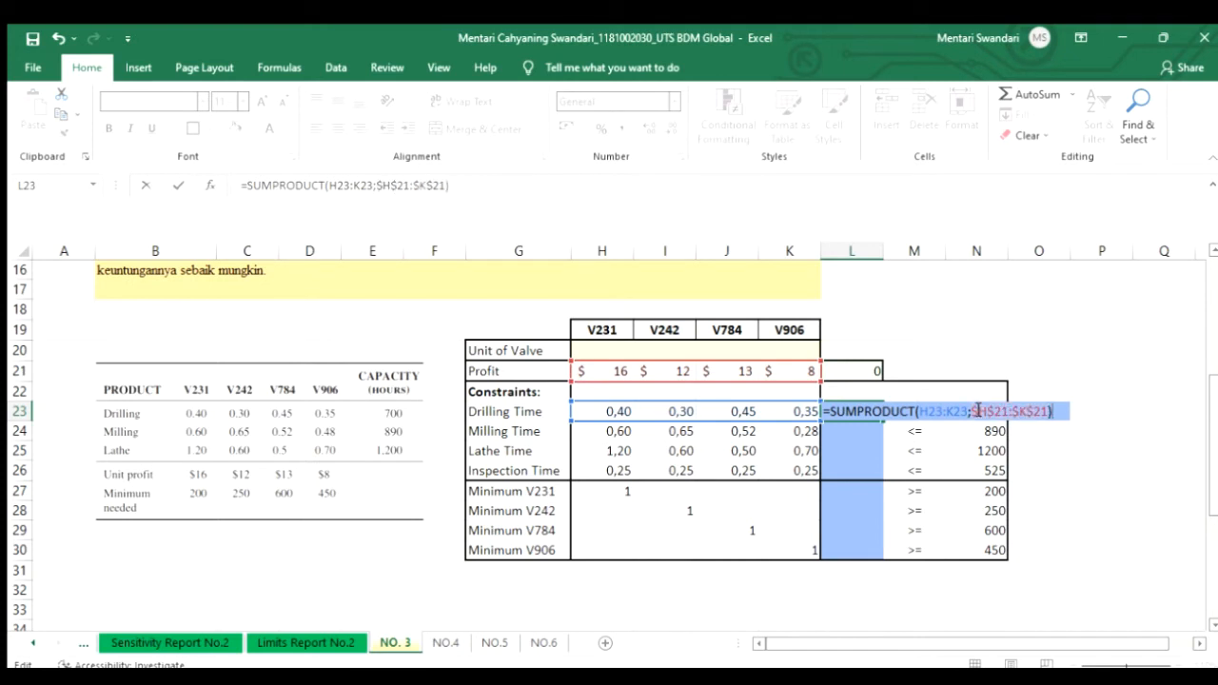
pyautogui.press('Return')
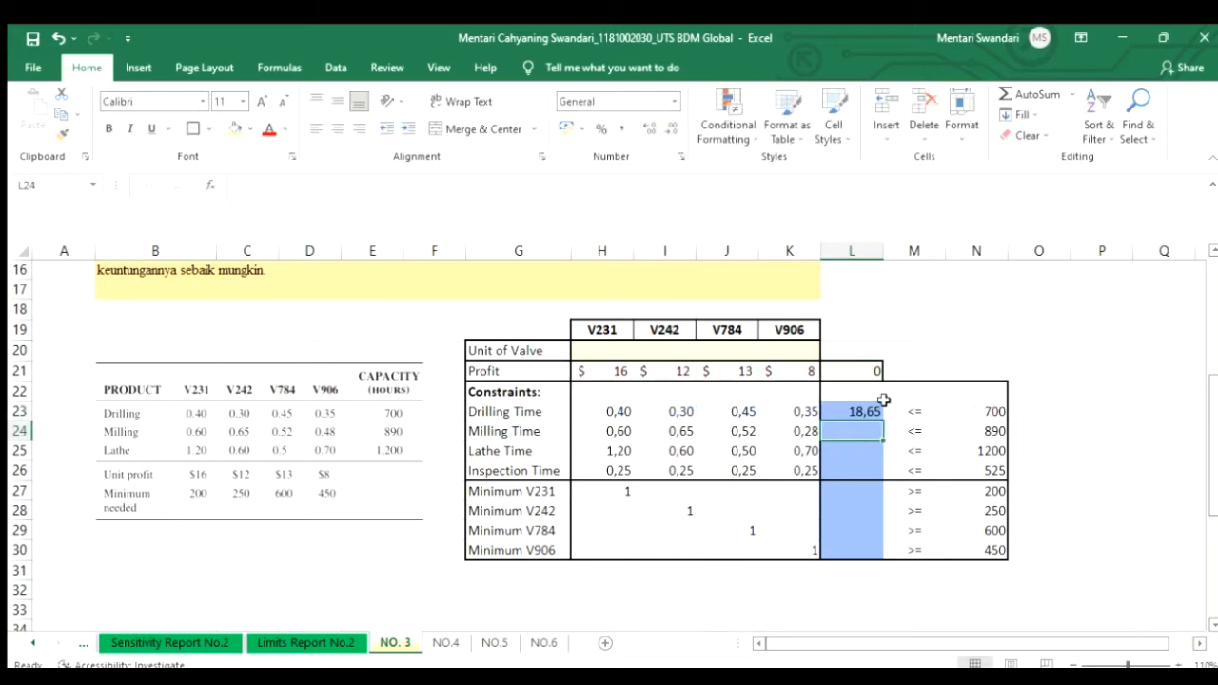
# Fill the L23 formula down through the constraint rows to L30 and inspect the copied formula in L26
pyautogui.click(877, 411)
pyautogui.moveTo(883, 421); pyautogui.dragTo(868, 476)
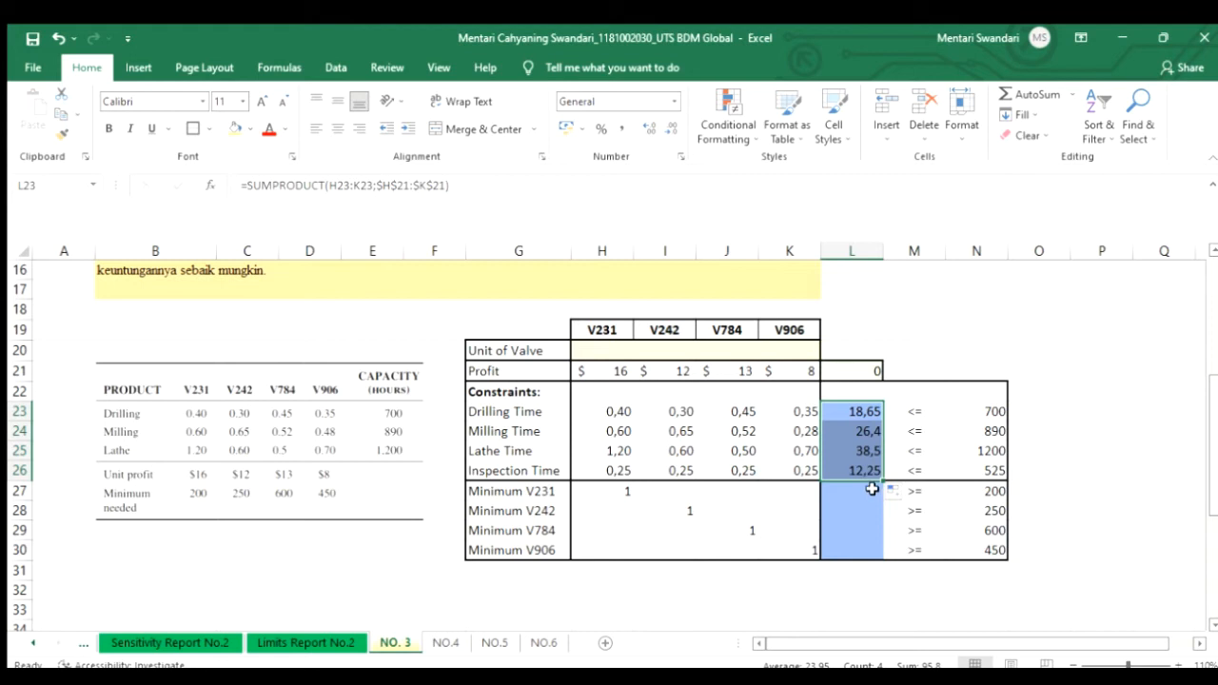
pyautogui.click(640, 184)
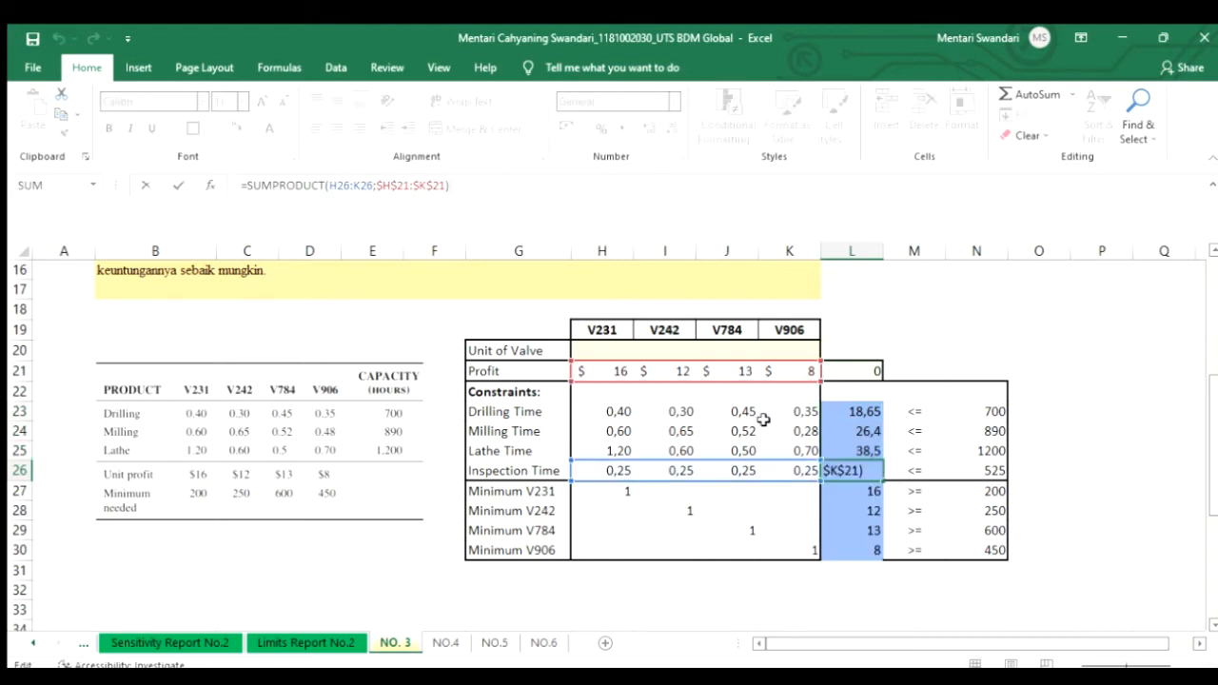
# Change the L23 formula to =SUMPRODUCT(H23:K23;$H$20:$K$20) and fill it down to L30
pyautogui.click(854, 411)
pyautogui.press('F2')
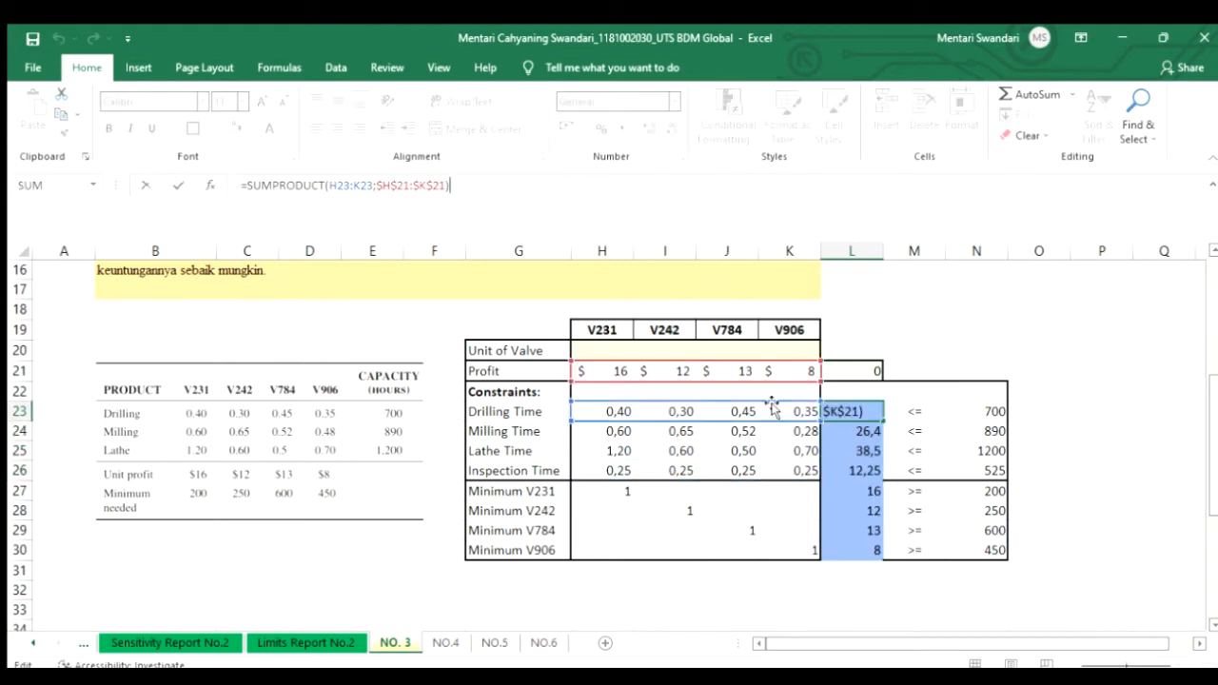
pyautogui.moveTo(743, 368); pyautogui.dragTo(734, 348)
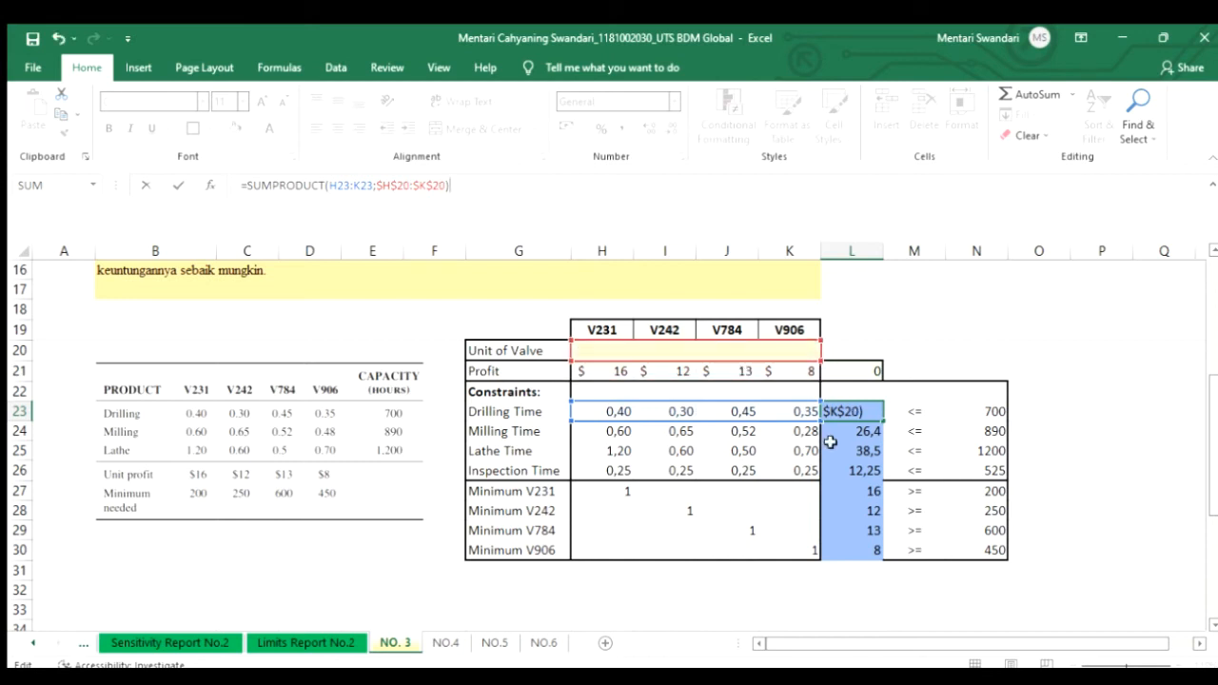
pyautogui.press('Return')
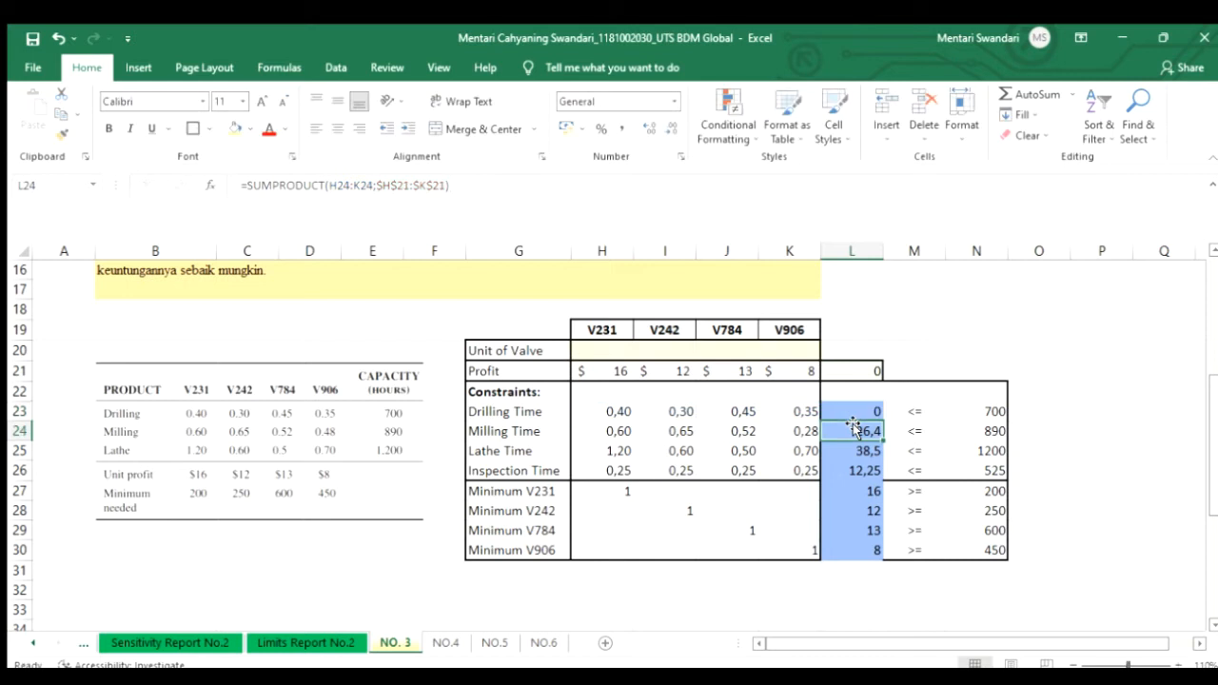
pyautogui.click(850, 409)
pyautogui.moveTo(881, 423); pyautogui.dragTo(861, 553)
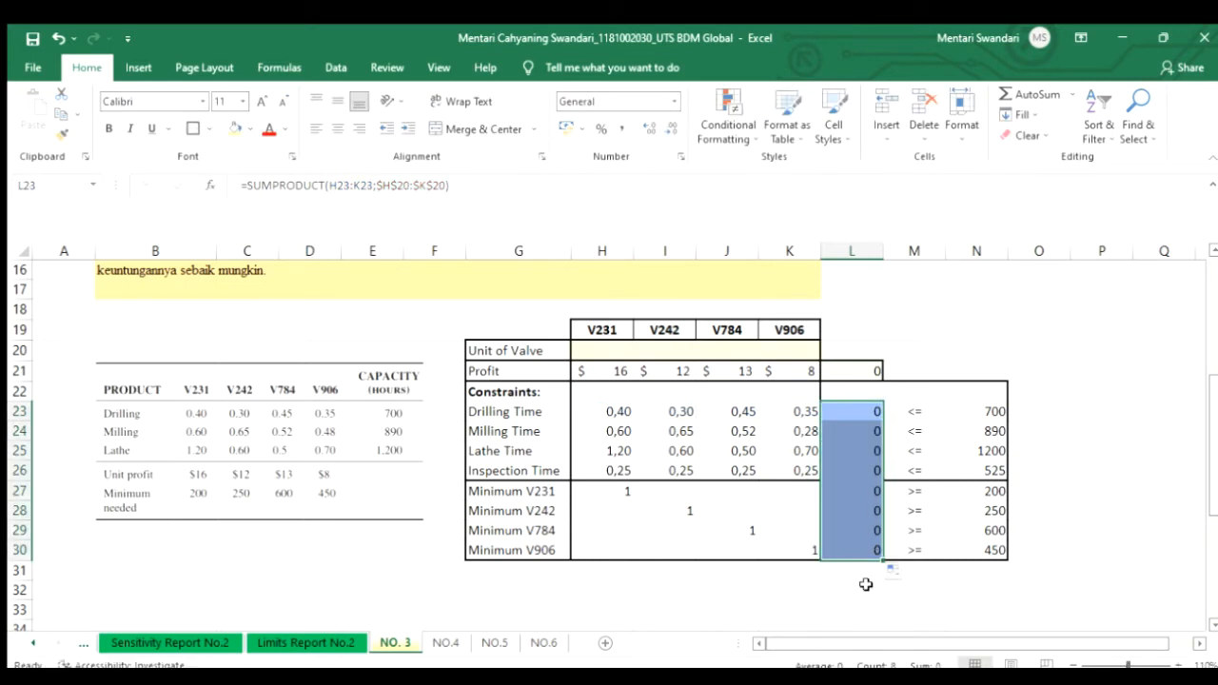
# Label the constraint limits in column N with a bold RHS in N31
pyautogui.click(904, 487)
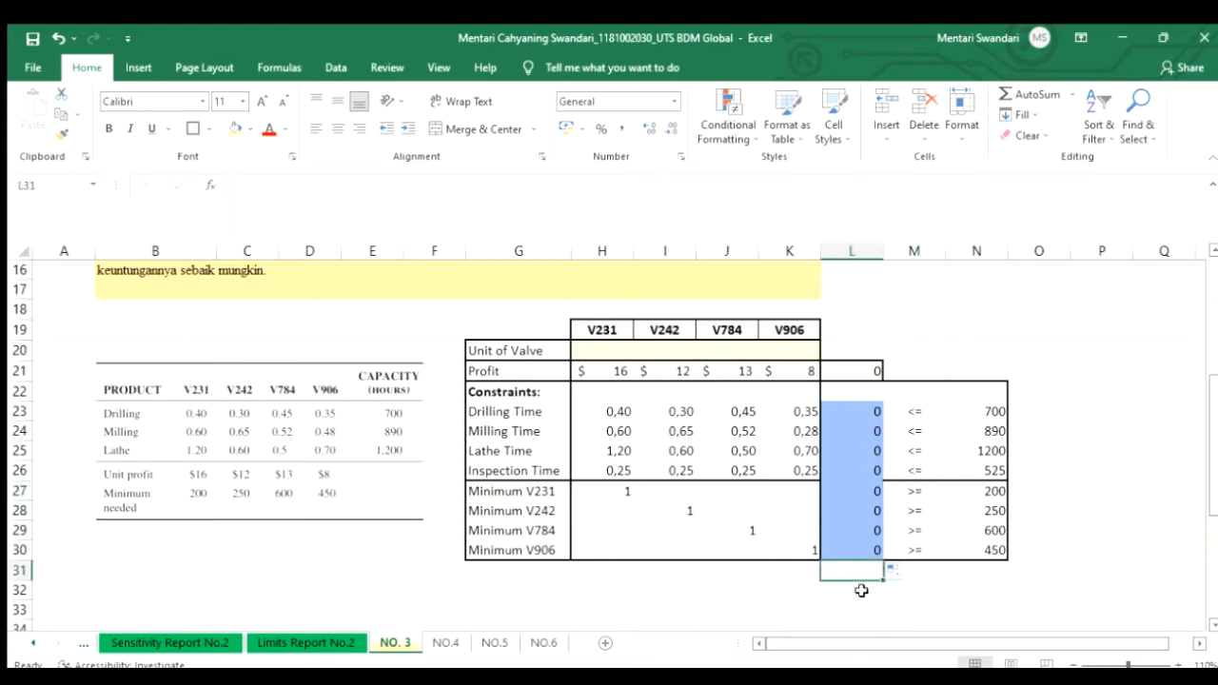
pyautogui.click(986, 591)
pyautogui.moveTo(987, 405); pyautogui.dragTo(973, 548)
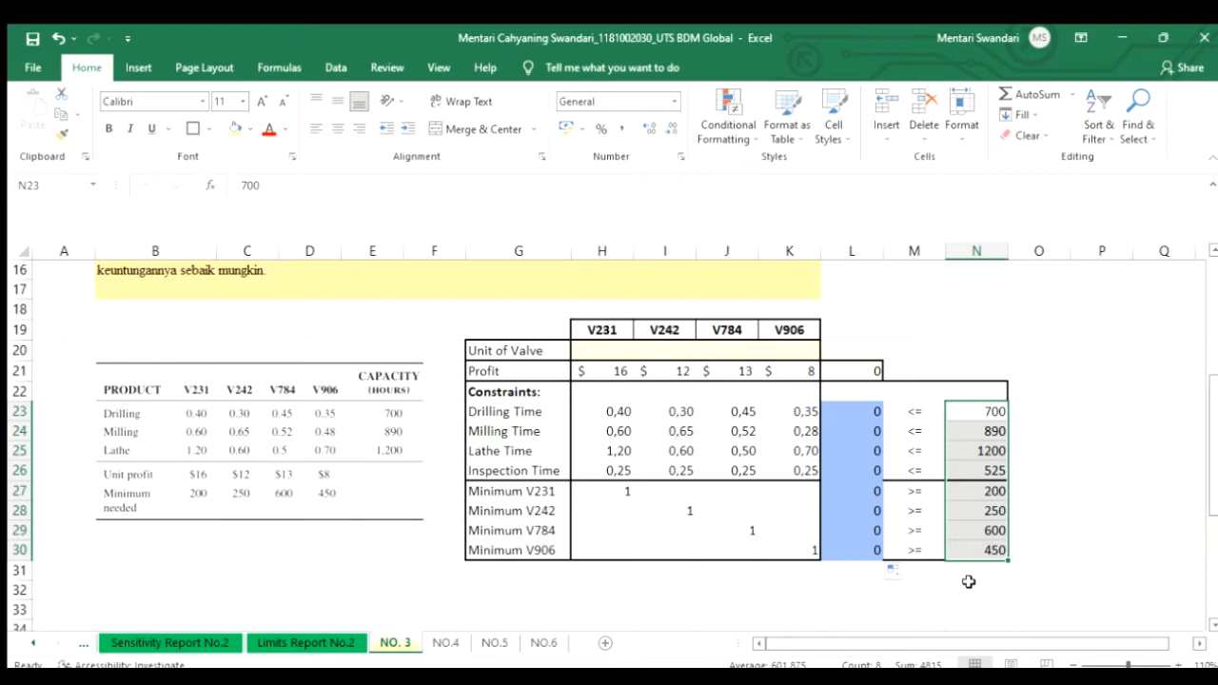
pyautogui.click(970, 578)
pyautogui.hotkey('ctrl', 'b')
pyautogui.write('RHS')
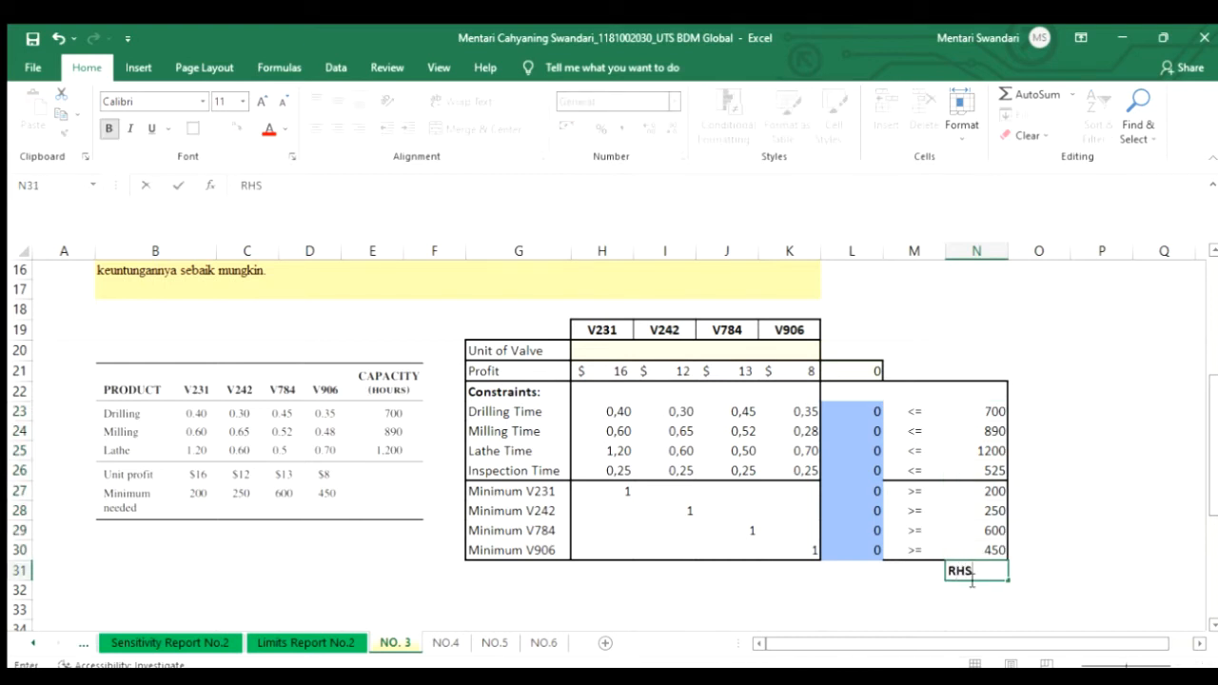
pyautogui.press('Left')
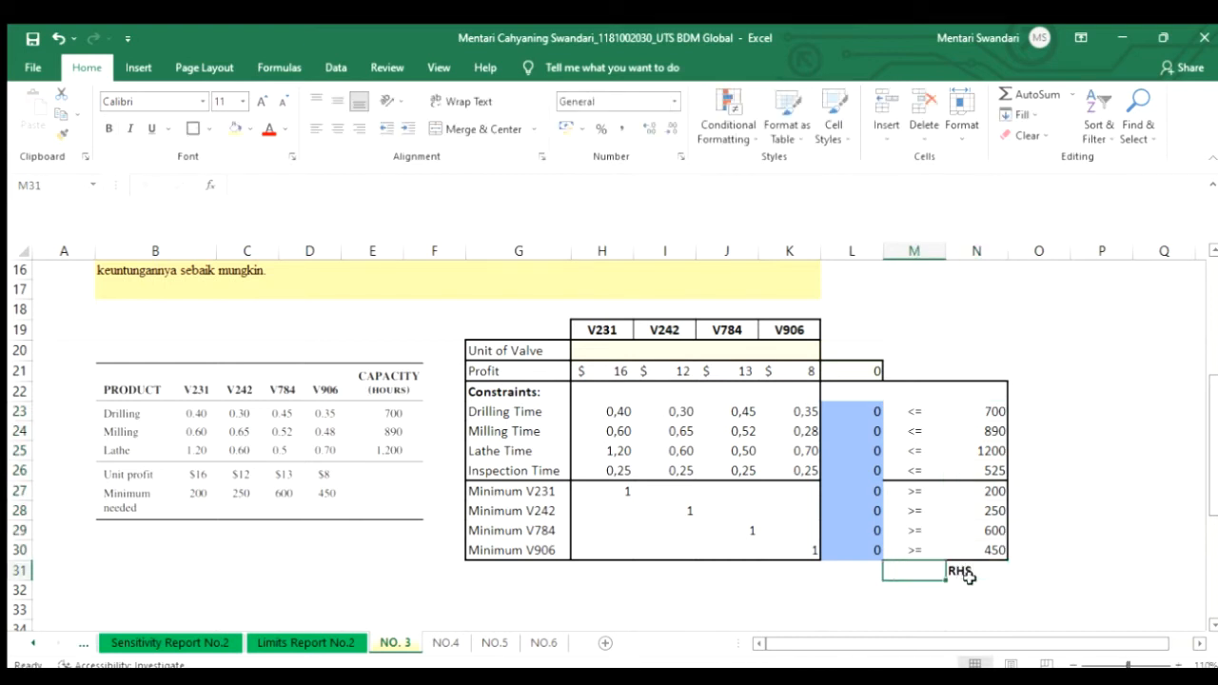
# Add the bold labels Sign in M31 and LHS in L31 beneath the constraint table
pyautogui.write('Sl')
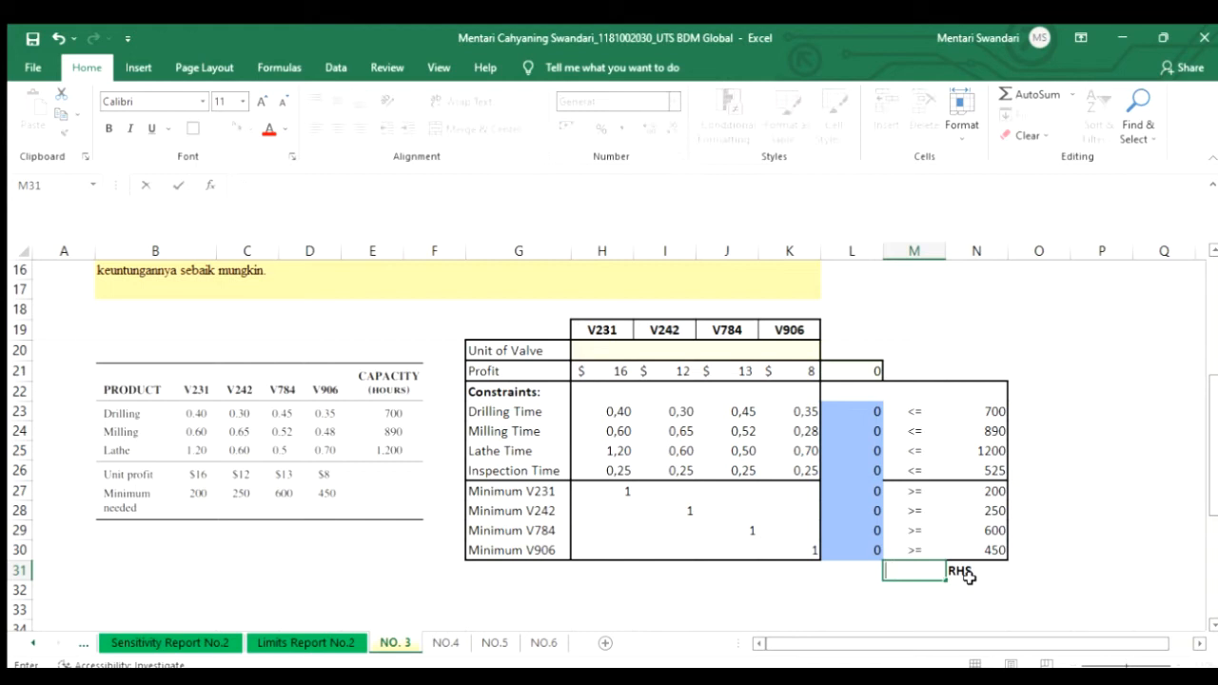
pyautogui.hotkey('ctrl', 'b')
pyautogui.write('ign')
pyautogui.press('Left')
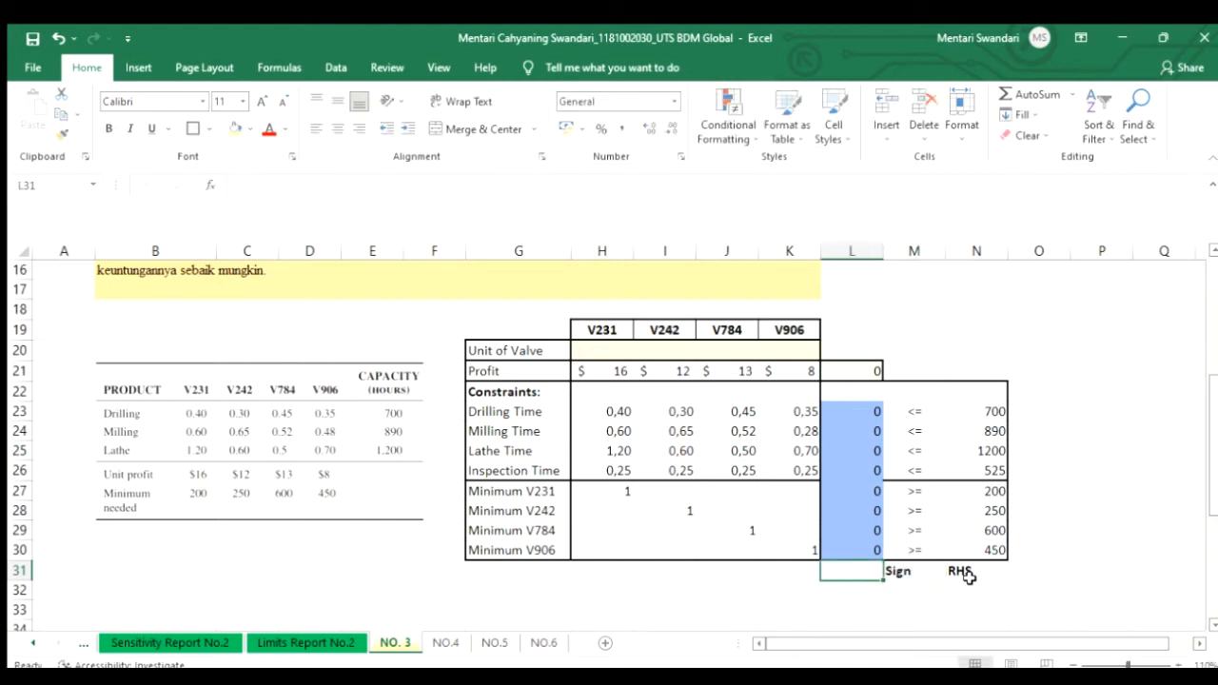
pyautogui.hotkey('ctrl', 'b')
pyautogui.write('lHS')
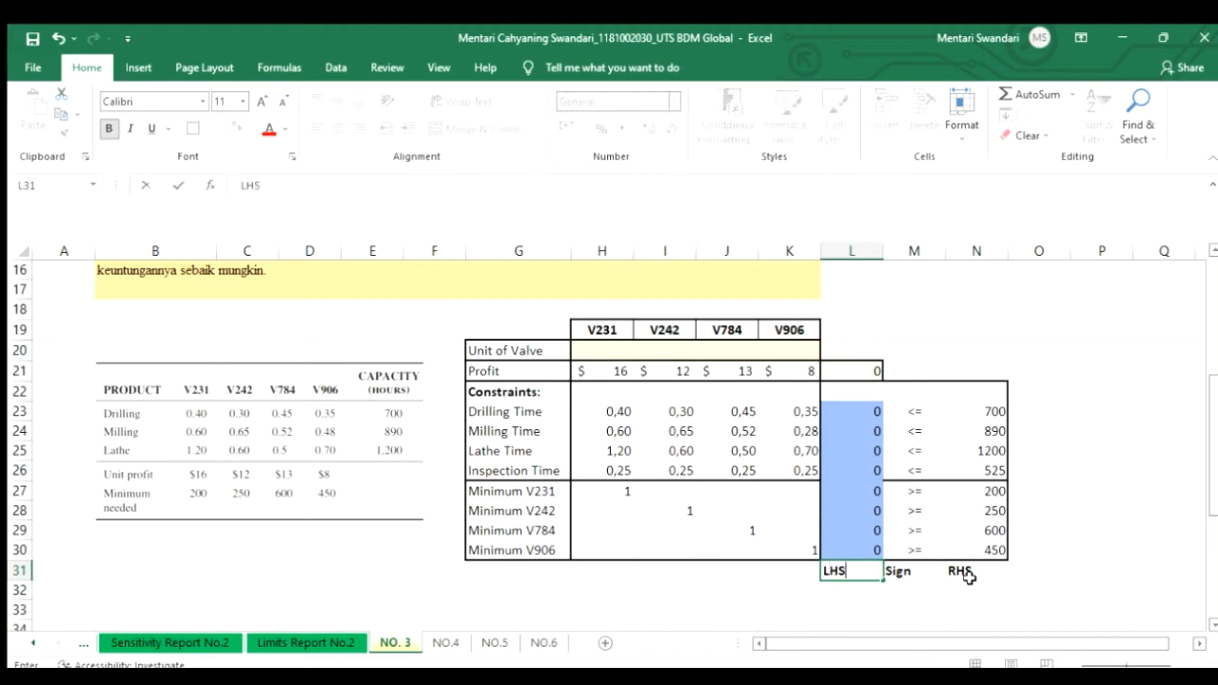
pyautogui.click(967, 576)
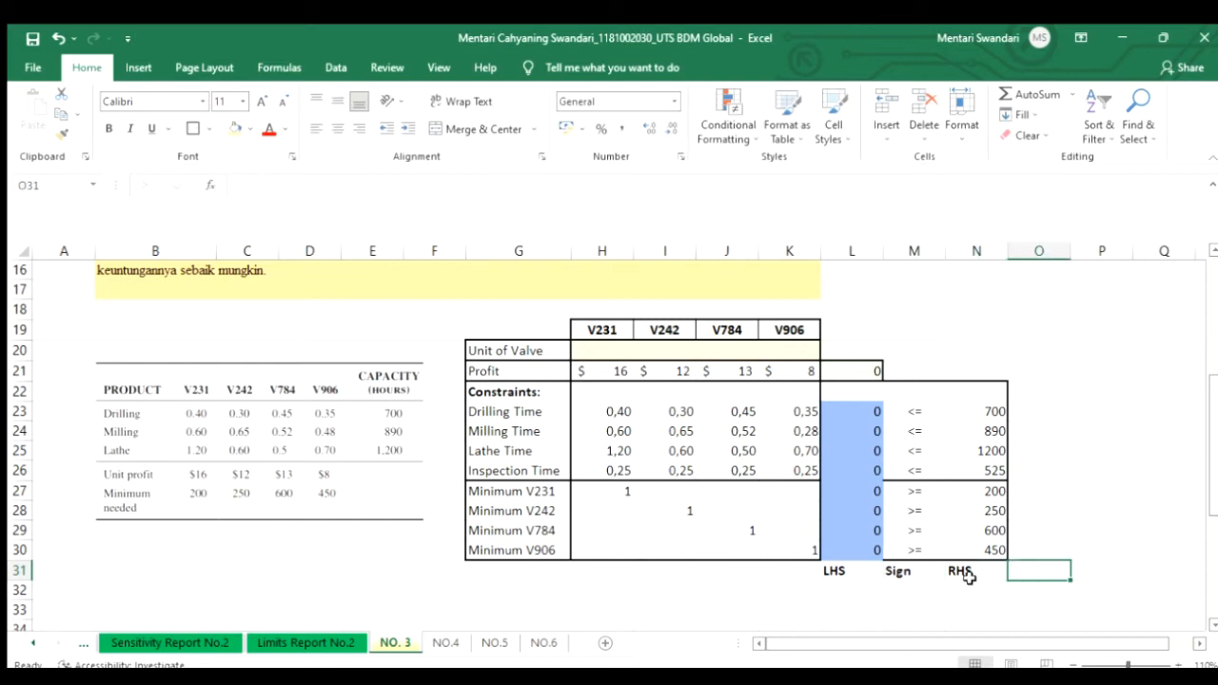
# Compare the capacity limits in N23:N26 with the source table and the inspection hours in the problem text
pyautogui.click(995, 411)
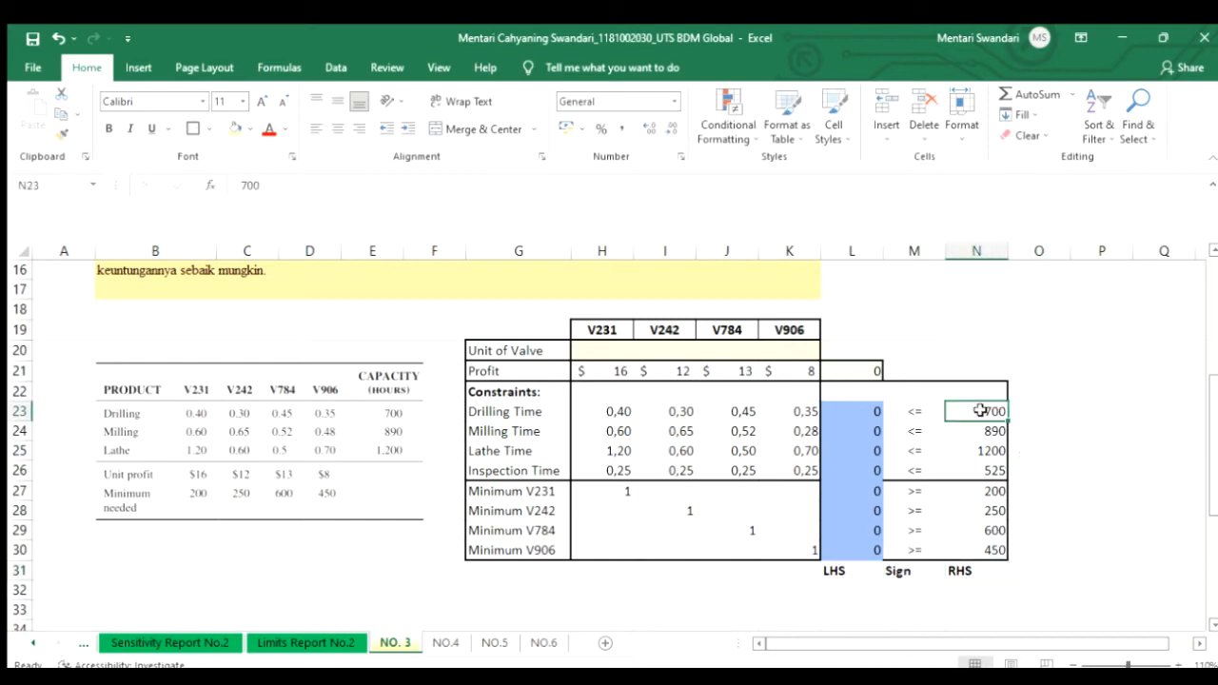
pyautogui.click(381, 411)
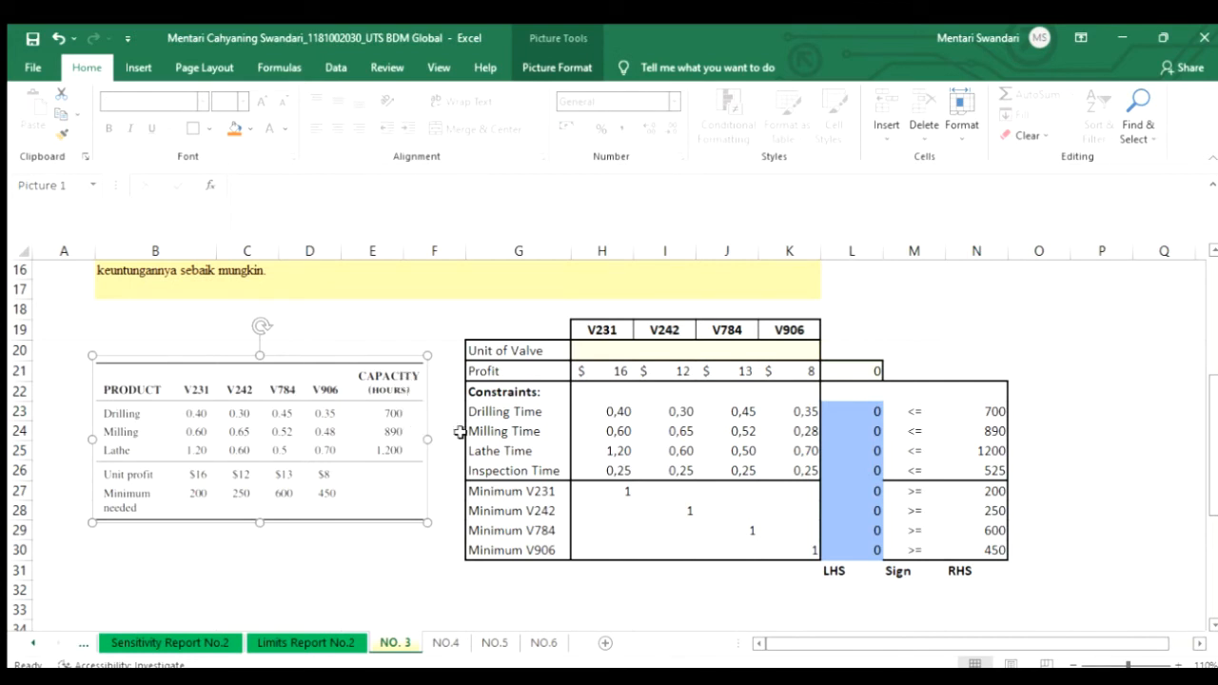
pyautogui.click(981, 433)
pyautogui.click(402, 427)
pyautogui.click(984, 451)
pyautogui.click(367, 448)
pyautogui.click(992, 470)
pyautogui.scroll(2, 629, 330)
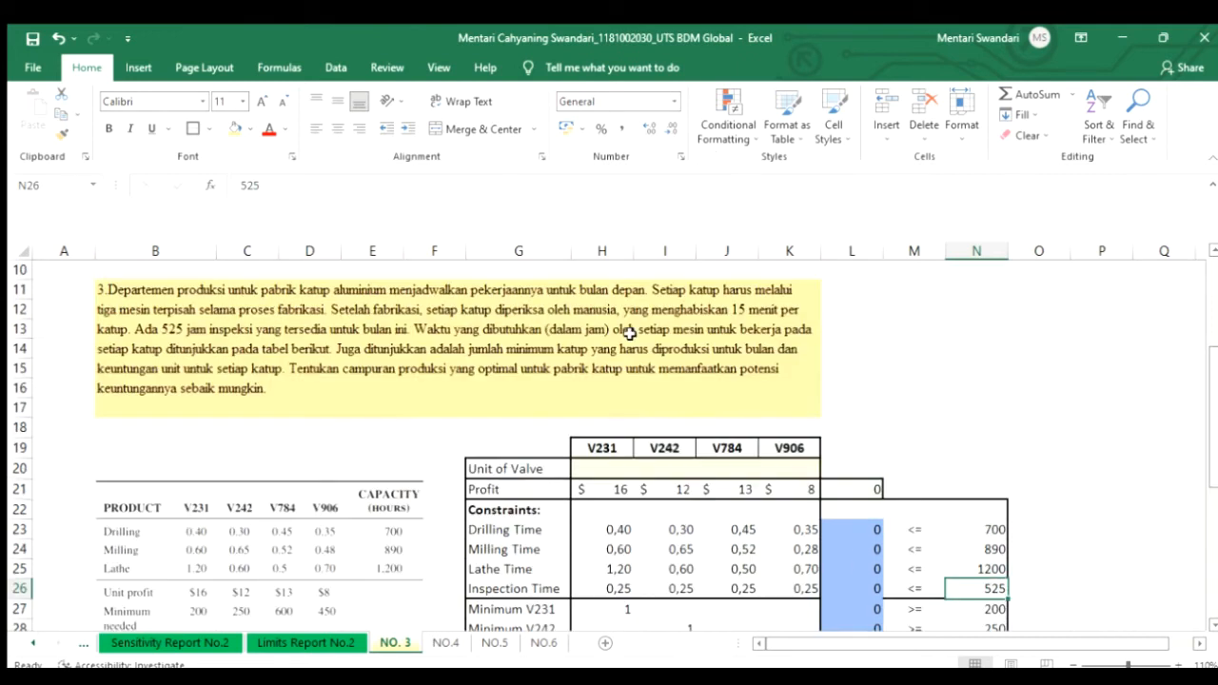
# Check the inspection time limit against the problem text and the minimum valve requirements against the source table
pyautogui.click(186, 331)
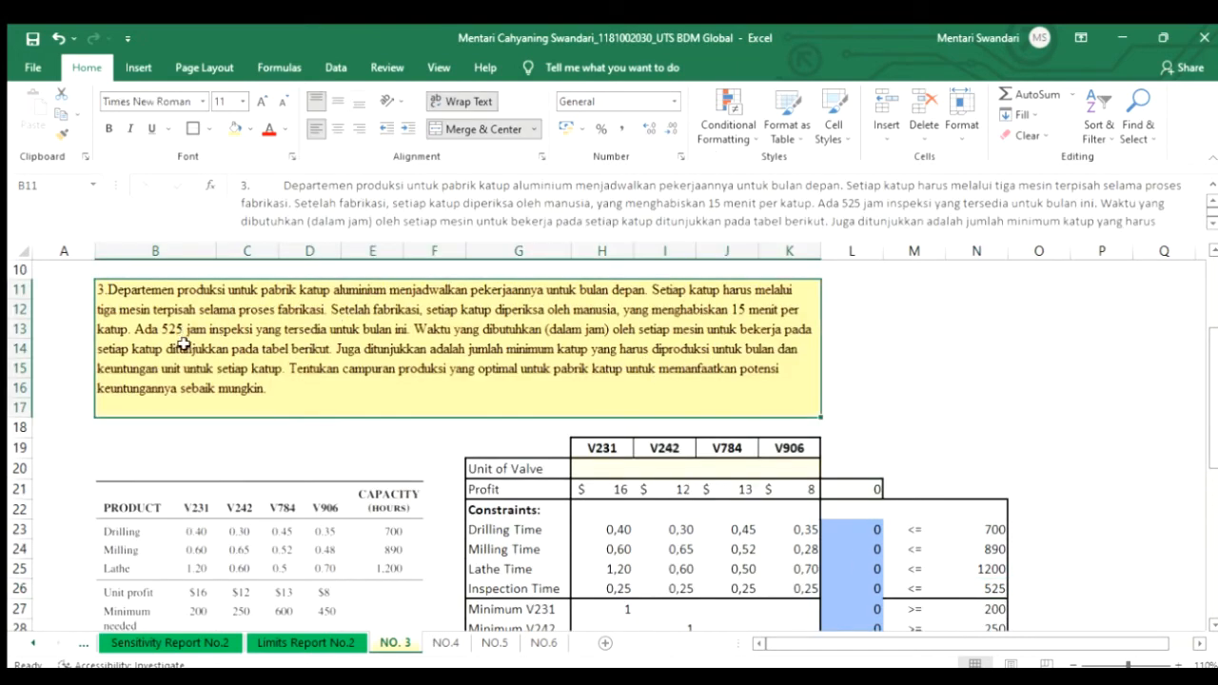
pyautogui.doubleClick(160, 329)
pyautogui.moveTo(181, 331); pyautogui.dragTo(229, 348)
pyautogui.scroll(-3, 234, 350)
pyautogui.click(994, 434)
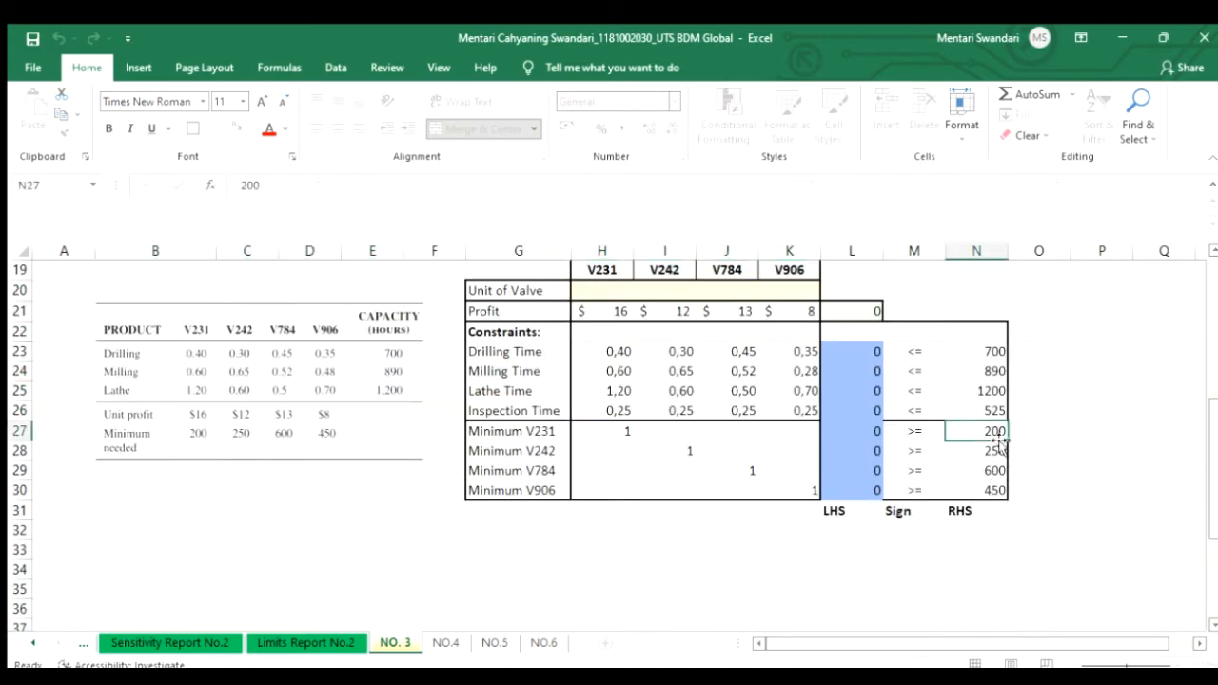
pyautogui.click(189, 435)
pyautogui.click(976, 452)
pyautogui.click(238, 440)
pyautogui.click(936, 470)
pyautogui.click(270, 442)
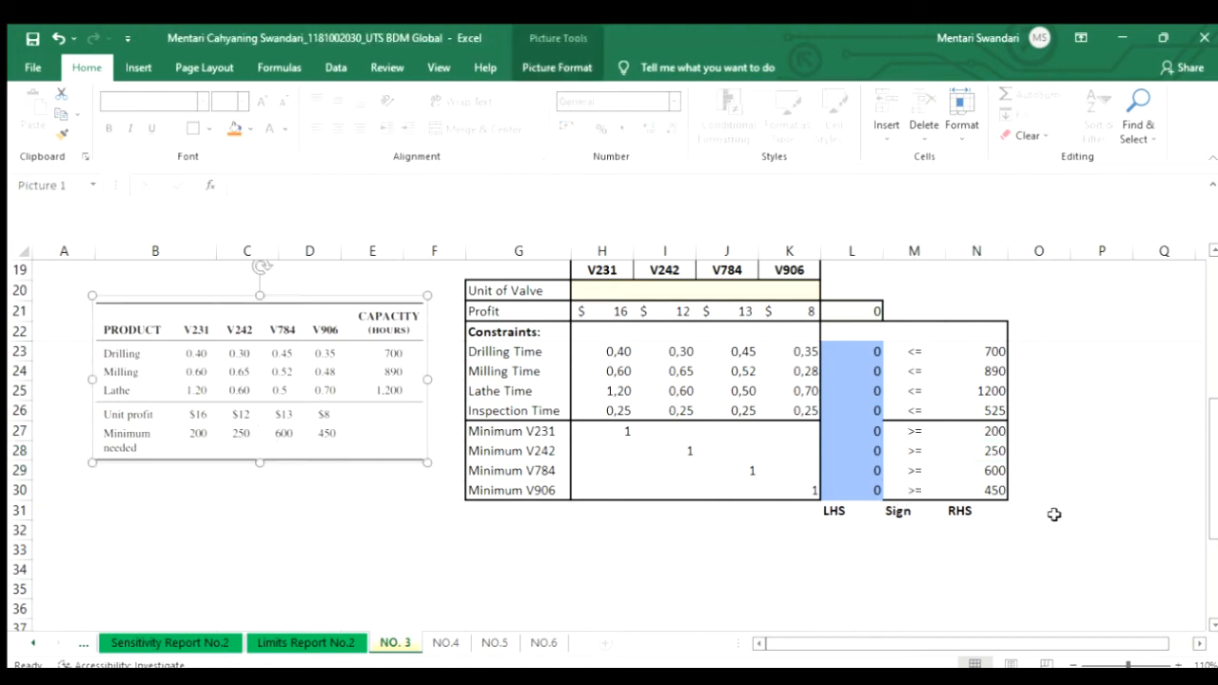
pyautogui.click(994, 490)
pyautogui.click(345, 430)
pyautogui.scroll(2, 1054, 433)
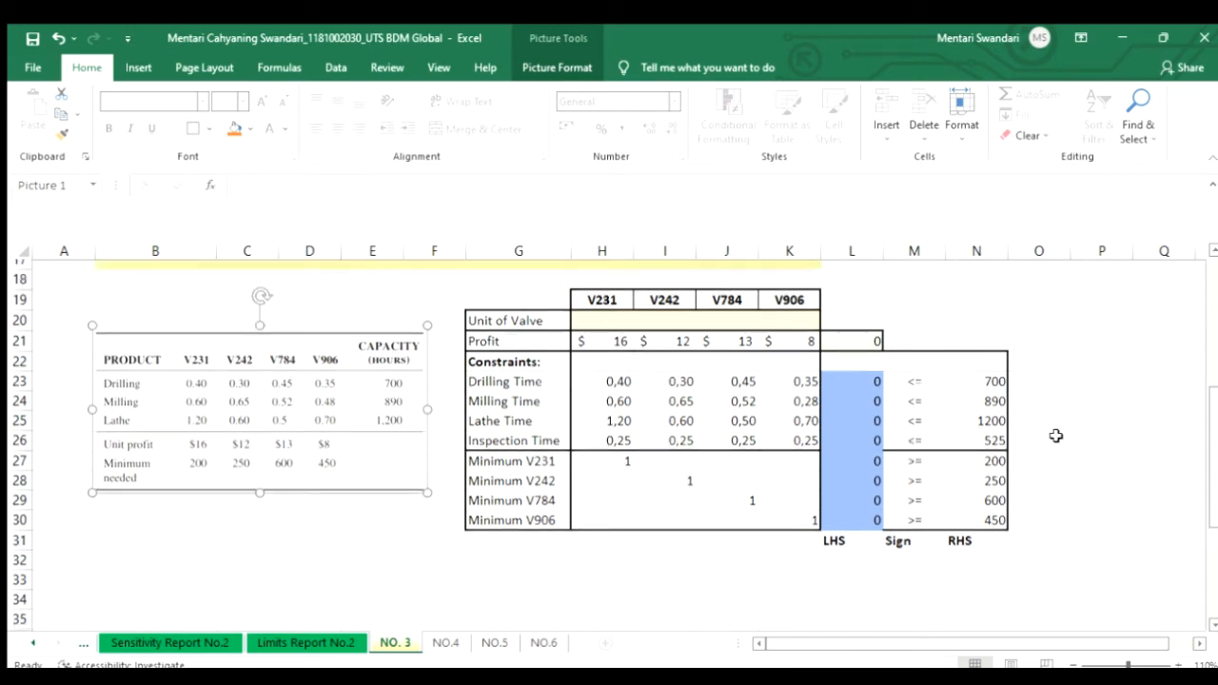
pyautogui.scroll(-1, 1054, 434)
pyautogui.click(867, 374)
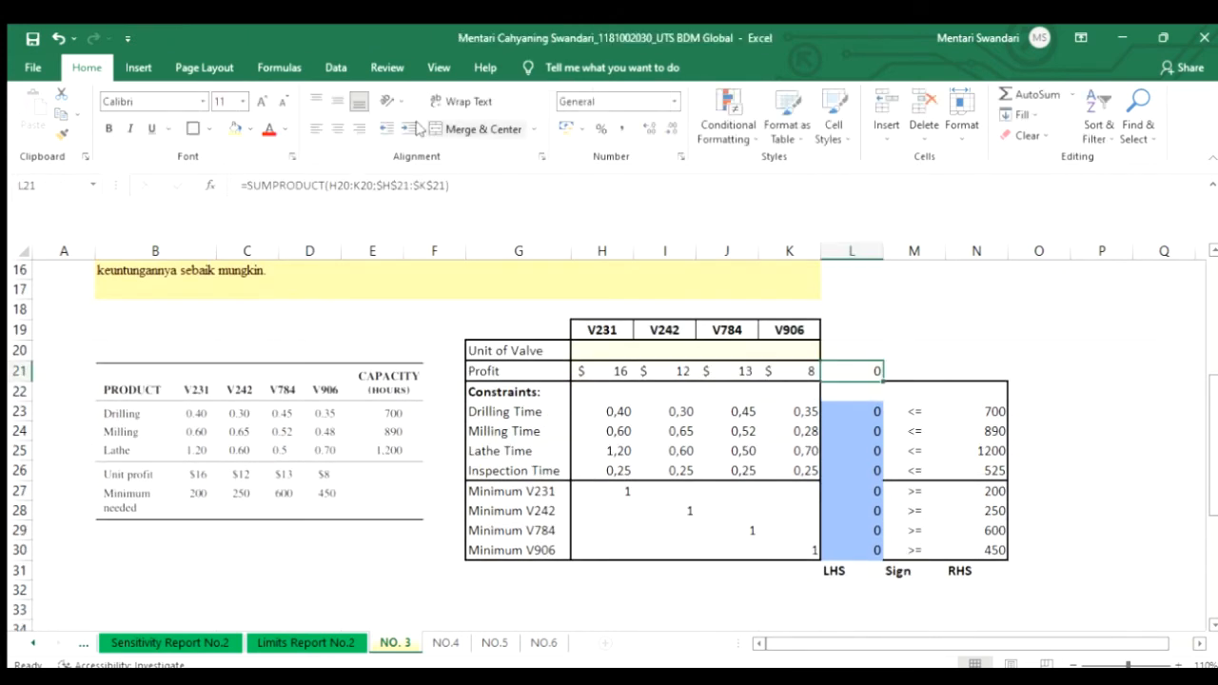
pyautogui.click(335, 67)
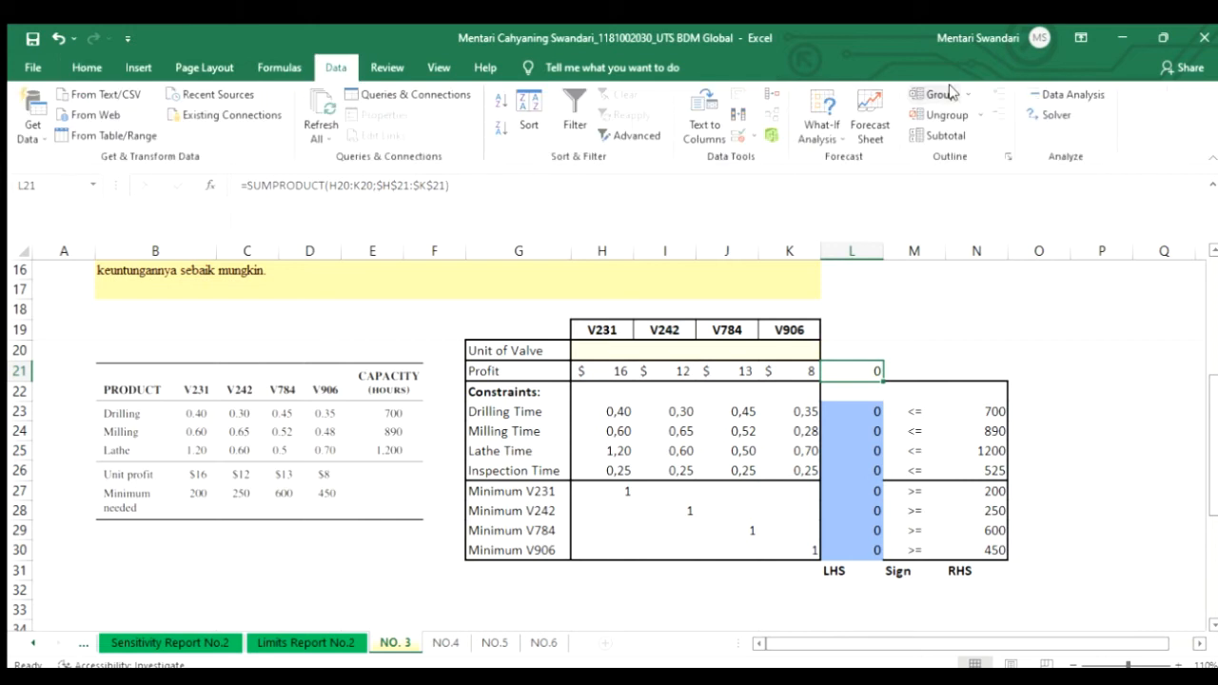
pyautogui.click(1048, 114)
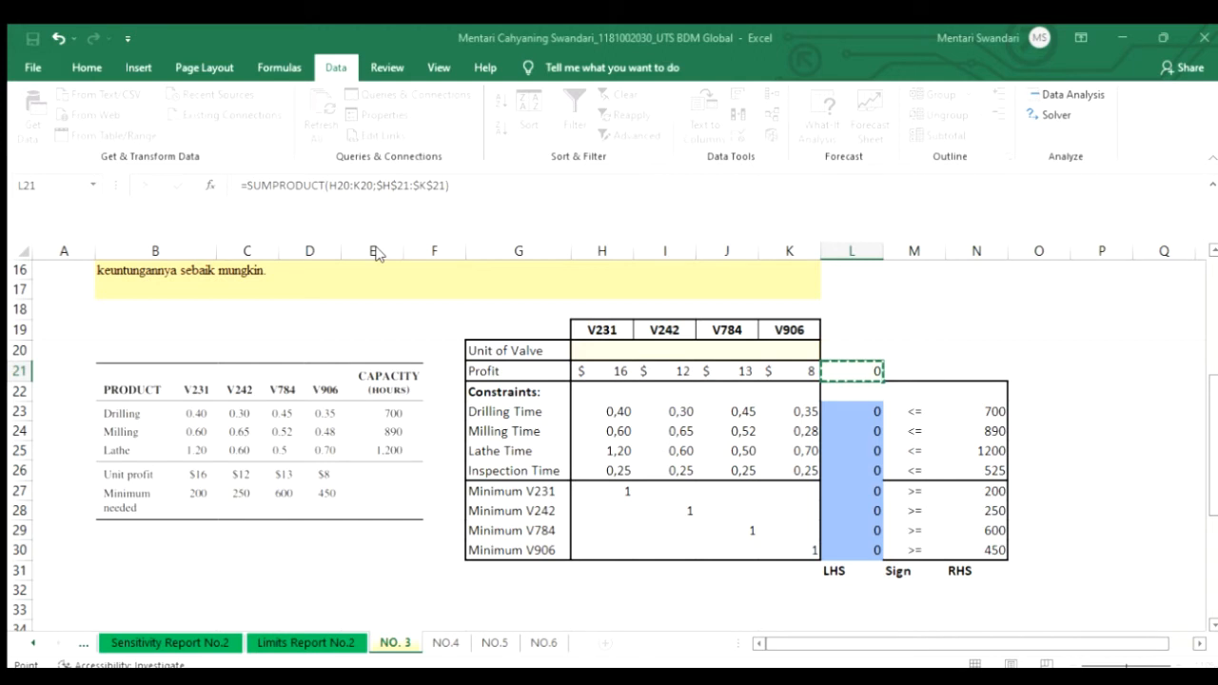
pyautogui.click(538, 89)
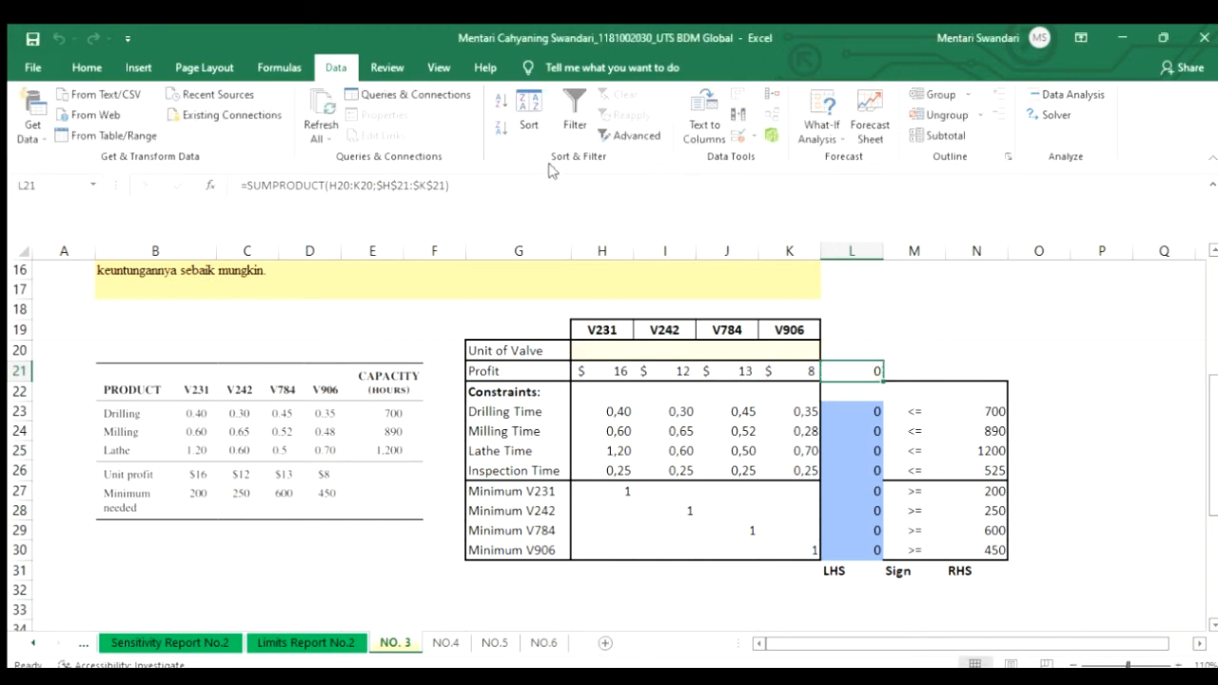
pyautogui.click(99, 72)
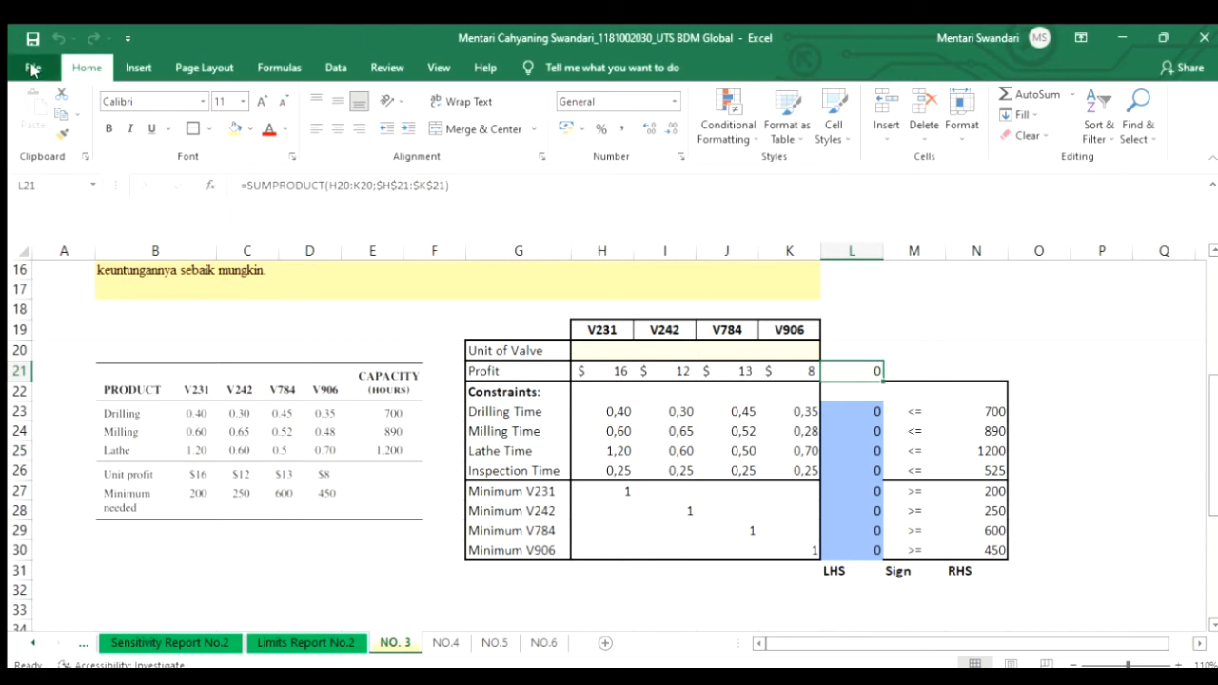
# Start Solver with profit cell L21 as the objective and H20:K20 as the variable cells
pyautogui.click(335, 67)
pyautogui.click(1049, 114)
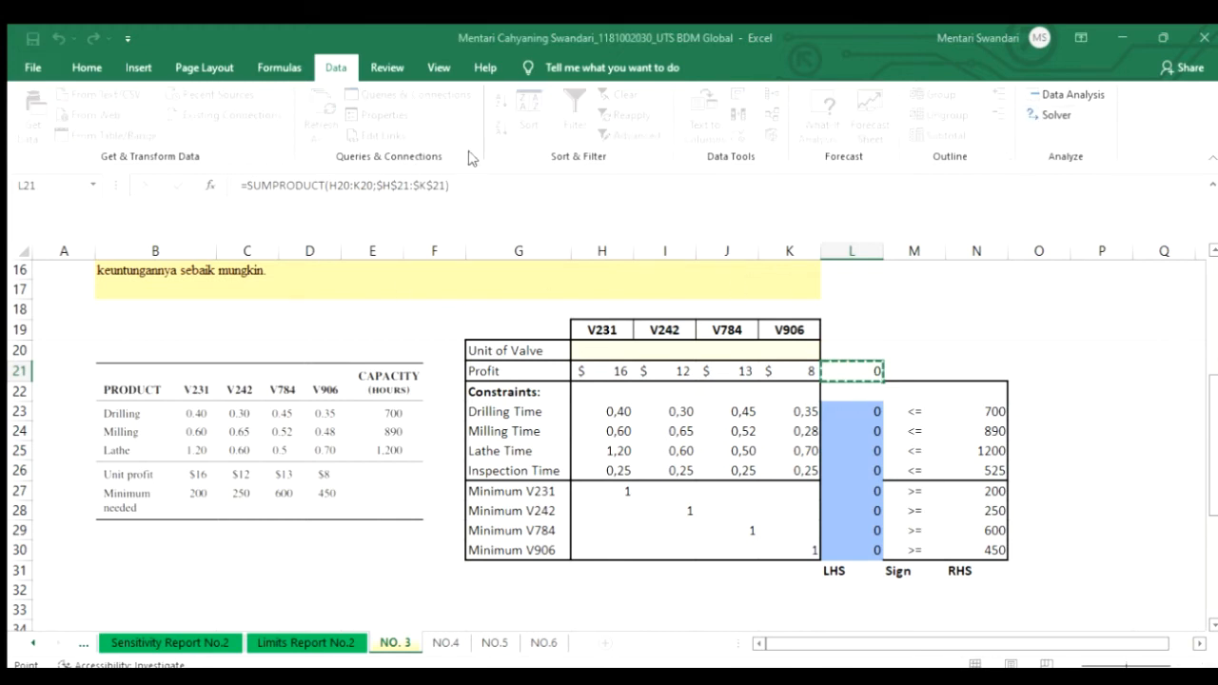
pyautogui.click(517, 133)
pyautogui.click(871, 372)
pyautogui.click(504, 219)
pyautogui.click(623, 355)
pyautogui.moveTo(624, 355); pyautogui.dragTo(803, 354)
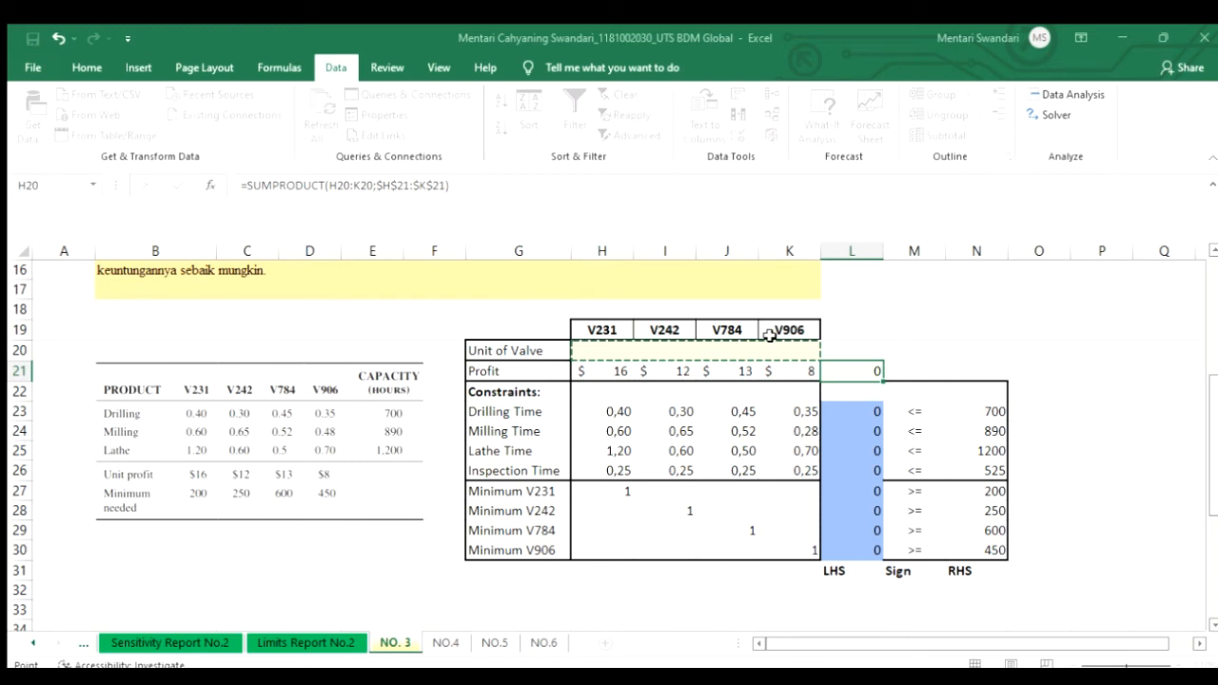
# Add the Solver constraint L23:L26 <= N23:N26 for the drilling, milling, lathe and inspection times
pyautogui.click(481, 270)
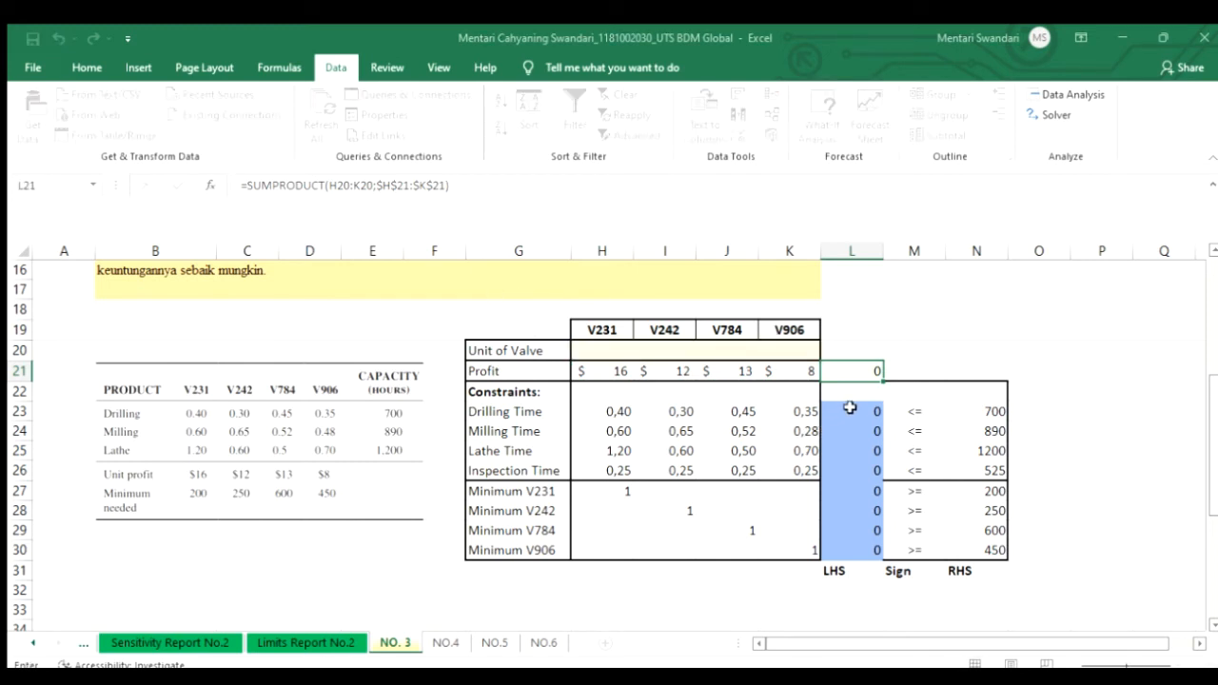
pyautogui.moveTo(849, 408); pyautogui.dragTo(861, 470)
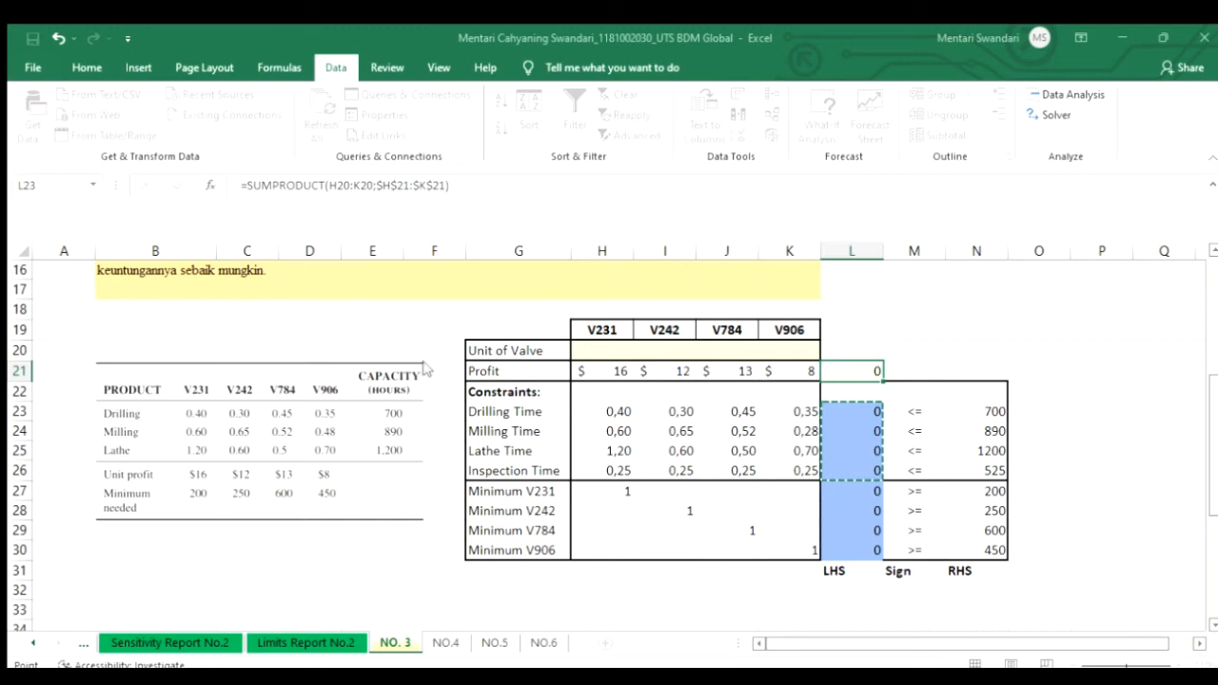
pyautogui.click(460, 354)
pyautogui.moveTo(983, 409); pyautogui.dragTo(992, 460)
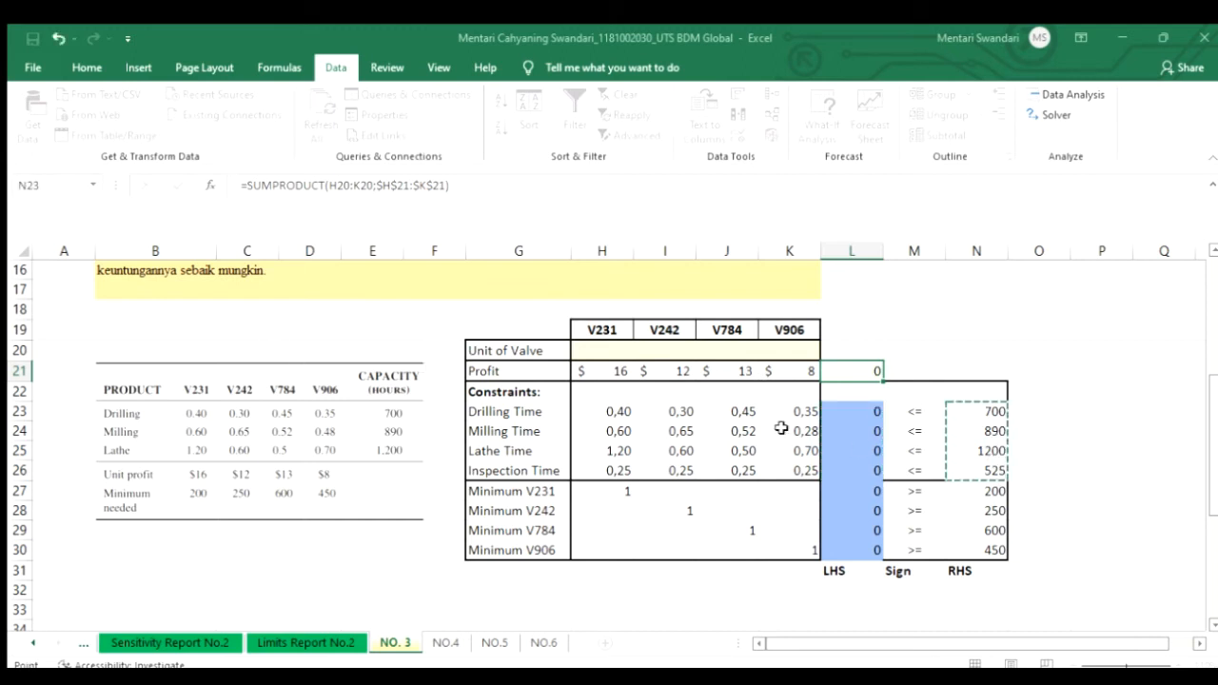
pyautogui.click(319, 390)
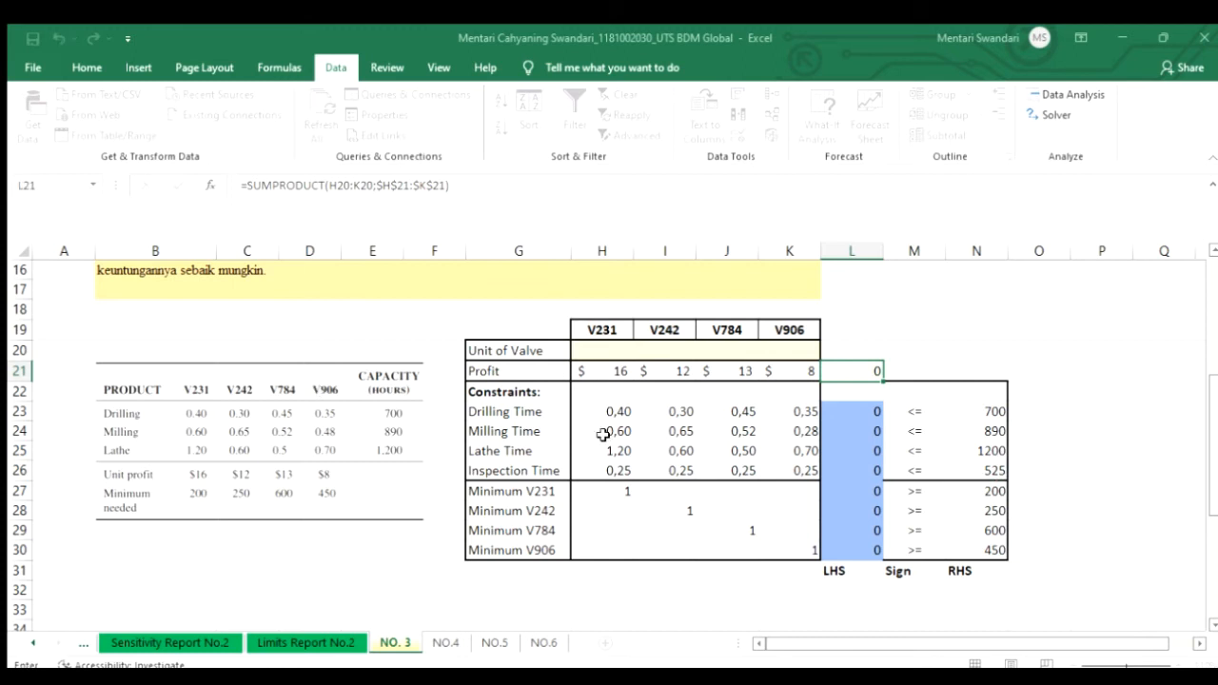
# Add the Solver constraint L27:L30 >= N27:N30 for the minimum valve quantities and finish adding constraints
pyautogui.moveTo(834, 490); pyautogui.dragTo(849, 548)
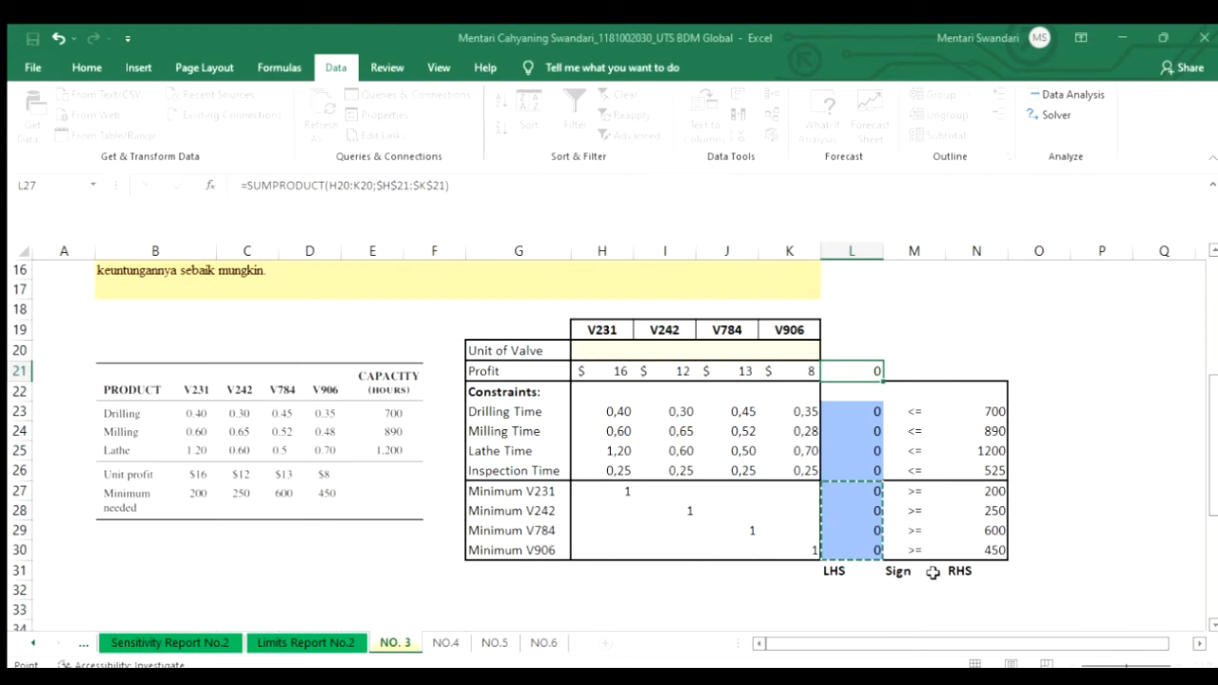
pyautogui.click(318, 342)
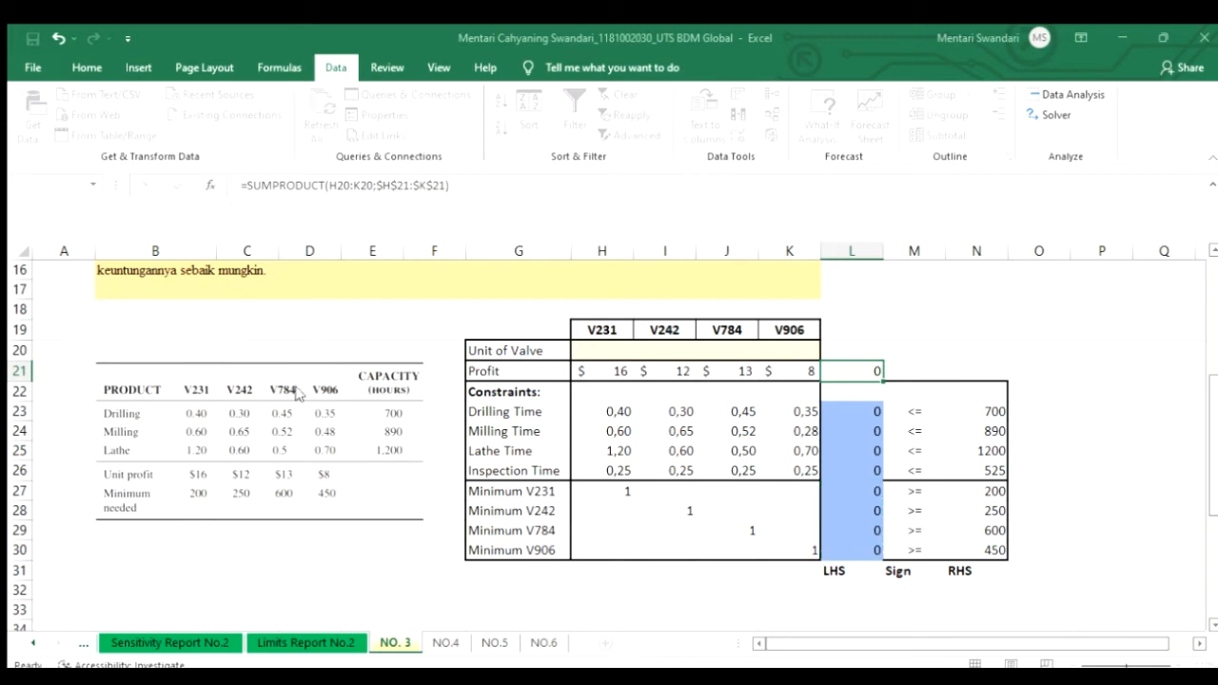
pyautogui.click(304, 384)
pyautogui.moveTo(994, 489); pyautogui.dragTo(989, 549)
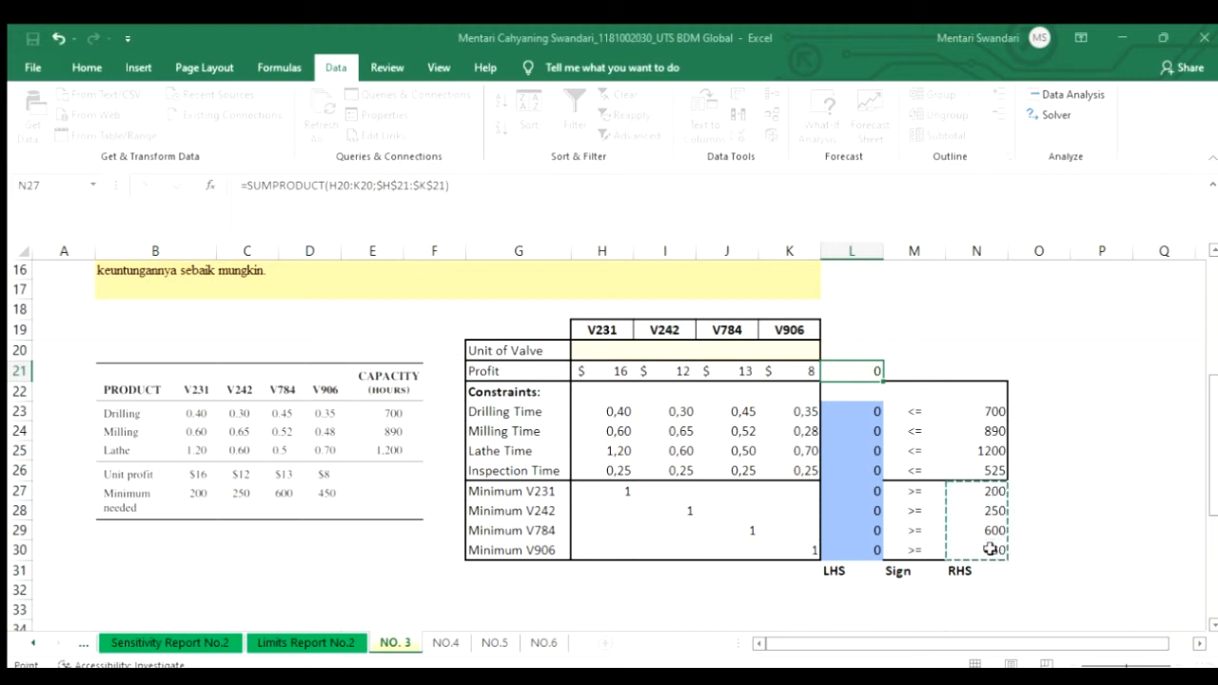
pyautogui.click(155, 382)
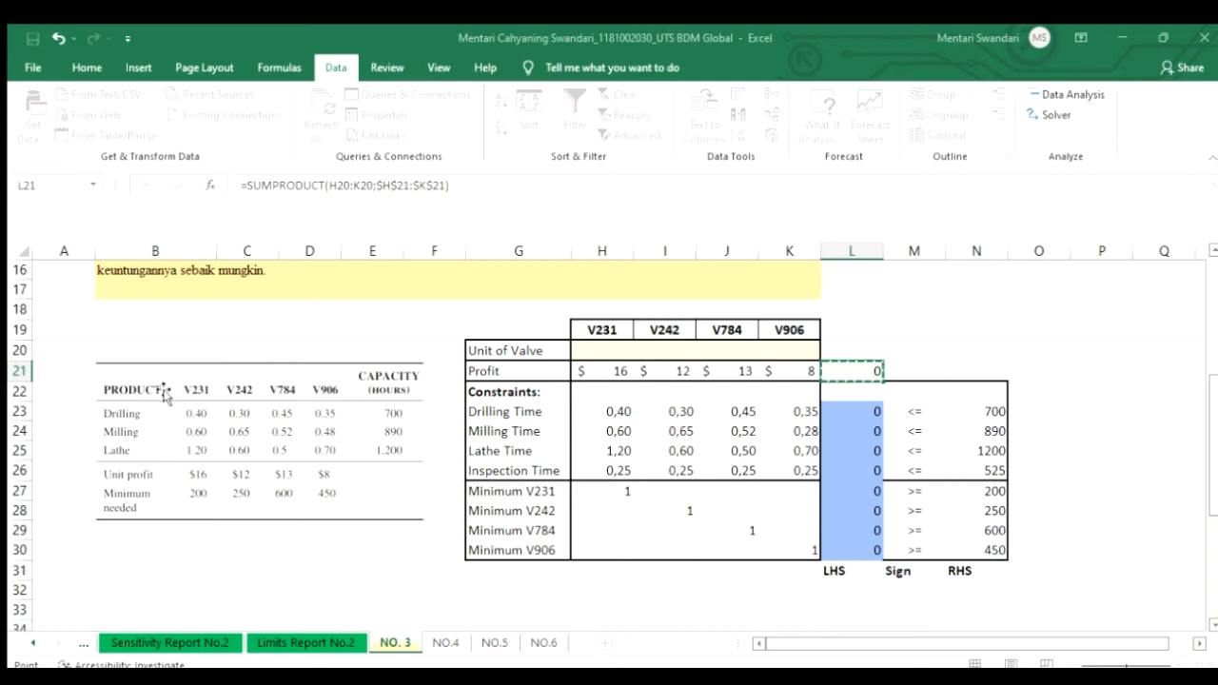
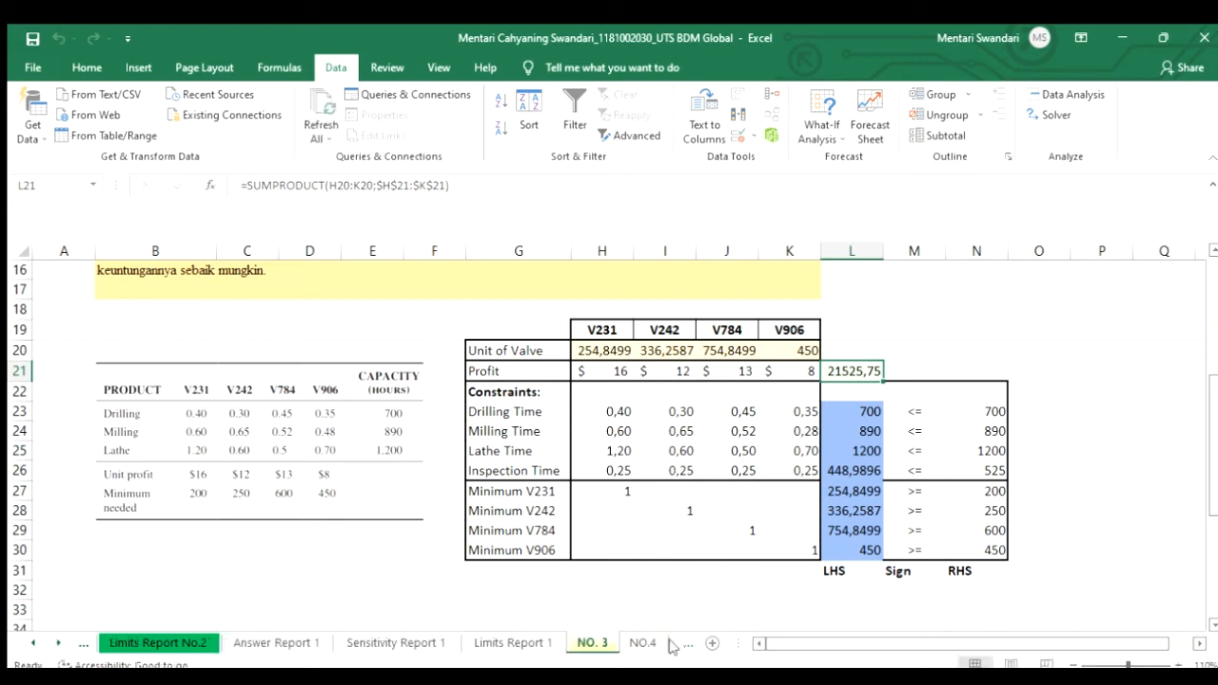
# Move the NO. 3 sheet ahead of Answer Report 1 and colour its tab and the three new report tabs orange
pyautogui.moveTo(585, 647); pyautogui.dragTo(284, 651)
pyautogui.click(291, 649)
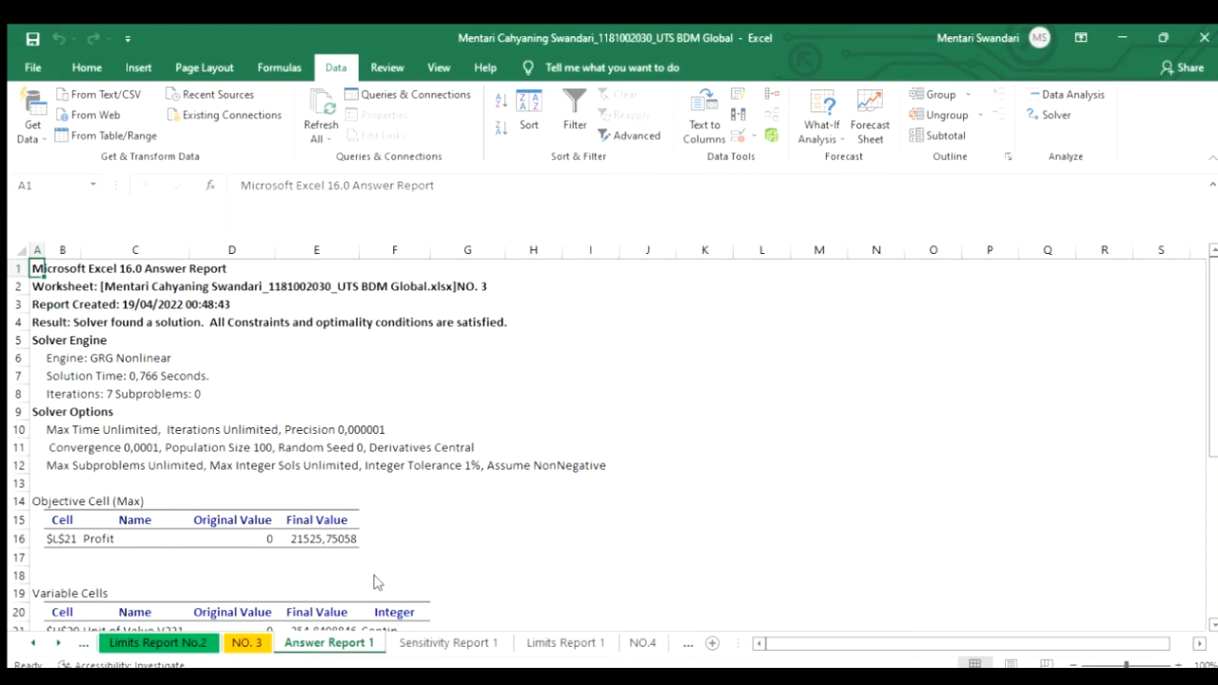
pyautogui.click(418, 644)
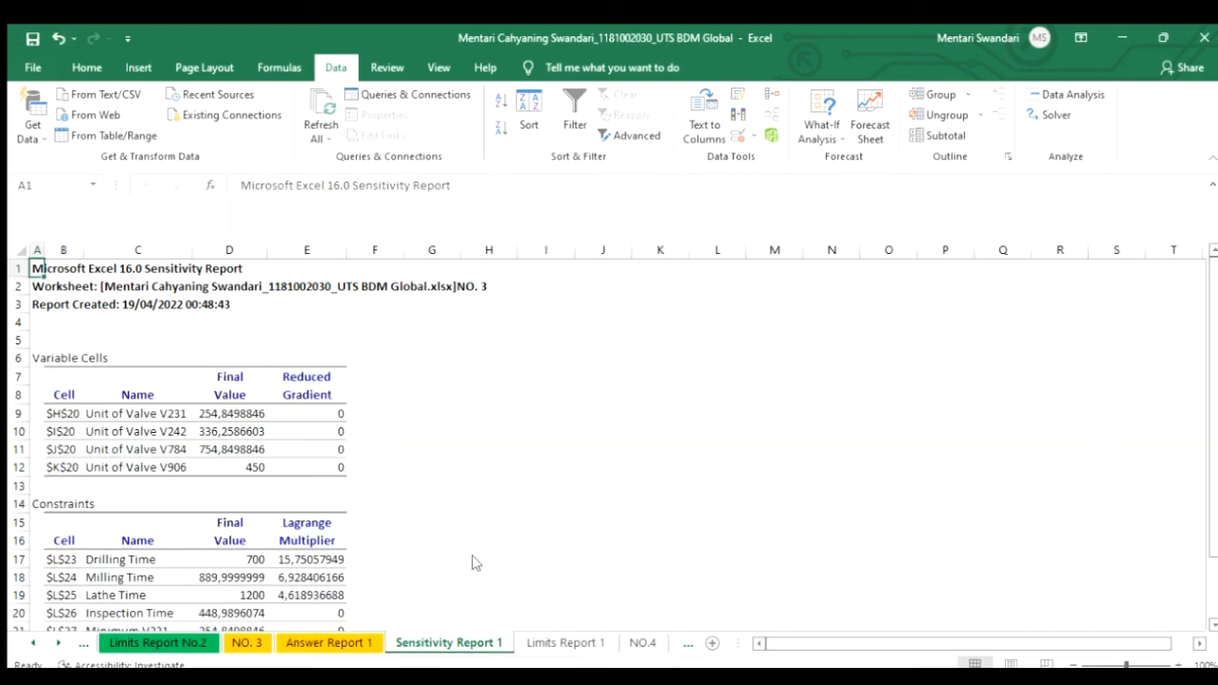
pyautogui.click(565, 641)
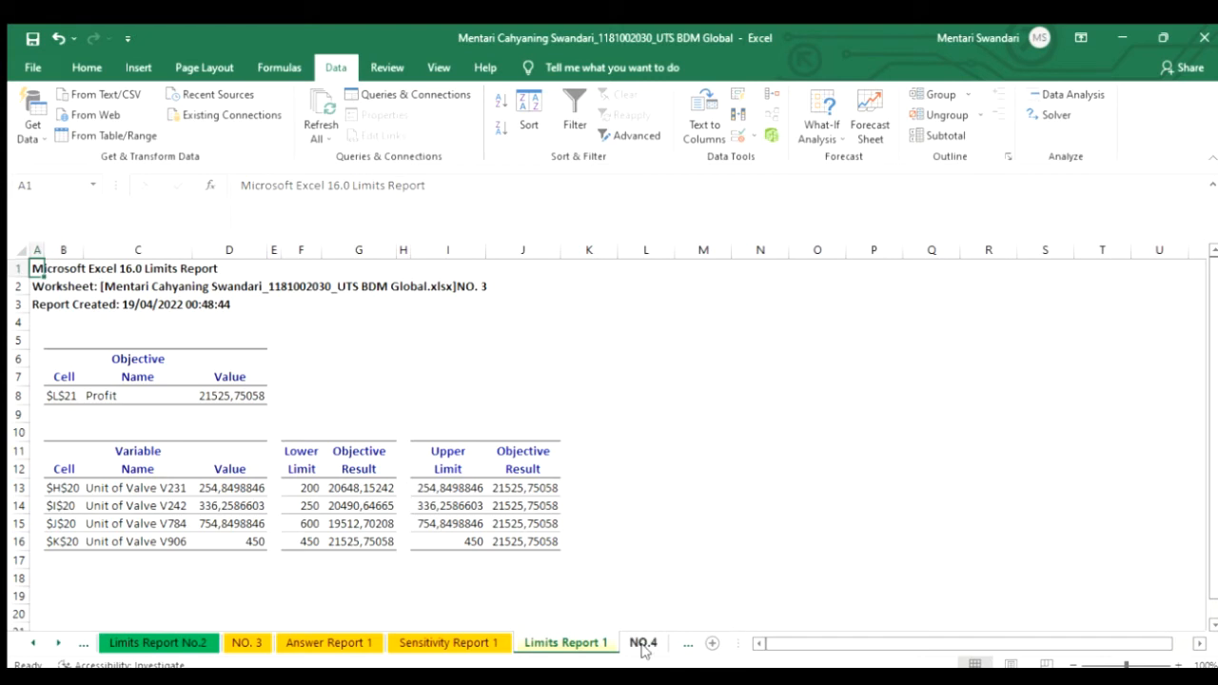
# Rename the Answer Report 1 sheet as Answer Report No.3
pyautogui.click(366, 642)
pyautogui.press('BackSpace')
pyautogui.press('BackSpace')
pyautogui.write('N')
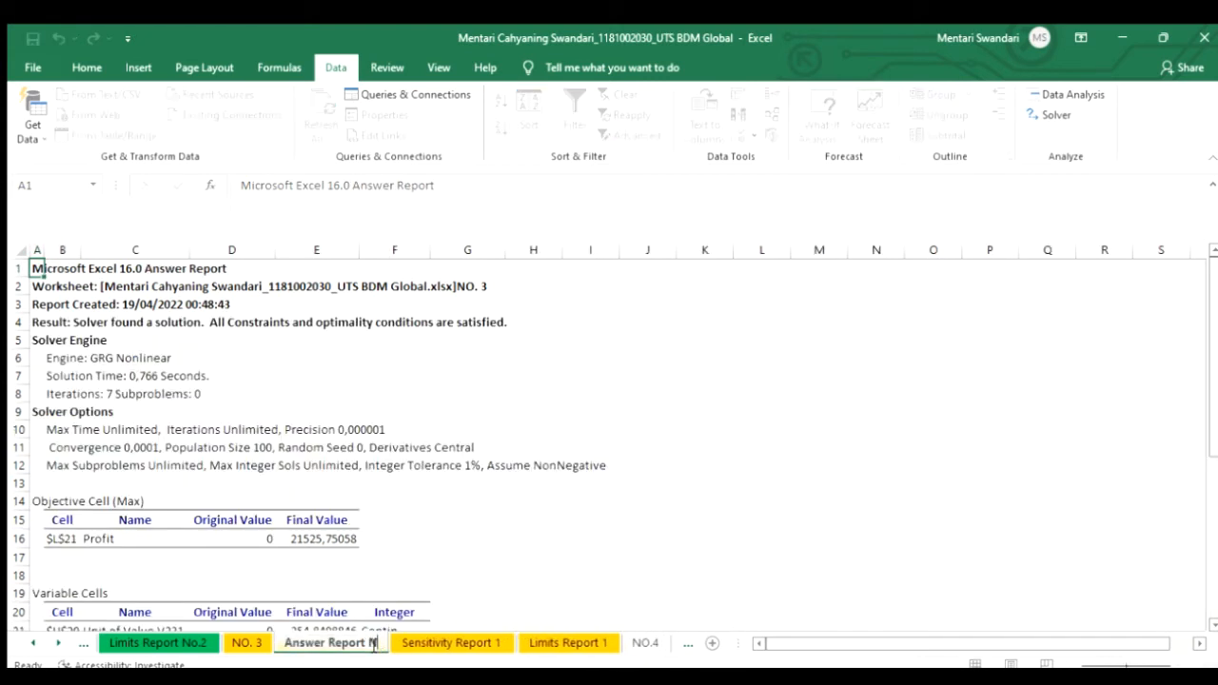
pyautogui.write('o.')
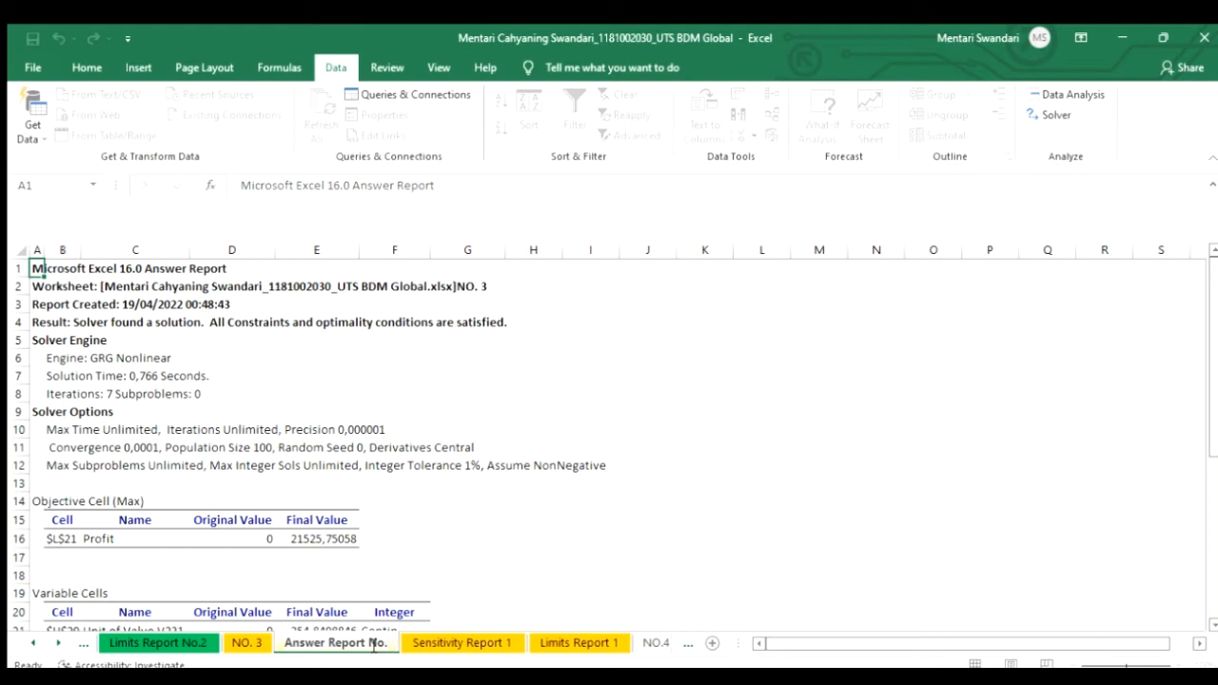
pyautogui.write('3')
pyautogui.press('Return')
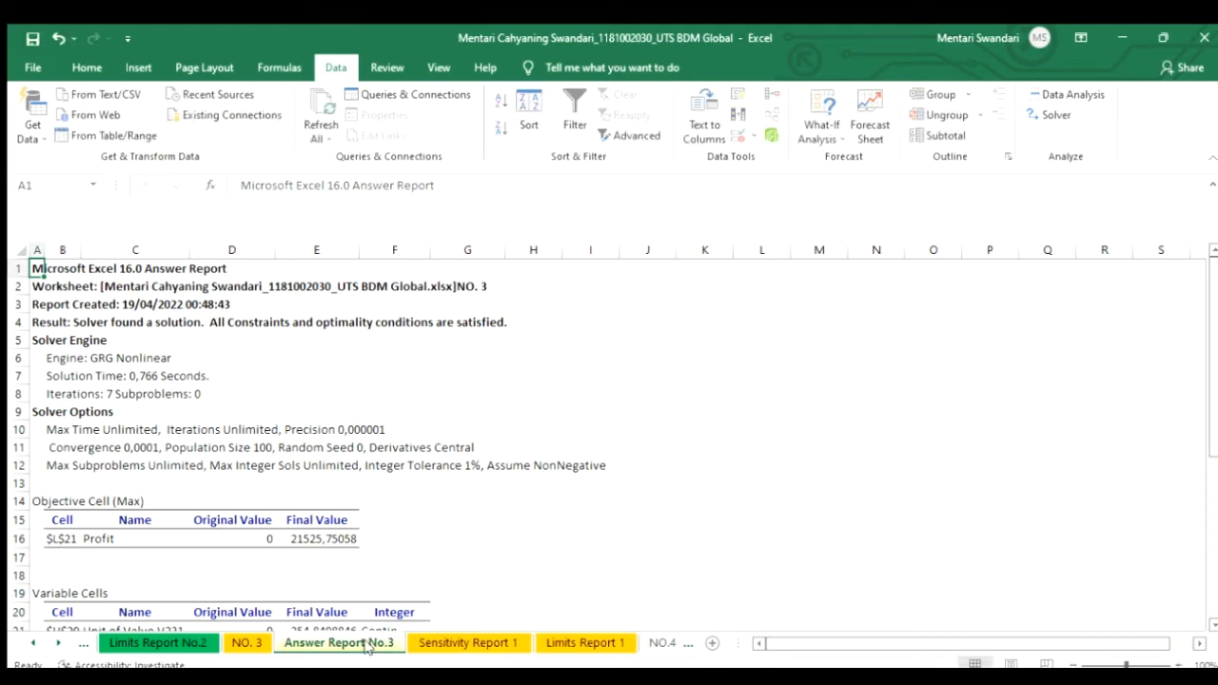
# Rename the Sensitivity Report 1 sheet as Sensitivity Report No.3
pyautogui.click(519, 644)
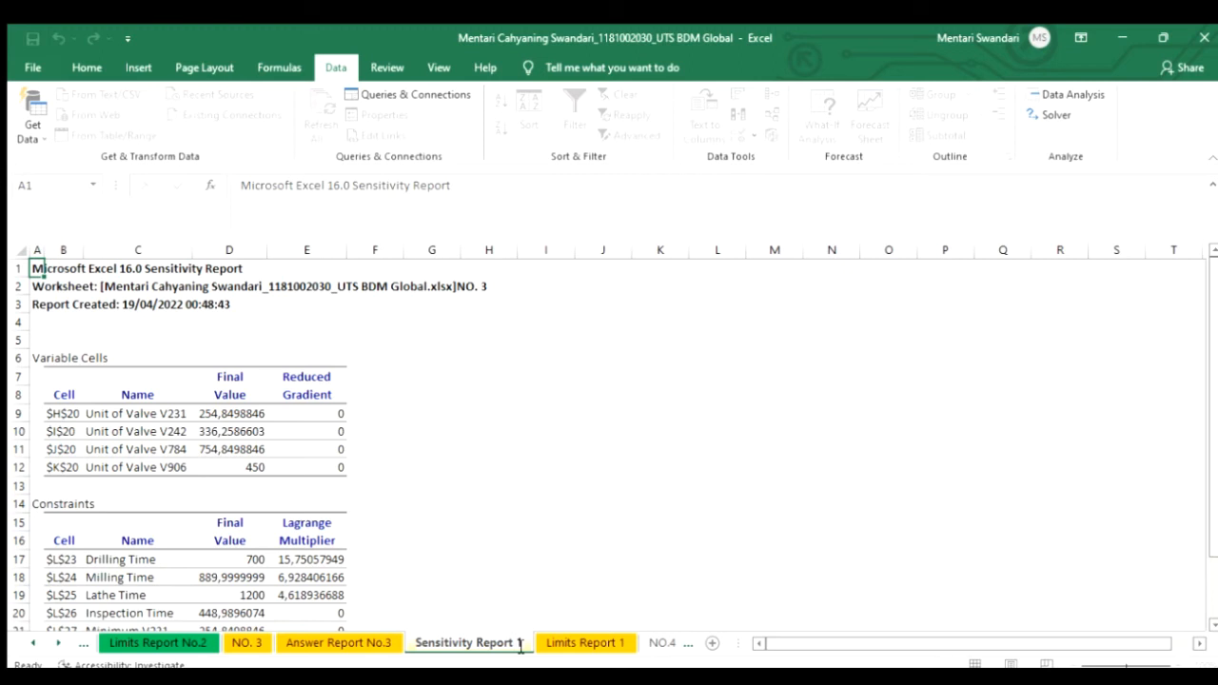
pyautogui.click(516, 636)
pyautogui.doubleClick(517, 636)
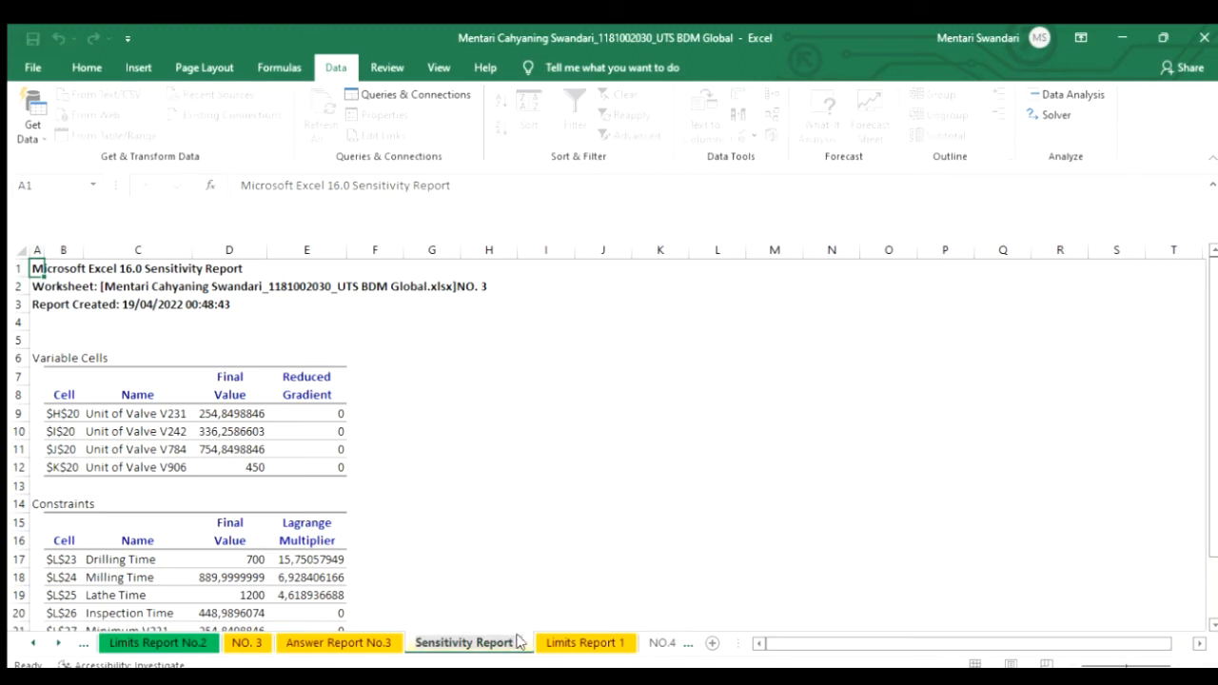
pyautogui.press('BackSpace')
pyautogui.write('NO')
pyautogui.press('BackSpace')
pyautogui.write('o.3')
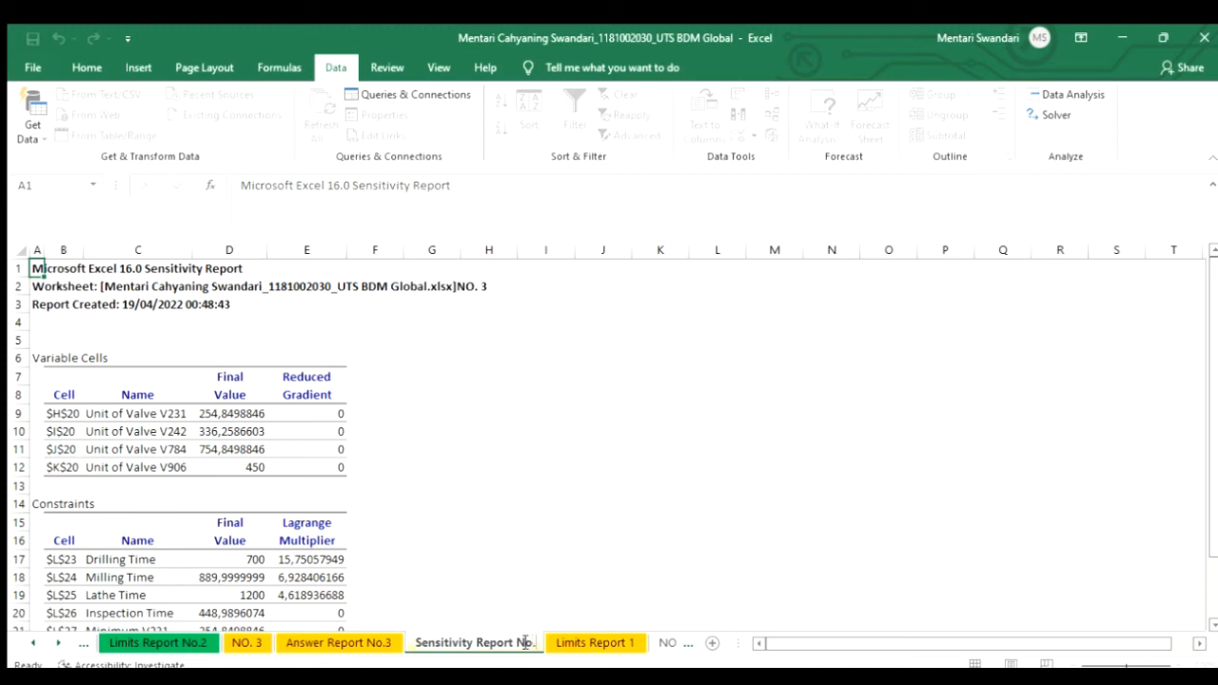
# Rename the Limits Report 1 sheet as Limits Report No.3
pyautogui.click(609, 643)
pyautogui.doubleClick(632, 643)
pyautogui.click(646, 643)
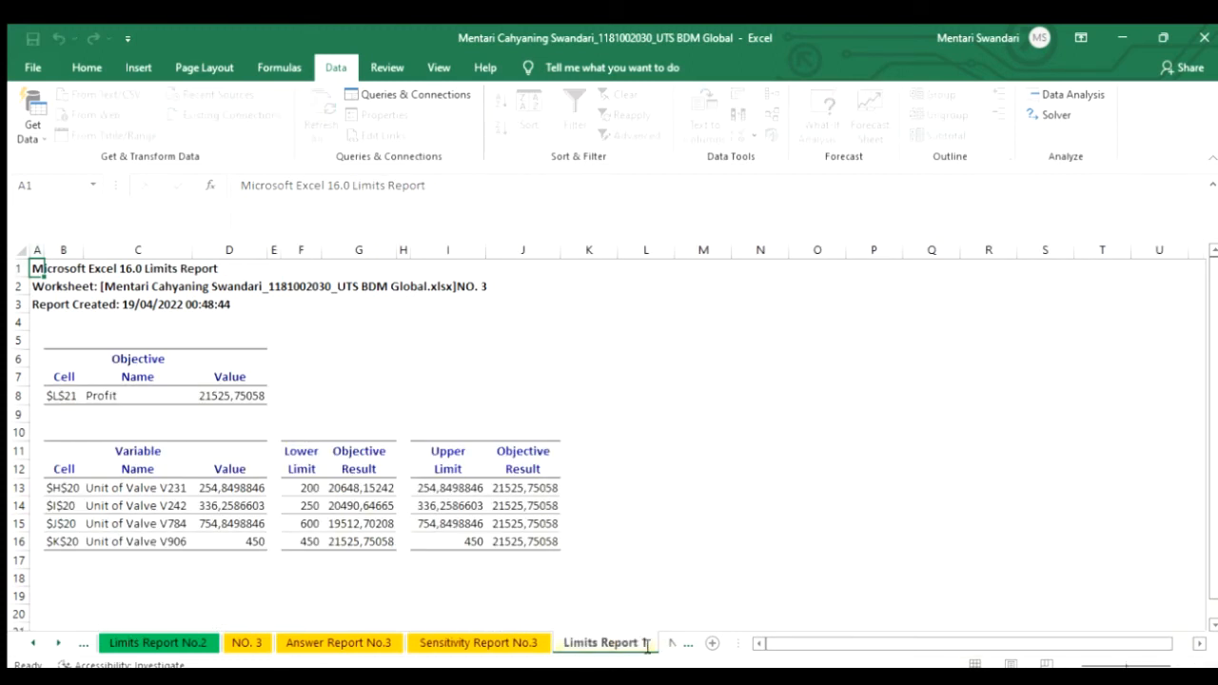
pyautogui.write('NO')
pyautogui.press('Return')
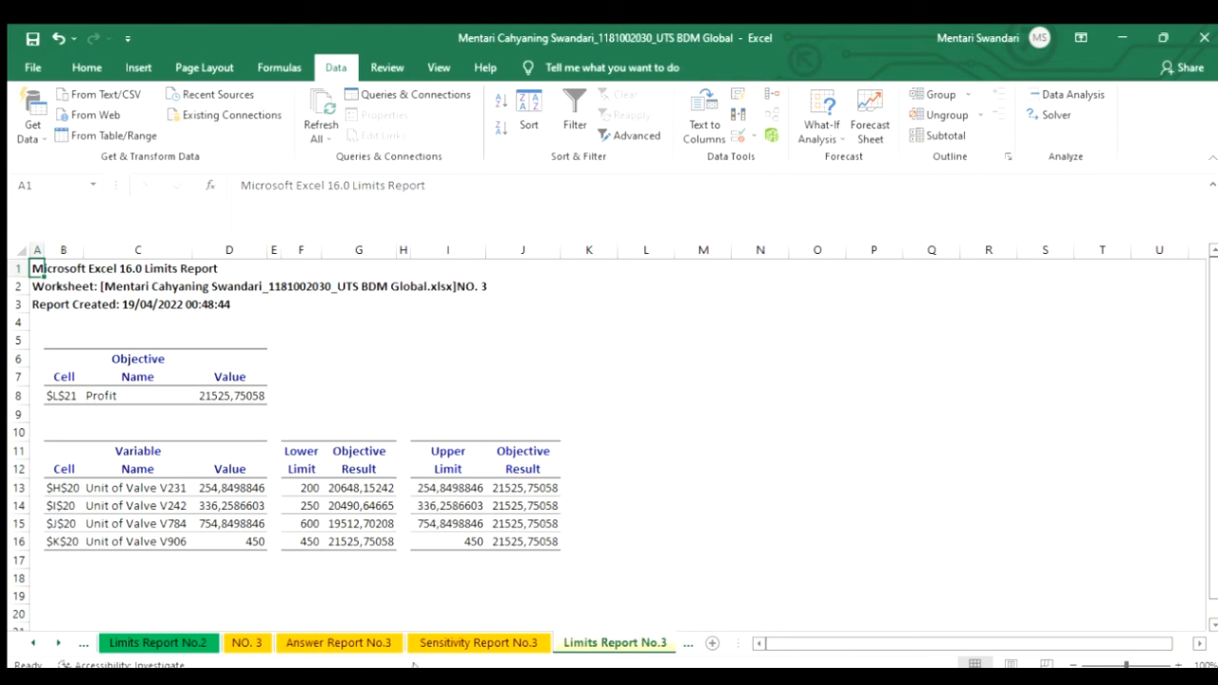
# Review the answer, sensitivity and limits reports for problem 3, and return to the NO. 3 sheet
pyautogui.click(329, 642)
pyautogui.scroll(-3, 224, 430)
pyautogui.scroll(3, 225, 430)
pyautogui.scroll(-16, 362, 543)
pyautogui.scroll(6, 360, 529)
pyautogui.scroll(4, 360, 529)
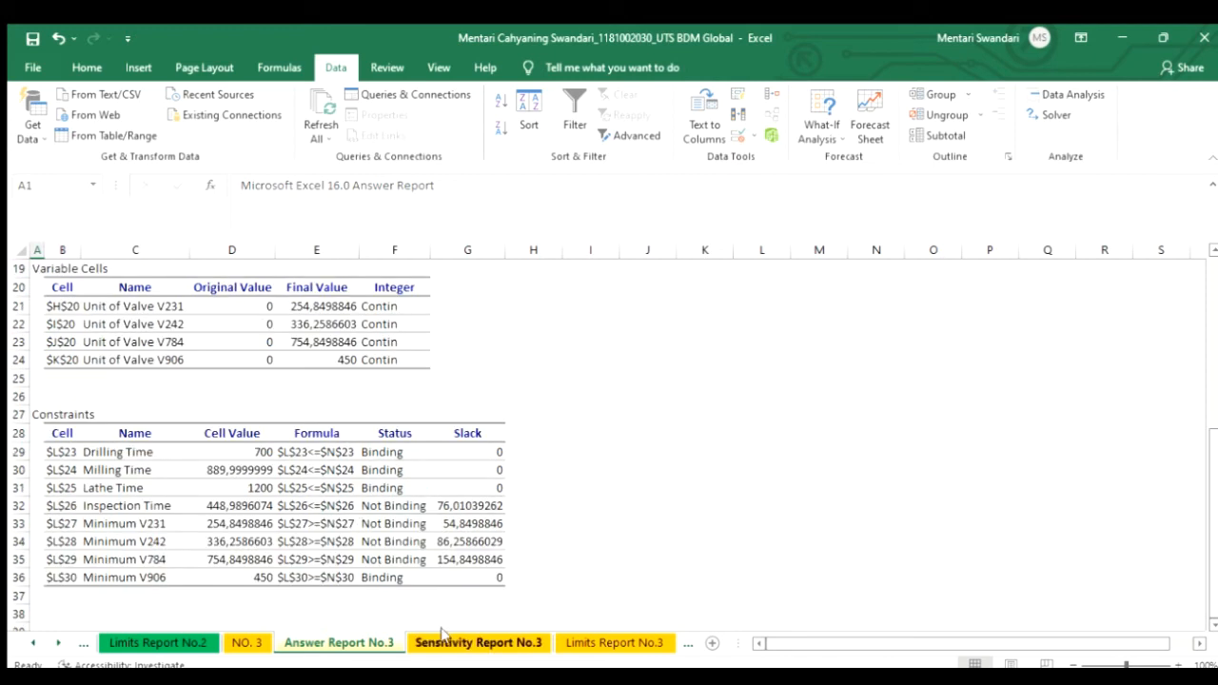
pyautogui.click(440, 636)
pyautogui.scroll(-2, 394, 575)
pyautogui.scroll(2, 394, 574)
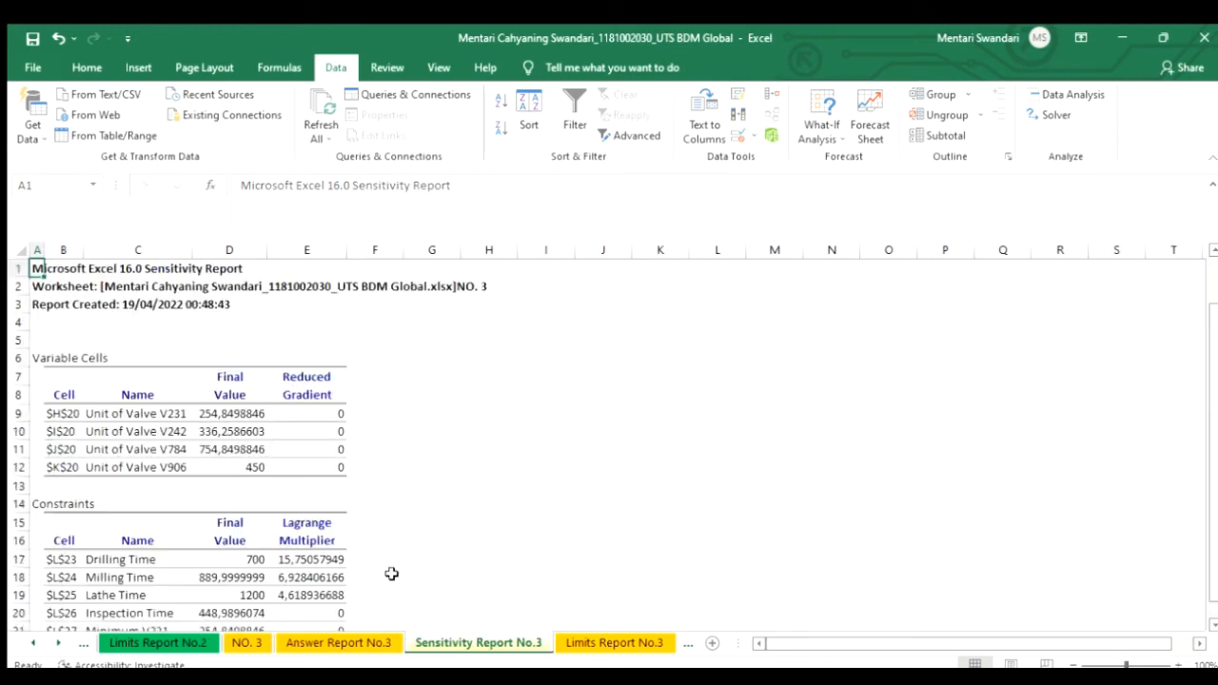
pyautogui.click(576, 641)
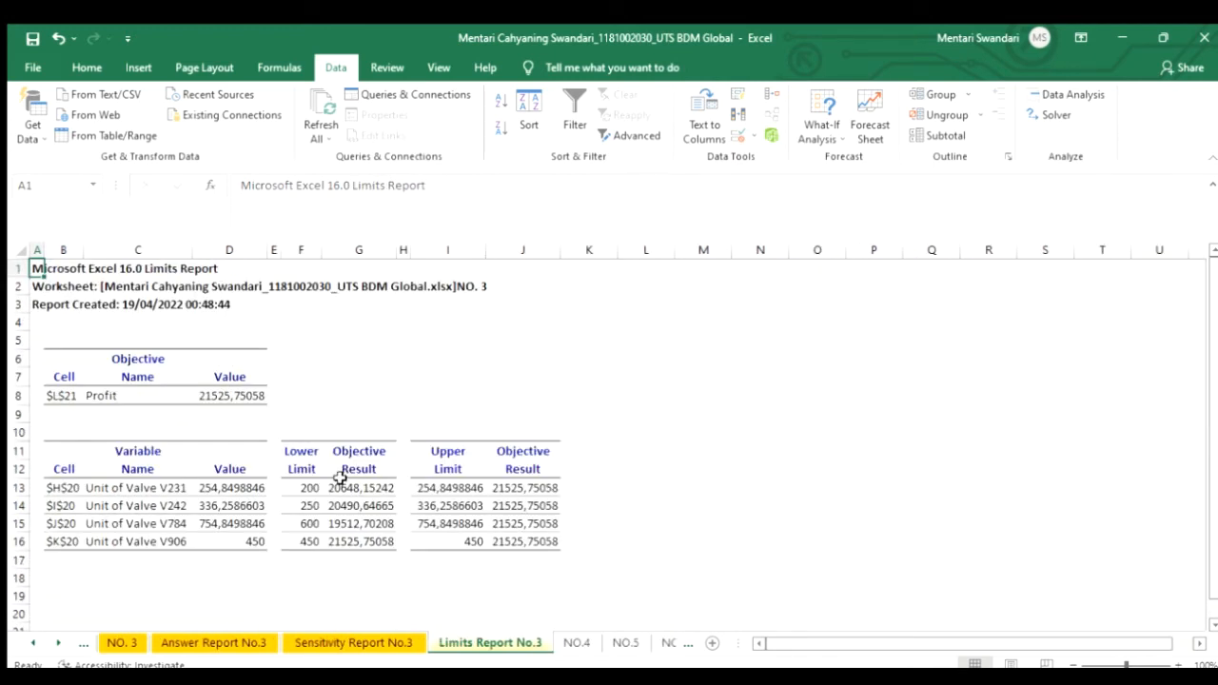
pyautogui.click(119, 643)
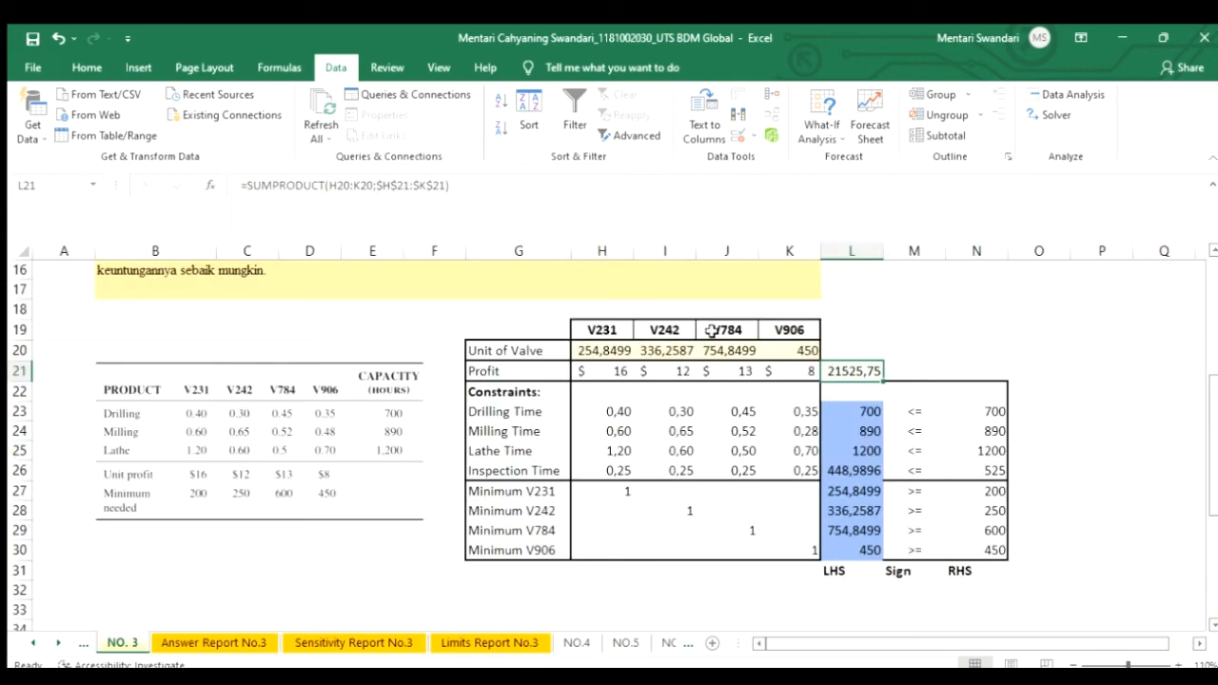
# Auto-fit the widths of columns H, I, J and L around the valve production table on the NO. 3 sheet
pyautogui.click(593, 351)
pyautogui.click(775, 354)
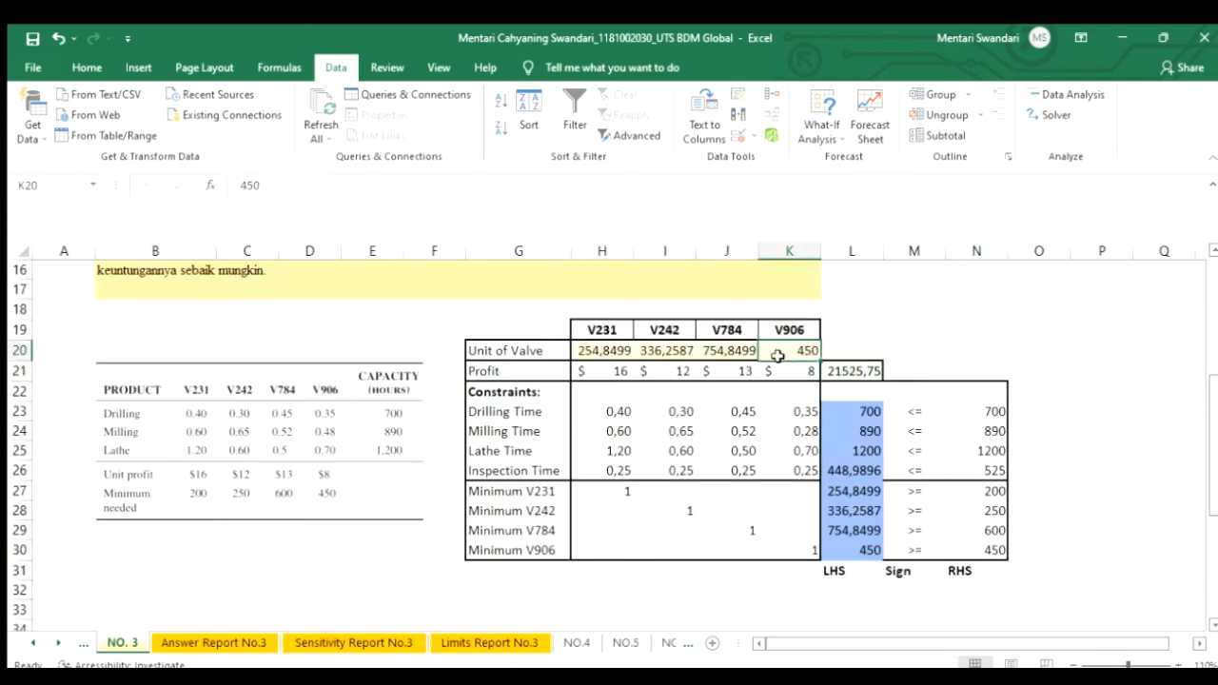
pyautogui.doubleClick(634, 250)
pyautogui.doubleClick(719, 250)
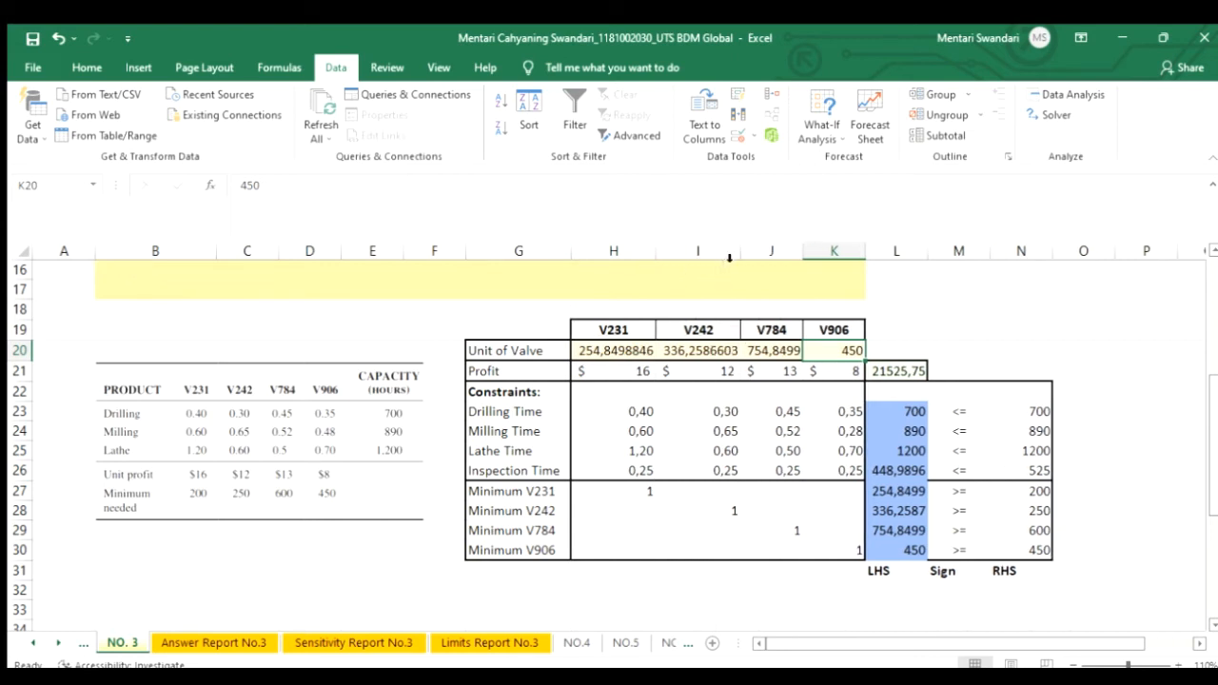
pyautogui.doubleClick(804, 250)
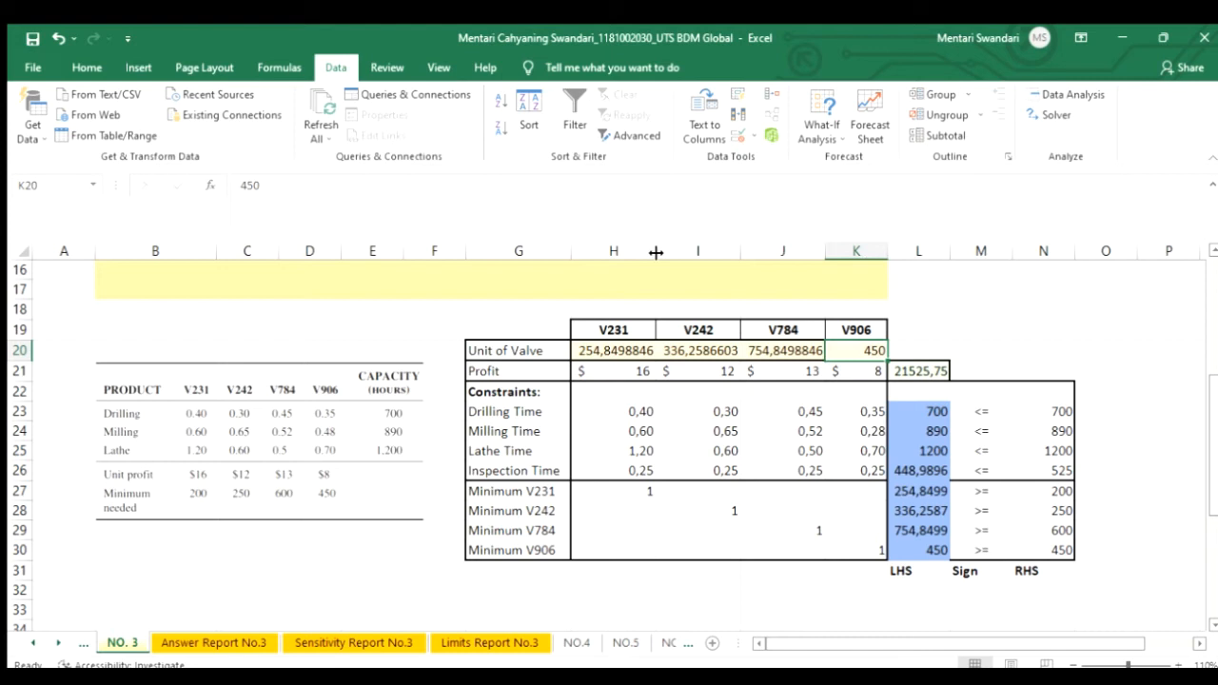
pyautogui.moveTo(655, 251); pyautogui.dragTo(871, 253)
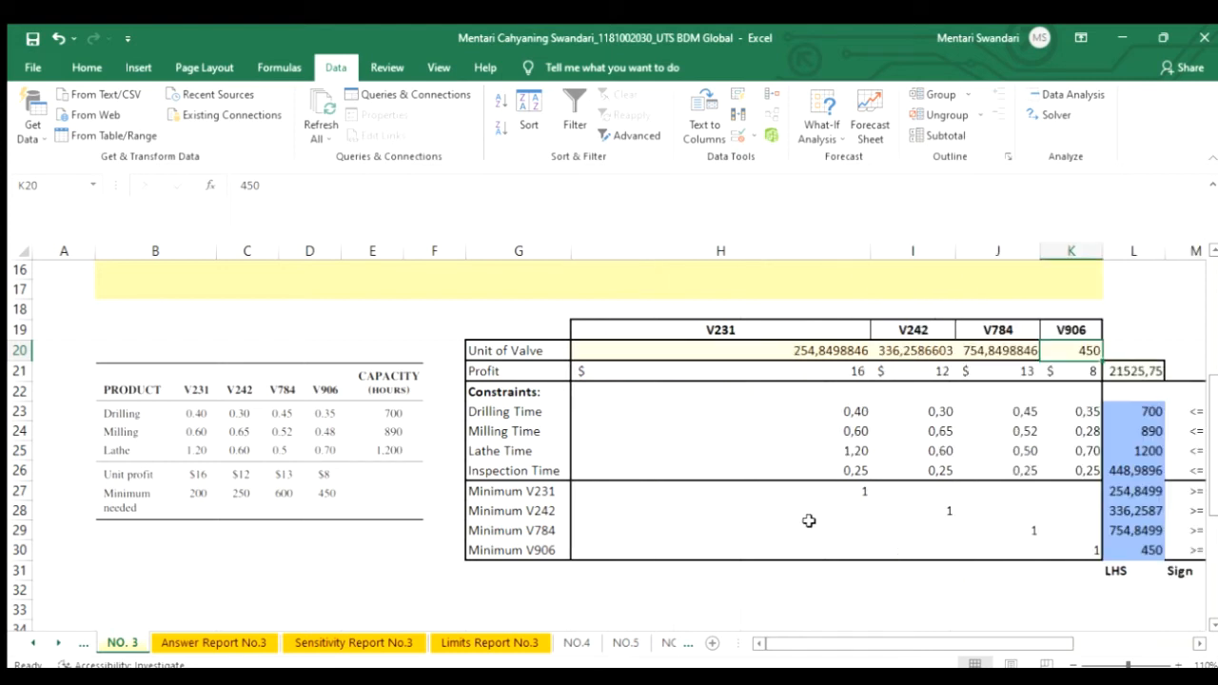
pyautogui.doubleClick(872, 251)
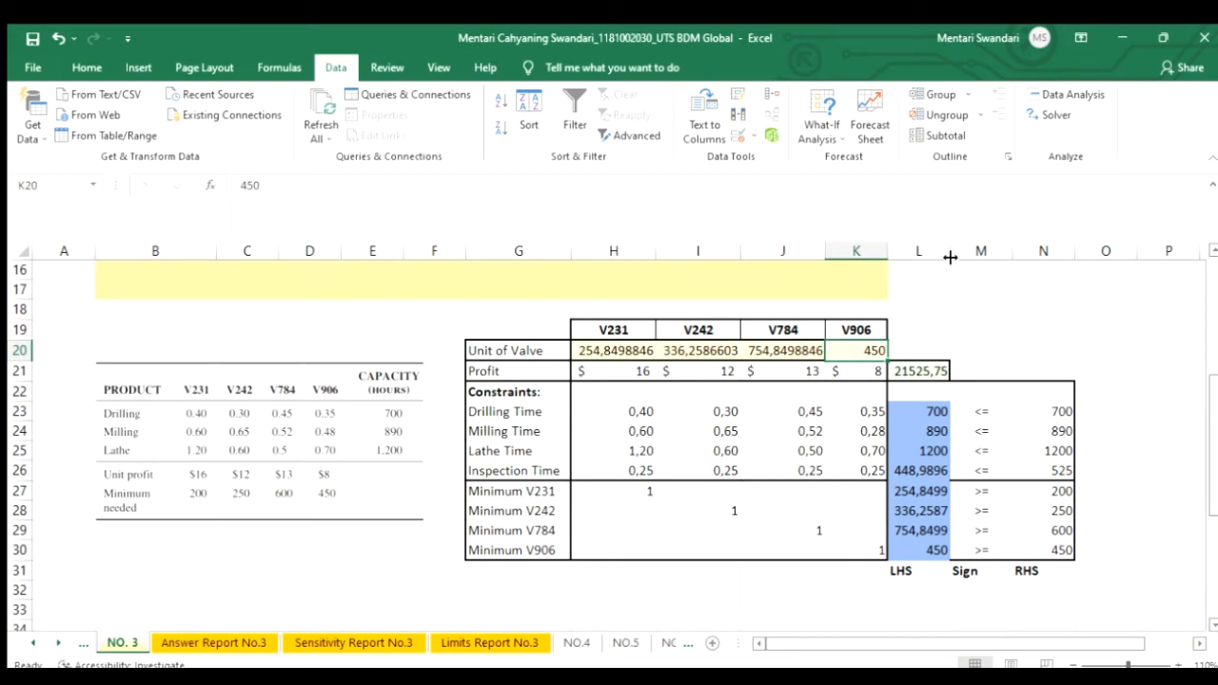
pyautogui.doubleClick(950, 253)
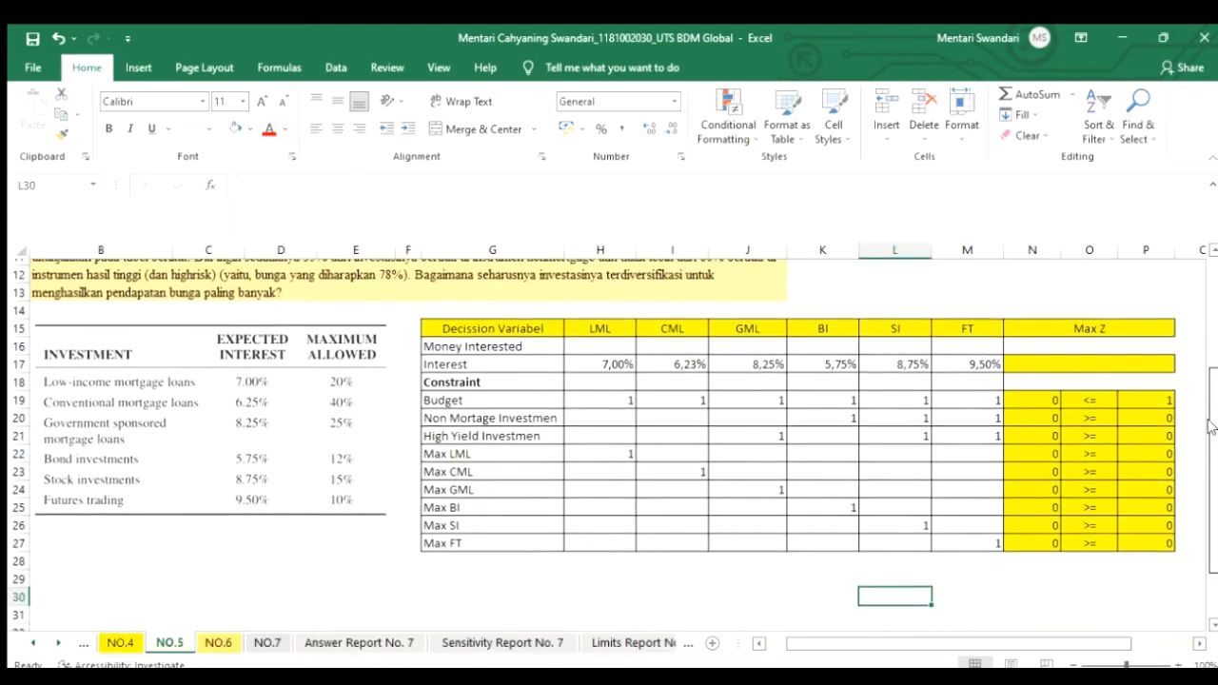
# Compare the NO.5 interest rates with the investment table and correct the CML interest in I17 to 6,25%
pyautogui.scroll(1, 1208, 393)
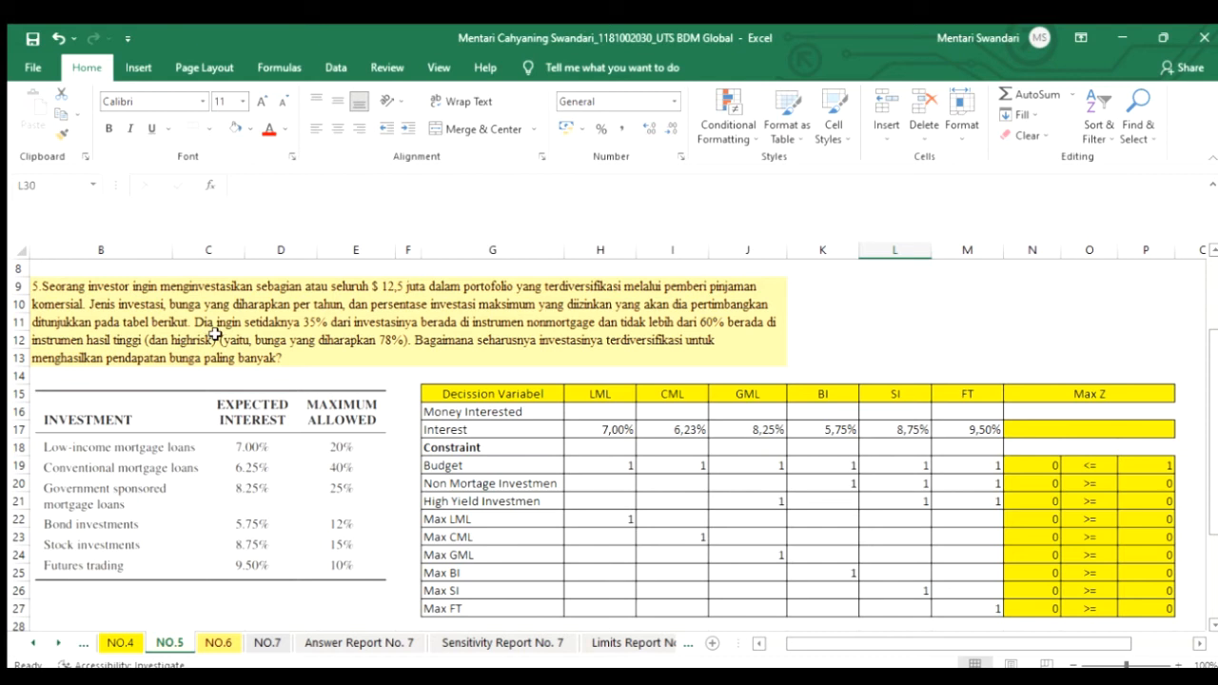
pyautogui.click(195, 451)
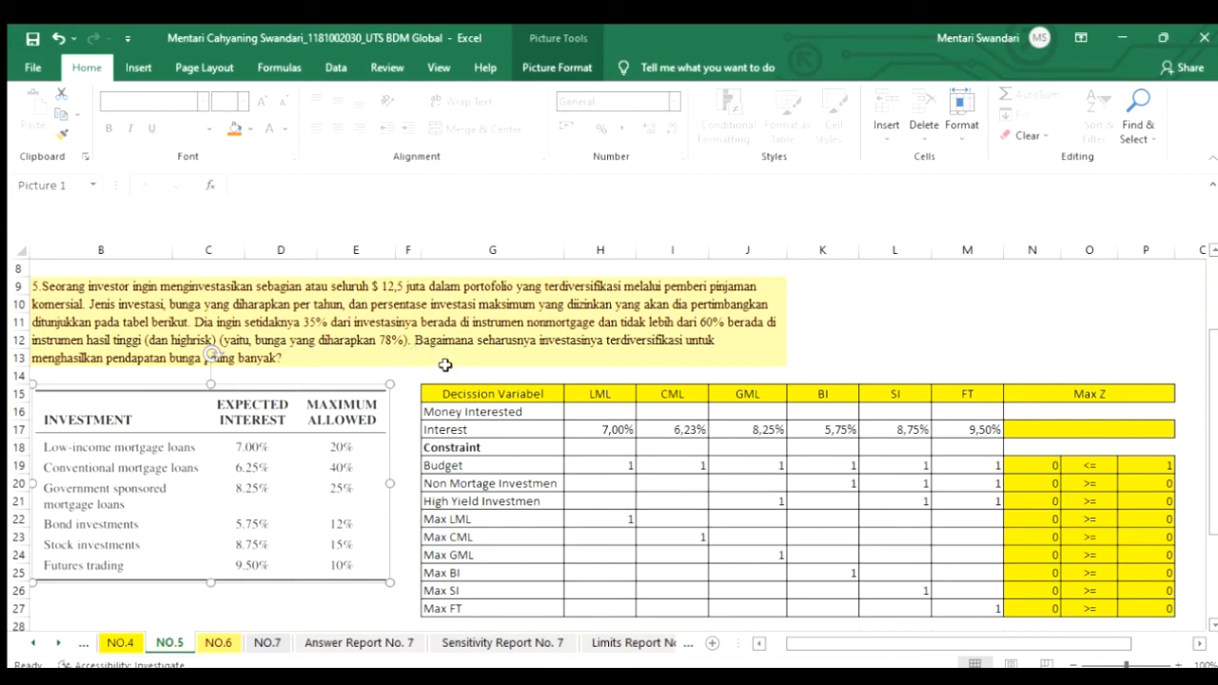
pyautogui.click(674, 508)
pyautogui.click(595, 433)
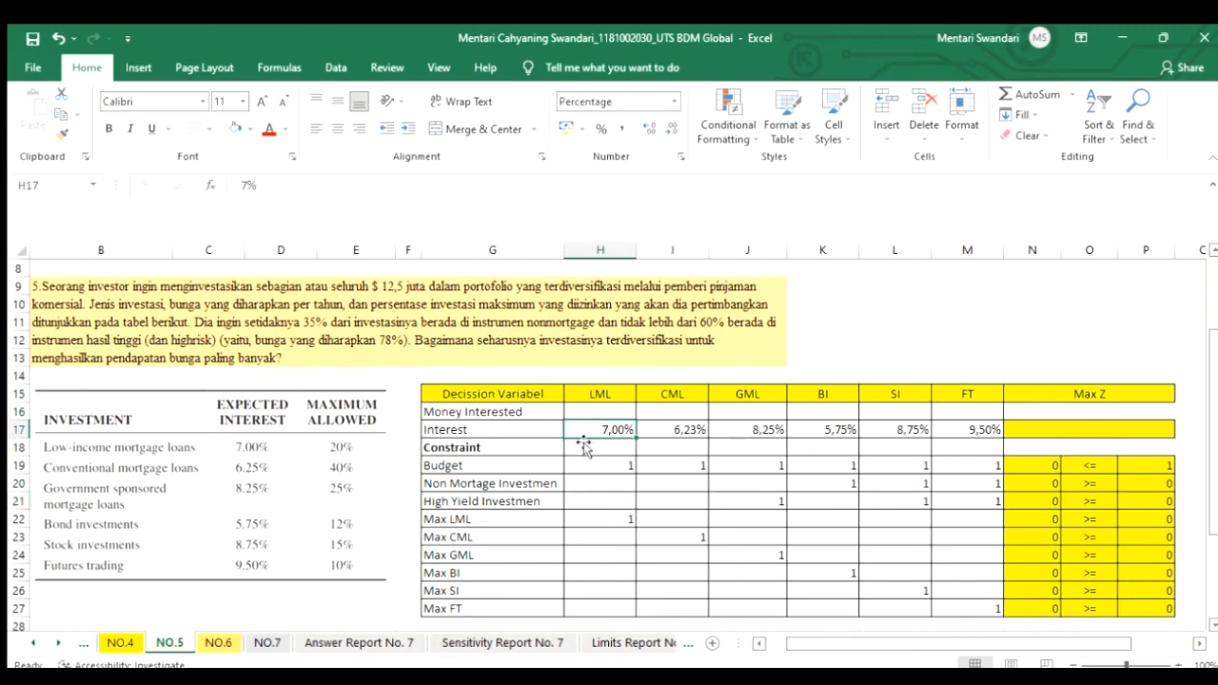
pyautogui.click(688, 430)
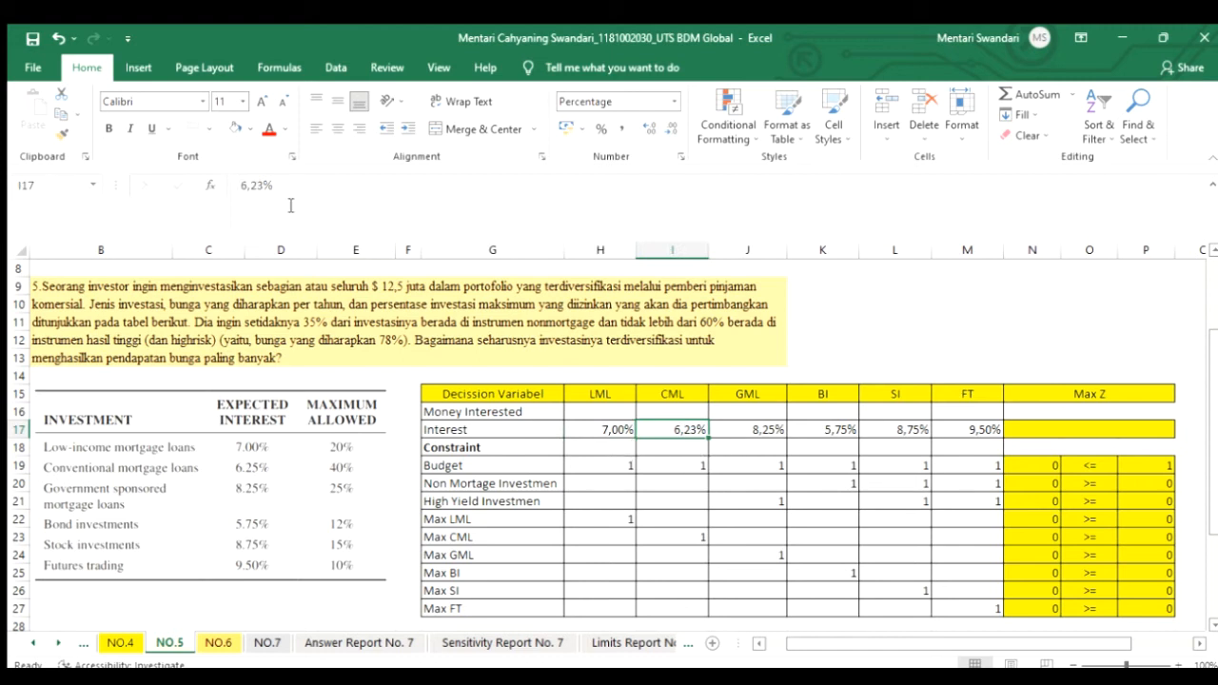
pyautogui.click(264, 186)
pyautogui.press('BackSpace')
pyautogui.write('5')
pyautogui.press('Return')
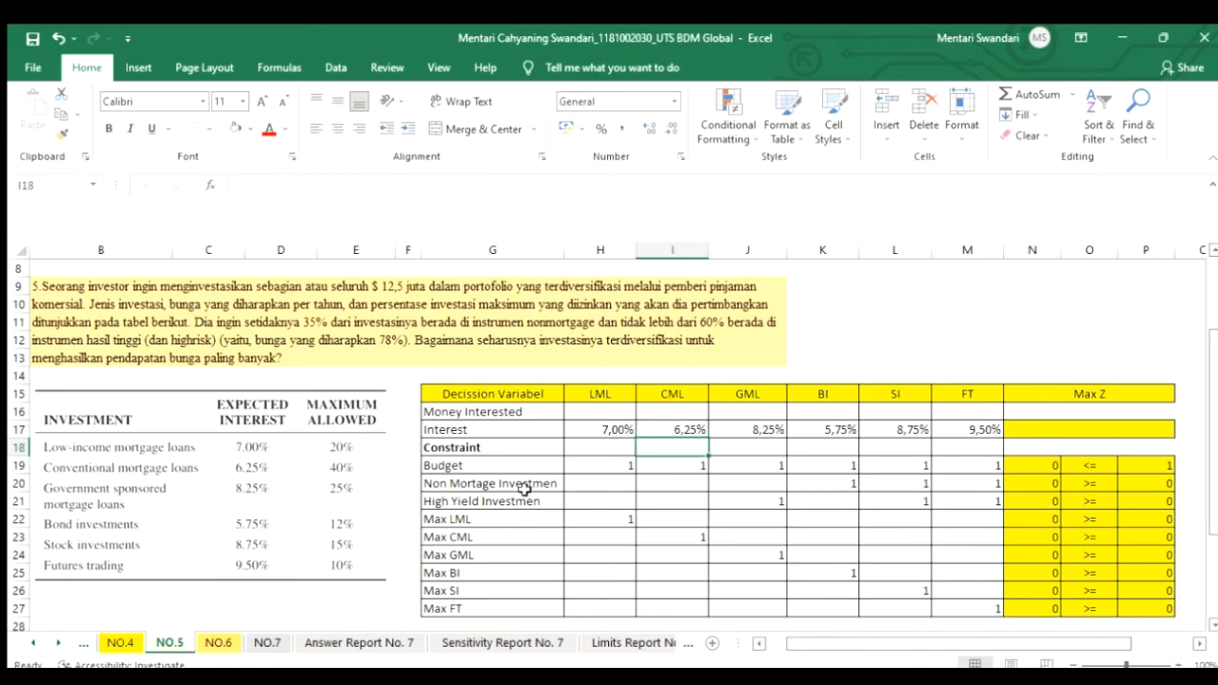
# Examine the GML, BI, SI and FT interest rates and the Budget row coefficients in the investment model
pyautogui.click(760, 429)
pyautogui.click(853, 430)
pyautogui.click(906, 430)
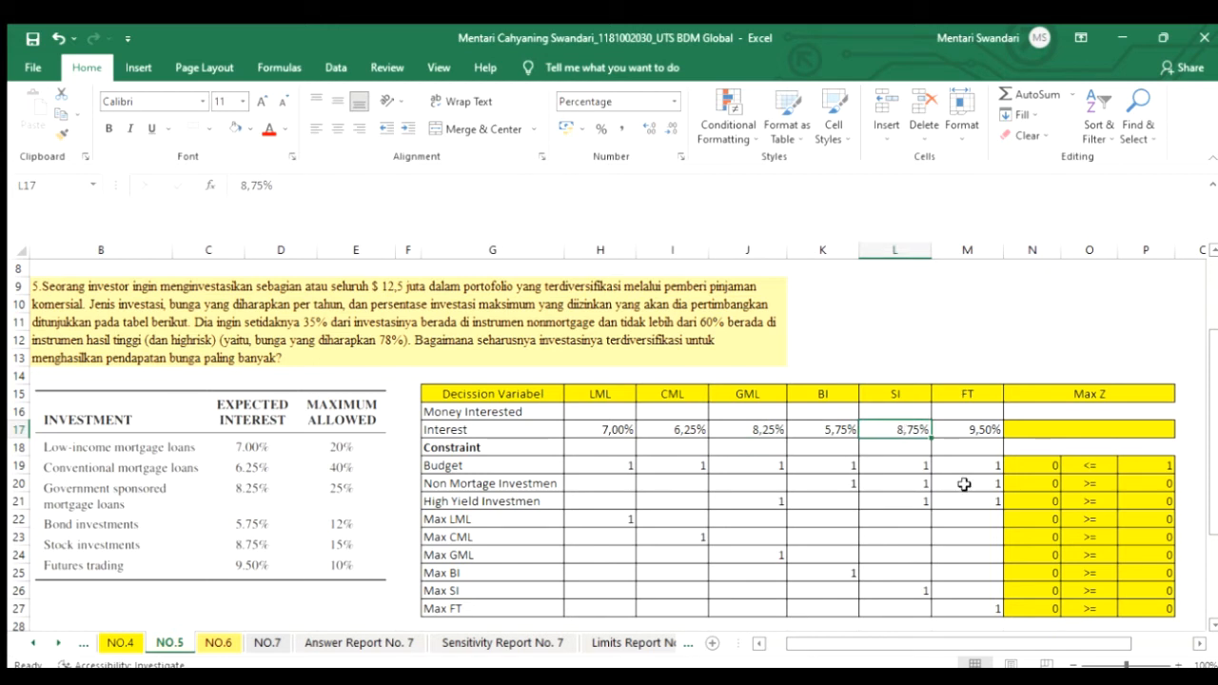
pyautogui.click(975, 433)
pyautogui.scroll(-1, 704, 528)
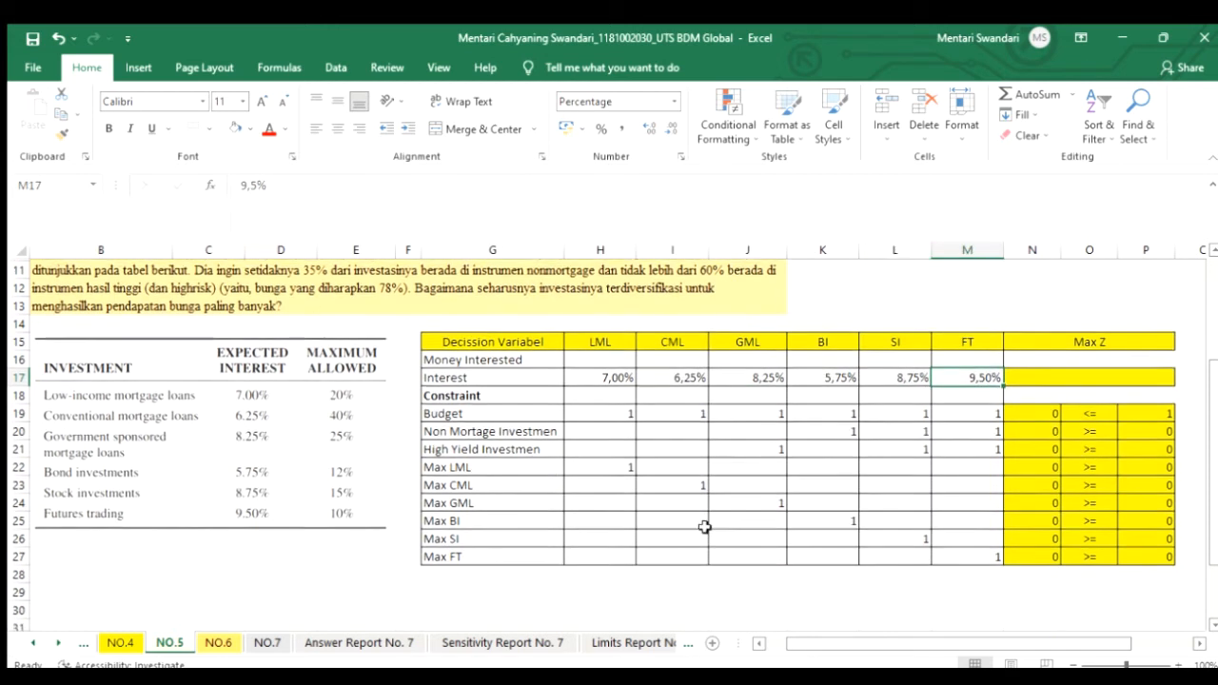
pyautogui.click(613, 411)
pyautogui.click(689, 415)
pyautogui.click(778, 417)
pyautogui.click(822, 416)
pyautogui.click(898, 417)
pyautogui.click(967, 419)
pyautogui.moveTo(966, 419); pyautogui.dragTo(967, 430)
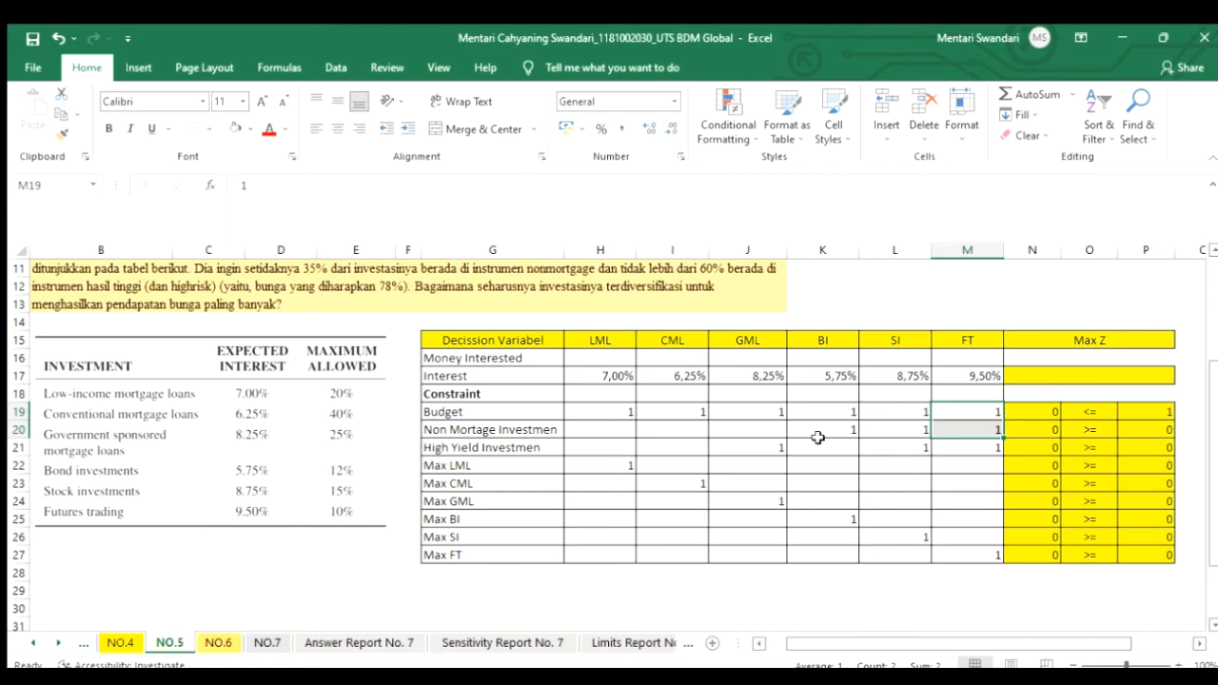
# Examine the coefficients in the non-mortgage, high-yield and maximum-allocation constraint rows of the investment model
pyautogui.click(817, 436)
pyautogui.click(905, 426)
pyautogui.click(977, 438)
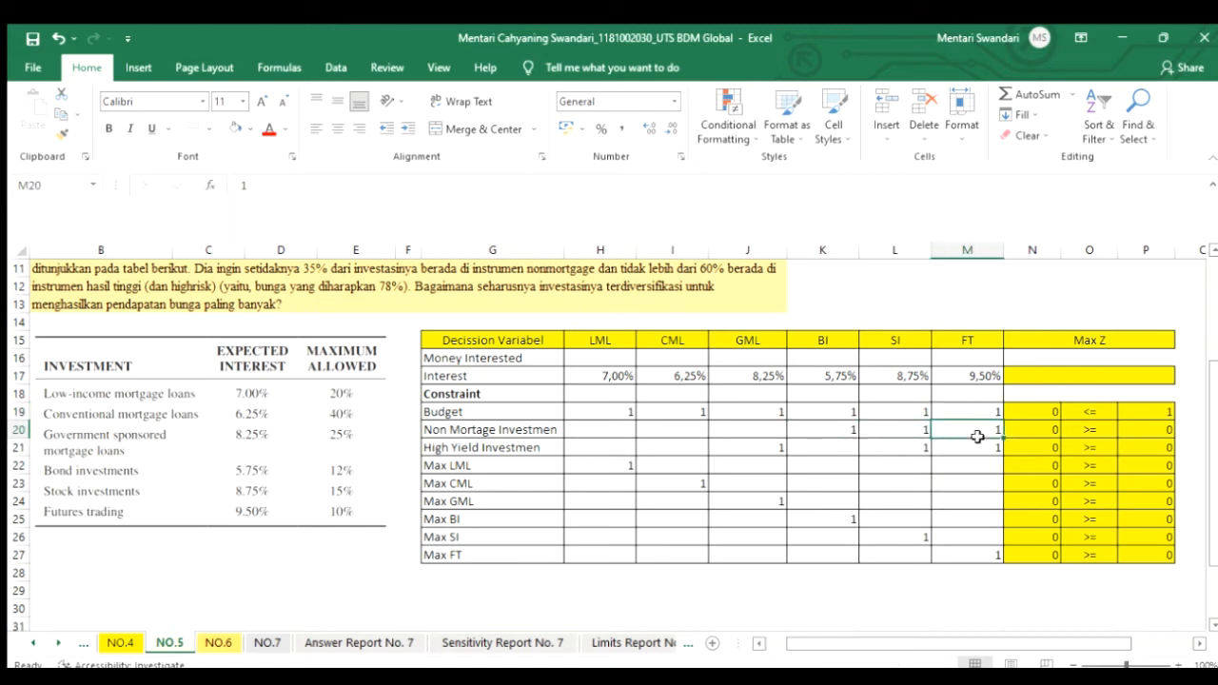
pyautogui.click(755, 449)
pyautogui.click(881, 446)
pyautogui.click(975, 448)
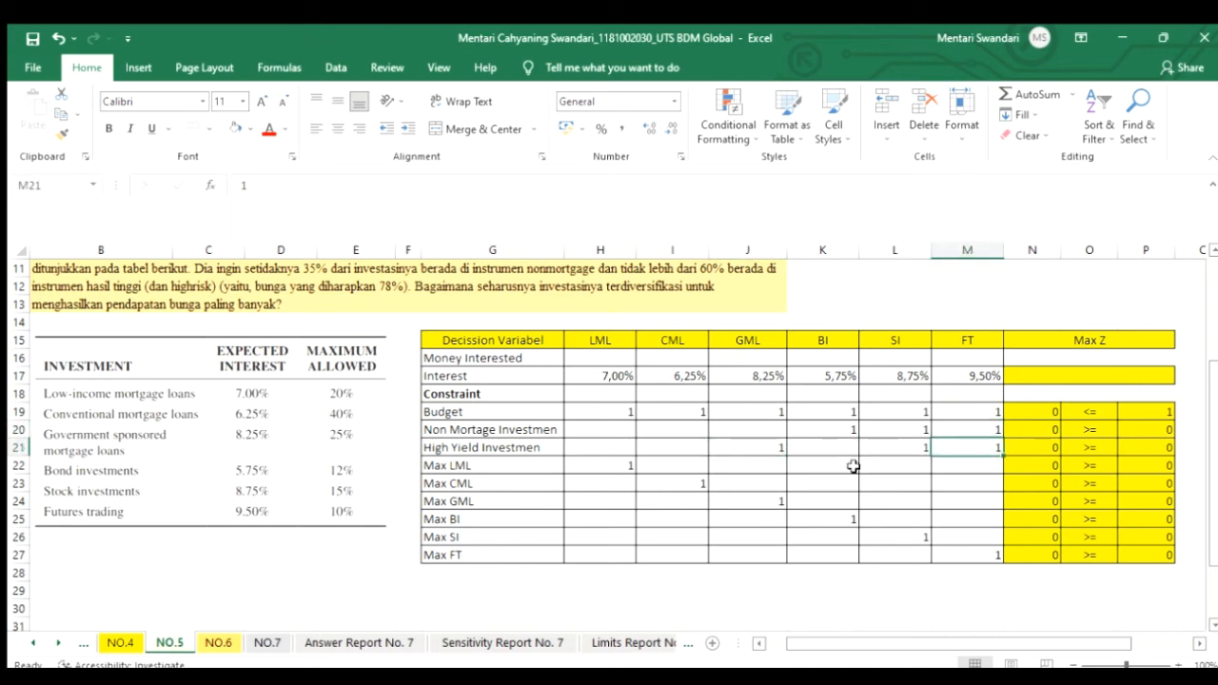
pyautogui.click(598, 462)
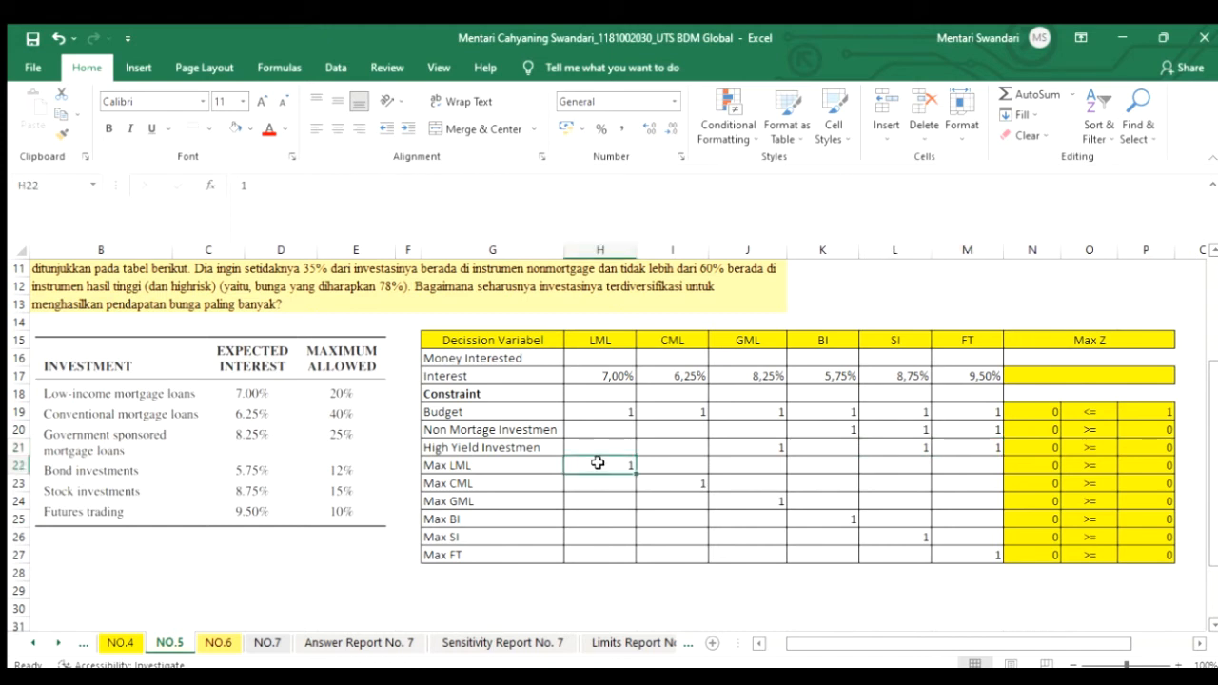
pyautogui.click(687, 487)
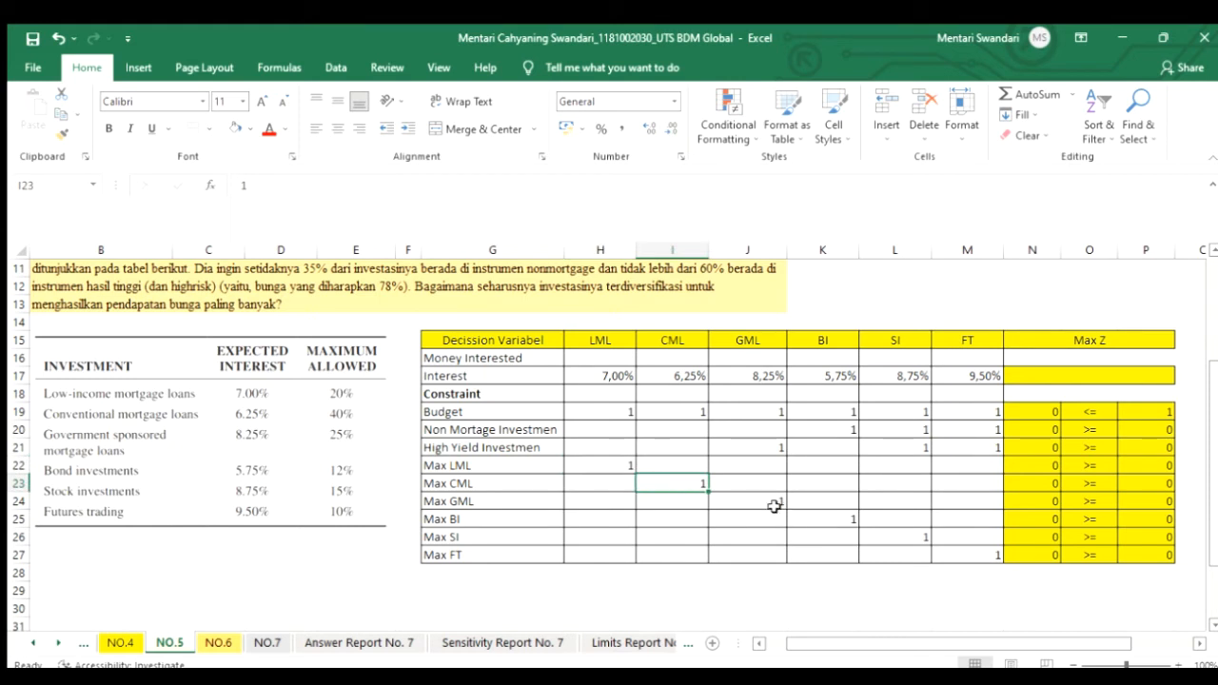
pyautogui.click(768, 501)
pyautogui.click(835, 517)
pyautogui.click(904, 540)
pyautogui.click(987, 560)
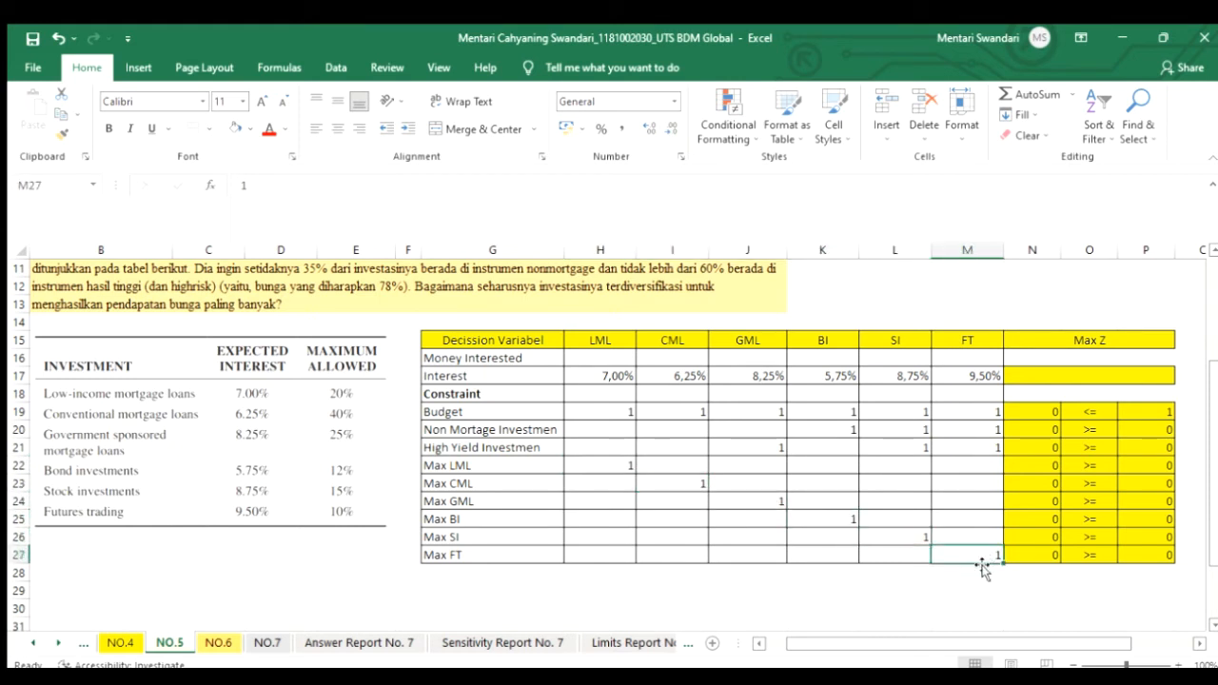
# Enter =SUMPRODUCT(H17:M17;$H$16:$M$16) in the Max Z cell N17 to calculate total interest income
pyautogui.click(1027, 377)
pyautogui.write('=')
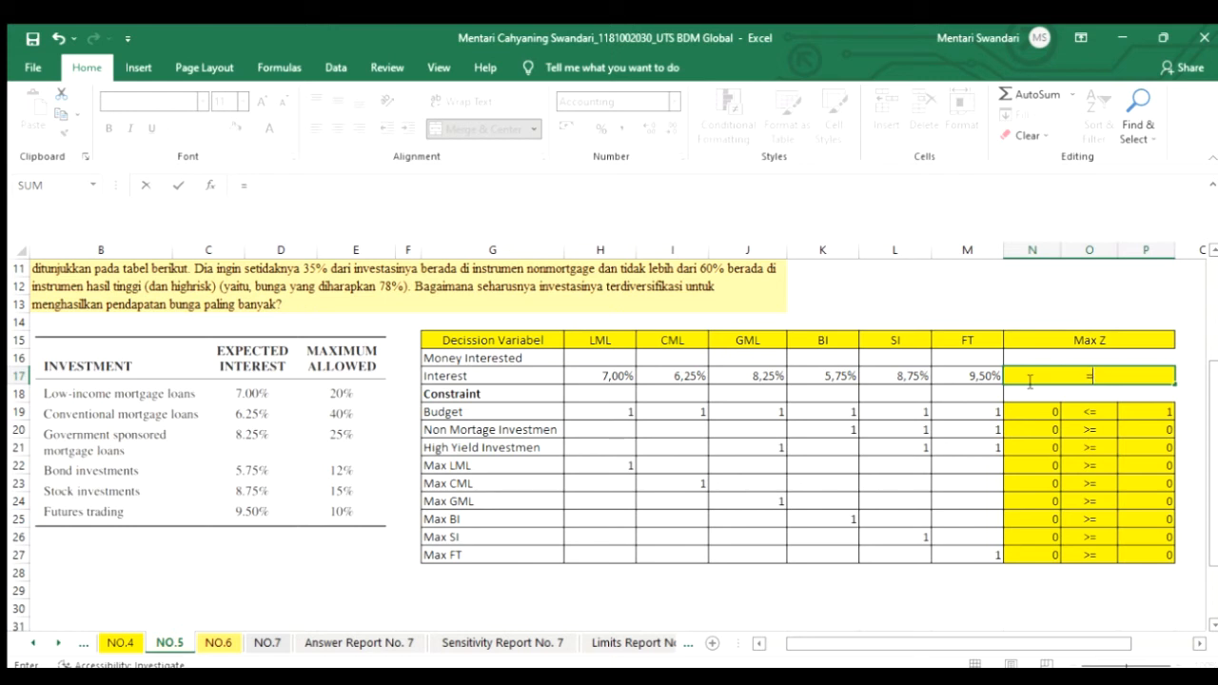
pyautogui.write('SUMPRODUCT(')
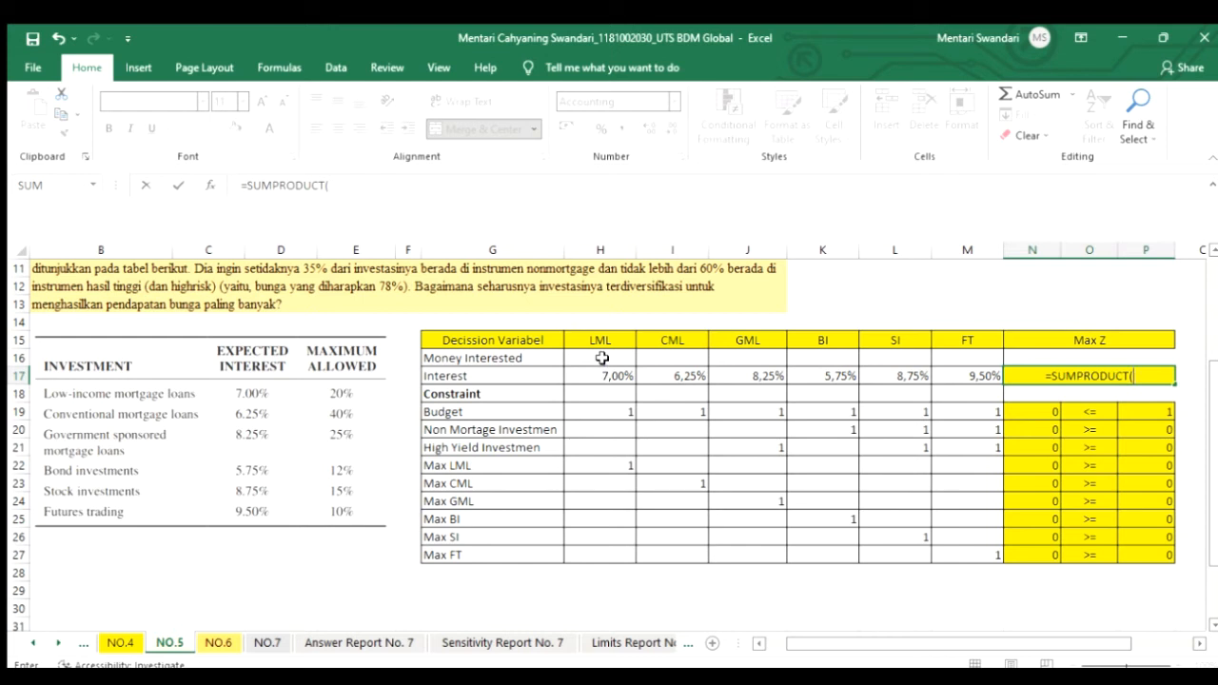
pyautogui.moveTo(603, 358); pyautogui.dragTo(954, 371)
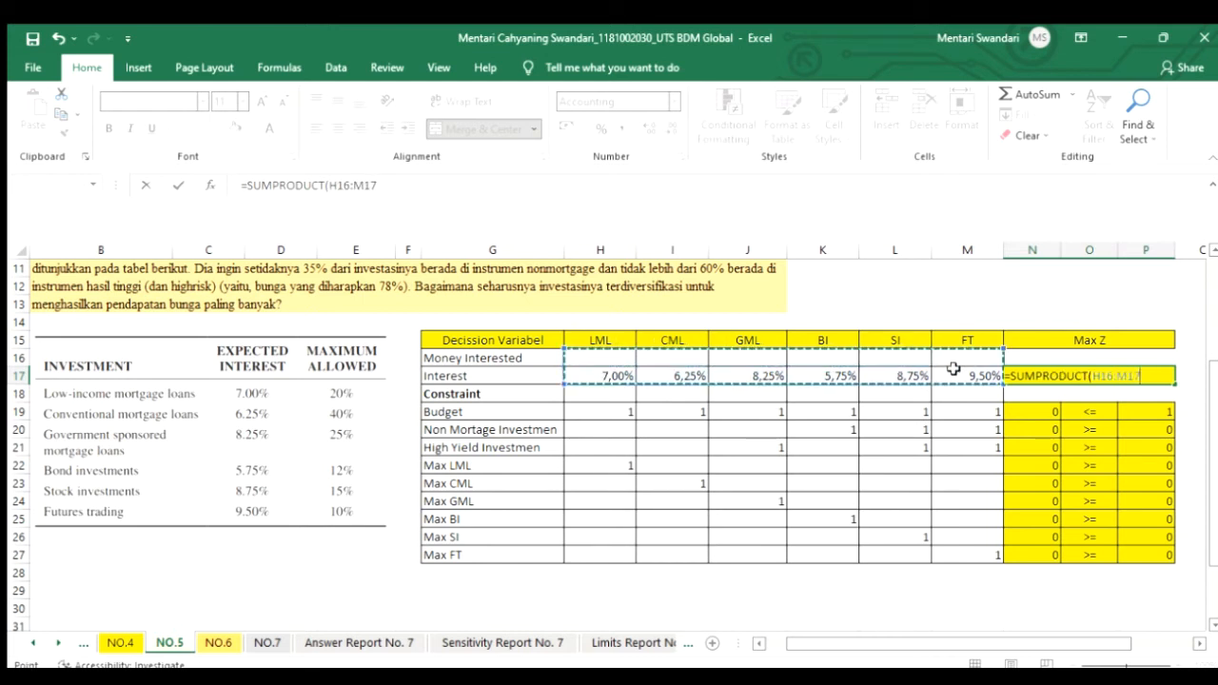
pyautogui.moveTo(614, 372); pyautogui.dragTo(965, 377)
pyautogui.write(';')
pyautogui.moveTo(578, 361); pyautogui.dragTo(984, 356)
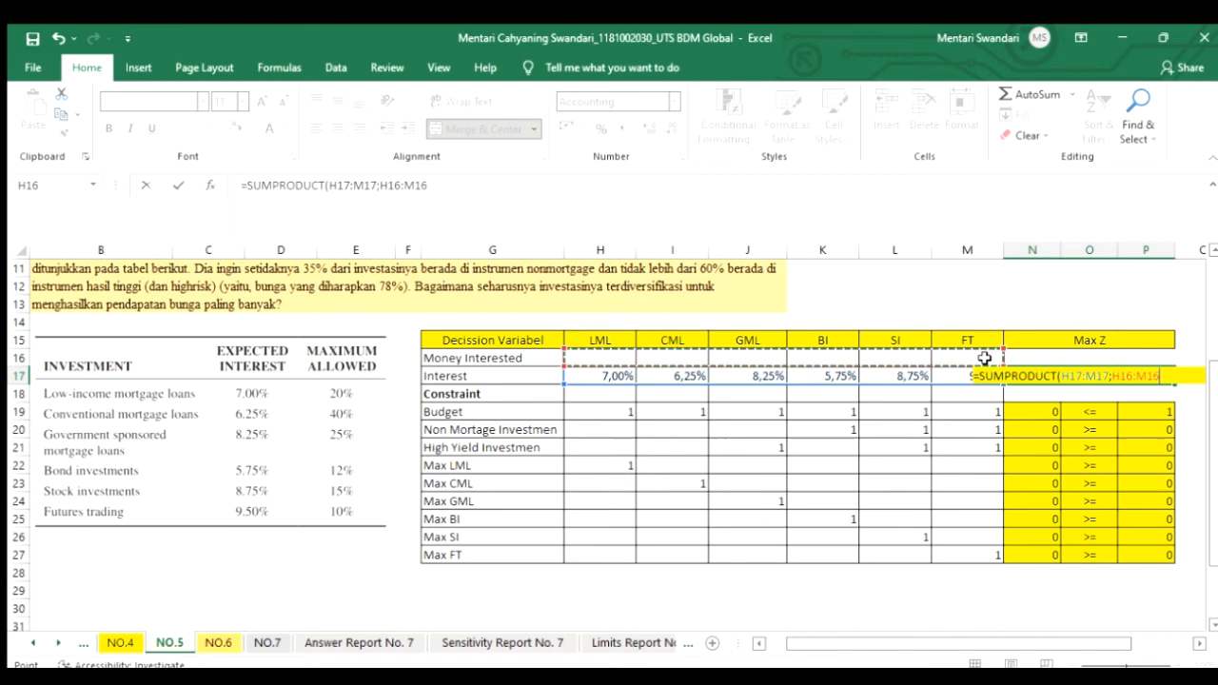
pyautogui.press('F4')
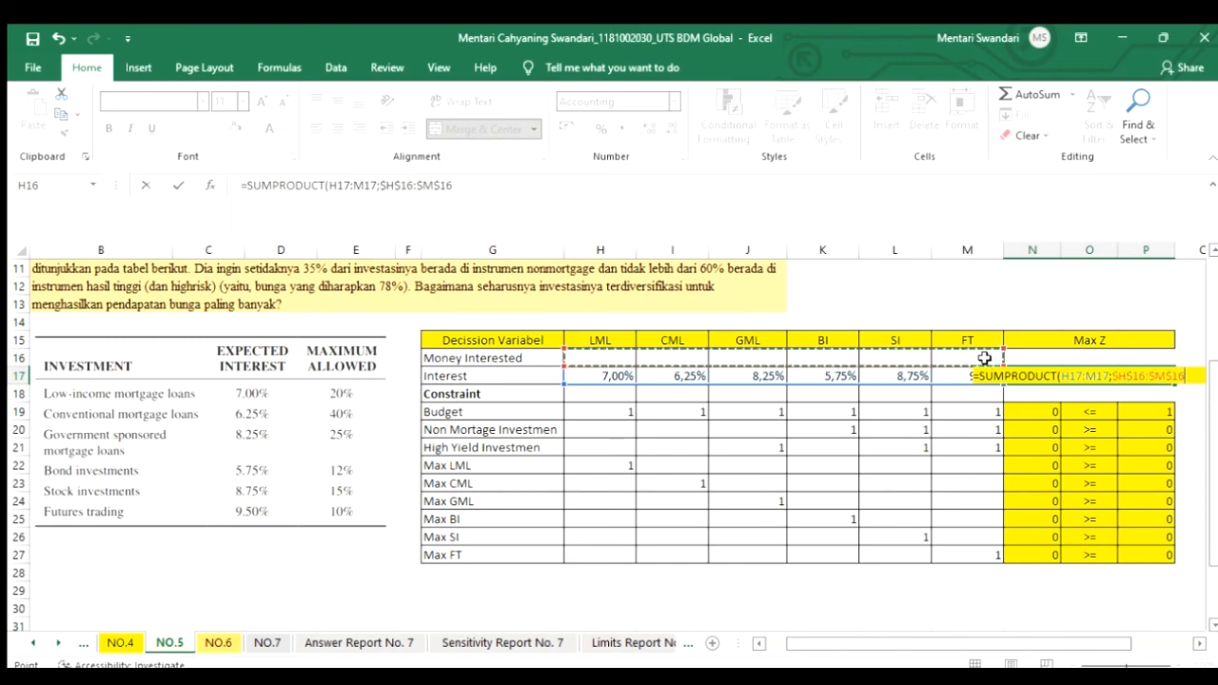
pyautogui.press('Return')
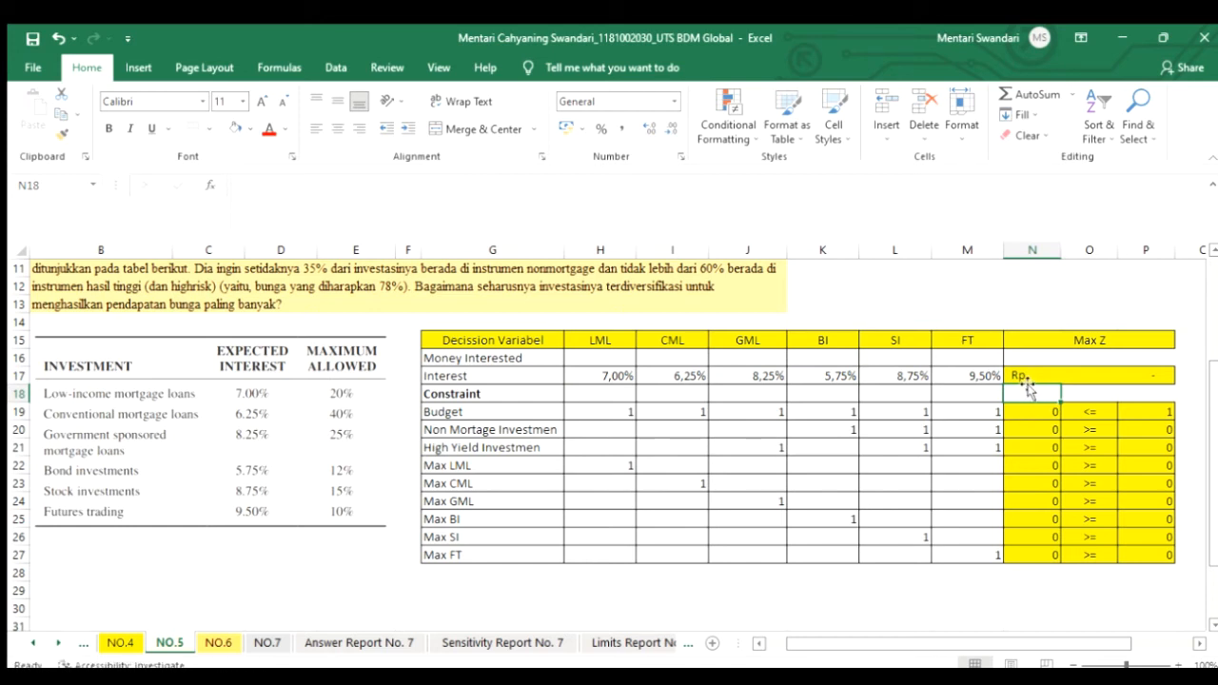
# Apply the dollar accounting format to the Max Z cell N17
pyautogui.click(1026, 377)
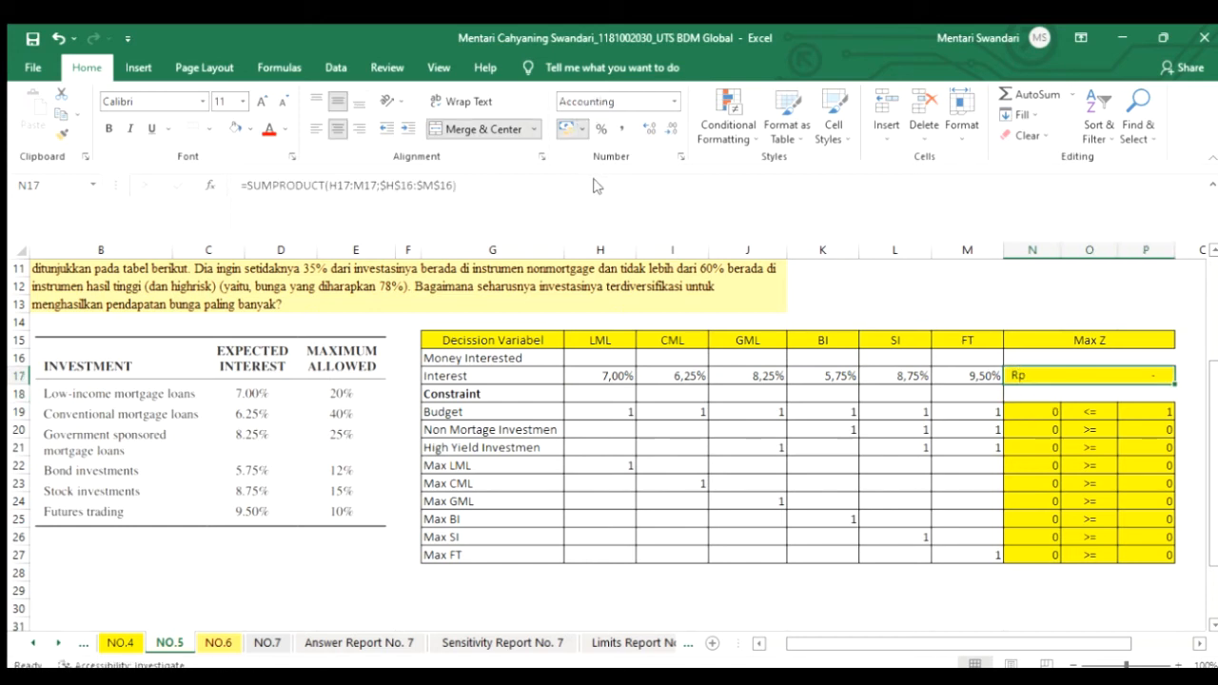
pyautogui.click(567, 128)
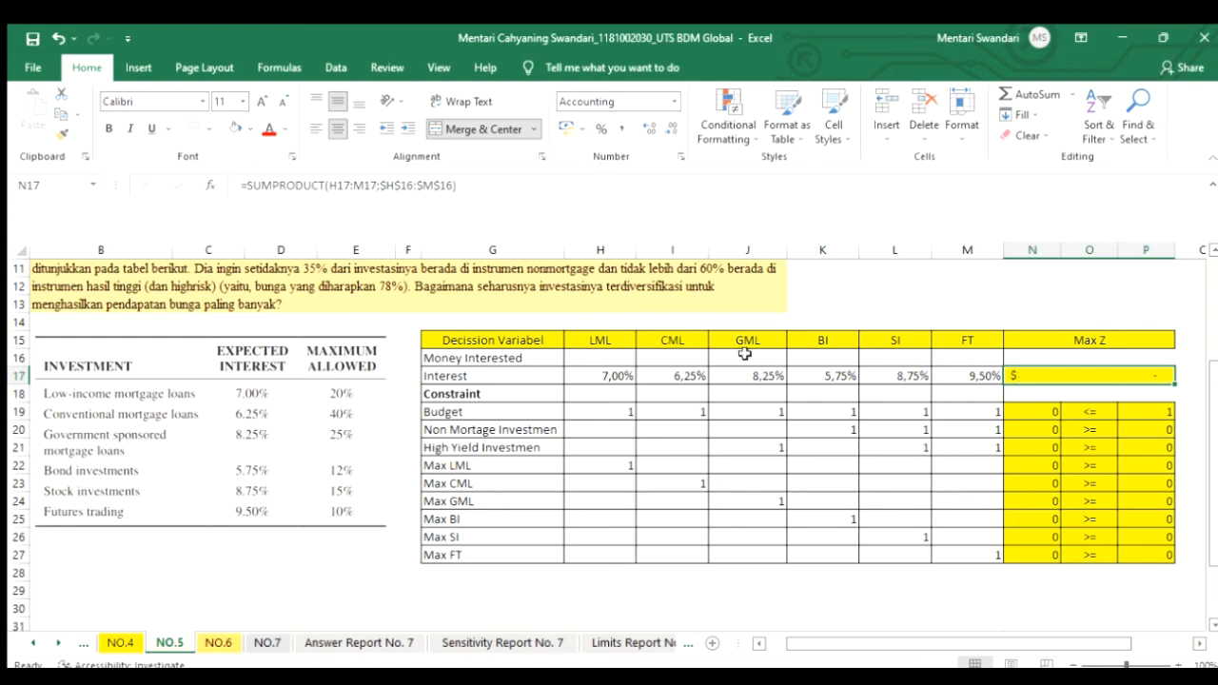
pyautogui.scroll(1, 965, 528)
pyautogui.scroll(-1, 965, 528)
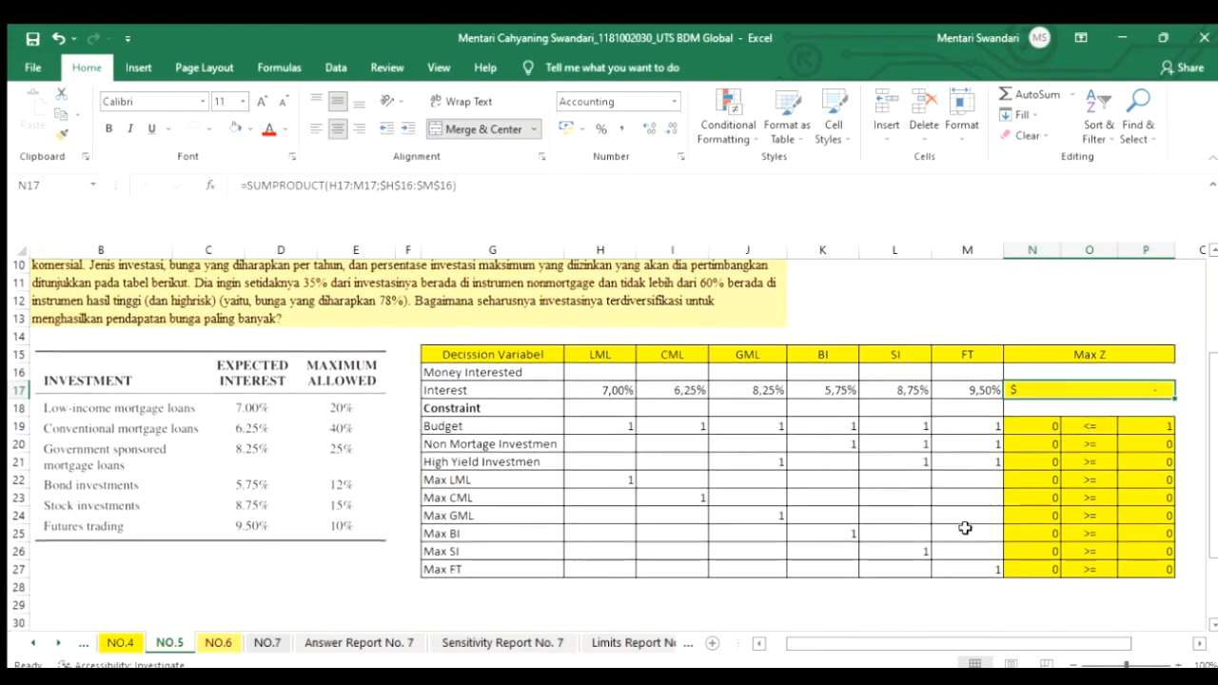
pyautogui.click(1017, 415)
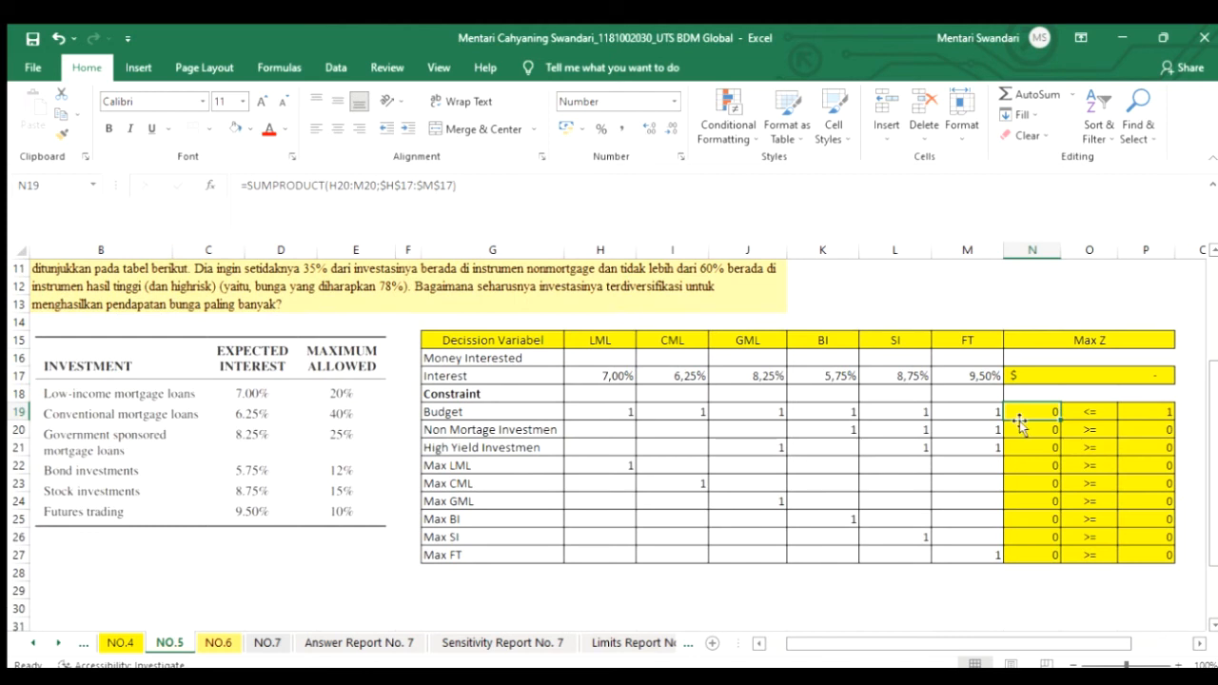
pyautogui.write('=')
pyautogui.click(1027, 448)
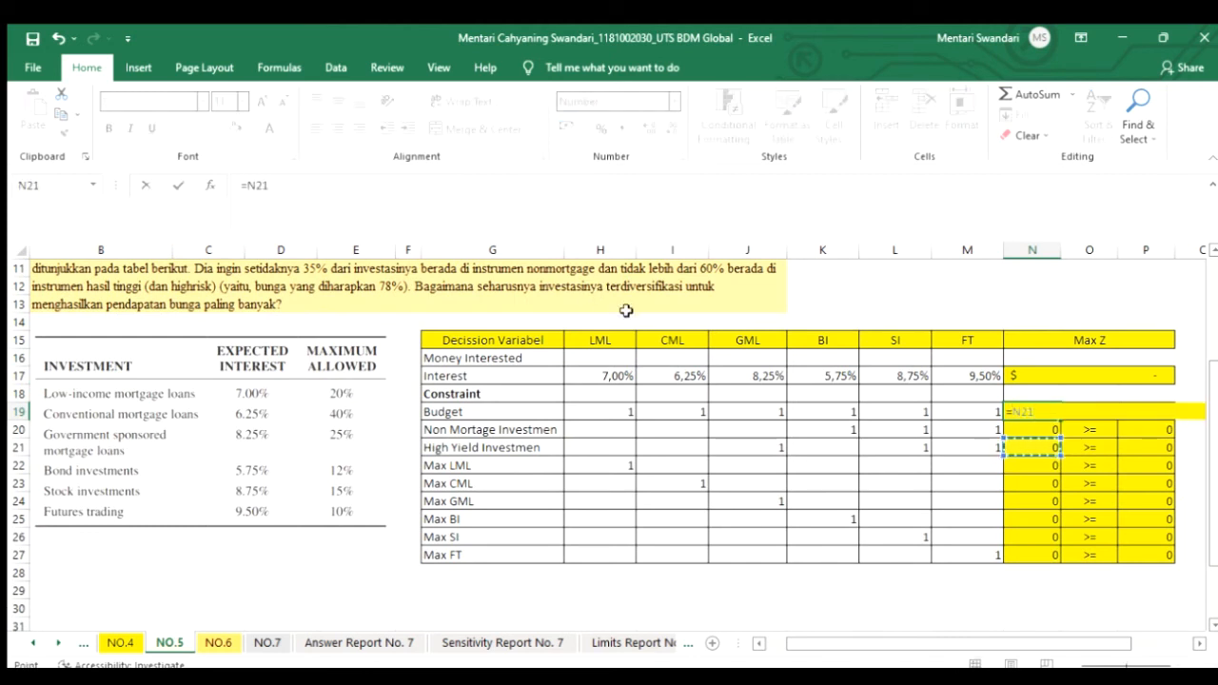
pyautogui.press('Escape')
# Correct the Budget formula in N19 to =SUMPRODUCT(H19:M19;$H$17:$M$17) and fill it down through the Max FT row, N27
pyautogui.press('F2')
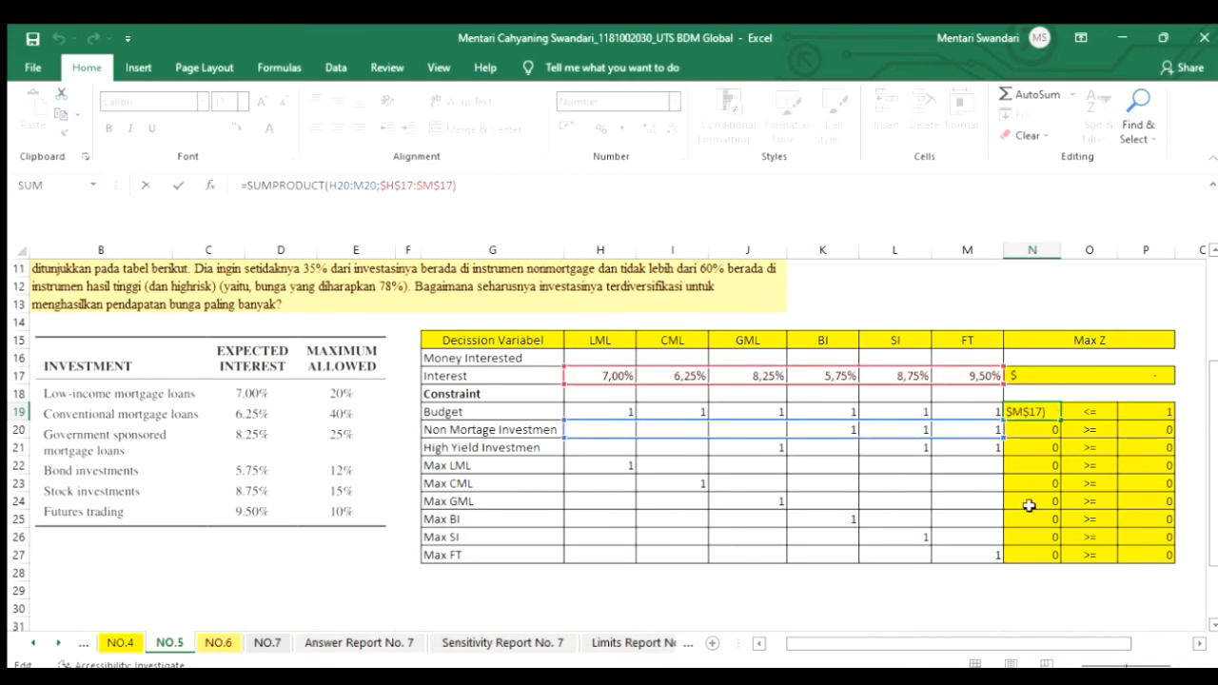
pyautogui.moveTo(997, 437); pyautogui.dragTo(967, 416)
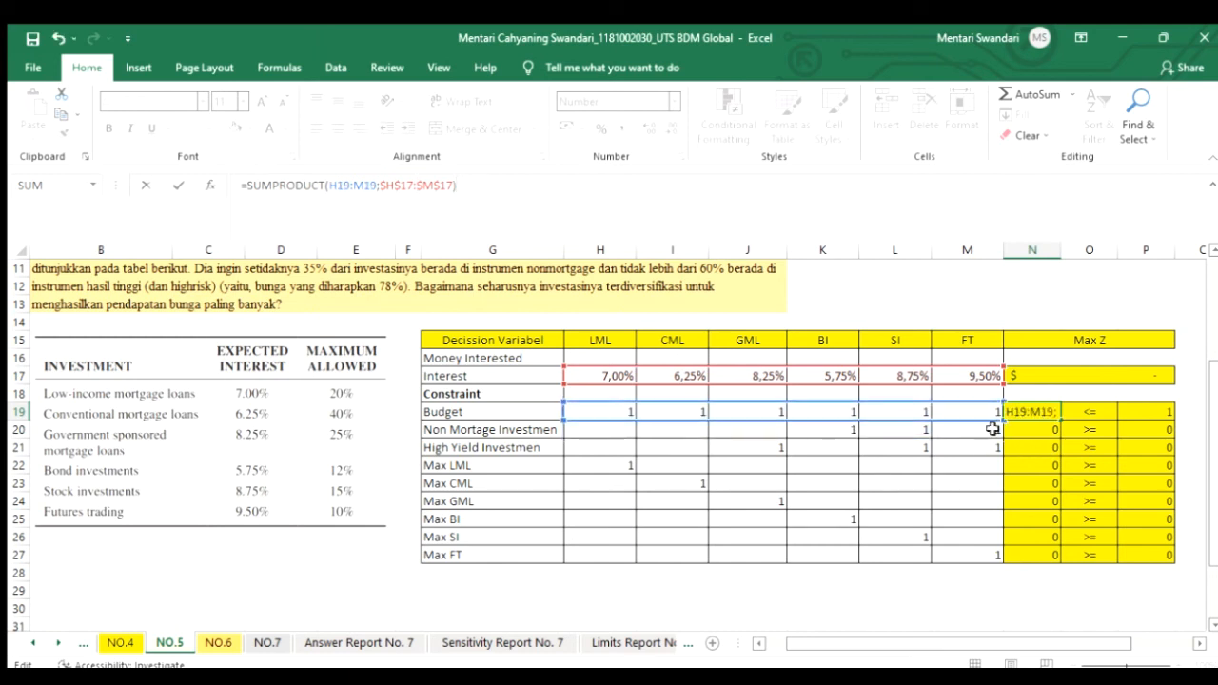
pyautogui.hotkey('ctrl', 'Return')
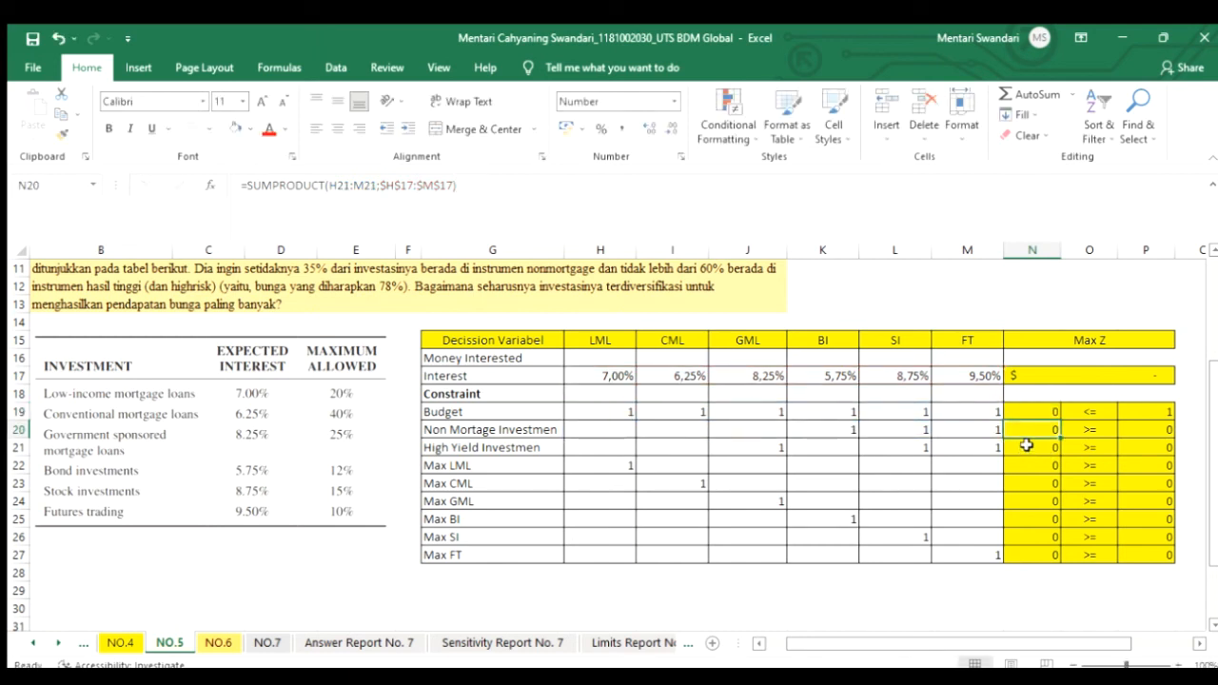
pyautogui.moveTo(1058, 416); pyautogui.dragTo(1056, 556)
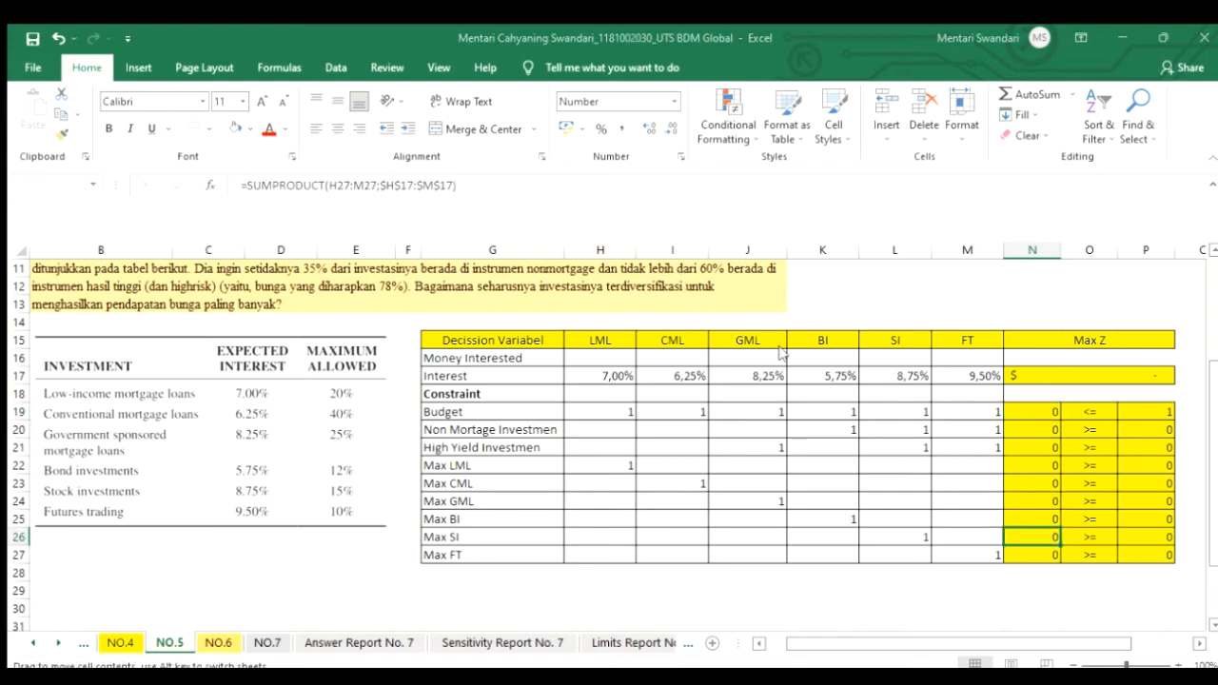
pyautogui.click(1033, 412)
pyautogui.moveTo(1058, 419); pyautogui.dragTo(1056, 557)
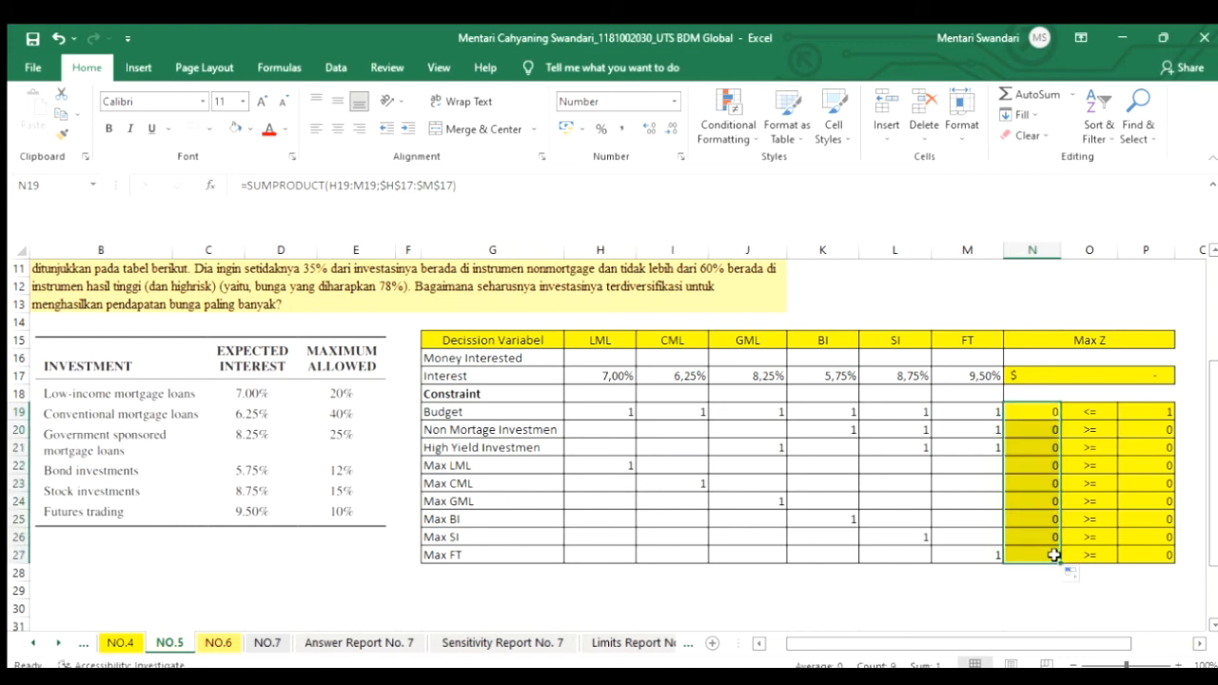
# Set up Solver with the Max Z cell N17 as the objective and the Money Interested cells H16:M16 as the variable cells
pyautogui.click(1032, 383)
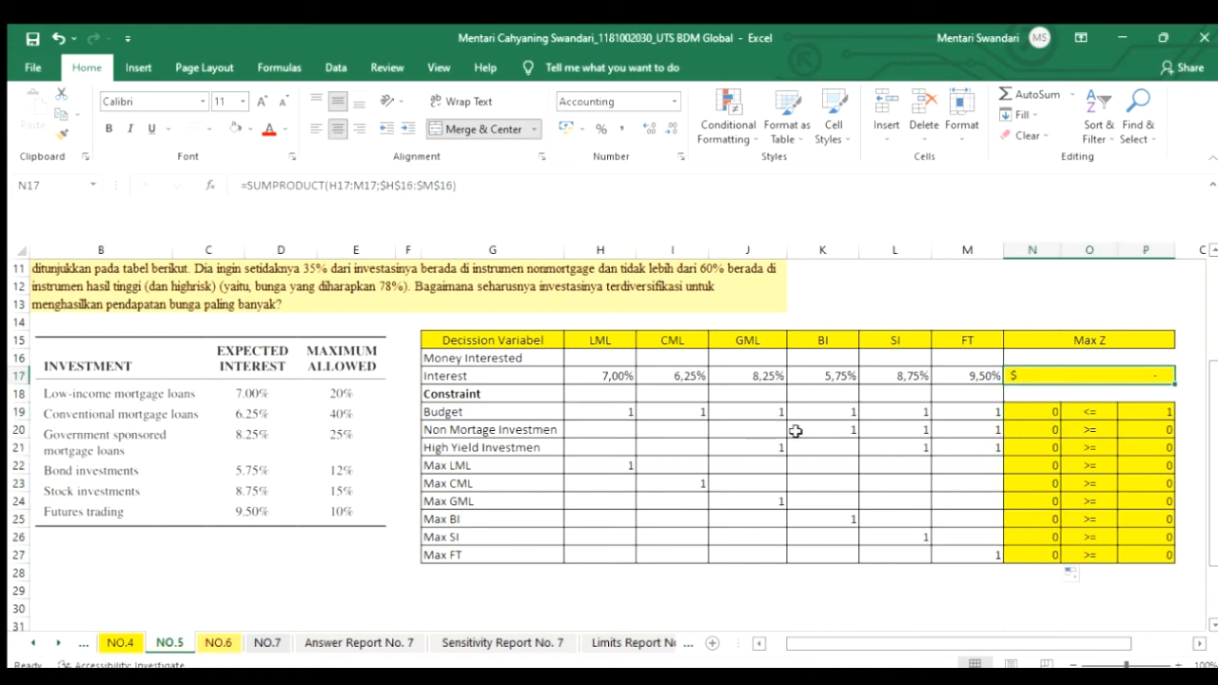
pyautogui.click(1039, 418)
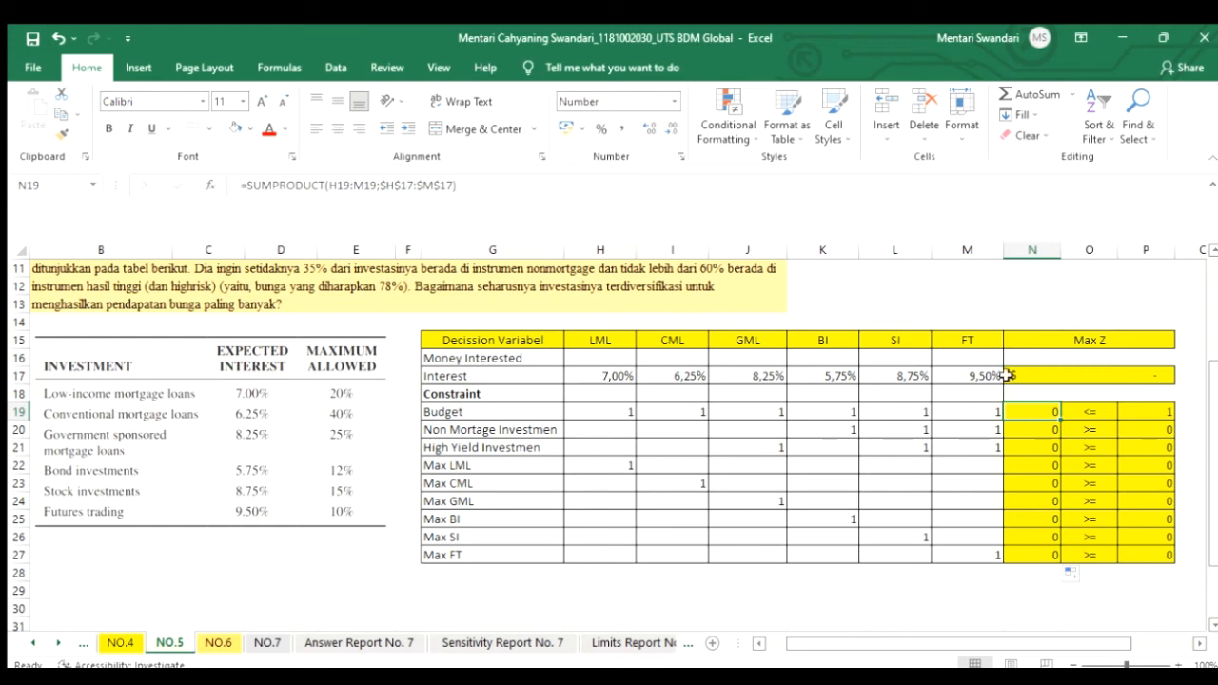
pyautogui.click(1016, 380)
pyautogui.click(1027, 426)
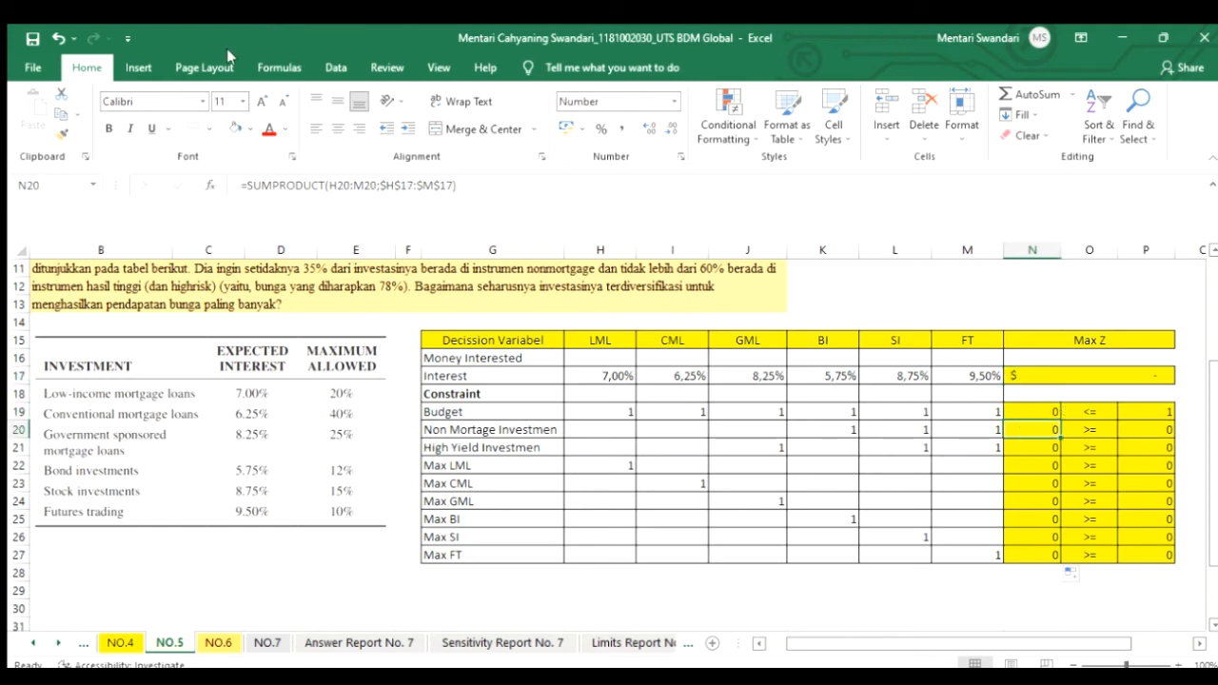
pyautogui.click(314, 71)
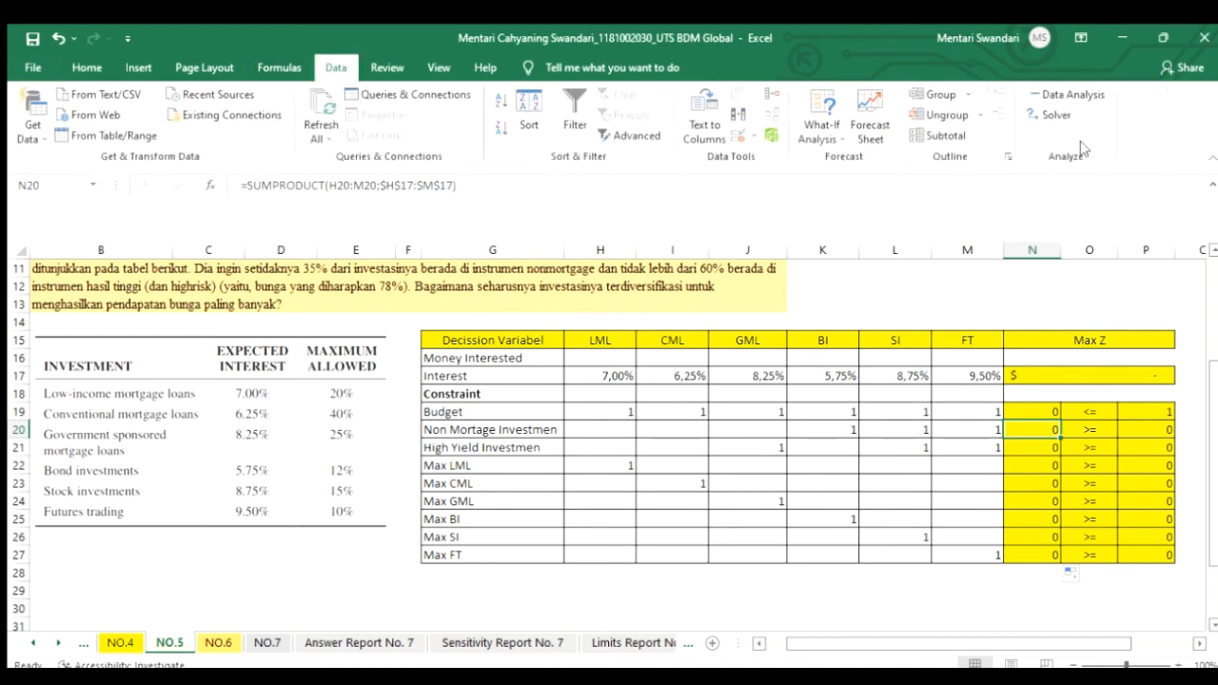
pyautogui.click(1056, 114)
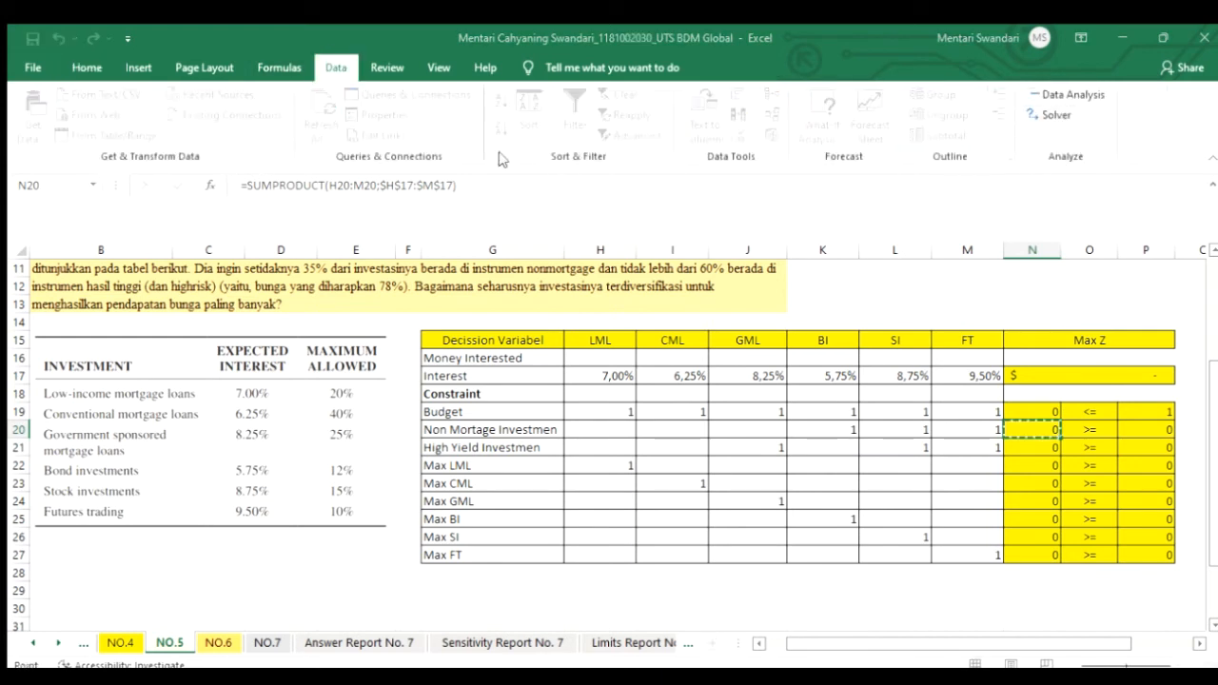
pyautogui.click(1042, 378)
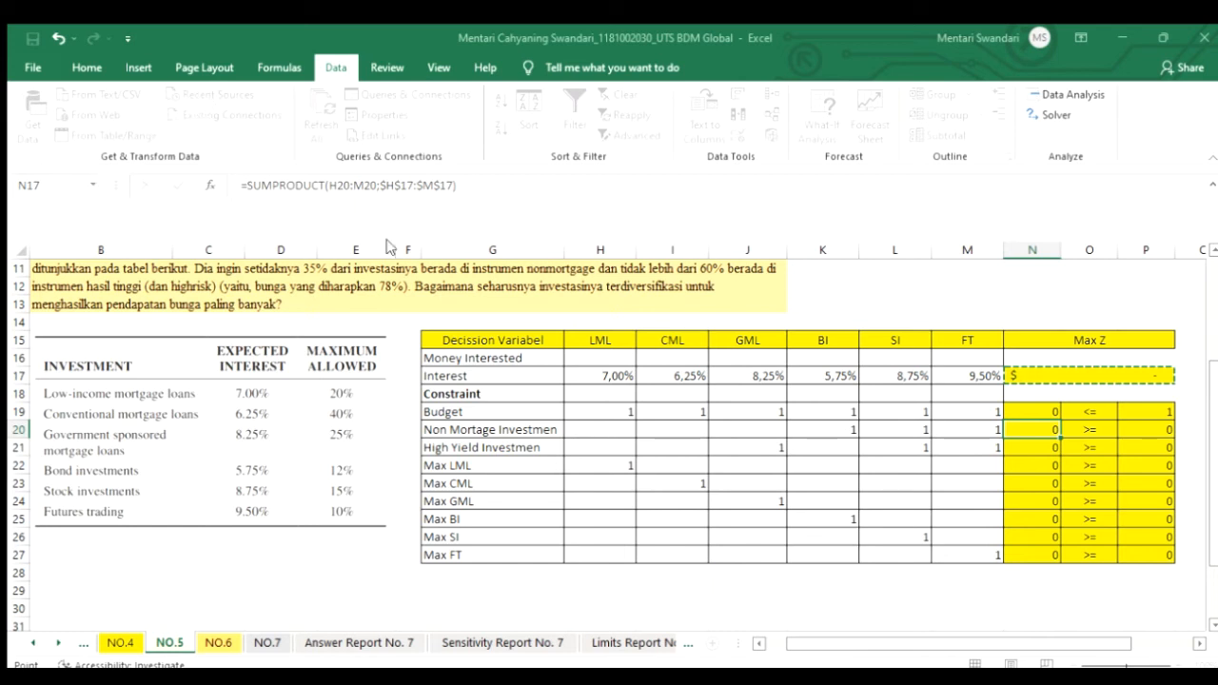
pyautogui.moveTo(565, 358); pyautogui.dragTo(954, 353)
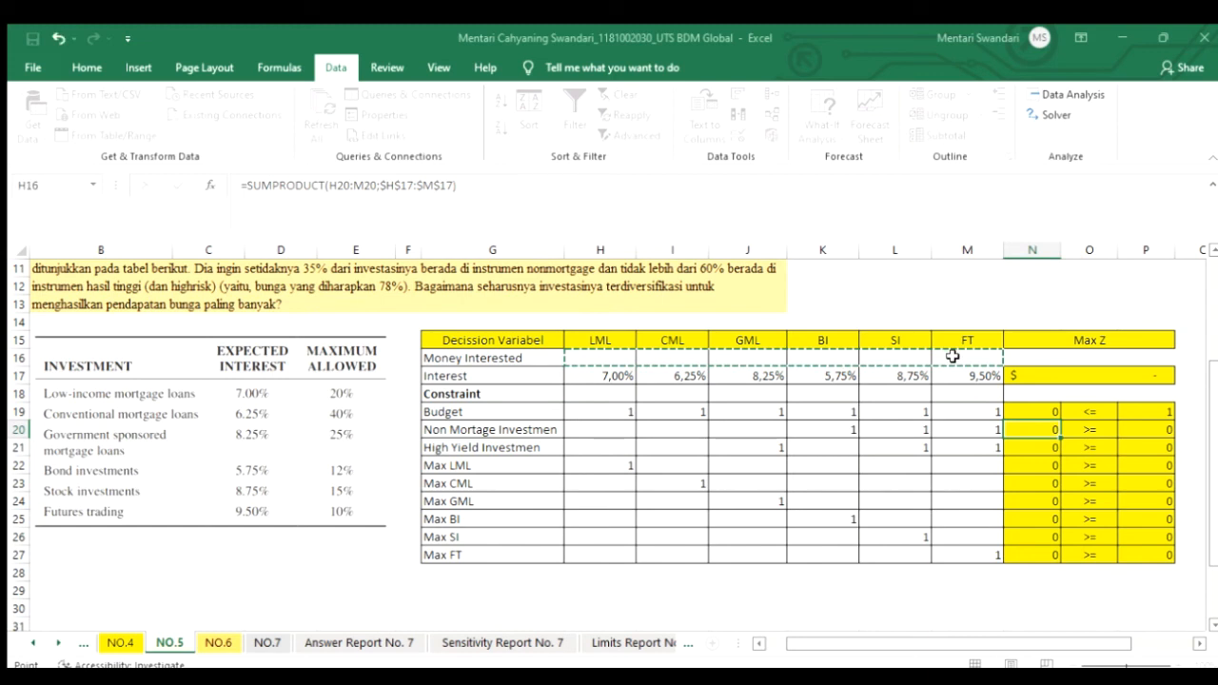
# Add a Solver constraint that keeps the Budget cell N19 less than or equal to its limit in P19
pyautogui.click(511, 274)
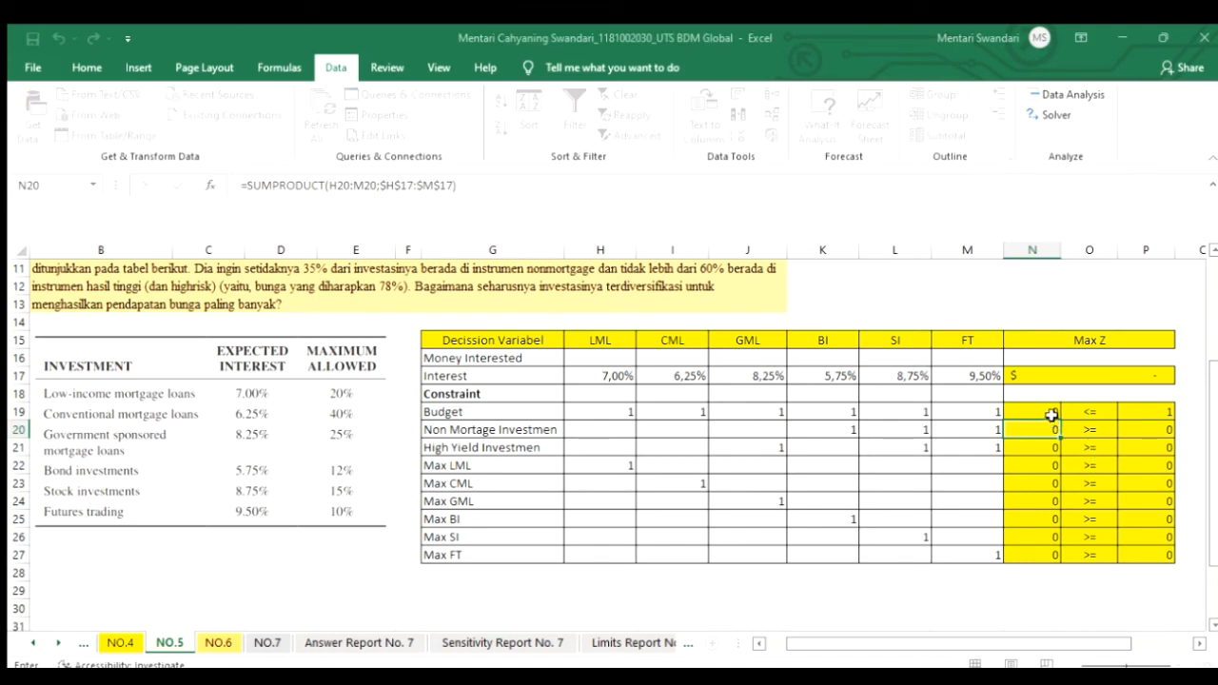
pyautogui.click(1042, 417)
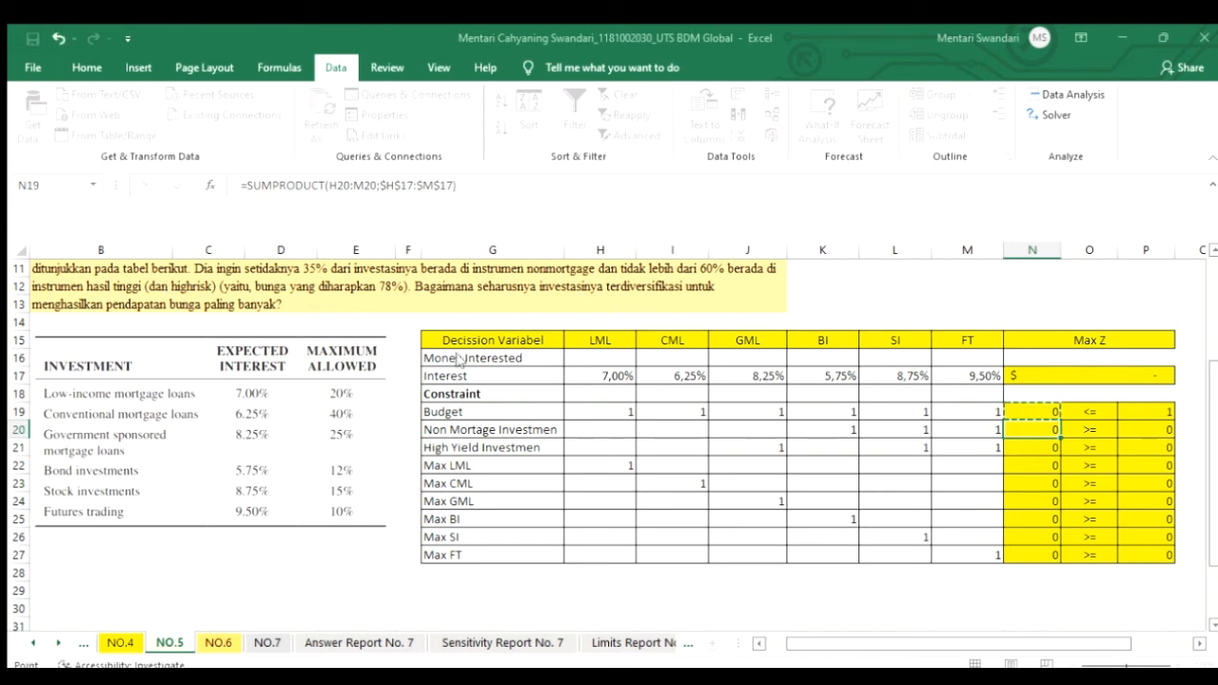
pyautogui.click(1130, 413)
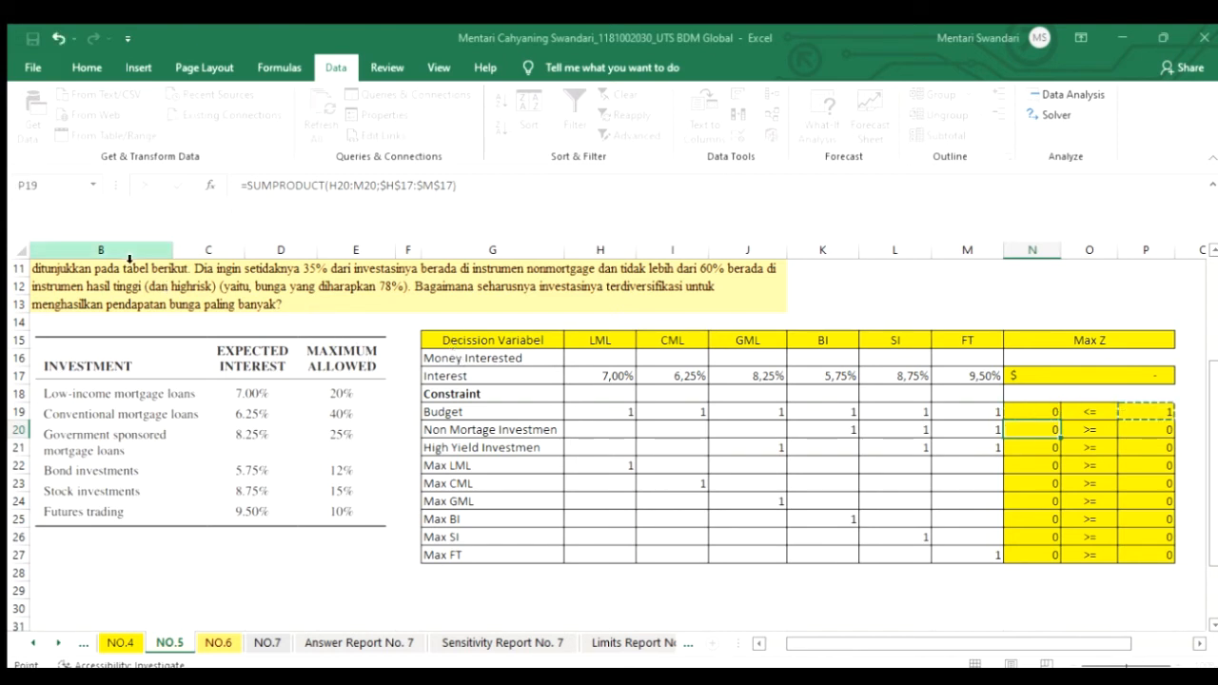
pyautogui.click(293, 387)
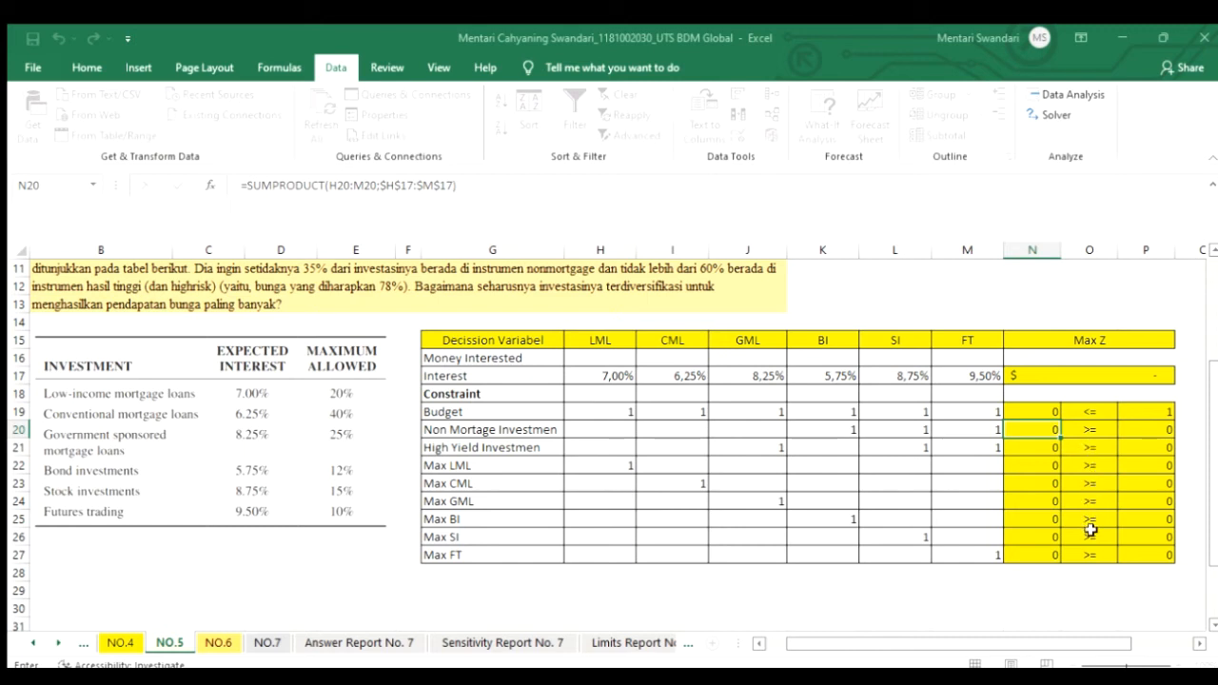
# Add the Solver constraint N20:N27 >= P20:P27 and solve the model with Answer, Sensitivity and Limits reports
pyautogui.moveTo(1008, 430); pyautogui.dragTo(1028, 555)
pyautogui.click(310, 348)
pyautogui.click(289, 384)
pyautogui.moveTo(1142, 429); pyautogui.dragTo(1162, 553)
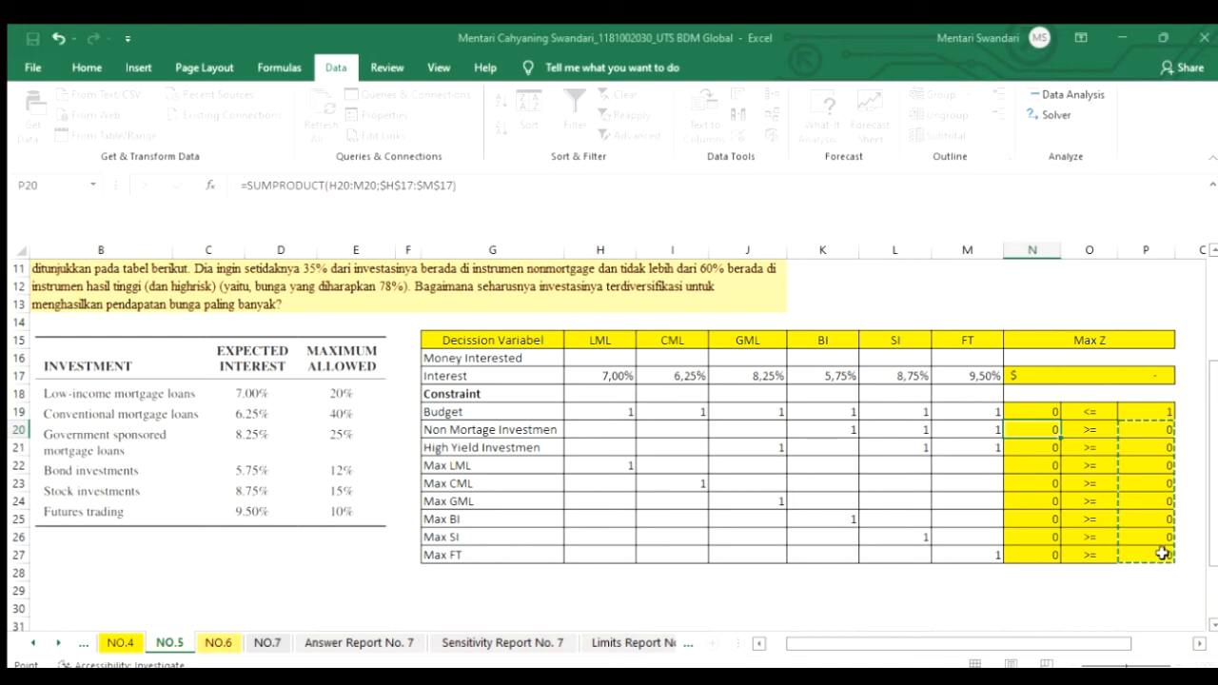
pyautogui.click(157, 390)
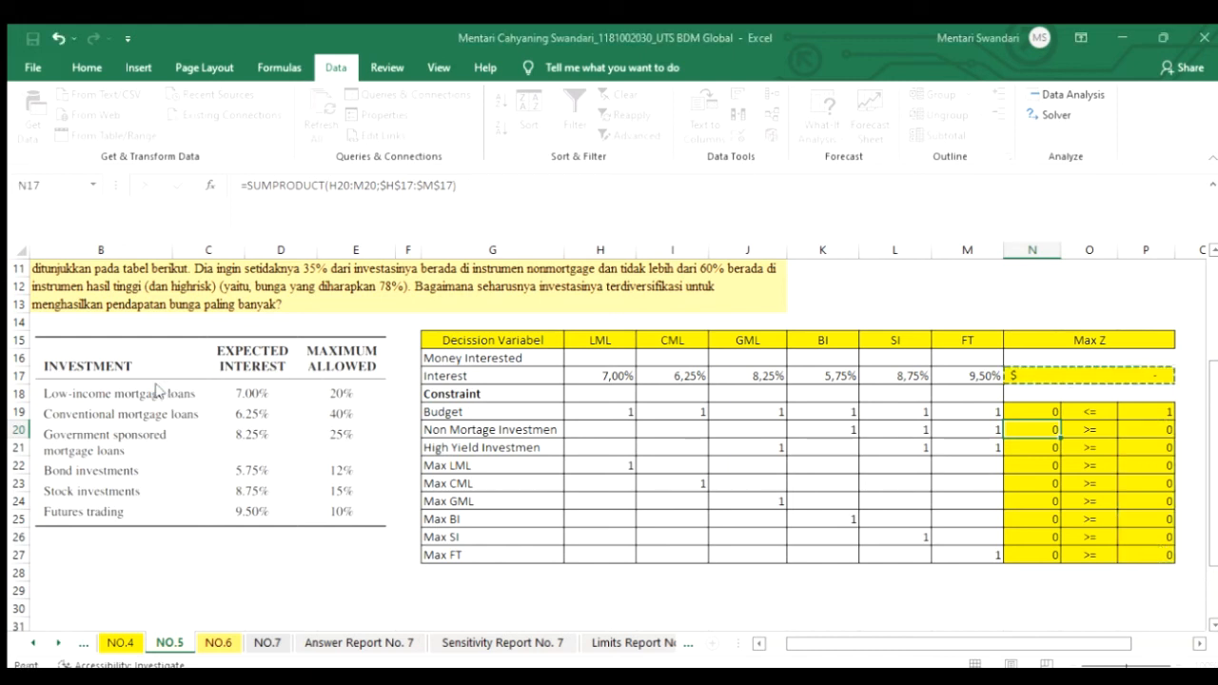
pyautogui.click(404, 458)
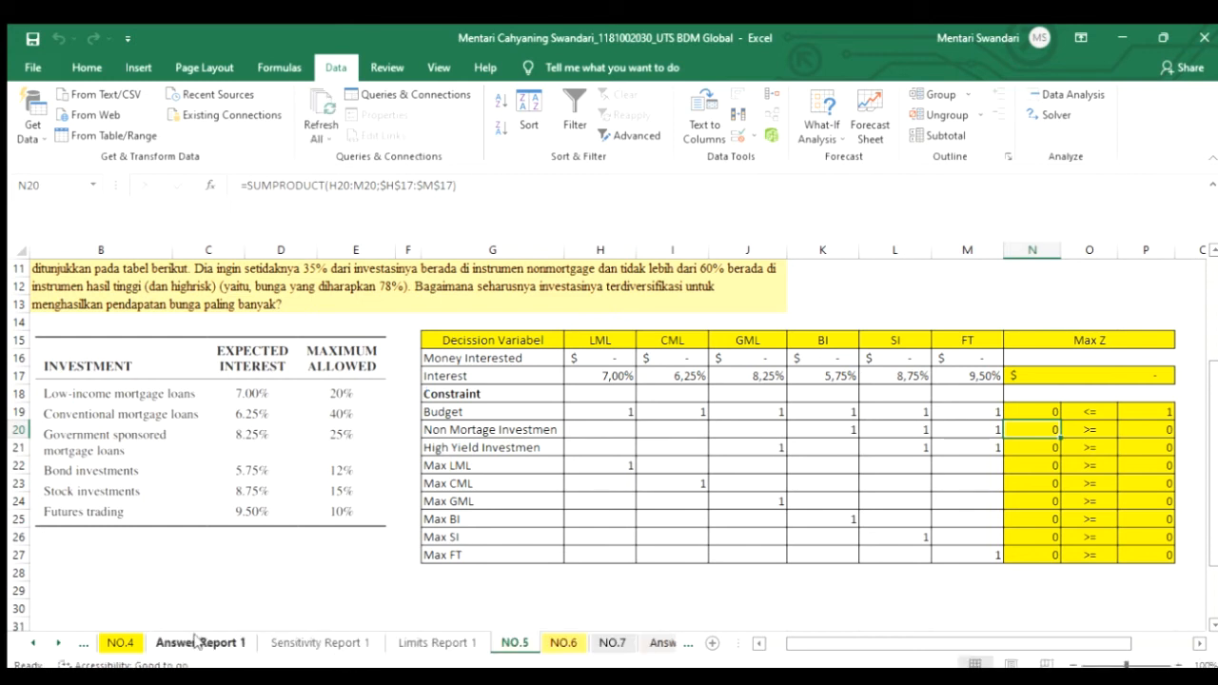
# Move the NO.5 sheet in front of Answer Report 1, directly after NO.4
pyautogui.click(233, 644)
pyautogui.click(283, 646)
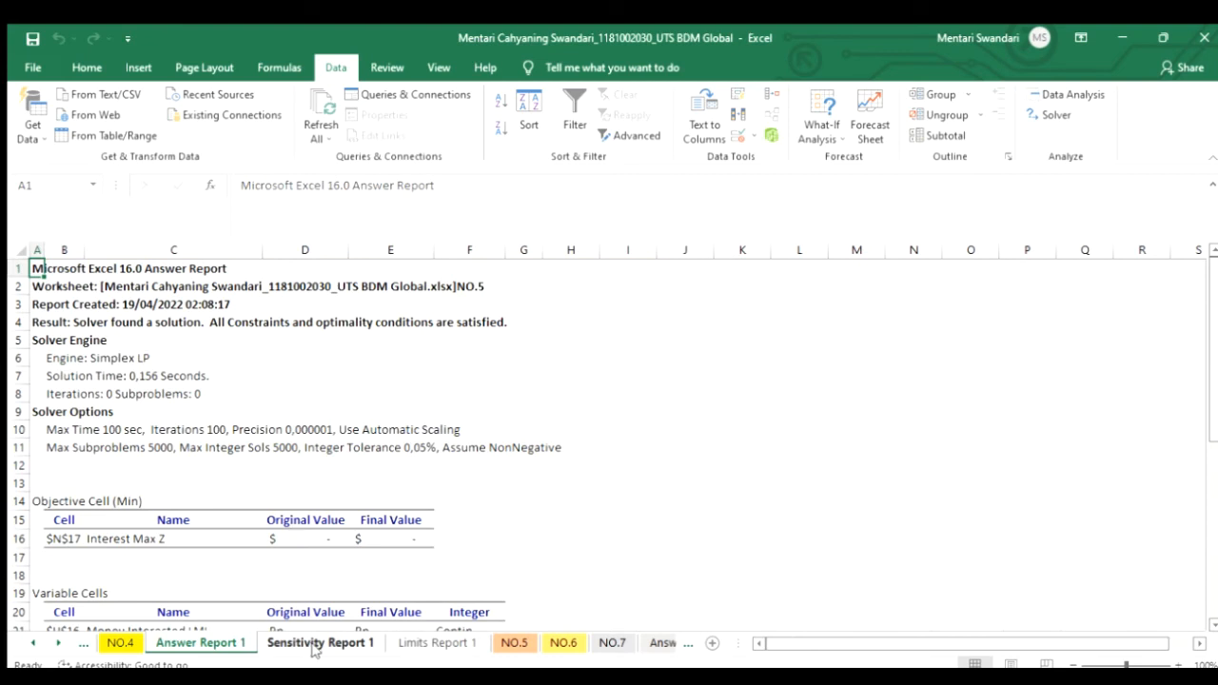
pyautogui.click(435, 644)
pyautogui.moveTo(504, 645); pyautogui.dragTo(157, 652)
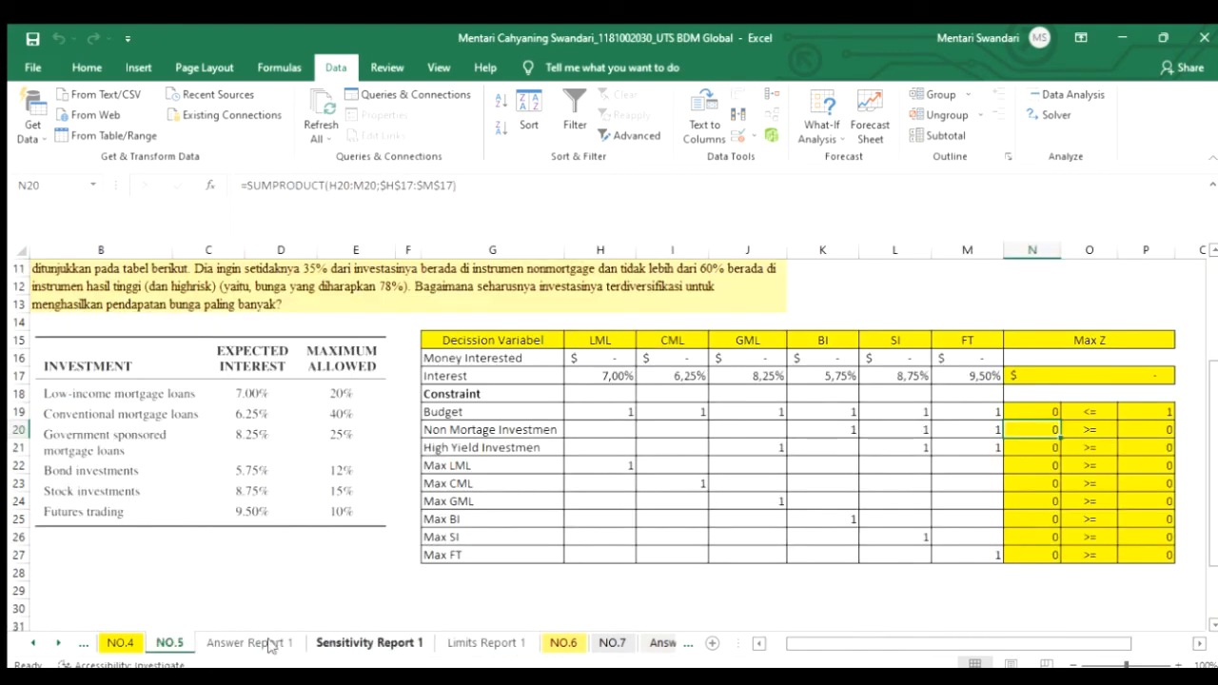
# Colour the sheet tabs of Answer Report 1, Sensitivity Report 1 and Limits Report 1 orange to match NO.5
pyautogui.click(217, 643)
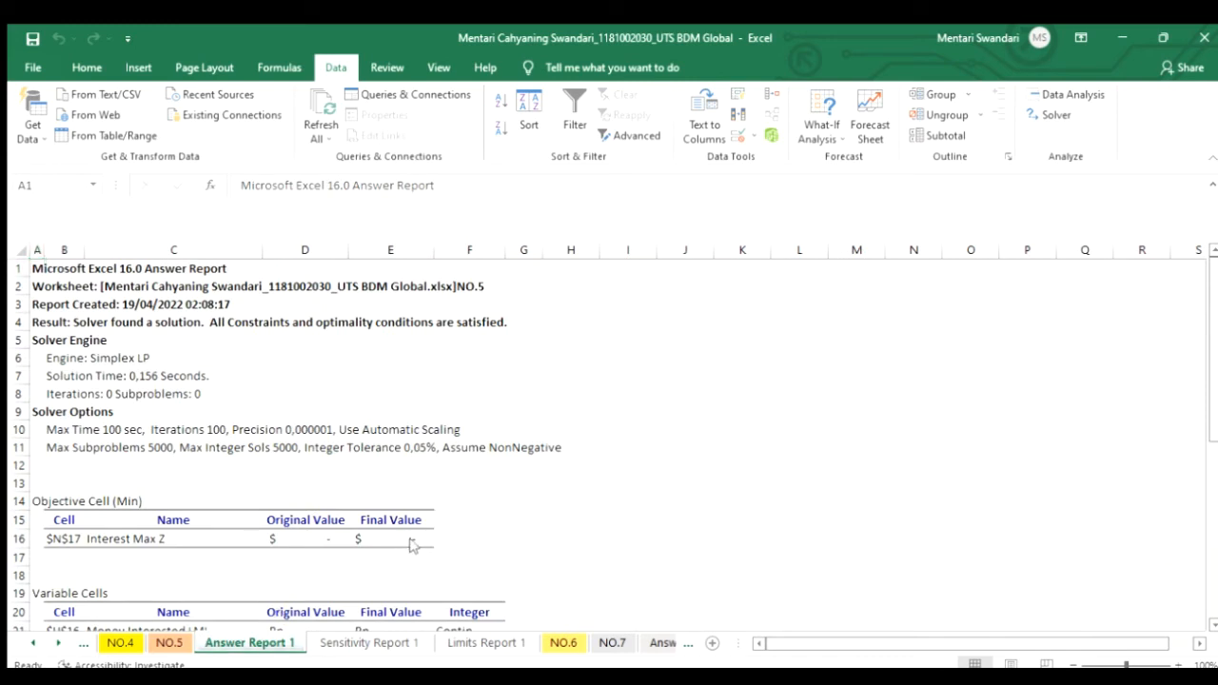
pyautogui.click(319, 642)
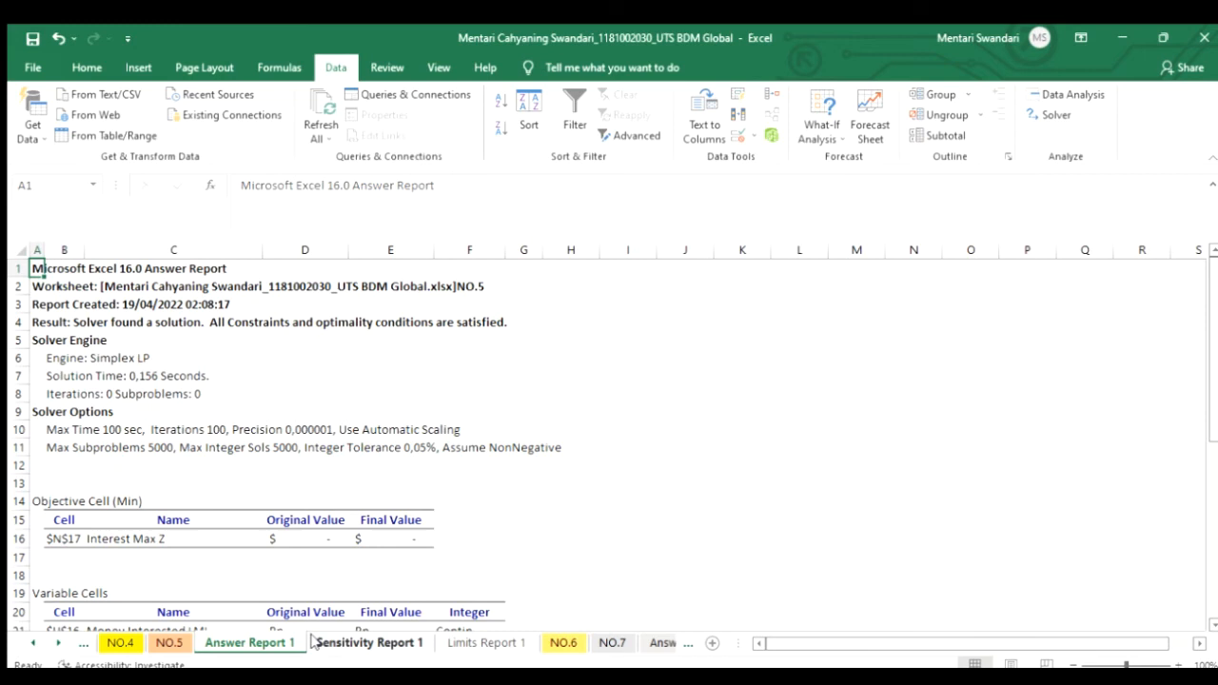
pyautogui.click(258, 642)
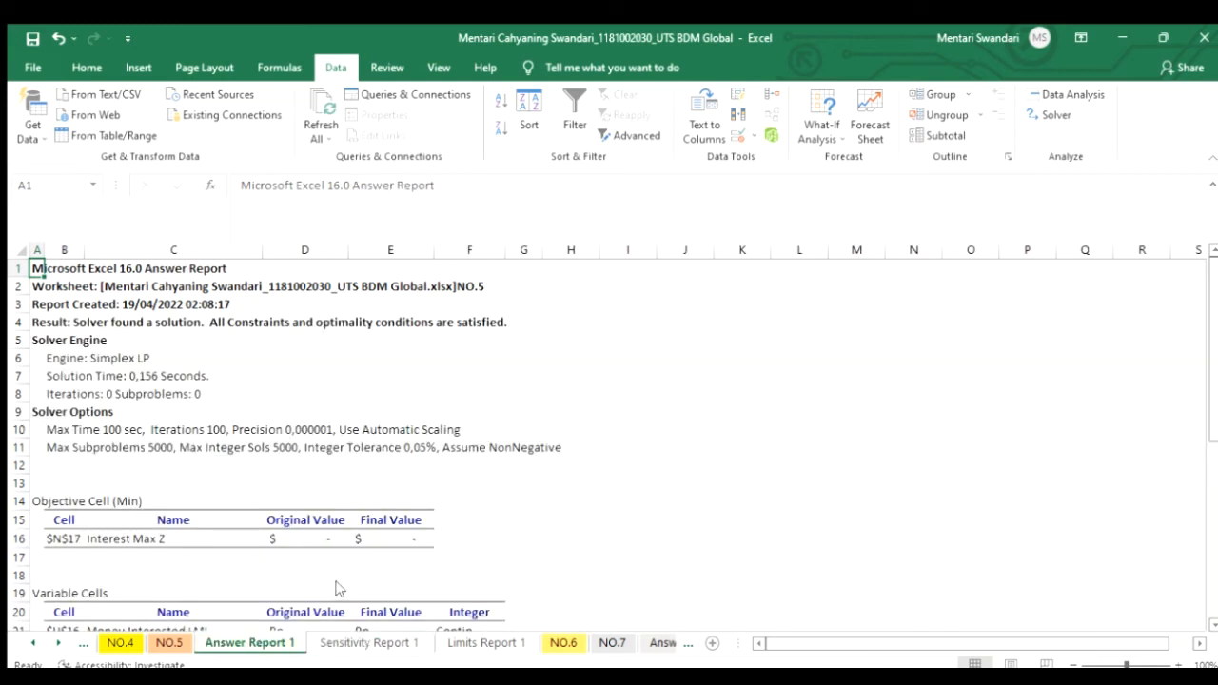
pyautogui.click(483, 542)
pyautogui.click(350, 638)
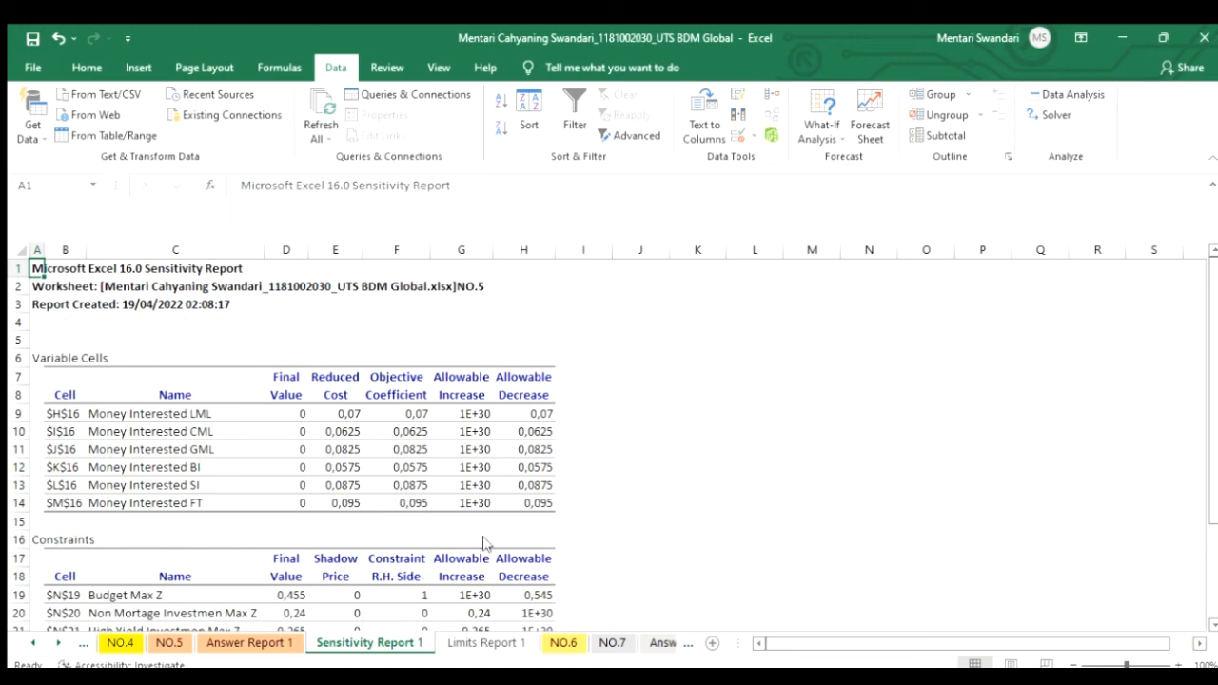
pyautogui.click(444, 632)
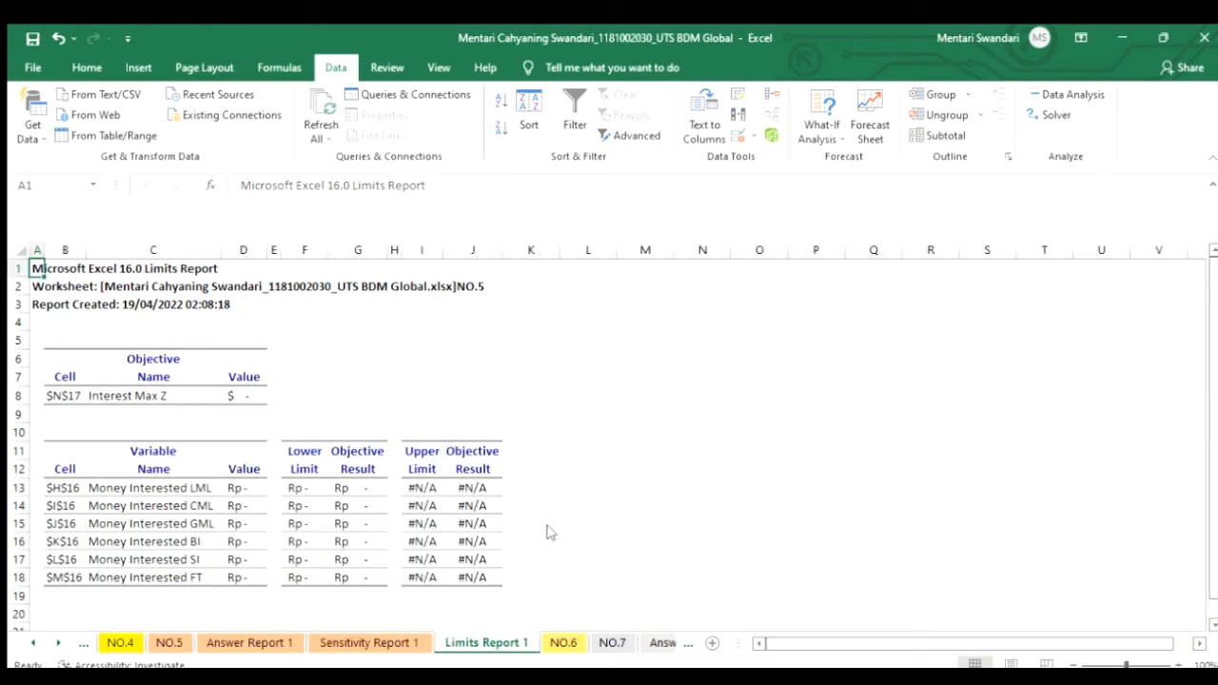
# Rename the Answer Report 1 sheet as "Answer Report No.5"
pyautogui.click(290, 642)
pyautogui.press('BackSpace')
pyautogui.write('No.')
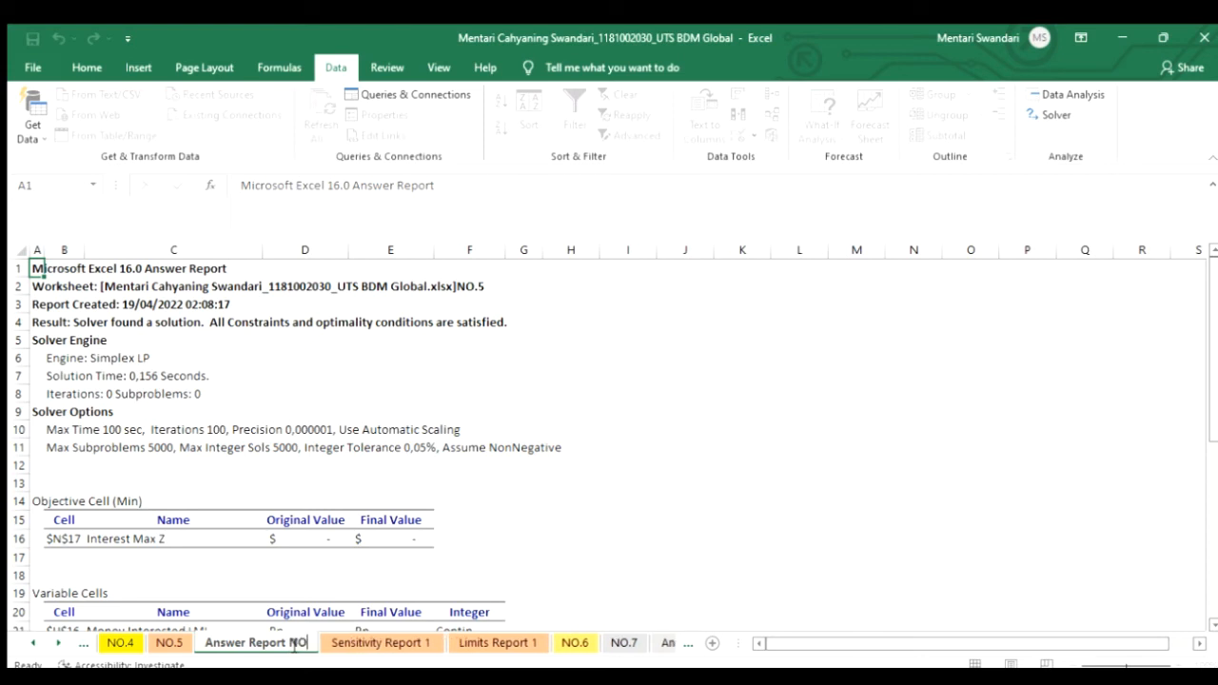
pyautogui.write('5')
pyautogui.press('Return')
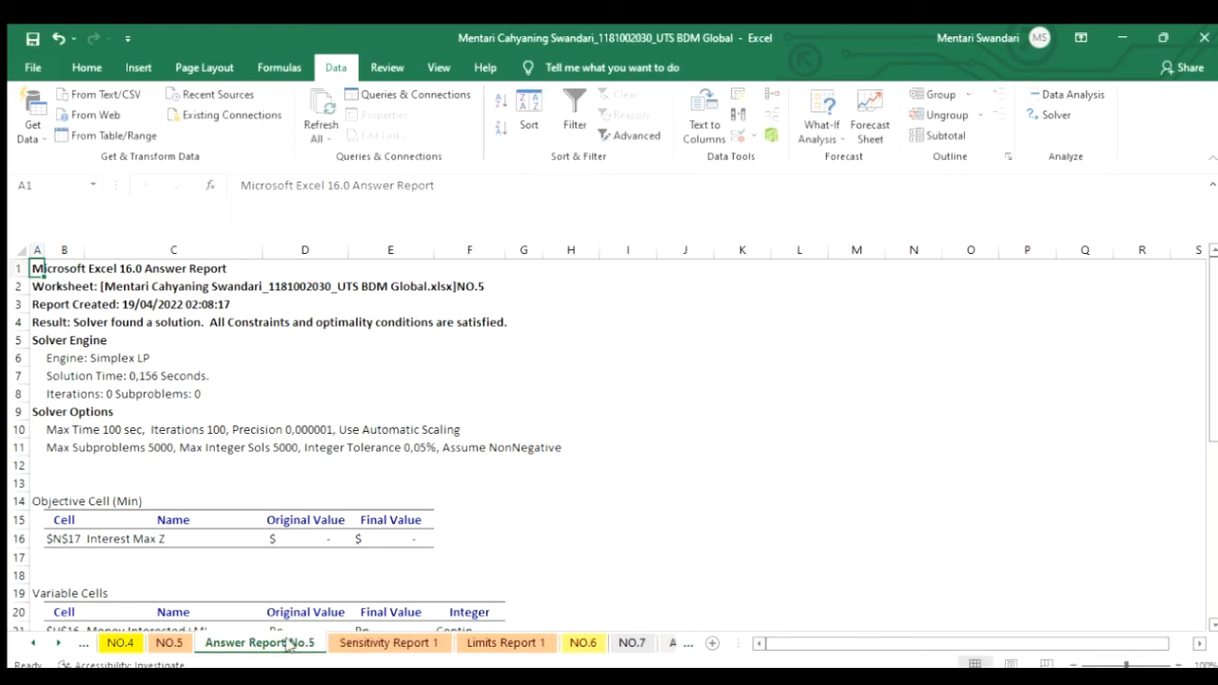
# Rename the Sensitivity Report 1 sheet as "Sensitivity Report No. 5"
pyautogui.click(423, 643)
pyautogui.doubleClick(437, 643)
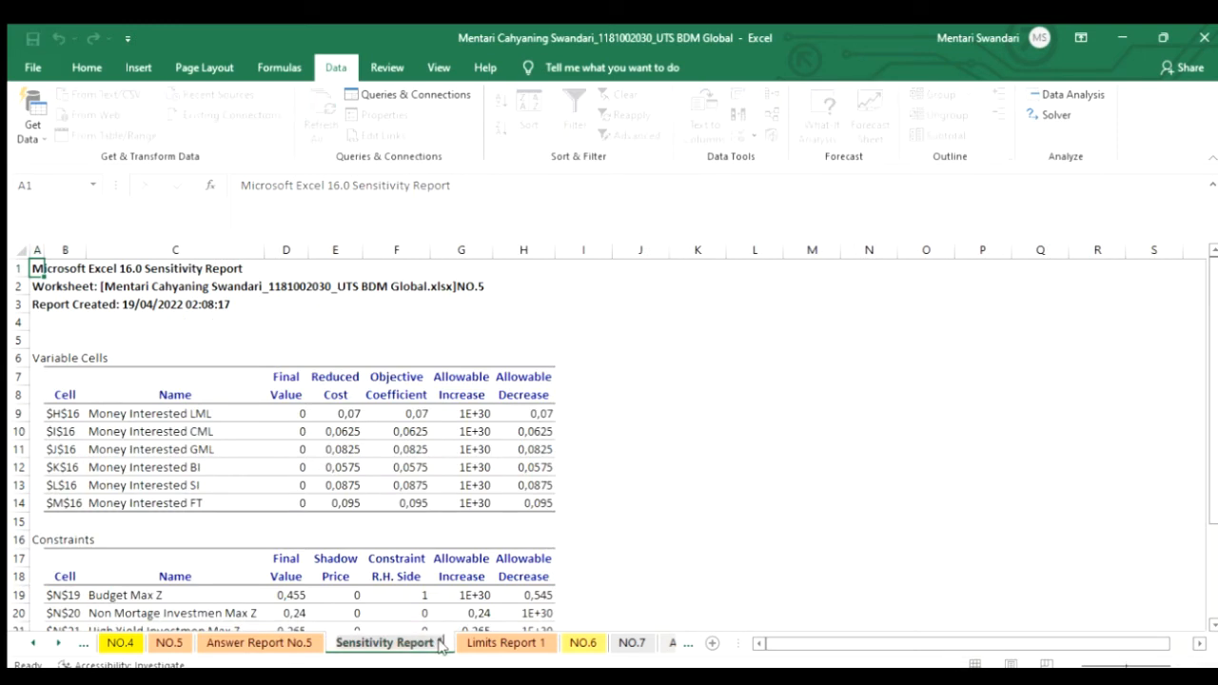
pyautogui.write('No.')
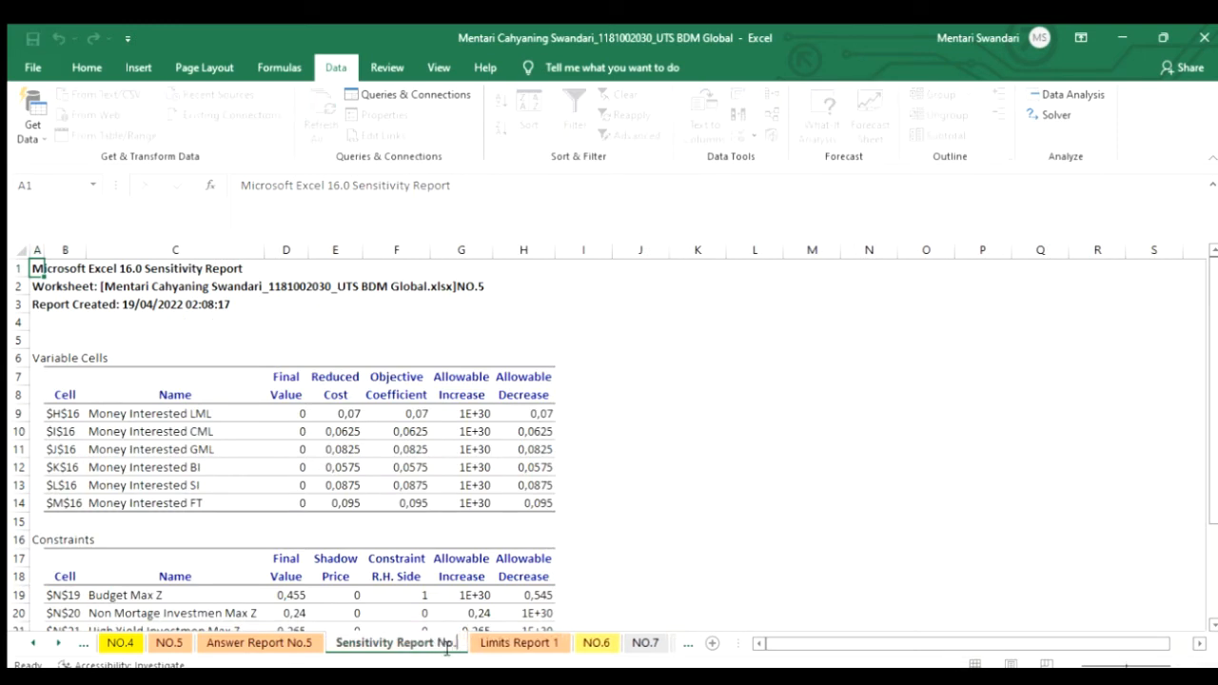
pyautogui.write(' 5')
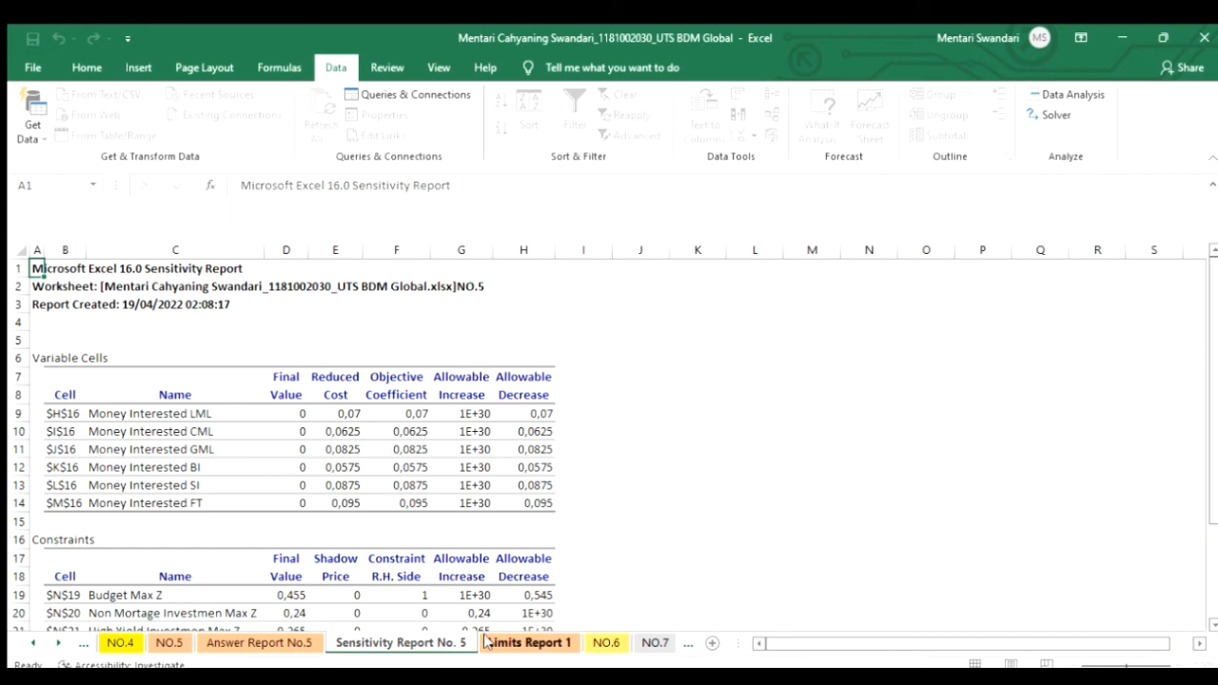
# Rename the Limits Report 1 sheet as "Limits Report No.5"
pyautogui.click(557, 646)
pyautogui.doubleClick(559, 643)
pyautogui.click(568, 641)
pyautogui.doubleClick(567, 639)
pyautogui.click(567, 638)
pyautogui.doubleClick(569, 641)
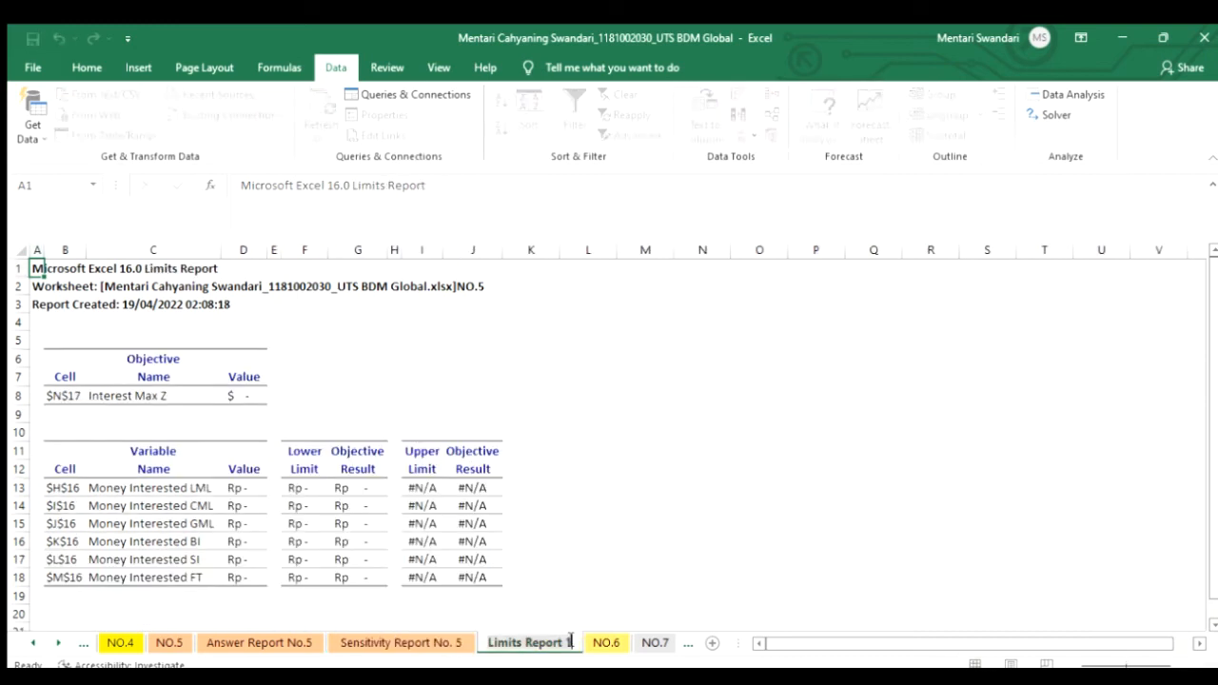
pyautogui.press('BackSpace')
pyautogui.write('No')
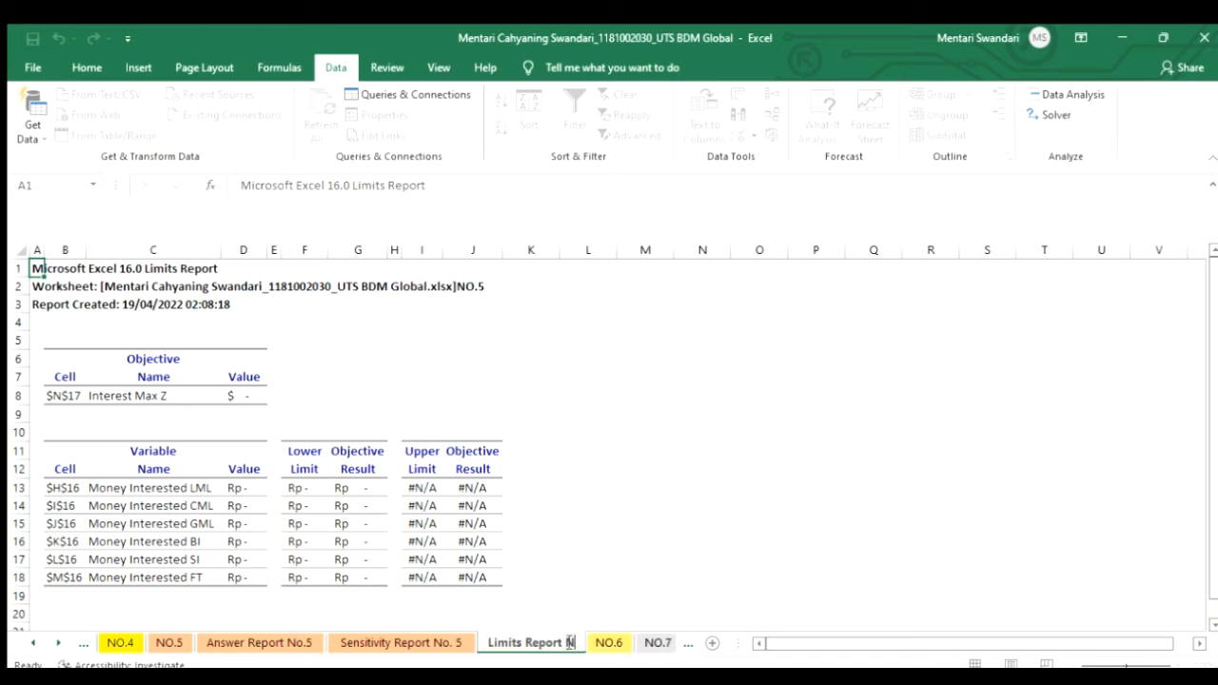
pyautogui.write('.5')
pyautogui.press('Return')
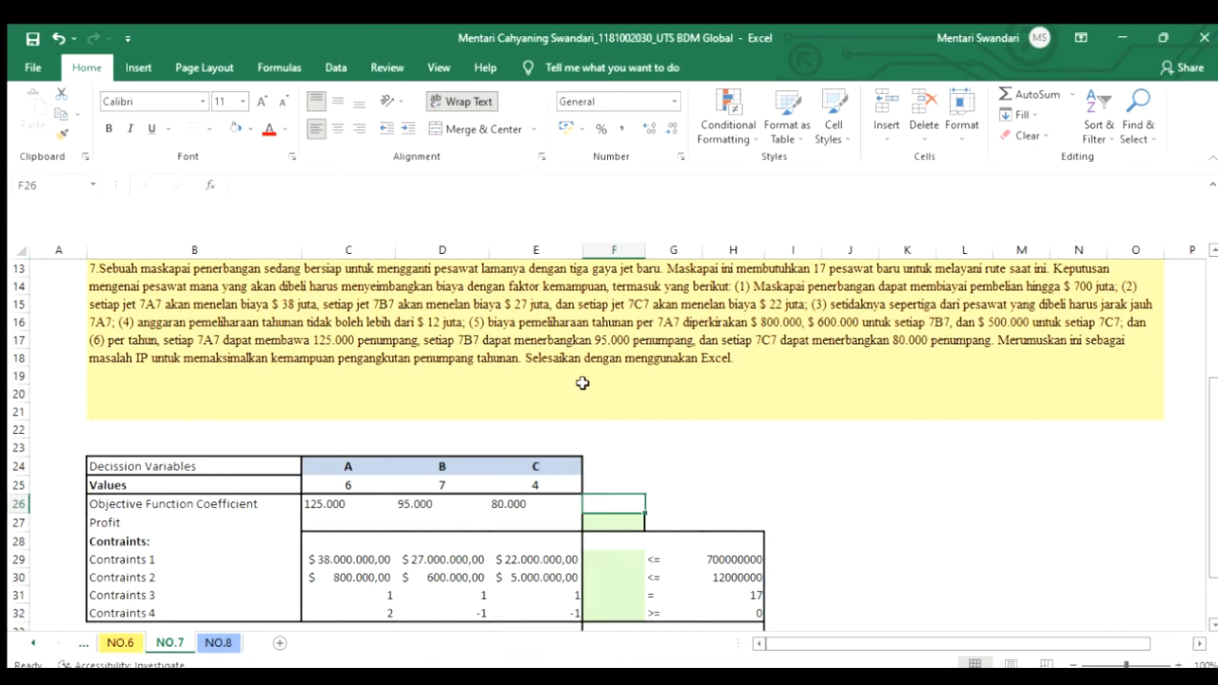
# Examine the NO.7 airline problem text together with the Contraints 1 coefficients in C29:E29 and the limit in H29
pyautogui.scroll(-2, 583, 383)
pyautogui.scroll(2, 583, 385)
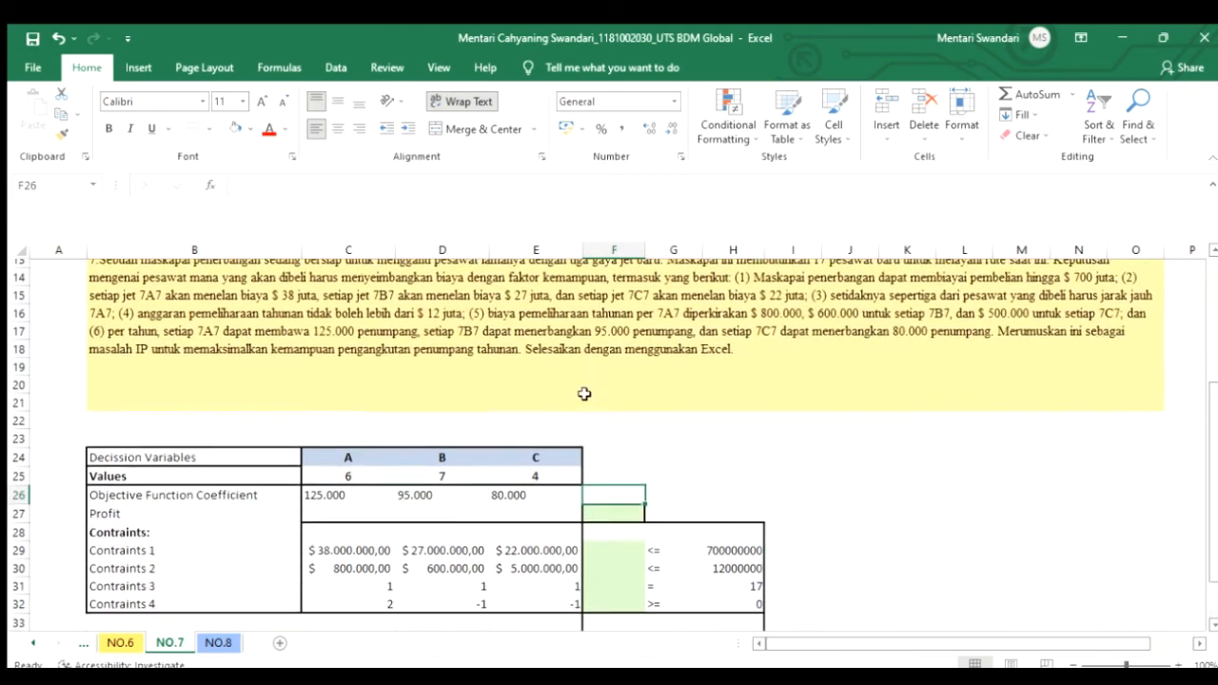
pyautogui.scroll(1, 263, 539)
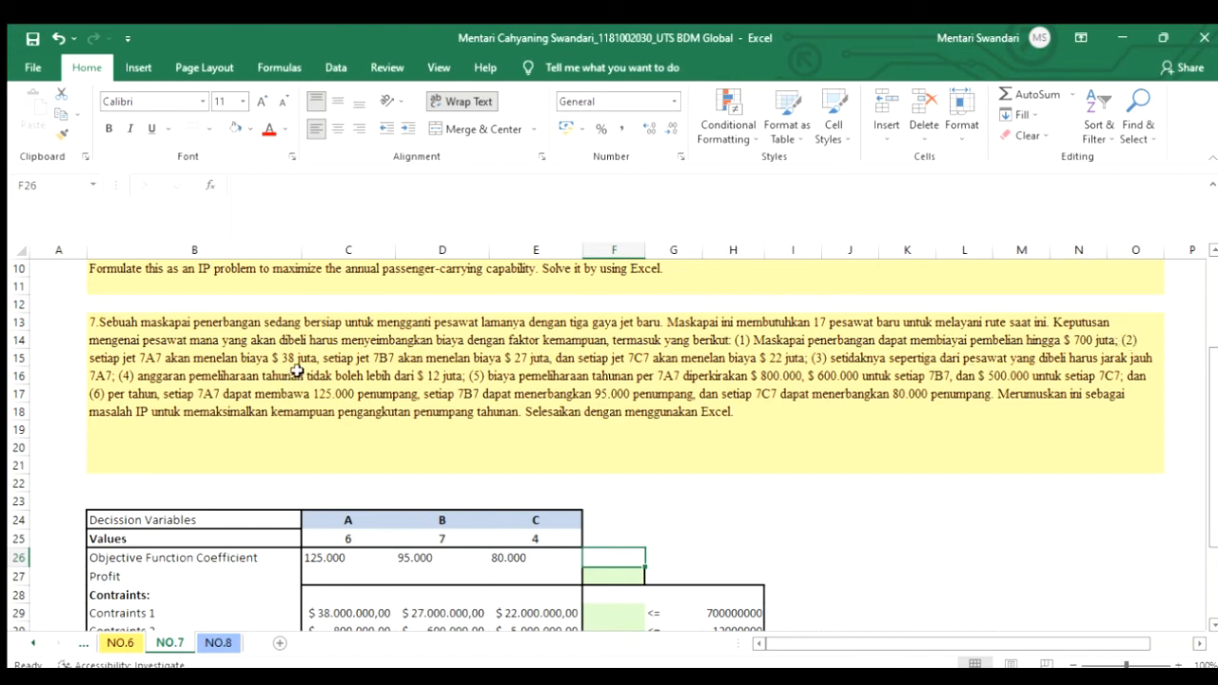
pyautogui.scroll(-1, 514, 368)
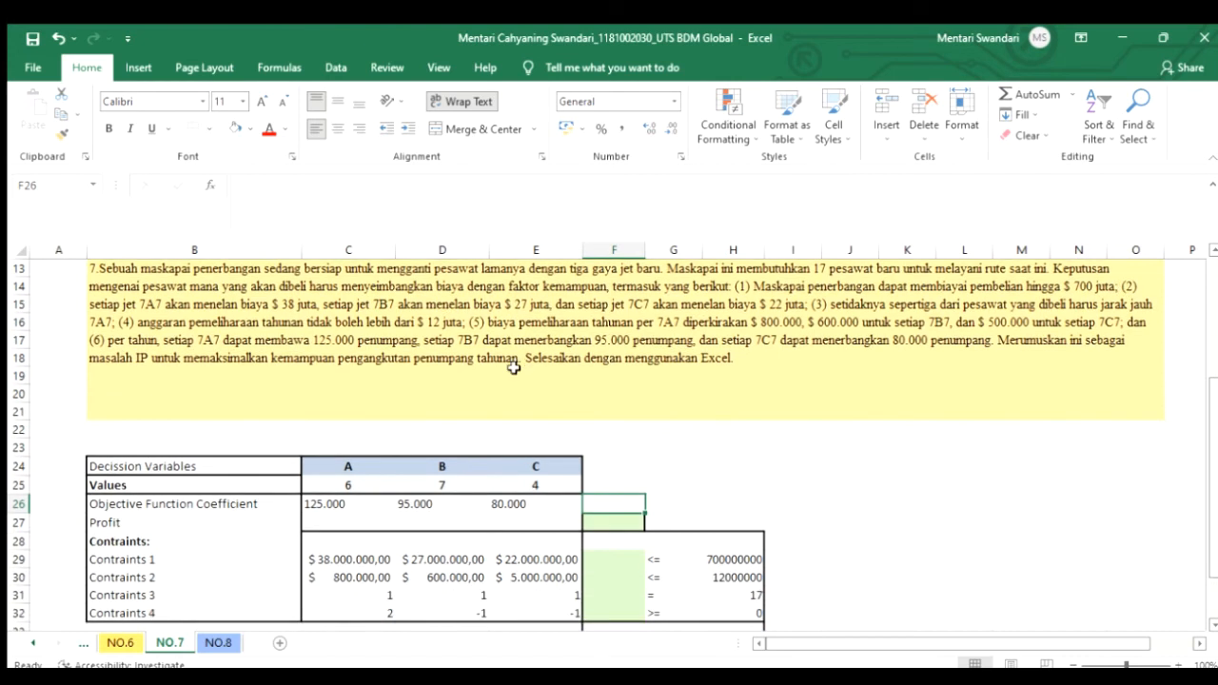
pyautogui.moveTo(324, 560); pyautogui.dragTo(495, 560)
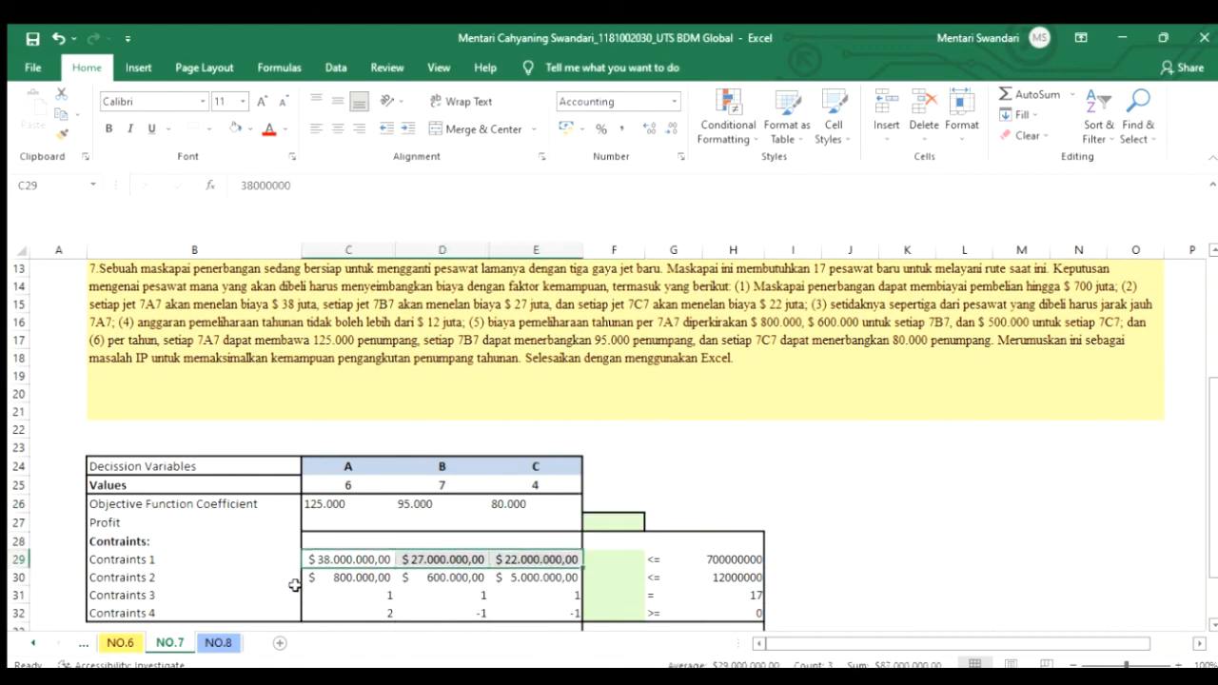
pyautogui.click(267, 557)
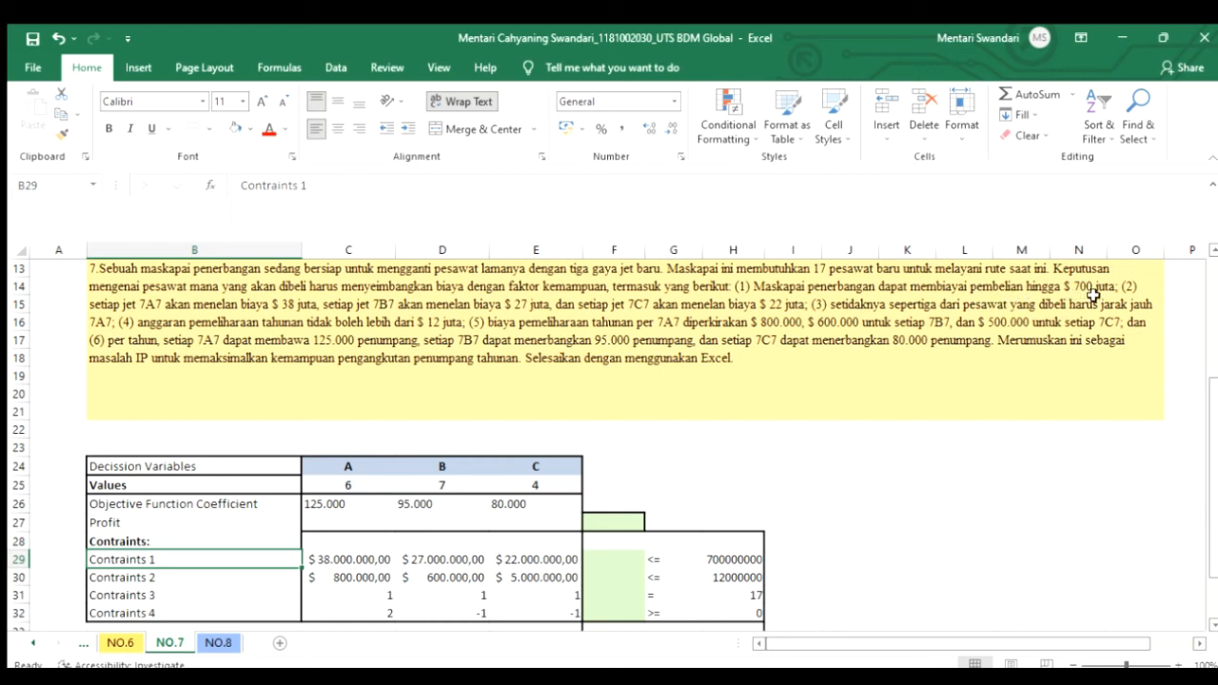
pyautogui.click(718, 562)
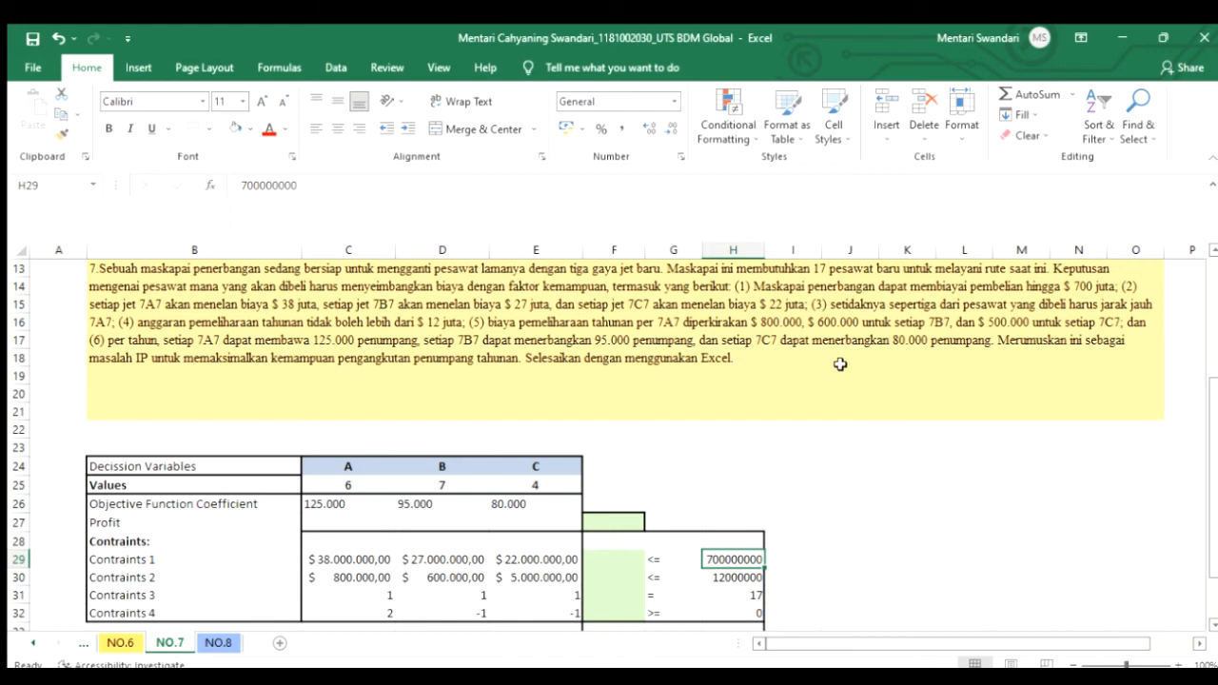
# Check the coefficients against the problem text and set C's Contraints 2 coefficient in E30 to 500.000
pyautogui.click(278, 310)
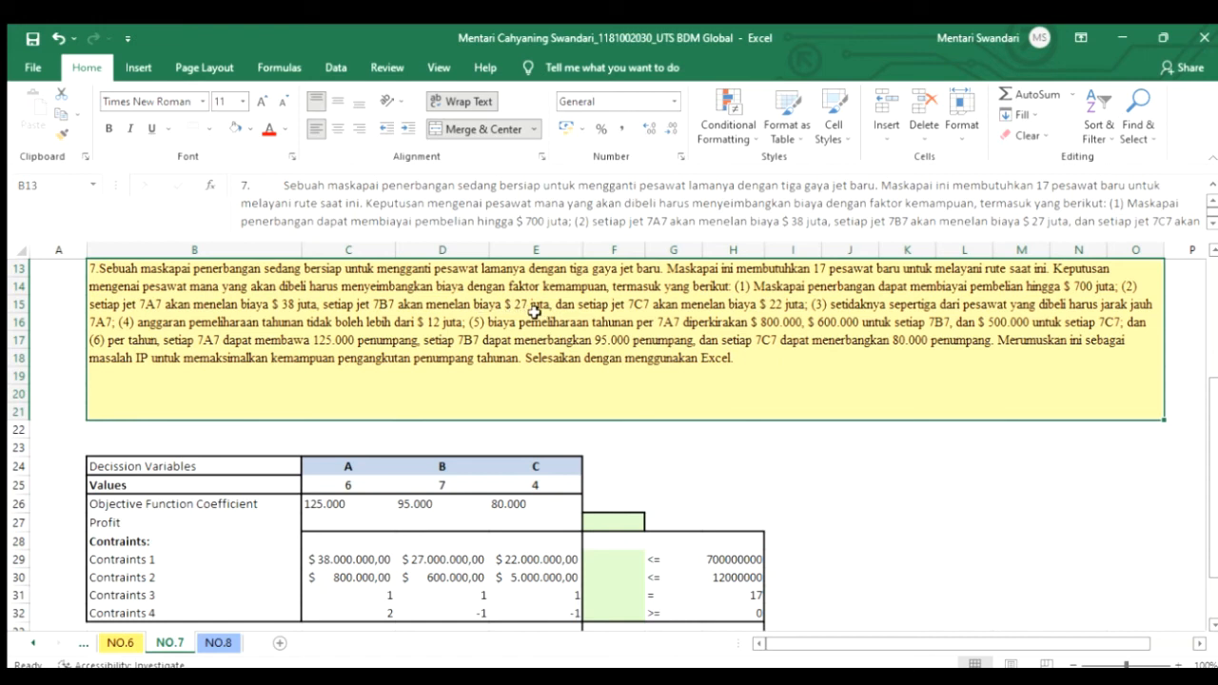
pyautogui.moveTo(302, 560); pyautogui.dragTo(571, 561)
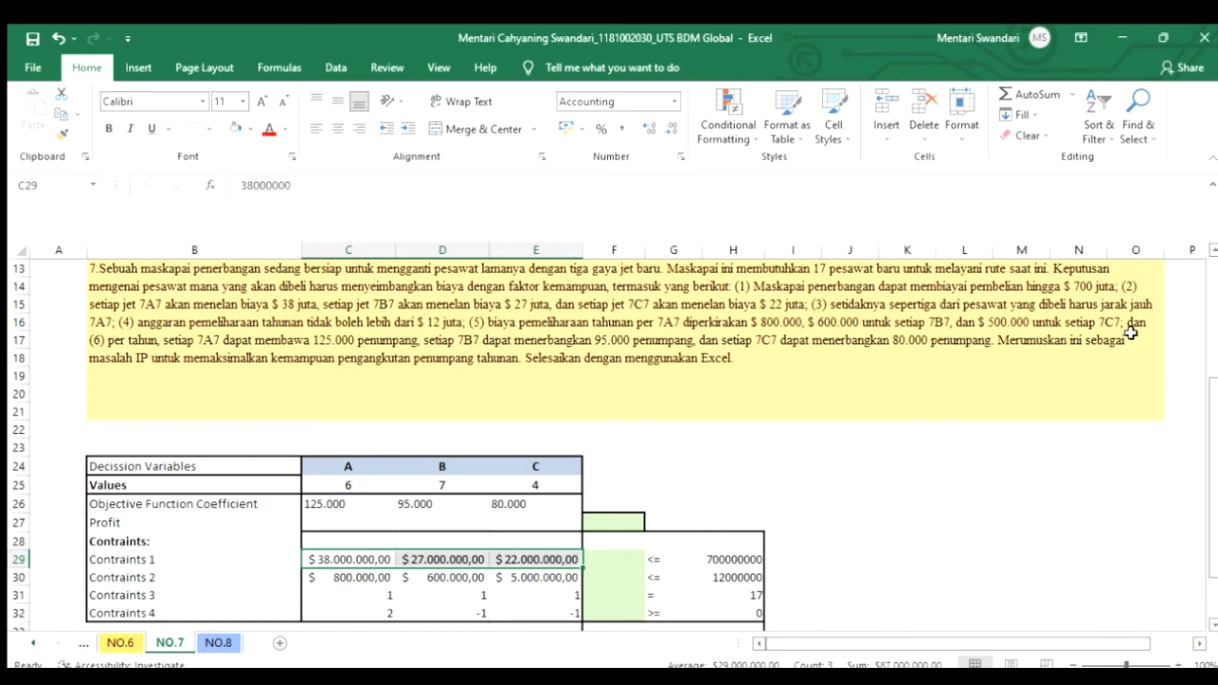
pyautogui.click(753, 580)
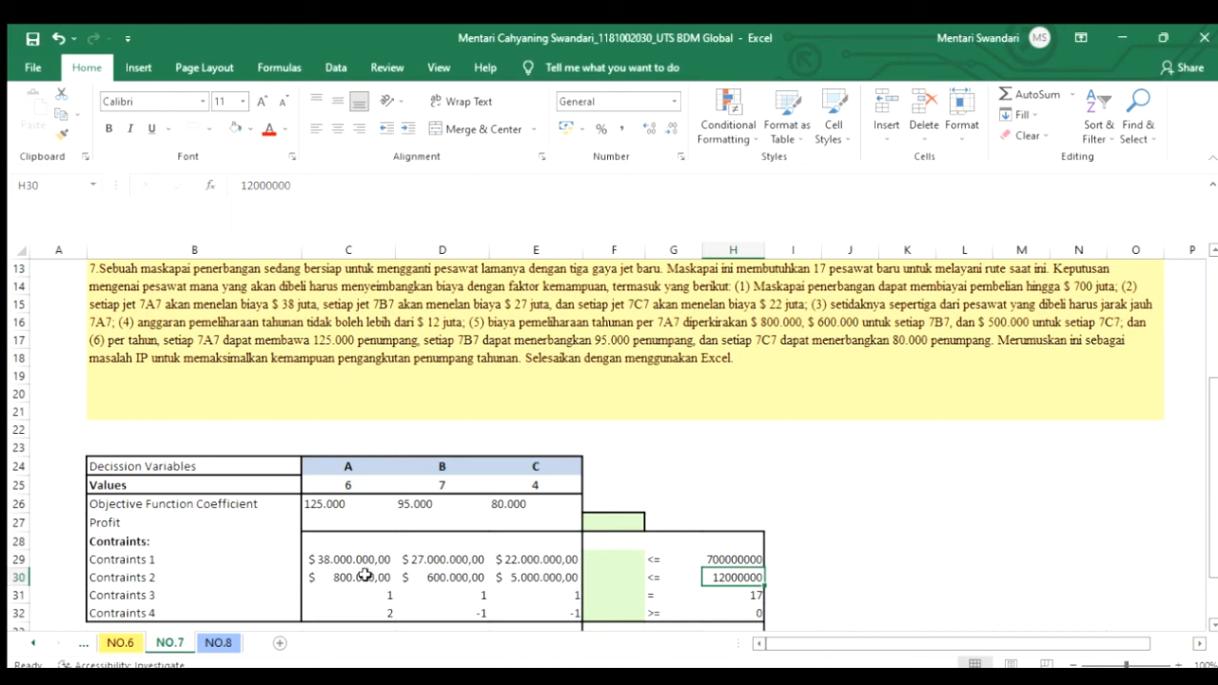
pyautogui.click(552, 577)
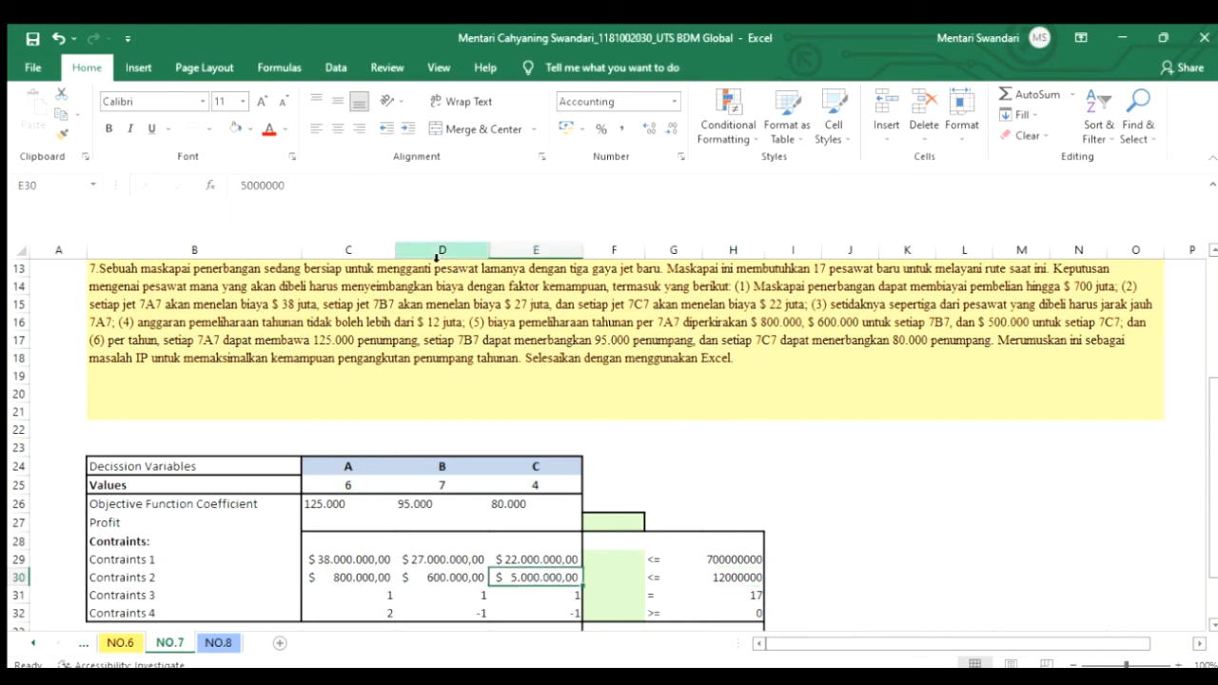
pyautogui.write('50')
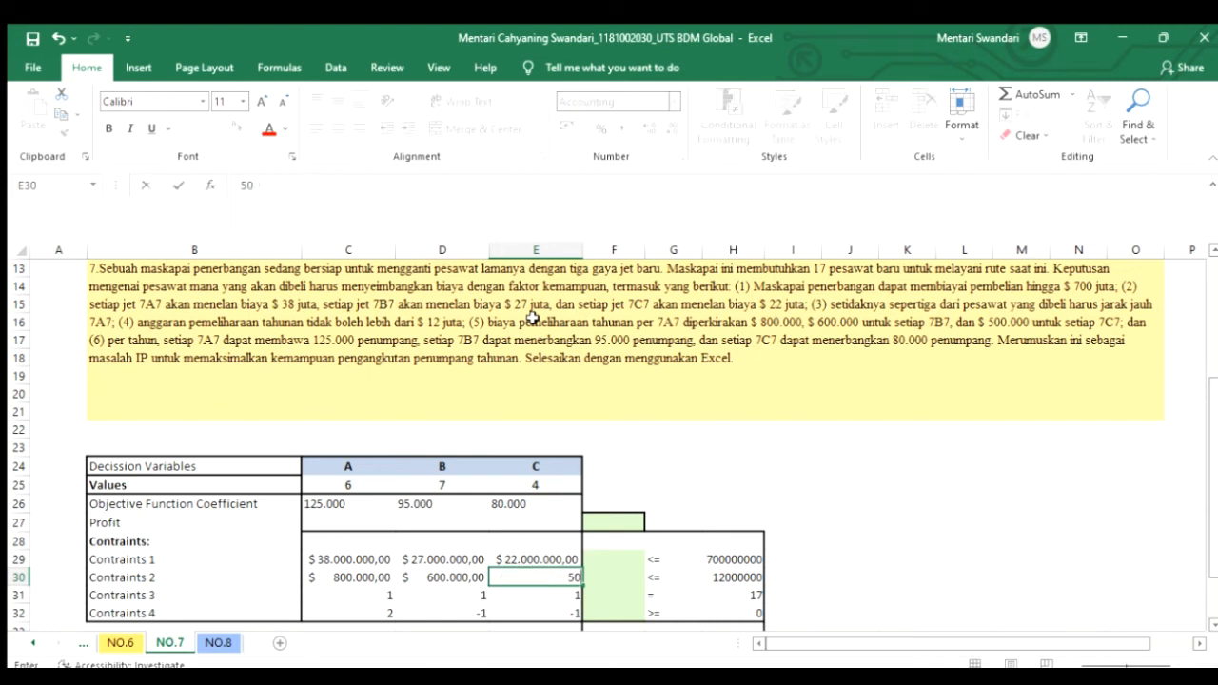
pyautogui.write('0.000')
pyautogui.press('Return')
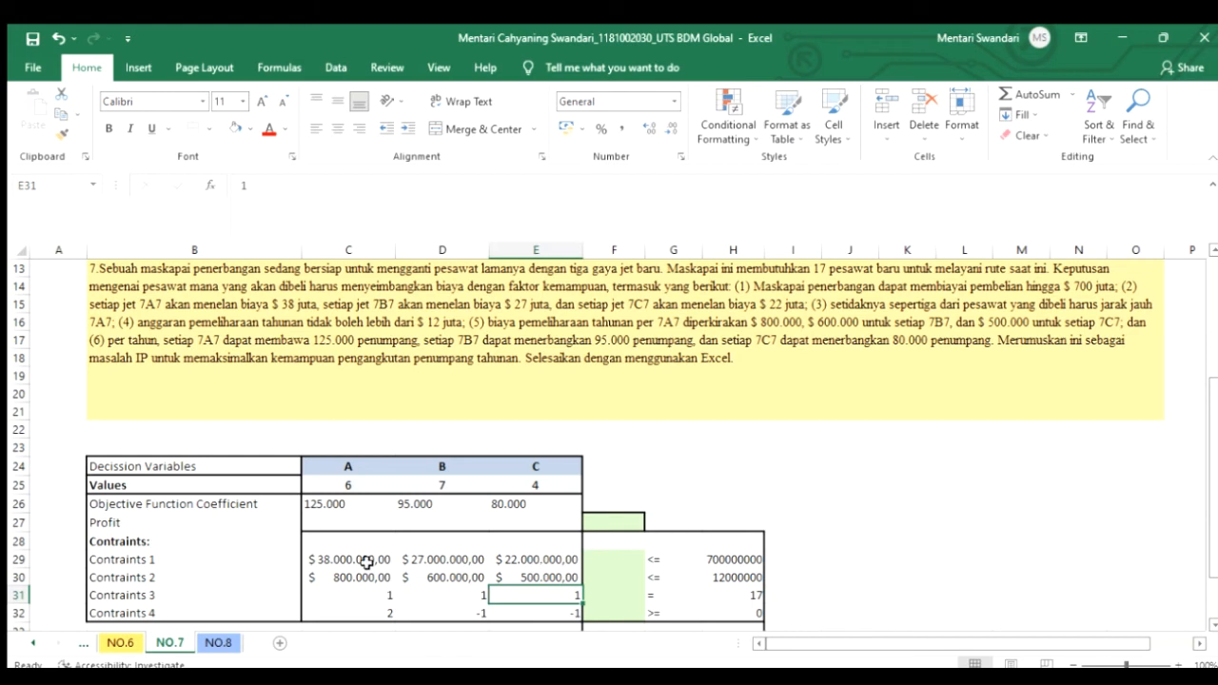
# Remove the two decimal places from the Contraints 1 and Contraints 2 amounts in C29:E30
pyautogui.moveTo(370, 558); pyautogui.dragTo(496, 569)
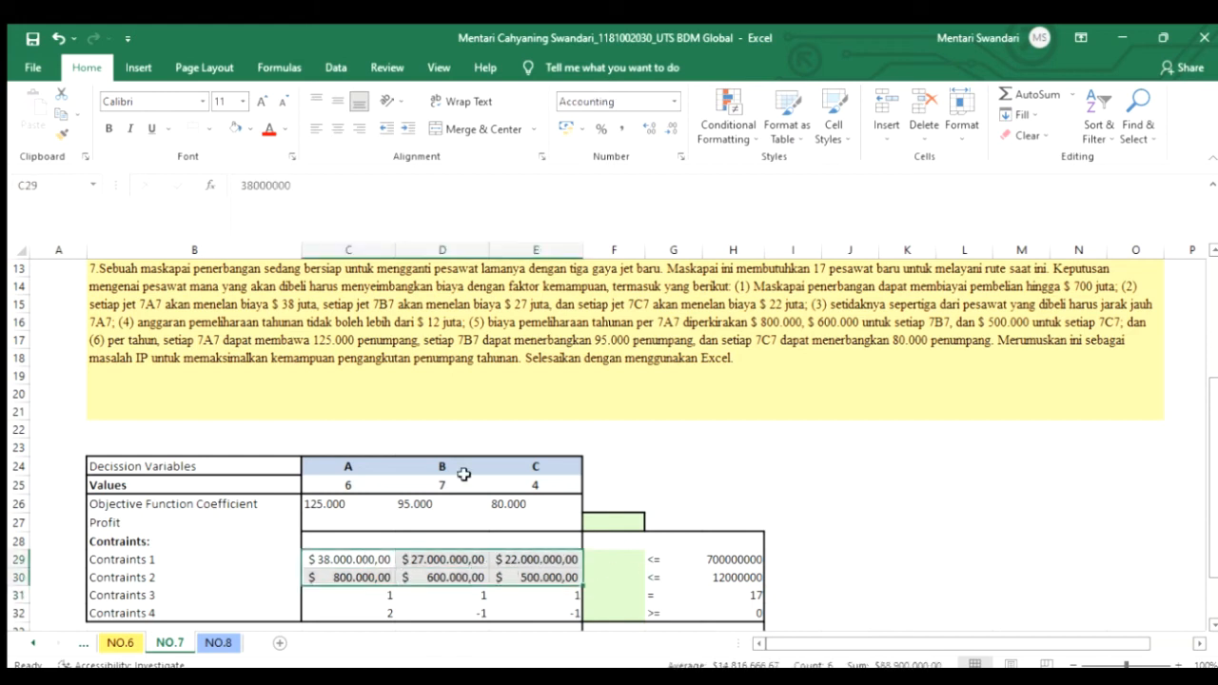
pyautogui.click(671, 128)
pyautogui.click(671, 128)
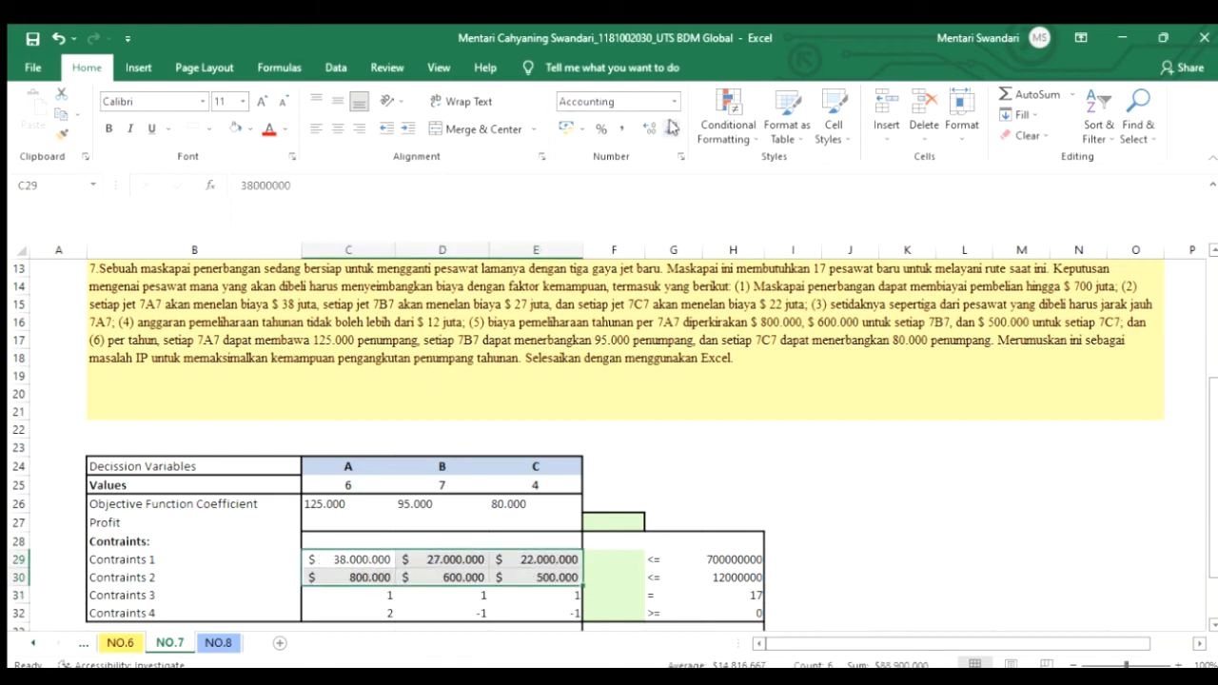
pyautogui.click(681, 626)
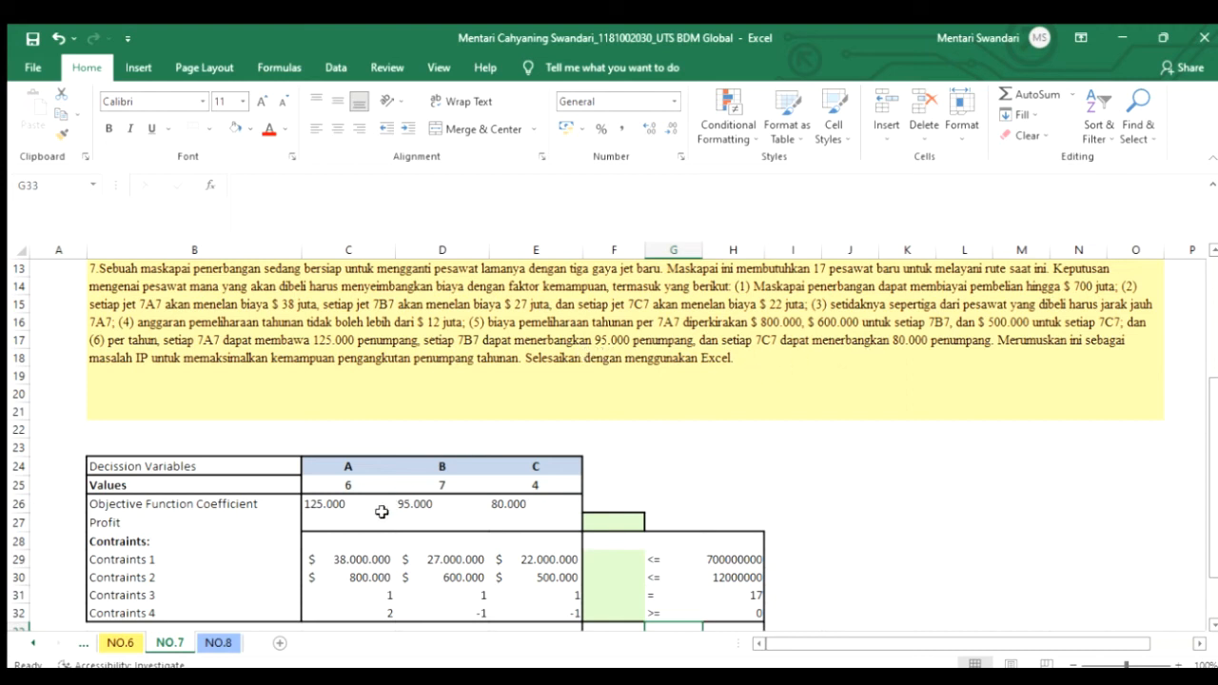
# Enter =SUMPRODUCT(C27:E27;$C$25:$E$25) in the Profit cell F27
pyautogui.moveTo(325, 504); pyautogui.dragTo(548, 507)
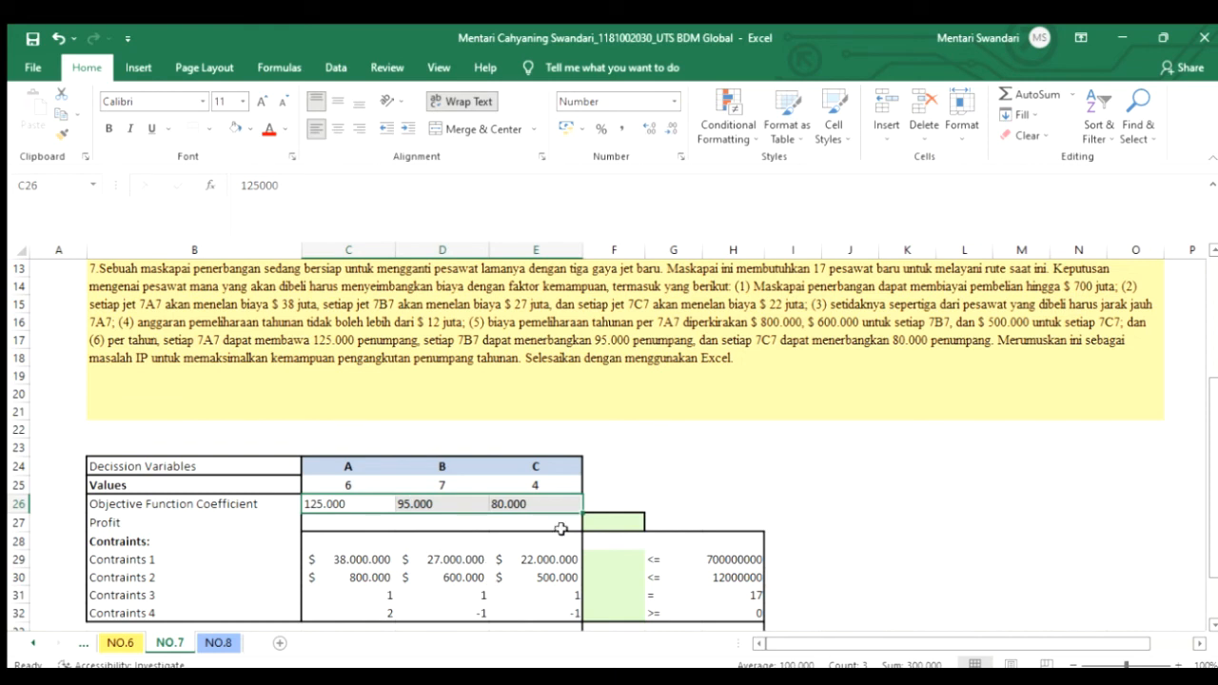
pyautogui.click(622, 522)
pyautogui.write('=')
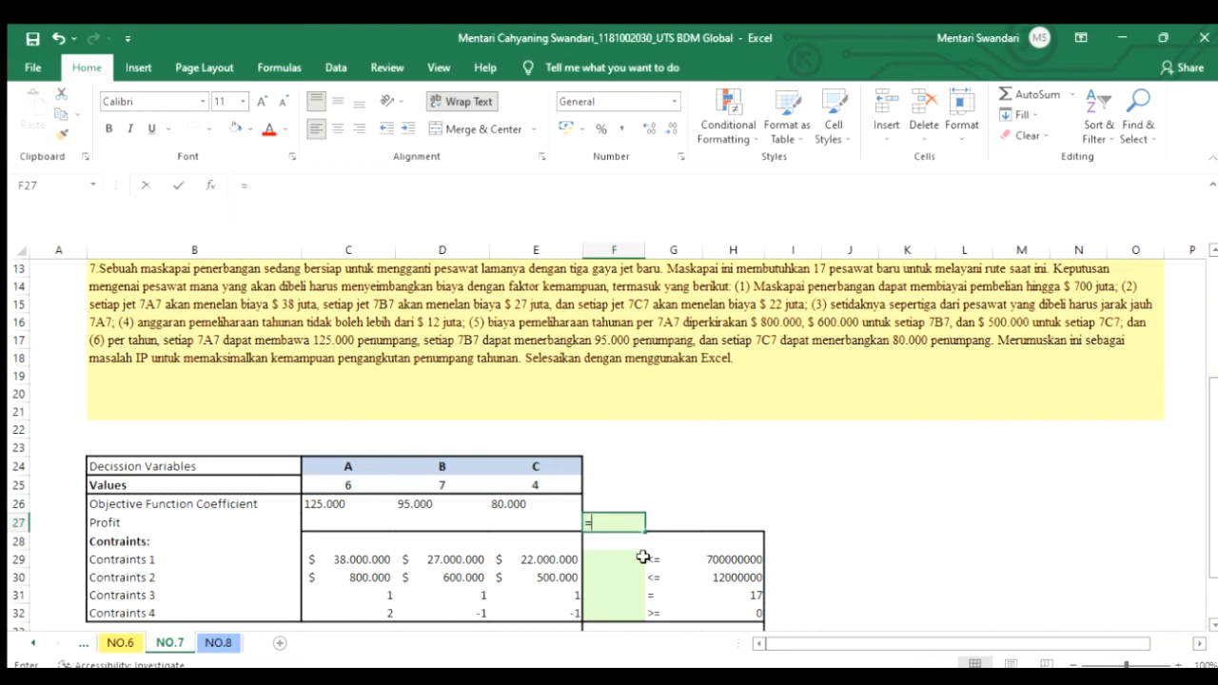
pyautogui.write('SUMPRODUCT(')
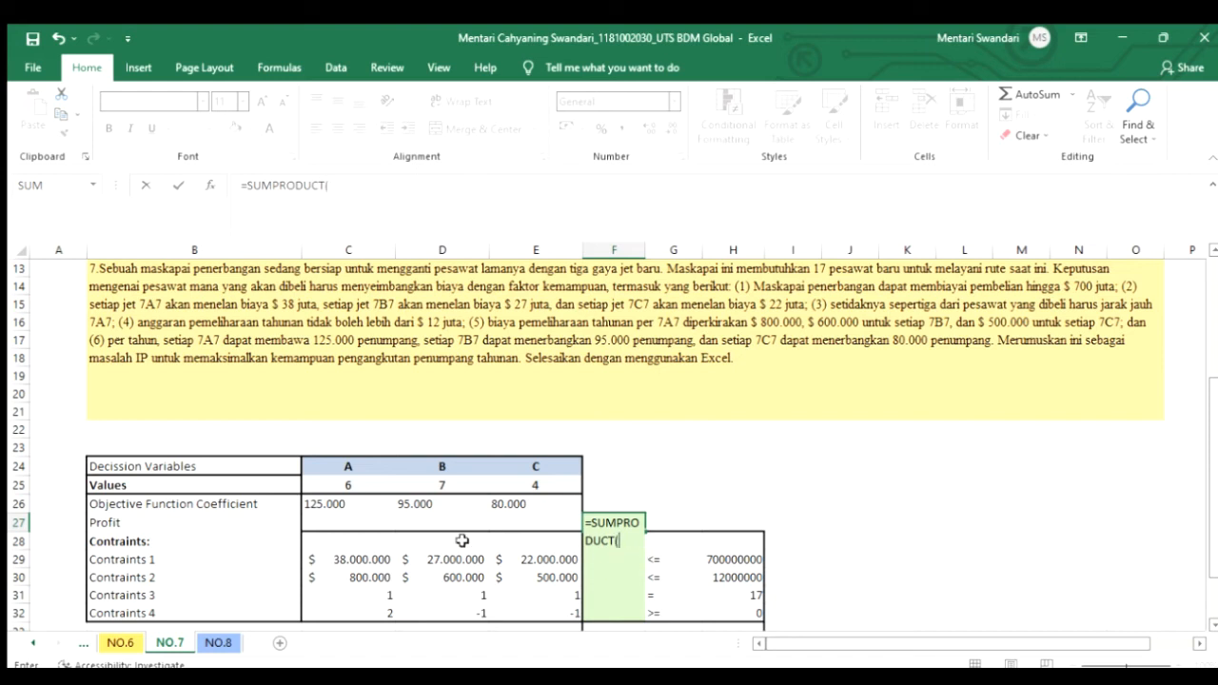
pyautogui.moveTo(387, 528); pyautogui.dragTo(545, 518)
pyautogui.write(';')
pyautogui.moveTo(348, 484); pyautogui.dragTo(545, 492)
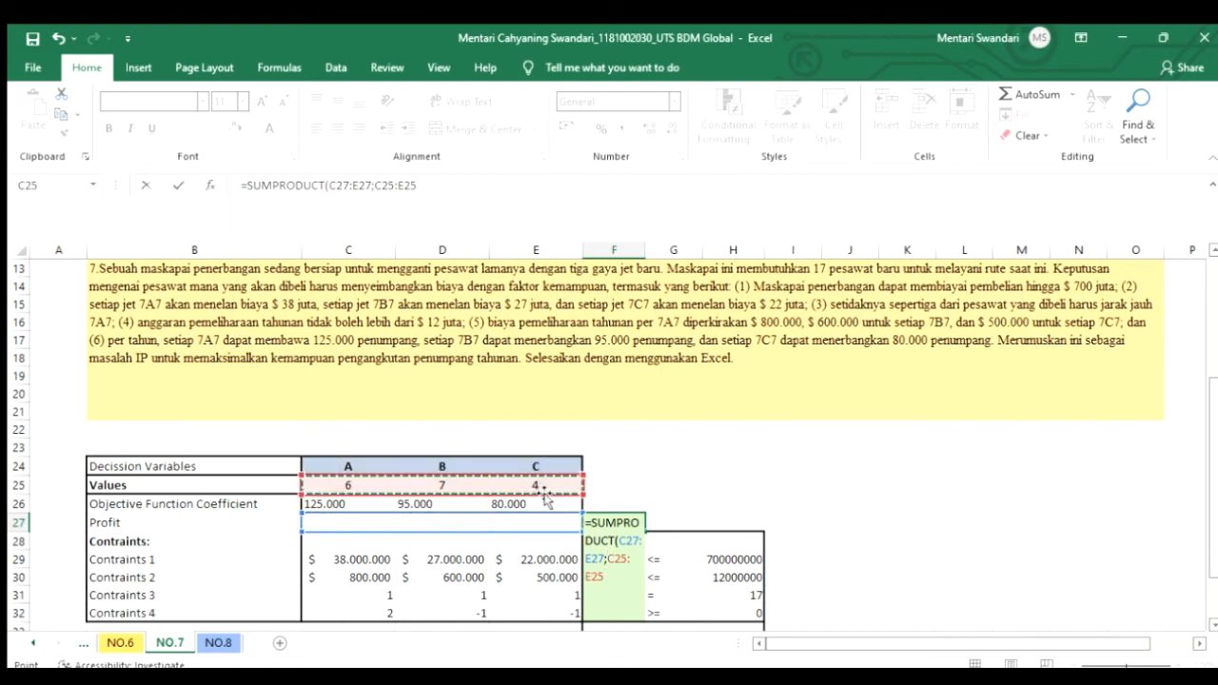
pyautogui.click(624, 582)
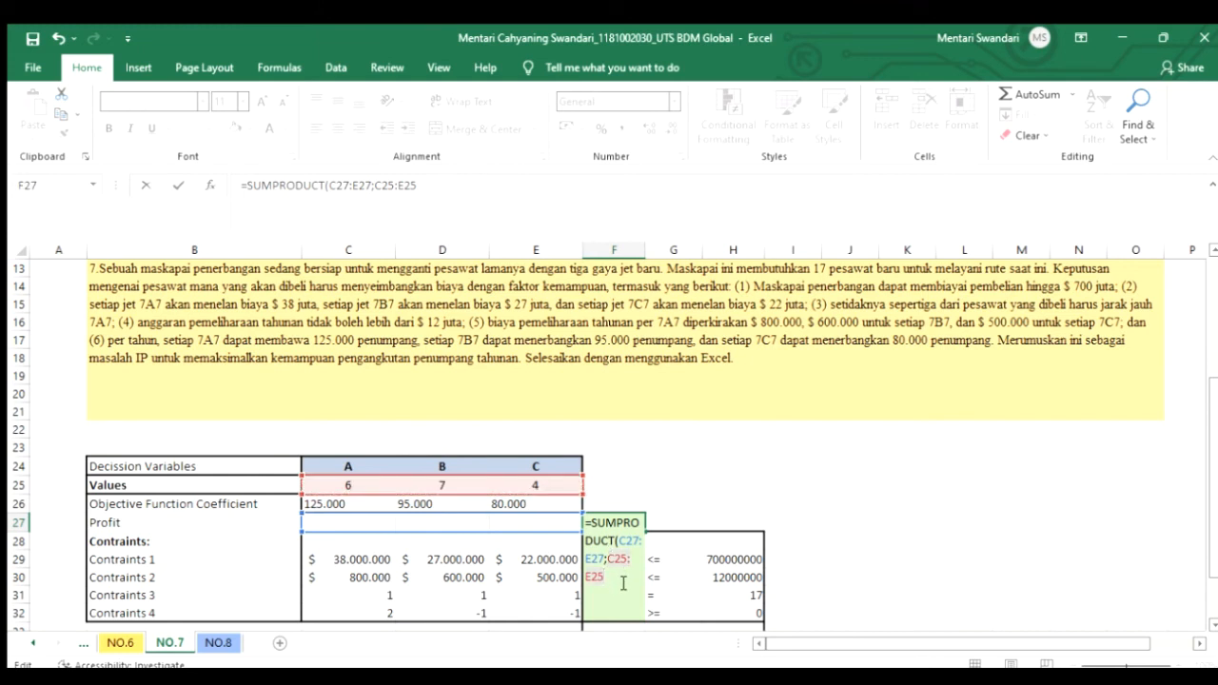
pyautogui.press('F4')
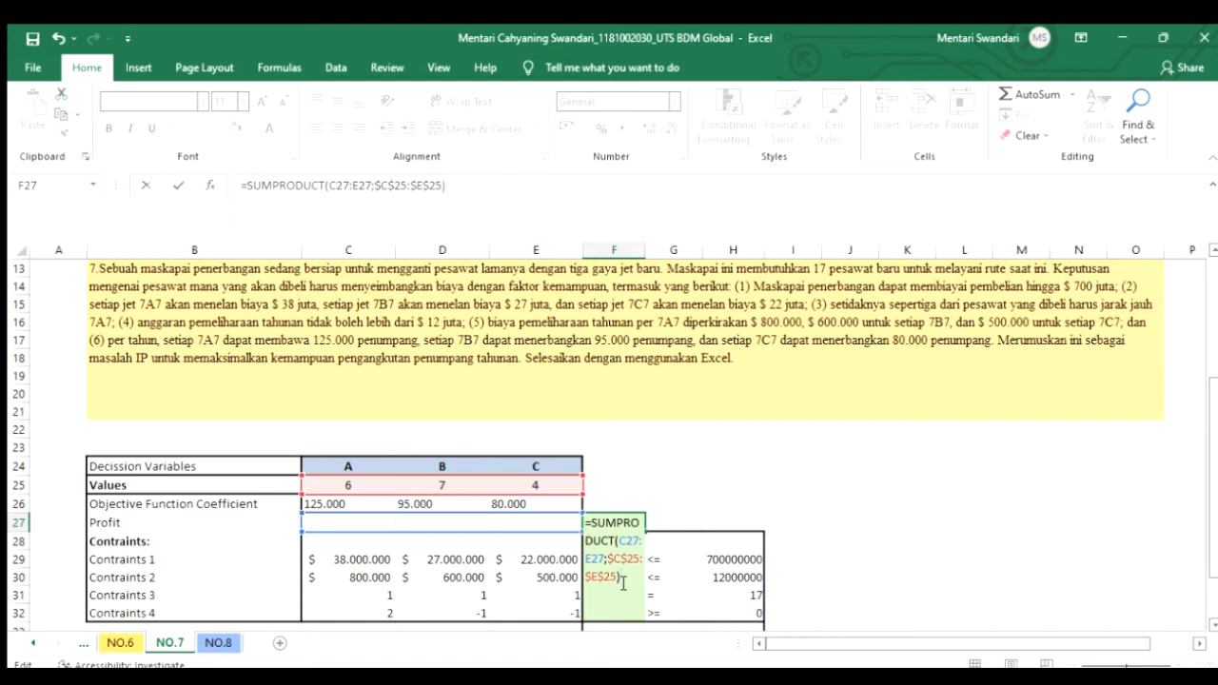
pyautogui.press('Return')
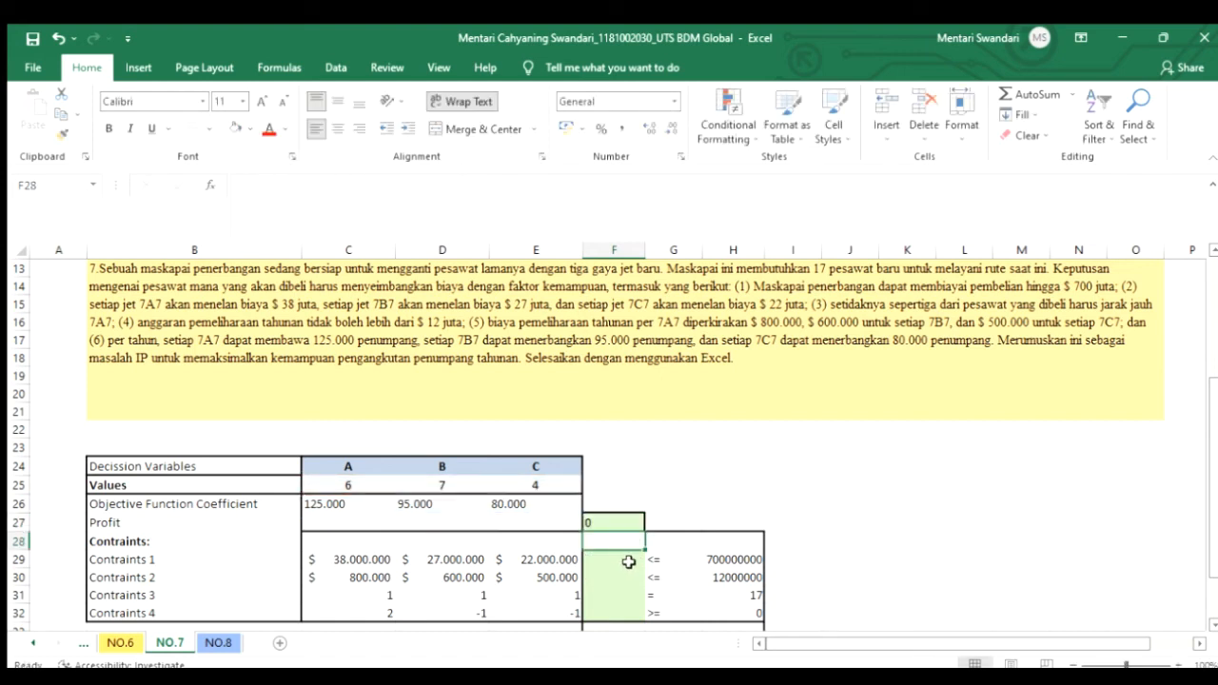
# Enter =SUMPRODUCT(C29:E29;$C$25:$E$25) in F29 for Contraints 1
pyautogui.click(628, 559)
pyautogui.write('=SU')
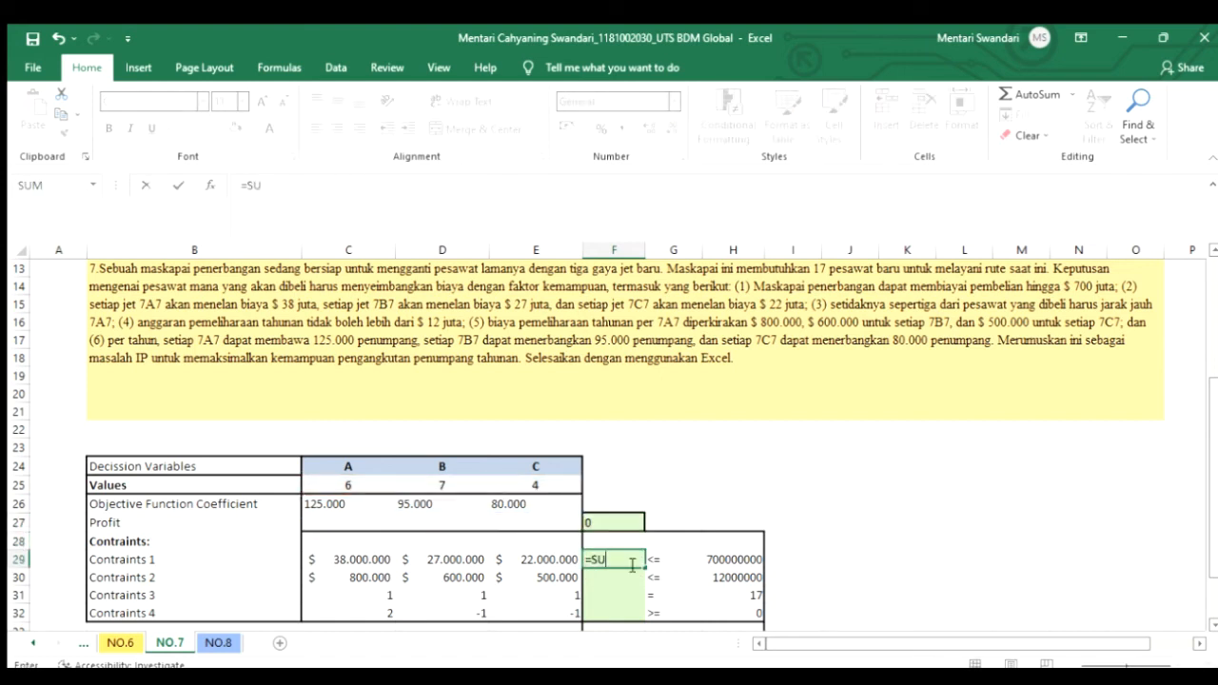
pyautogui.write('MPA')
pyautogui.write('RODUCT(')
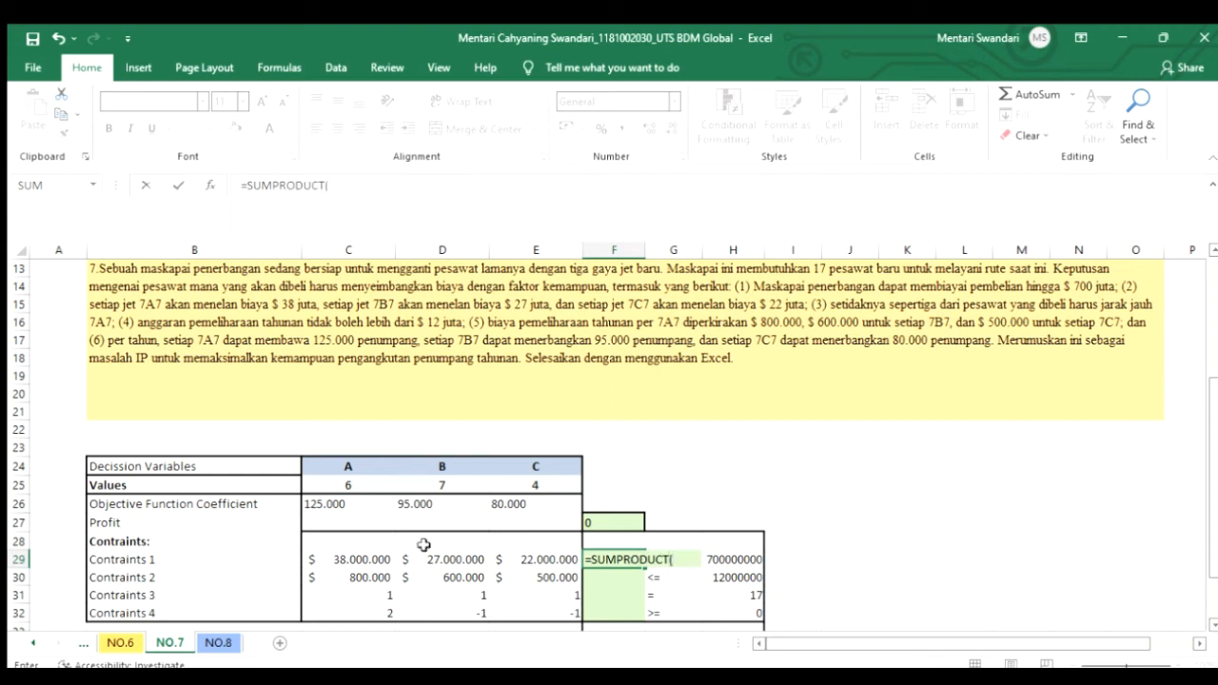
pyautogui.moveTo(385, 559); pyautogui.dragTo(505, 568)
pyautogui.write(';')
pyautogui.click(392, 512)
pyautogui.moveTo(392, 512); pyautogui.dragTo(533, 486)
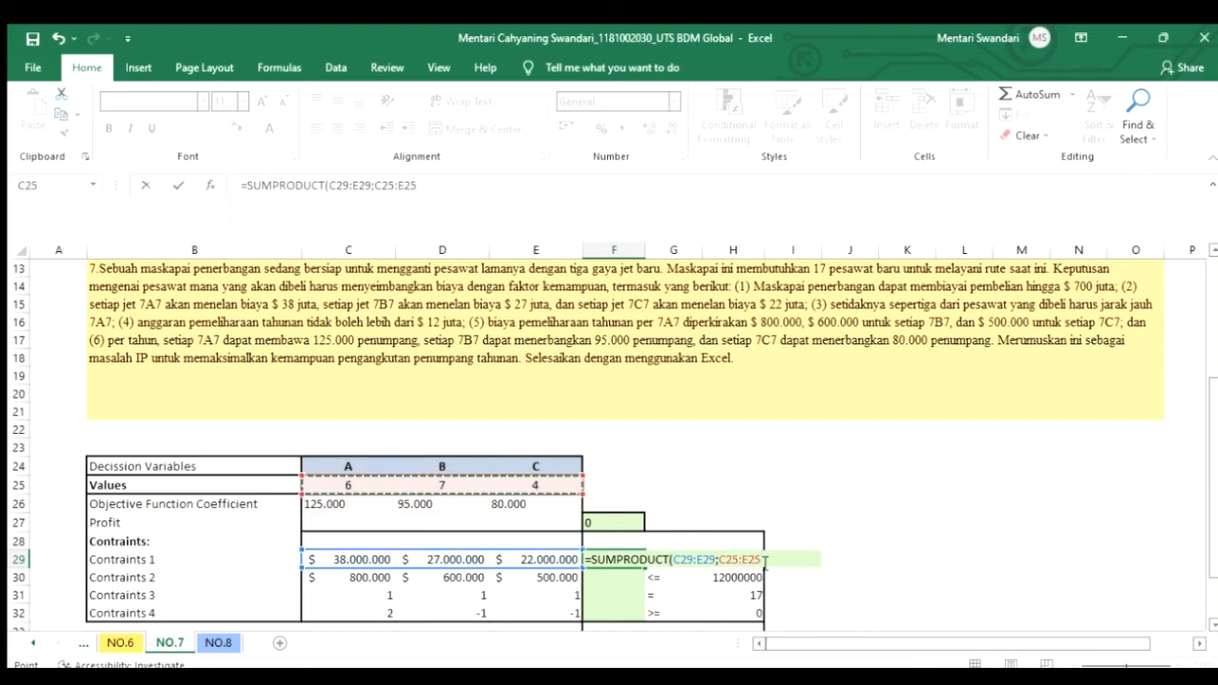
pyautogui.click(722, 559)
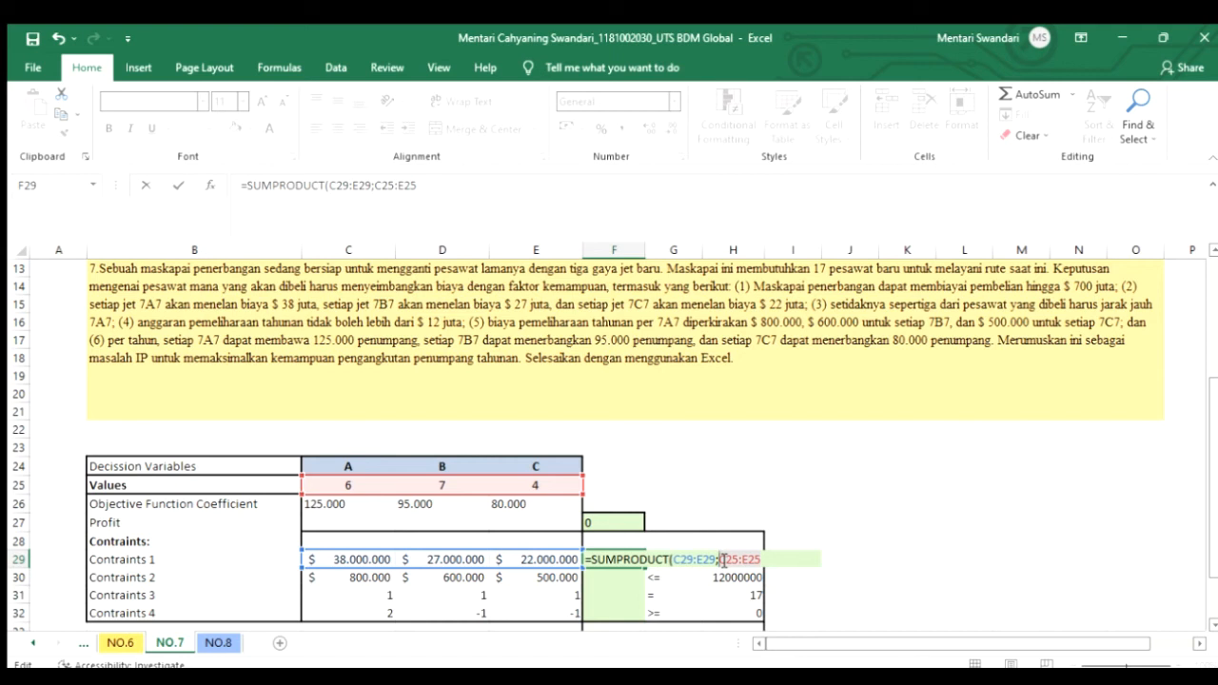
pyautogui.press('F4')
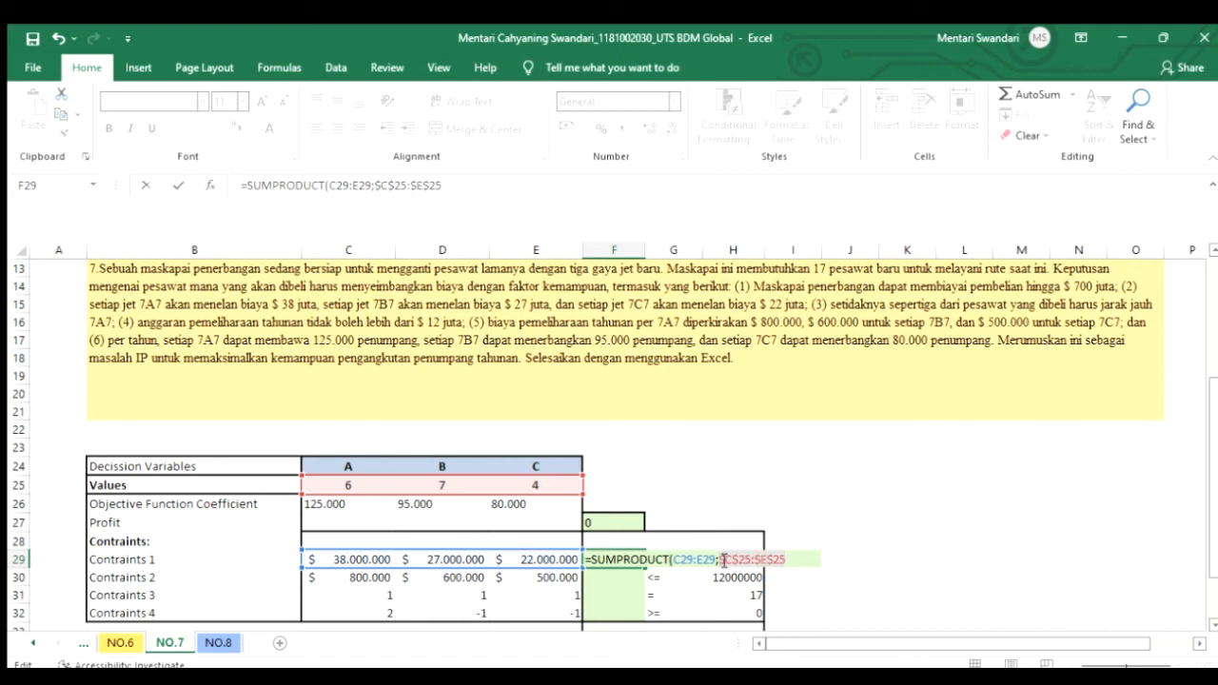
pyautogui.press('Return')
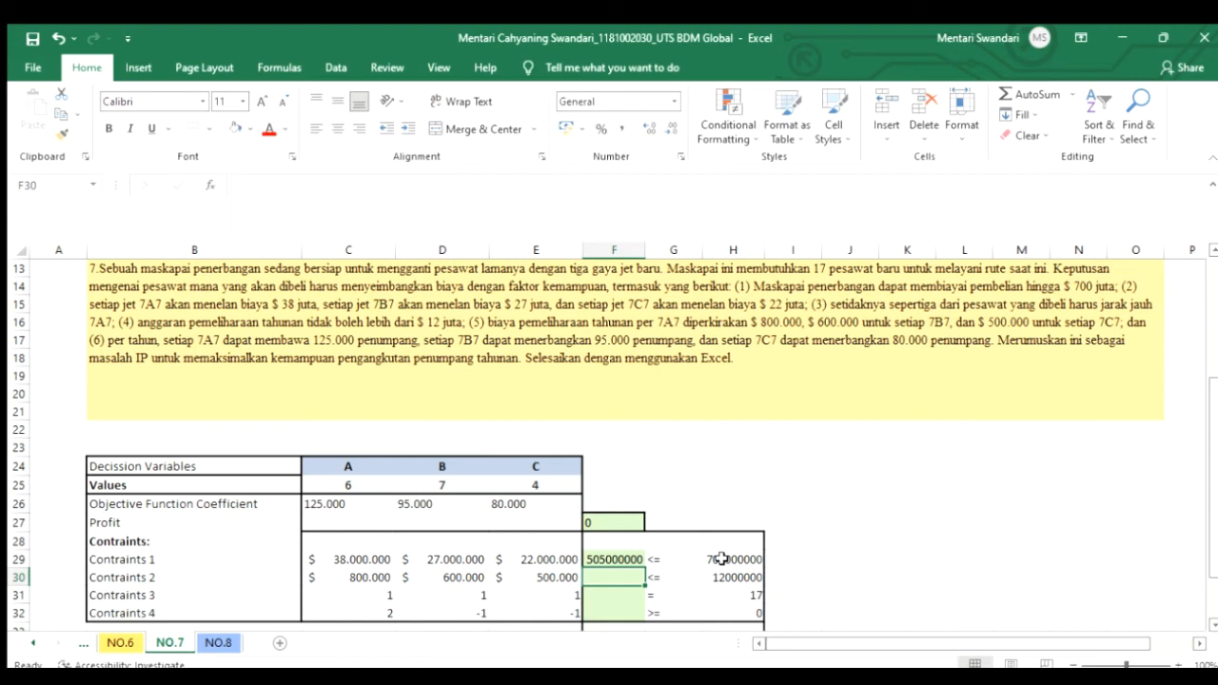
# Fill the SUMPRODUCT formula from F29 down to F32 for the remaining constraints
pyautogui.click(620, 560)
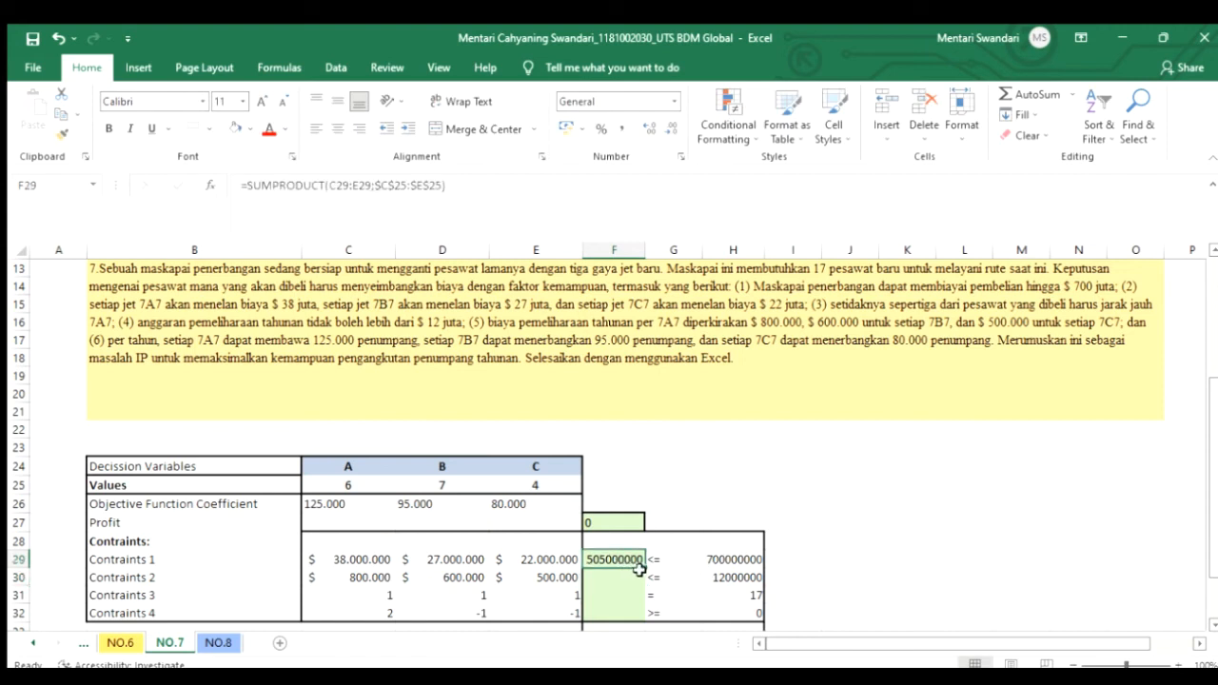
pyautogui.moveTo(643, 569); pyautogui.dragTo(638, 619)
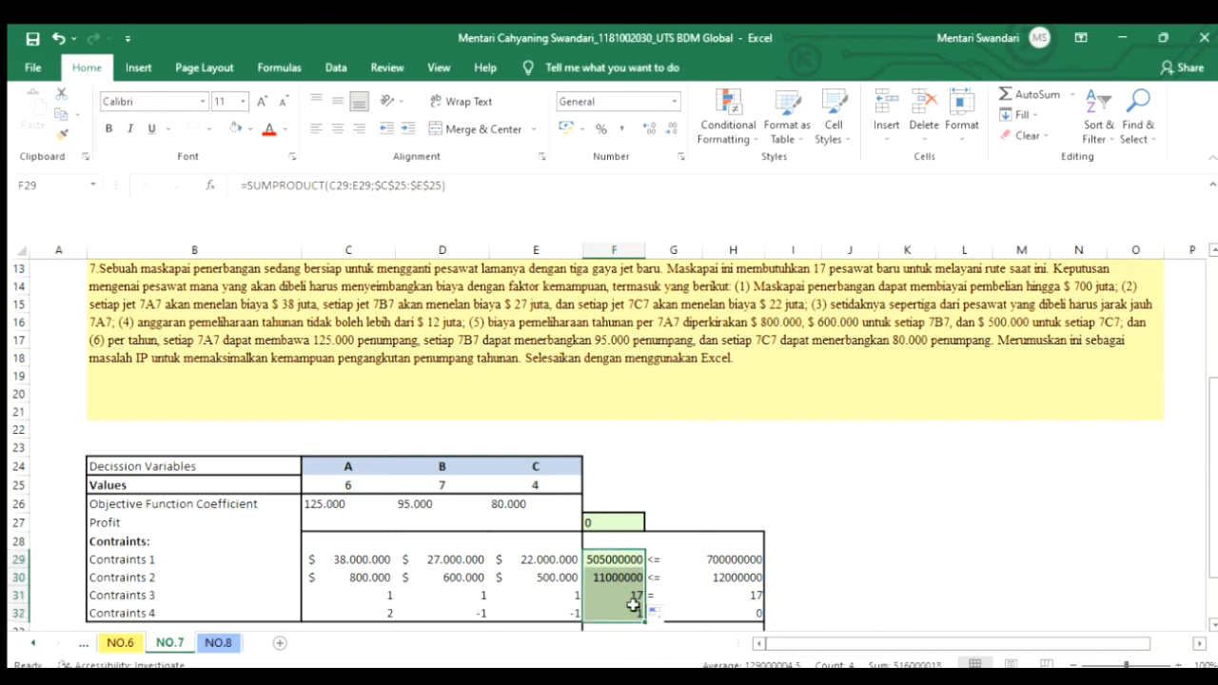
pyautogui.scroll(1, 704, 585)
pyautogui.scroll(-4, 713, 577)
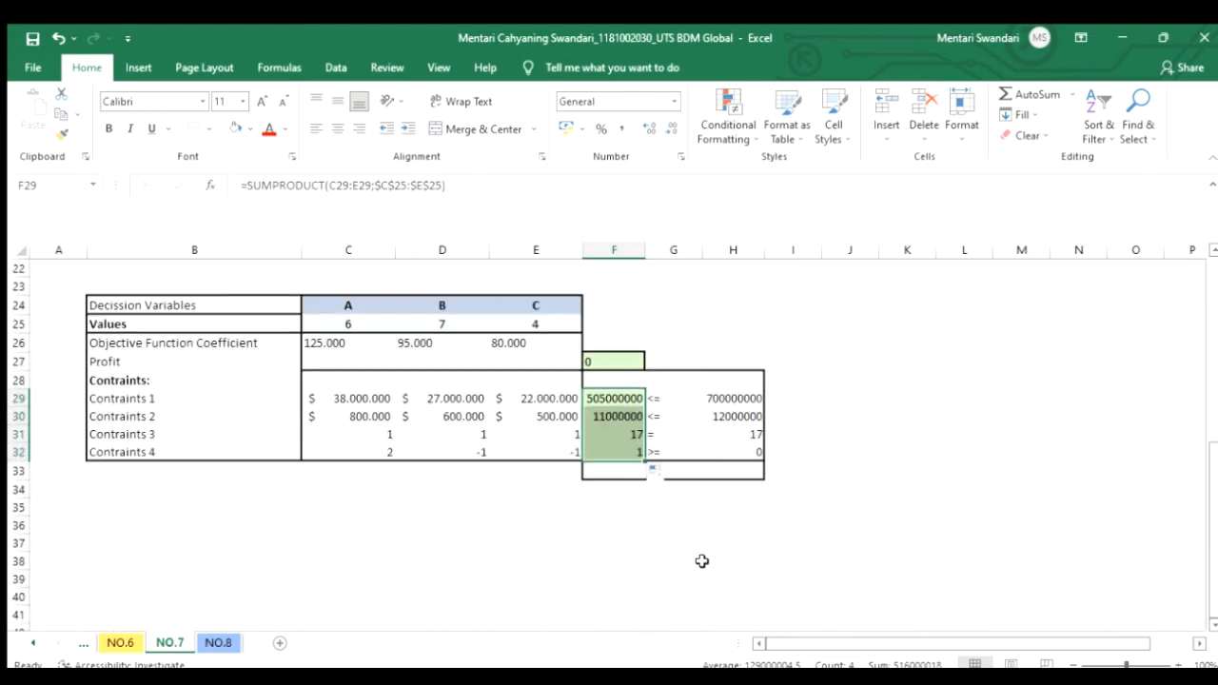
# Label the columns beneath the constraints in F33:H33 as LHS, Sign and RHS
pyautogui.click(704, 562)
pyautogui.scroll(1, 619, 522)
pyautogui.click(650, 468)
pyautogui.click(683, 502)
pyautogui.click(632, 465)
pyautogui.click(681, 457)
pyautogui.click(707, 456)
pyautogui.click(705, 475)
pyautogui.click(673, 489)
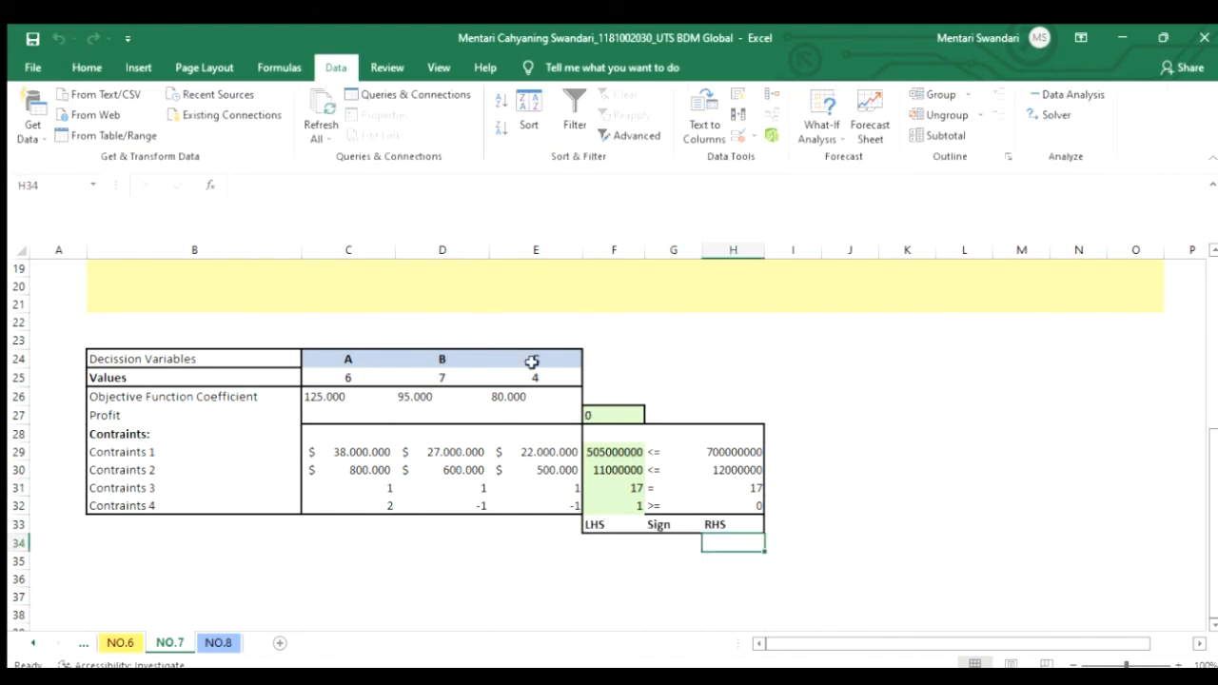
# Open Solver with F27 as the objective cell and set C25:E25 as the changing variable cells
pyautogui.click(601, 414)
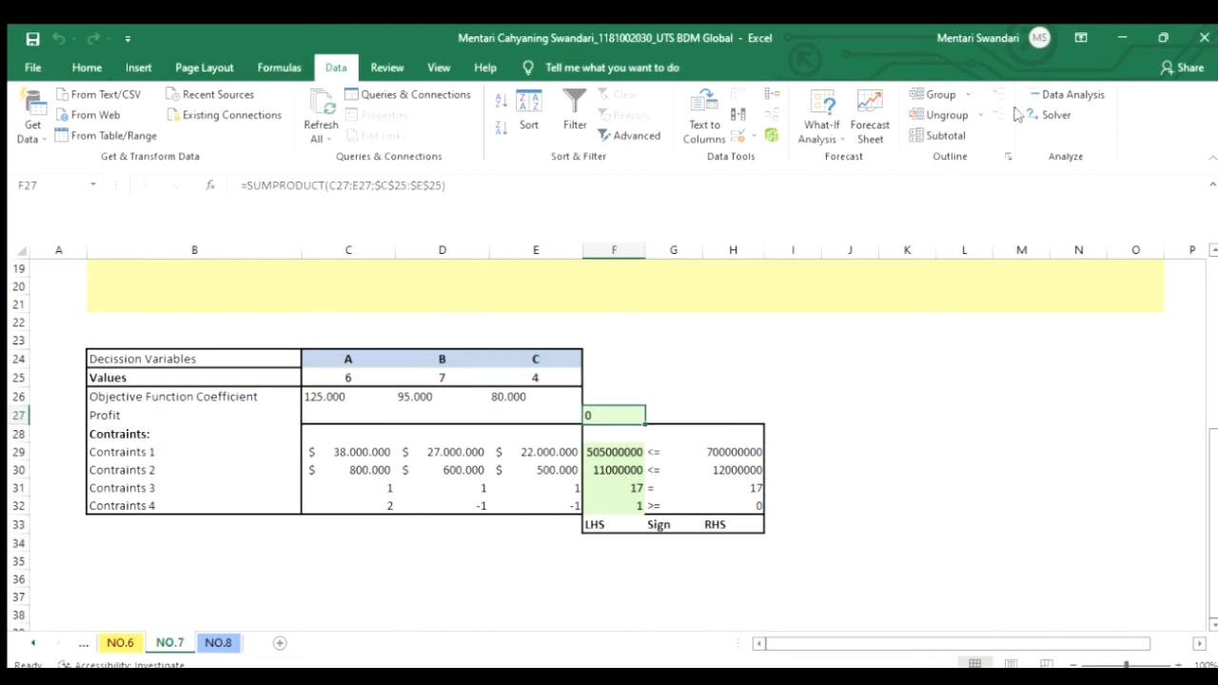
pyautogui.click(1054, 114)
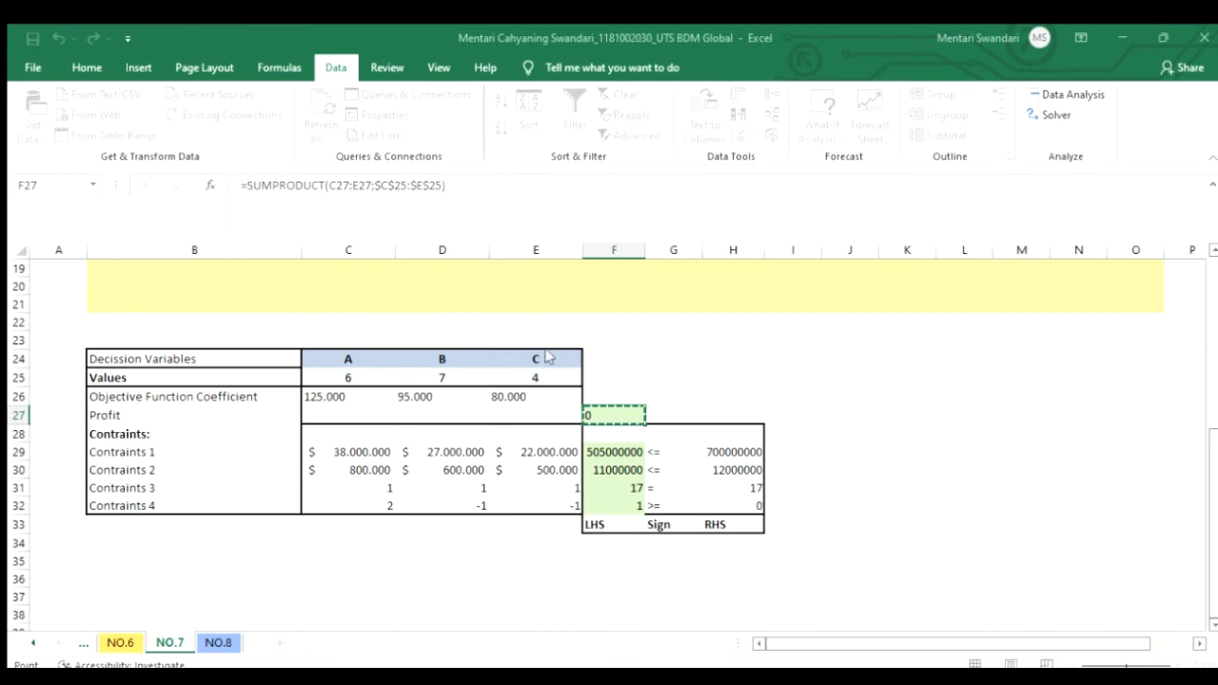
pyautogui.click(123, 172)
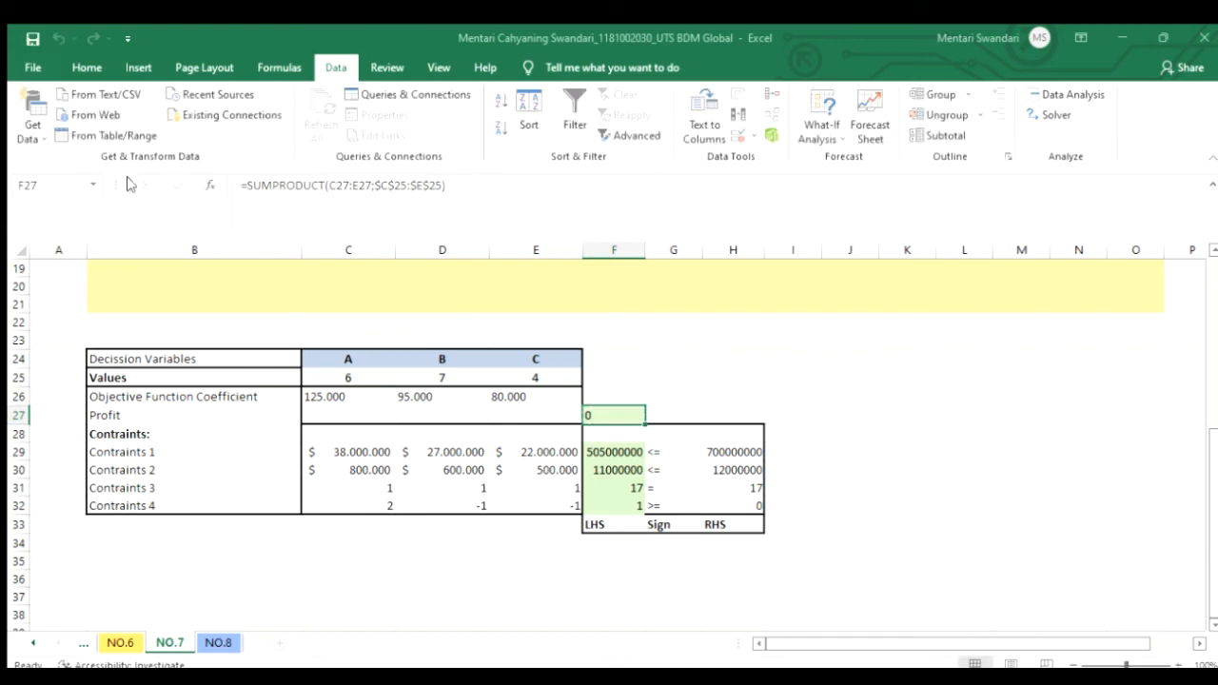
pyautogui.click(512, 223)
pyautogui.moveTo(347, 376); pyautogui.dragTo(561, 378)
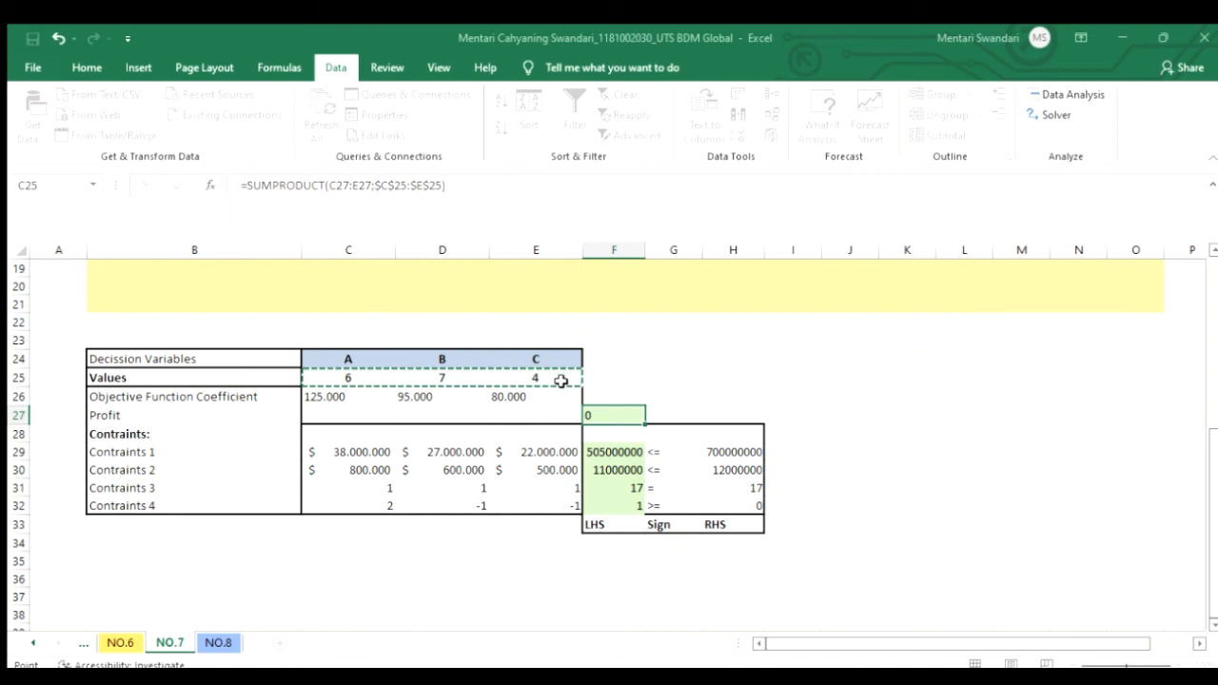
# Add a Solver constraint comparing the left-hand sides F29:F30 with the limits in H29:H30
pyautogui.click(462, 261)
pyautogui.click(613, 460)
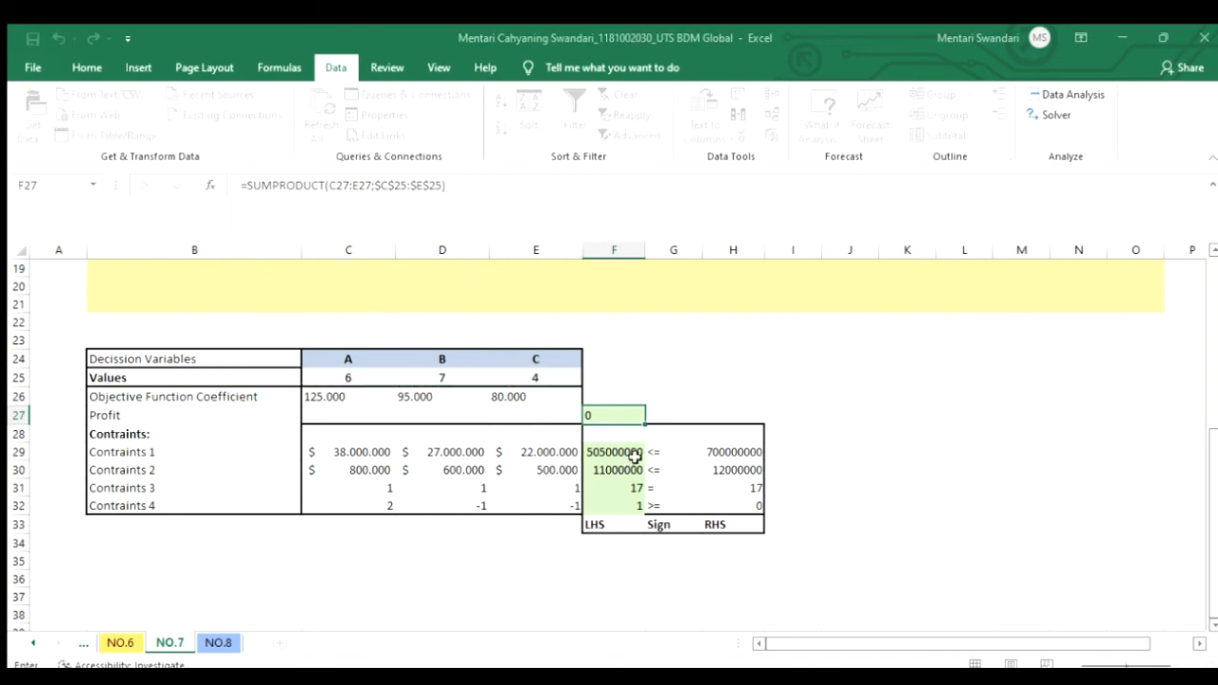
pyautogui.moveTo(613, 453); pyautogui.dragTo(615, 469)
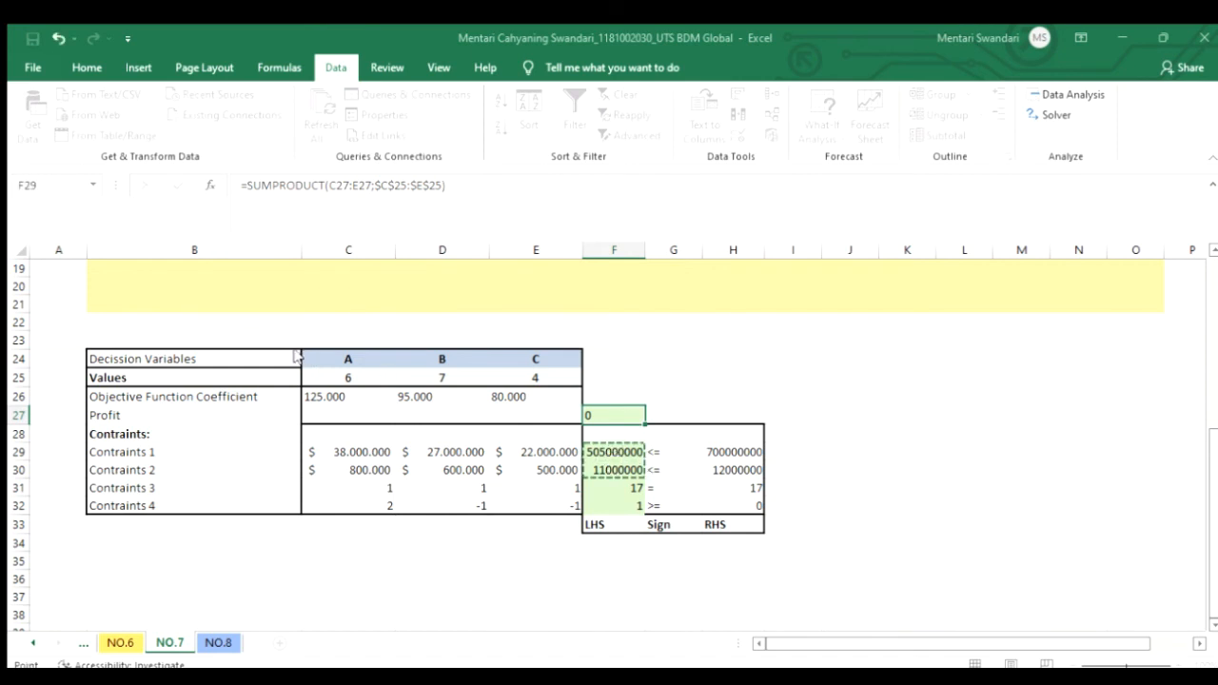
pyautogui.click(449, 352)
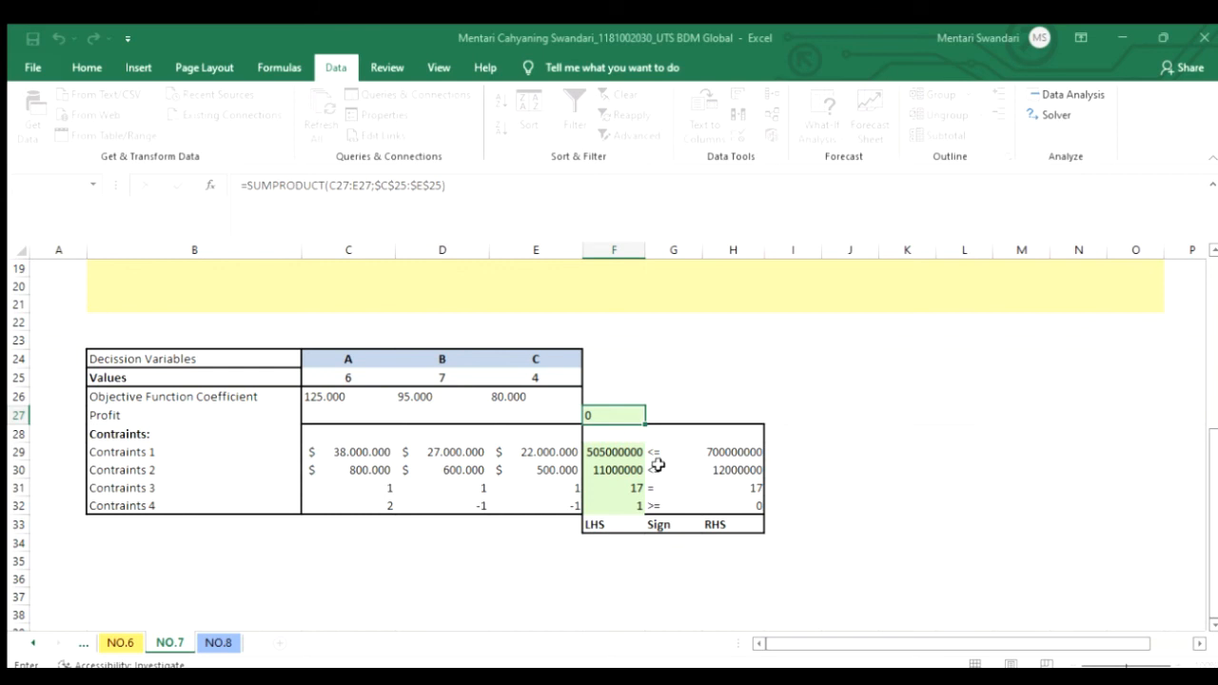
pyautogui.moveTo(720, 450); pyautogui.dragTo(717, 467)
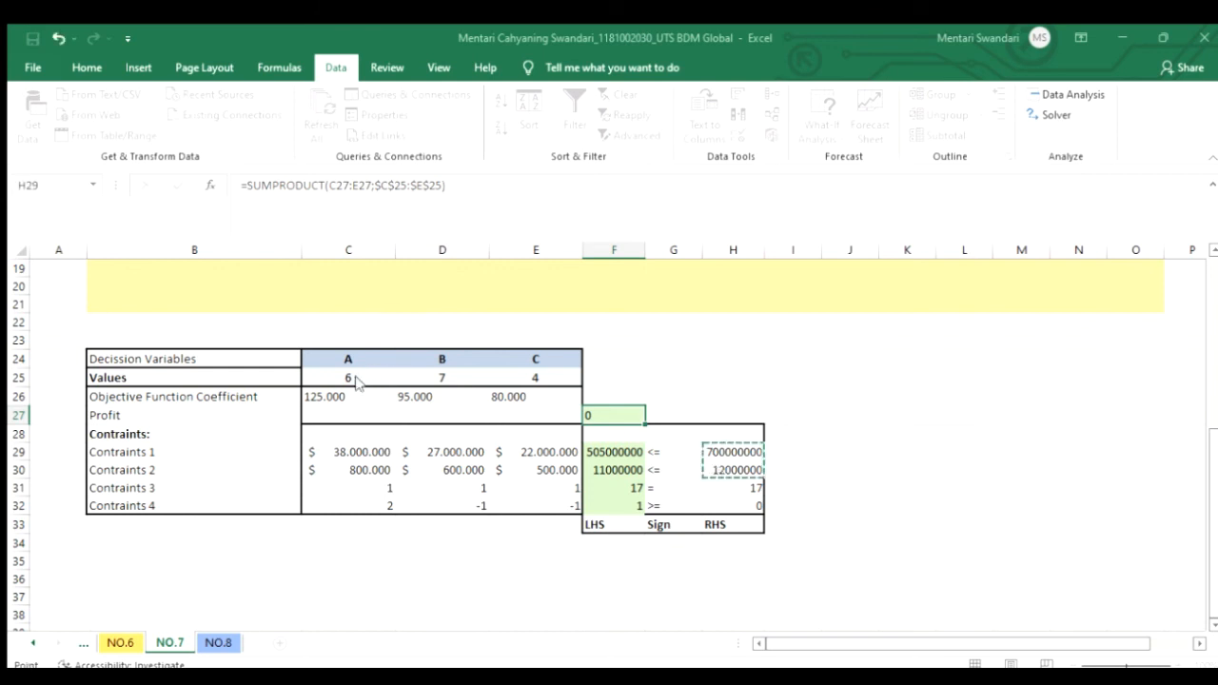
pyautogui.click(294, 398)
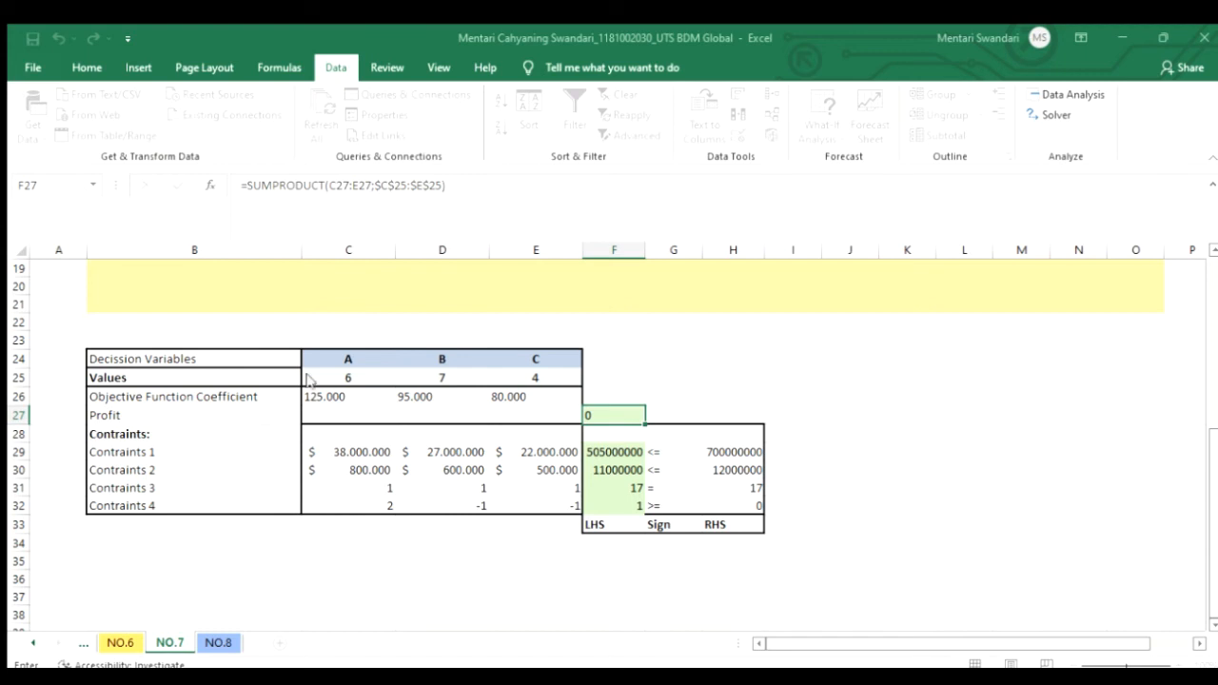
# Add a Solver constraint requiring the left-hand side in F31 to equal the value in H31
pyautogui.click(609, 487)
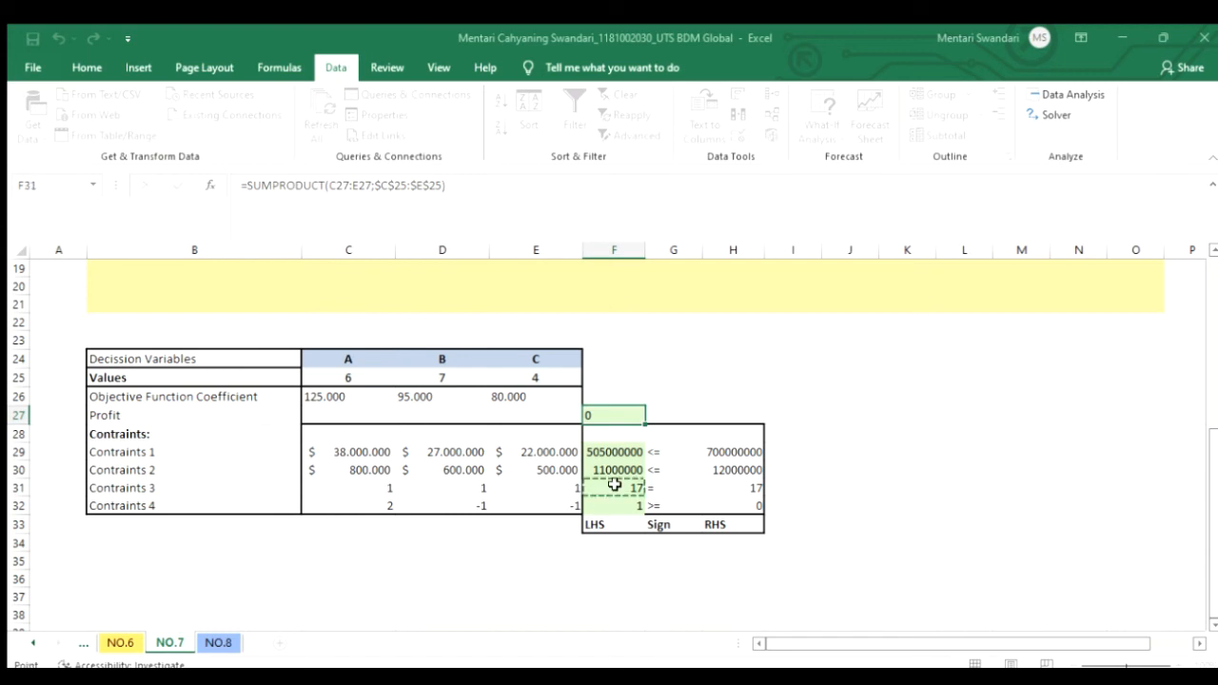
pyautogui.click(312, 349)
pyautogui.click(288, 374)
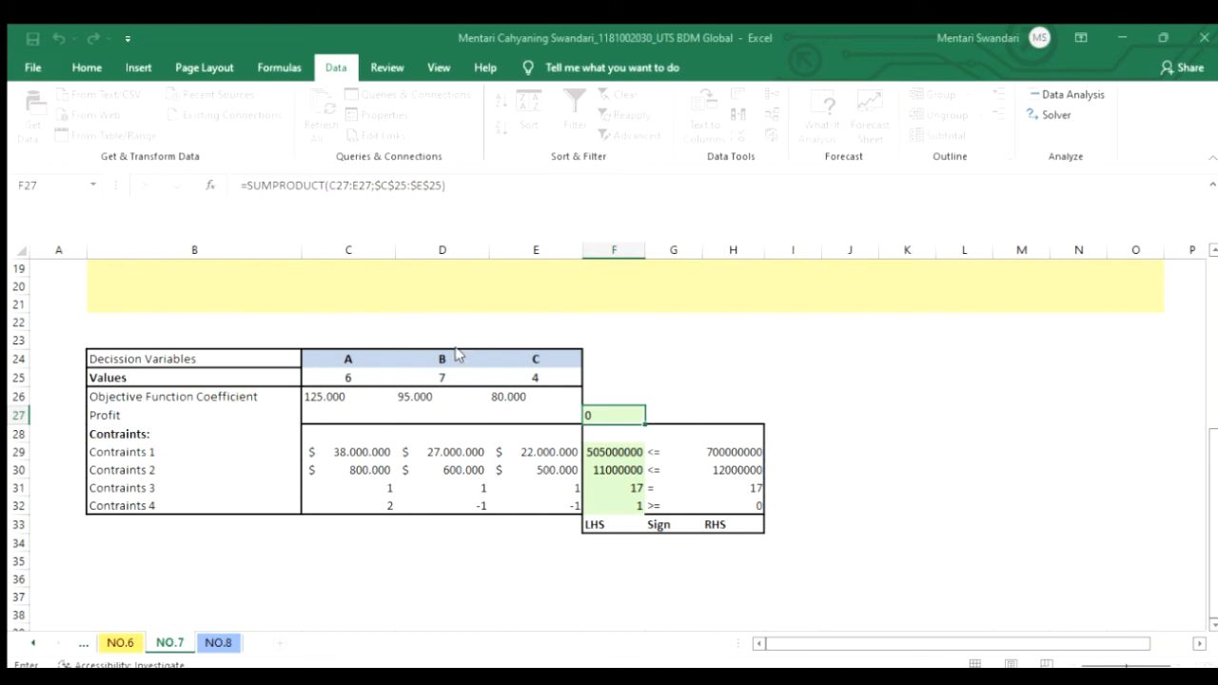
pyautogui.click(725, 487)
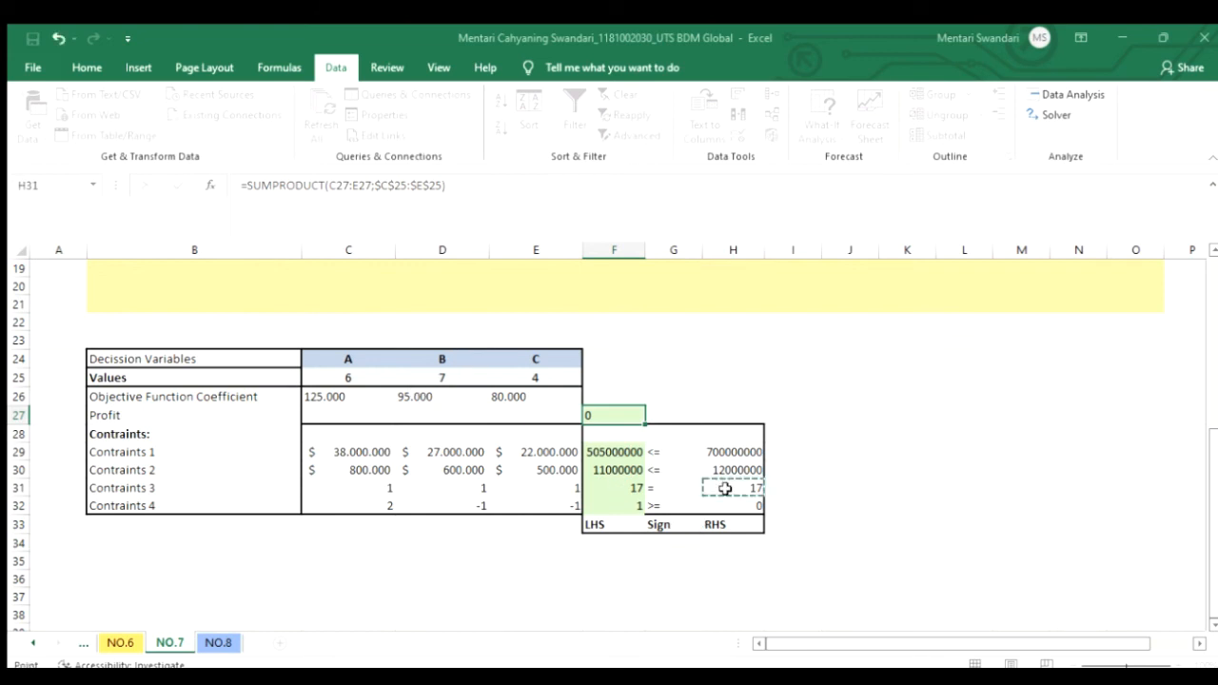
pyautogui.click(313, 391)
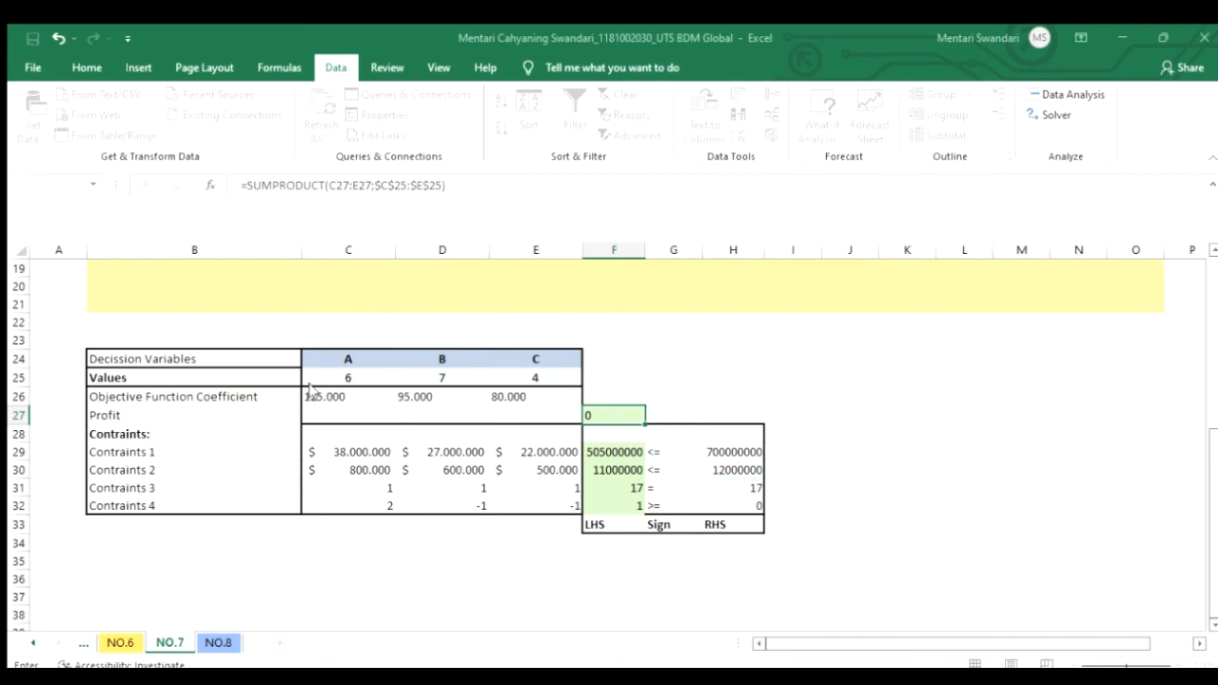
# Add a Solver constraint requiring F32 to be greater than or equal to H32
pyautogui.click(615, 505)
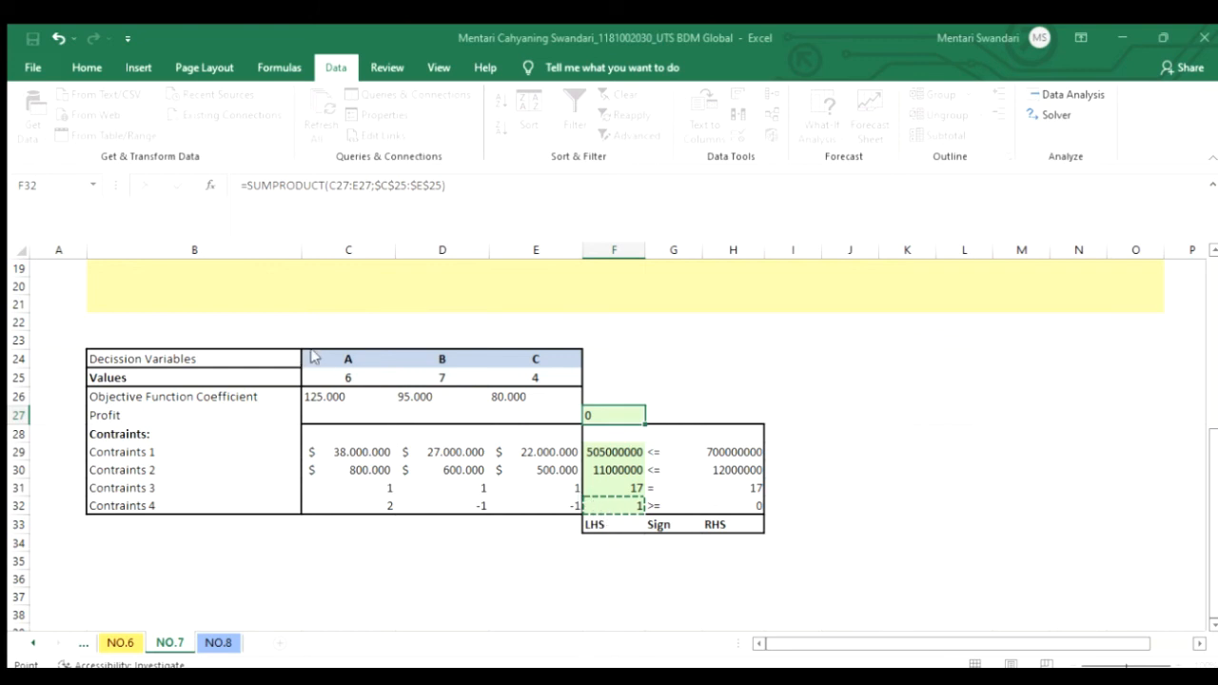
pyautogui.press('Escape')
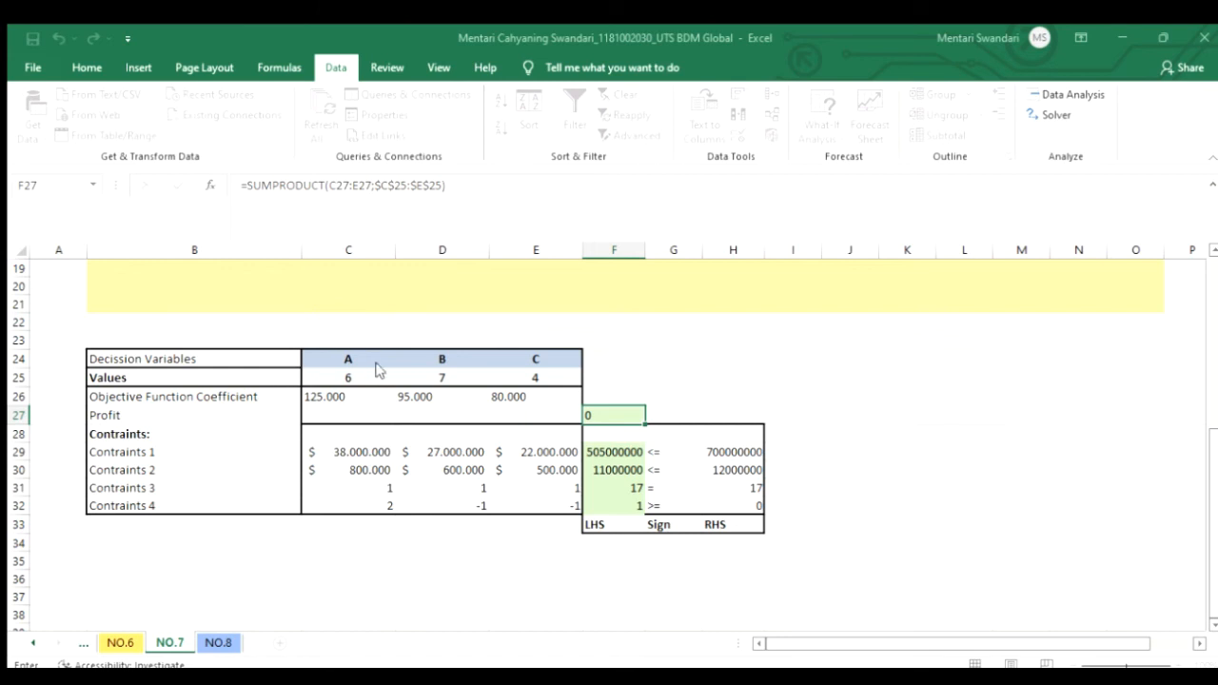
pyautogui.click(723, 505)
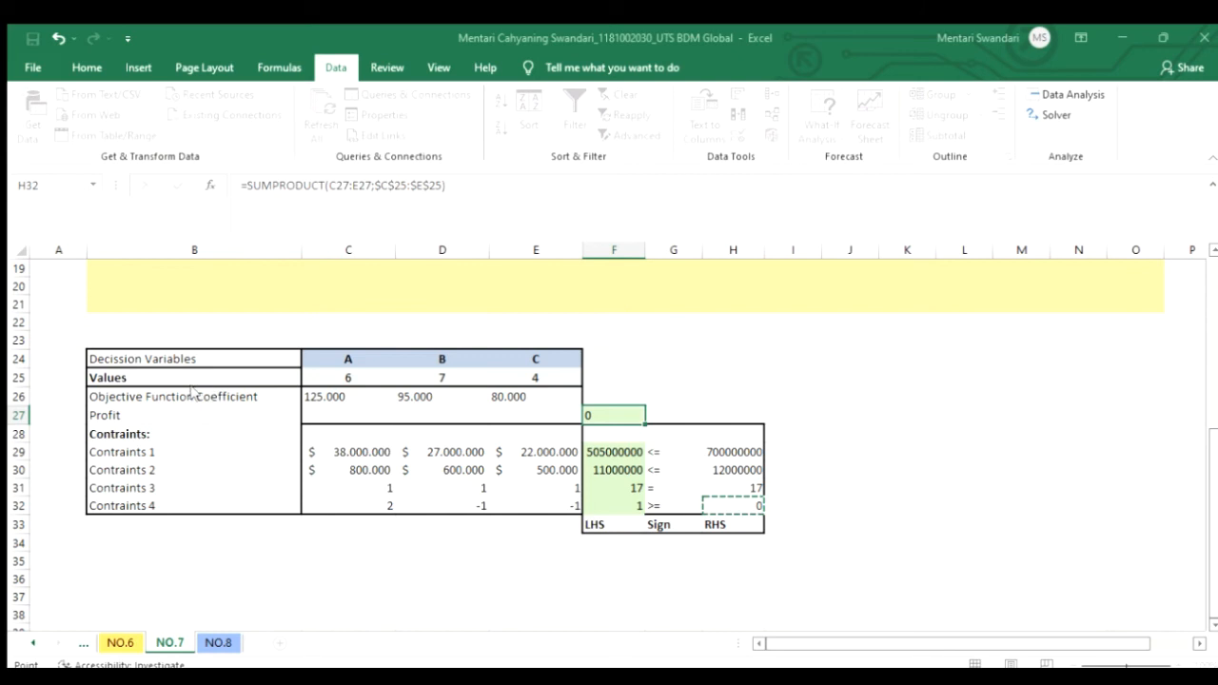
pyautogui.press('Escape')
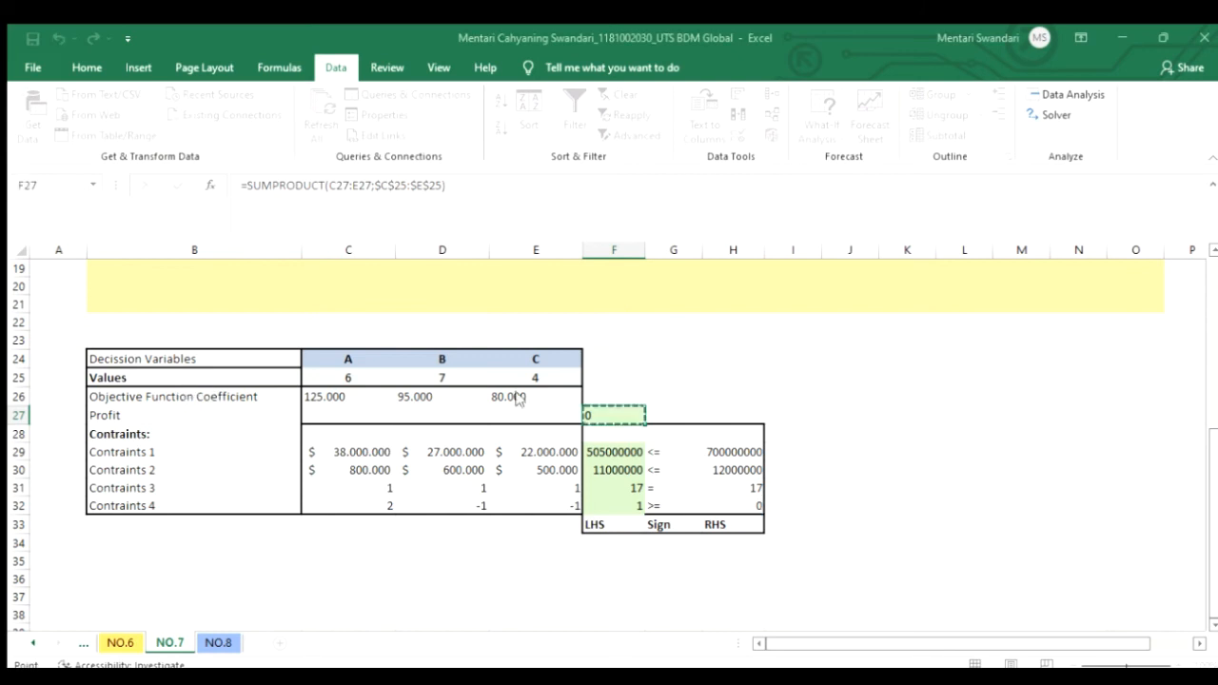
# Solve the model with Simplex LP, generating Answer, Sensitivity and Limits reports, and move the NO.7 sheet ahead of those reports
pyautogui.press('Escape')
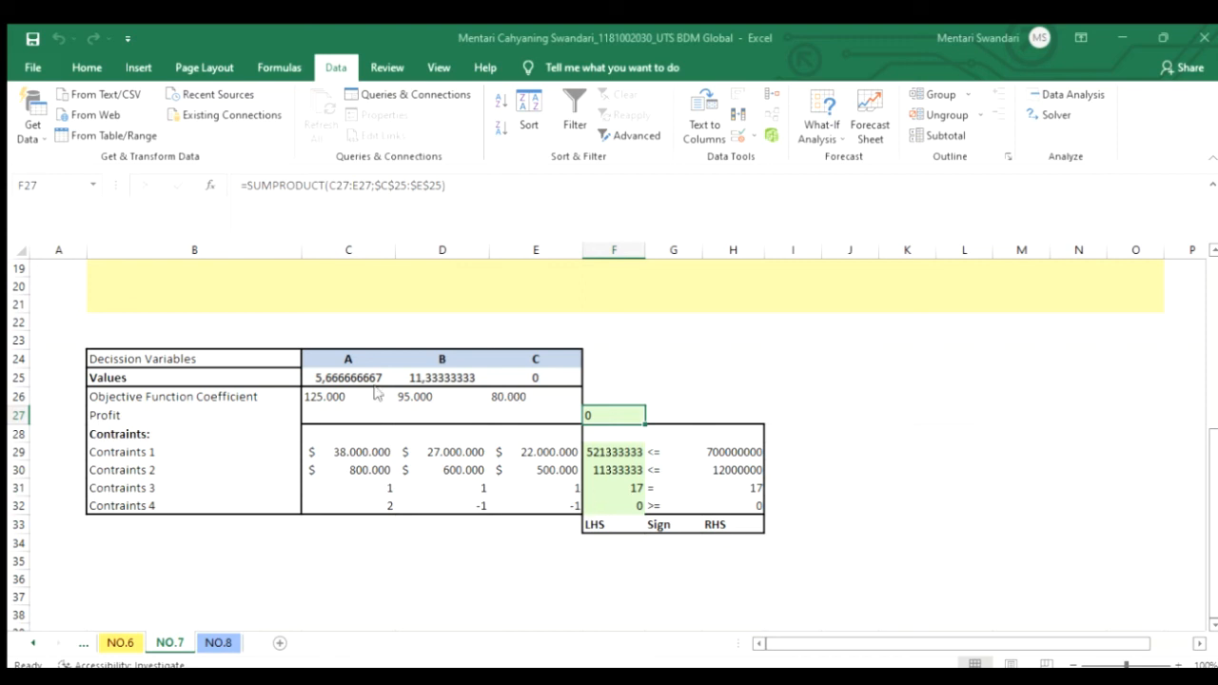
pyautogui.click(381, 418)
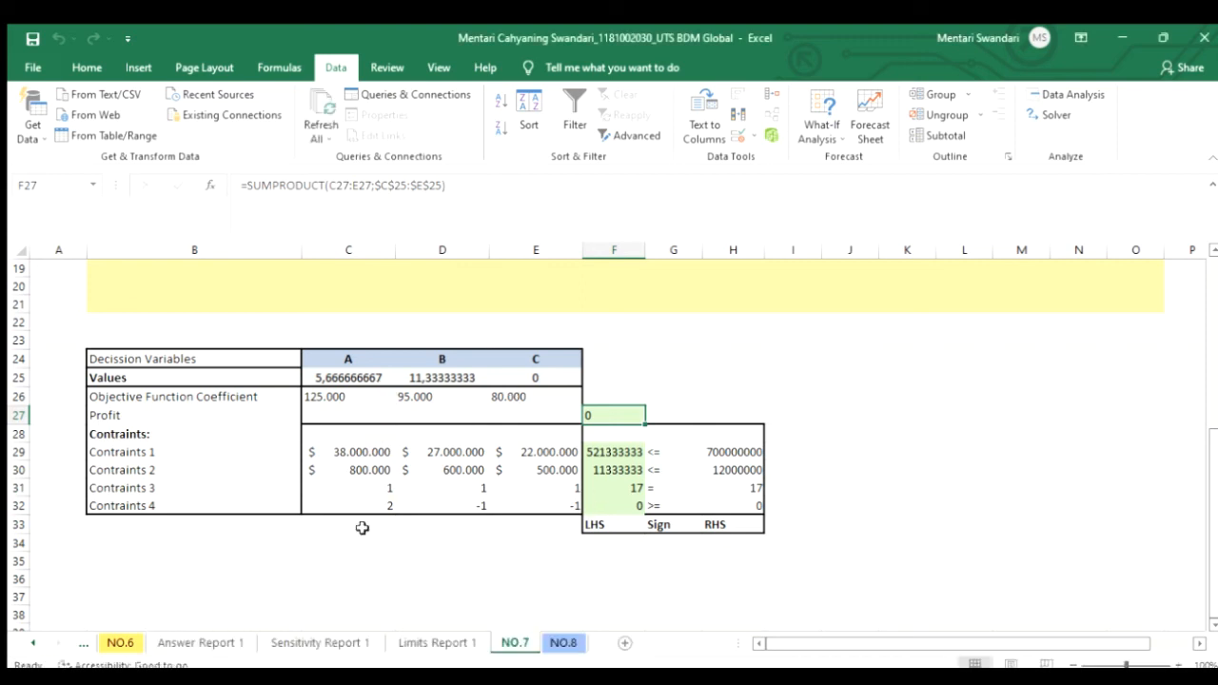
pyautogui.moveTo(522, 643); pyautogui.dragTo(190, 652)
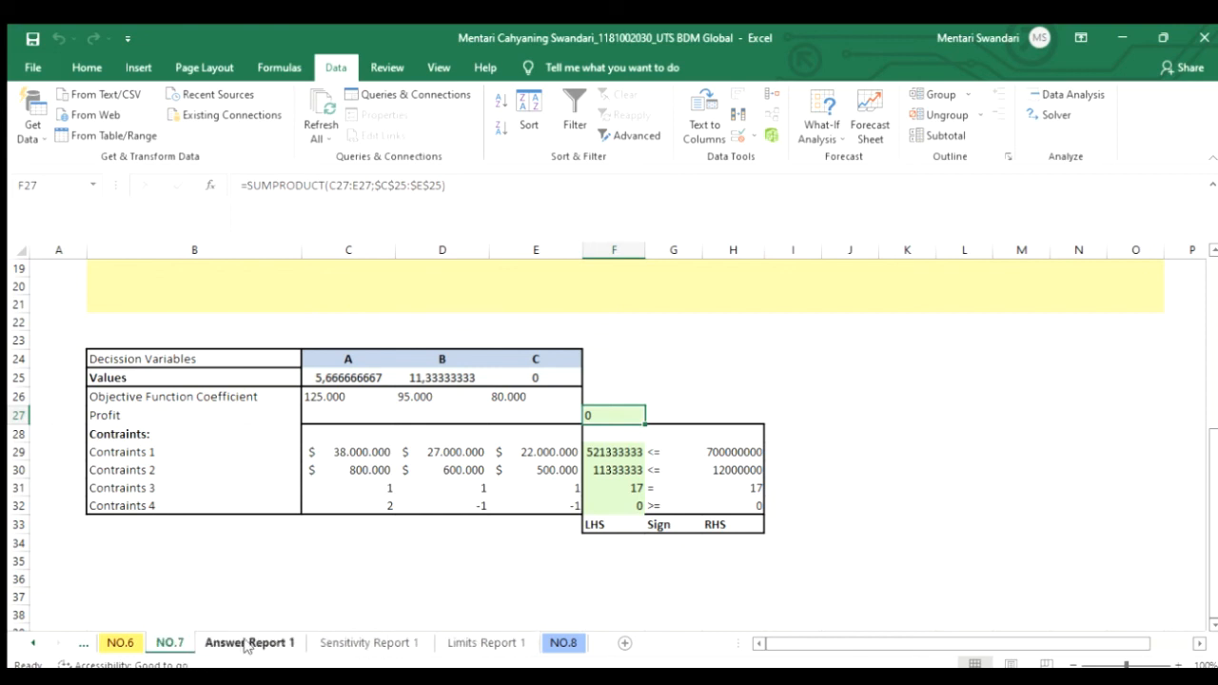
# Rename the Answer Report 1 sheet as "Answer Report No. 7"
pyautogui.click(251, 646)
pyautogui.doubleClick(265, 647)
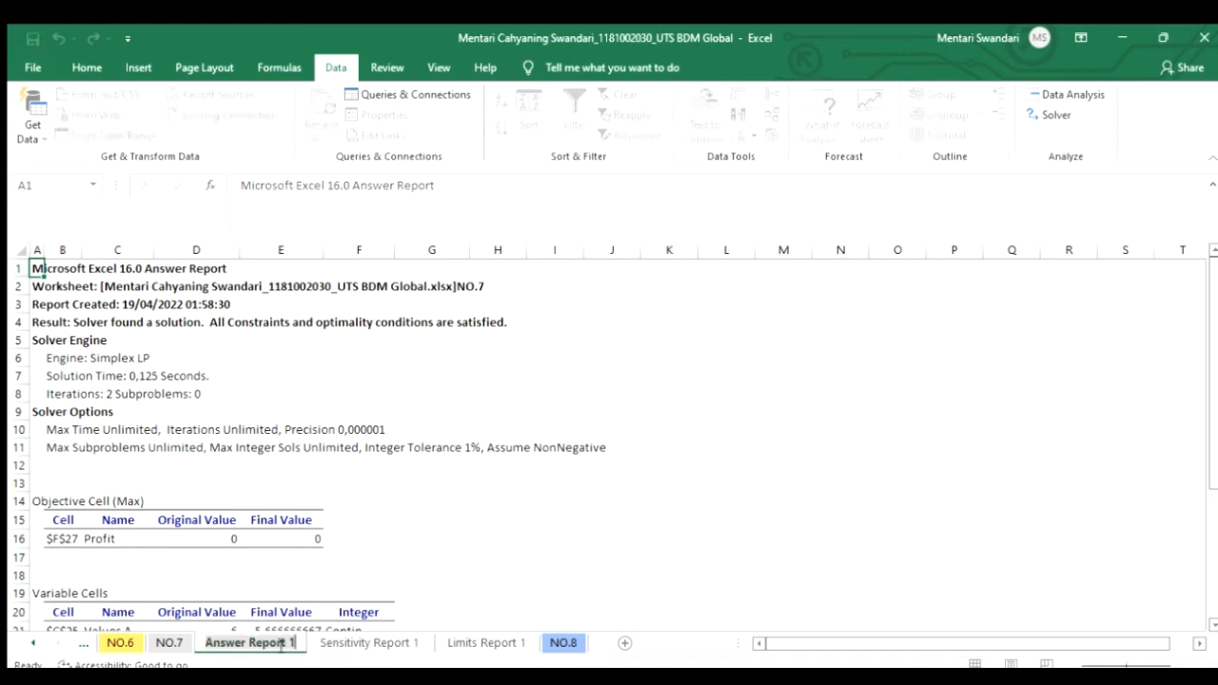
pyautogui.doubleClick(293, 641)
pyautogui.doubleClick(292, 641)
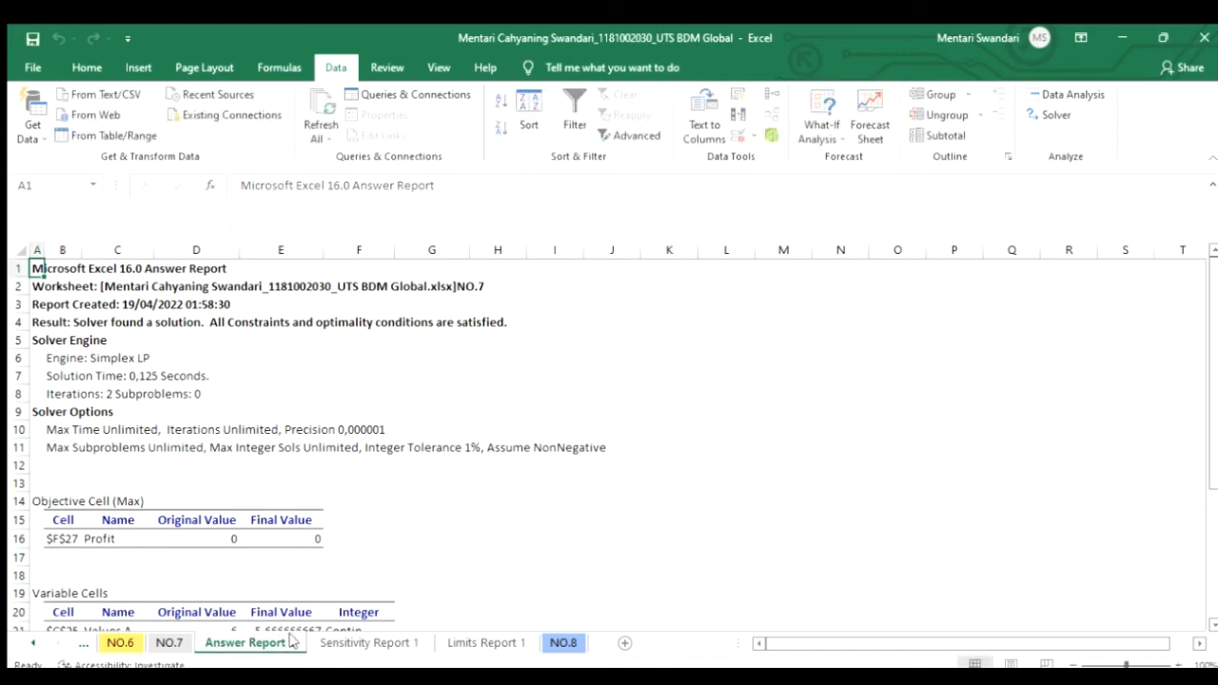
pyautogui.doubleClick(295, 642)
pyautogui.click(295, 642)
pyautogui.press('BackSpace')
pyautogui.write('N')
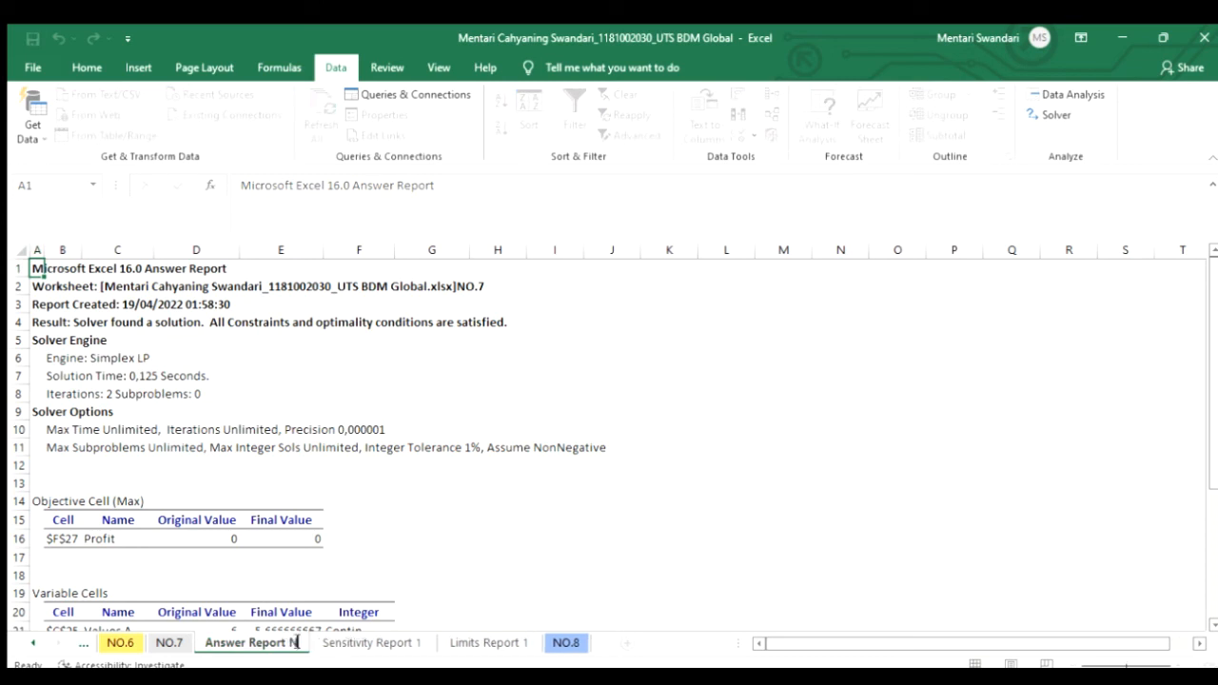
pyautogui.write('o. 7')
pyautogui.press('Return')
# Rename the Sensitivity Report 1 sheet as "Sensitivity Report No. 7"
pyautogui.click(405, 640)
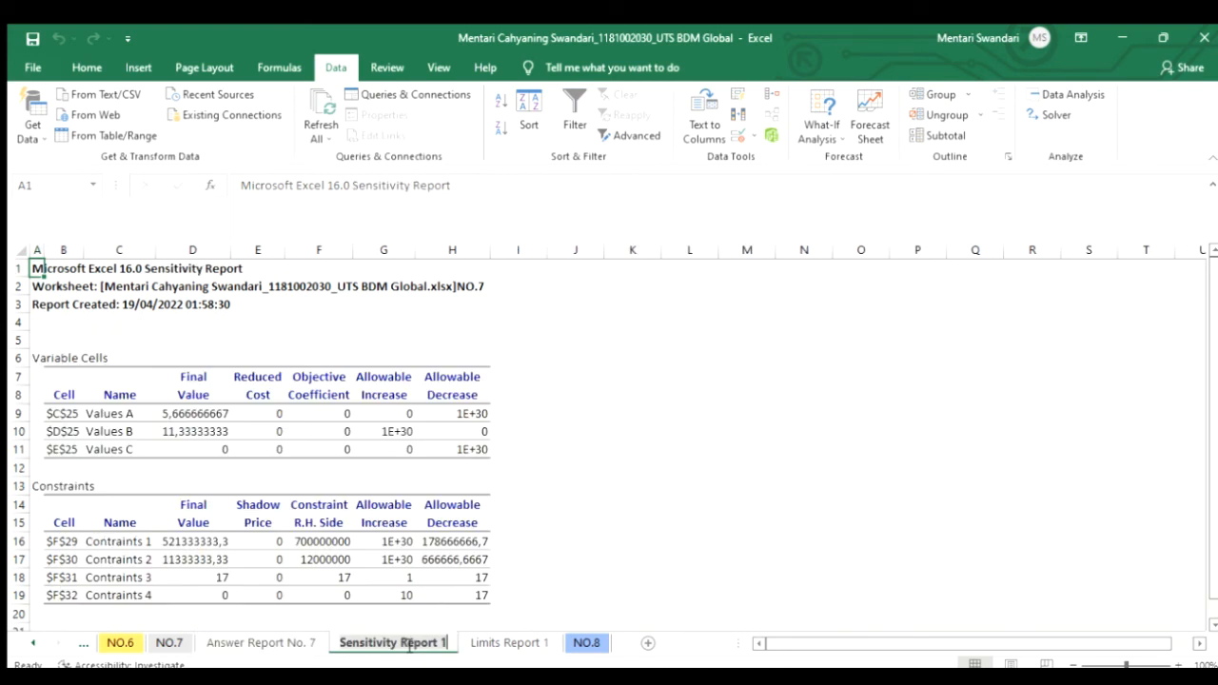
pyautogui.doubleClick(408, 642)
pyautogui.press('End')
pyautogui.press('BackSpace')
pyautogui.write('n')
pyautogui.press('BackSpace')
pyautogui.write('No. 7')
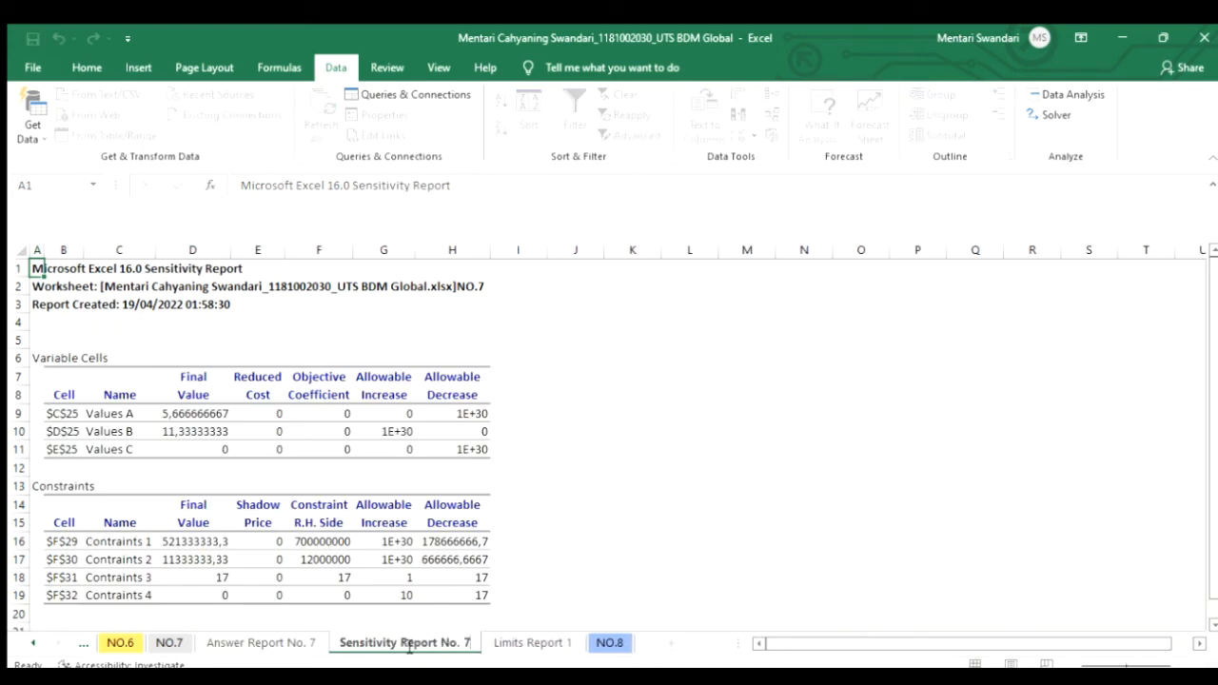
pyautogui.press('Return')
# Rename the Limits Report 1 sheet as "Limits Report No.7"
pyautogui.doubleClick(555, 640)
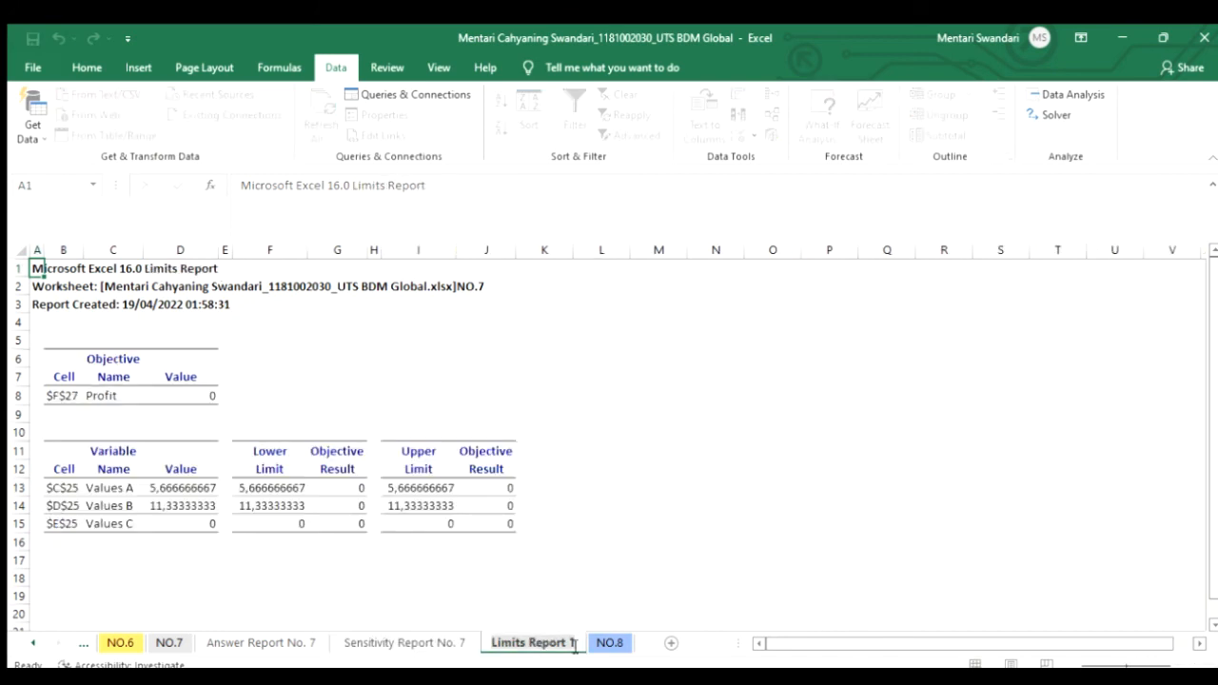
pyautogui.press('BackSpace')
pyautogui.write('nO')
pyautogui.press('BackSpace')
pyautogui.press('BackSpace')
pyautogui.press('BackSpace')
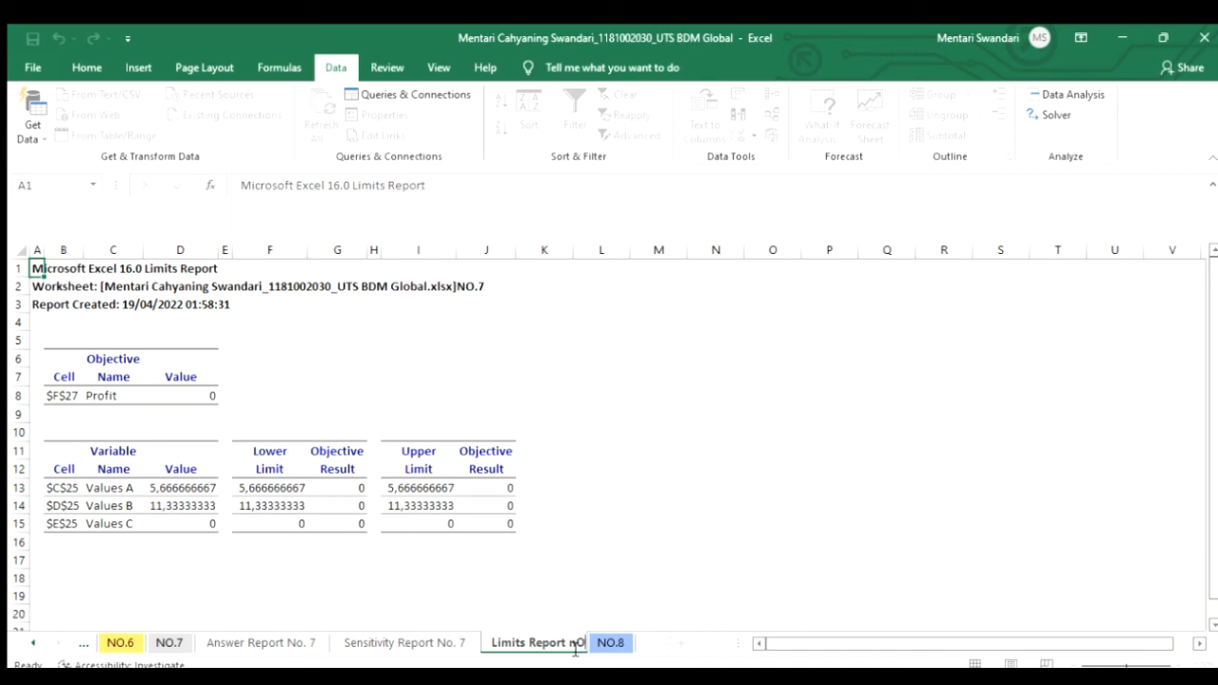
pyautogui.write('No.7')
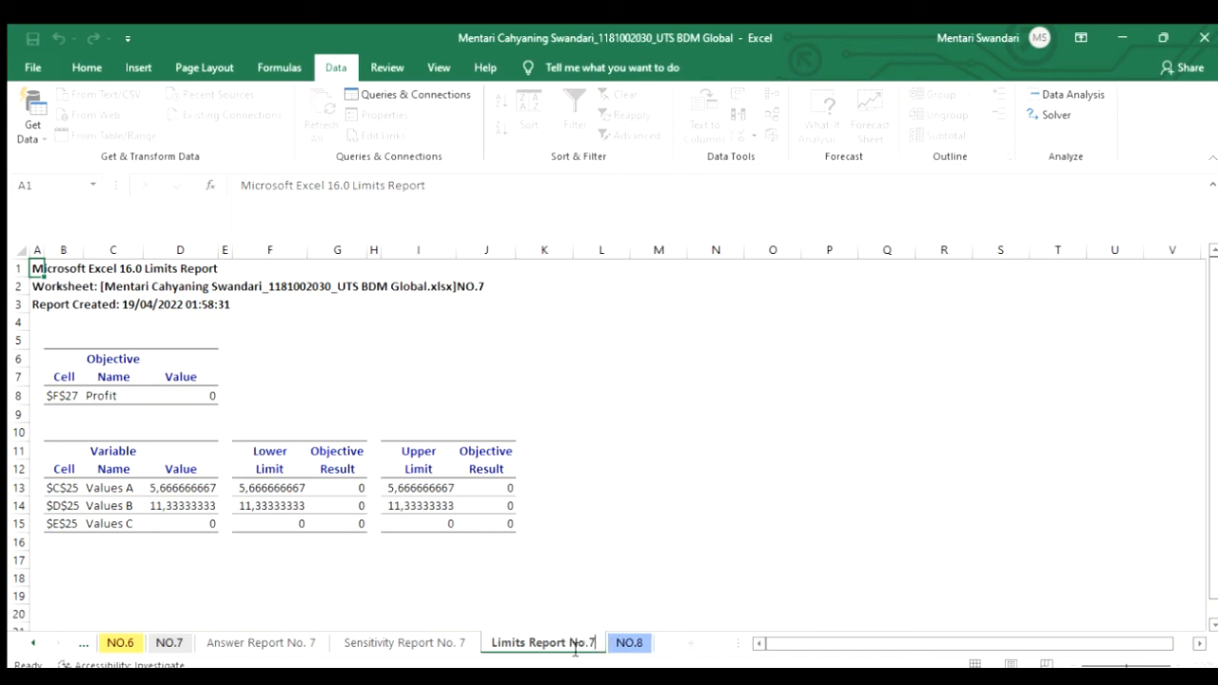
pyautogui.press('Return')
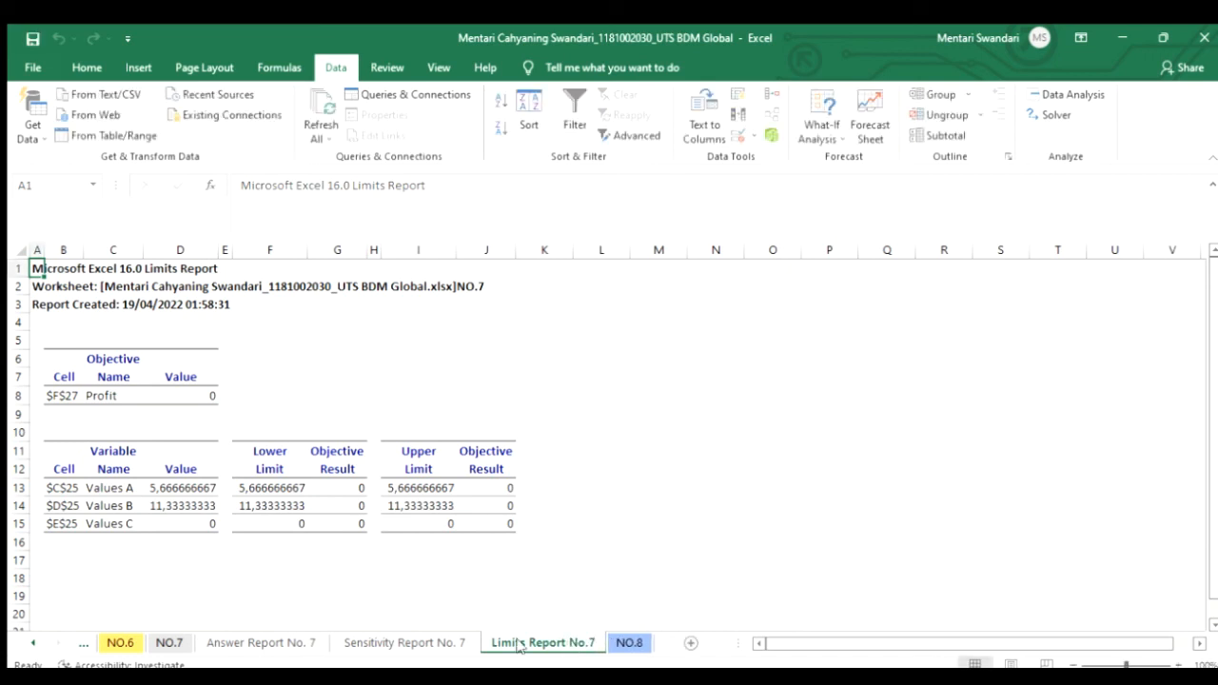
# Review the Answer, Sensitivity and Limits reports generated for NO.7
pyautogui.click(298, 643)
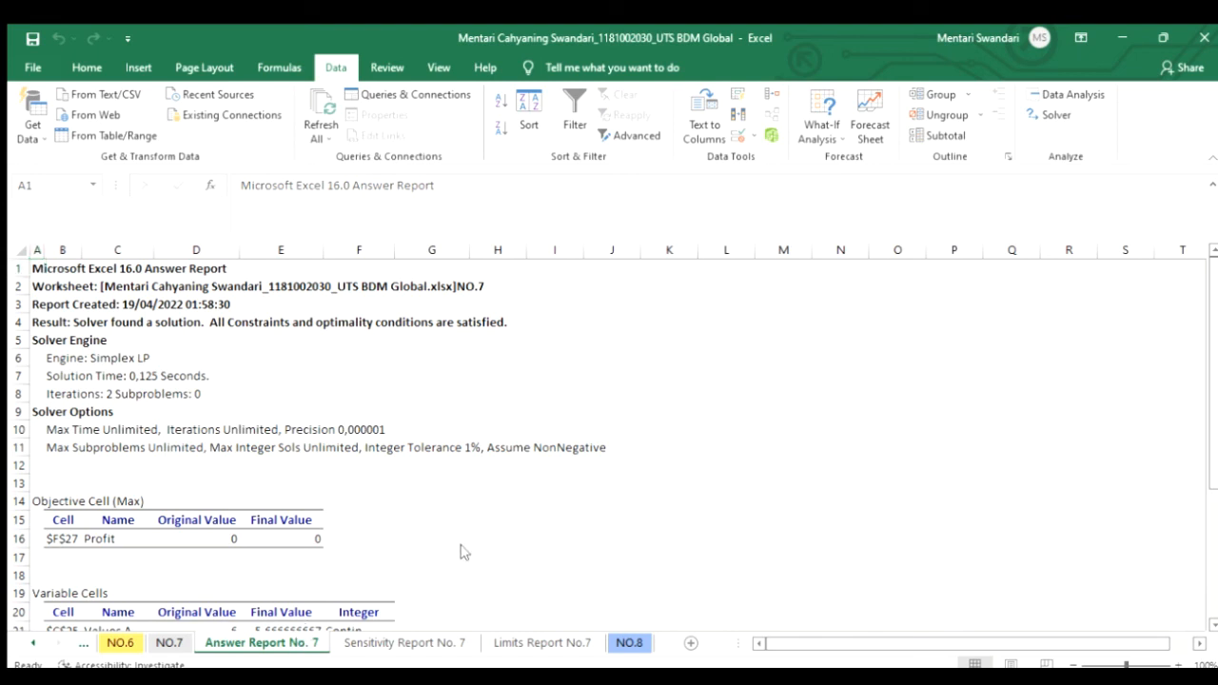
pyautogui.click(352, 643)
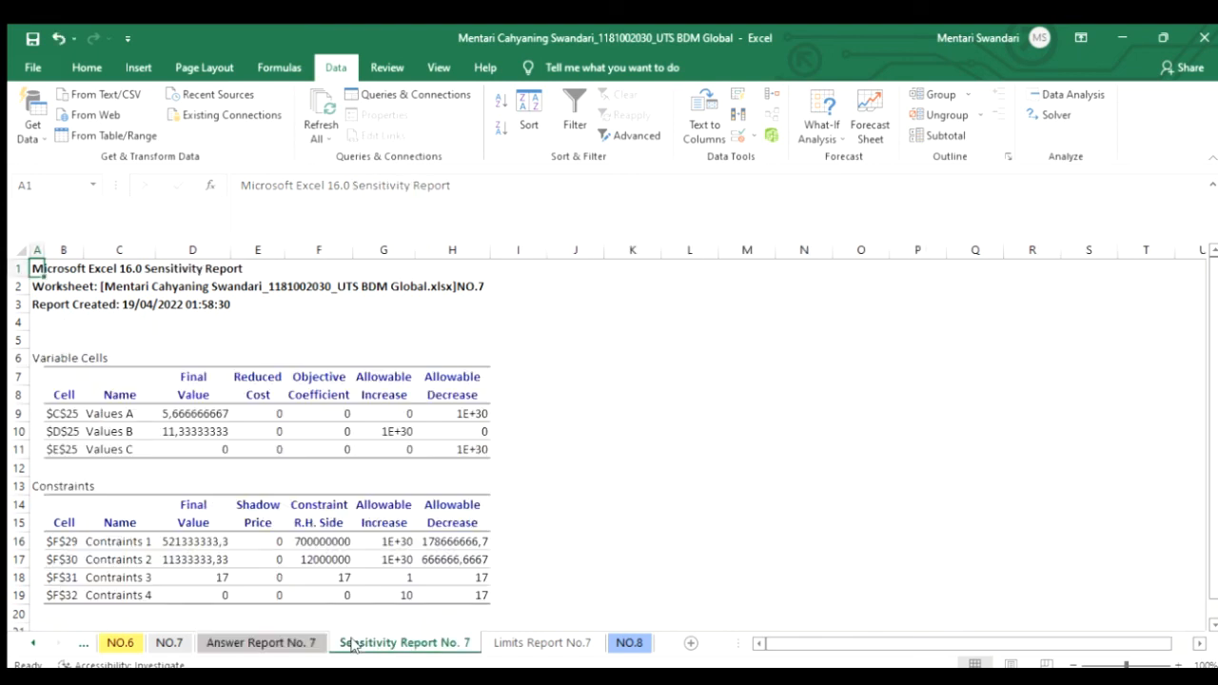
pyautogui.click(264, 643)
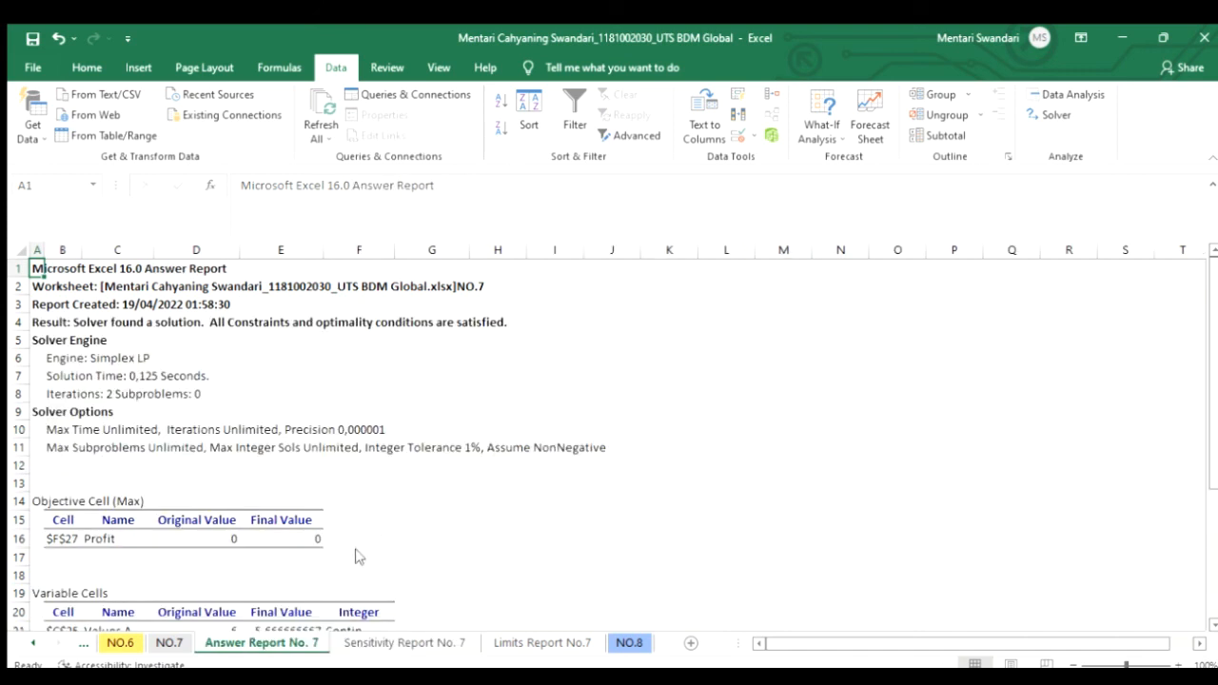
pyautogui.click(354, 645)
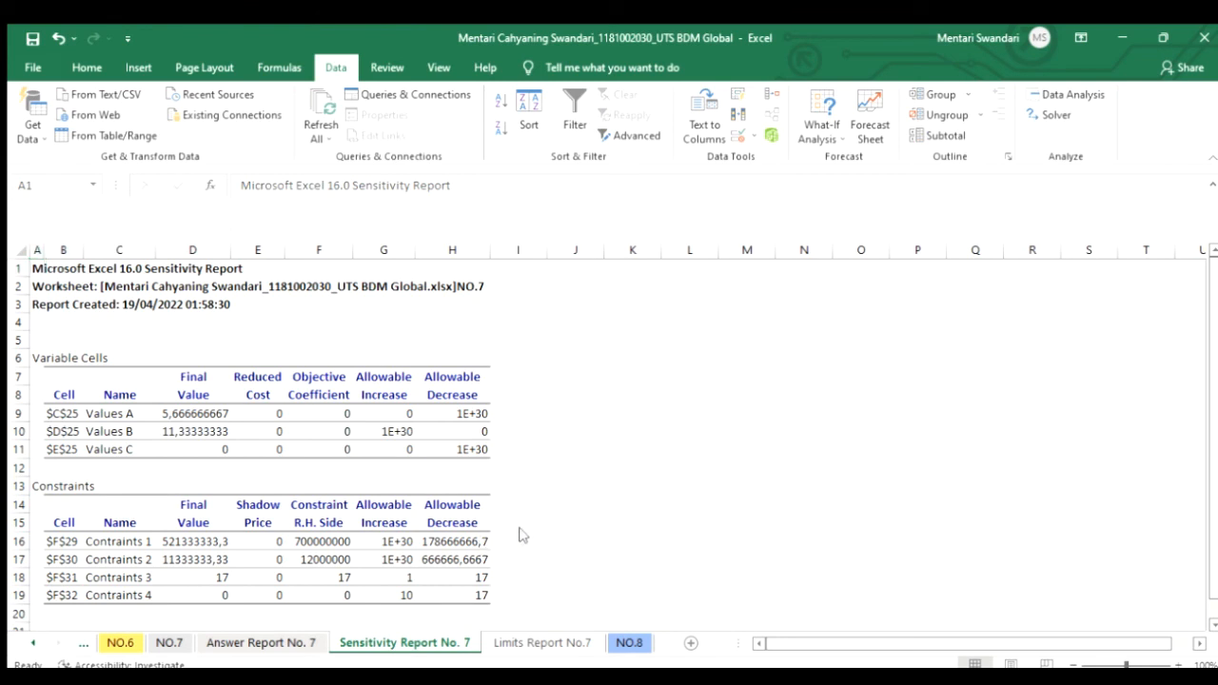
pyautogui.click(496, 642)
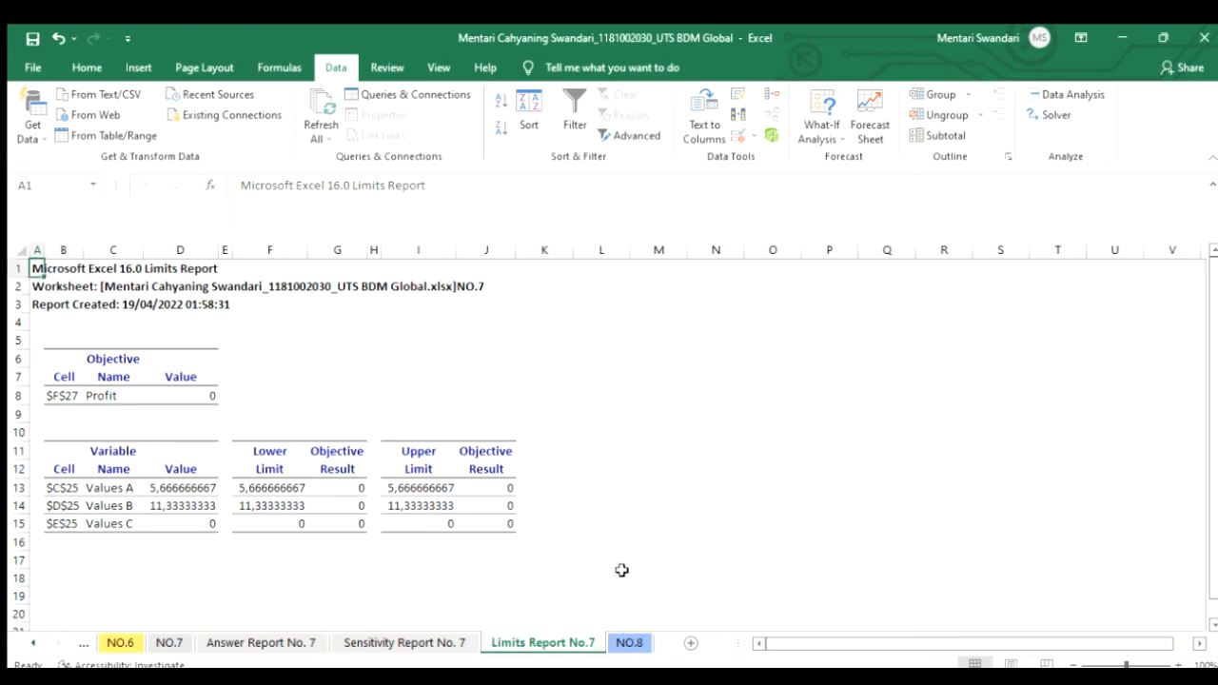
pyautogui.click(337, 430)
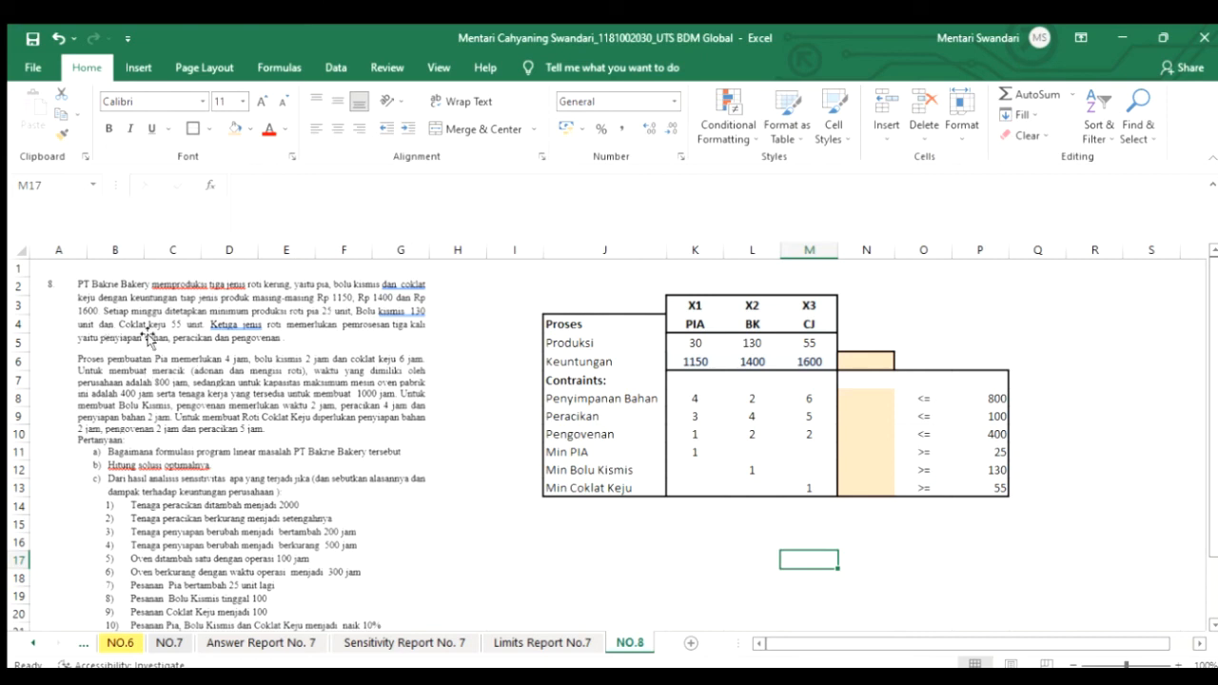
# Set the Produksi quantity for PIA in K5 of the NO.8 sheet to 25
pyautogui.click(695, 366)
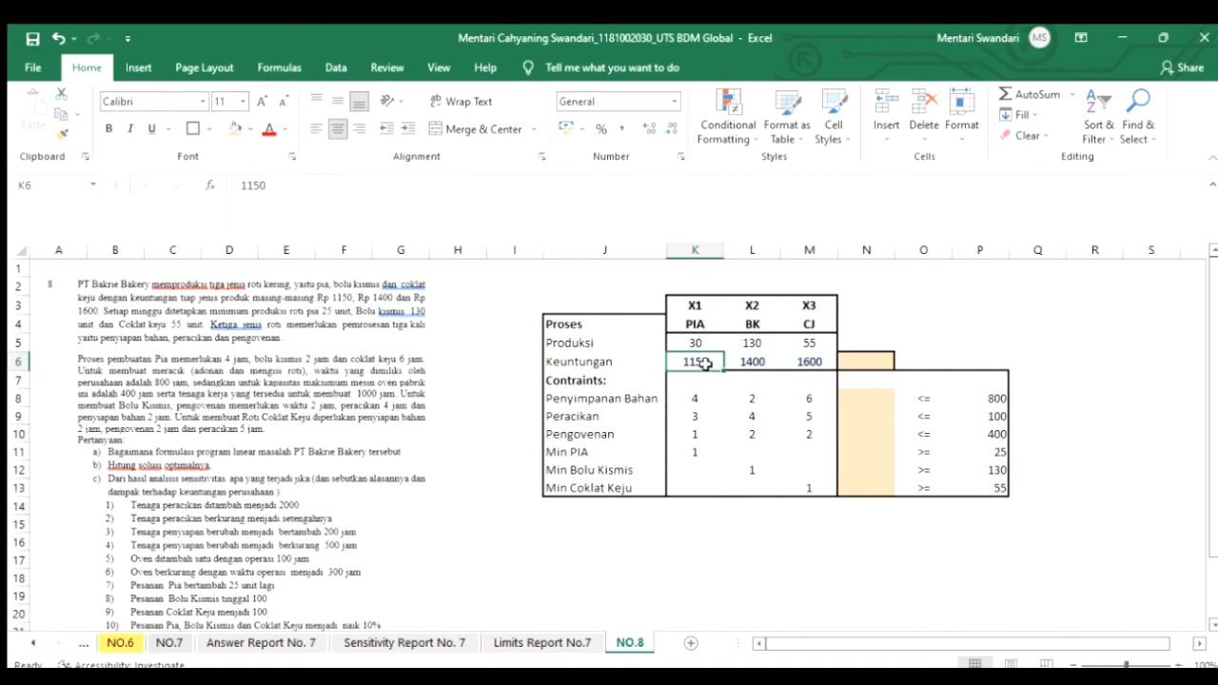
pyautogui.click(746, 365)
pyautogui.click(820, 365)
pyautogui.click(696, 344)
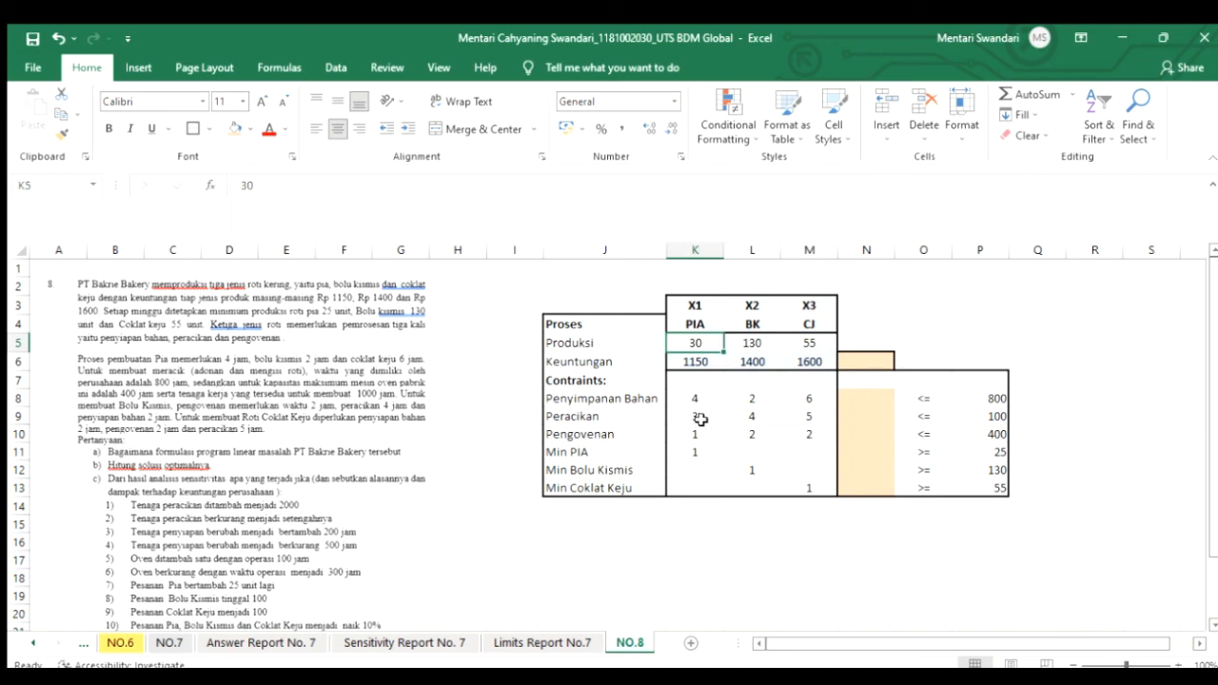
pyautogui.write('25')
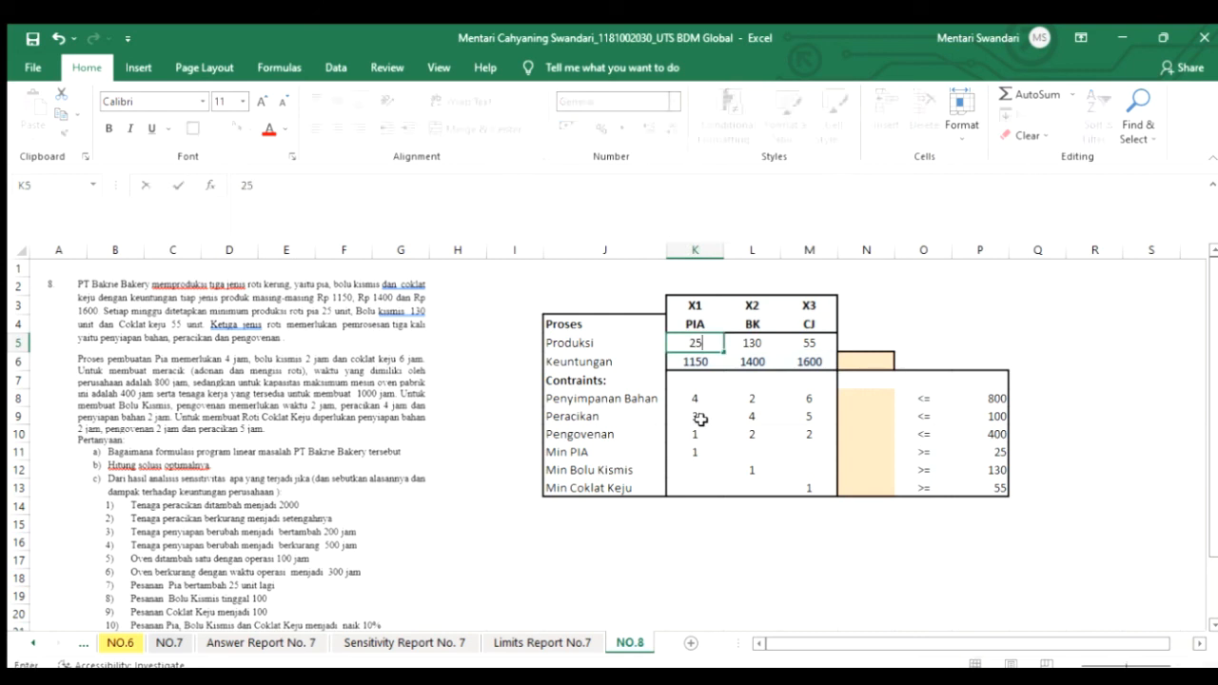
pyautogui.press('Return')
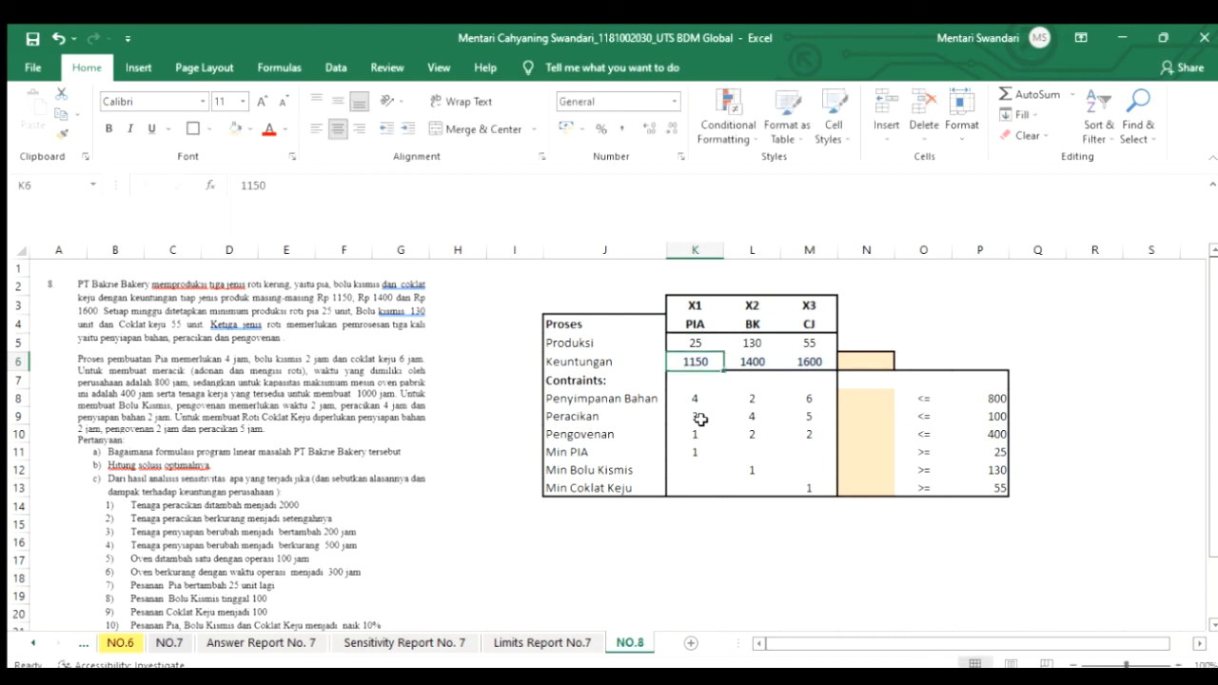
# Format the Keuntungan values in K6:M6 as Rupiah accounting amounts with no decimal places
pyautogui.moveTo(712, 358); pyautogui.dragTo(808, 354)
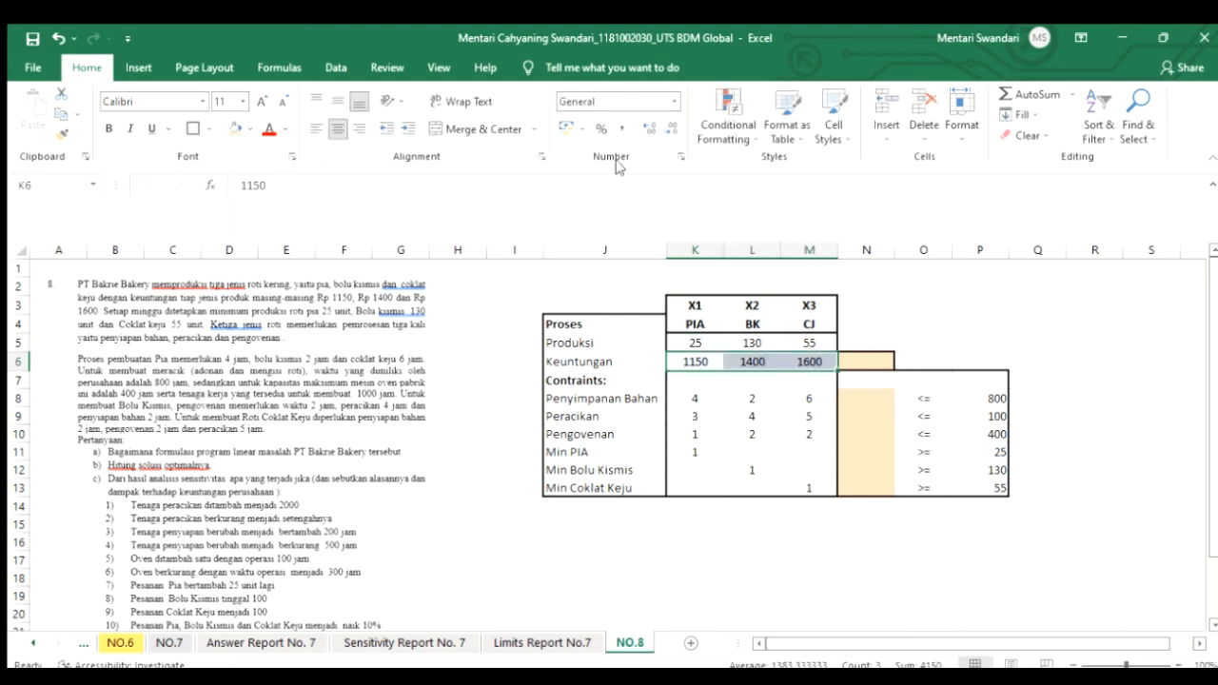
pyautogui.click(568, 129)
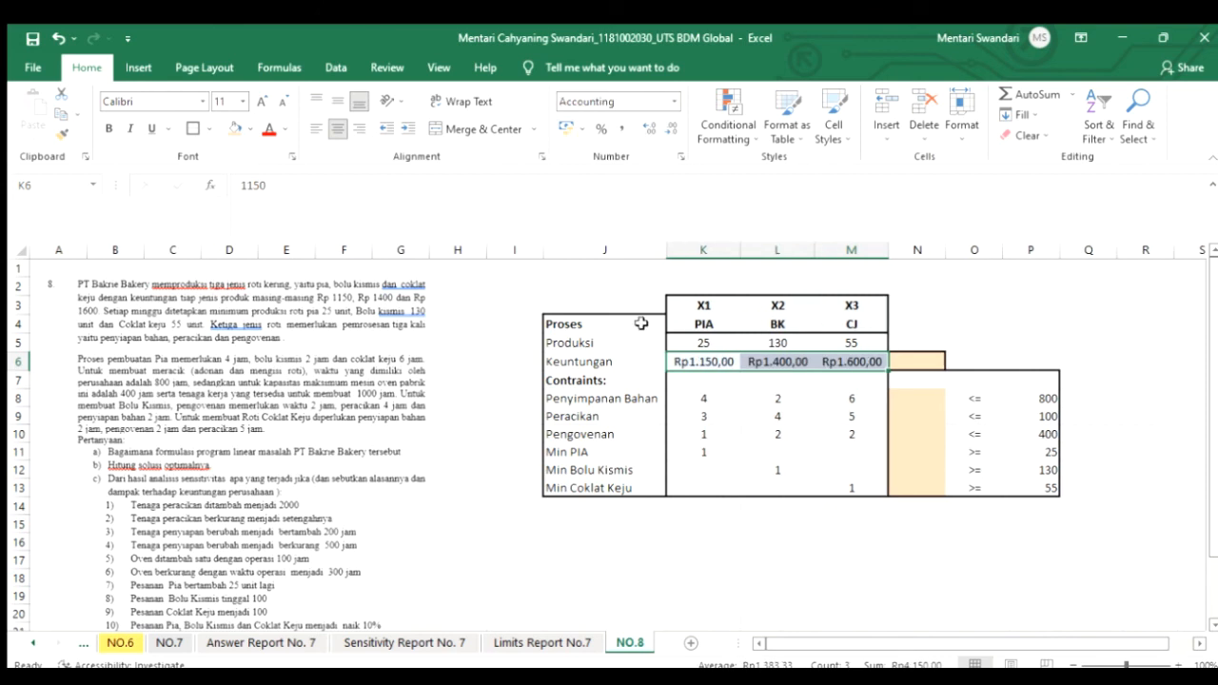
pyautogui.click(729, 447)
pyautogui.moveTo(732, 358); pyautogui.dragTo(854, 358)
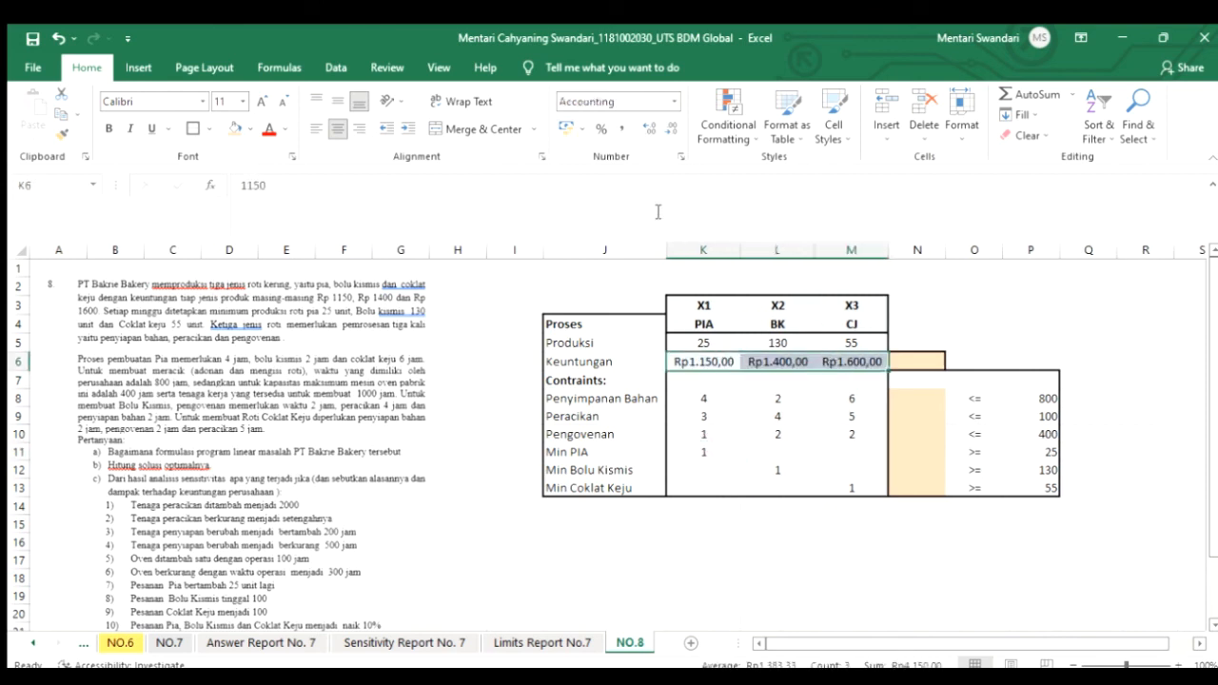
pyautogui.click(654, 124)
pyautogui.click(675, 129)
pyautogui.click(672, 130)
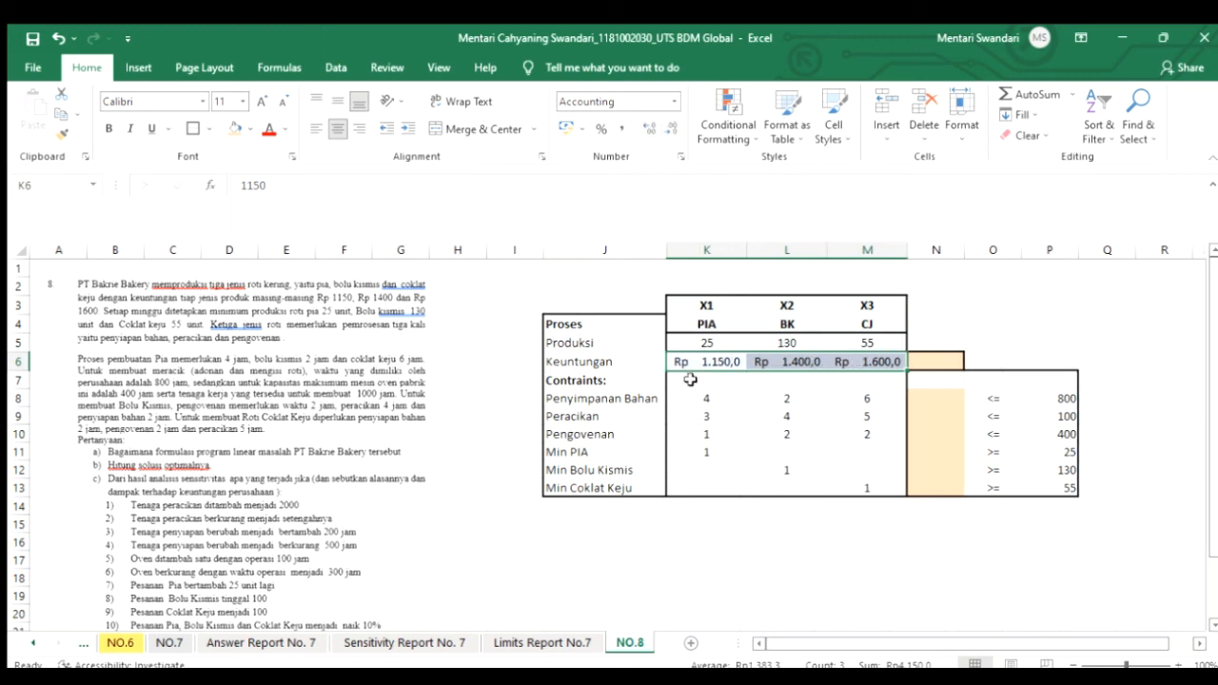
pyautogui.click(670, 129)
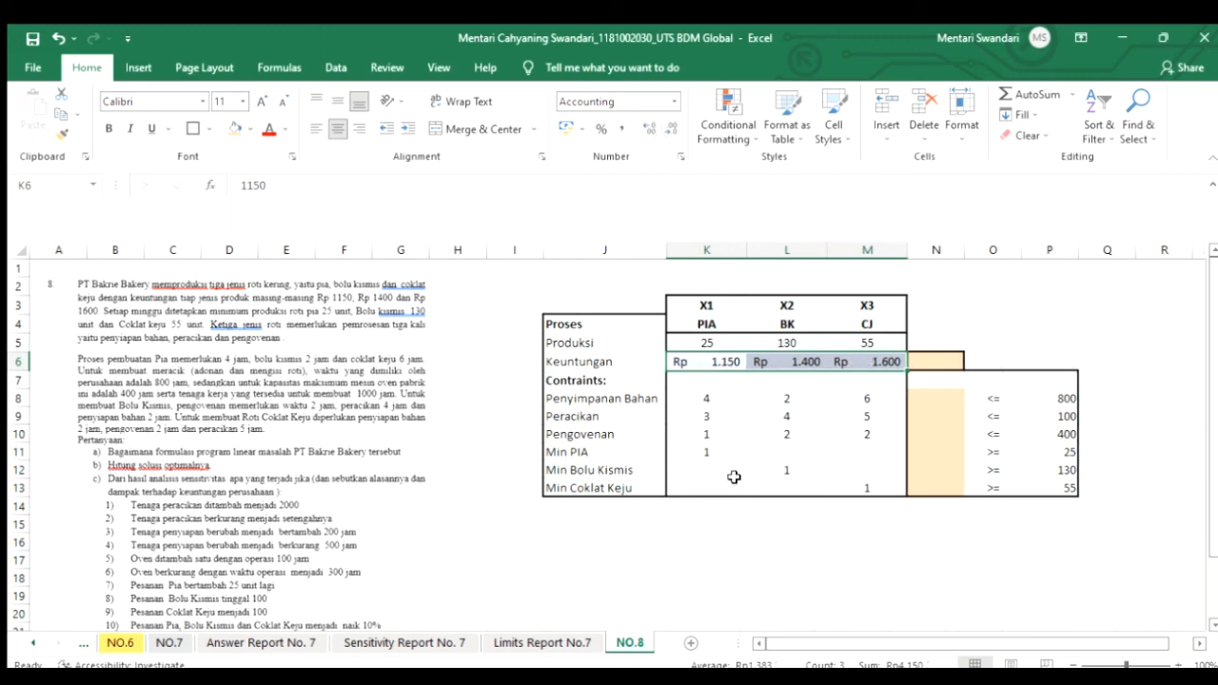
# Check the process-time coefficients and capacity limits in the constraint table against the bakery problem text
pyautogui.click(689, 452)
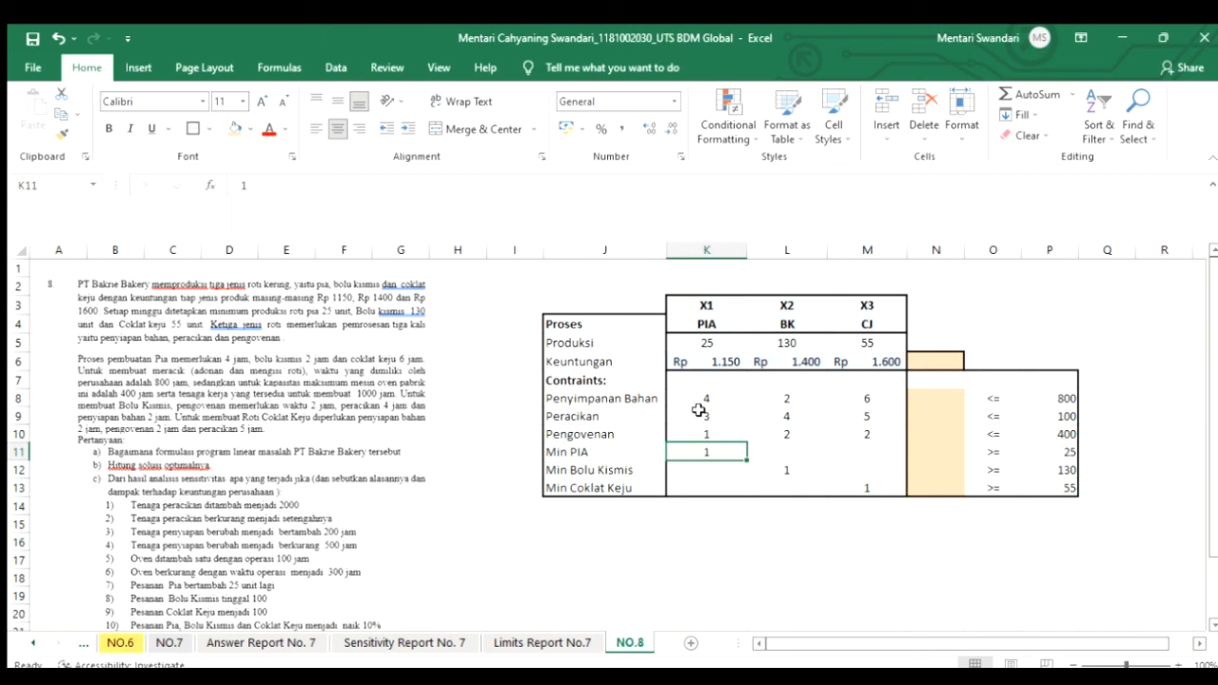
pyautogui.click(1037, 399)
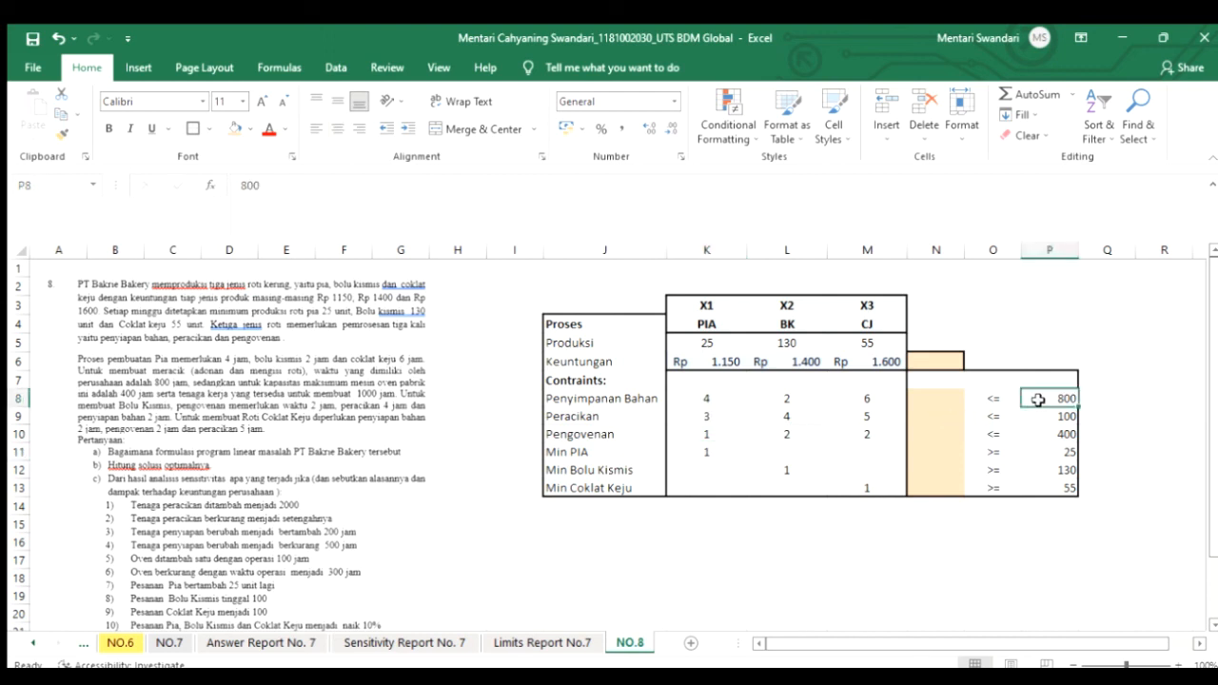
pyautogui.click(1042, 436)
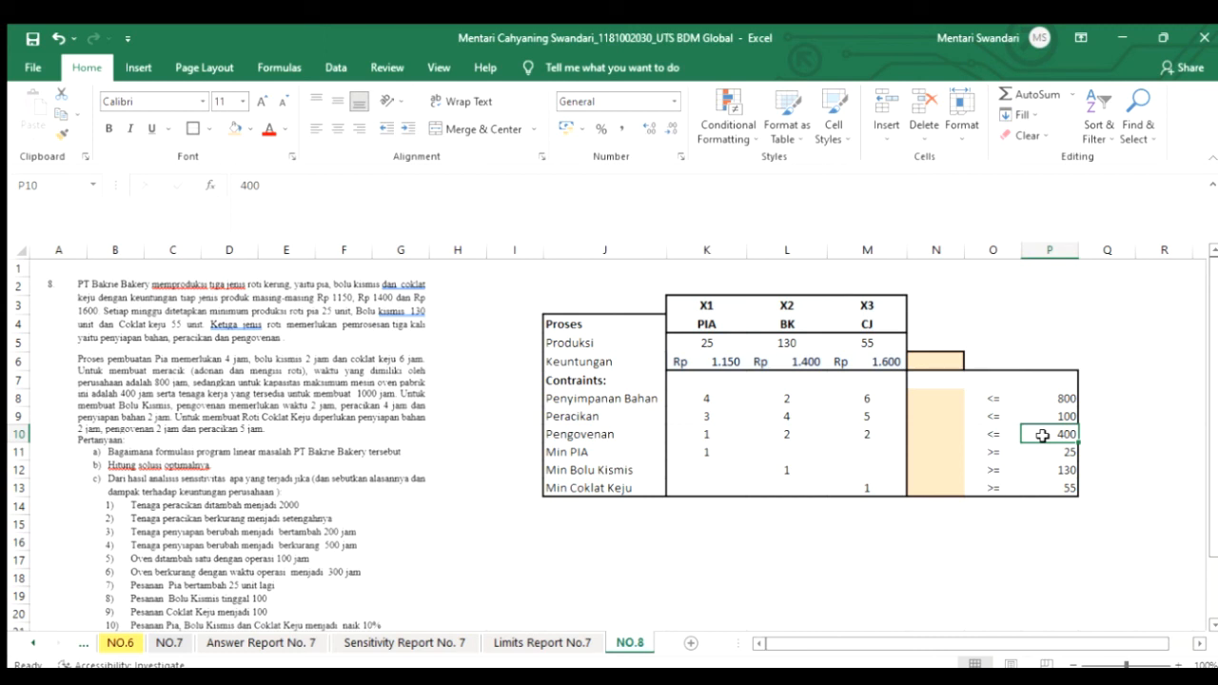
pyautogui.click(778, 437)
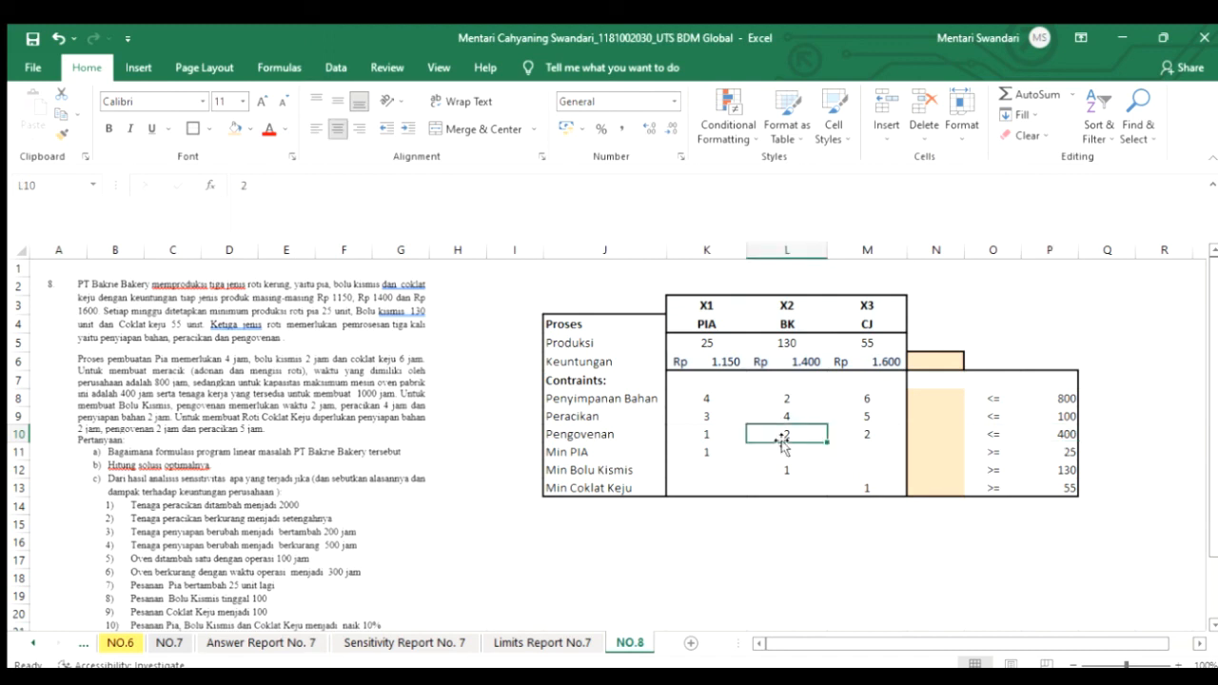
pyautogui.click(789, 416)
pyautogui.click(798, 398)
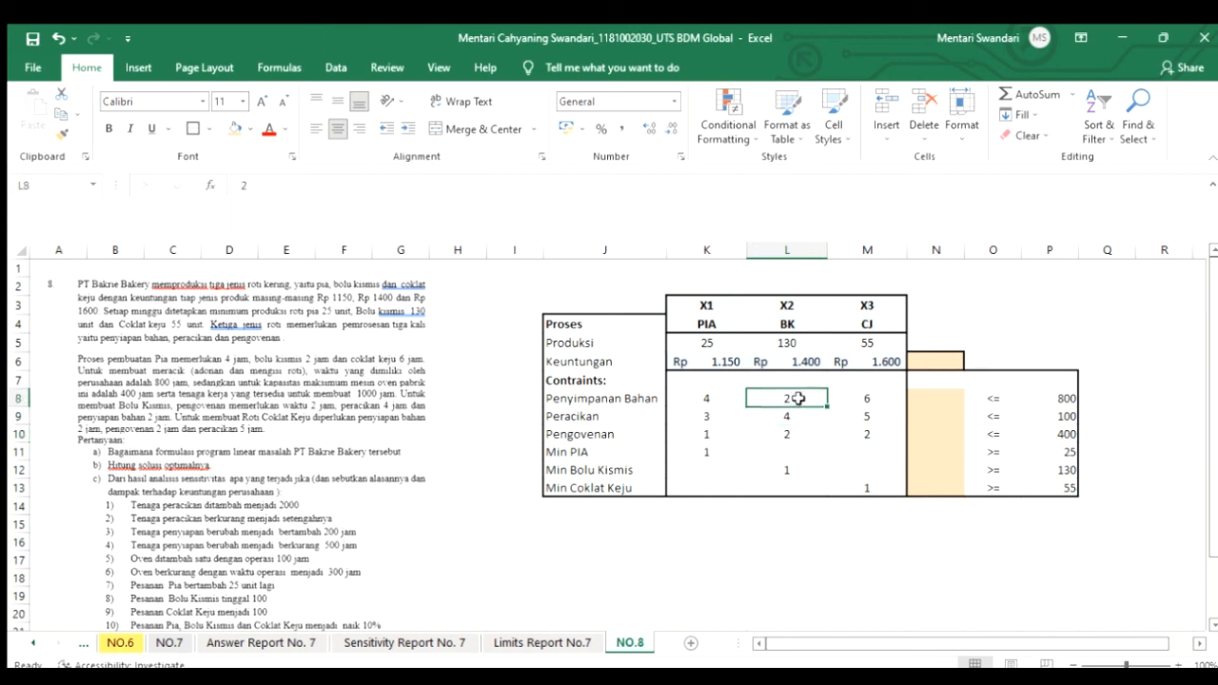
pyautogui.click(872, 435)
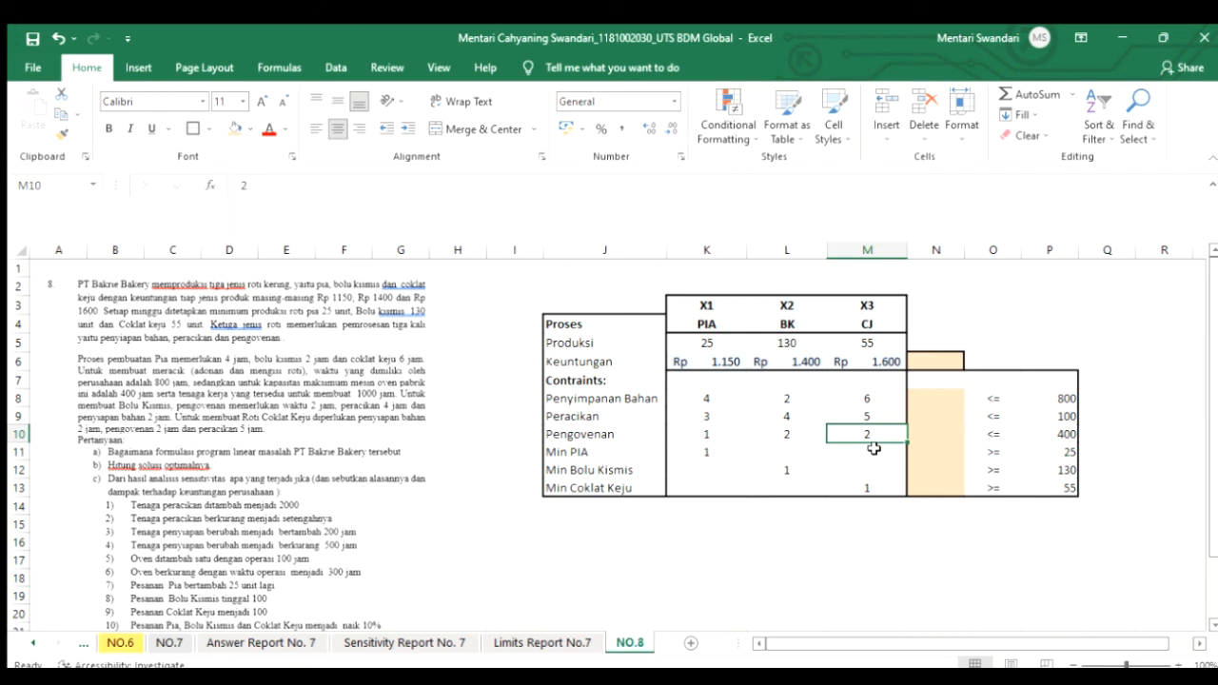
pyautogui.click(867, 417)
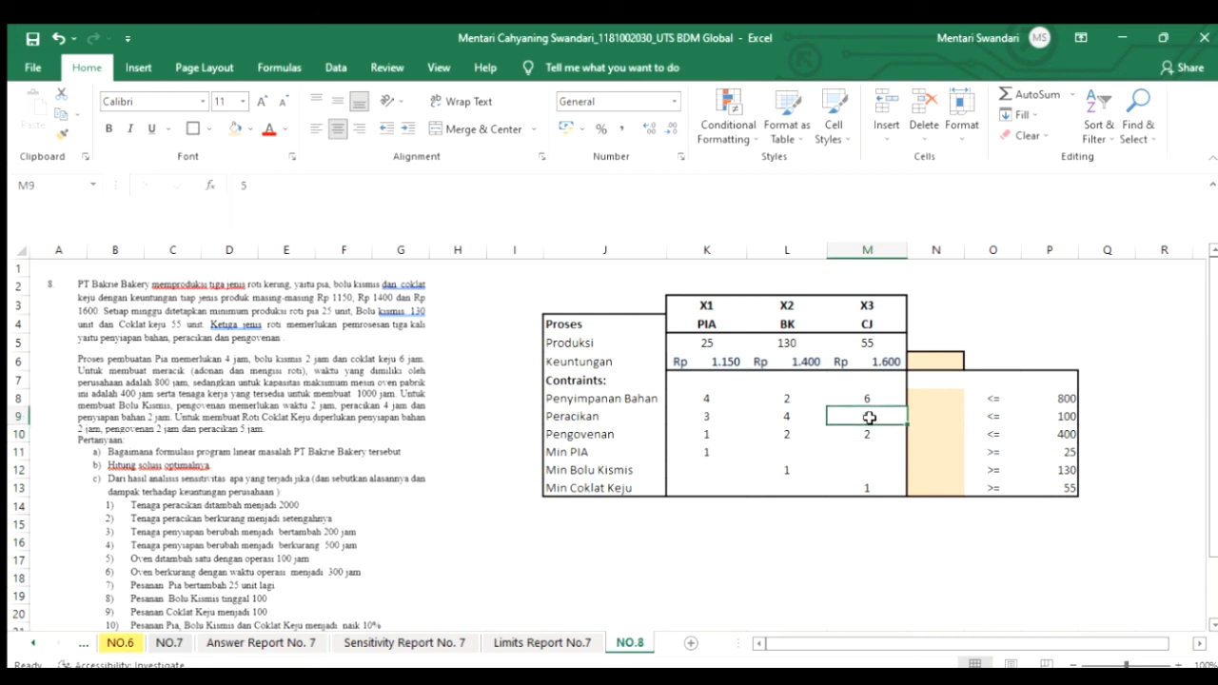
pyautogui.click(836, 455)
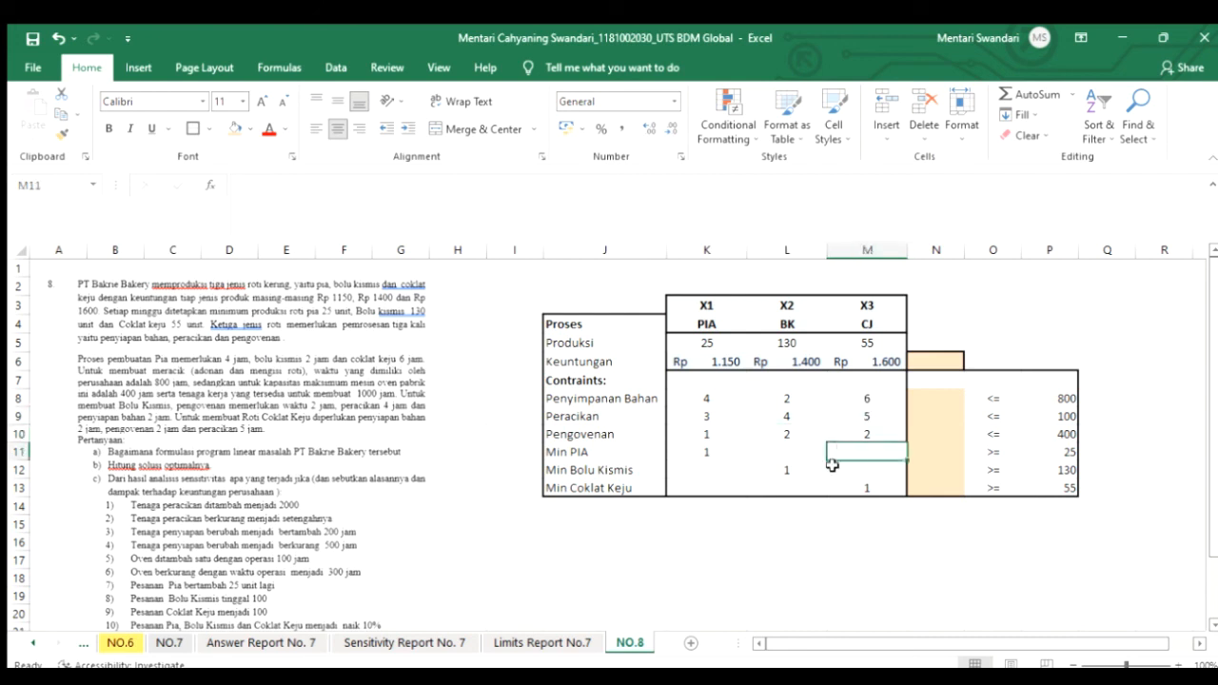
# Set the Penyimpanan Bahan coefficient for CJ in M8 to 2
pyautogui.click(869, 403)
pyautogui.write('2')
pyautogui.press('Return')
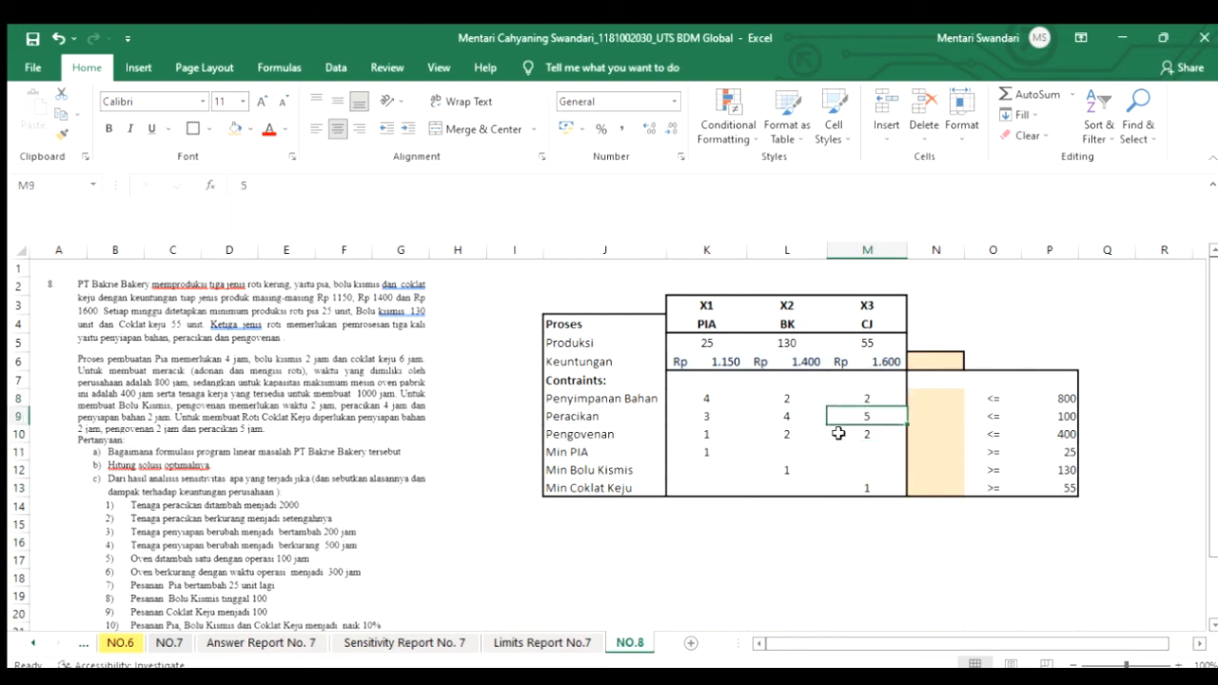
# Calculate total Keuntungan in N6 with =SUMPRODUCT(K6:M6;$K$5:M5)
pyautogui.click(939, 364)
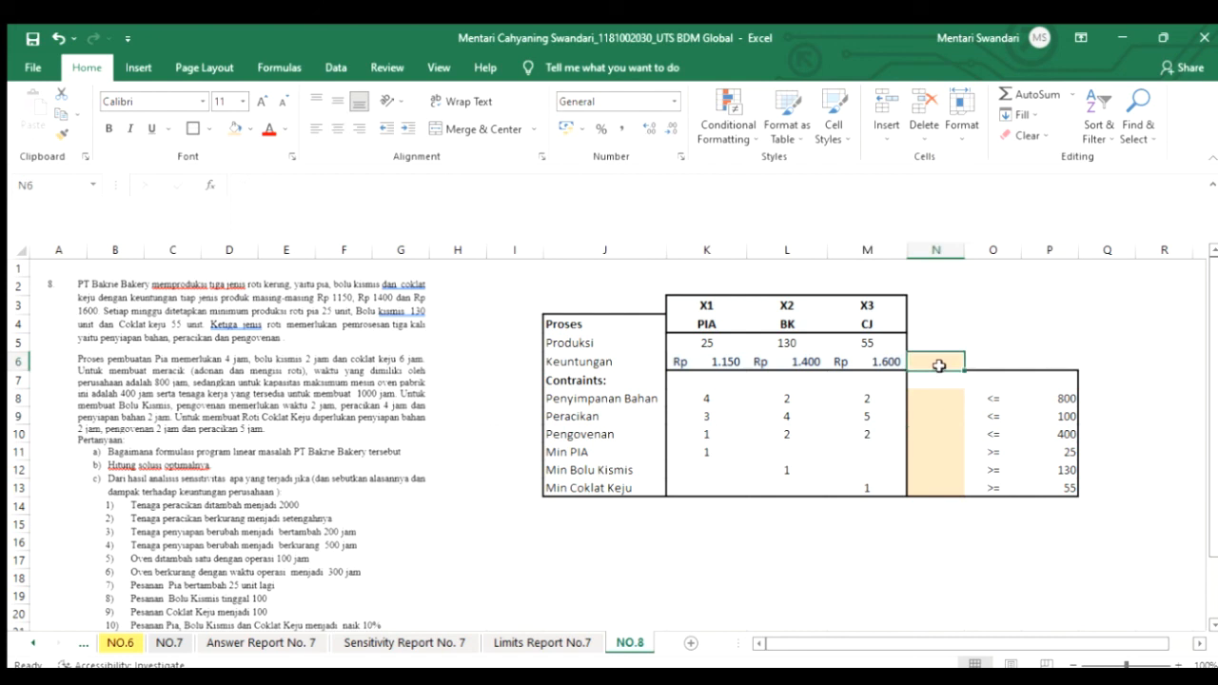
pyautogui.write('=sum')
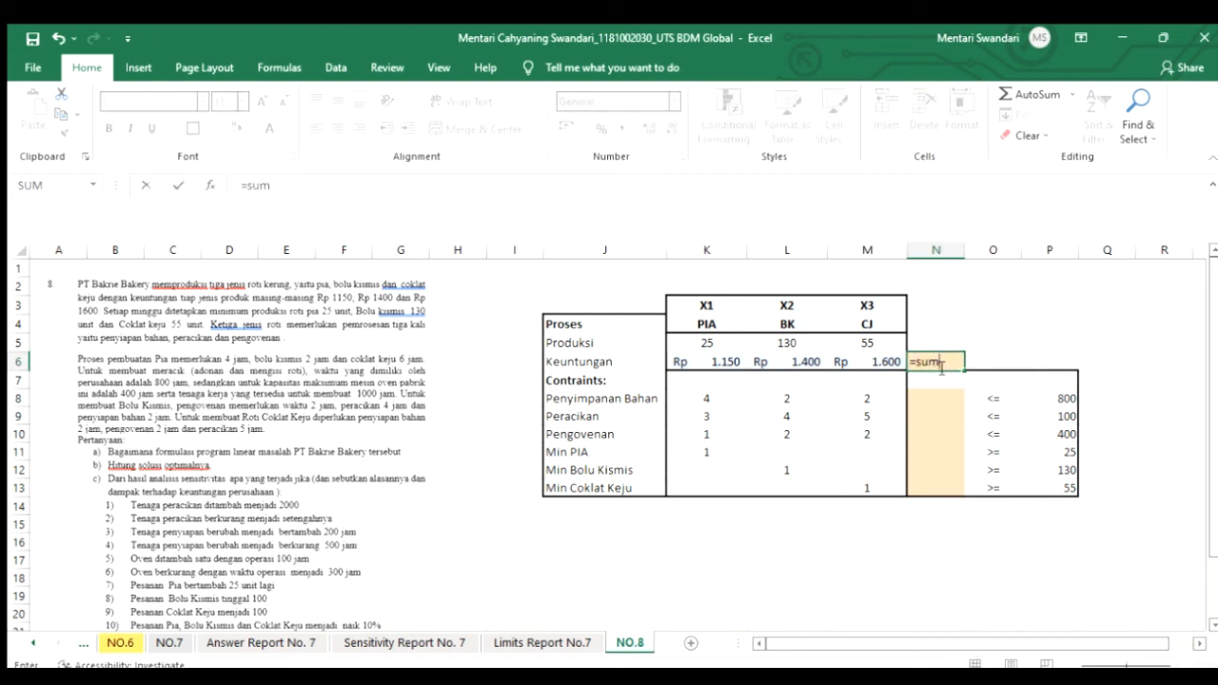
pyautogui.press('BackSpace')
pyautogui.press('BackSpace')
pyautogui.press('BackSpace')
pyautogui.write('SUMPRODUCT(')
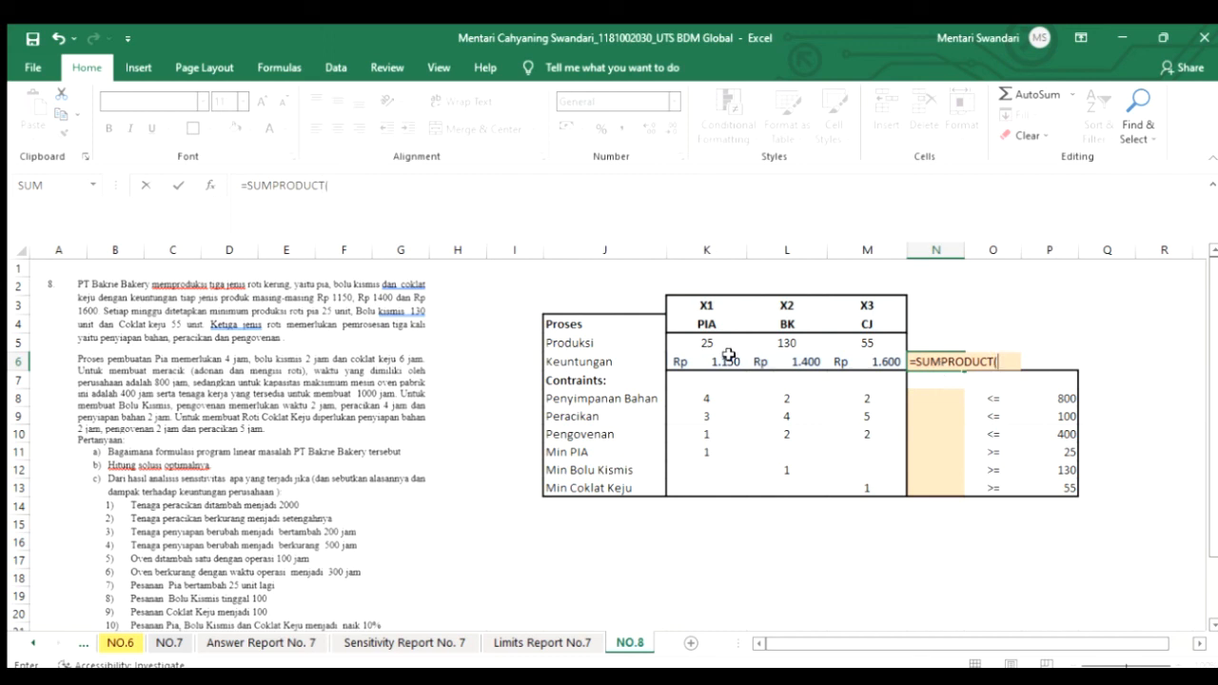
pyautogui.moveTo(714, 364); pyautogui.dragTo(880, 363)
pyautogui.write(';')
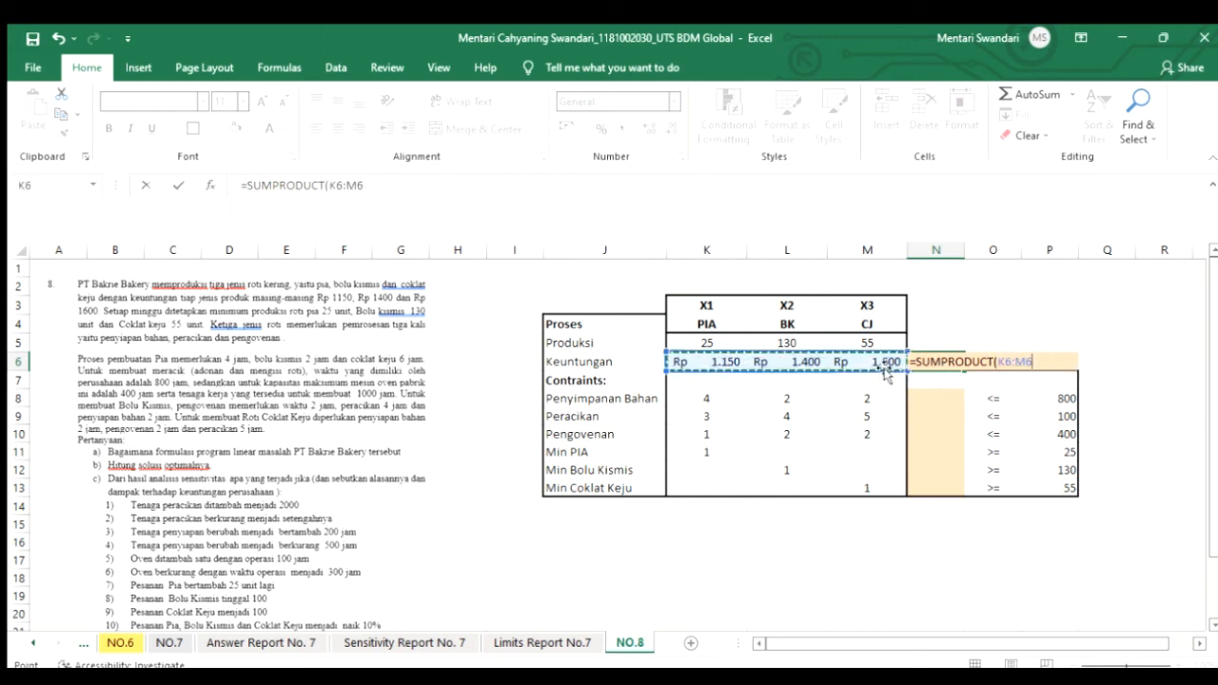
pyautogui.moveTo(706, 341); pyautogui.dragTo(867, 343)
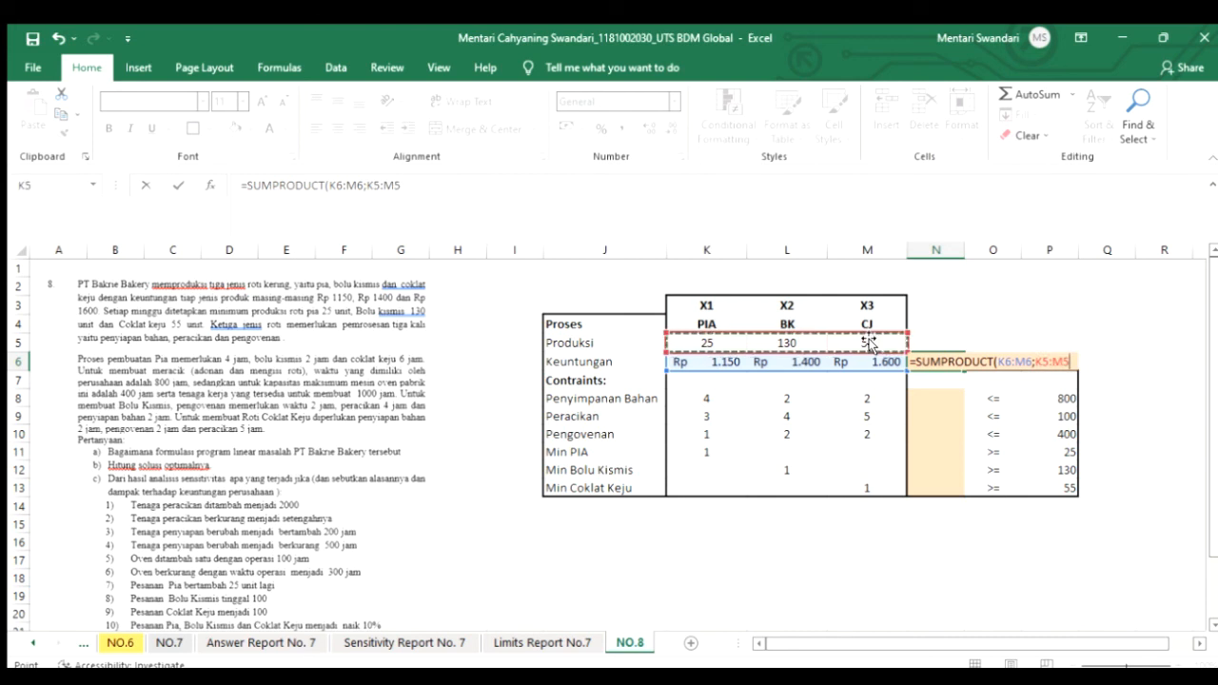
pyautogui.write(')')
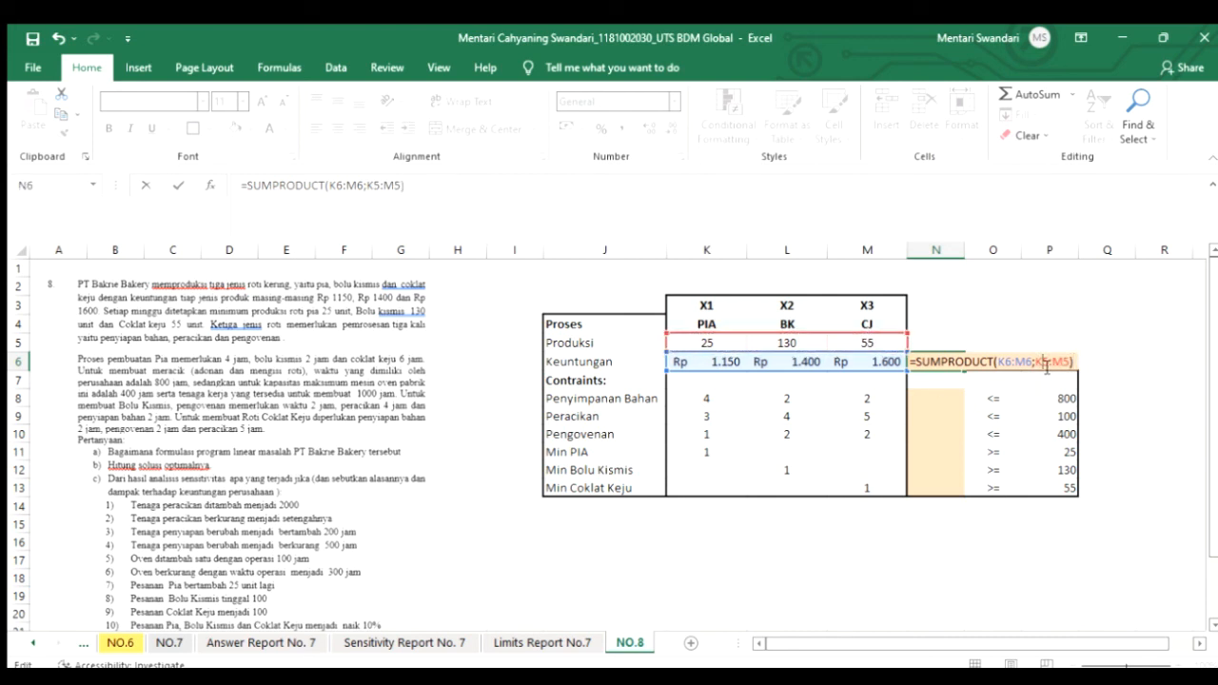
pyautogui.click(1046, 366)
pyautogui.press('F4')
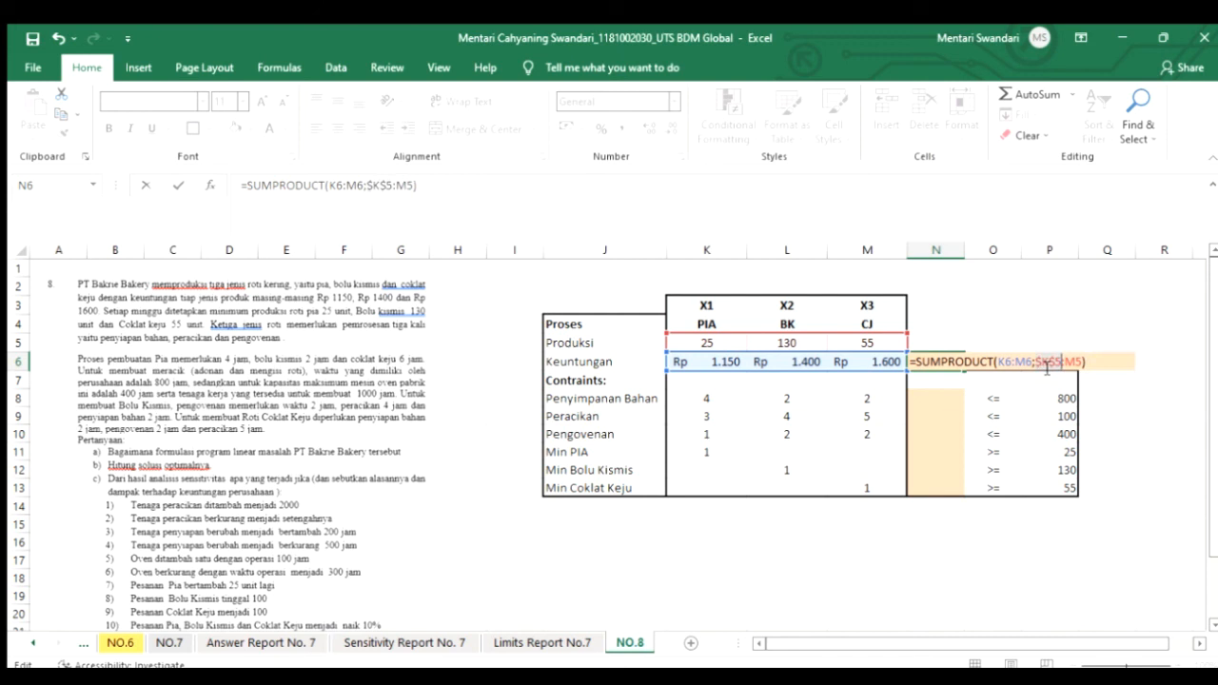
pyautogui.press('Return')
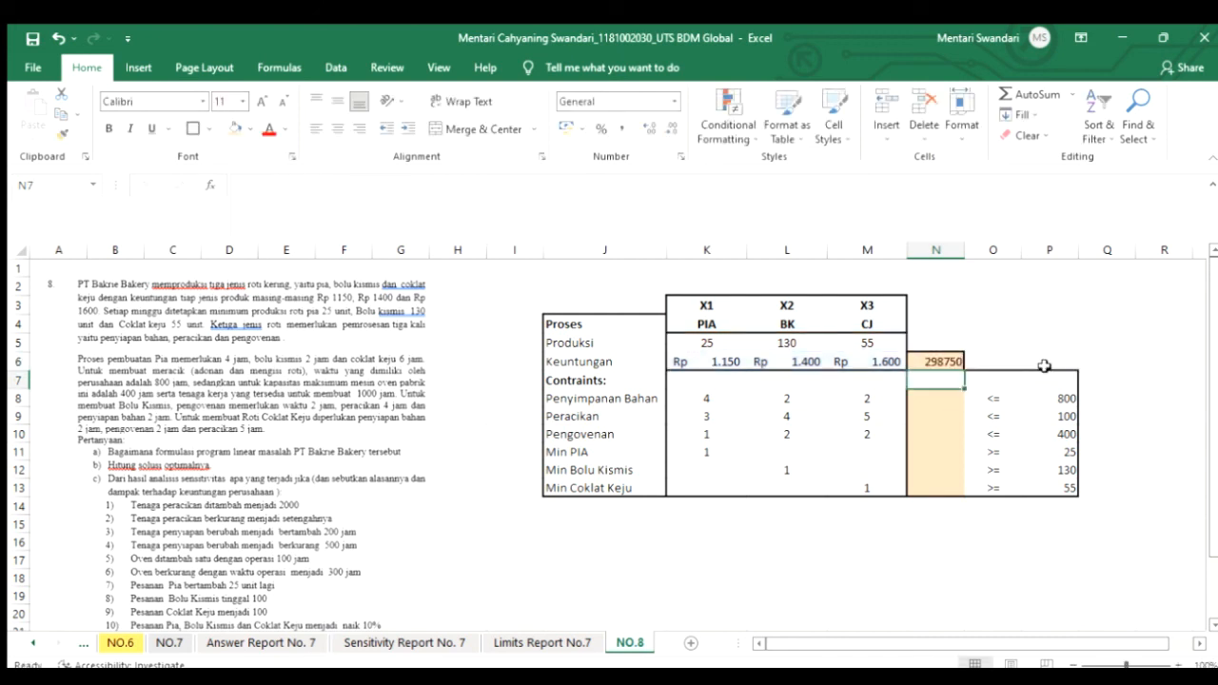
# Enter =SUMPRODUCT(K8:M8;K5:$M$5) in N8 for the Penyimpanan Bahan constraint
pyautogui.click(946, 398)
pyautogui.write('=')
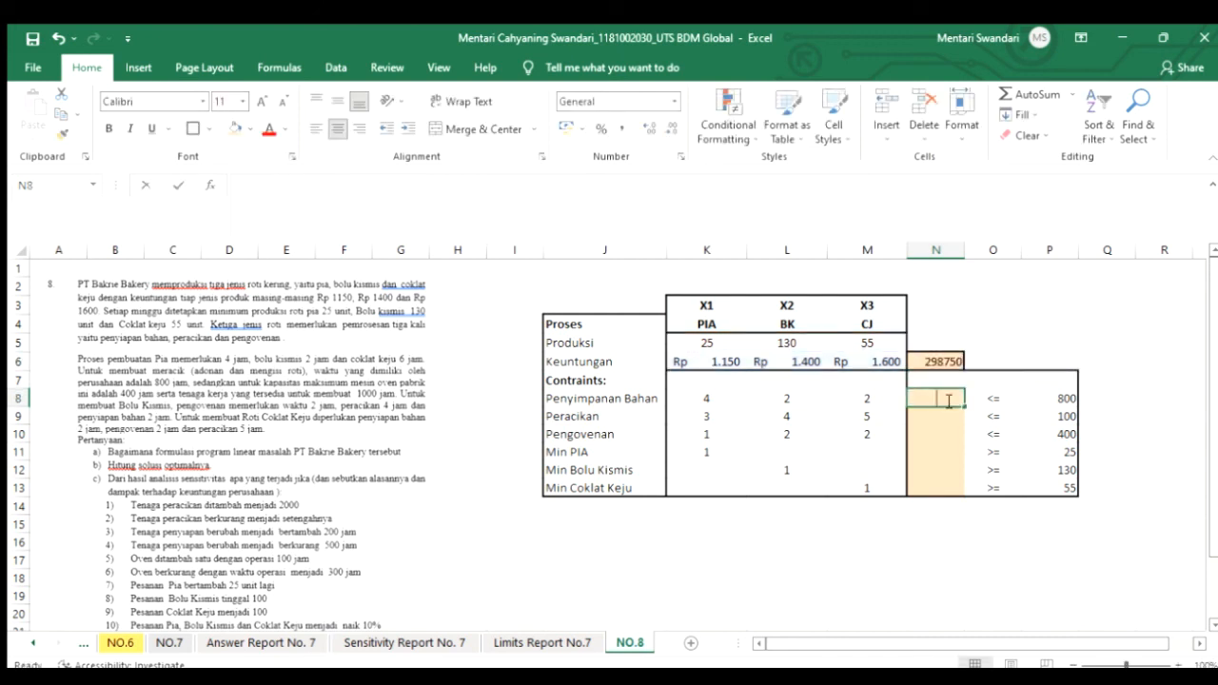
pyautogui.write('SUMPA')
pyautogui.press('BackSpace')
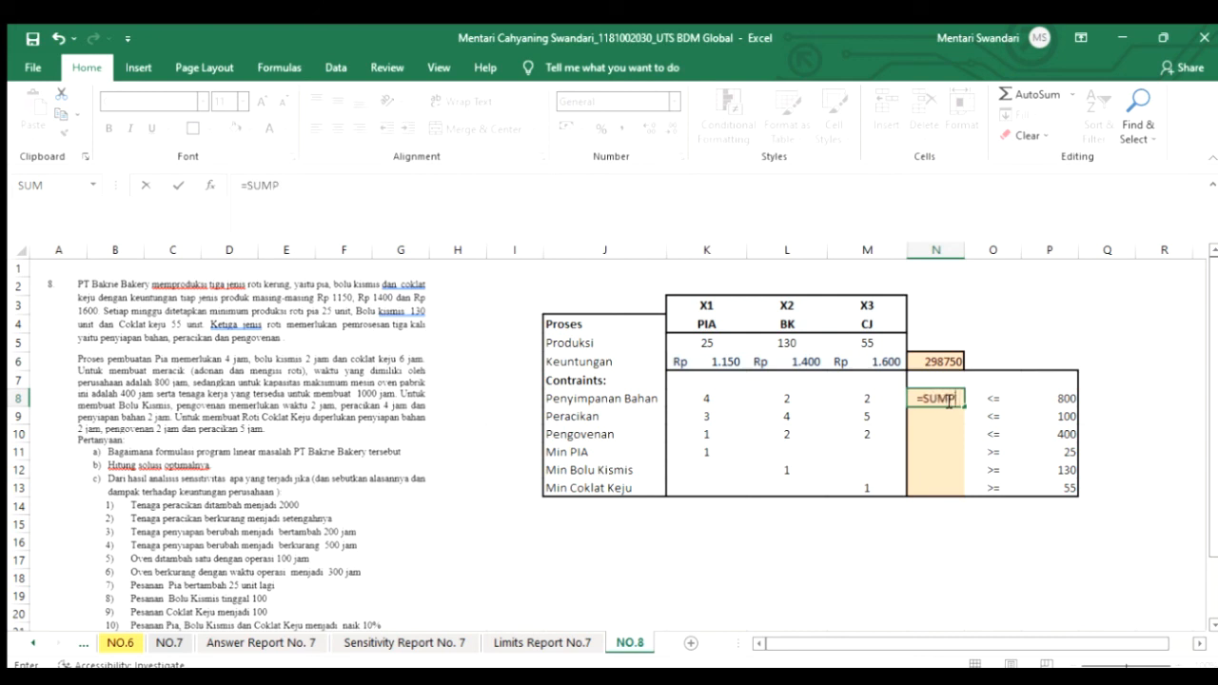
pyautogui.write('RODUCT')
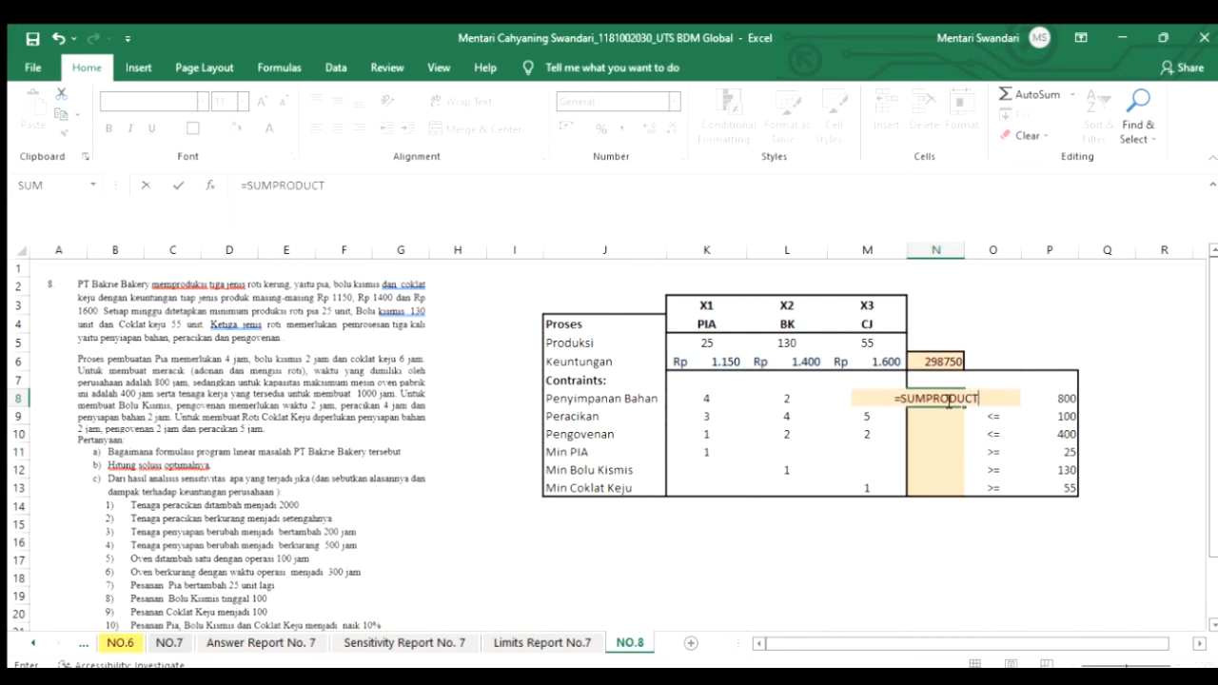
pyautogui.write('(')
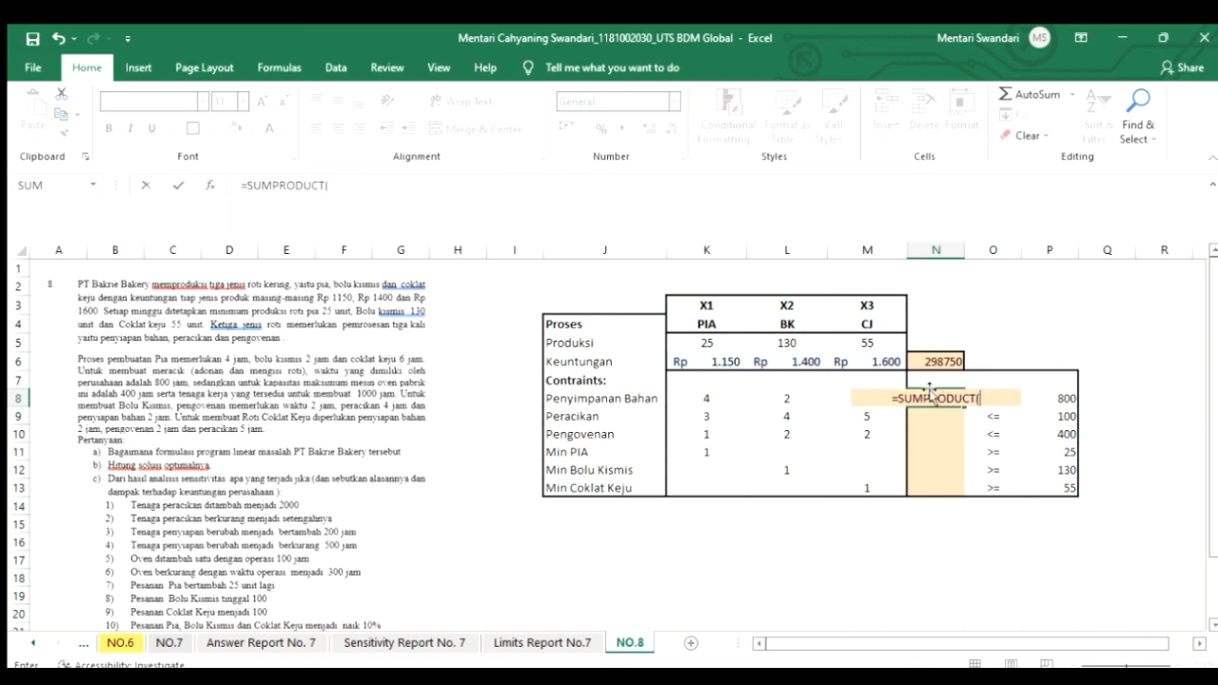
pyautogui.moveTo(693, 397); pyautogui.dragTo(830, 395)
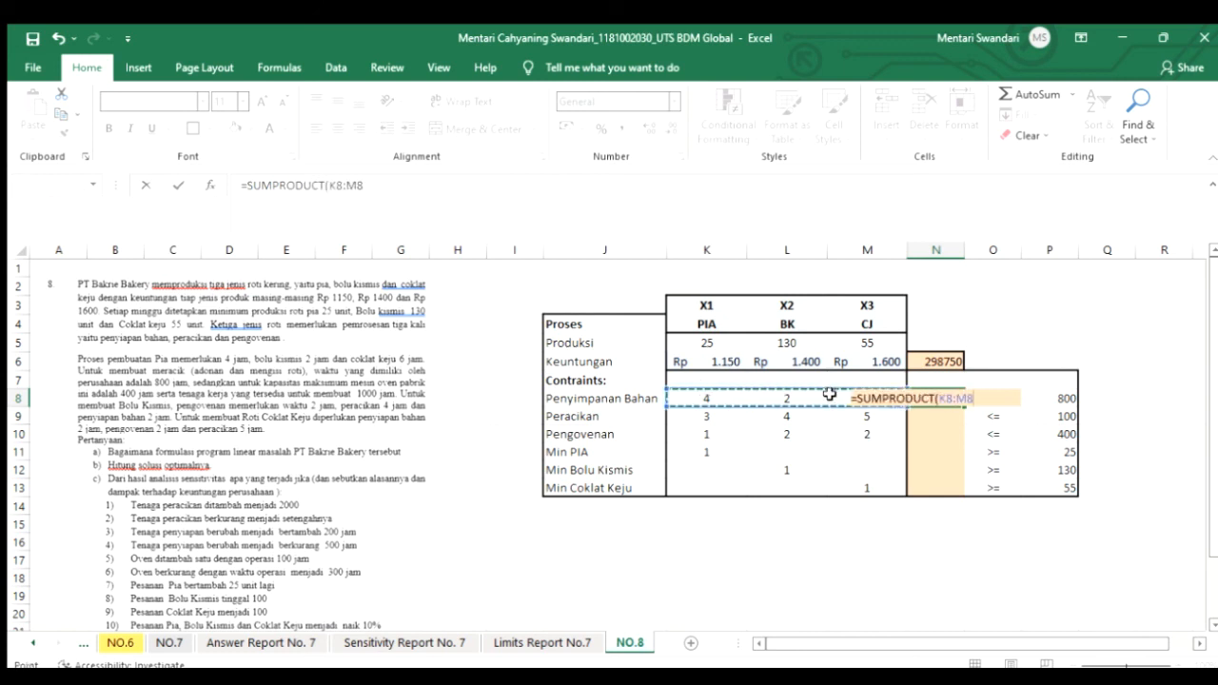
pyautogui.write(';')
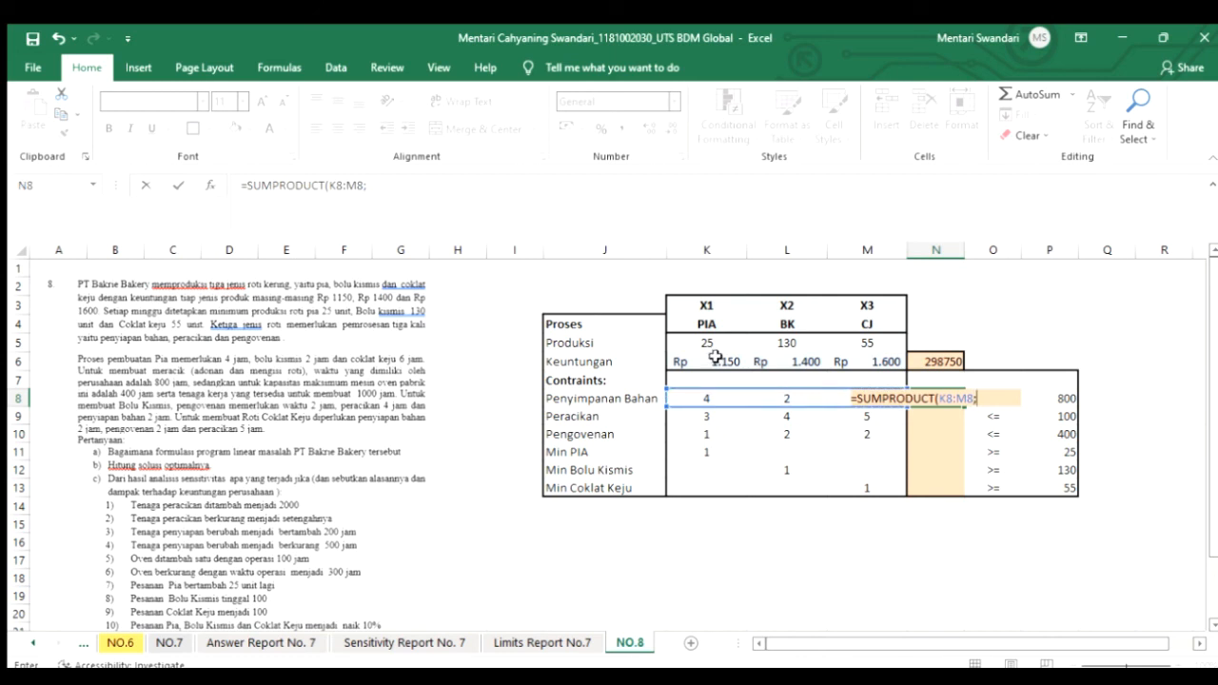
pyautogui.moveTo(710, 347); pyautogui.dragTo(845, 350)
pyautogui.write(';')
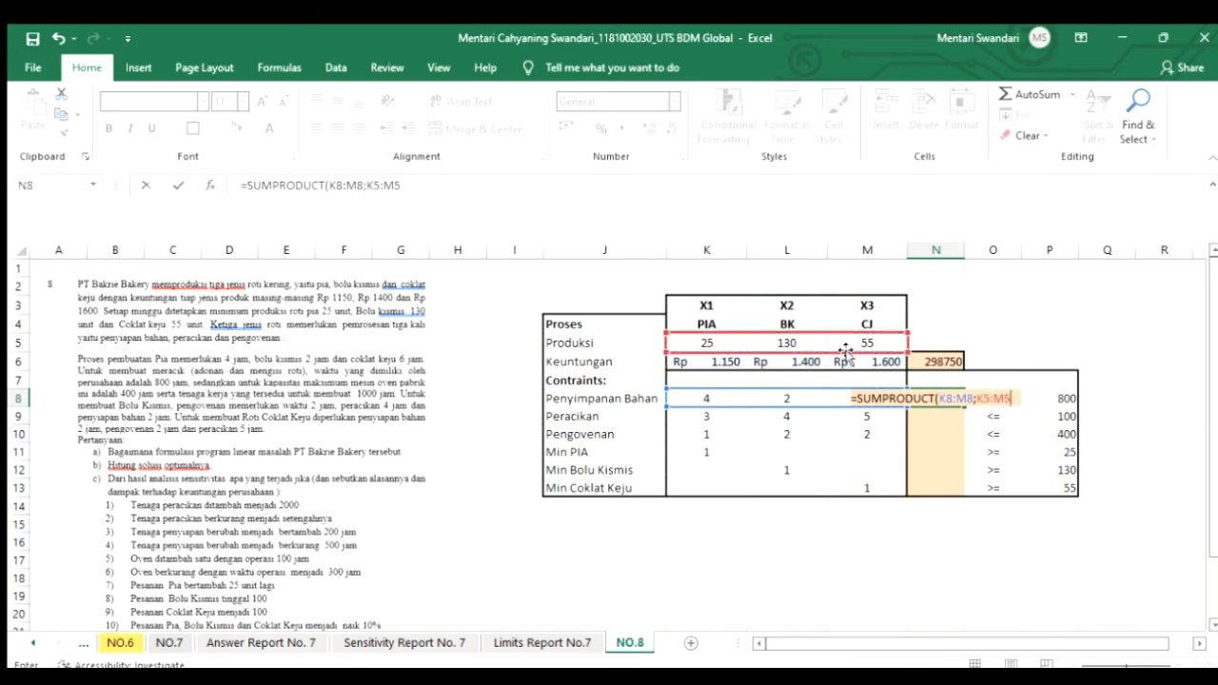
pyautogui.press('F4')
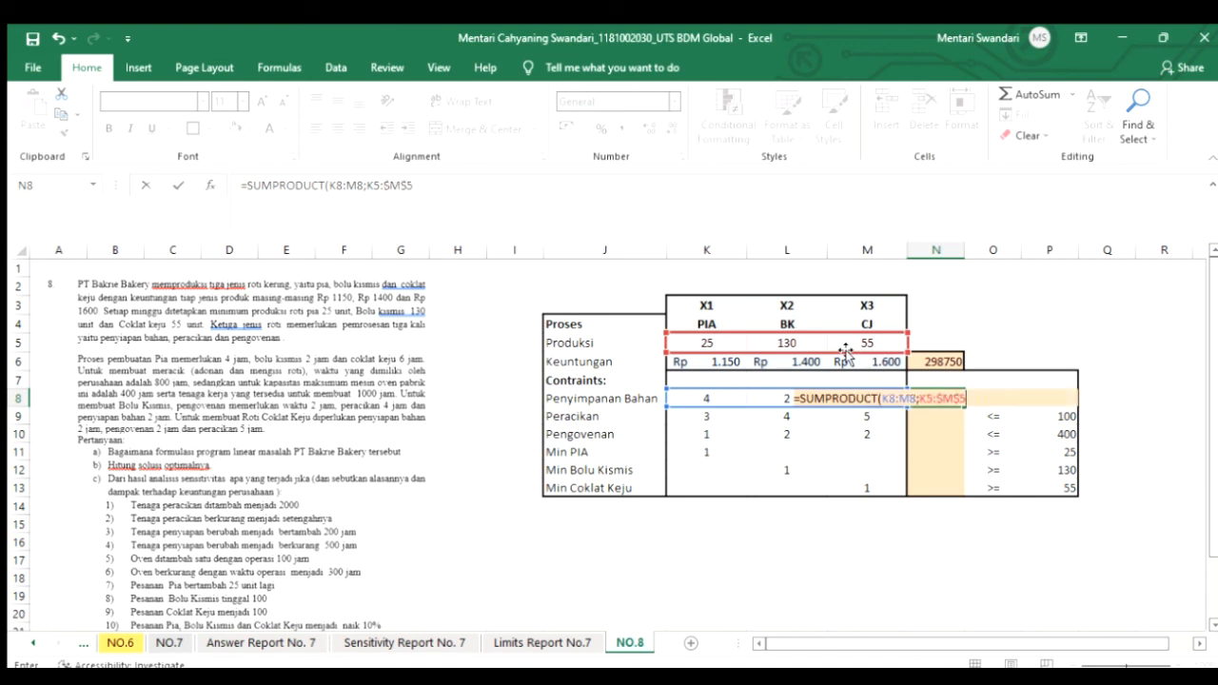
pyautogui.press('Return')
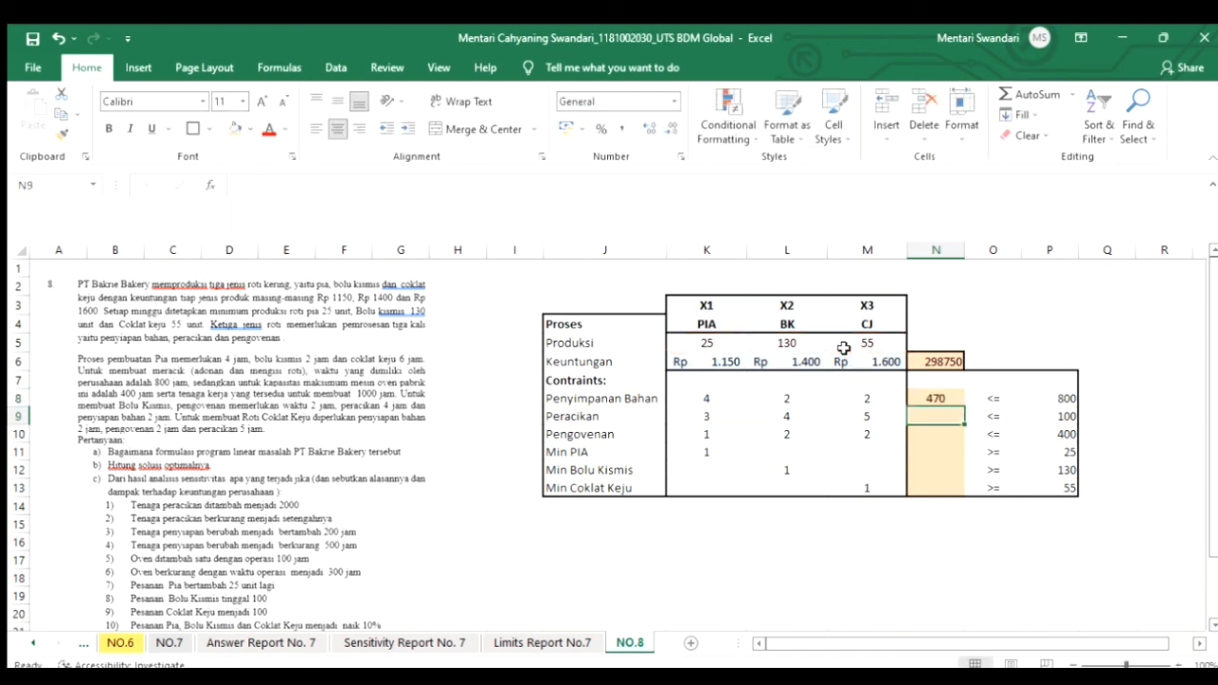
# Try to fill the N8 formula down through N13, and inspect the cell references in N9 and N8
pyautogui.click(939, 398)
pyautogui.moveTo(964, 407); pyautogui.dragTo(955, 488)
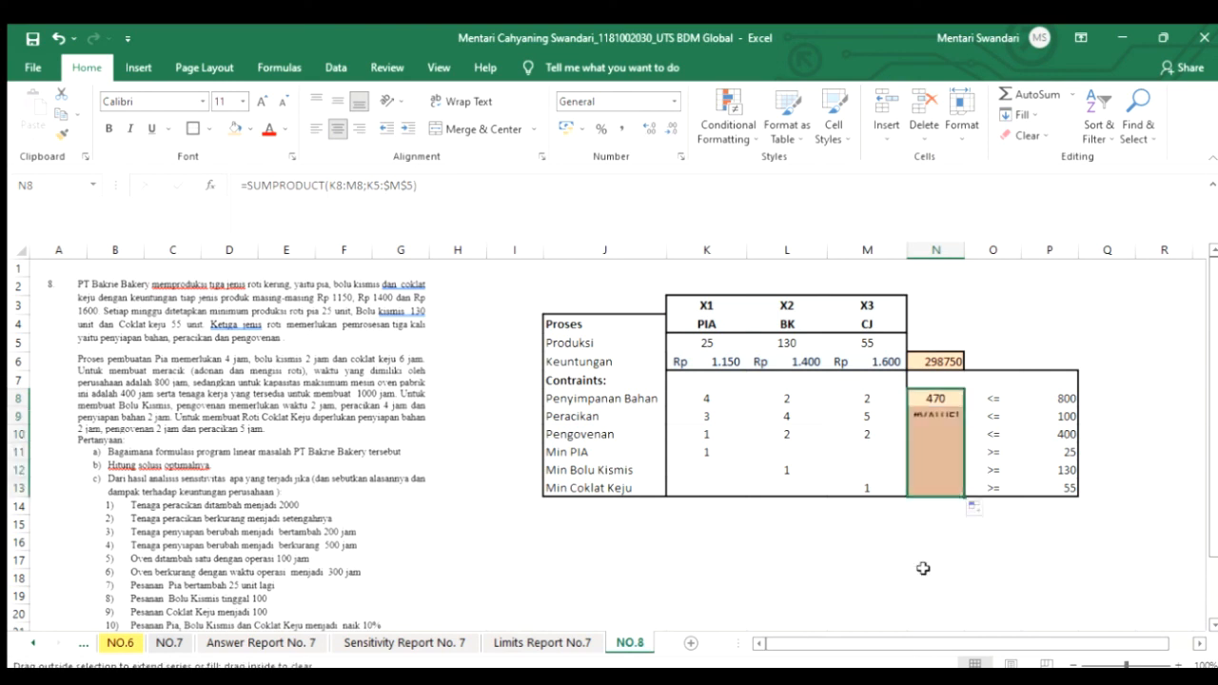
pyautogui.click(939, 416)
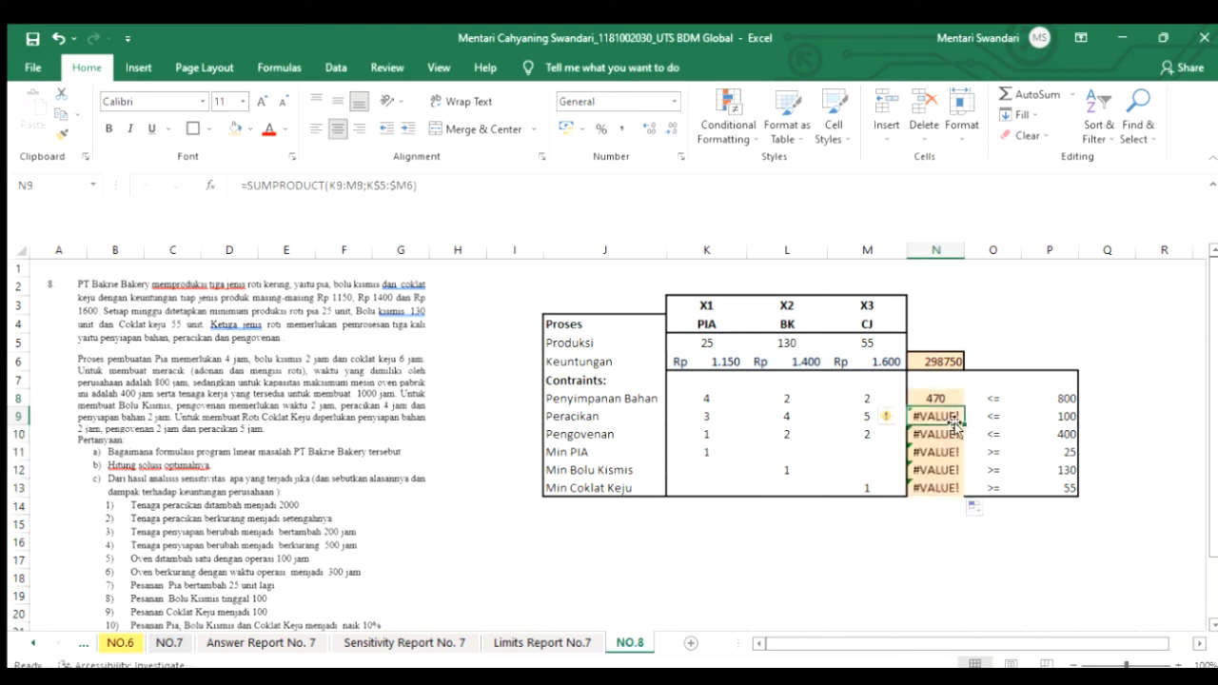
pyautogui.click(680, 202)
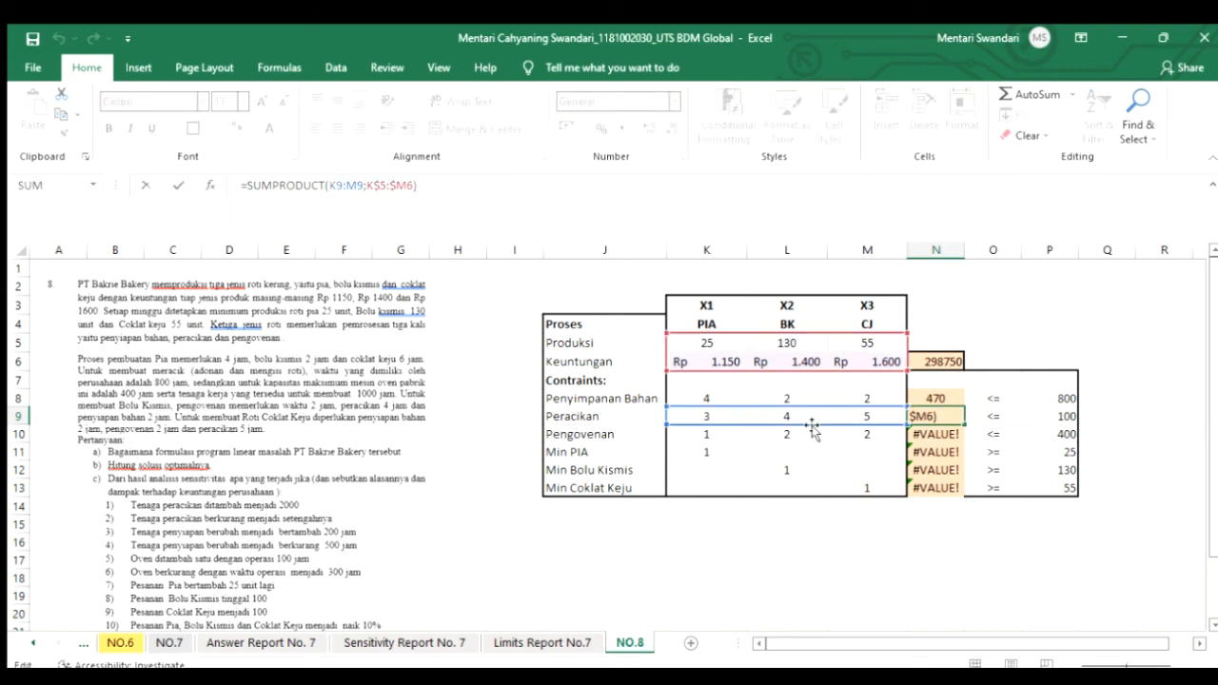
pyautogui.click(913, 394)
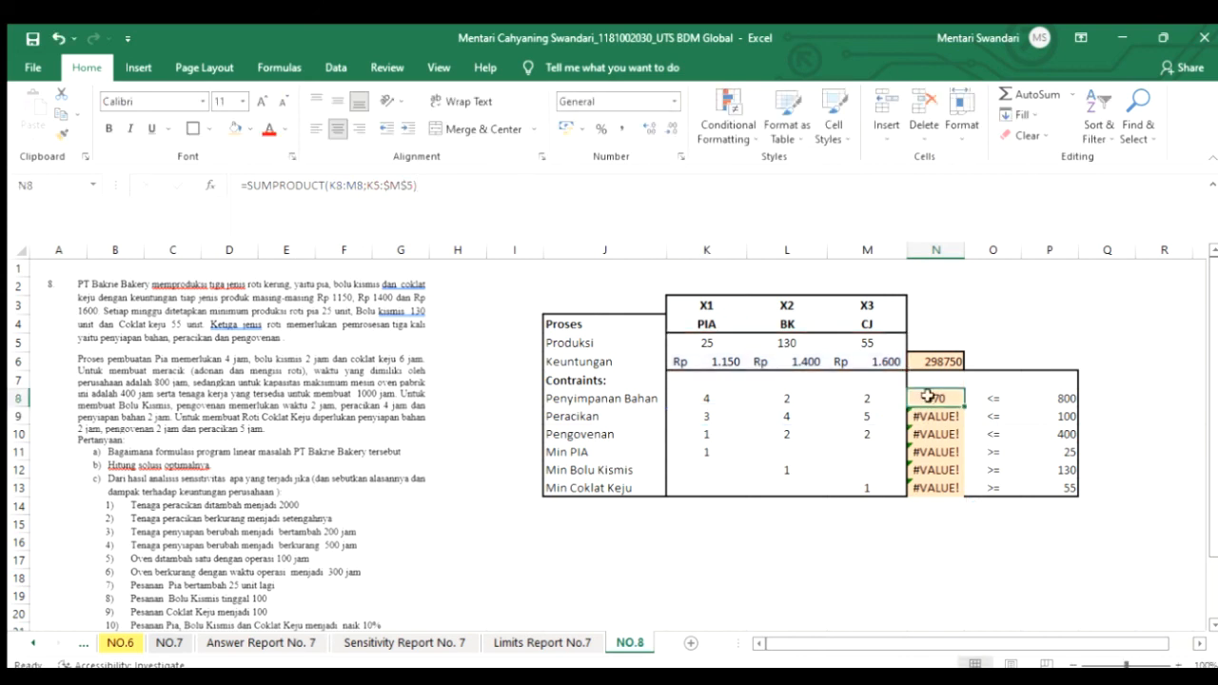
pyautogui.click(669, 209)
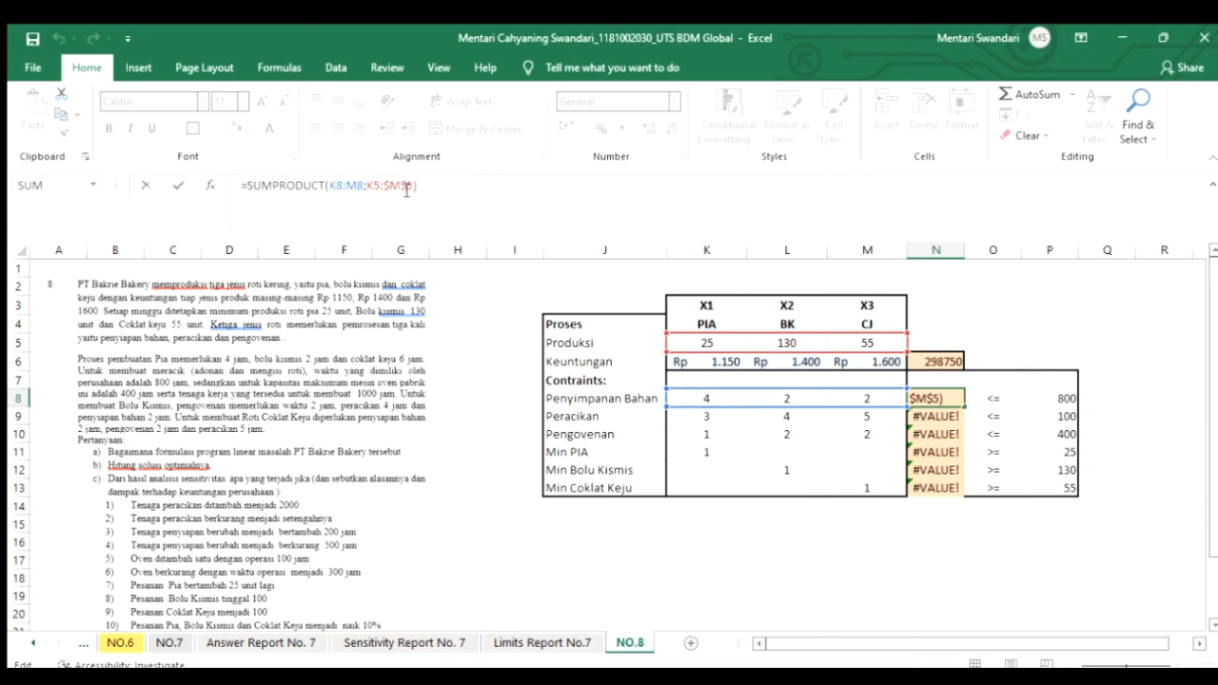
pyautogui.doubleClick(949, 398)
pyautogui.press('BackSpace')
pyautogui.press('BackSpace')
pyautogui.press('BackSpace')
pyautogui.press('BackSpace')
pyautogui.press('BackSpace')
pyautogui.press('BackSpace')
pyautogui.press('BackSpace')
pyautogui.press('BackSpace')
pyautogui.press('BackSpace')
pyautogui.press('BackSpace')
pyautogui.press('BackSpace')
pyautogui.press('BackSpace')
pyautogui.press('BackSpace')
pyautogui.press('BackSpace')
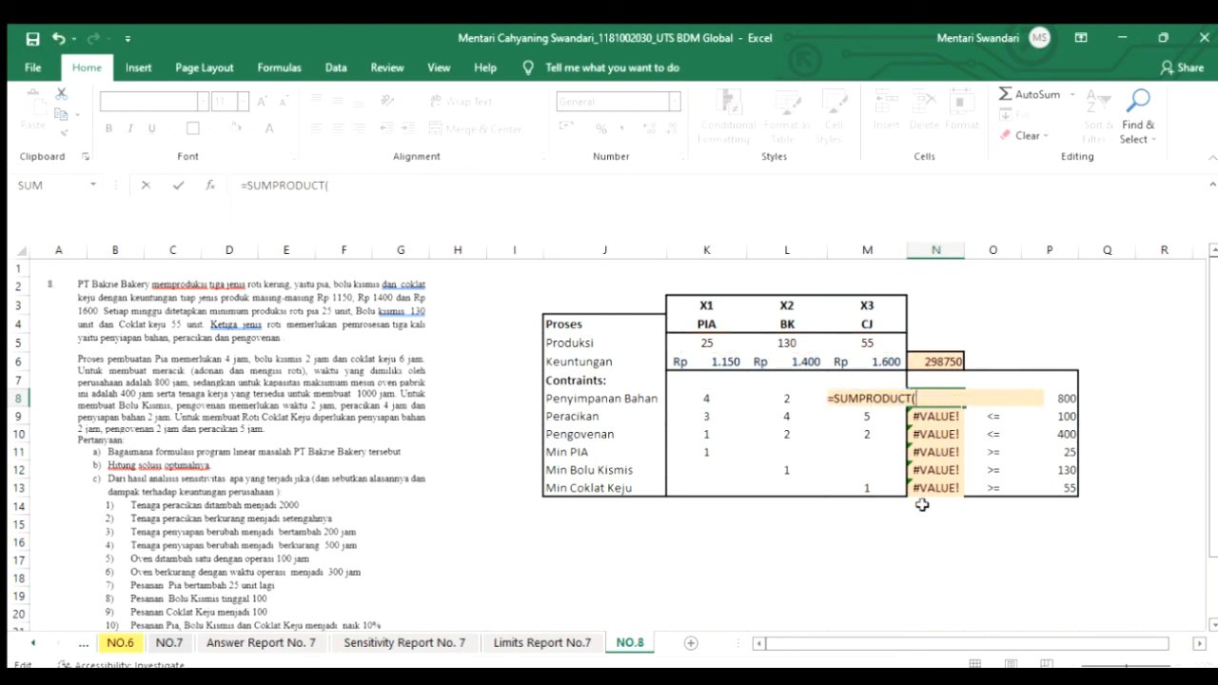
pyautogui.press('Escape')
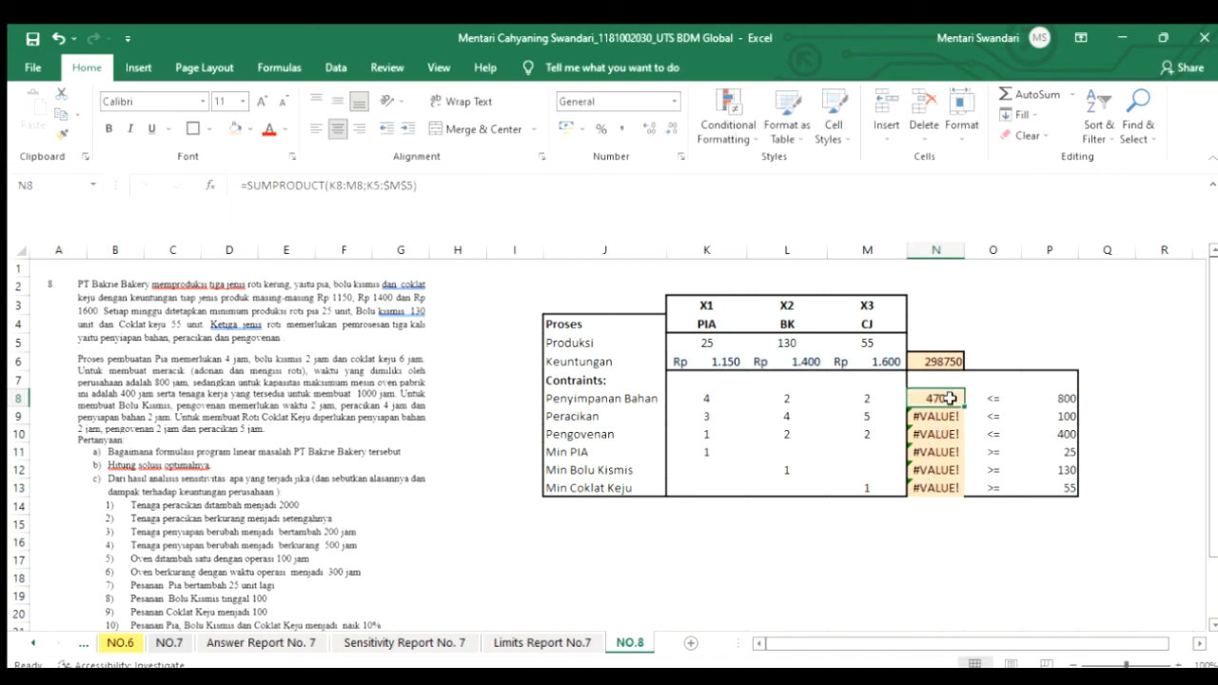
# Replace the Penyimpanan Bahan formula in N8 with =SUMPRODUCT(K8:M8;$K$5:$M$5), using absolute references for the Produksi row
pyautogui.write('=SUMPRODUCT(')
pyautogui.moveTo(725, 403); pyautogui.dragTo(861, 399)
pyautogui.write(';')
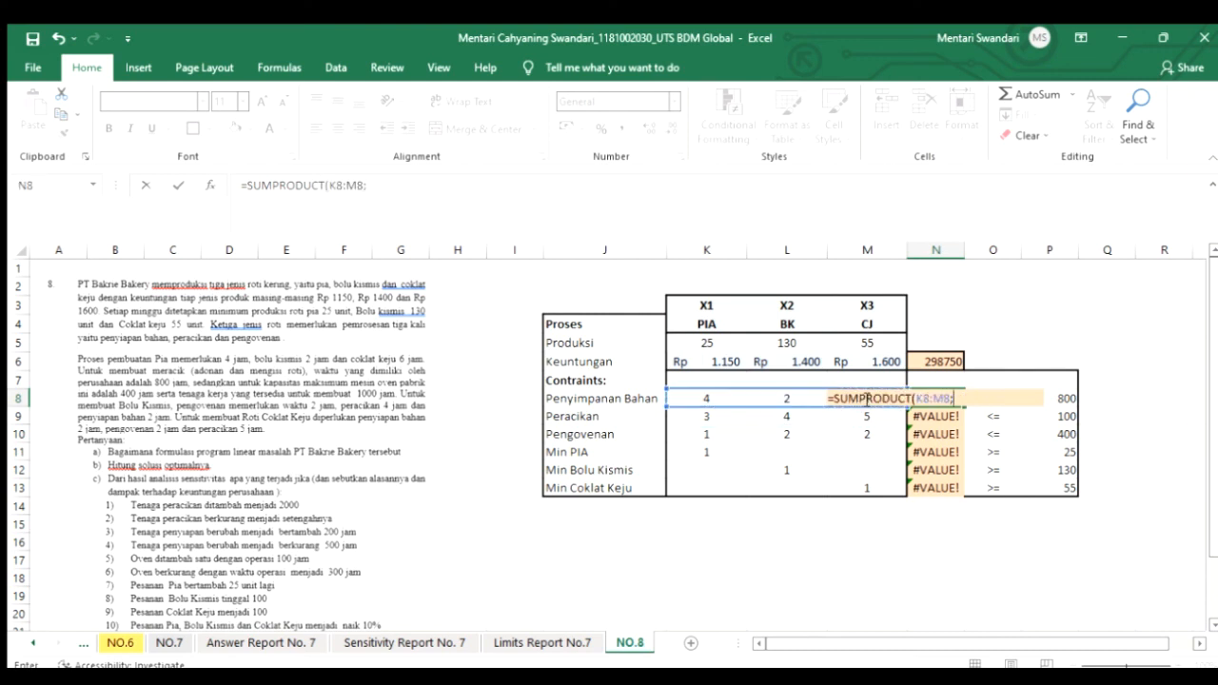
pyautogui.moveTo(709, 342); pyautogui.dragTo(852, 345)
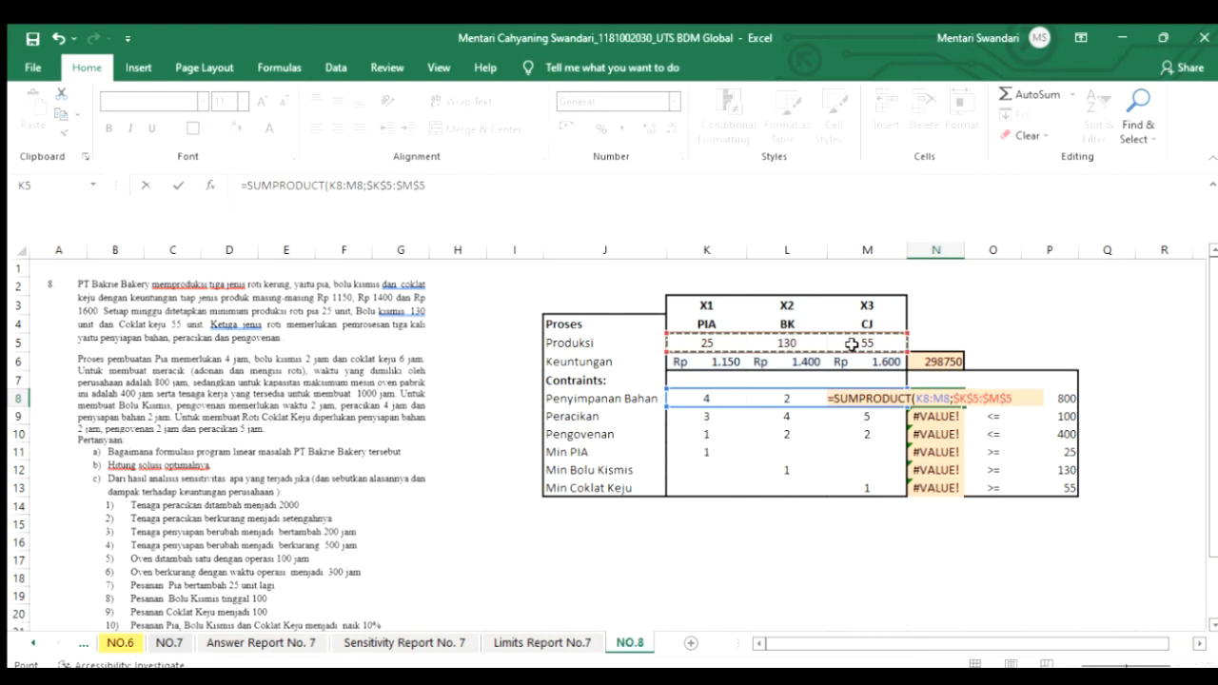
pyautogui.press('Return')
# Fill the corrected N8 formula down through N13 for the remaining constraints
pyautogui.click(930, 398)
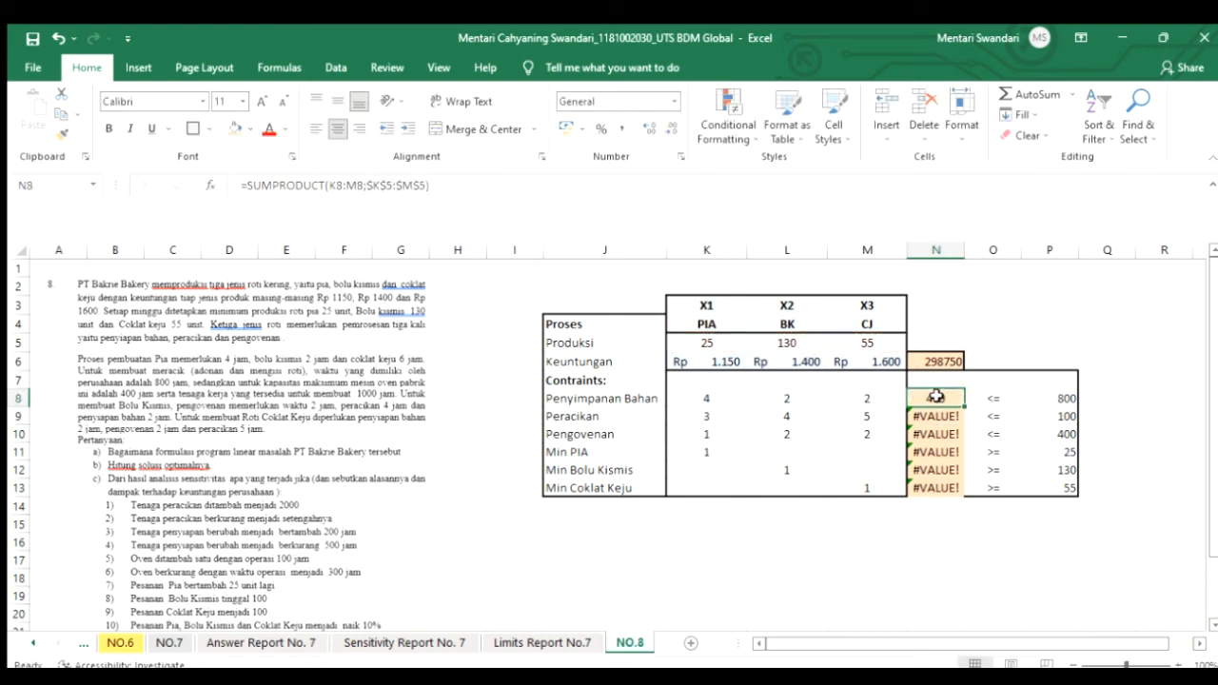
pyautogui.moveTo(961, 407); pyautogui.dragTo(951, 493)
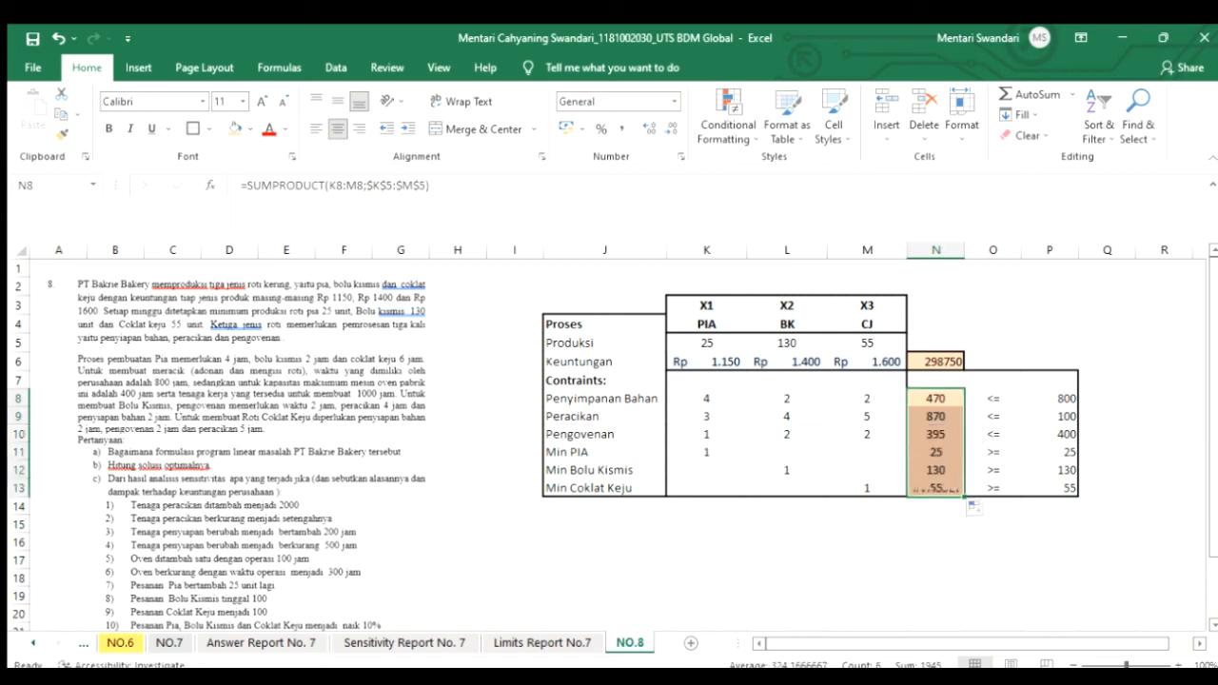
pyautogui.click(908, 578)
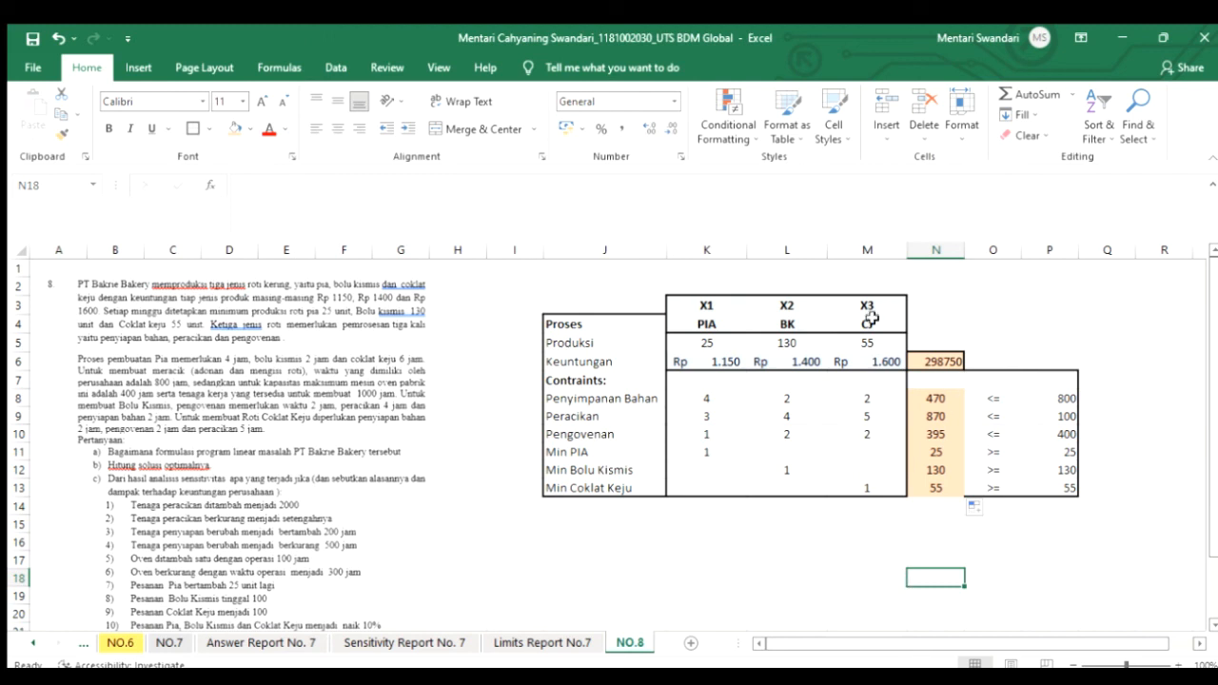
# Format the total Keuntungan in N6 as Accounting currency in Rupiah (Rp)
pyautogui.click(918, 362)
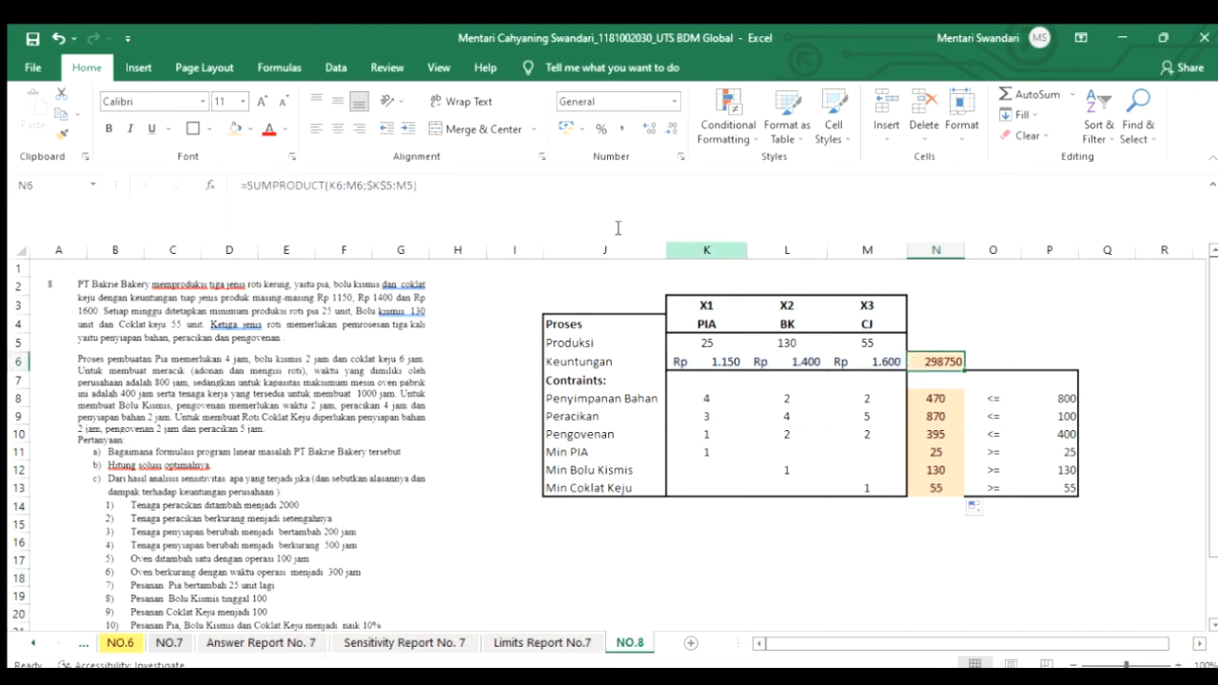
pyautogui.click(565, 128)
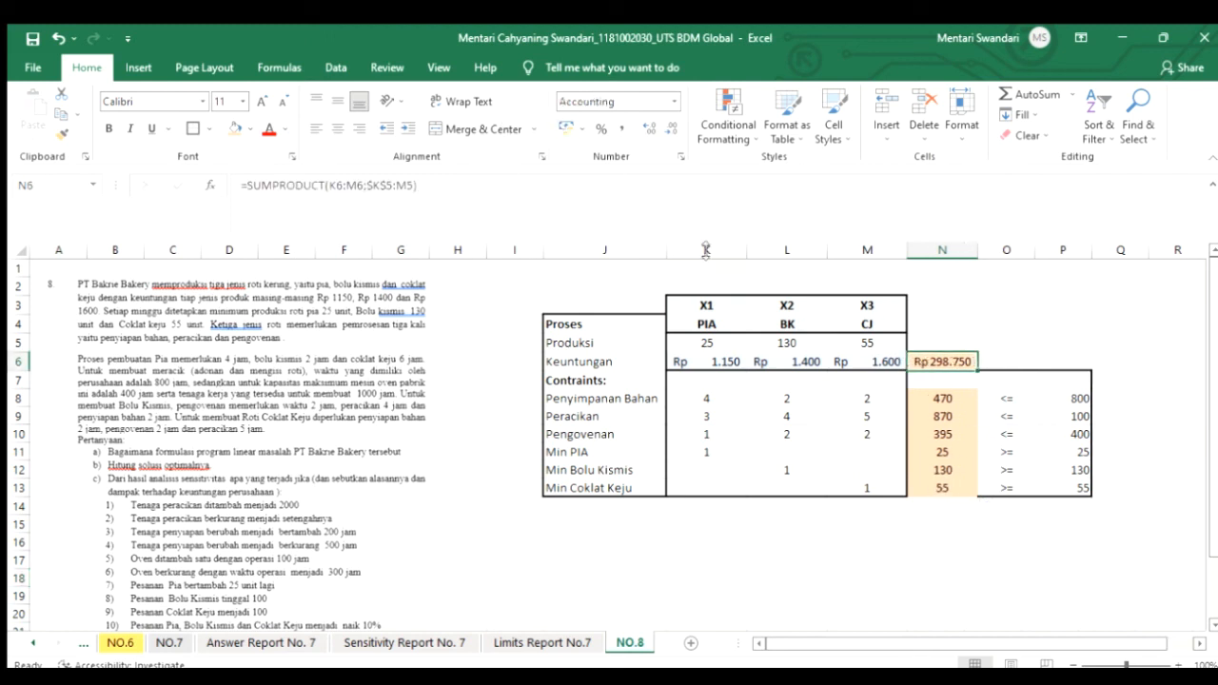
pyautogui.click(992, 540)
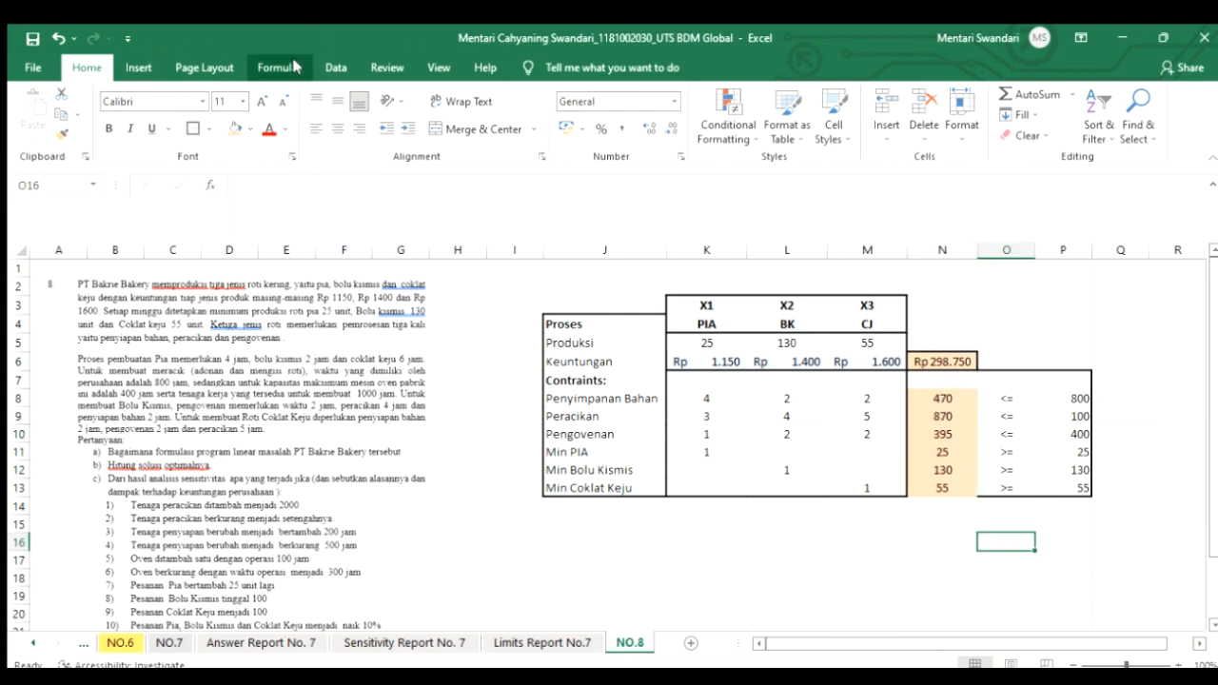
# Open Solver and set N6 as the objective cell and K5:M5 as the changing variable cells
pyautogui.click(335, 69)
pyautogui.click(1054, 114)
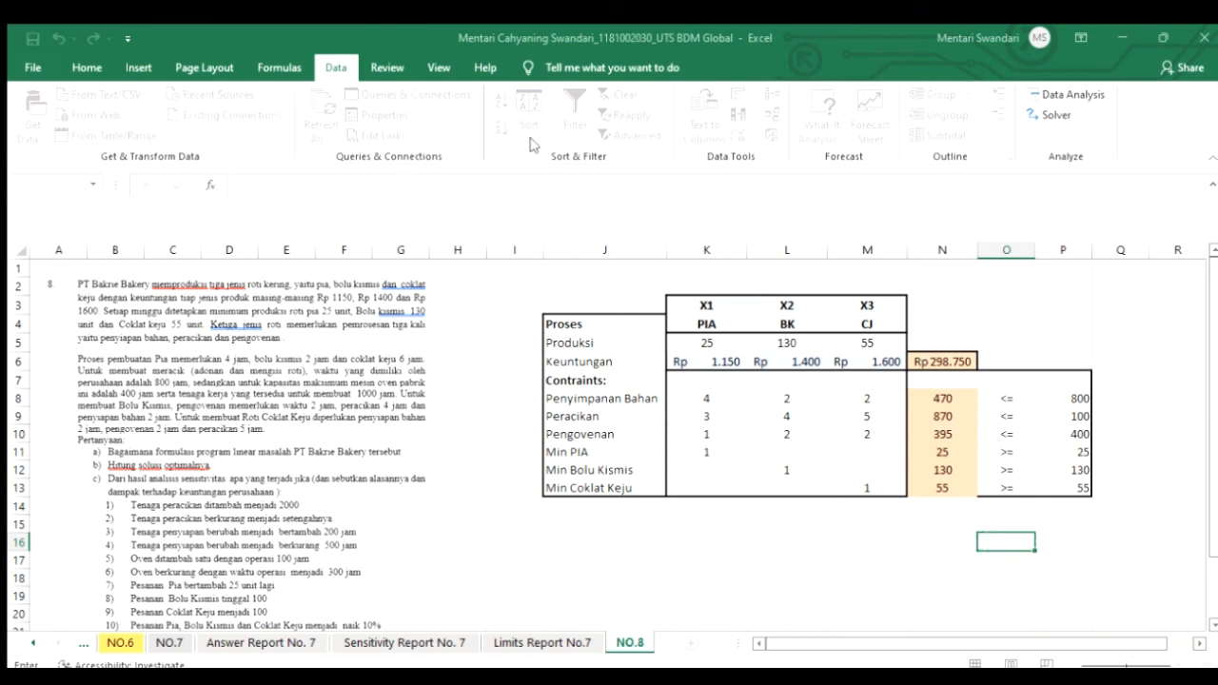
pyautogui.click(917, 358)
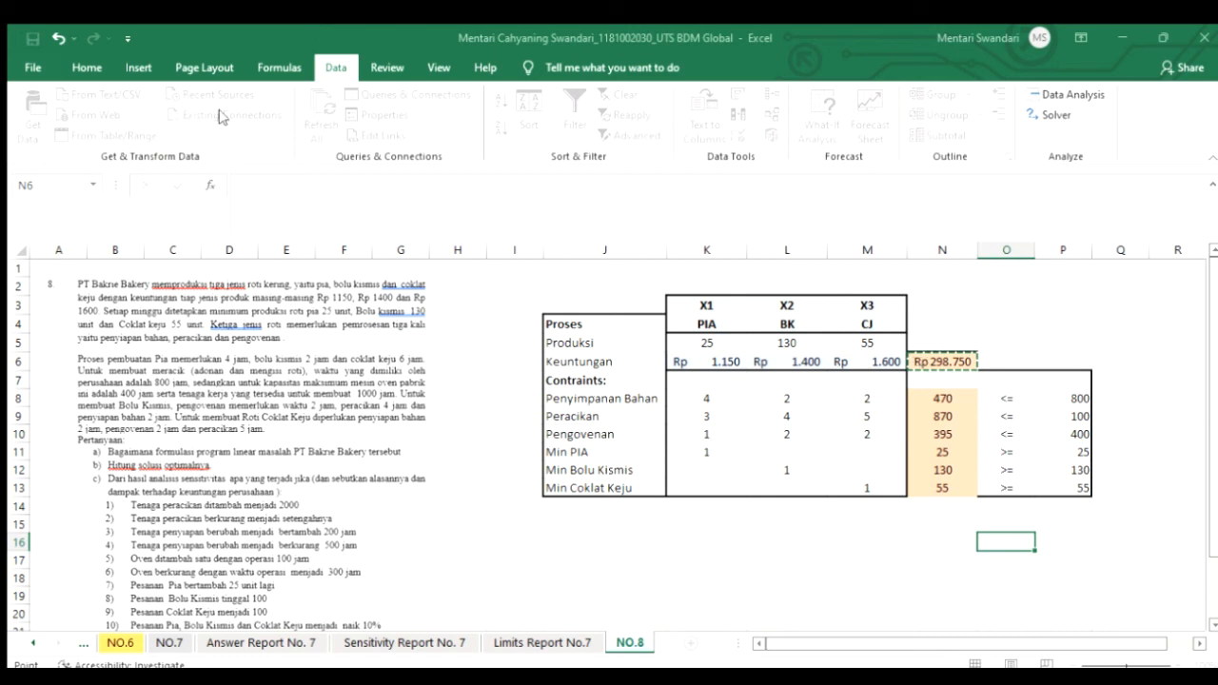
pyautogui.click(199, 165)
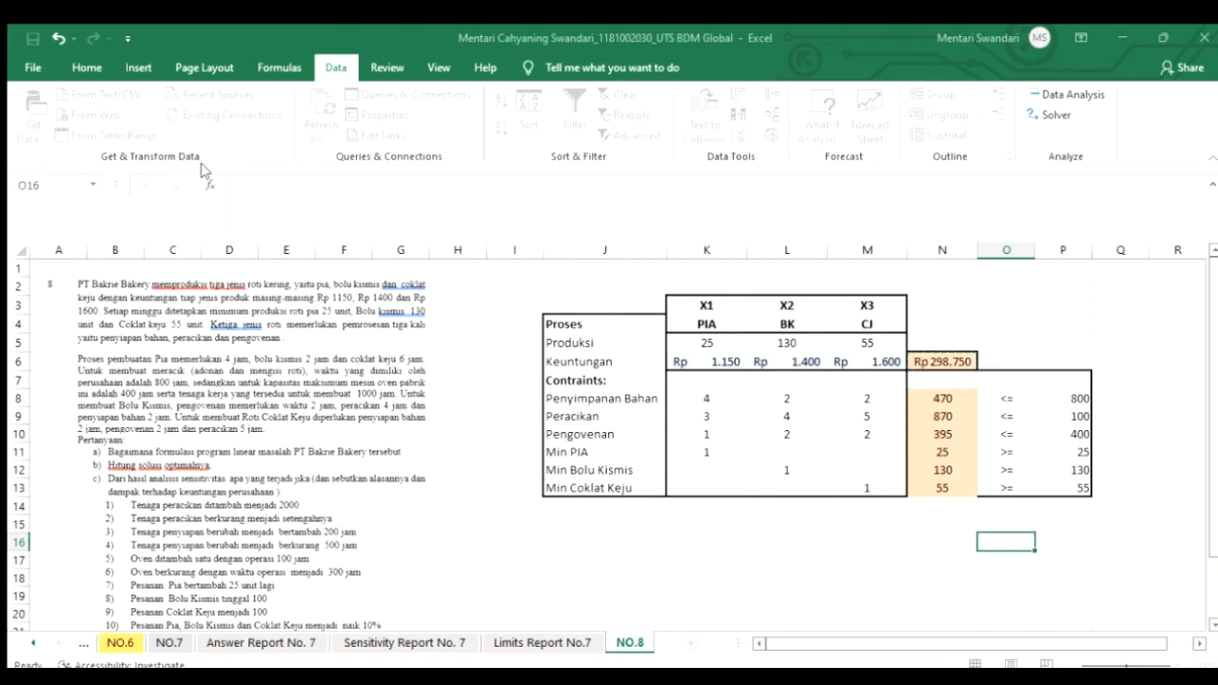
pyautogui.click(523, 219)
pyautogui.moveTo(705, 347); pyautogui.dragTo(859, 341)
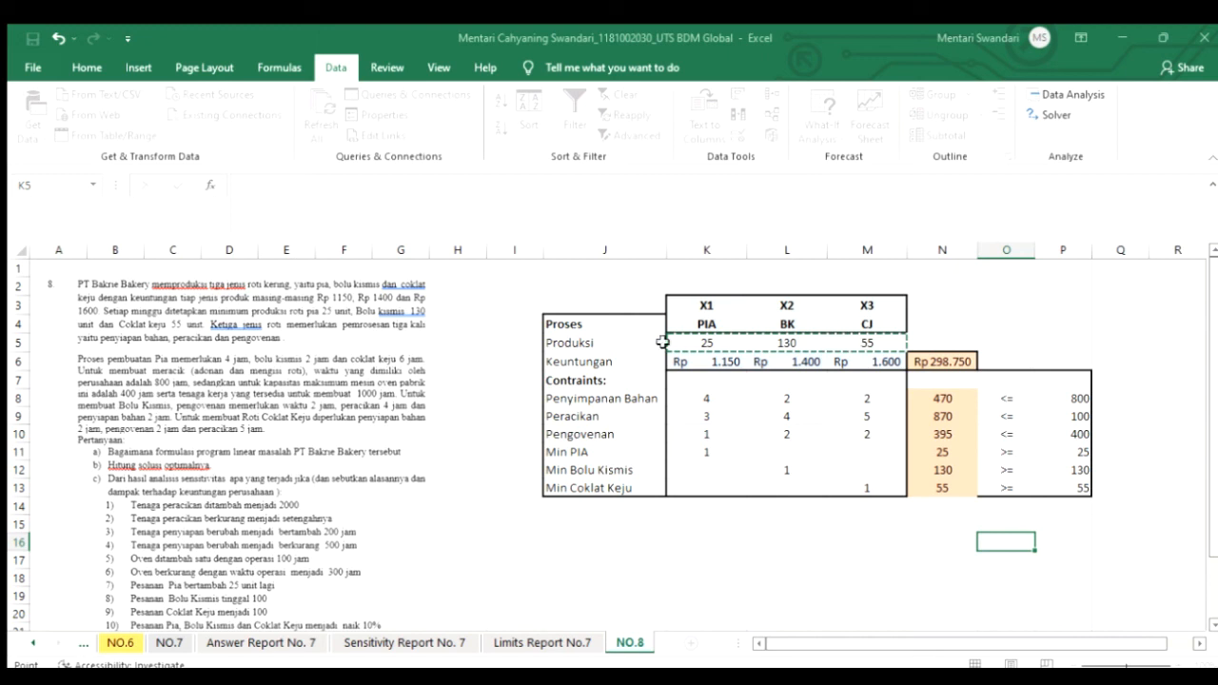
# Add a Solver constraint requiring N8:N10 <= P8:P10
pyautogui.click(471, 271)
pyautogui.moveTo(952, 398); pyautogui.dragTo(952, 434)
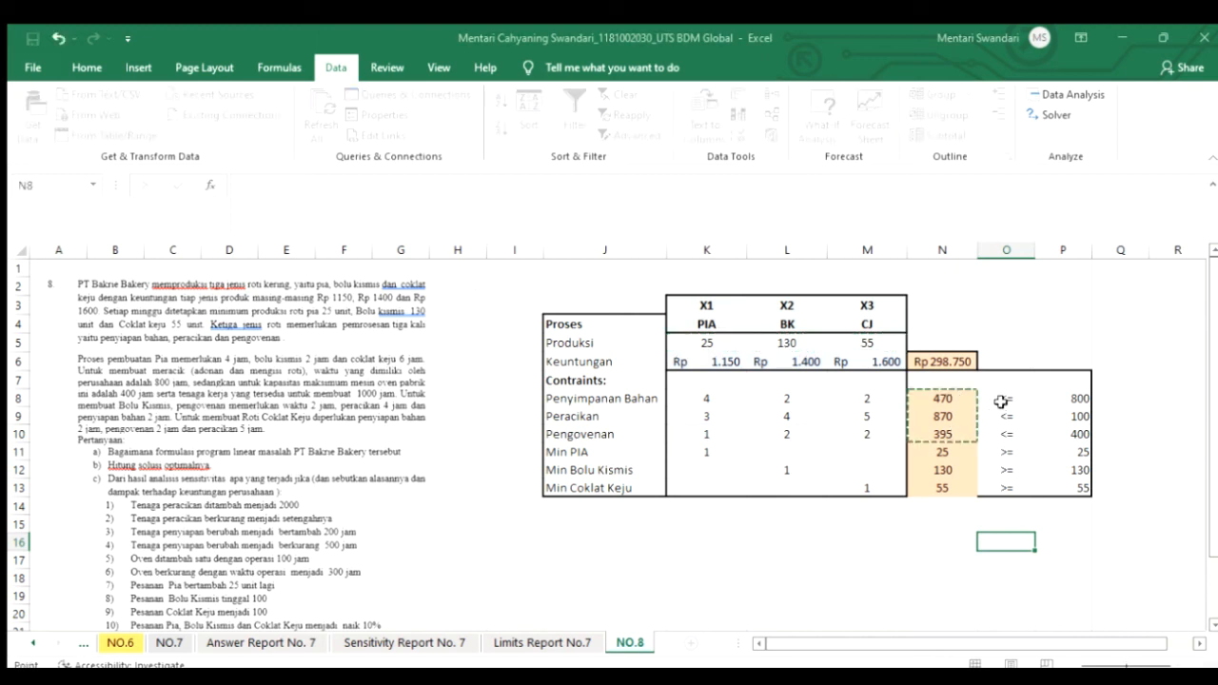
pyautogui.click(456, 346)
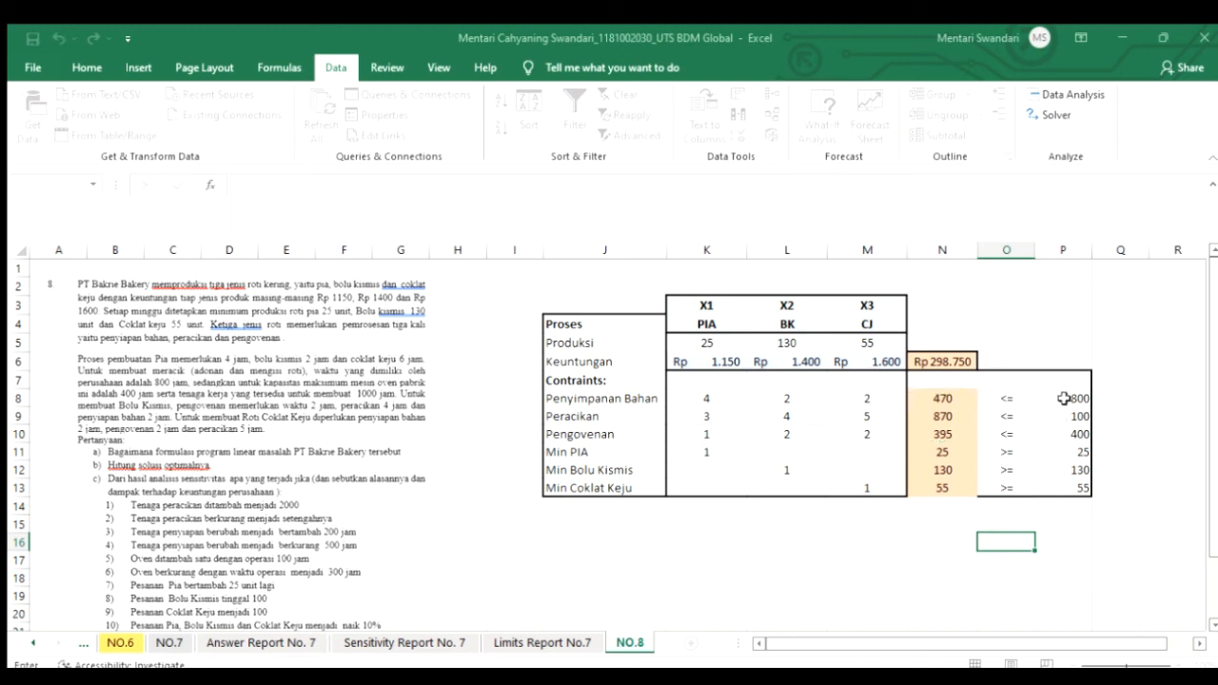
pyautogui.moveTo(1064, 397); pyautogui.dragTo(1068, 428)
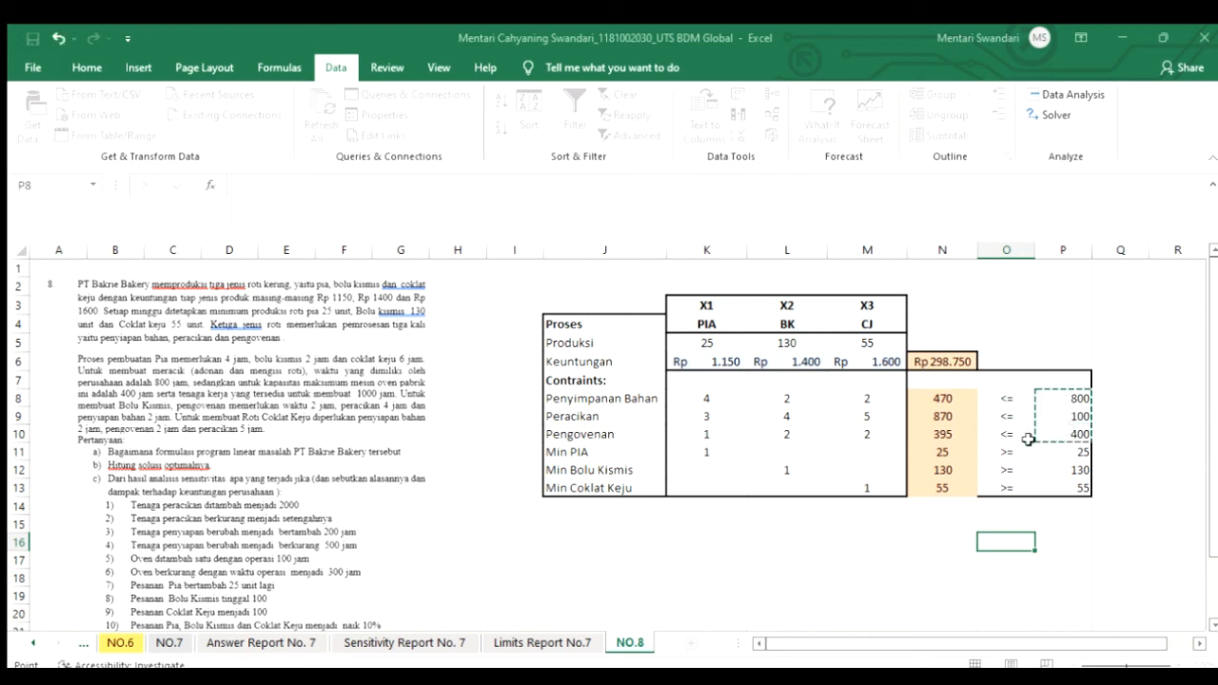
pyautogui.click(297, 401)
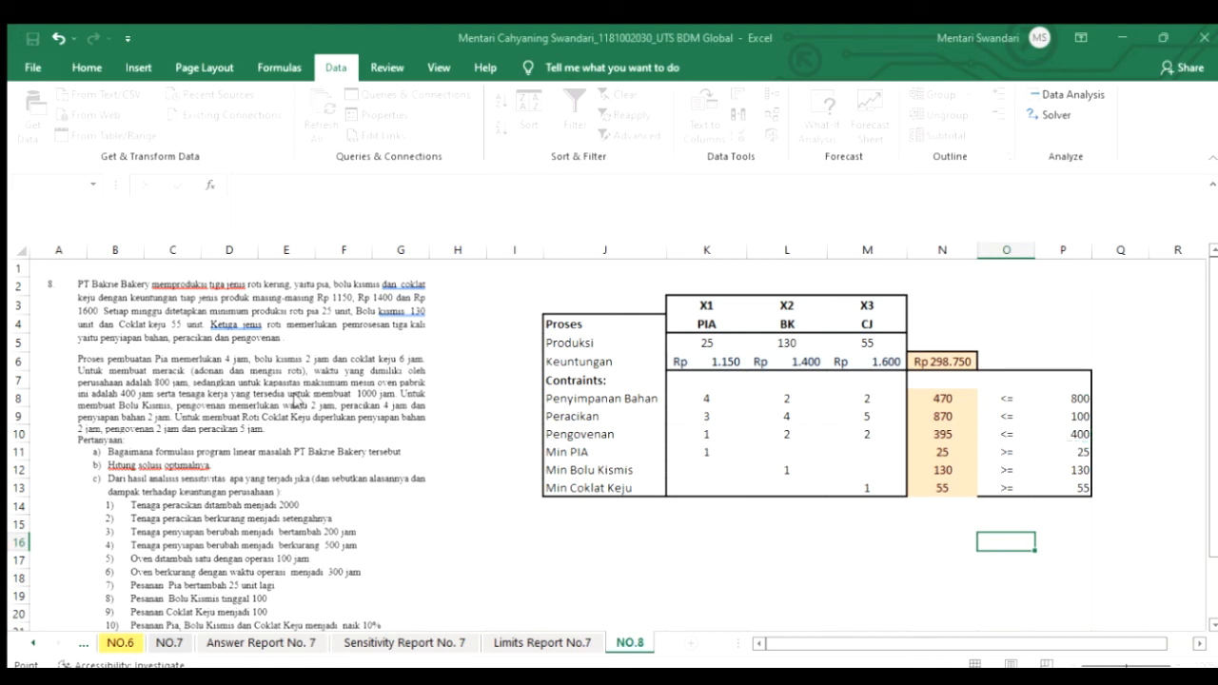
# Add a second Solver constraint requiring N11:N13 >= P11:P13 and return to the Solver parameters
pyautogui.moveTo(920, 448); pyautogui.dragTo(938, 492)
pyautogui.click(308, 349)
pyautogui.click(297, 388)
pyautogui.moveTo(1050, 453); pyautogui.dragTo(1060, 492)
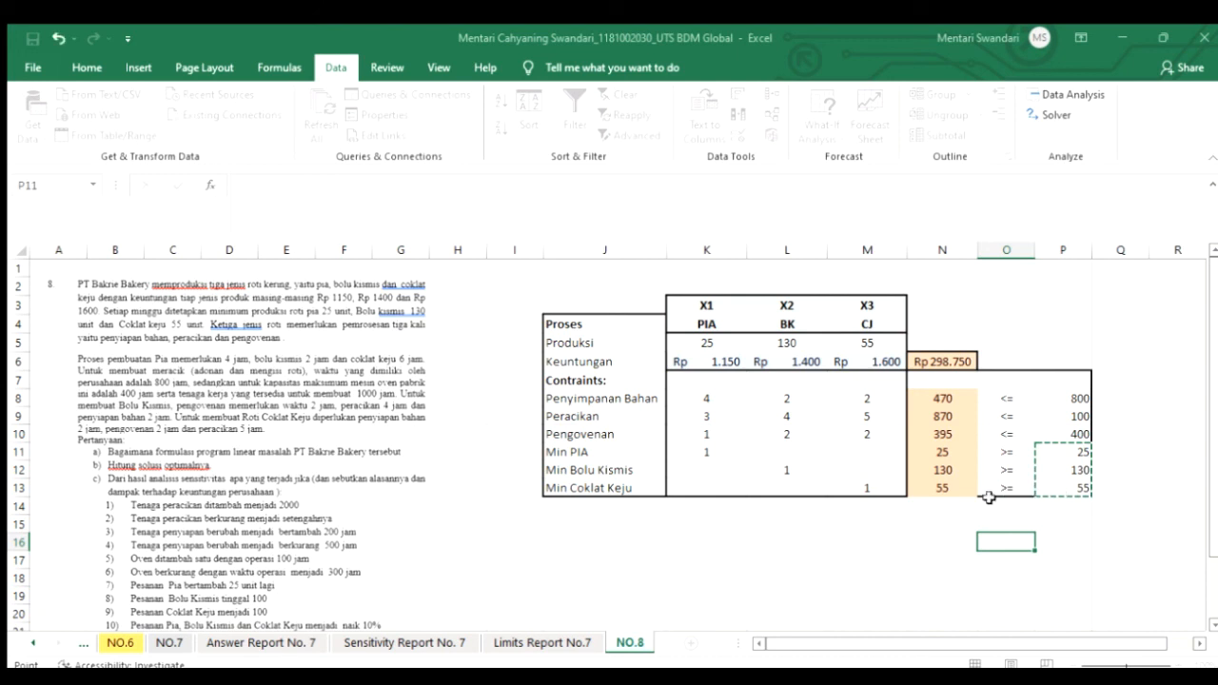
pyautogui.click(179, 396)
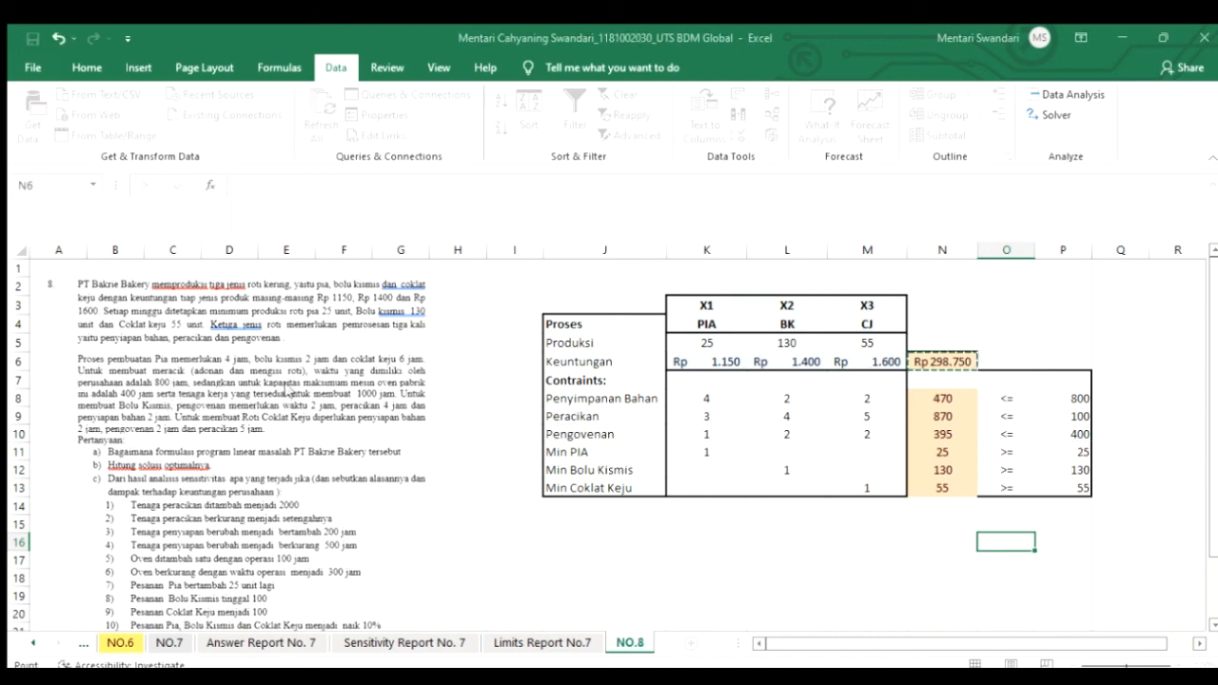
# Solve the NO.8 model with Solver and generate both feasibility reports
pyautogui.click(409, 441)
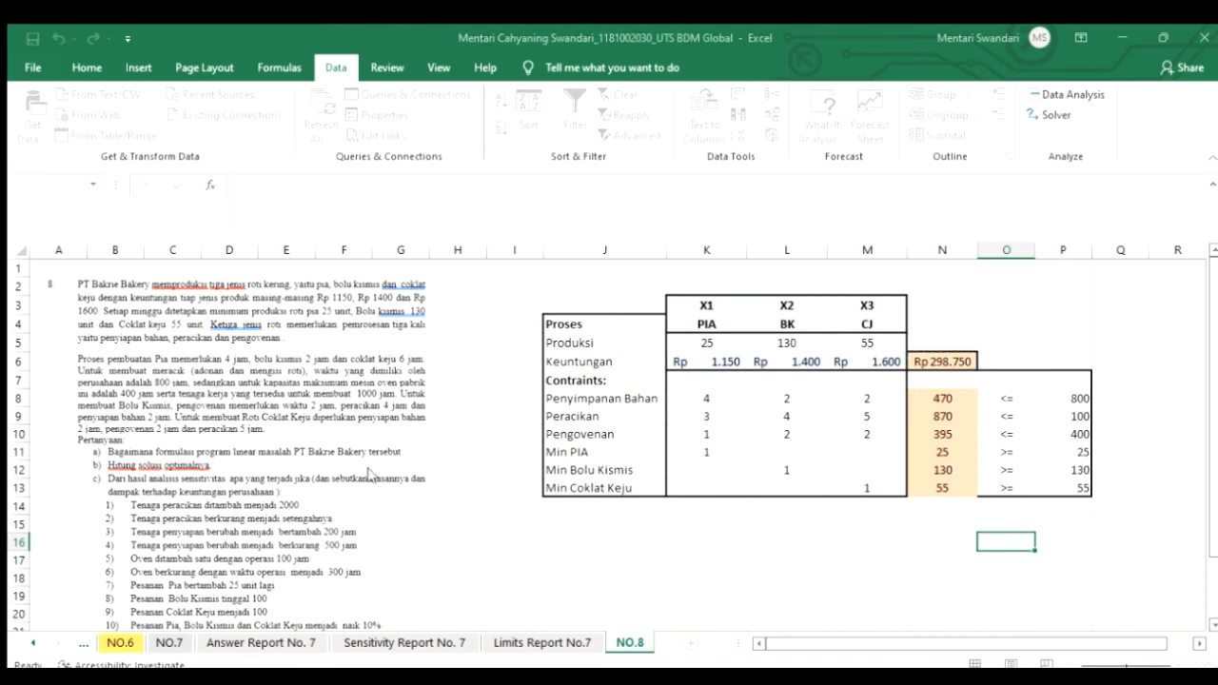
pyautogui.click(380, 588)
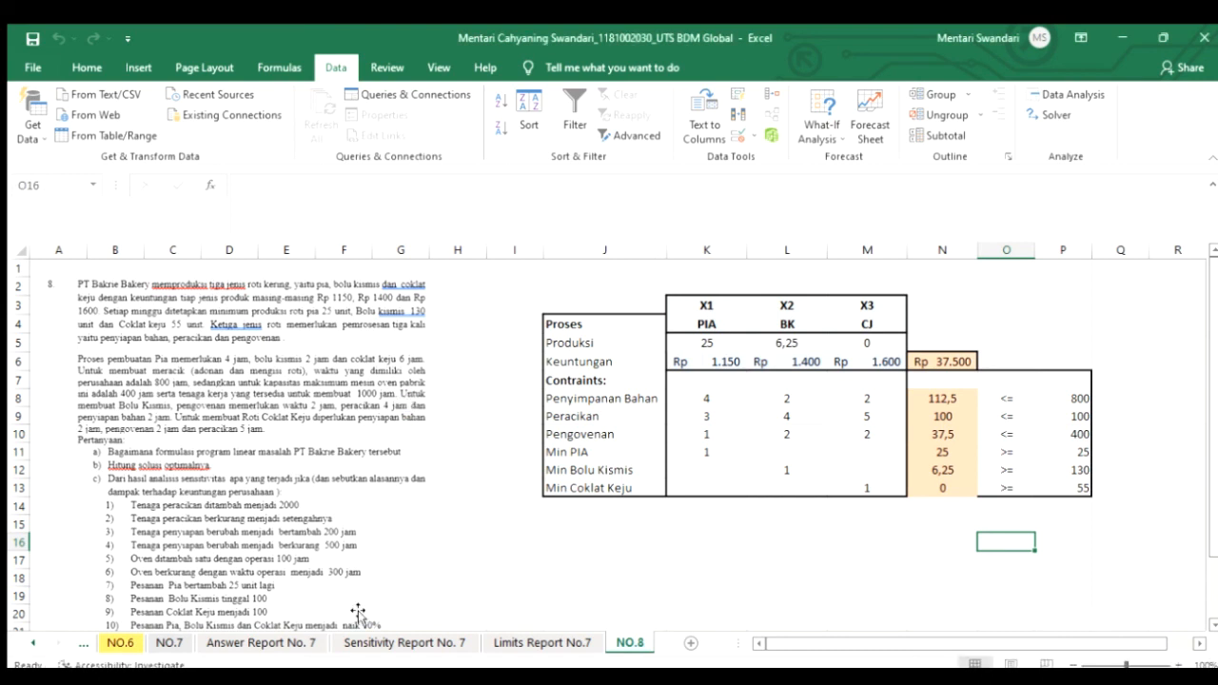
pyautogui.moveTo(376, 642); pyautogui.dragTo(131, 645)
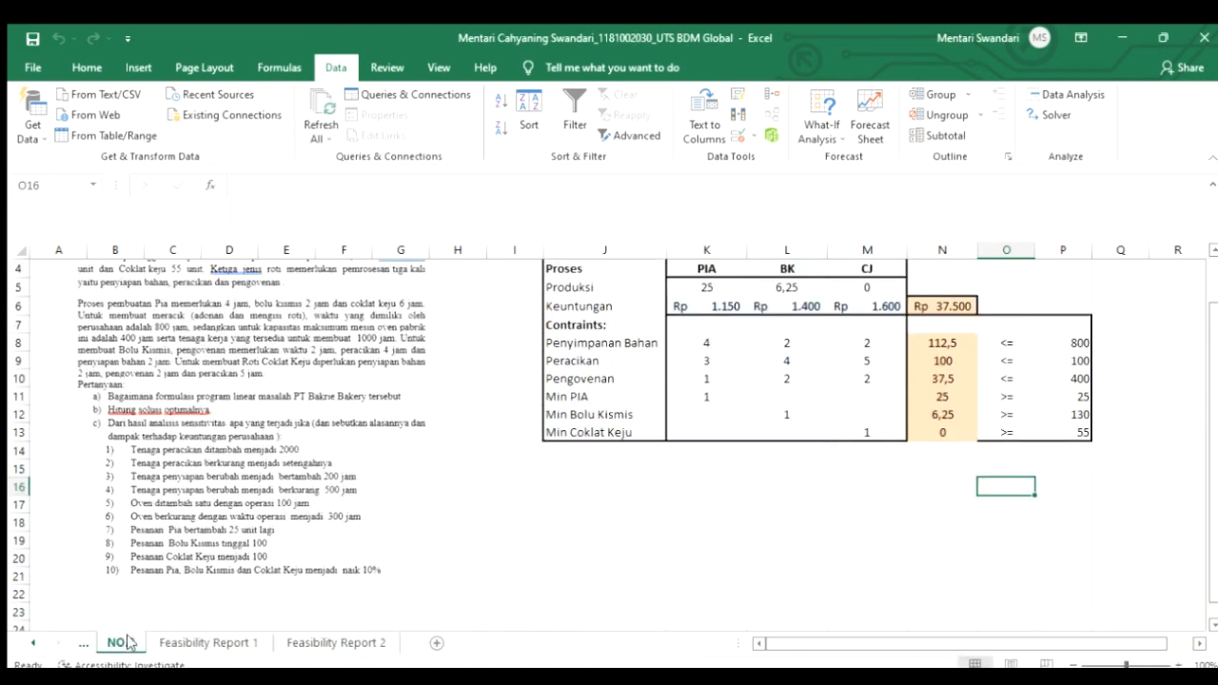
# Compare the violated and binding constraints listed in Feasibility Report 1 and Feasibility Report 2
pyautogui.click(220, 644)
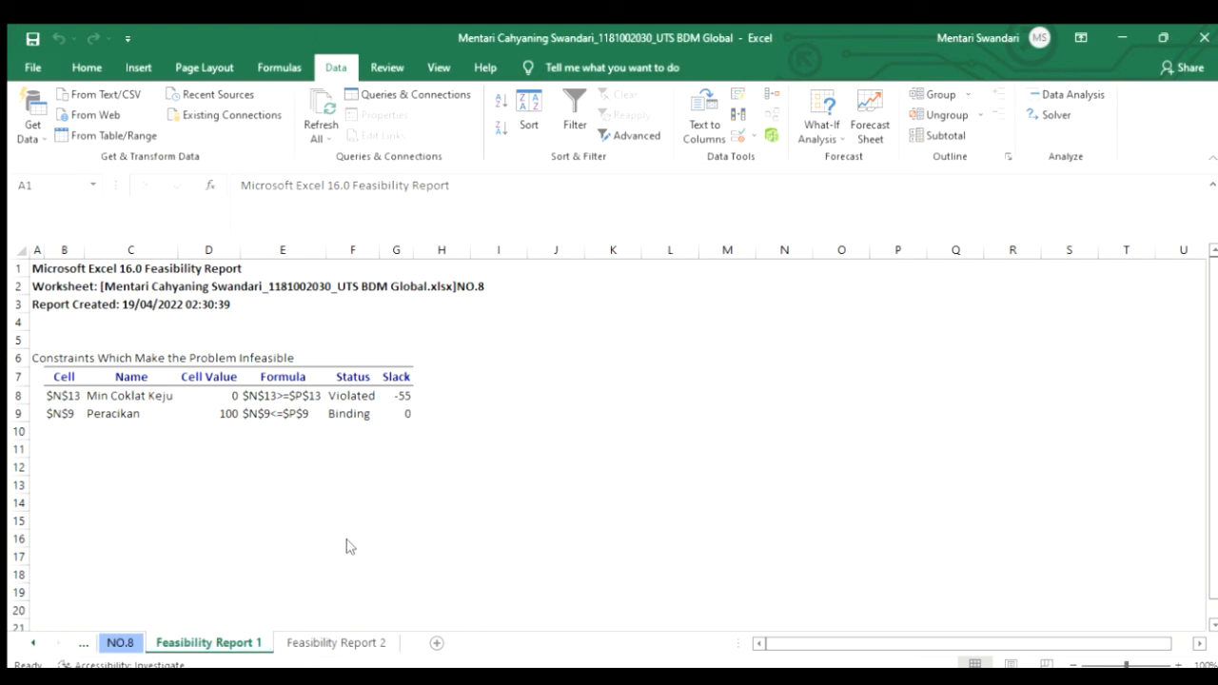
pyautogui.click(293, 644)
pyautogui.click(252, 640)
pyautogui.click(294, 642)
pyautogui.click(235, 645)
pyautogui.click(293, 644)
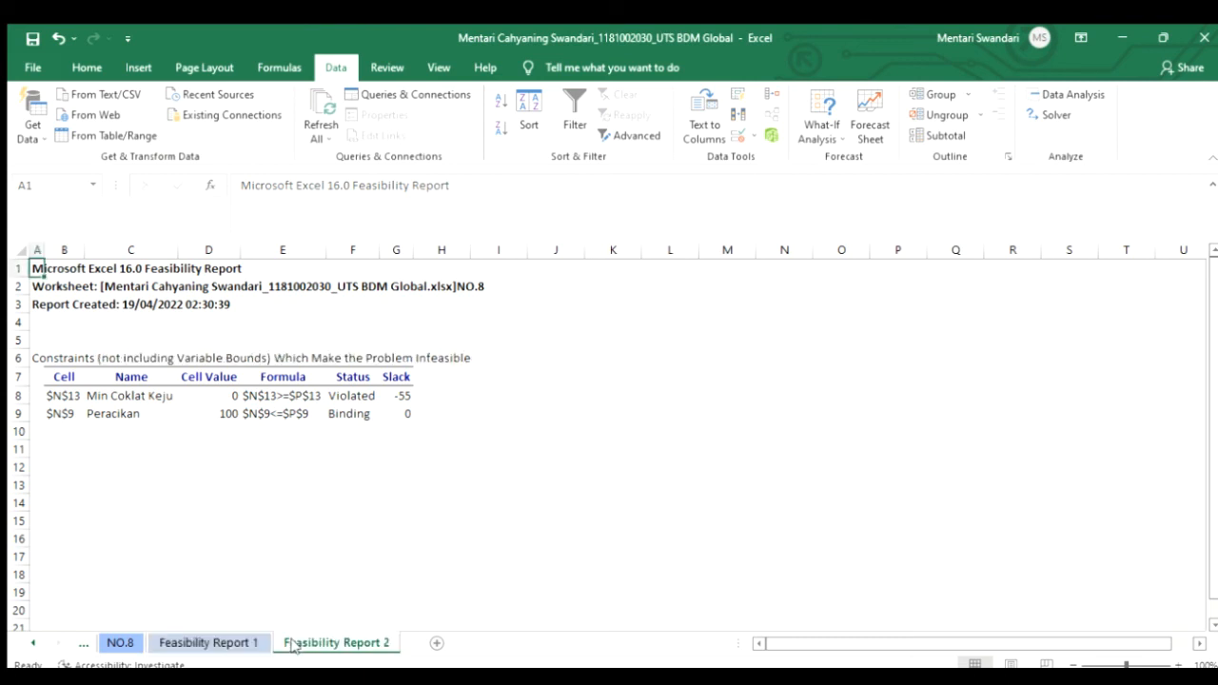
pyautogui.click(244, 642)
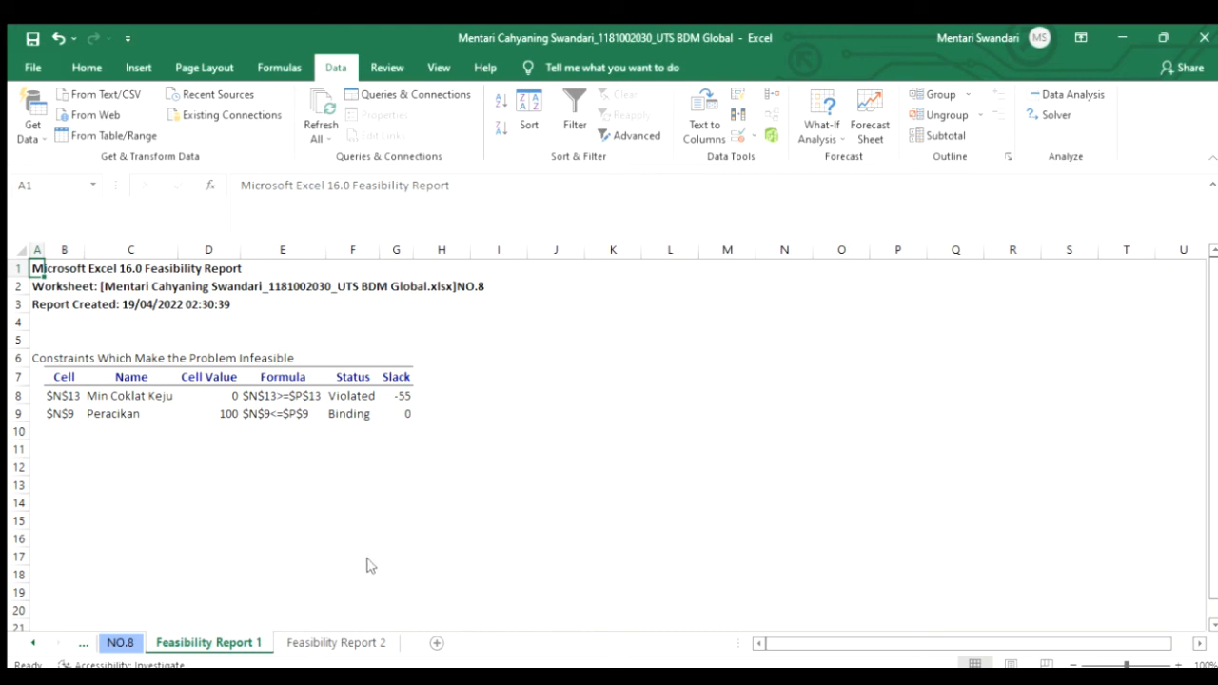
pyautogui.click(302, 640)
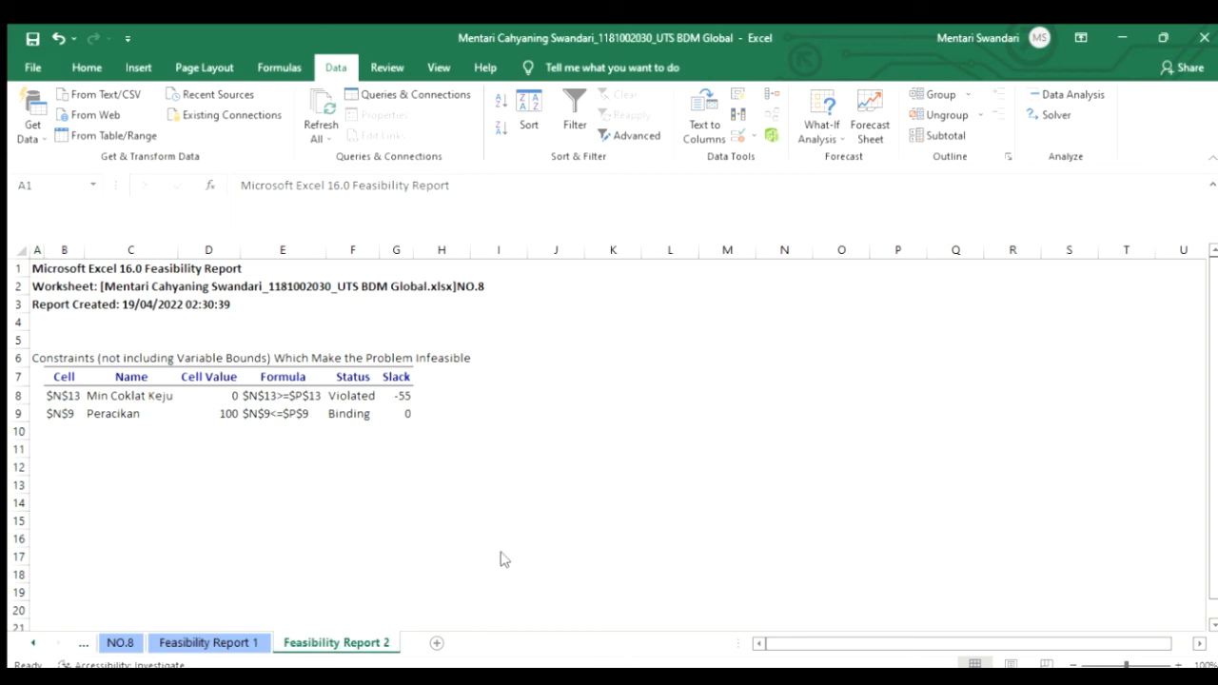
# Rename the Feasibility Report 1 sheet to "Feasibility Report No. 8"
pyautogui.click(257, 643)
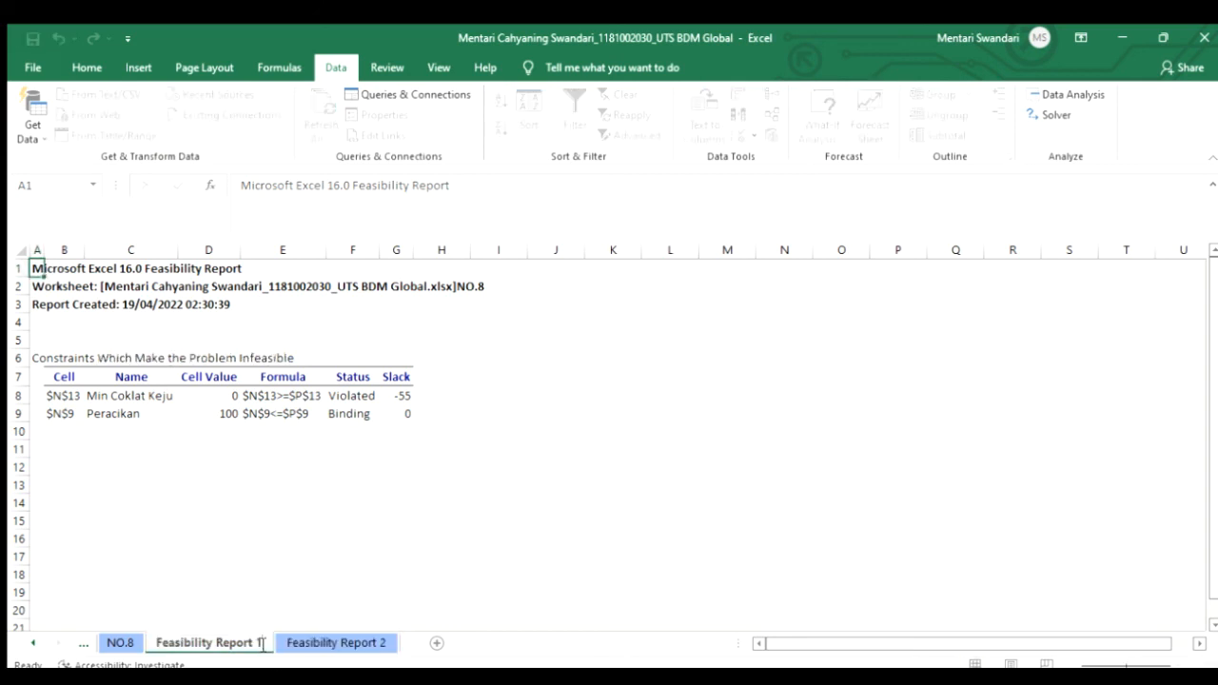
pyautogui.press('BackSpace')
pyautogui.write('4')
pyautogui.press('BackSpace')
pyautogui.write('No.')
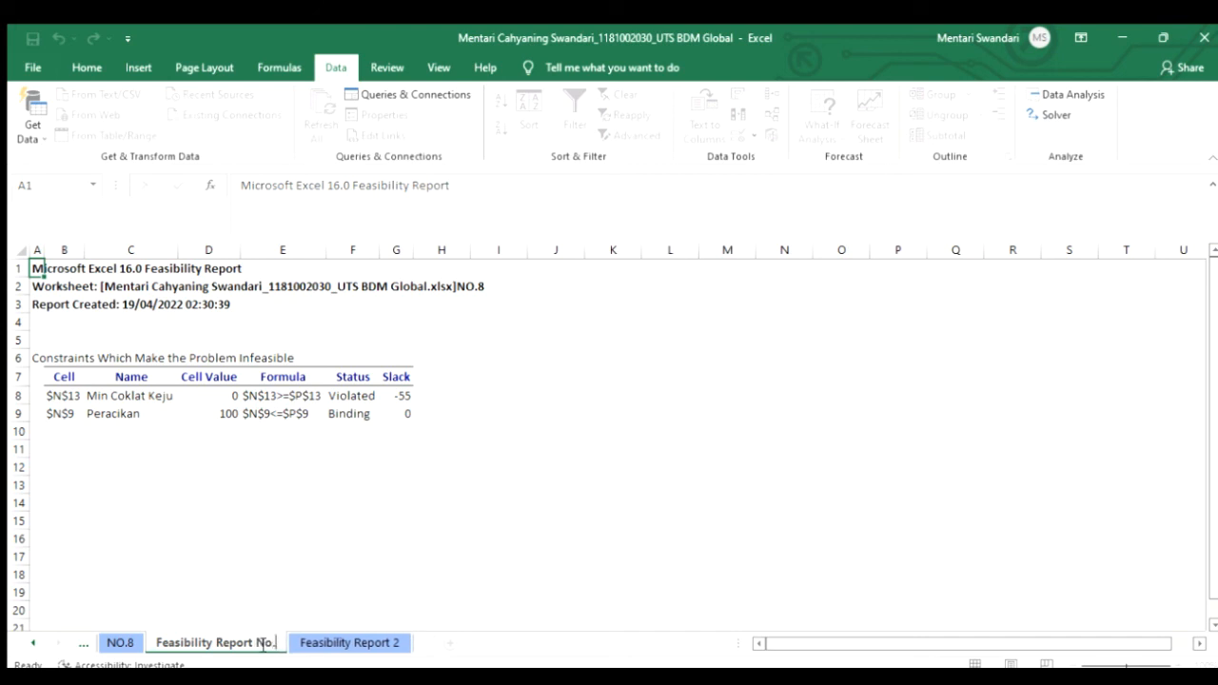
pyautogui.write(" 8'")
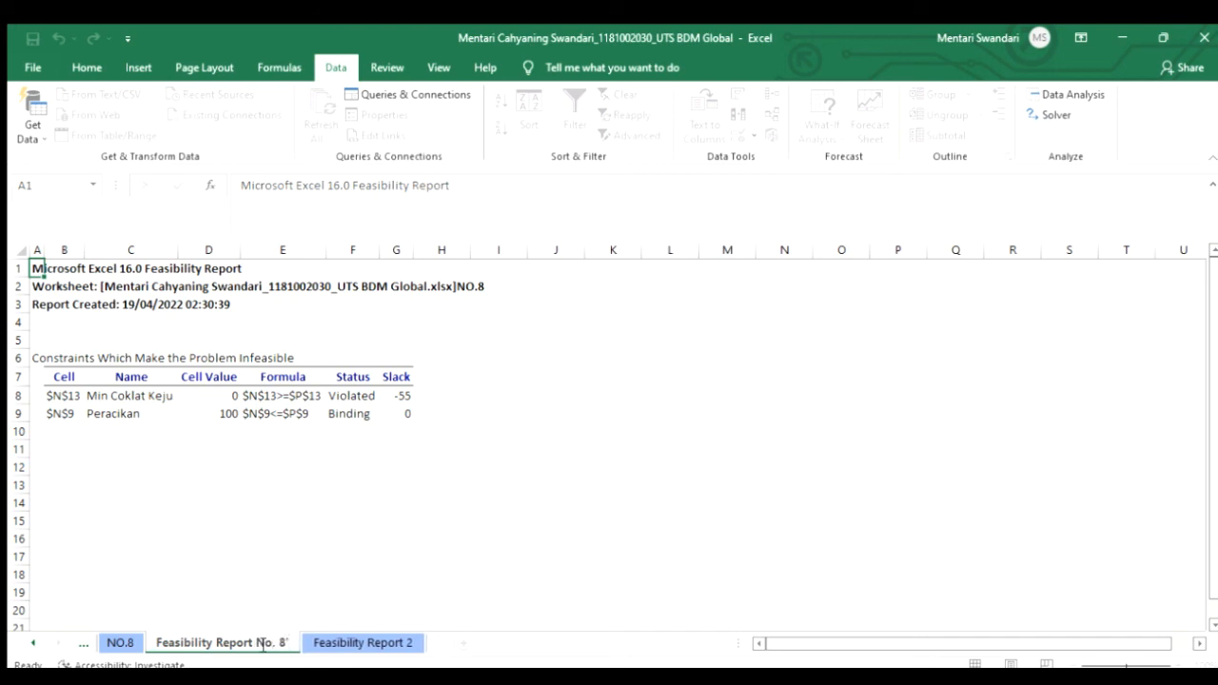
pyautogui.press('BackSpace')
pyautogui.press('Return')
# Rename the Feasibility Report 2 sheet to "Feasibility Report No.8" and return to the NO.8 sheet
pyautogui.click(385, 645)
pyautogui.doubleClick(387, 645)
pyautogui.click(411, 645)
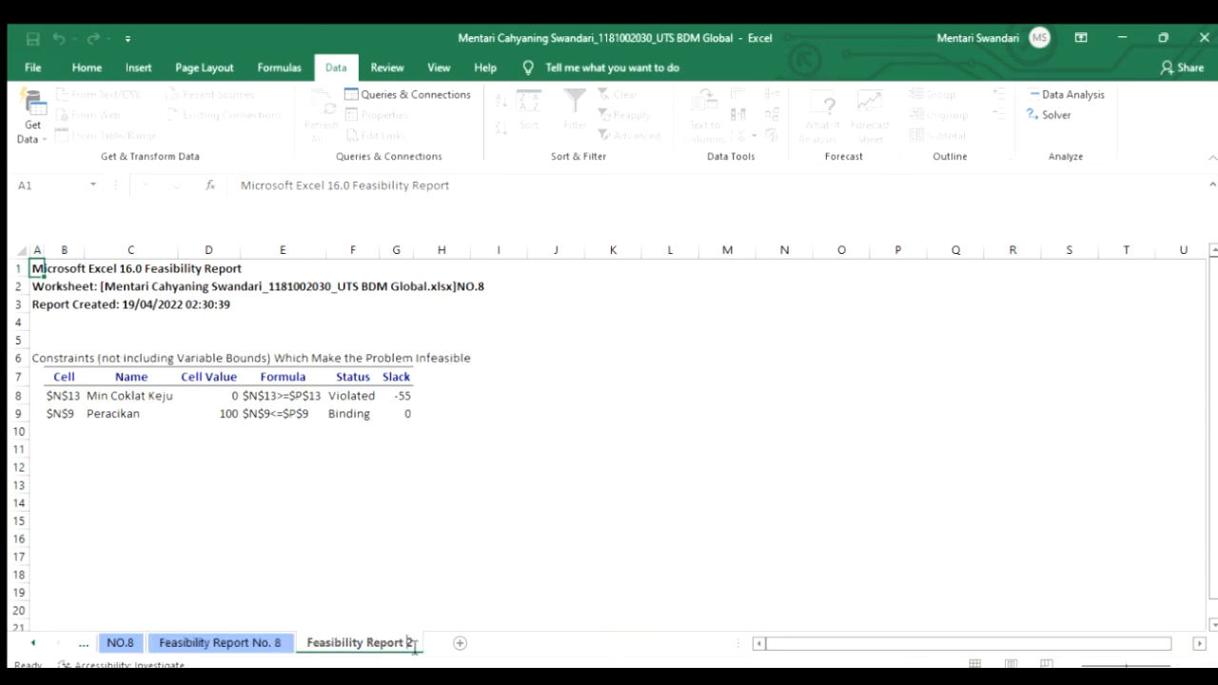
pyautogui.press('BackSpace')
pyautogui.write('No.8')
pyautogui.press('Return')
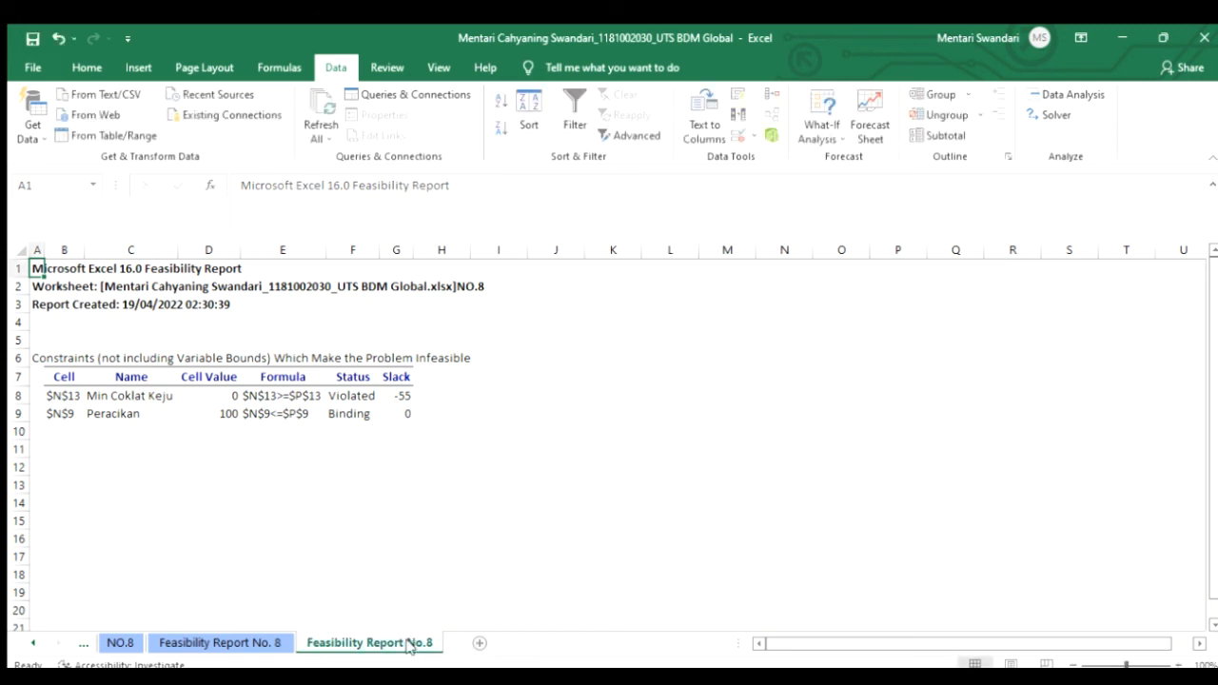
pyautogui.click(122, 642)
pyautogui.scroll(1, 389, 517)
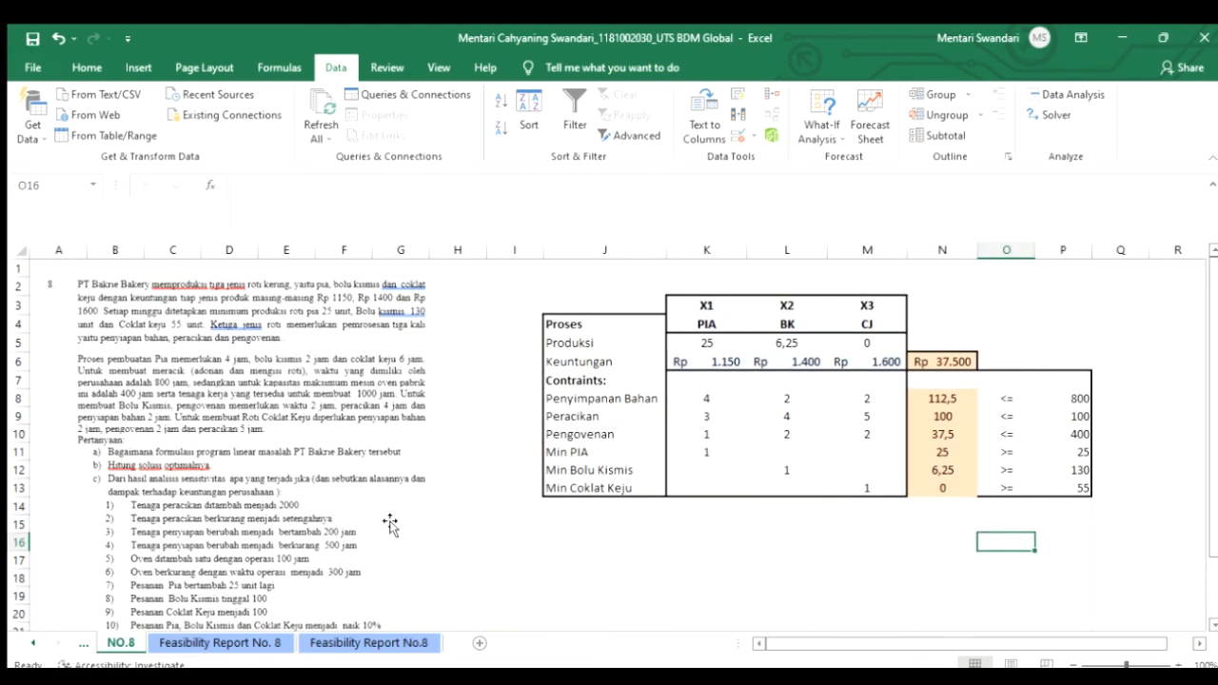